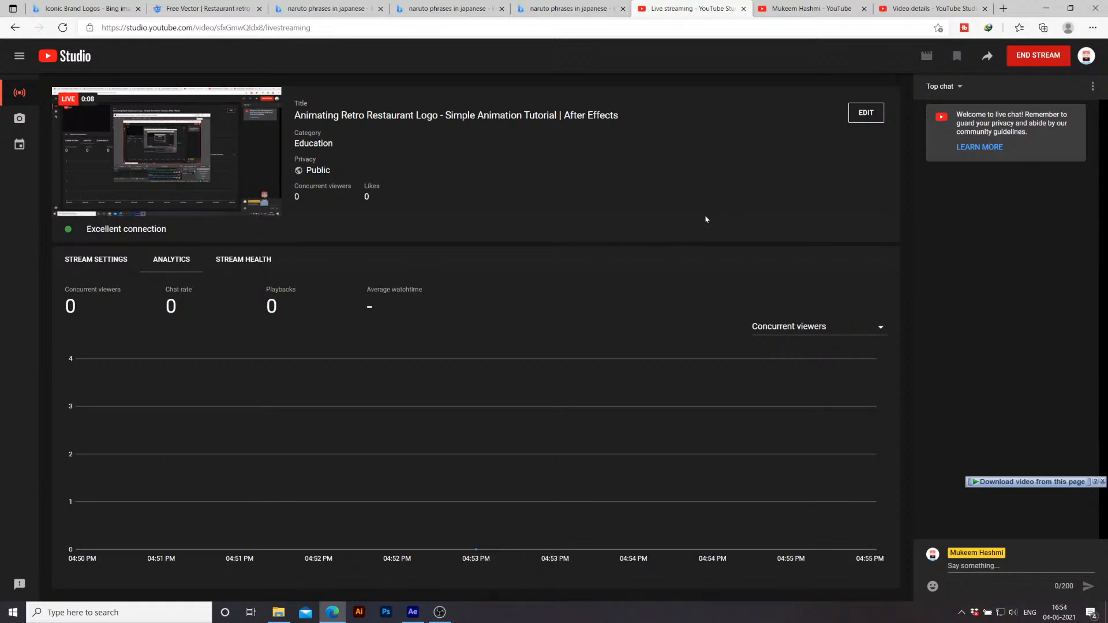
Step: Switch to the restaurant logo project in After Effects
click(1044, 7)
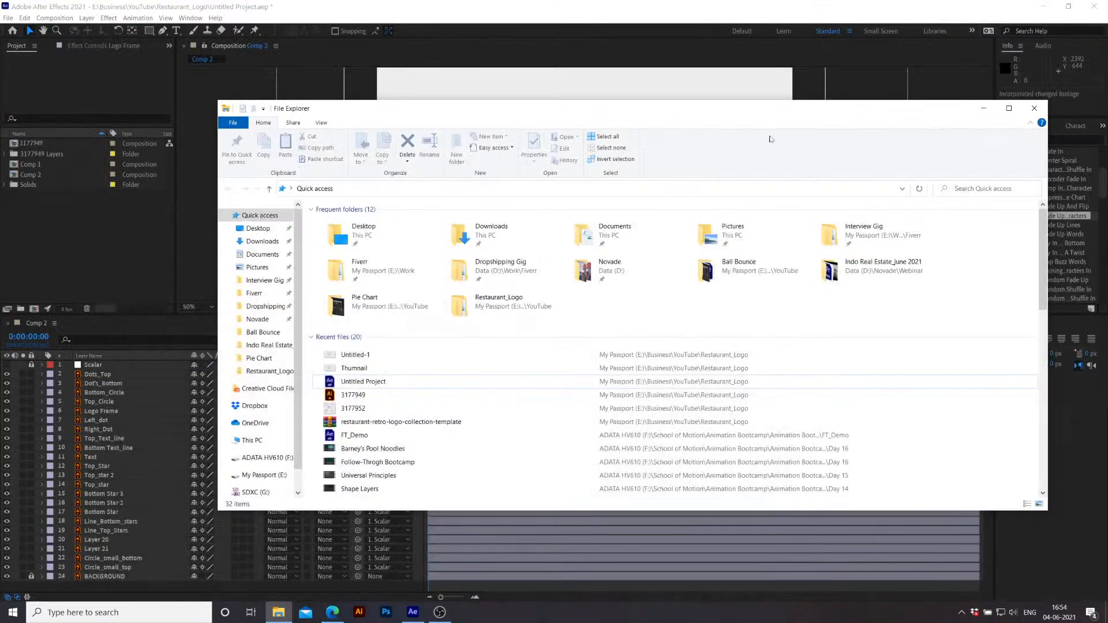
click(981, 109)
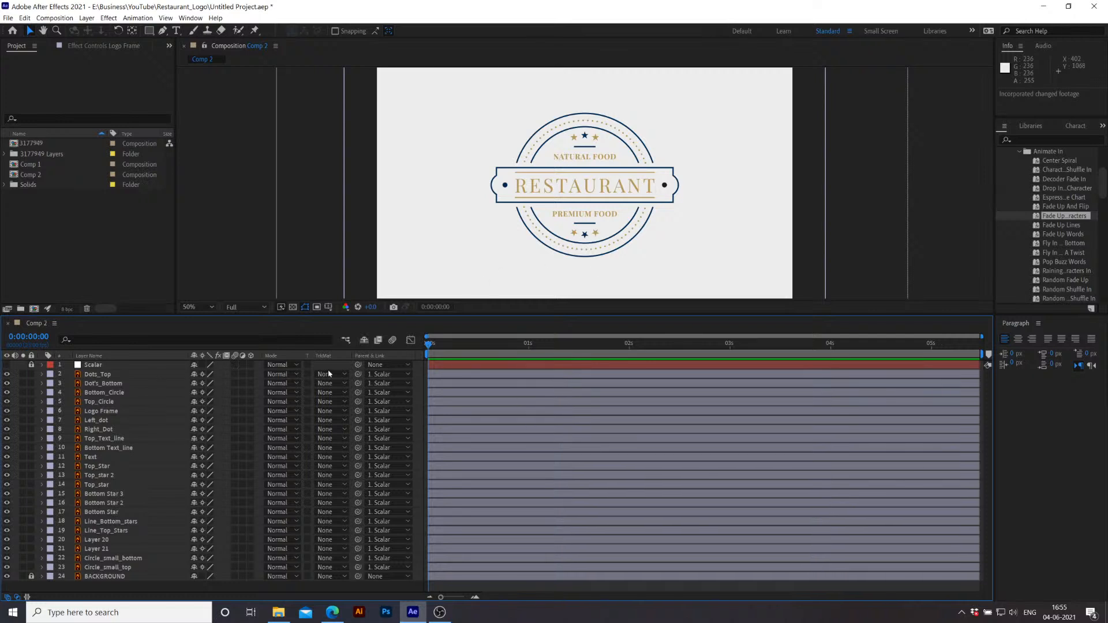
click(102, 376)
key(ctrl+Down)
key(ctrl+Down)
key(ctrl+Down)
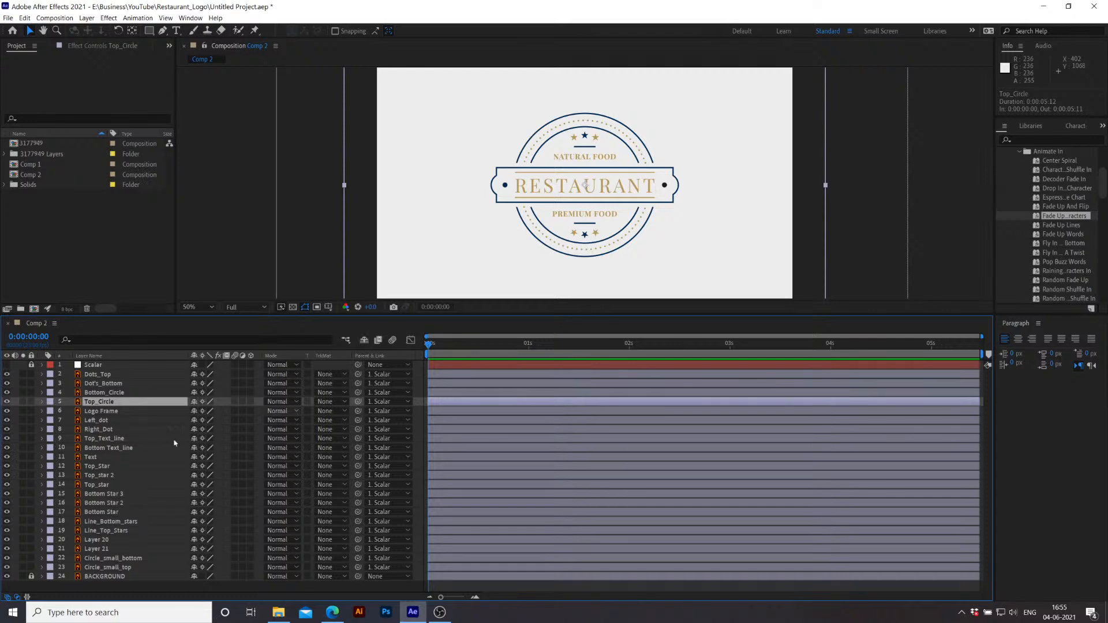
click(119, 448)
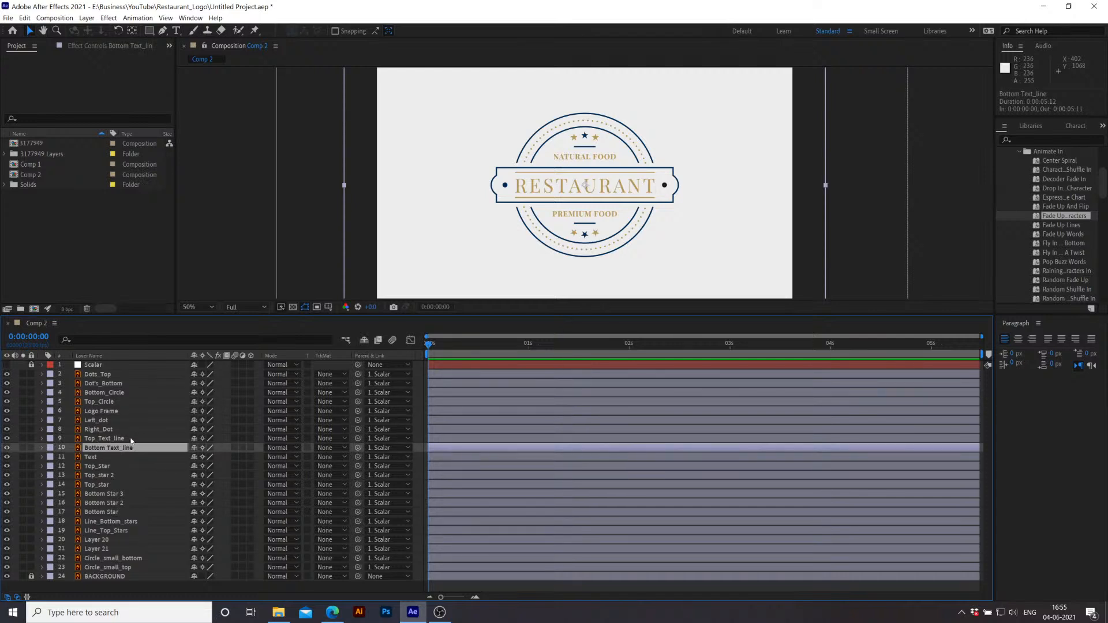
Step: Solo the Logo Frame, Left_dot and Right_Dot layers
click(107, 411)
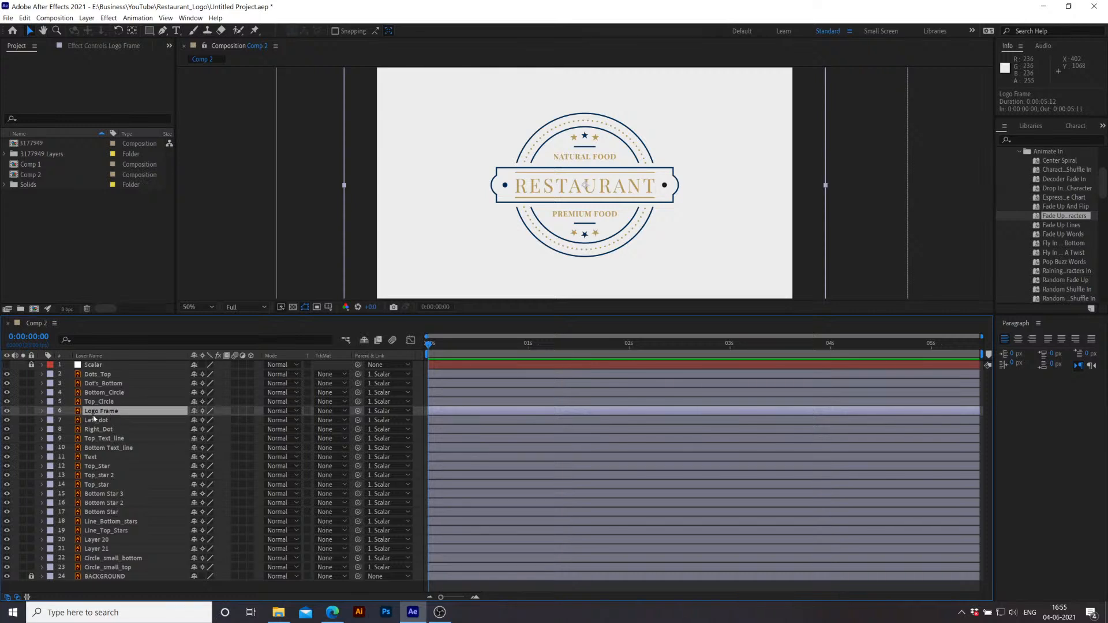
click(31, 411)
click(32, 411)
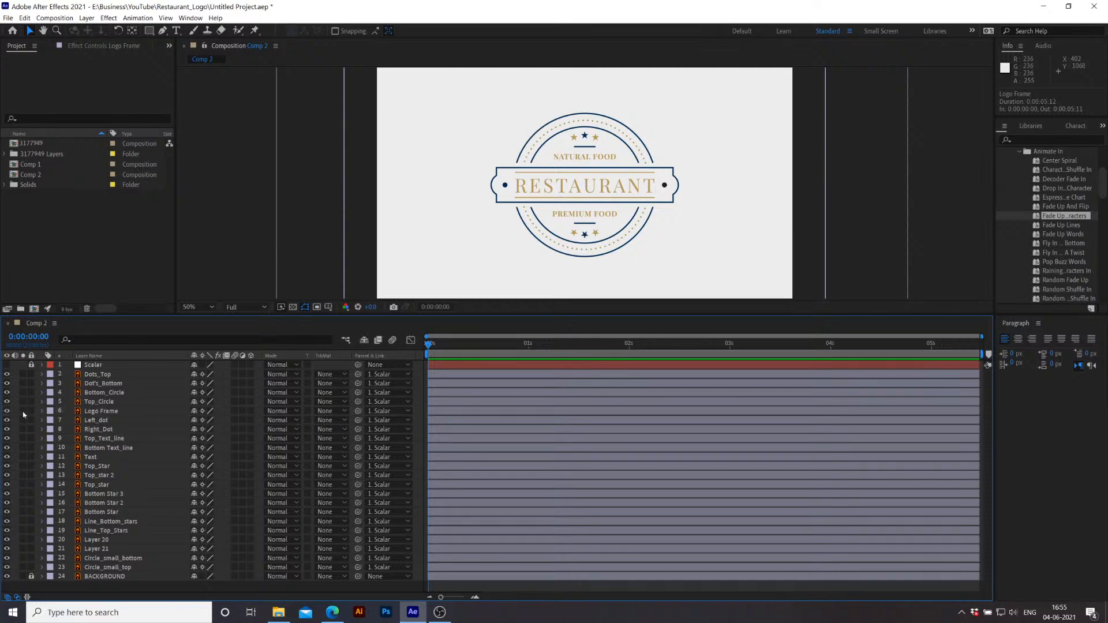
click(23, 411)
click(102, 414)
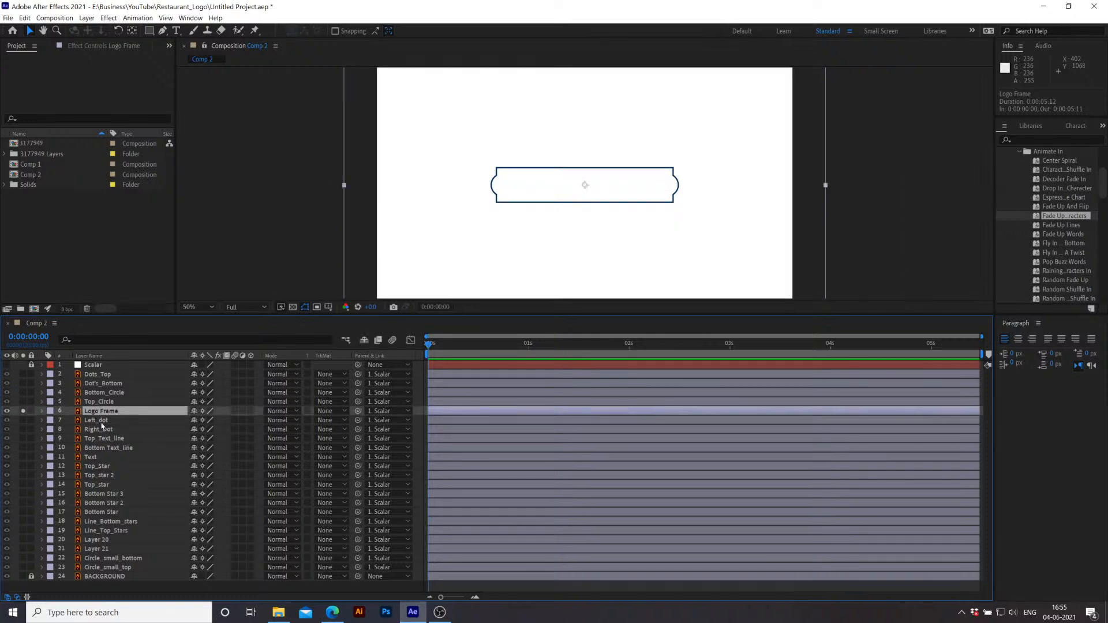
click(23, 420)
click(24, 429)
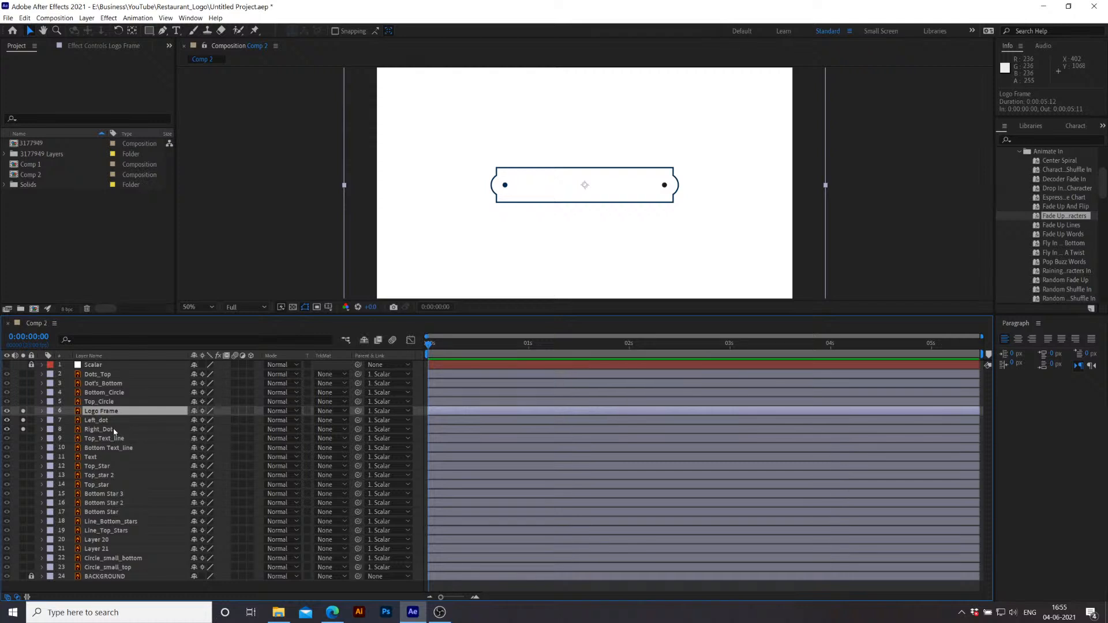
click(119, 422)
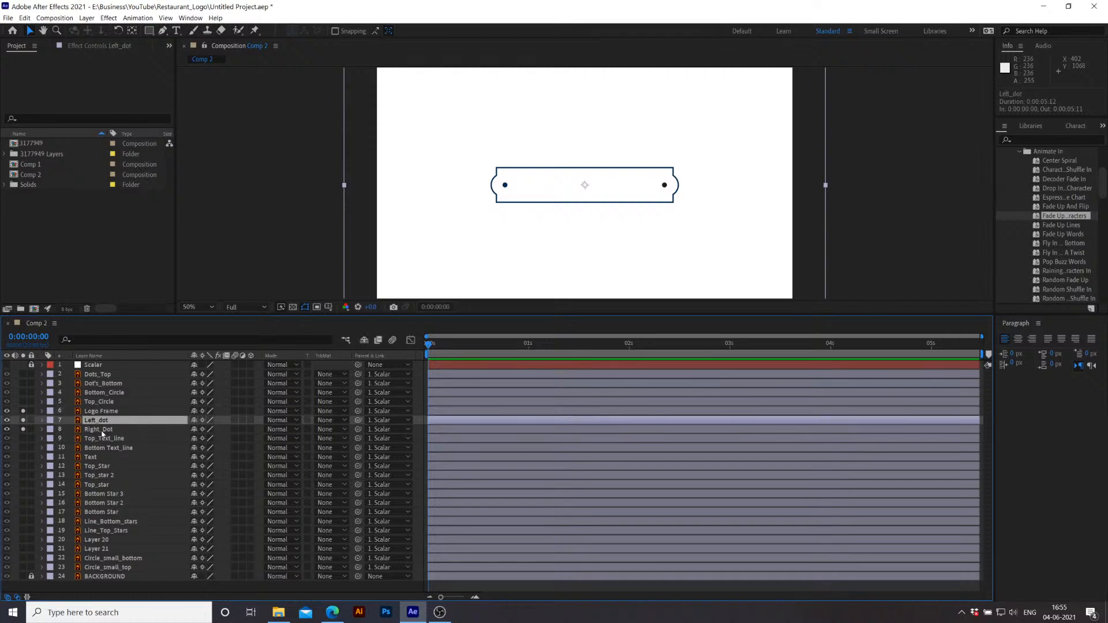
click(102, 430)
Step: Add Scale and Rotation keyframes to the Logo Frame layer at frame 7, keeping its full size and zero rotation
click(107, 412)
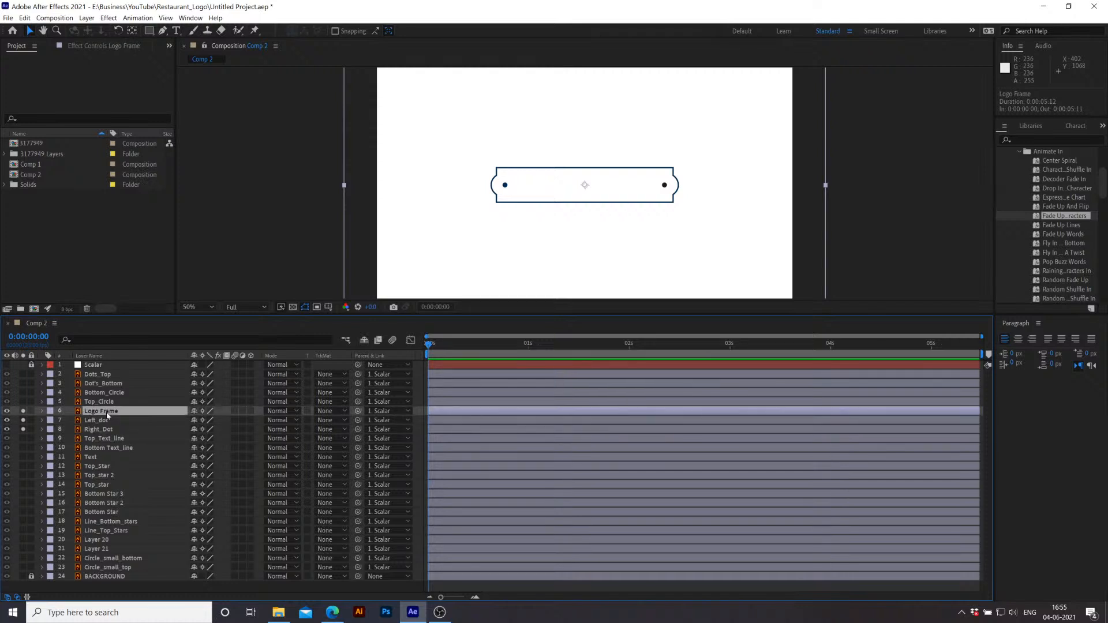
key(s)
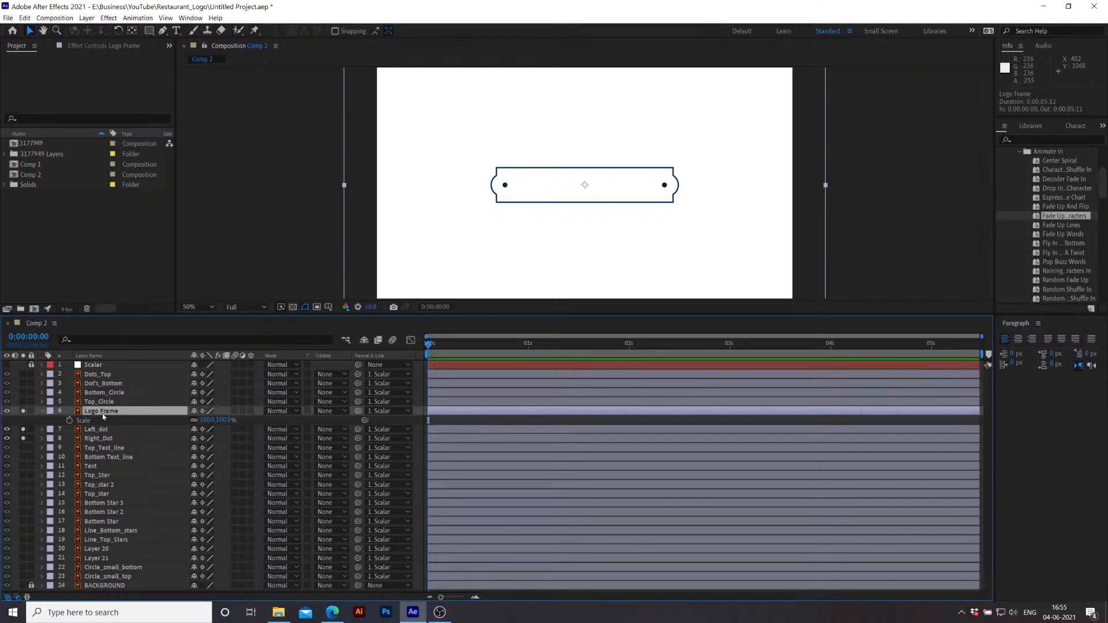
key(shift+r)
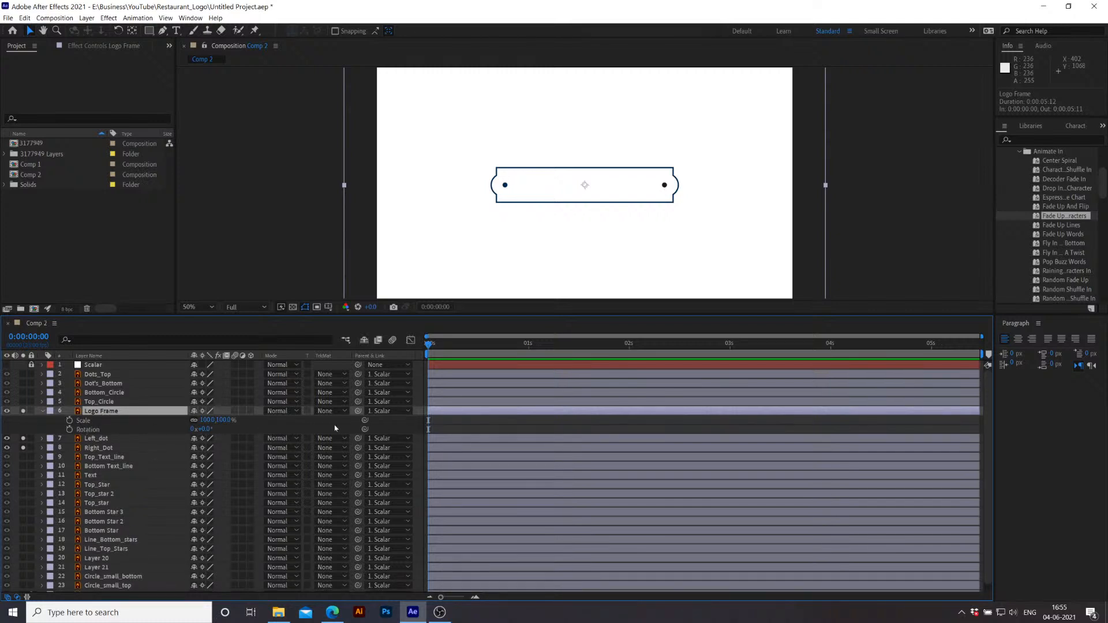
key(shift+Page_Down)
key(Page_Up)
key(Page_Up)
key(Page_Up)
click(69, 420)
click(69, 429)
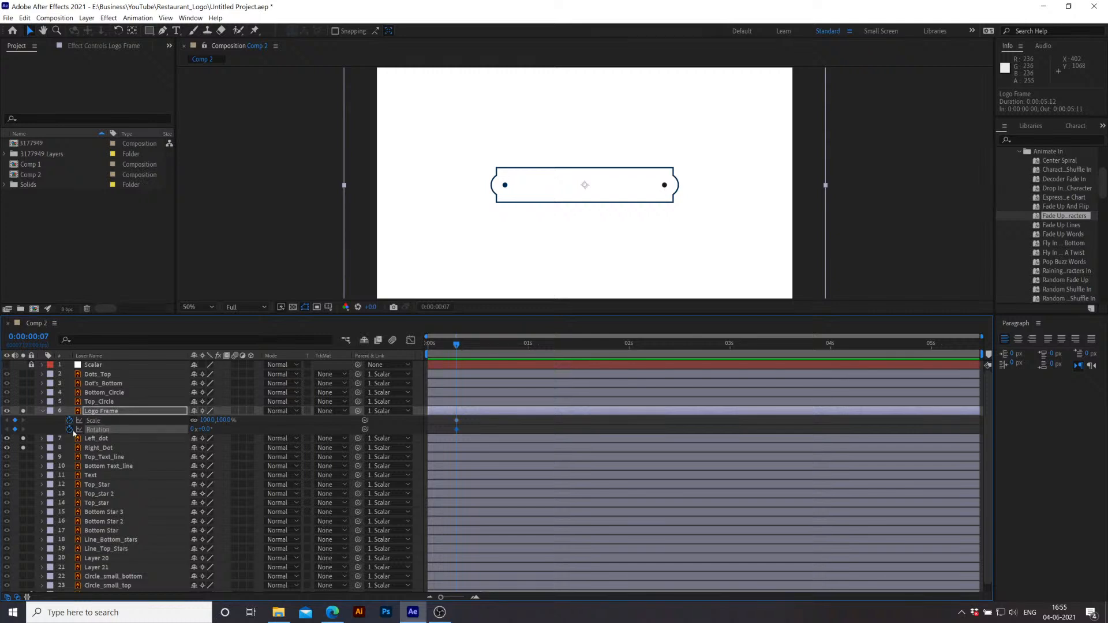
Step: Set the Logo Frame layer's scale to 20% at the first frame
key(Home)
click(483, 425)
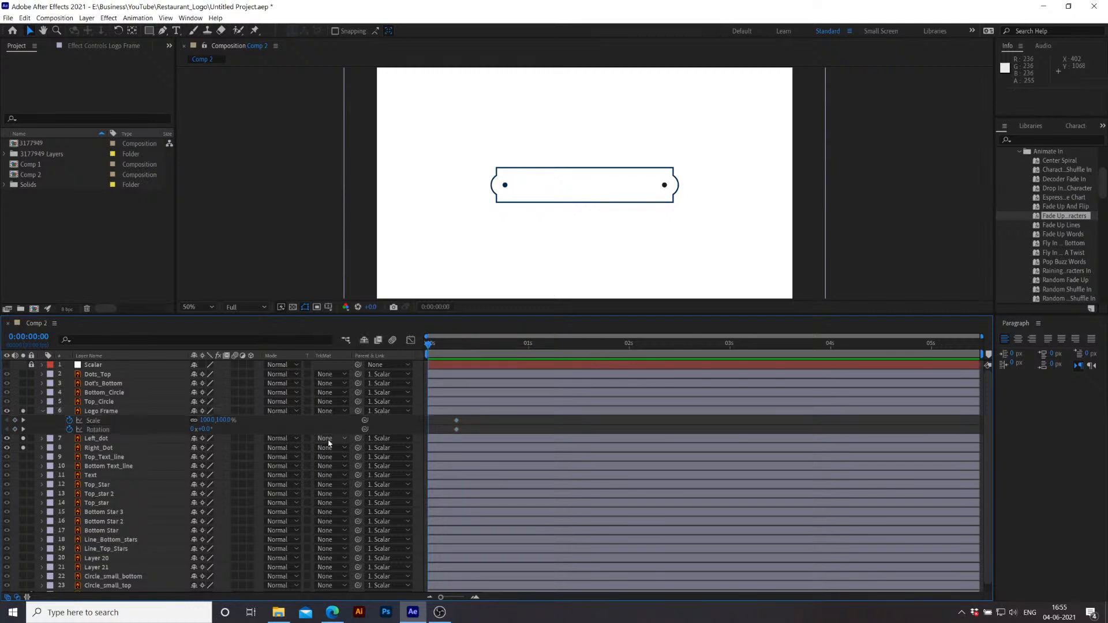
click(206, 420)
text(20)
key(Return)
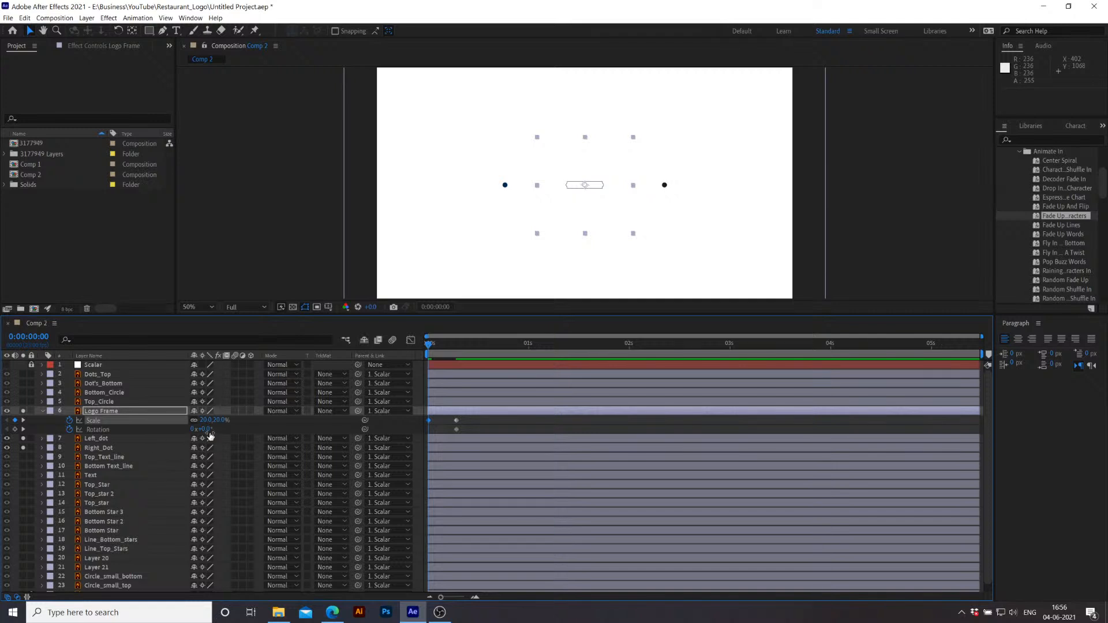
Step: Set the Logo Frame's rotation to 30° at the first frame and preview the animation
drag(209, 431, 225, 432)
key(space)
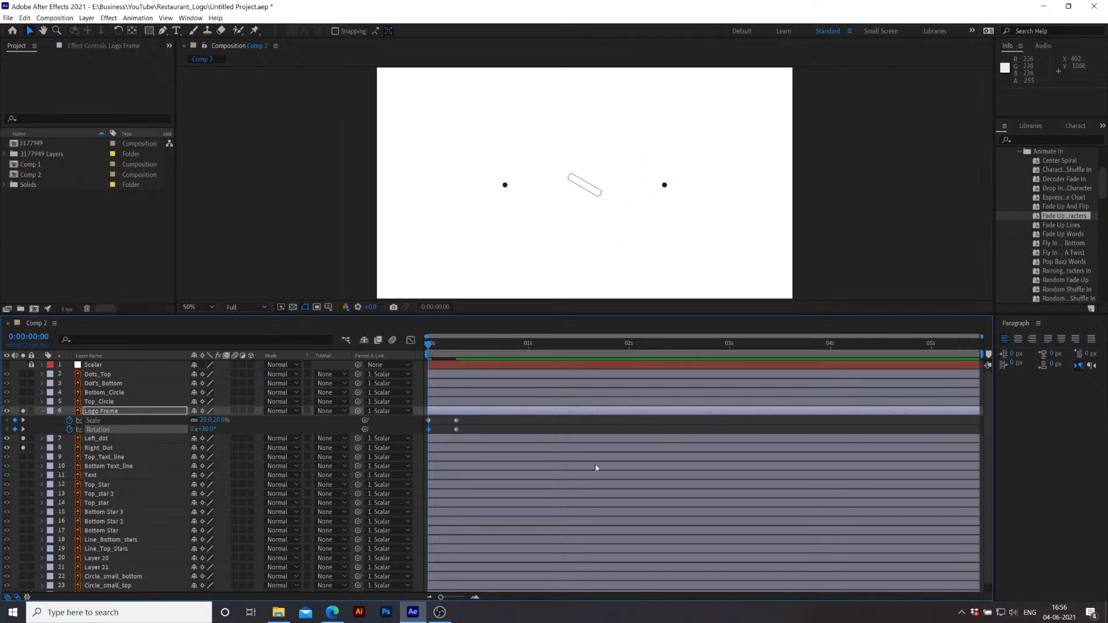
click(510, 351)
key(space)
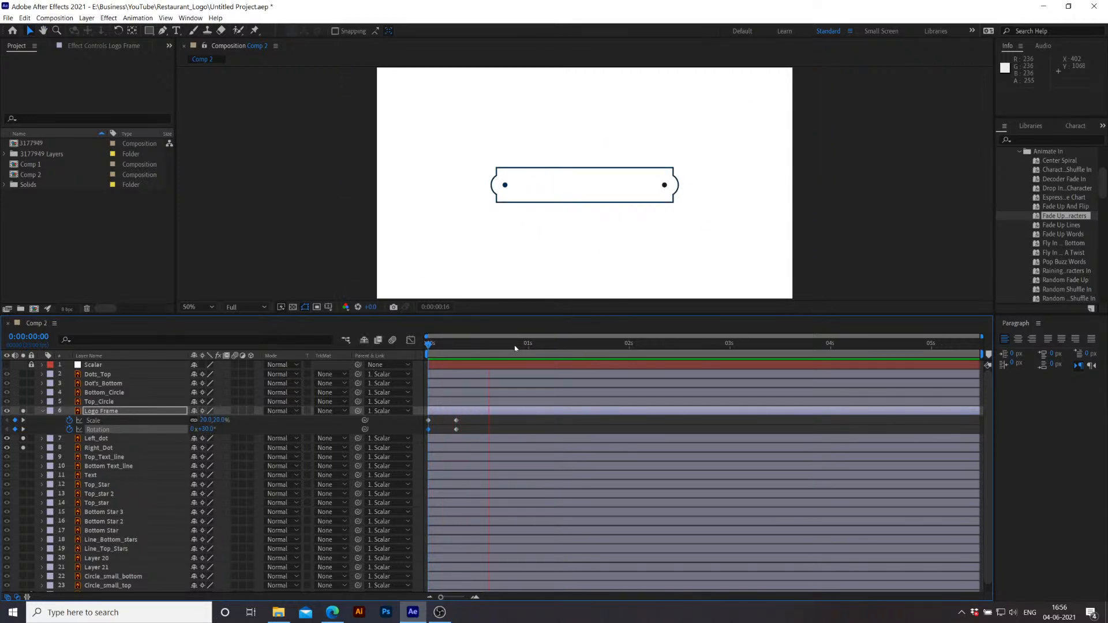
key(space)
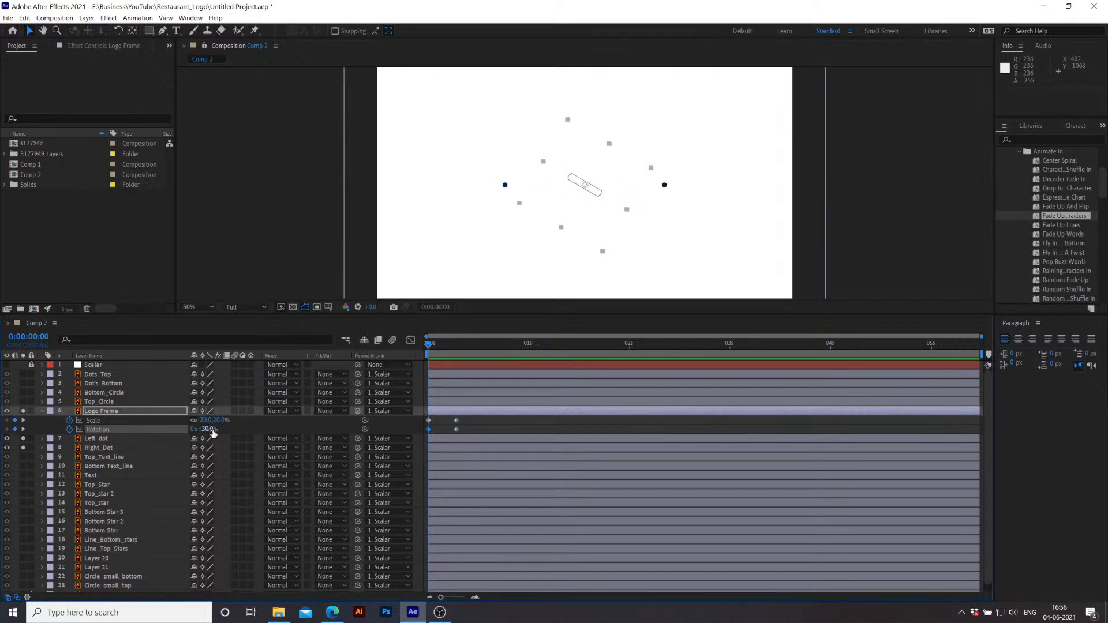
Step: Set the Logo Frame's rotation to 81° at the first frame and preview the spin
drag(208, 429, 239, 430)
key(space)
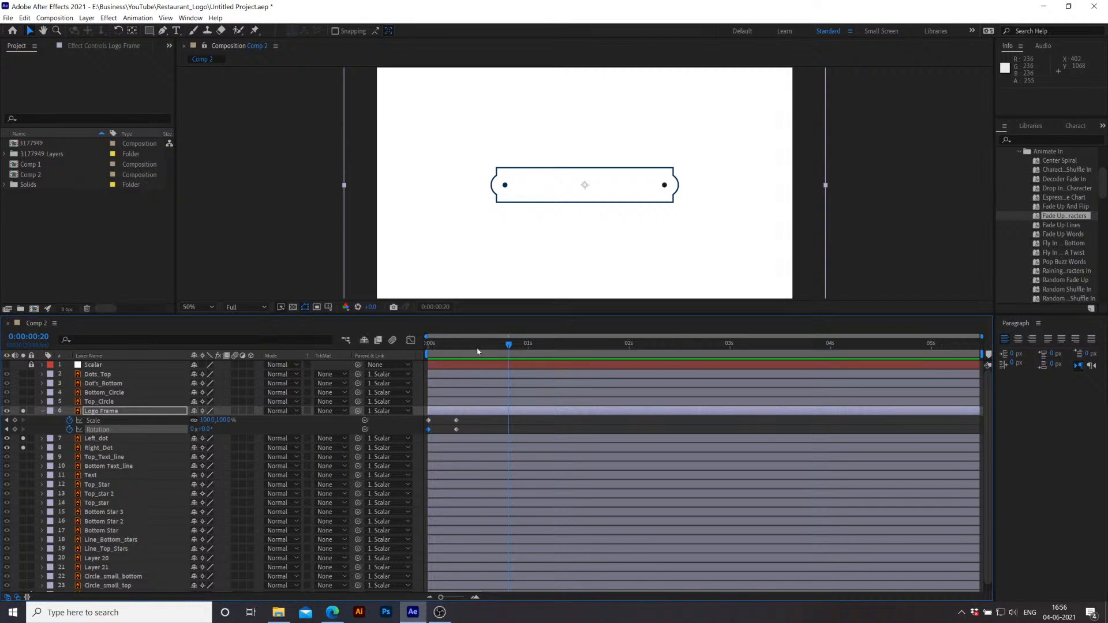
key(space)
Step: Move the Logo Frame's ending rotation keyframe to frame 8 and preview the timing
click(435, 430)
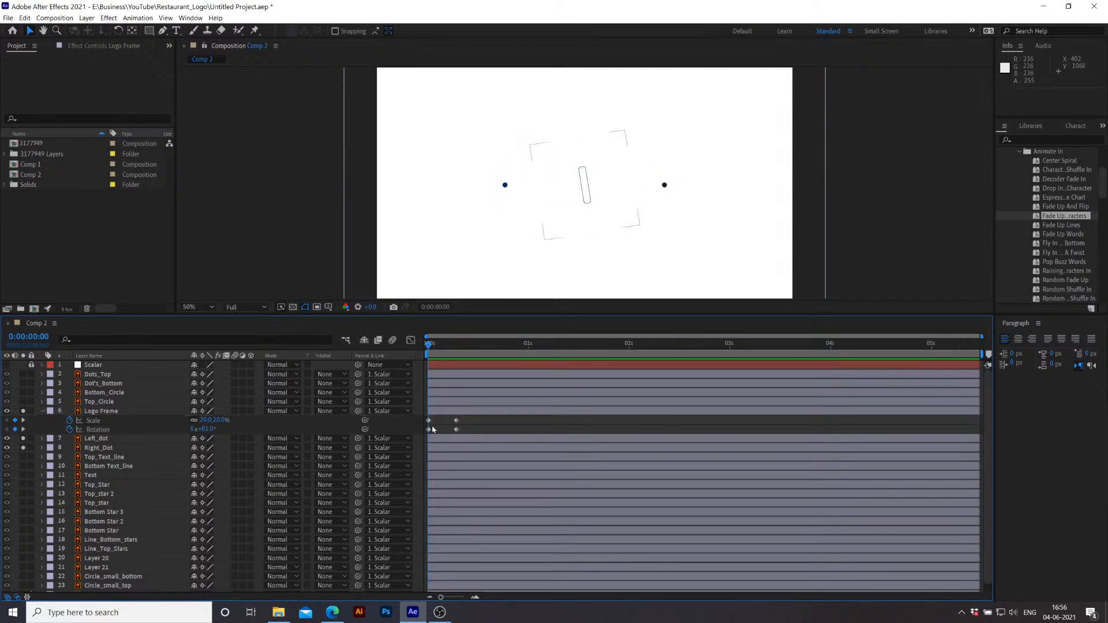
drag(457, 430, 460, 431)
key(space)
key(space)
key(space)
key(space)
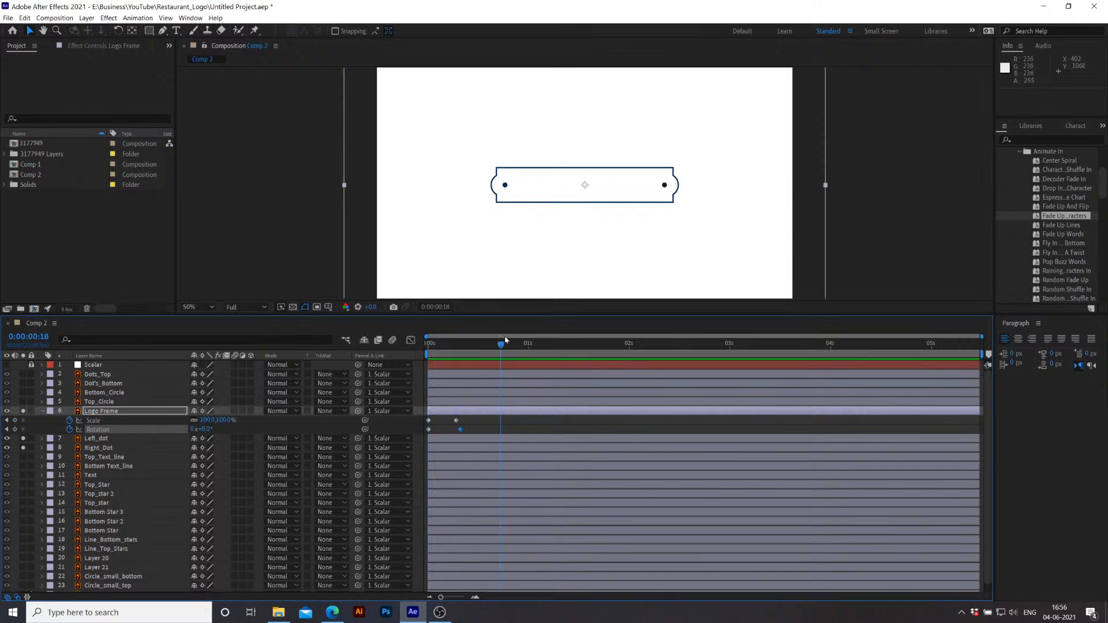
Step: Apply Easy Ease to all Scale and Rotation keyframes of the Logo Frame and preview the motion
key(j)
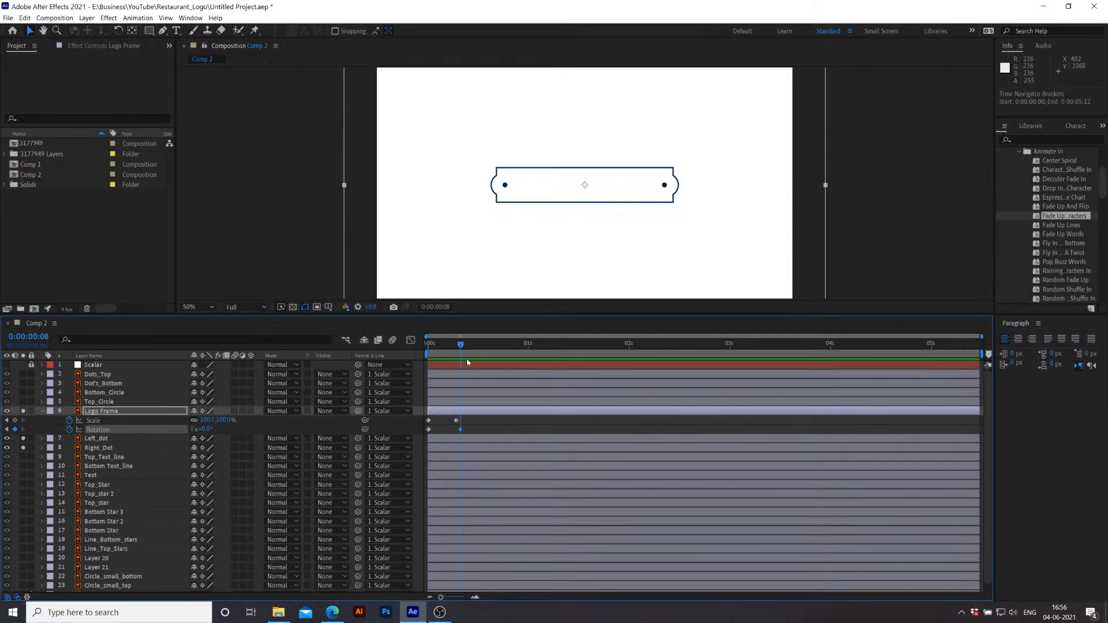
click(479, 427)
drag(479, 427, 426, 424)
key(F9)
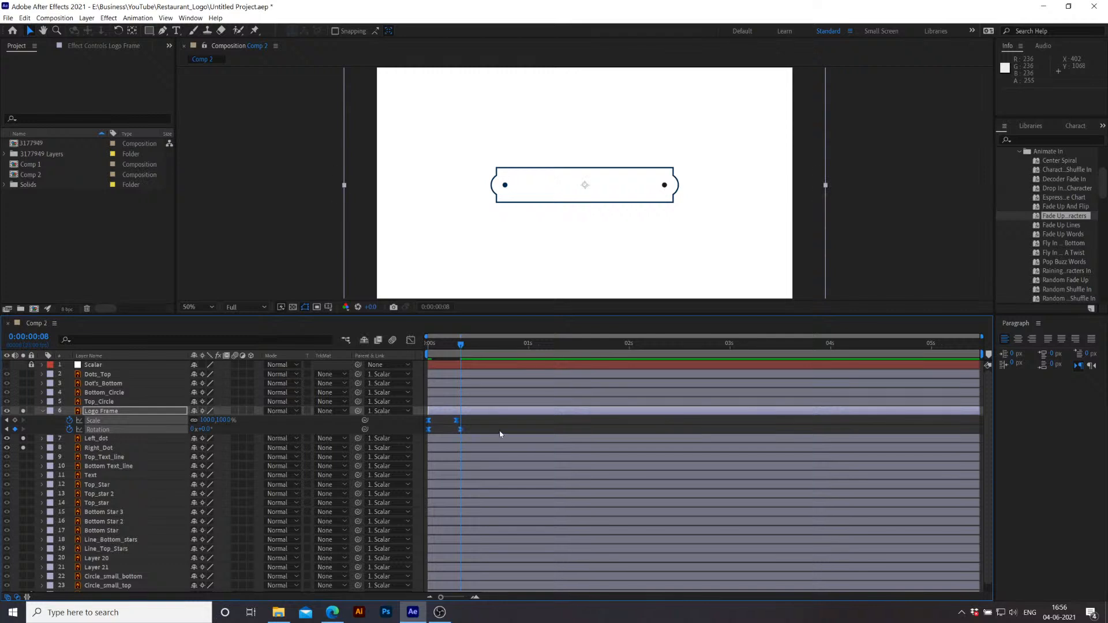
click(492, 432)
key(space)
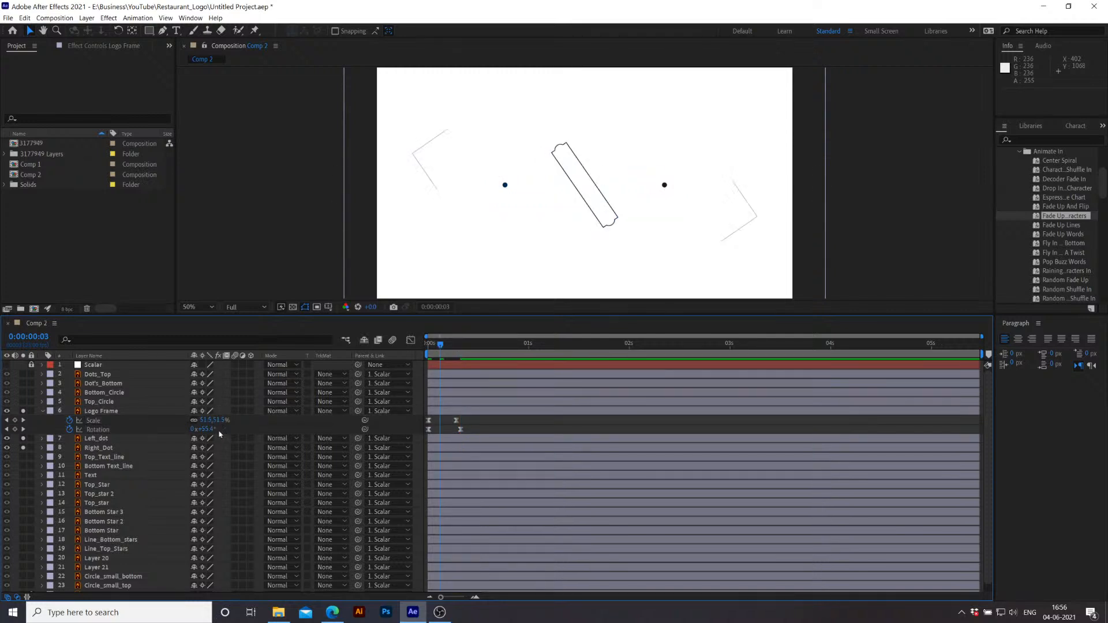
Step: Reshape the Logo Frame's scale curve in the Graph Editor to a fast start and long ease-out, and preview it
click(173, 428)
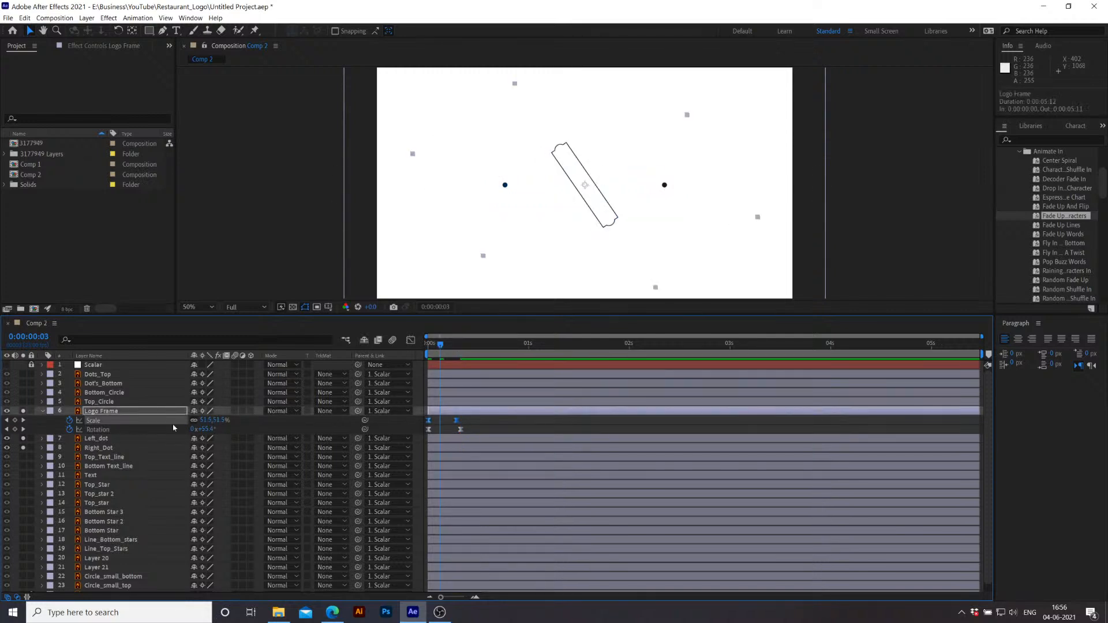
click(411, 340)
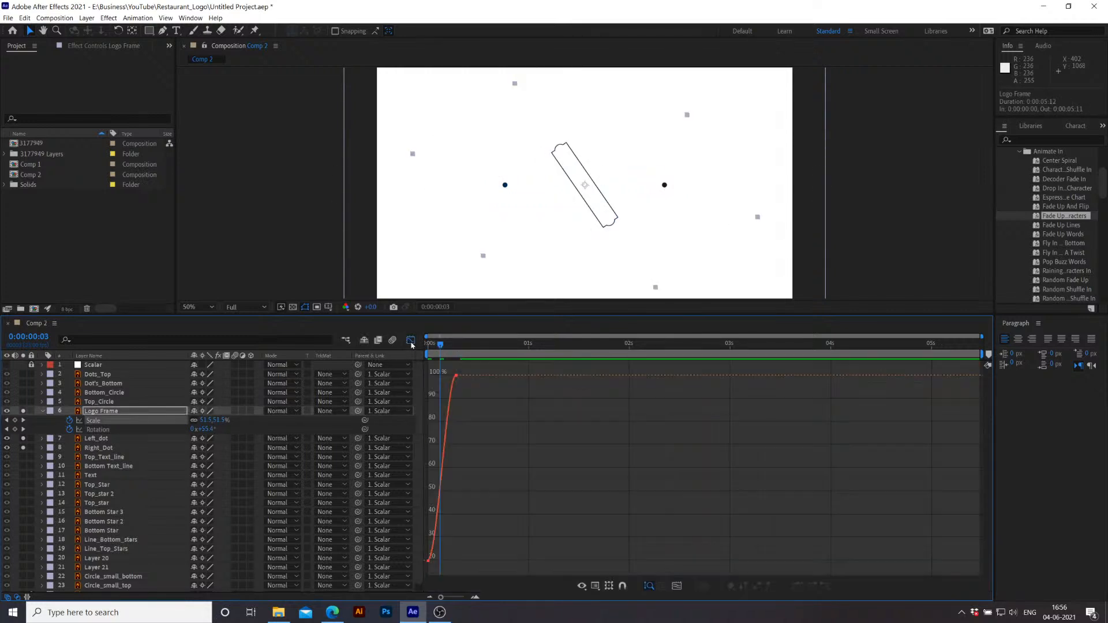
click(676, 586)
drag(451, 572, 423, 538)
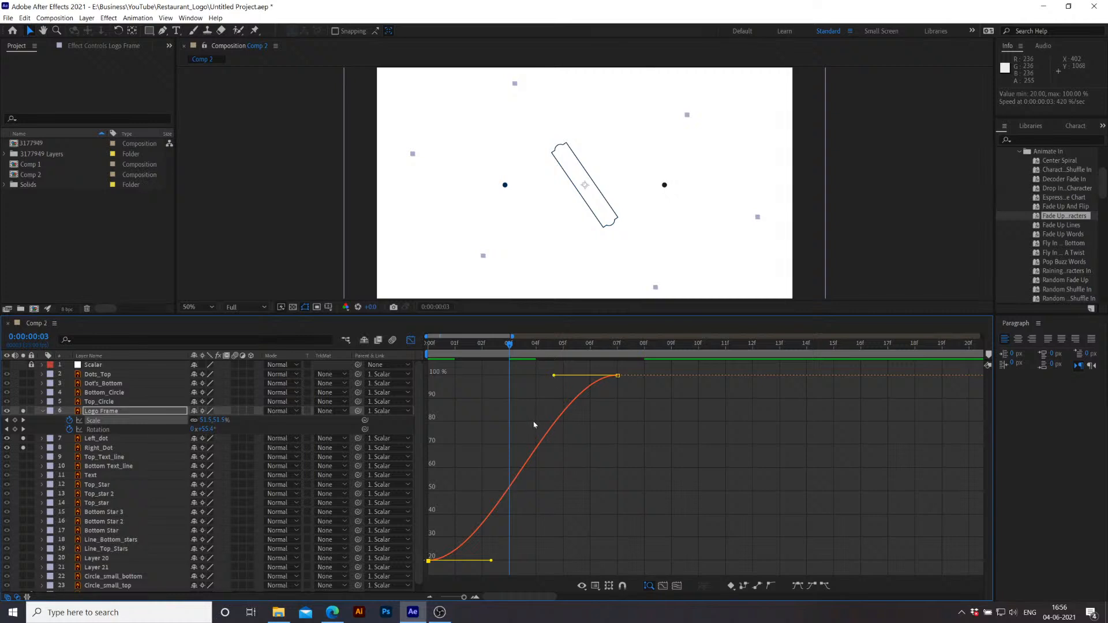
drag(491, 560, 471, 500)
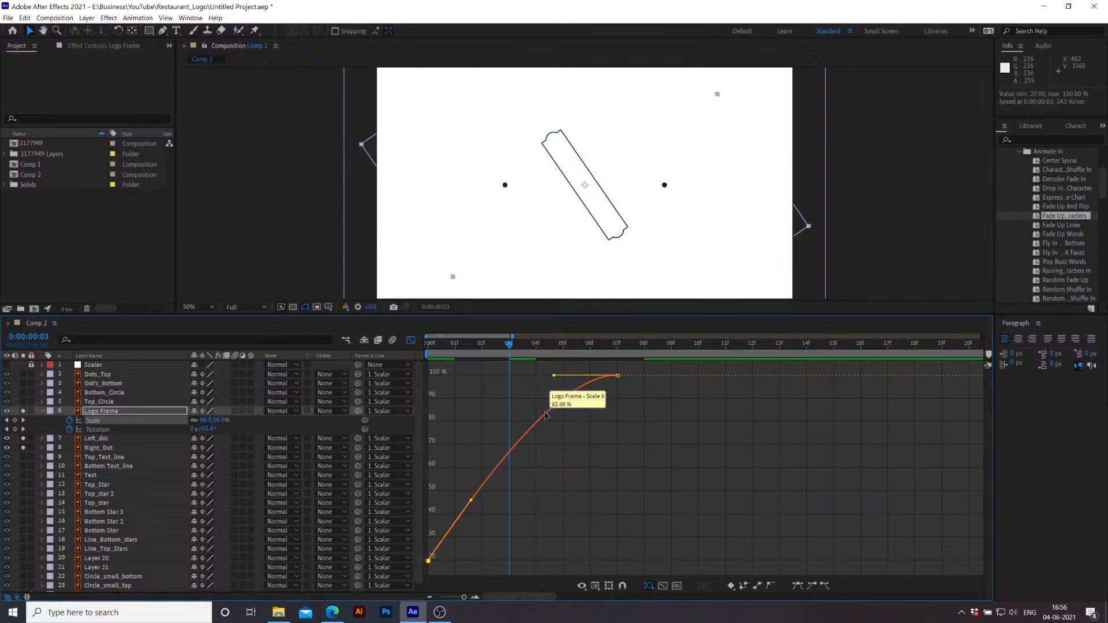
drag(554, 375, 489, 375)
key(space)
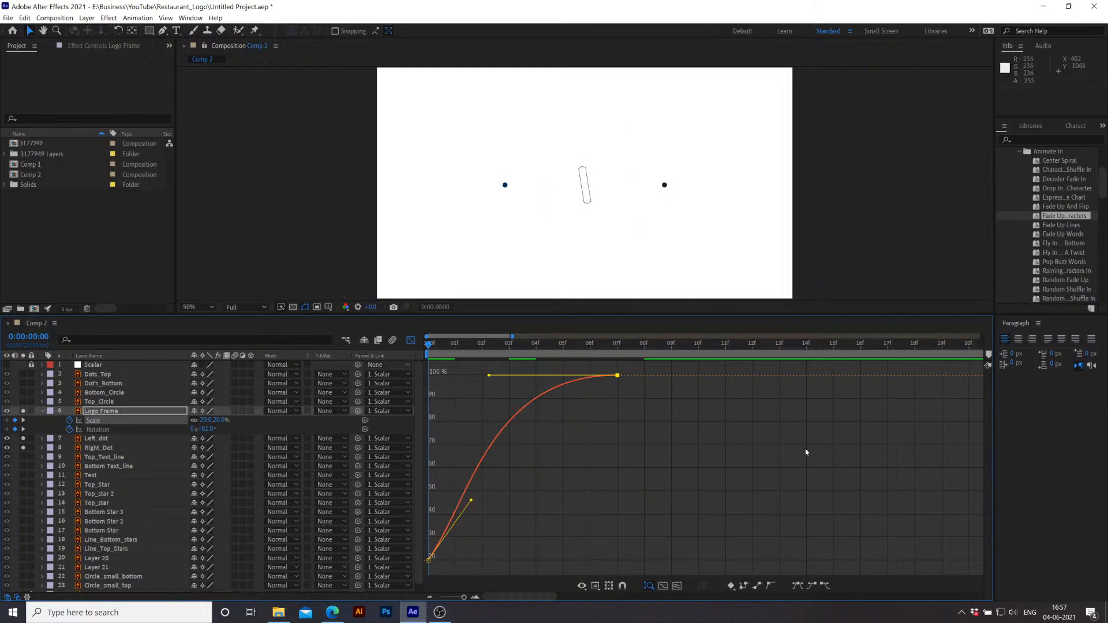
key(space)
Step: Fine-tune the scale curve by making its start steeper, and replay the Logo Frame animation
key(Home)
drag(460, 503, 451, 505)
key(space)
key(space)
key(space)
key(space)
Step: Reshape the Logo Frame's rotation curve to drop steeply at the start and ease out slowly, and preview it
click(149, 430)
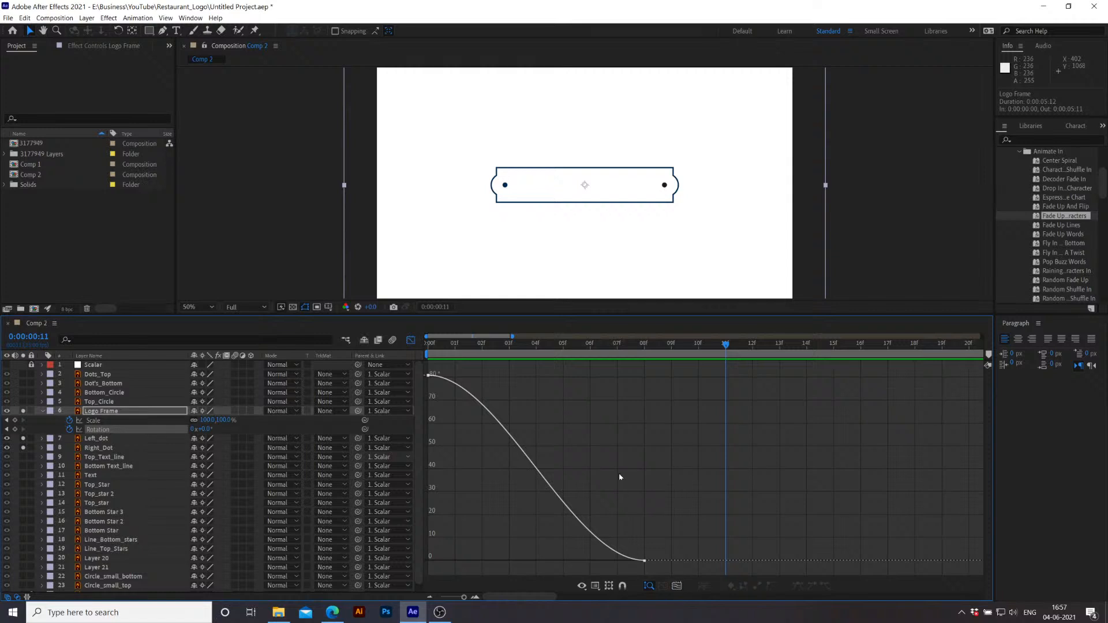
drag(460, 367, 425, 408)
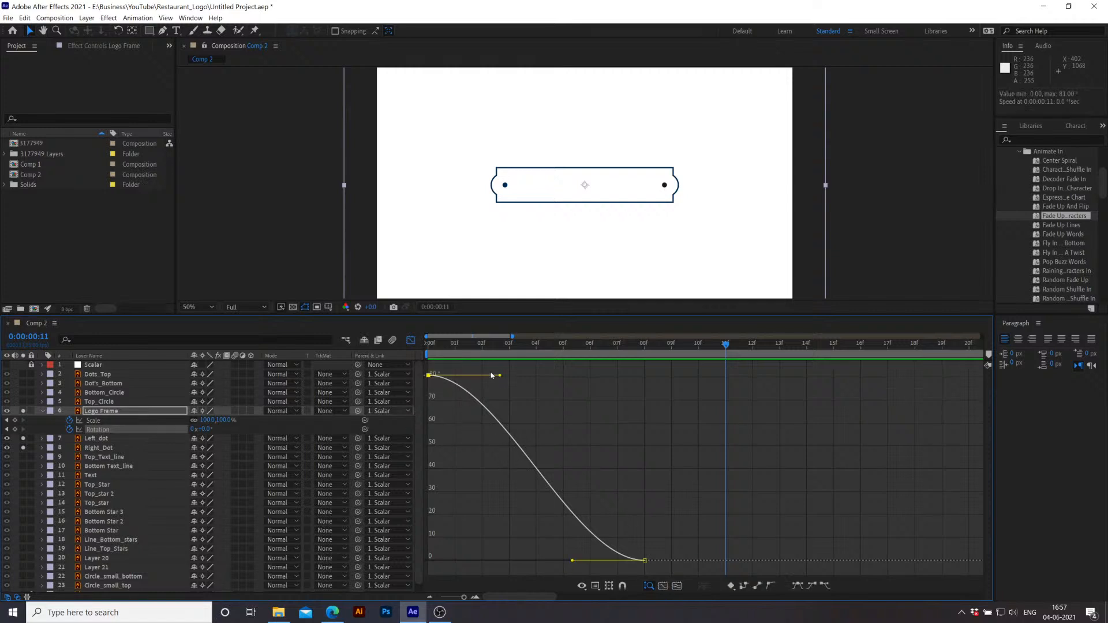
drag(495, 377, 446, 453)
drag(572, 561, 524, 564)
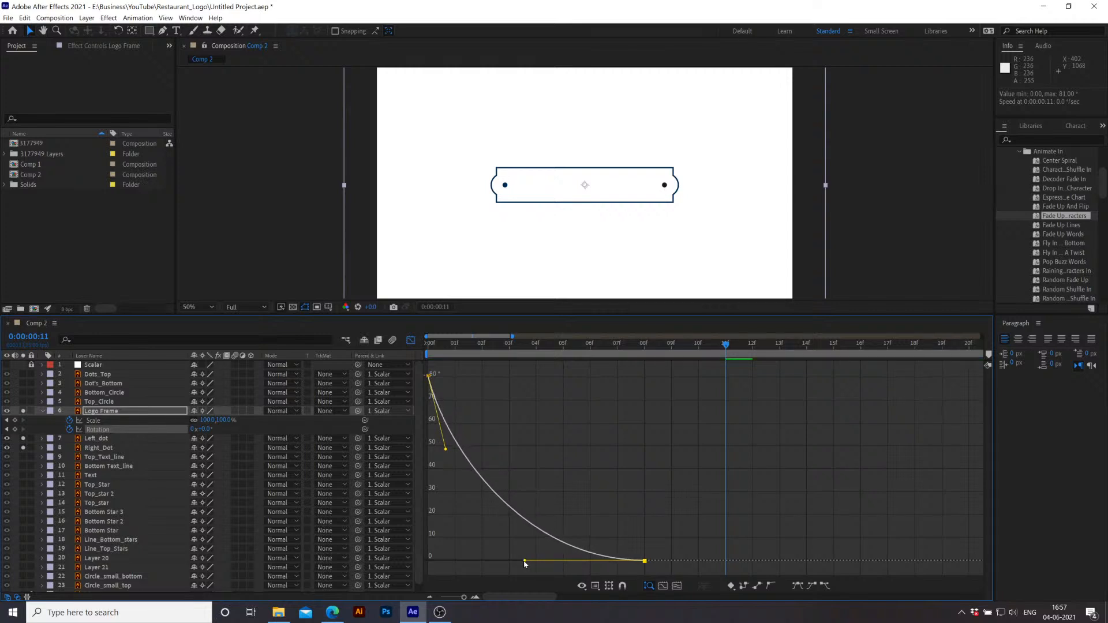
key(space)
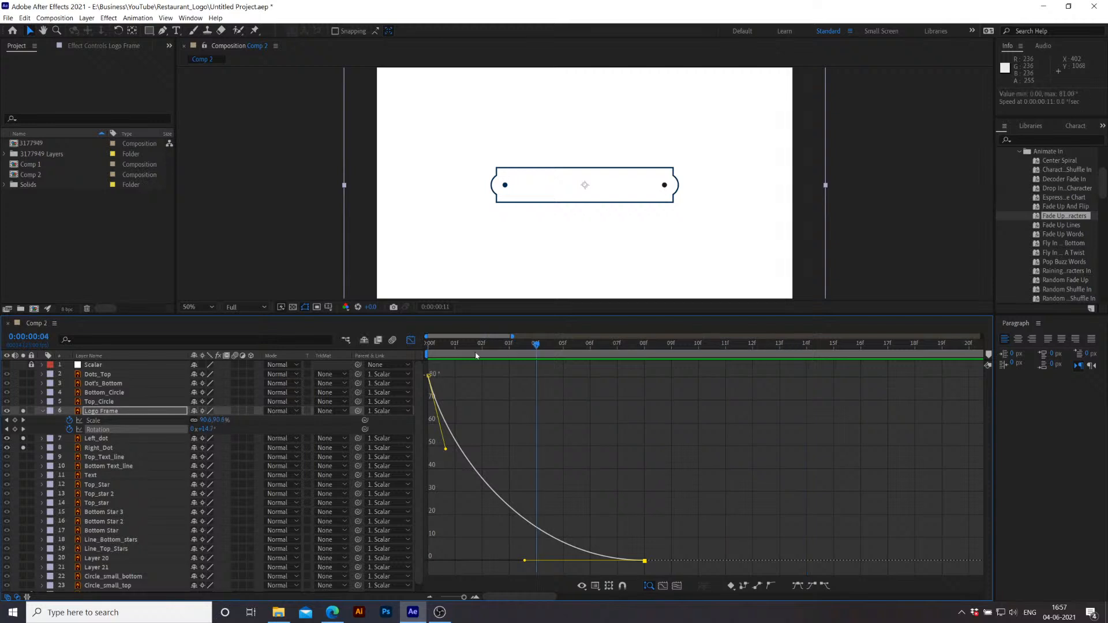
key(space)
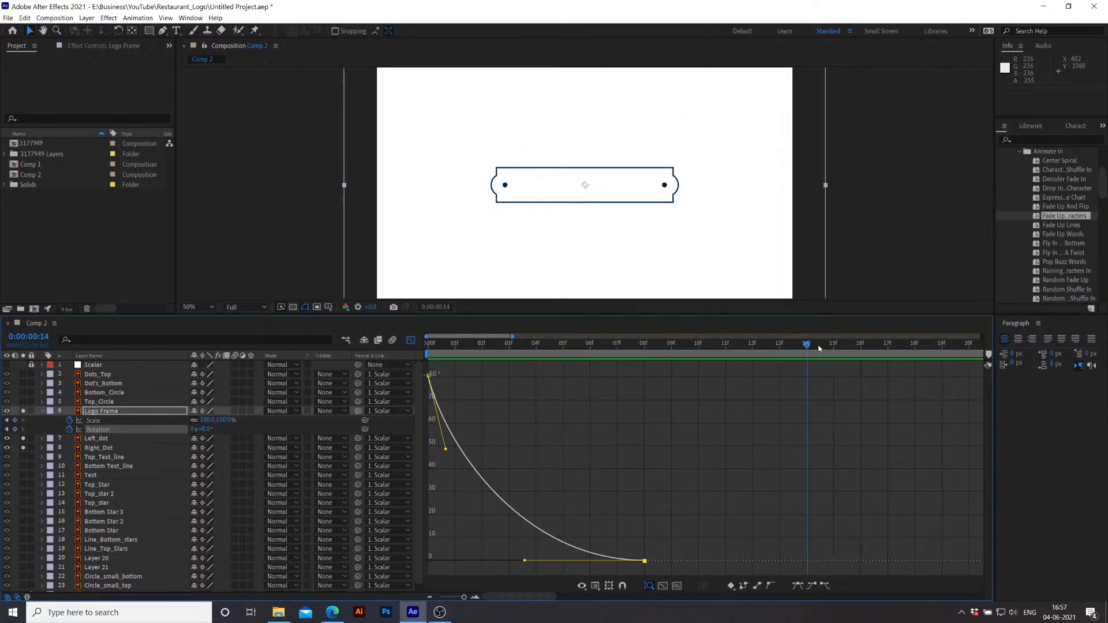
key(space)
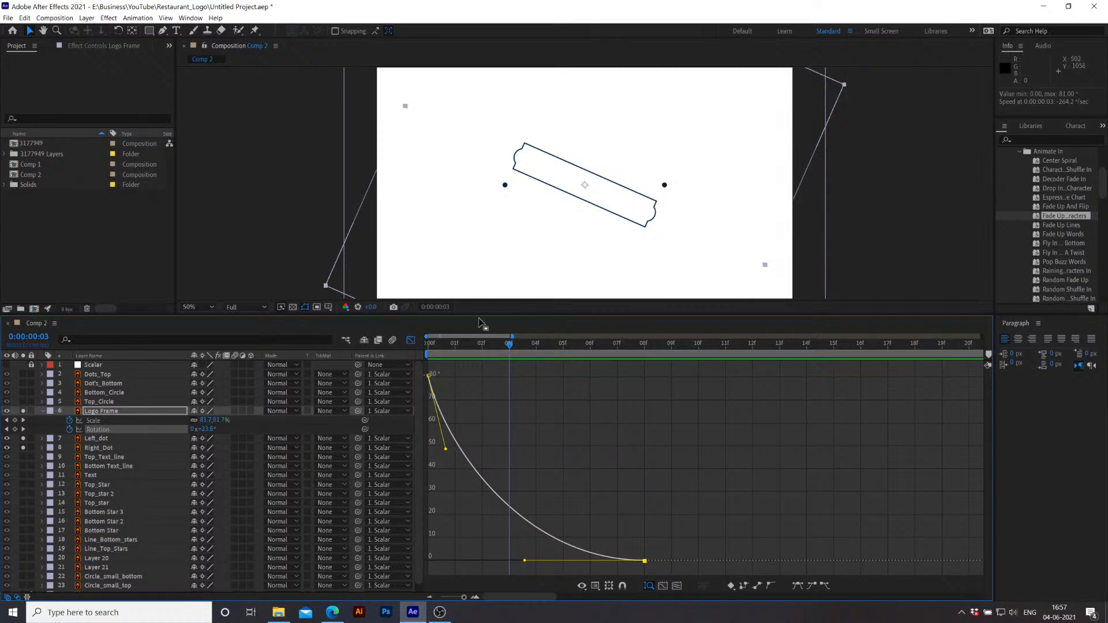
Step: Leave the Graph Editor and shift the Left_dot and Right_Dot layers to start at frame 8, where the Logo Frame rotation ends
key(space)
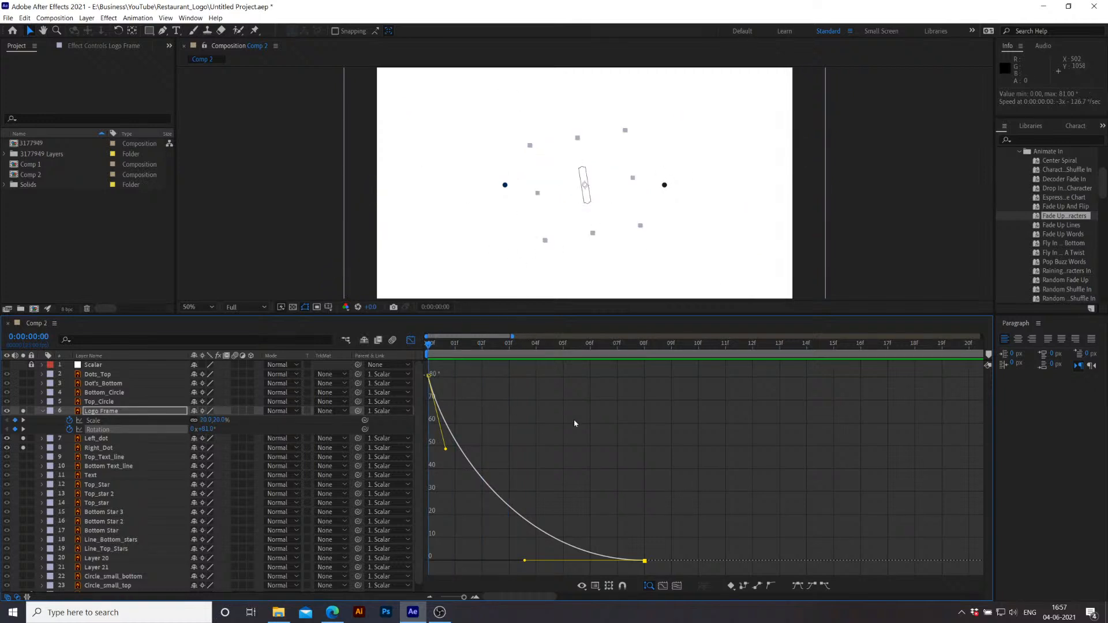
drag(449, 352, 642, 370)
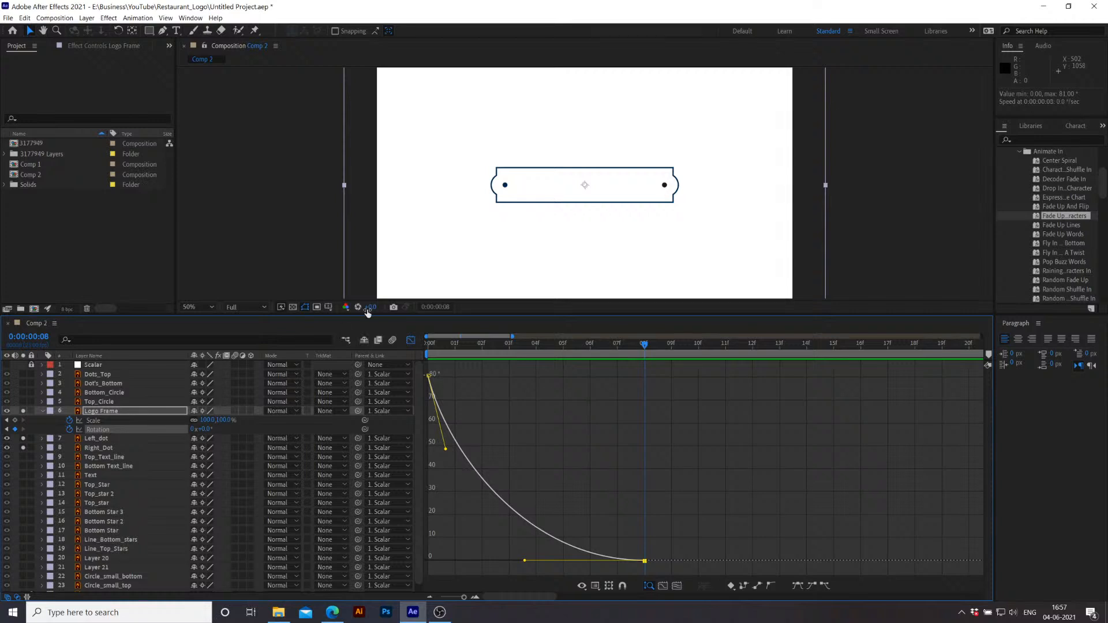
click(411, 341)
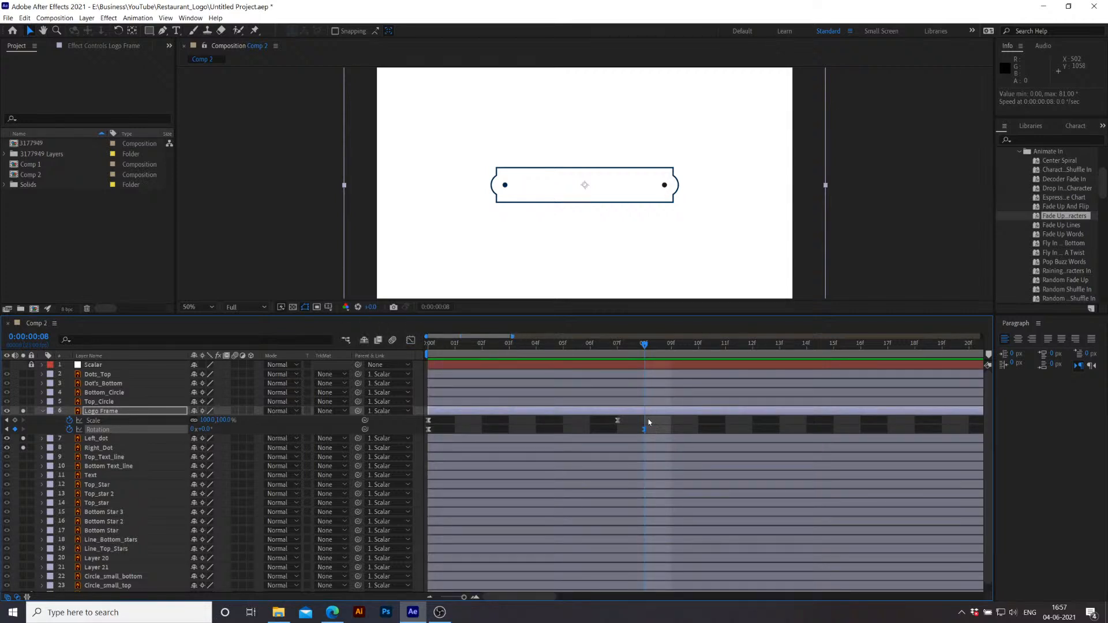
click(116, 438)
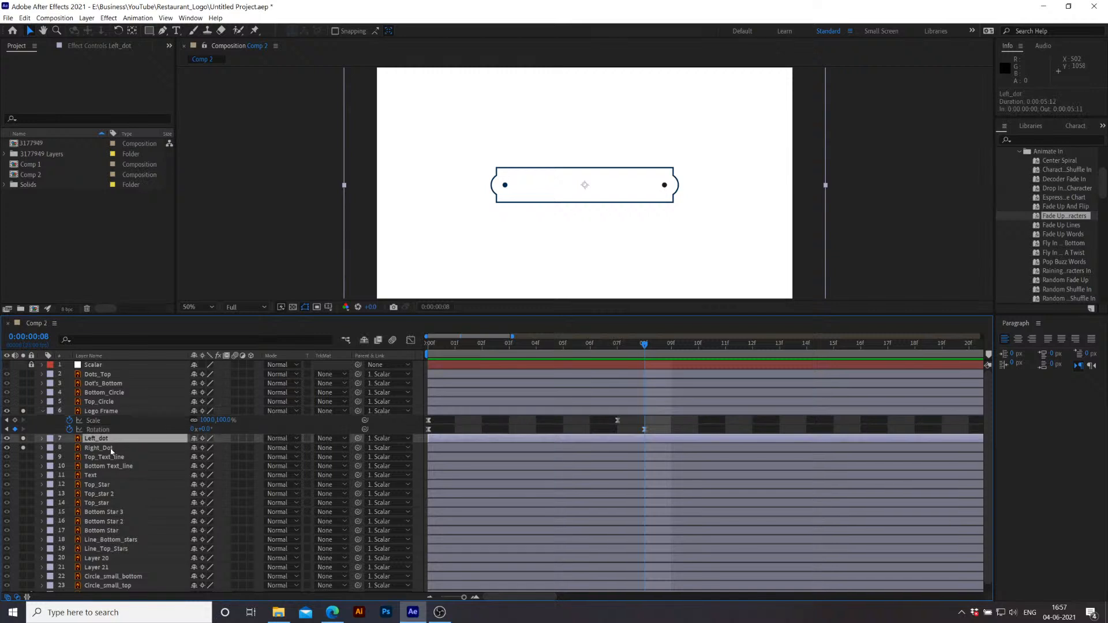
shift+click(111, 450)
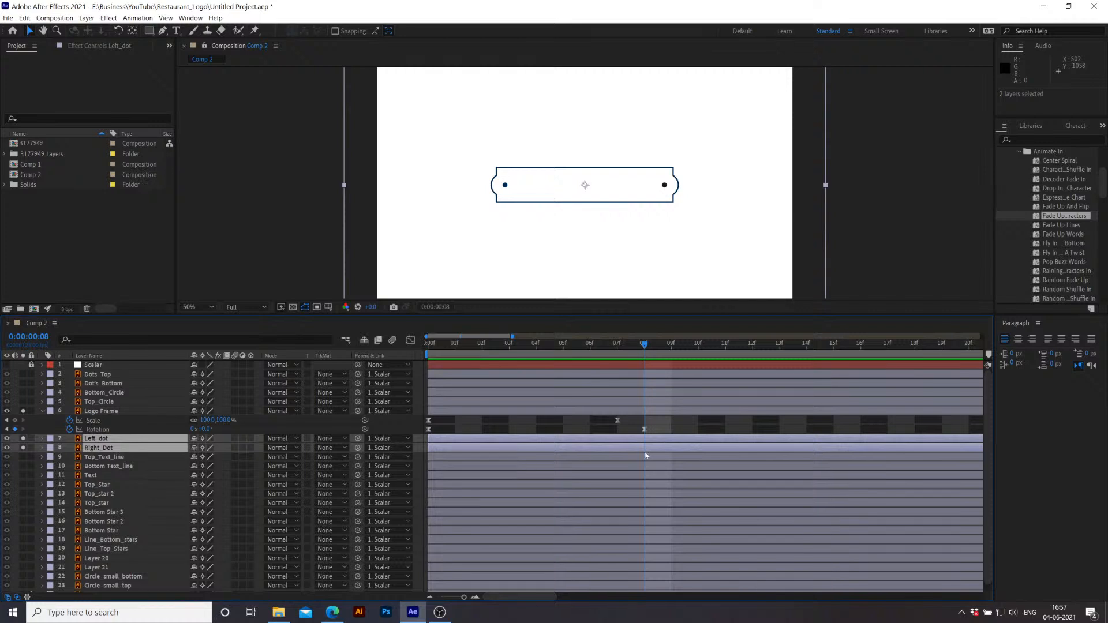
drag(588, 442, 785, 435)
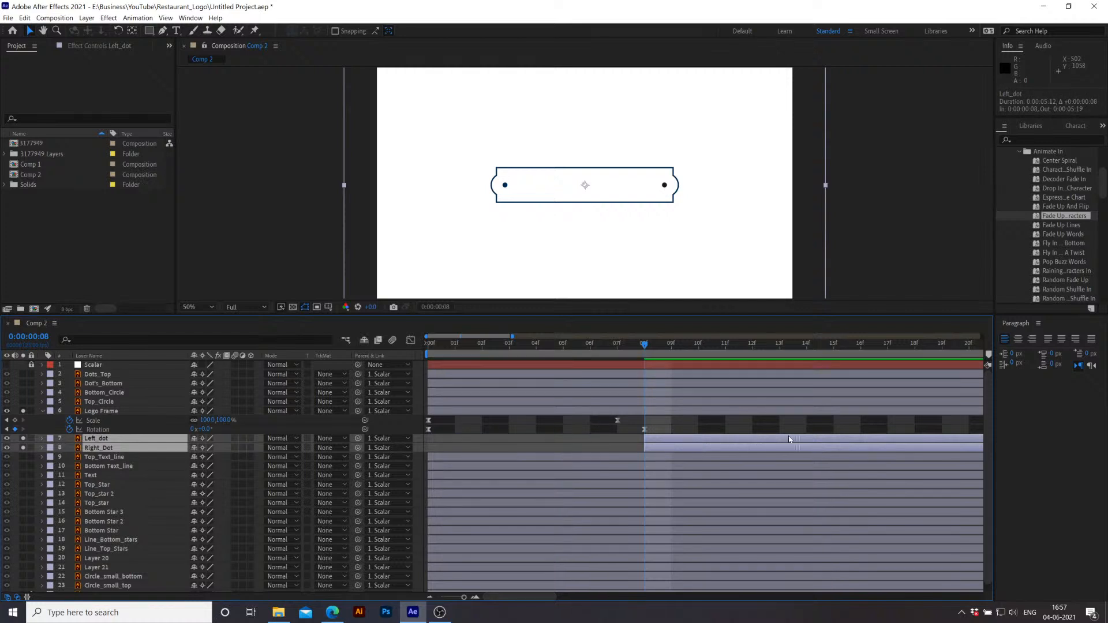
Step: Shift only the Right_Dot layer to start at frame 10, end the work area at frame 14, and preview the dots
click(656, 430)
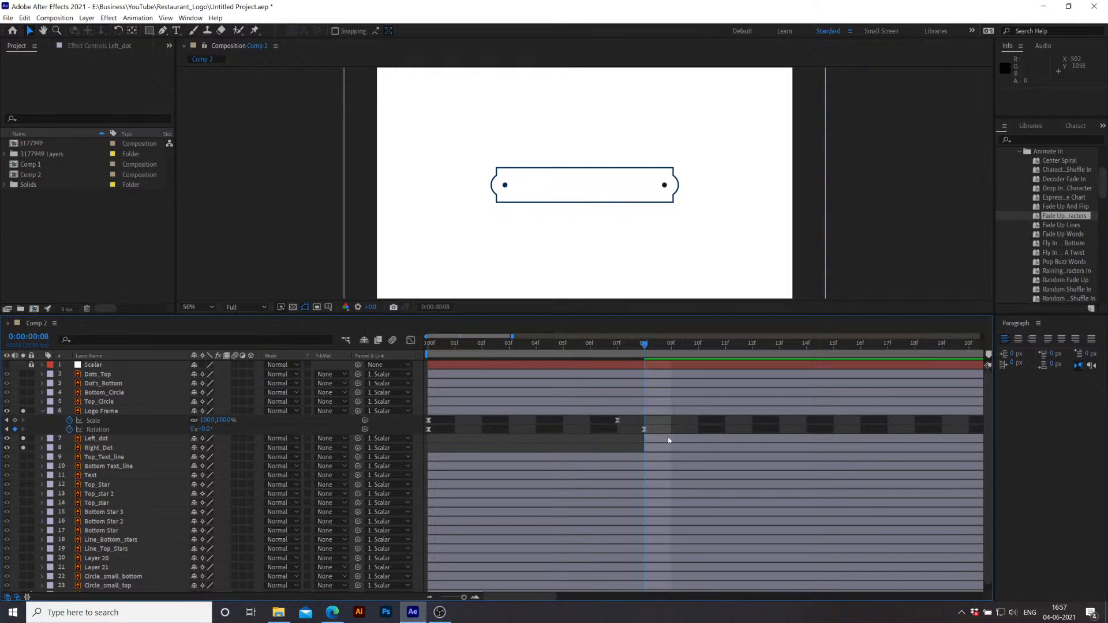
click(669, 437)
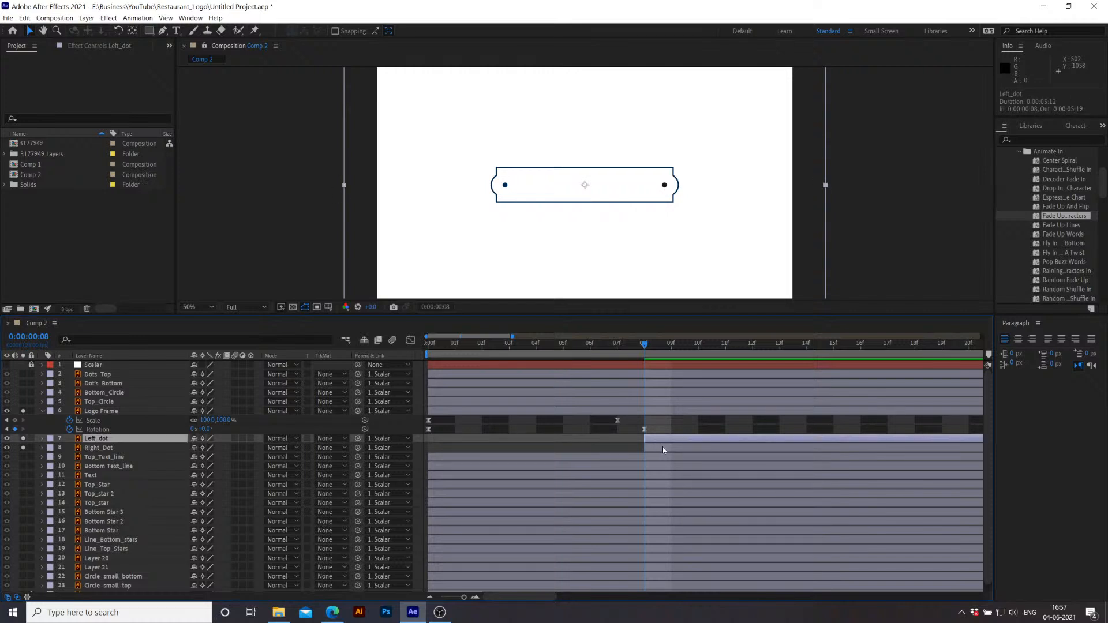
drag(662, 447, 705, 451)
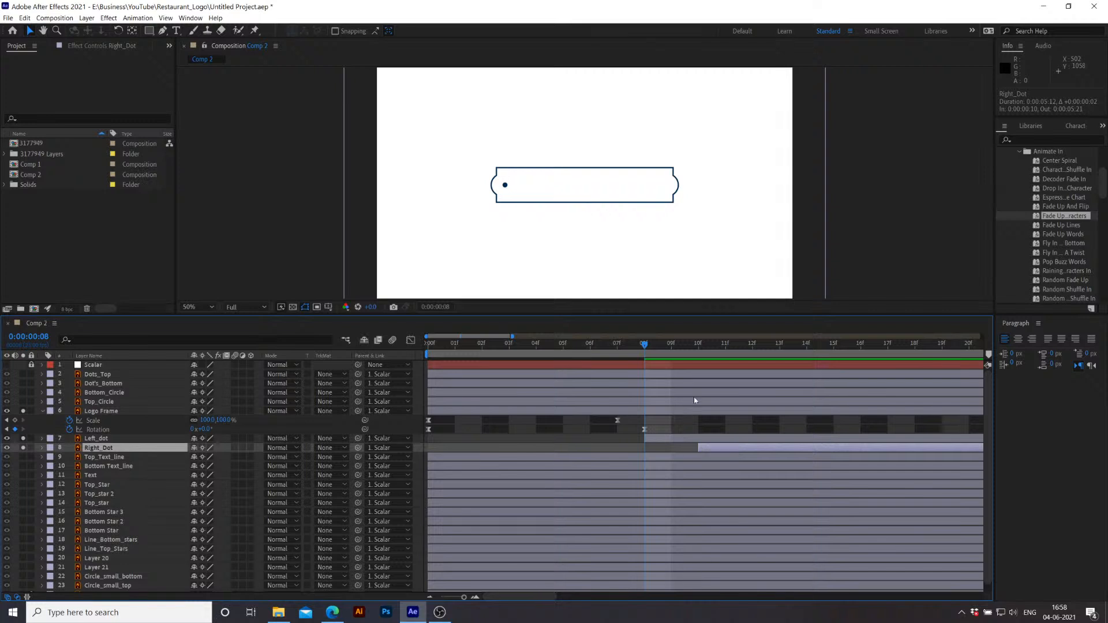
click(776, 352)
key(space)
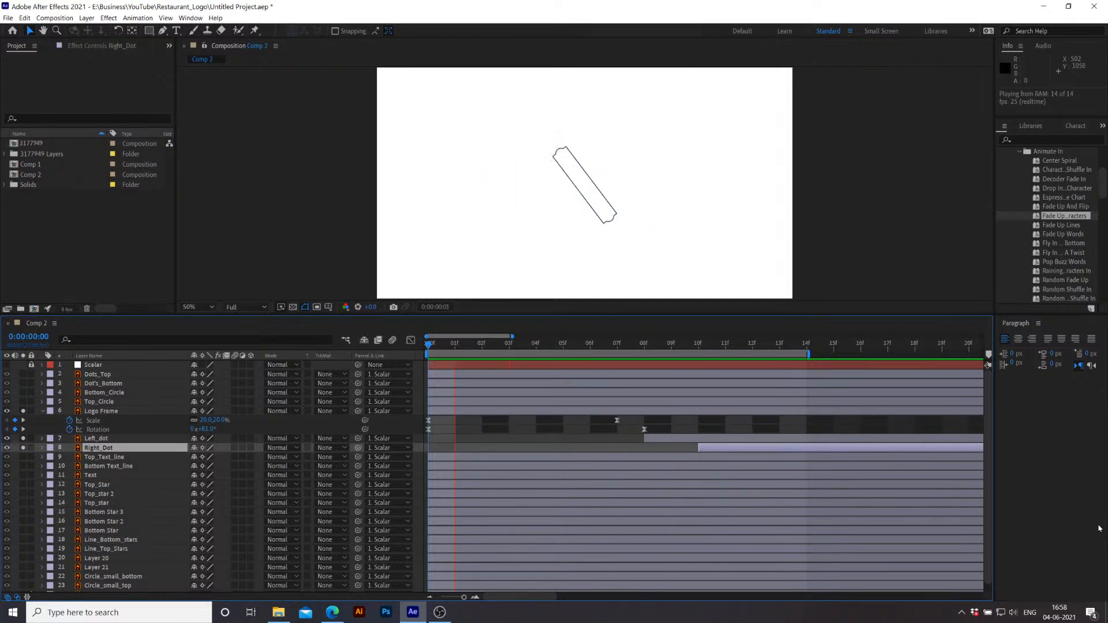
key(space)
key(space)
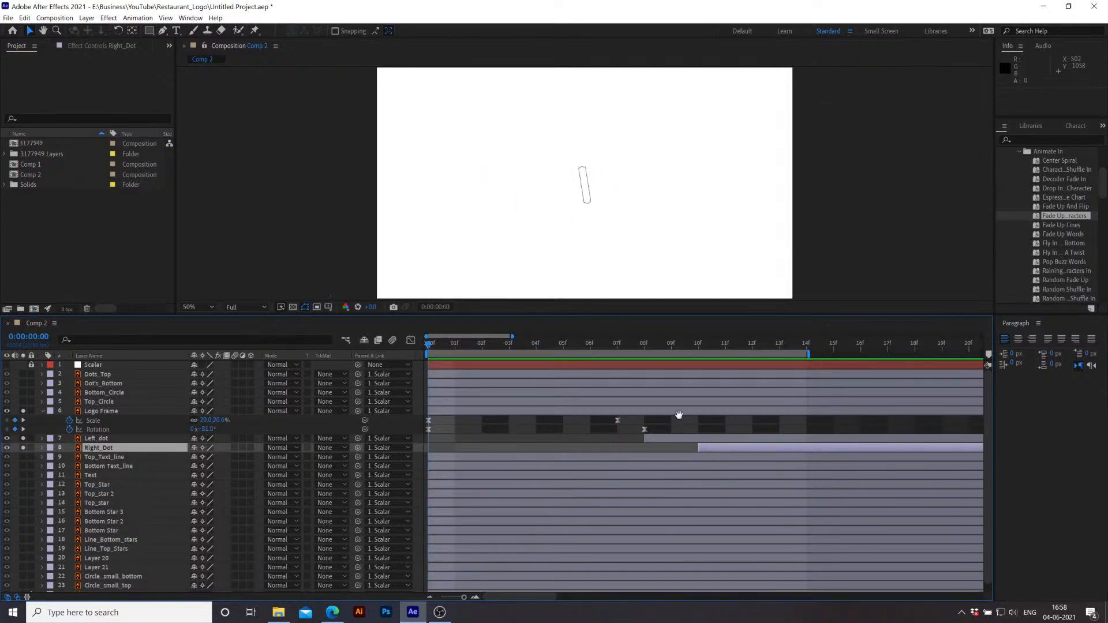
key(space)
Step: Delay the Right_Dot layer to start at frame 12 and replay the animation
drag(446, 353, 692, 368)
drag(740, 451, 781, 452)
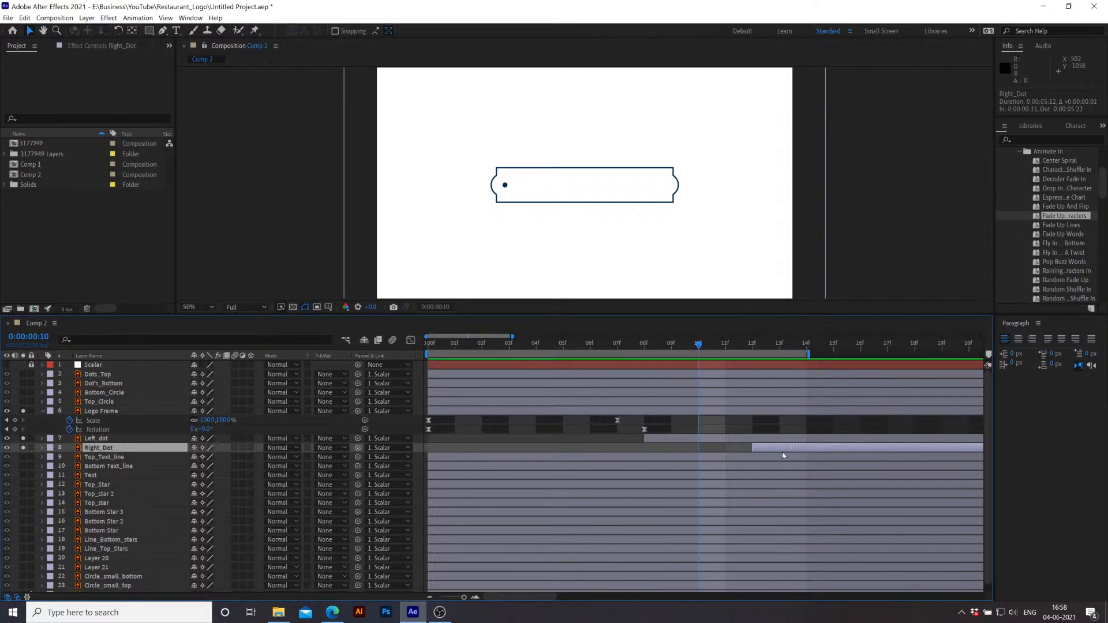
key(space)
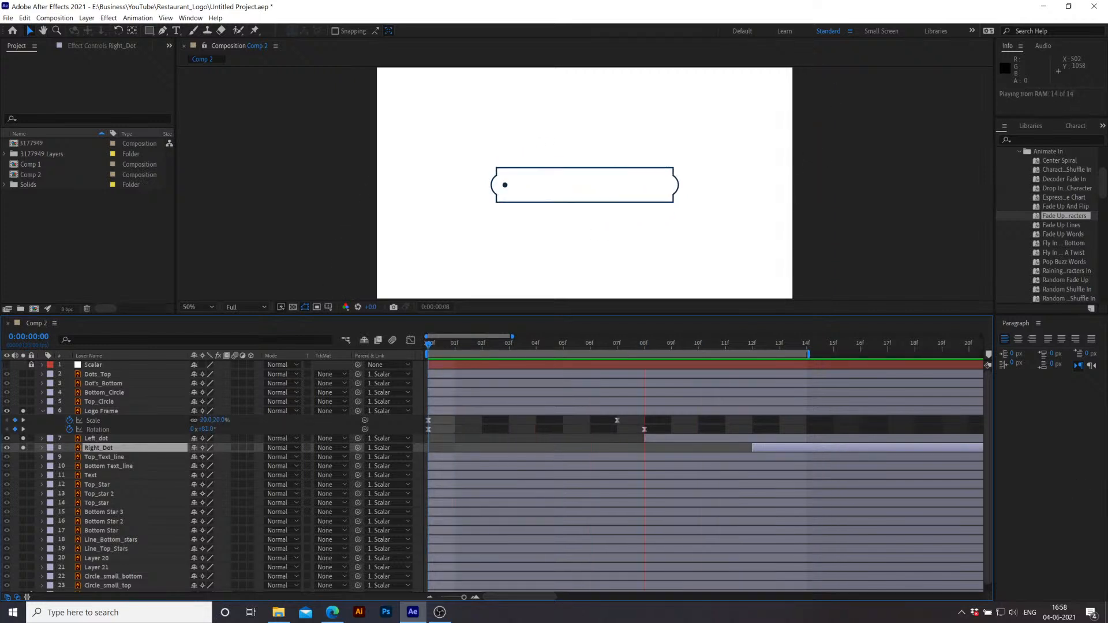
Step: Shift Left_dot and Right_Dot together one frame later, starting at frames 9 and 13, and preview the timing
click(712, 442)
shift+click(774, 448)
drag(721, 442, 749, 442)
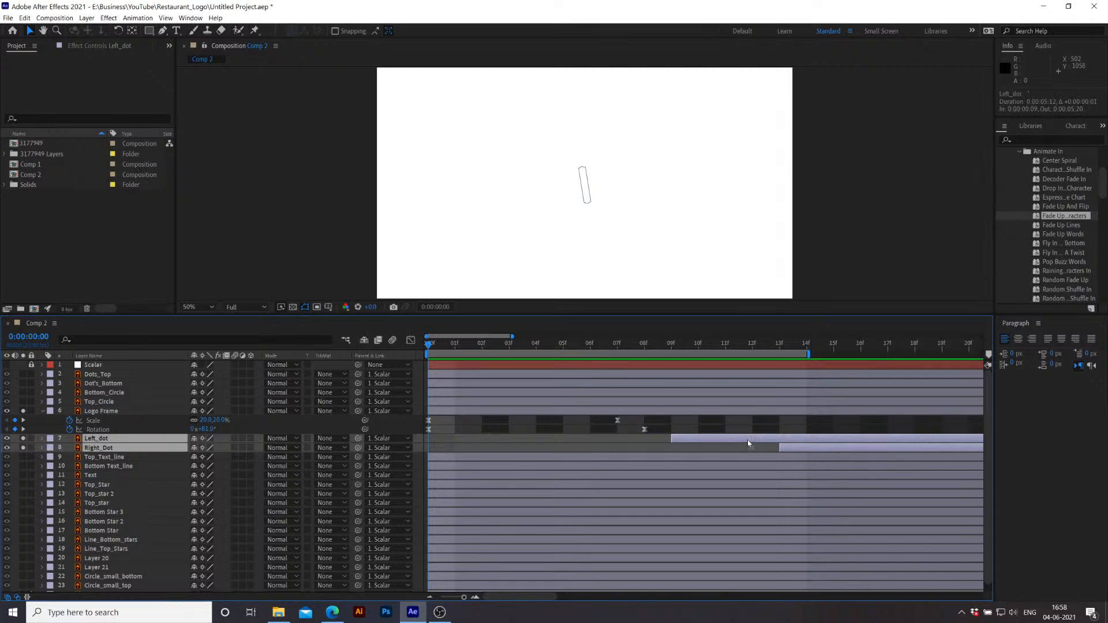
key(space)
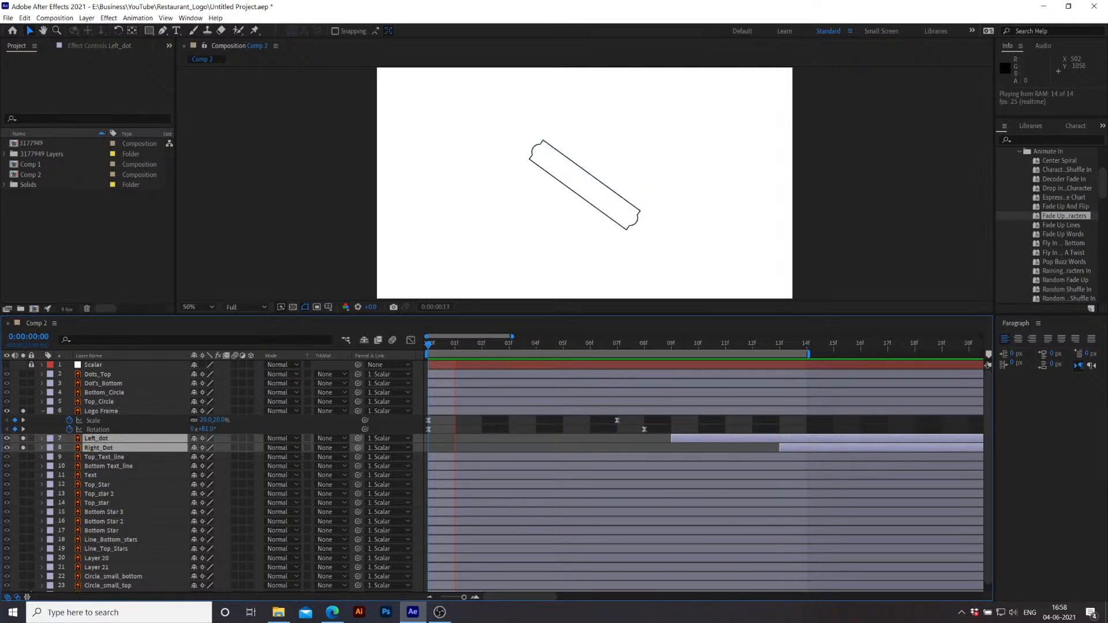
key(space)
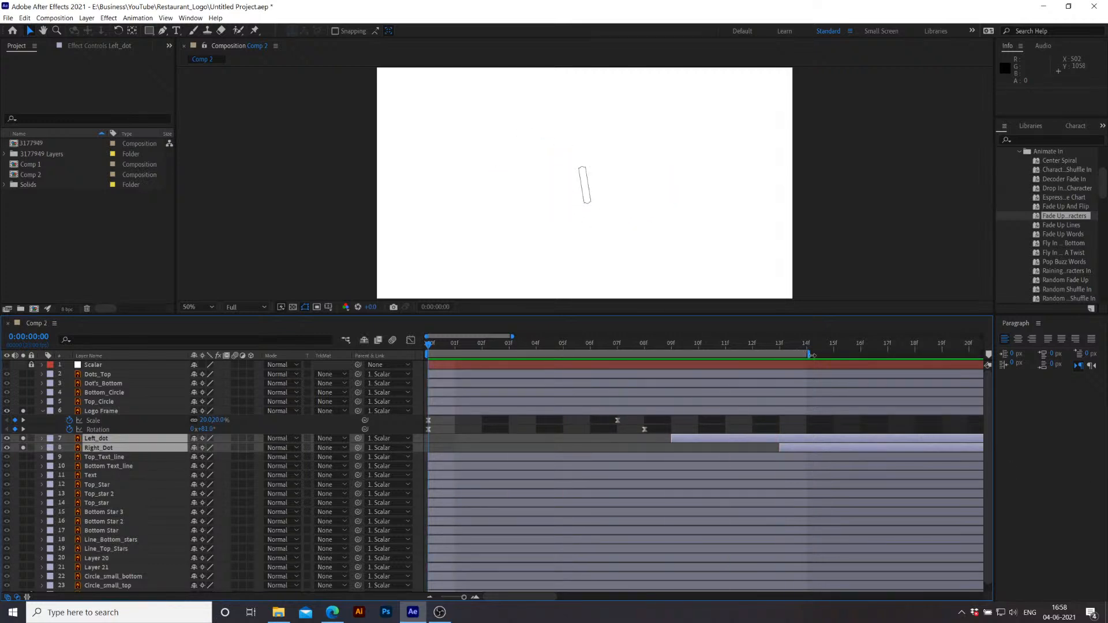
Step: Extend the work area to end at frame 17 and replay the frame and dot animation
drag(809, 354, 889, 355)
key(space)
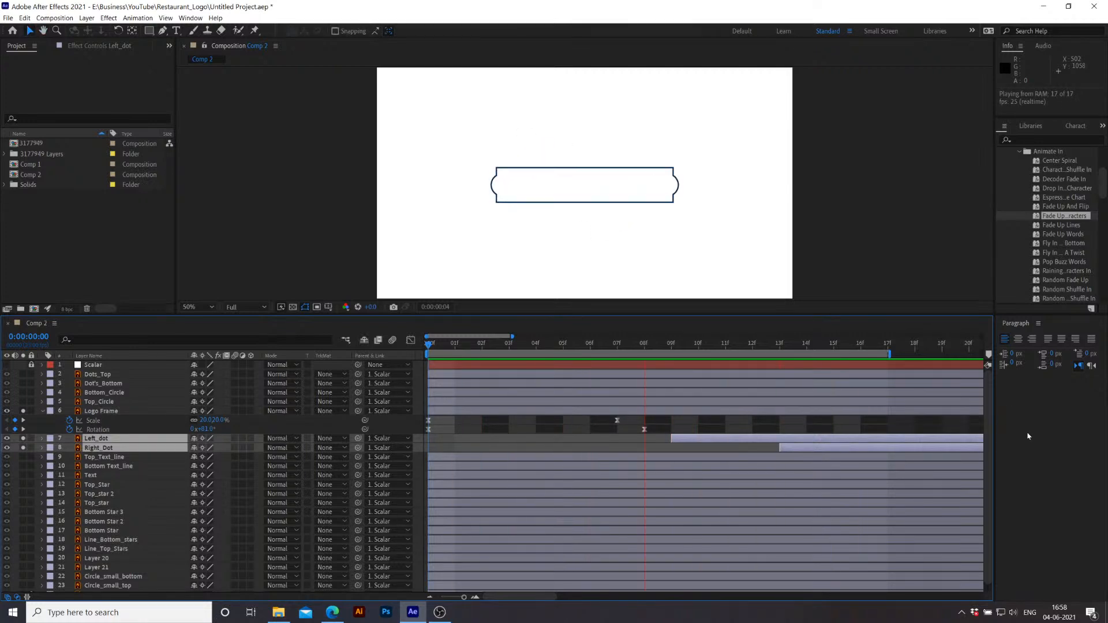
key(space)
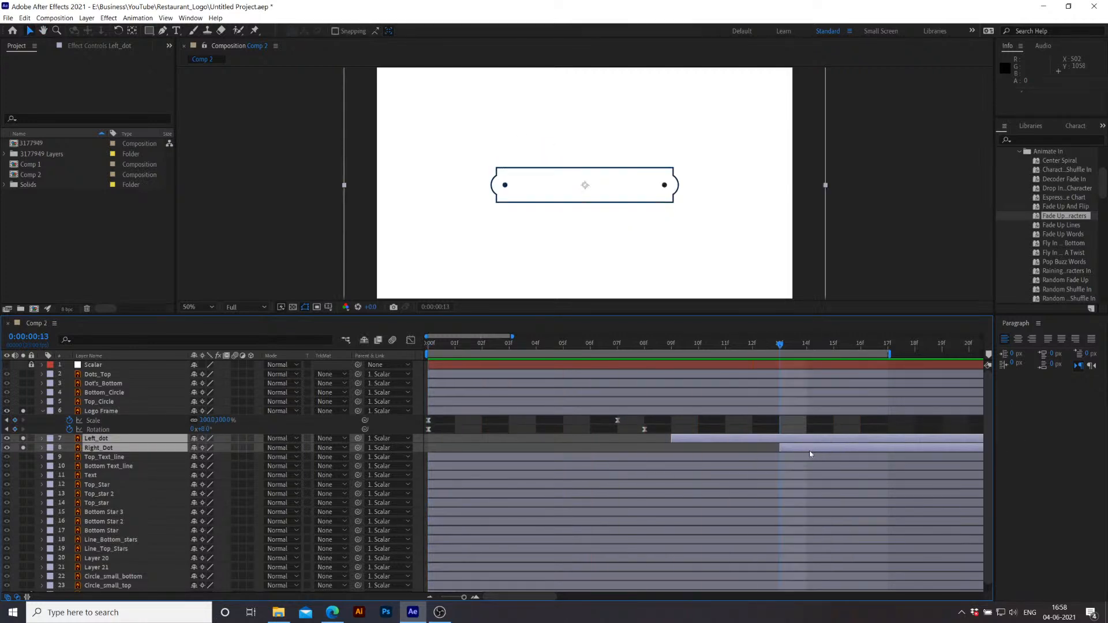
Step: Shift the Right_Dot layer alone one frame earlier to start at frame 12, and preview the result
mouse_move(788, 452)
mouse_down()
mouse_move(773, 454)
mouse_move(806, 450)
mouse_move(773, 449)
mouse_up()
key(ctrl+z)
click(736, 451)
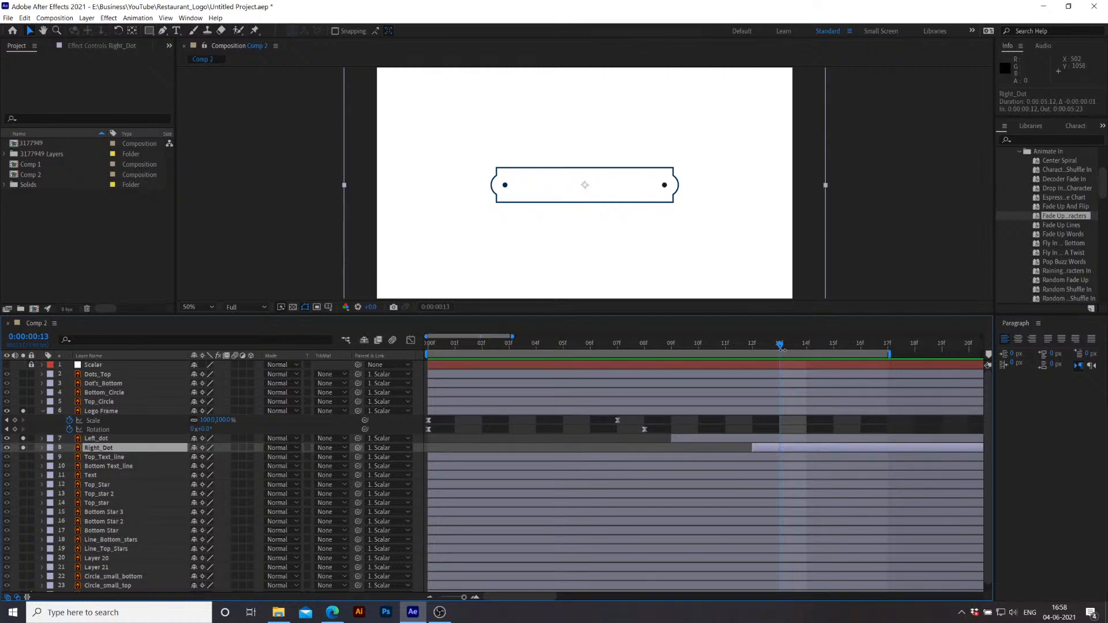
key(space)
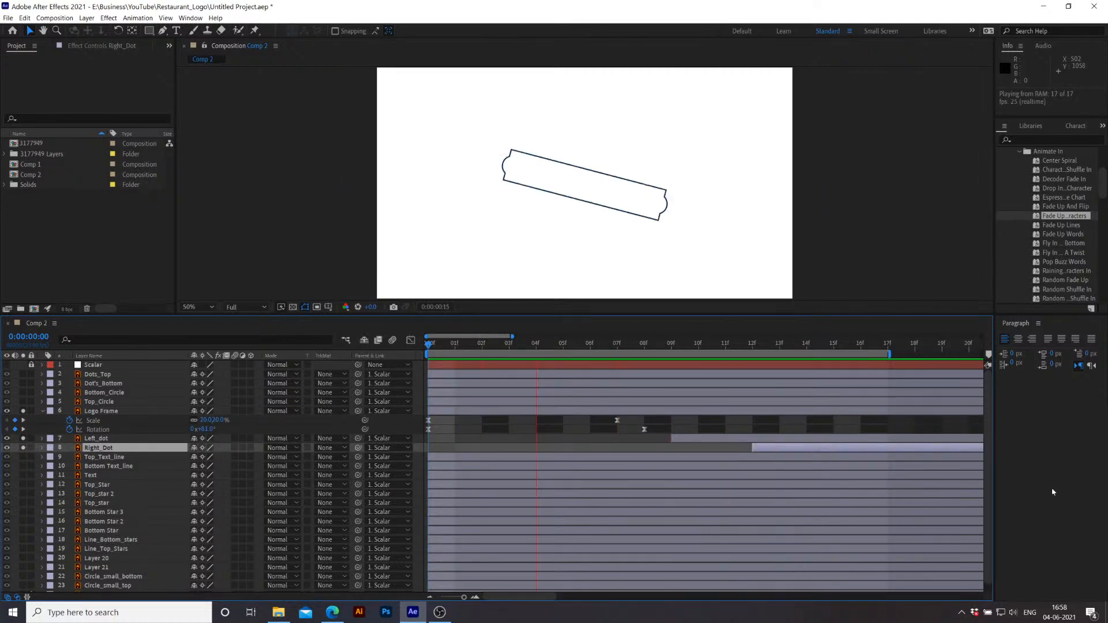
key(space)
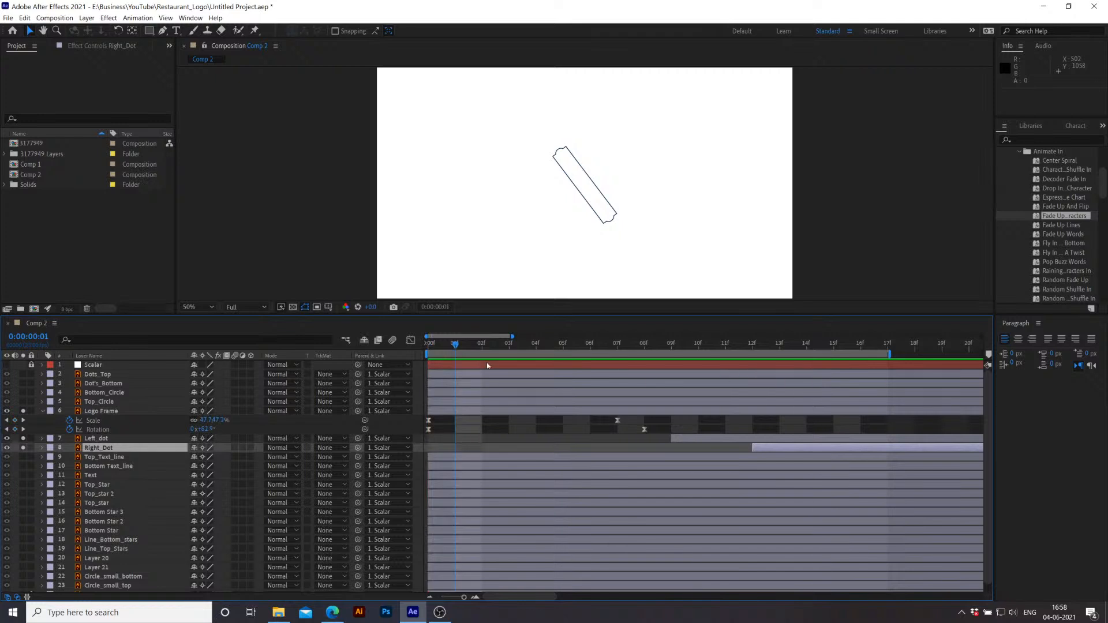
Step: Turn off solo for the Logo Frame, Left_dot and Right_Dot layers to show the whole logo at frame 13
drag(475, 351, 772, 393)
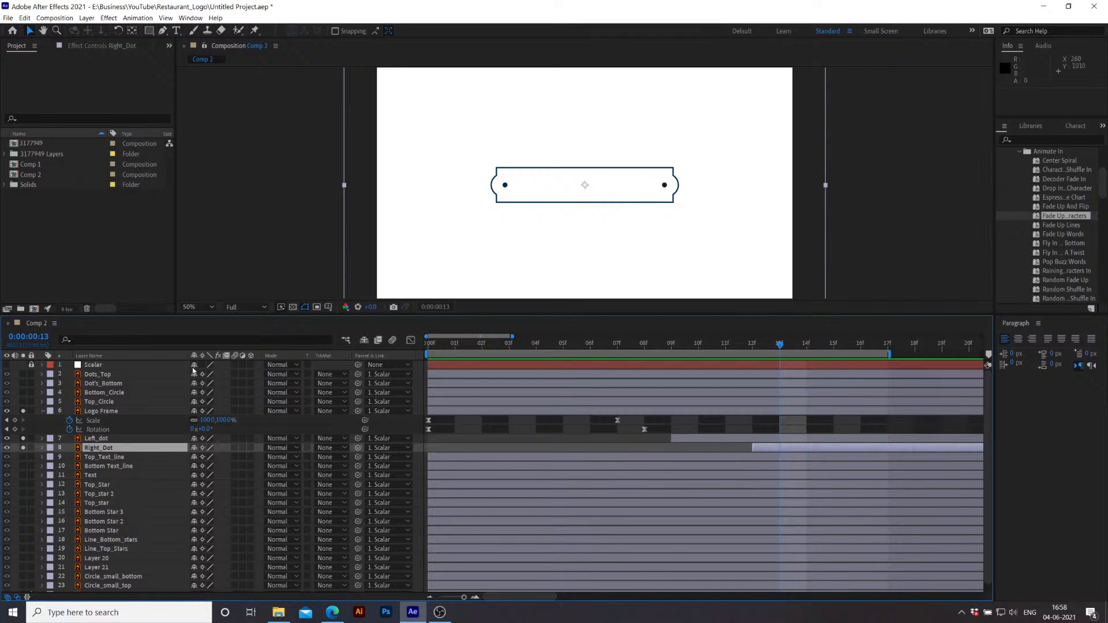
click(106, 411)
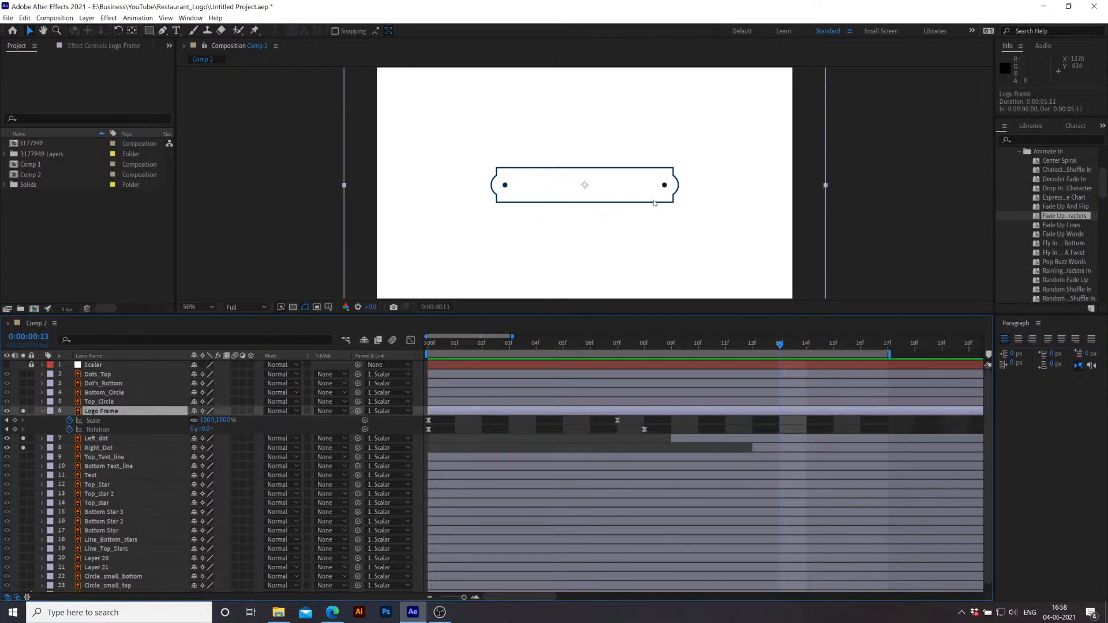
click(23, 410)
click(23, 438)
click(23, 448)
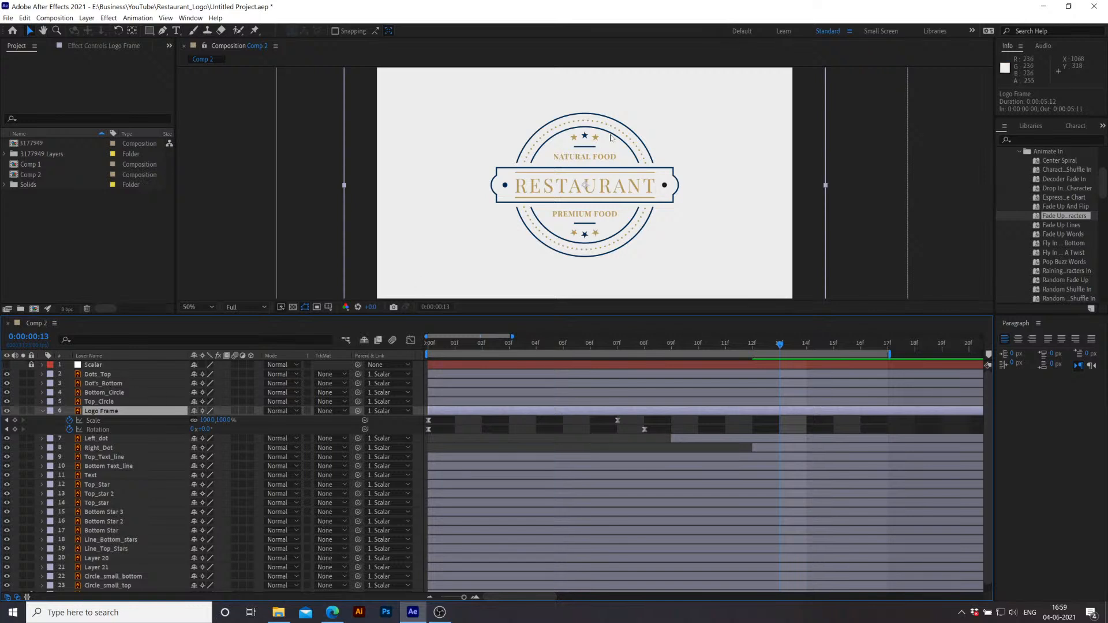
Step: Shift the Top_Circle layer to start at frame 10 and set its label colour to Dark Green
click(104, 402)
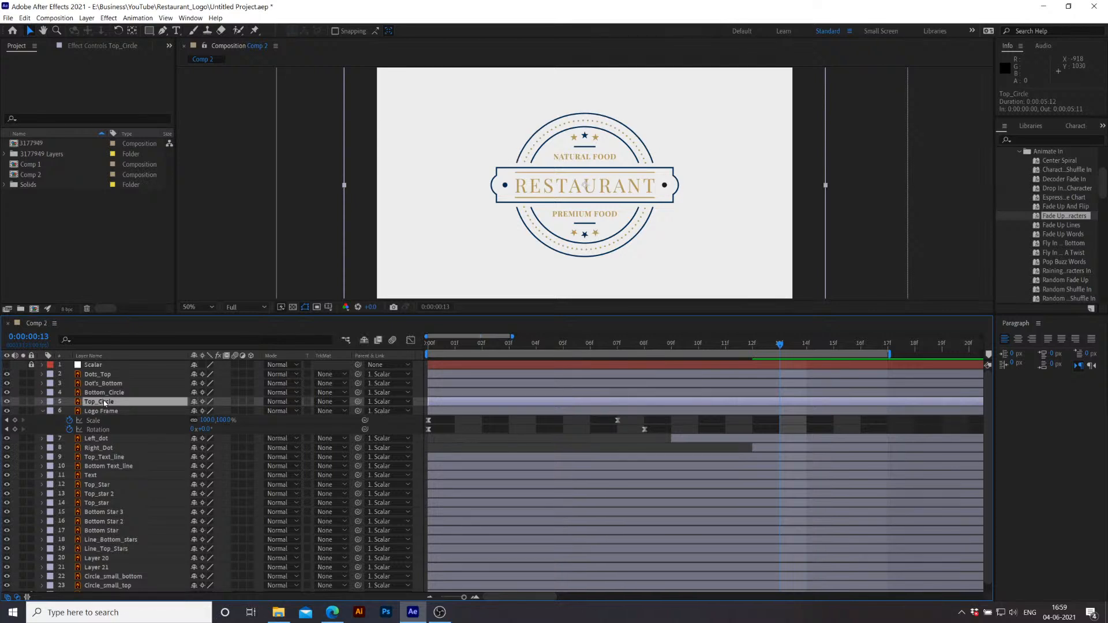
drag(785, 348, 668, 372)
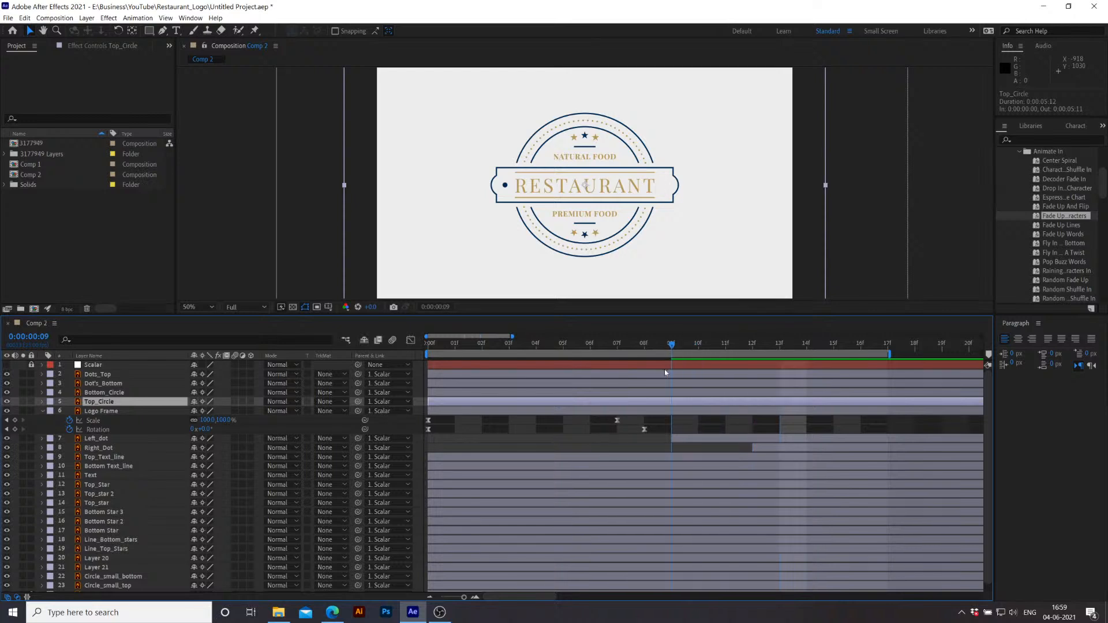
drag(628, 403, 845, 402)
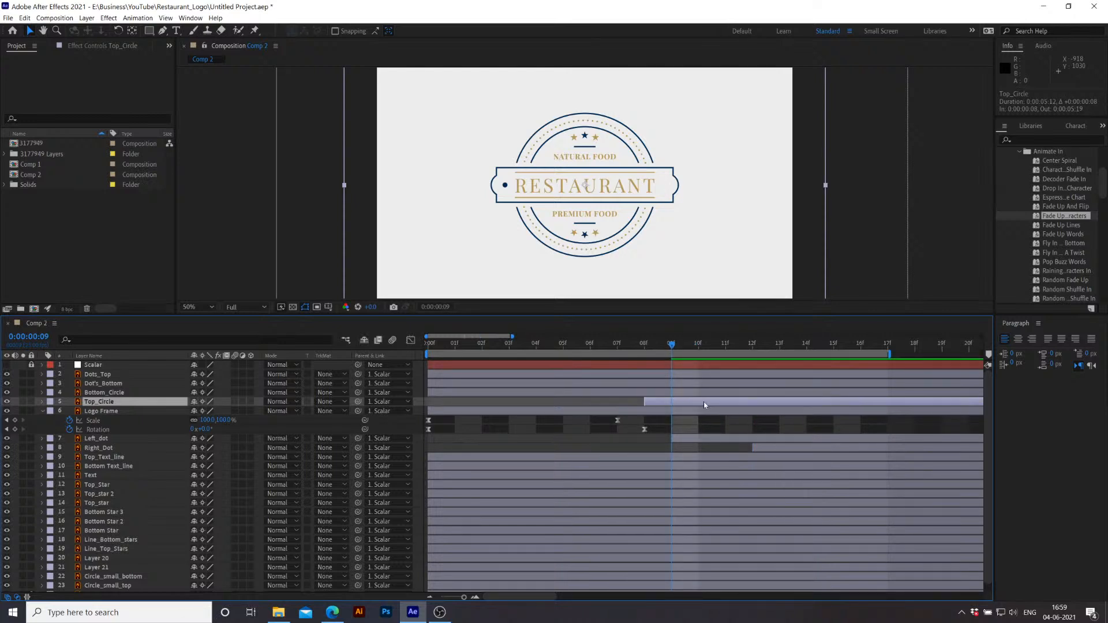
drag(696, 404, 732, 403)
drag(682, 350, 708, 355)
click(50, 401)
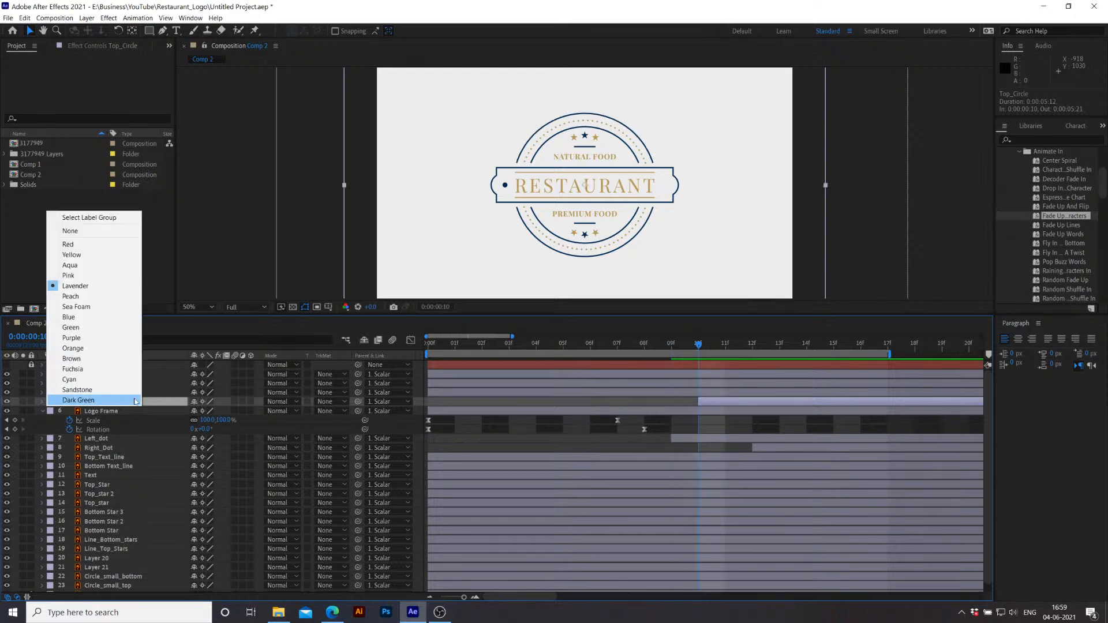
click(80, 399)
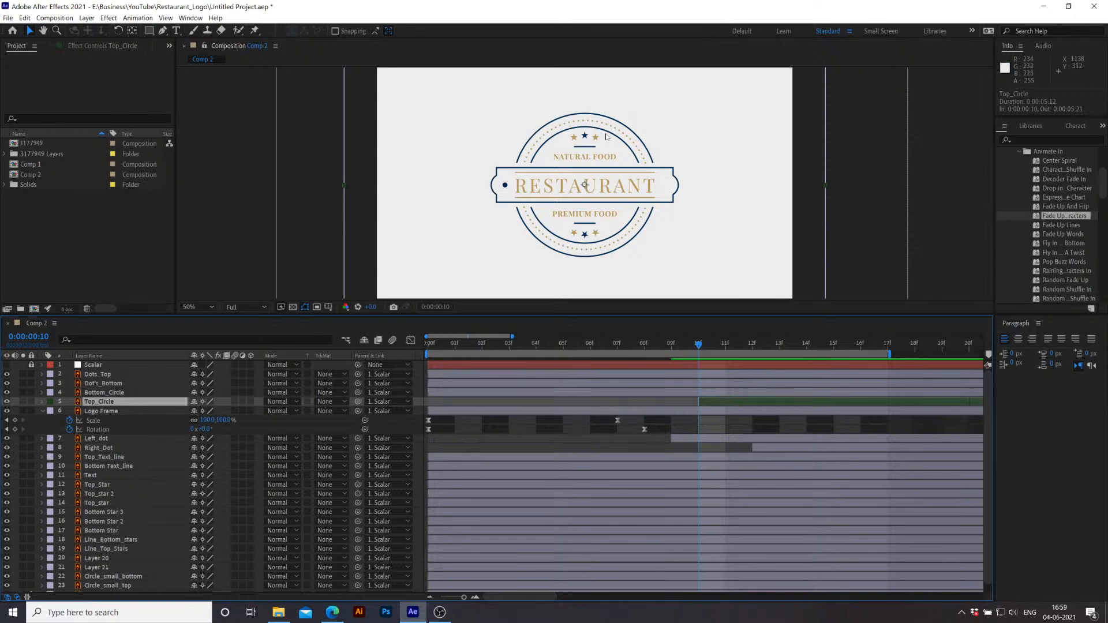
Step: Keyframe Top_Circle's Rotation from -33° at frame 10 to 0° at frame 15
key(r)
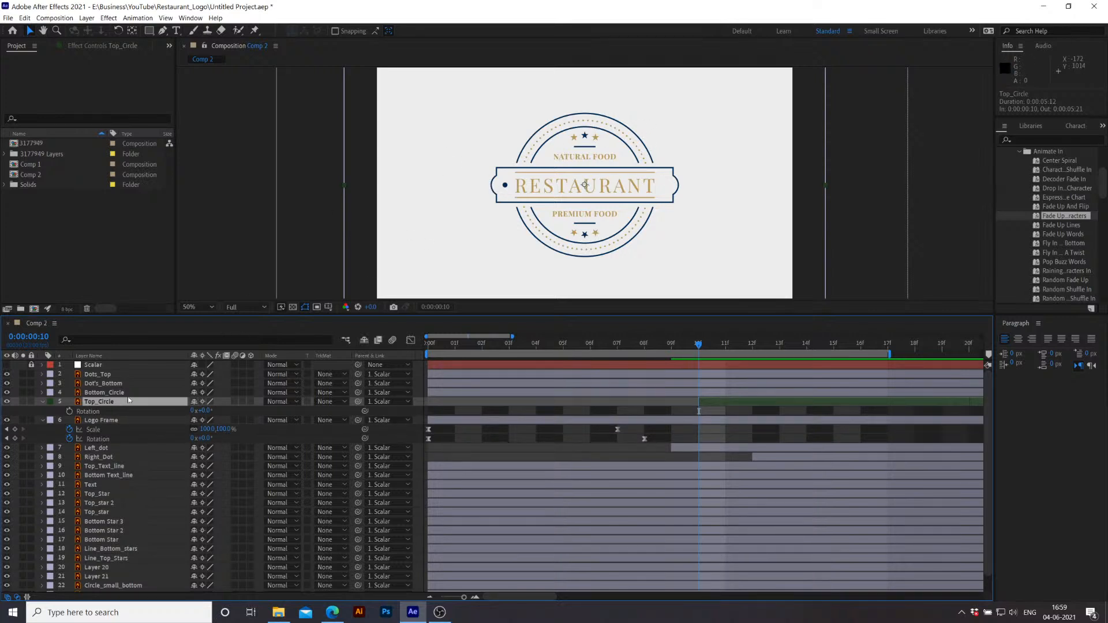
click(69, 411)
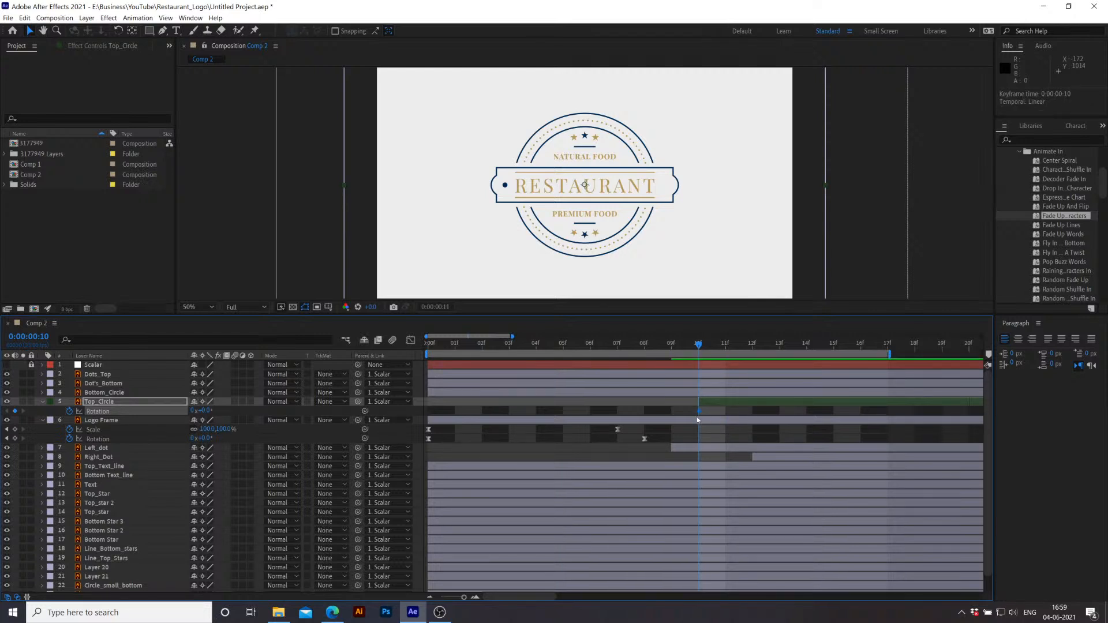
key(Page_Down)
key(Page_Down)
key(Page_Down)
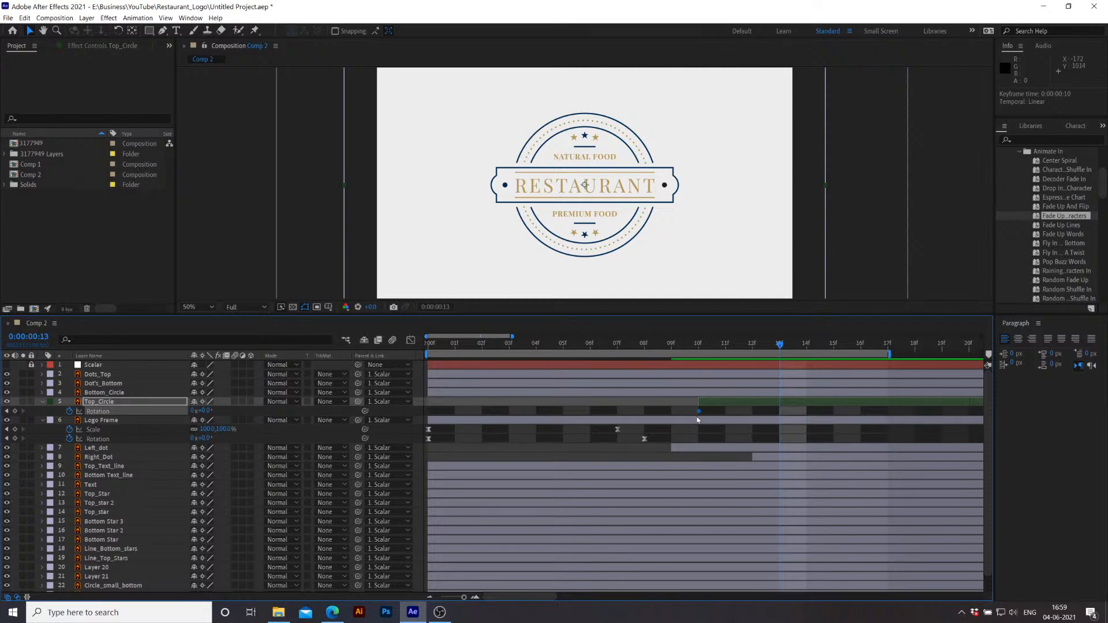
key(Page_Down)
key(Page_Down)
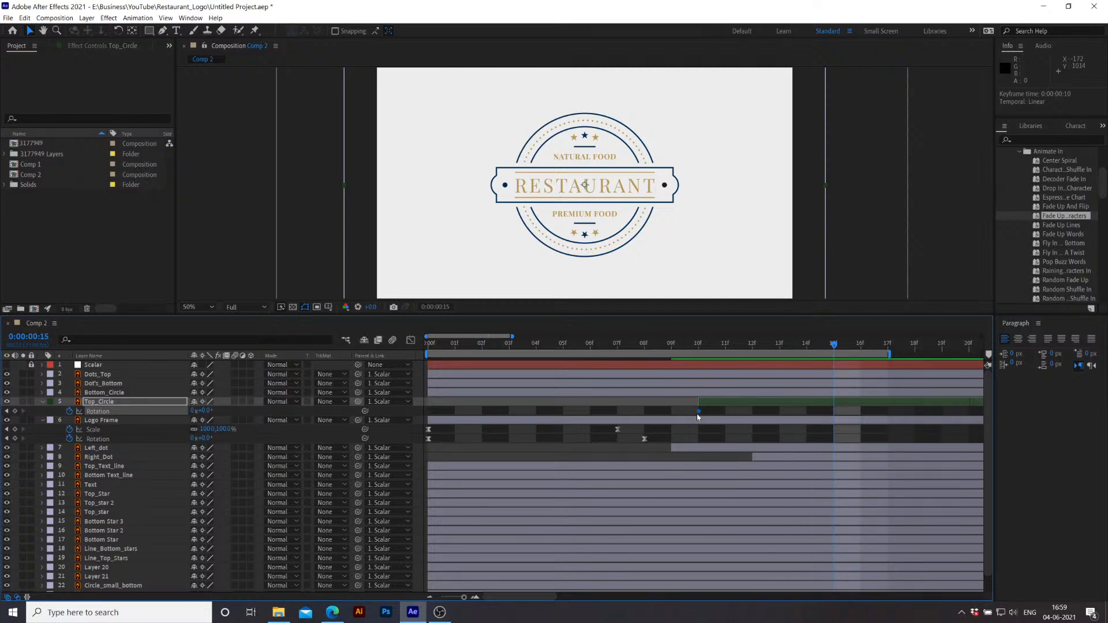
drag(698, 411, 838, 405)
drag(832, 347, 699, 344)
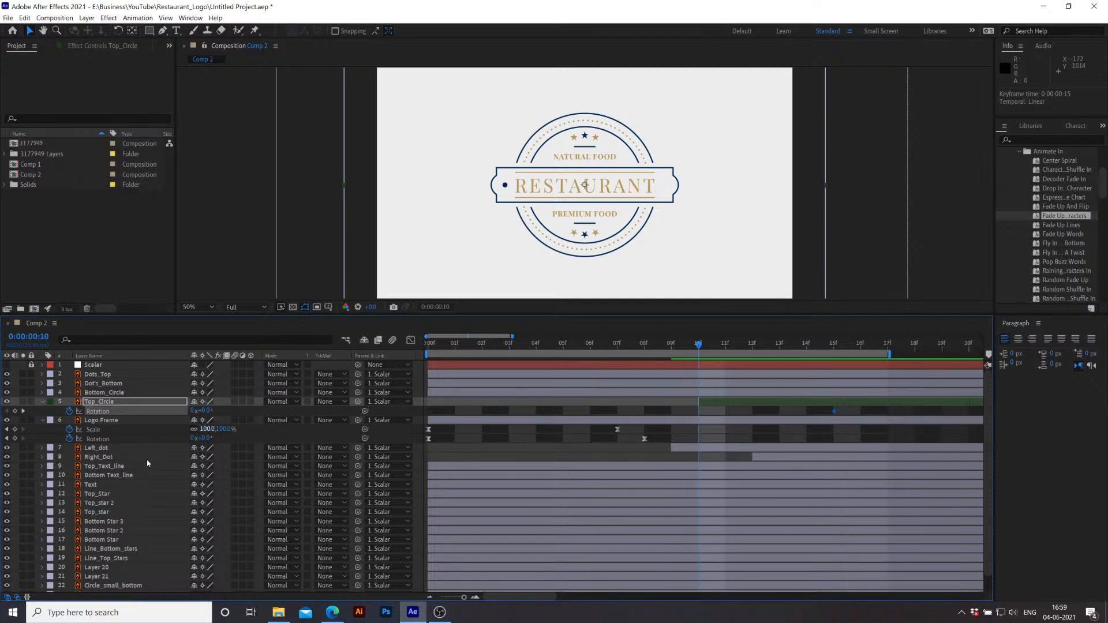
drag(205, 411, 189, 415)
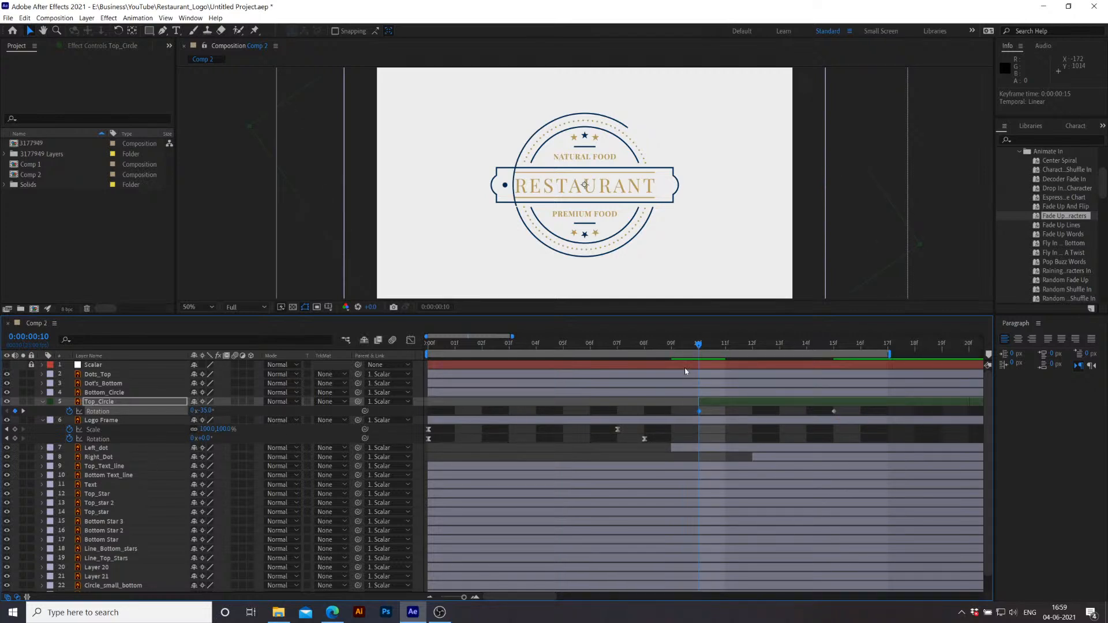
Step: Solo the Top_Circle and Logo Frame layers and preview their animation together
drag(696, 349, 700, 372)
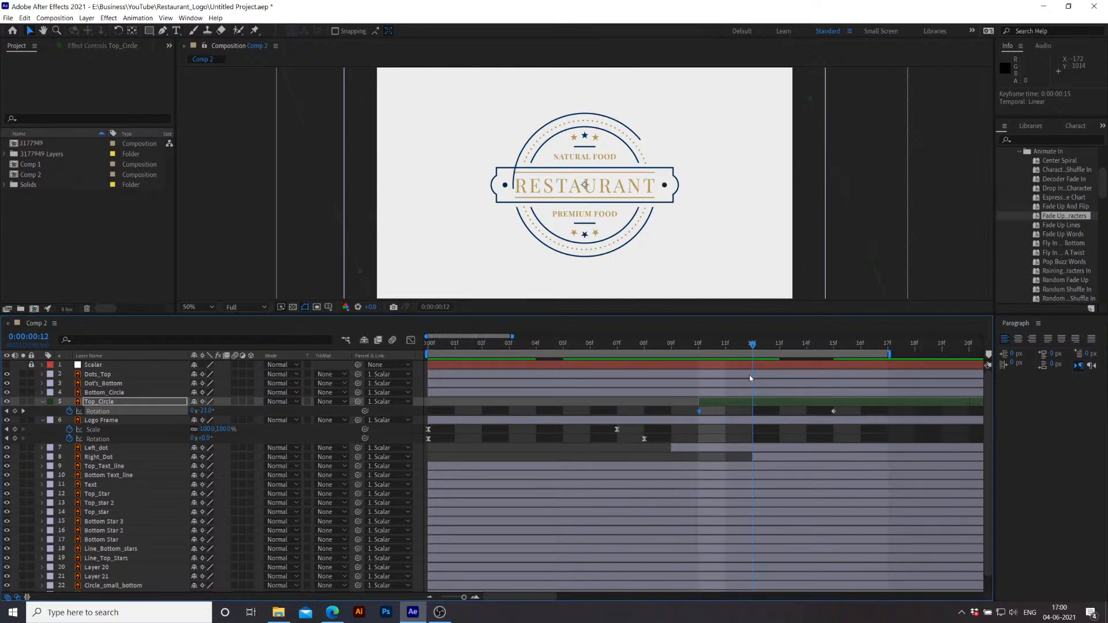
click(29, 407)
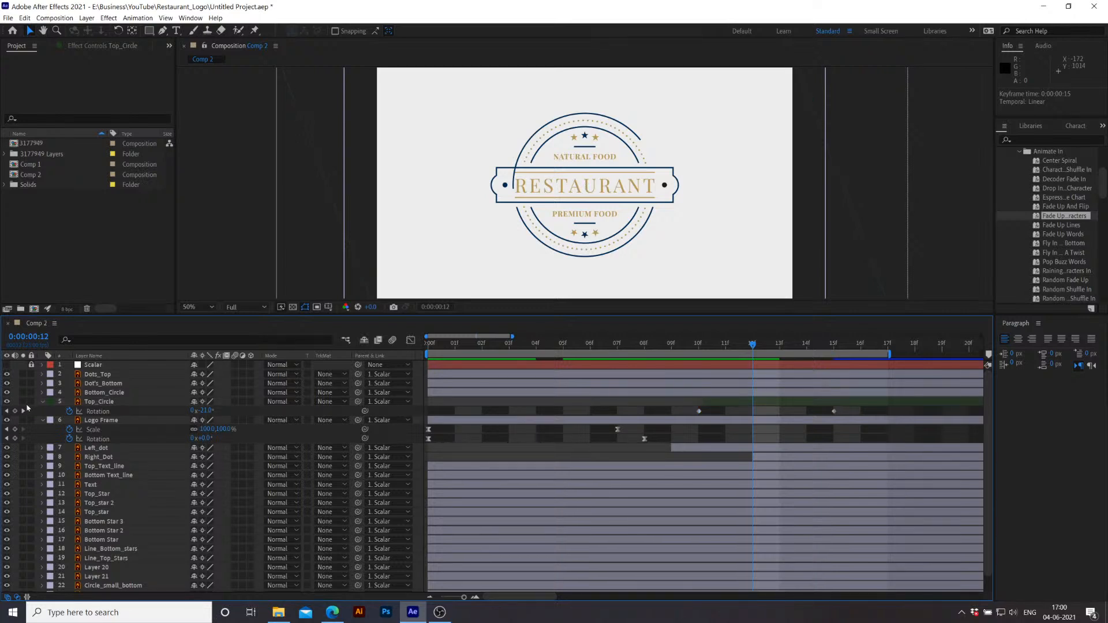
click(23, 402)
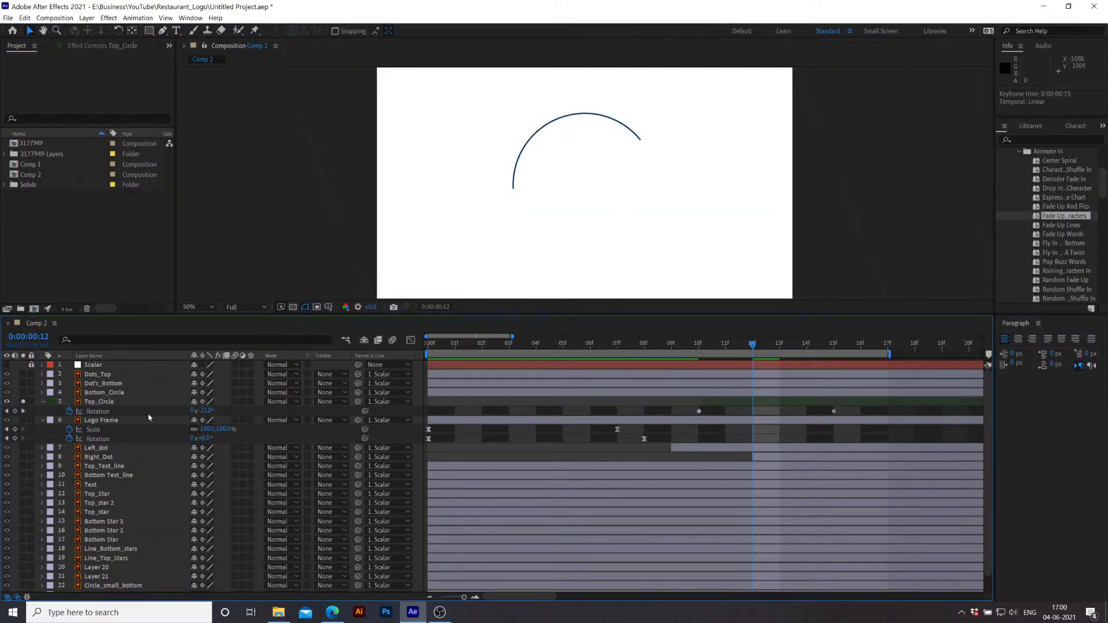
click(23, 420)
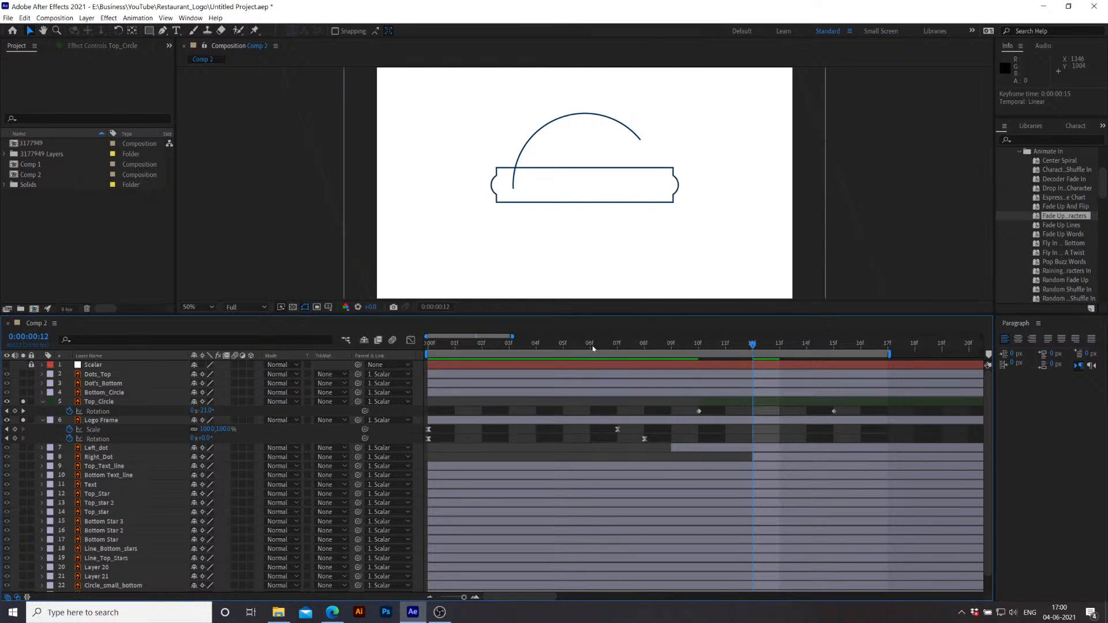
key(space)
click(689, 352)
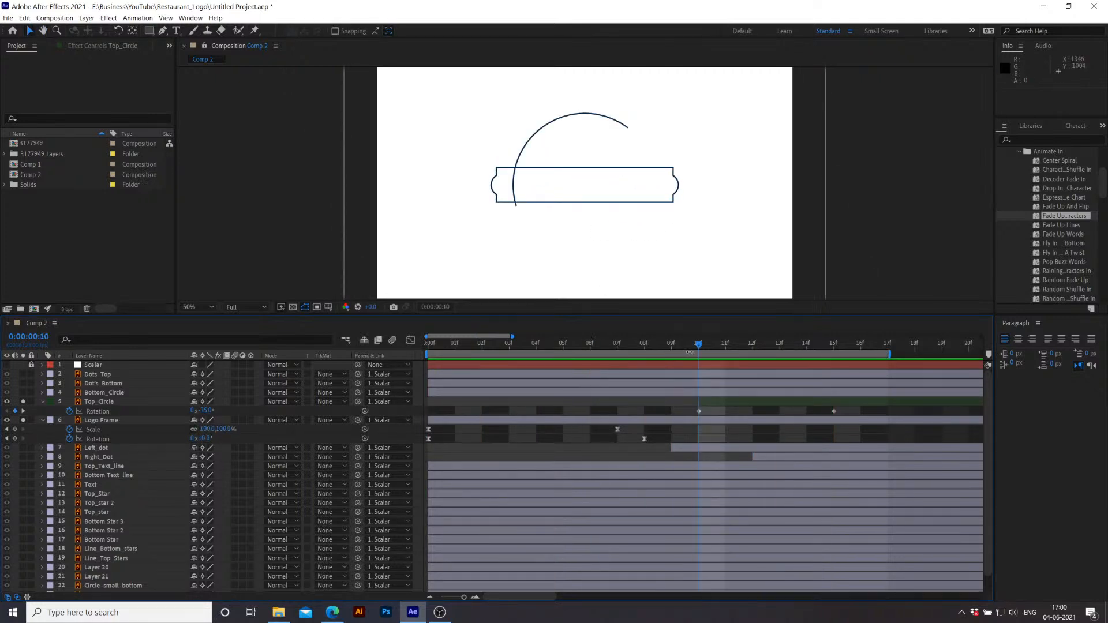
Step: At frame 10, draw a rectangle shape about 1130 by 370 px over the arc, just above the logo frame
drag(697, 350, 703, 351)
click(149, 30)
mouse_move(466, 82)
mouse_down()
mouse_move(638, 153)
mouse_move(712, 163)
mouse_up()
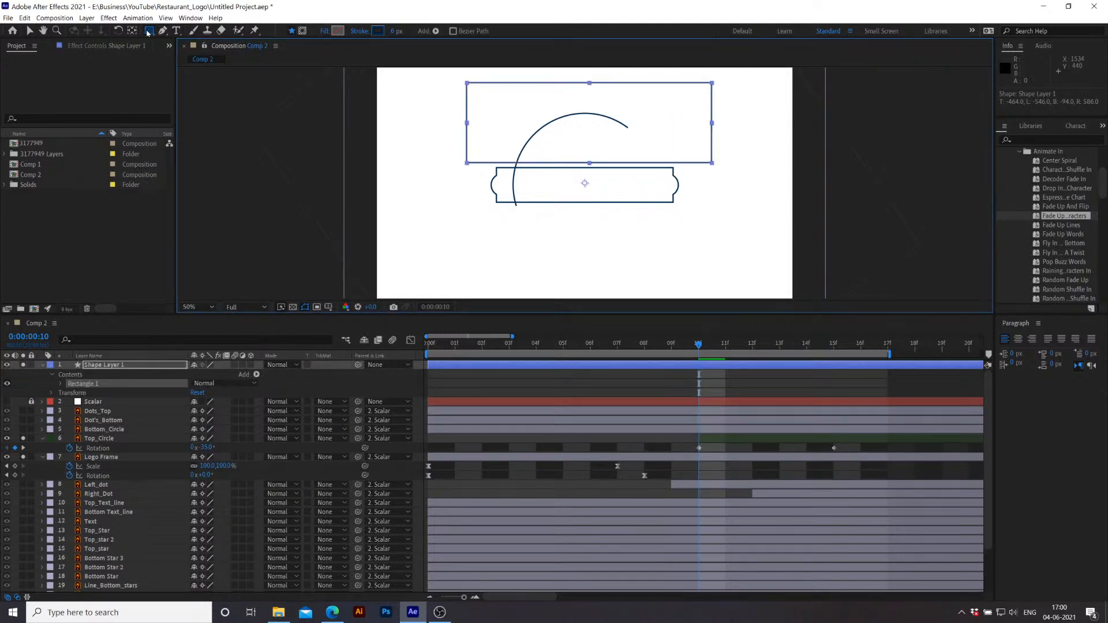
Step: Place the new shape layer directly above Top_Circle in the layer stack and shift it to start at frame 10
drag(112, 365, 160, 438)
drag(610, 403, 869, 404)
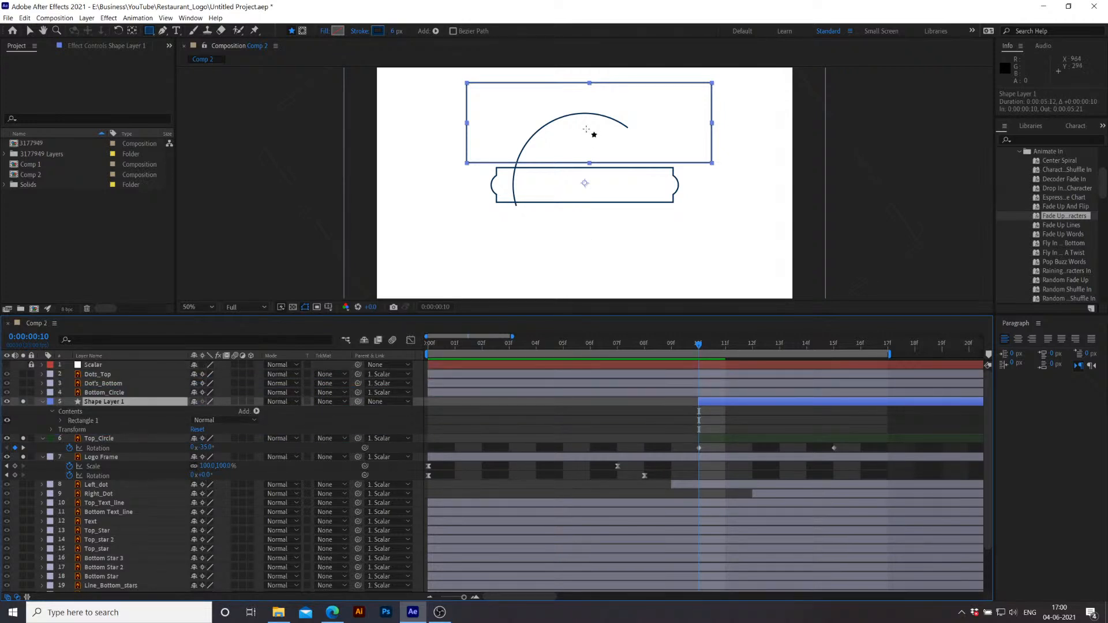
click(30, 31)
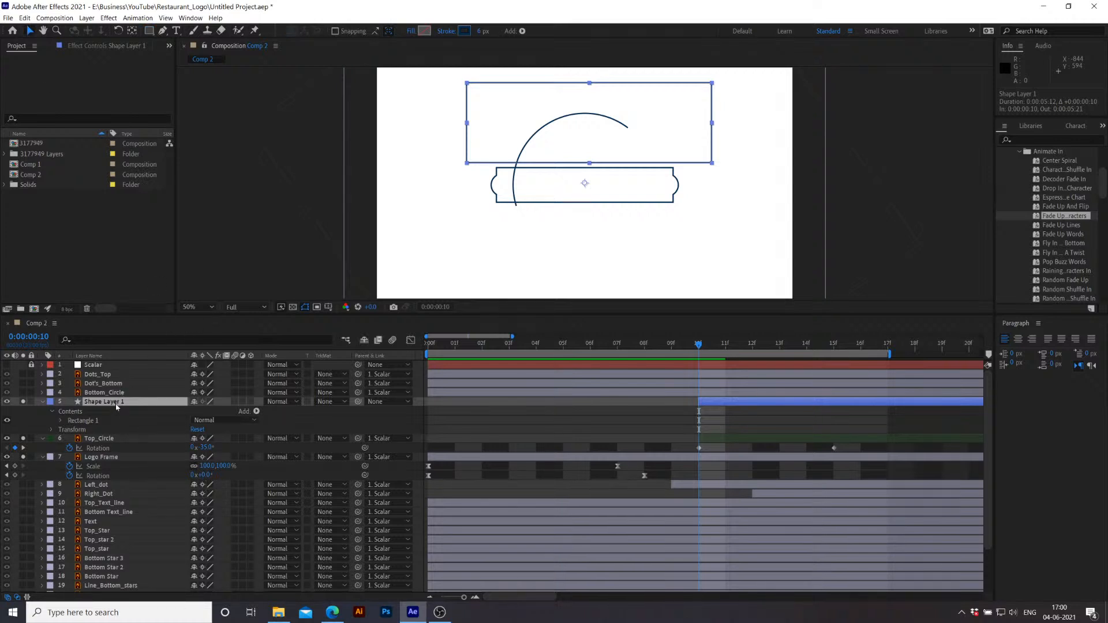
Step: Rename the shape layer Top_circle_track_matte and set its label colour to Red
key(Return)
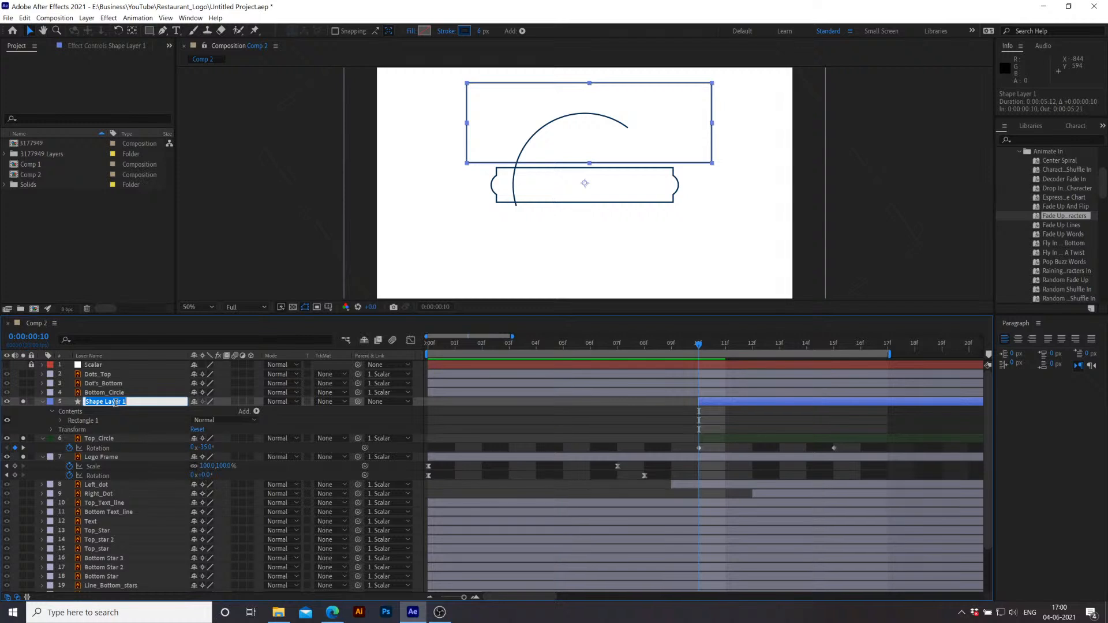
text(Track_)
text(Top_c)
text(ircle_track)
text(_matte)
key(Return)
click(50, 403)
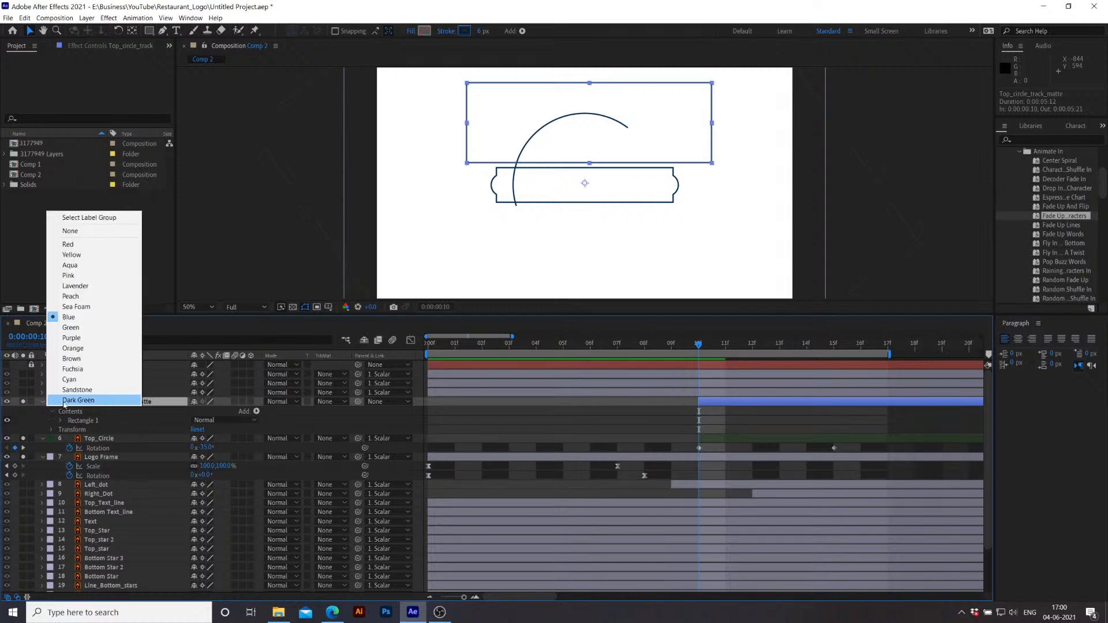
click(77, 245)
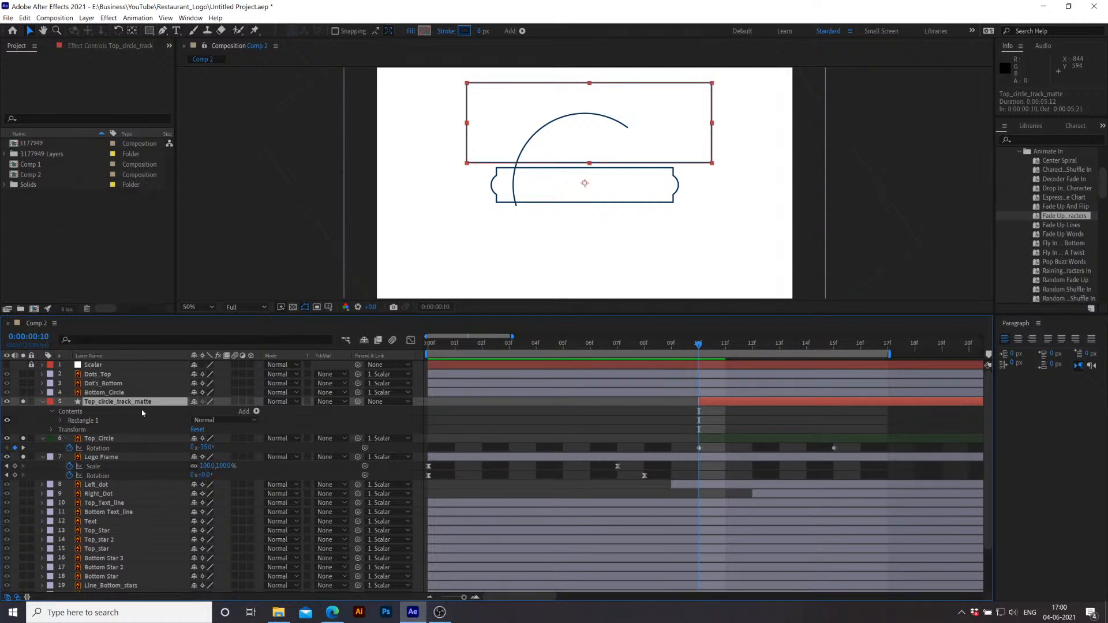
Step: Set Top_Circle's track matte to Alpha Matte "Top_circle_track_matte" and preview the result
click(139, 439)
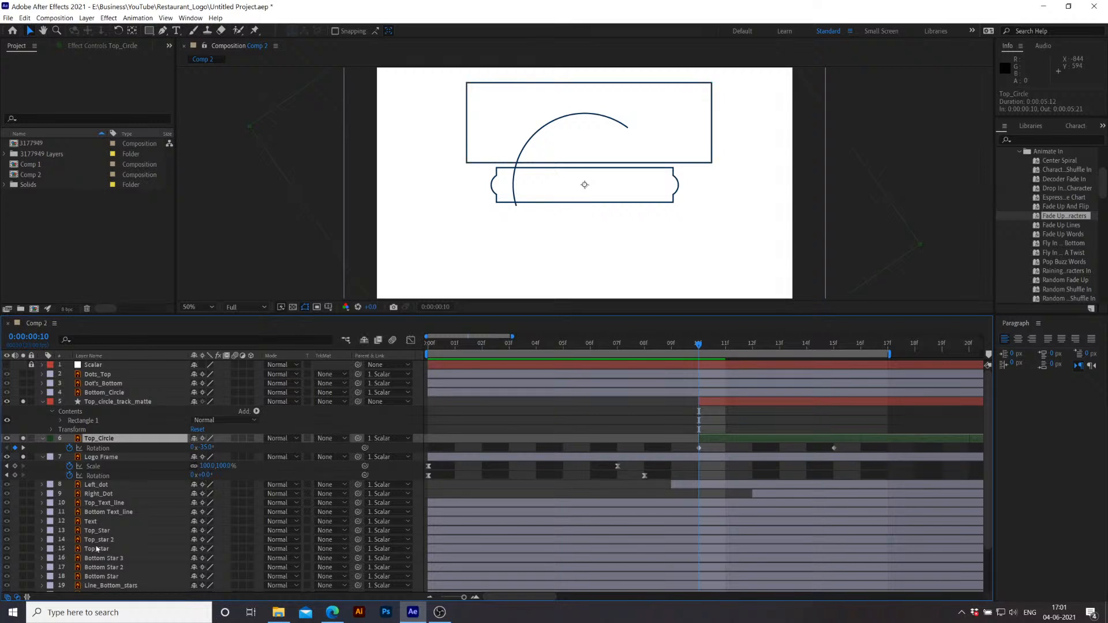
click(17, 598)
click(18, 600)
click(333, 439)
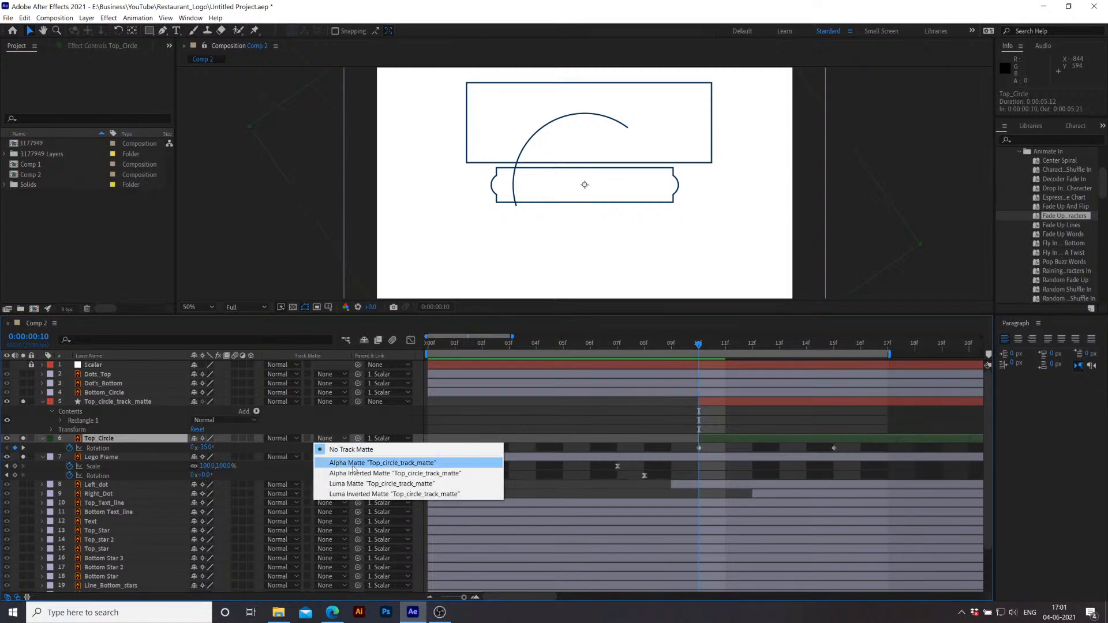
click(354, 464)
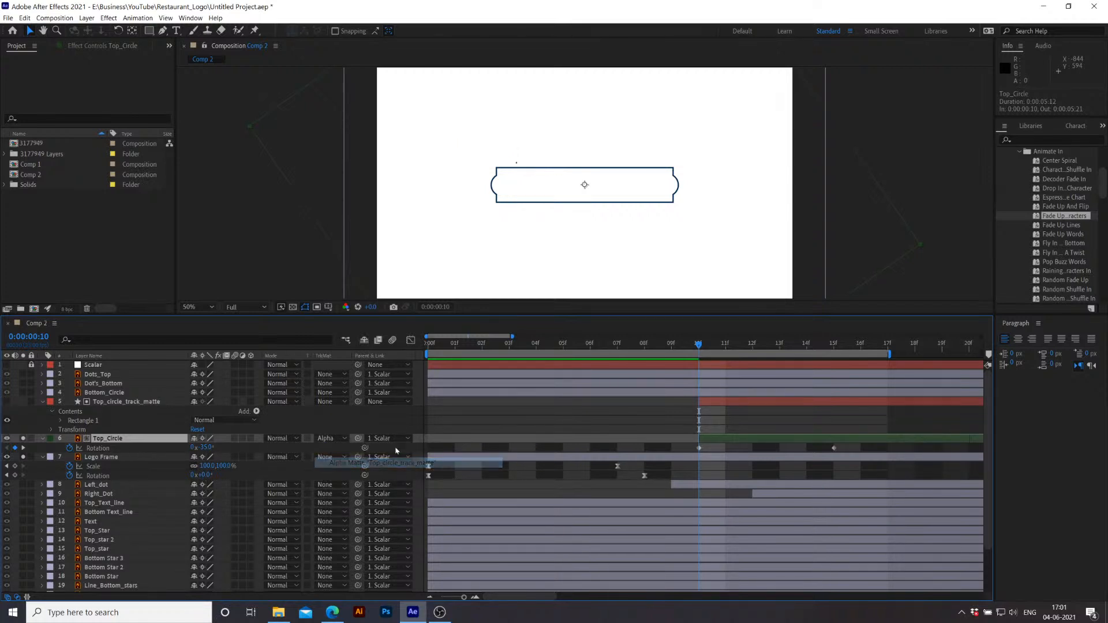
key(space)
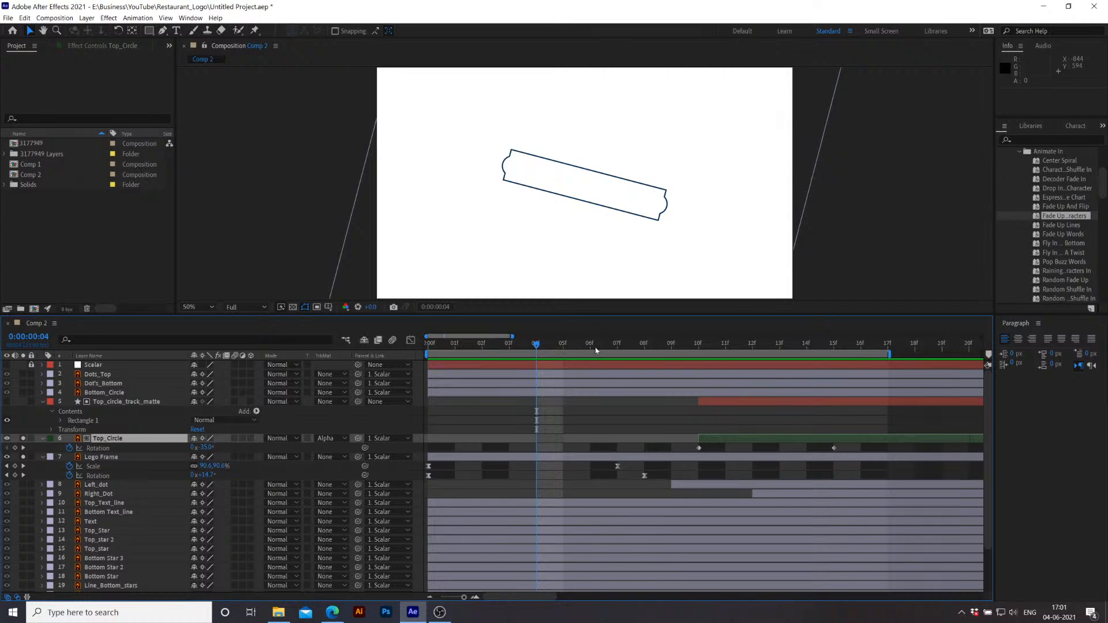
Step: Remove the stroke from the Top_circle_track_matte rectangle and set its fill to Solid Color
click(124, 402)
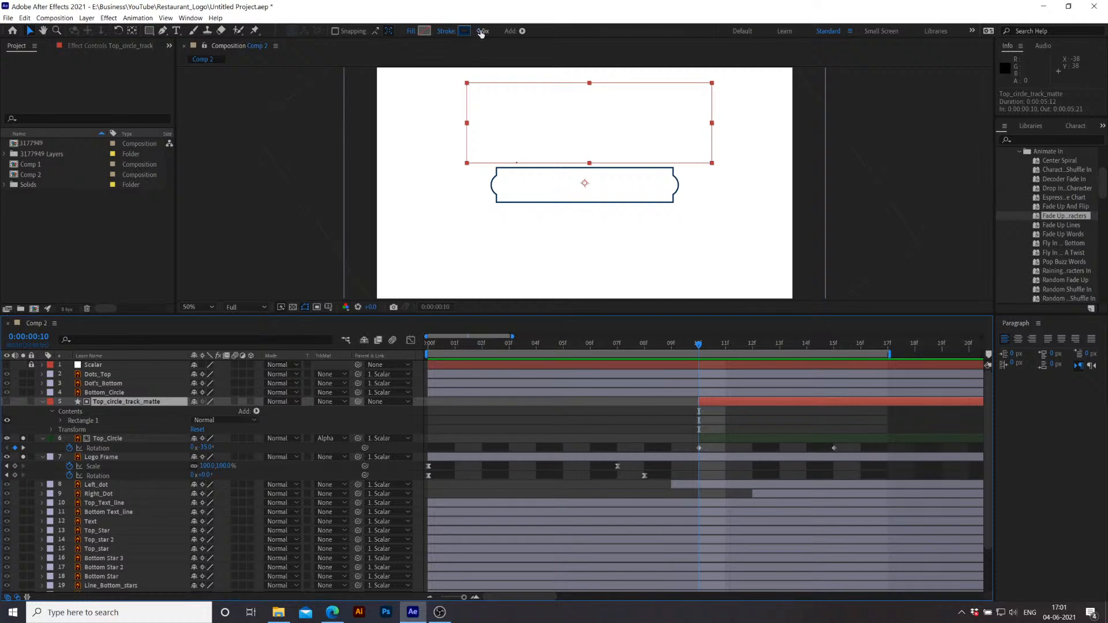
click(445, 31)
click(499, 275)
click(522, 338)
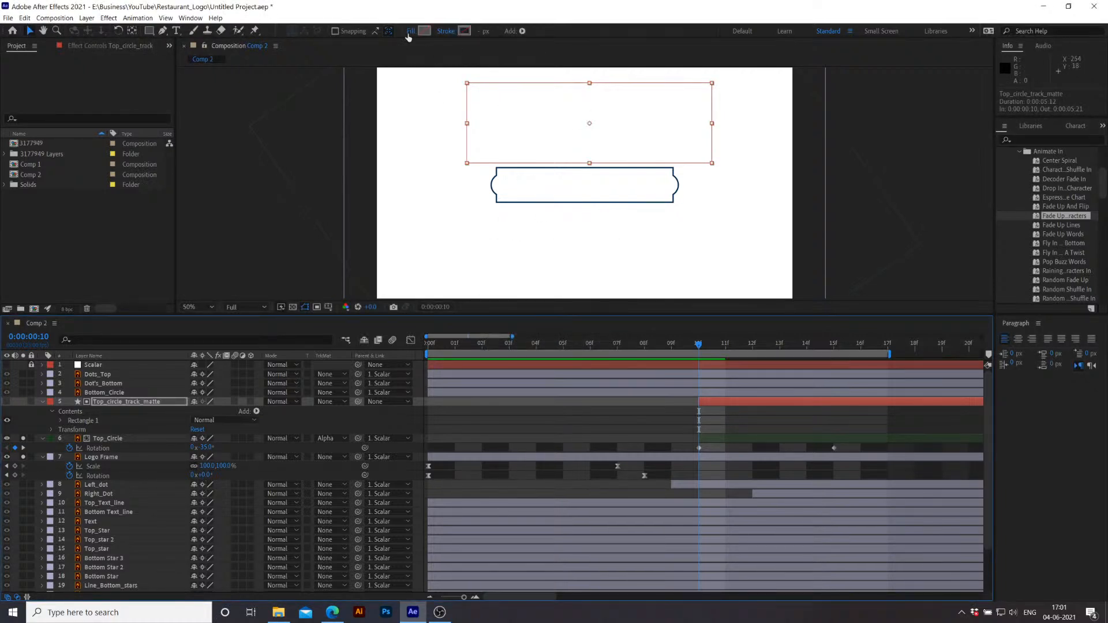
click(410, 31)
click(499, 276)
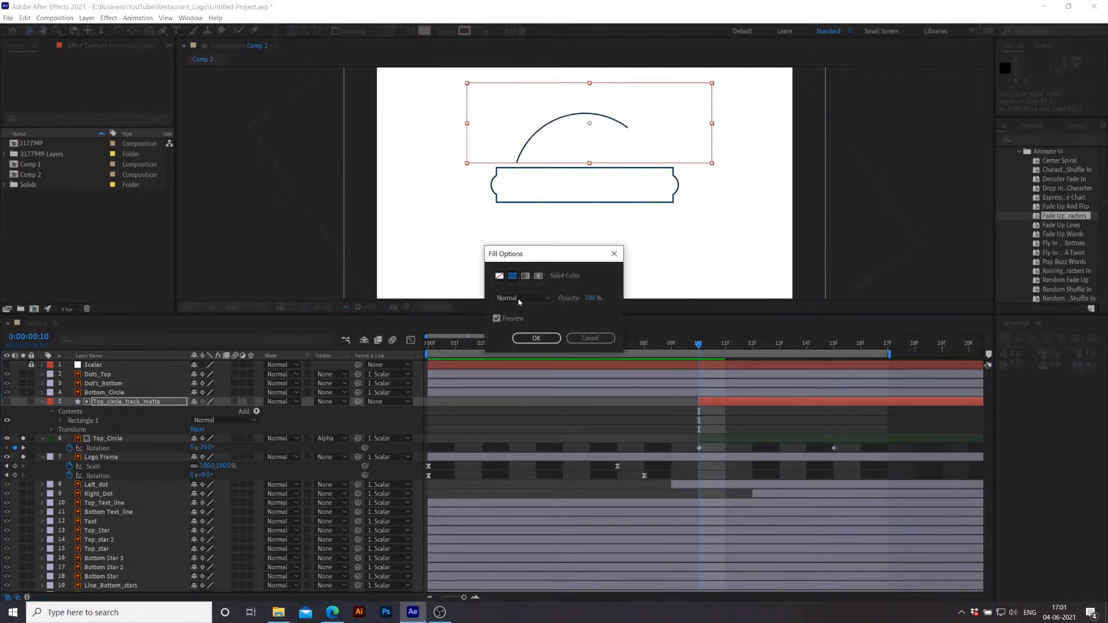
click(536, 337)
Step: Preview the matted arc and shift the Top_circle_track_matte layer to start at frame 8
key(space)
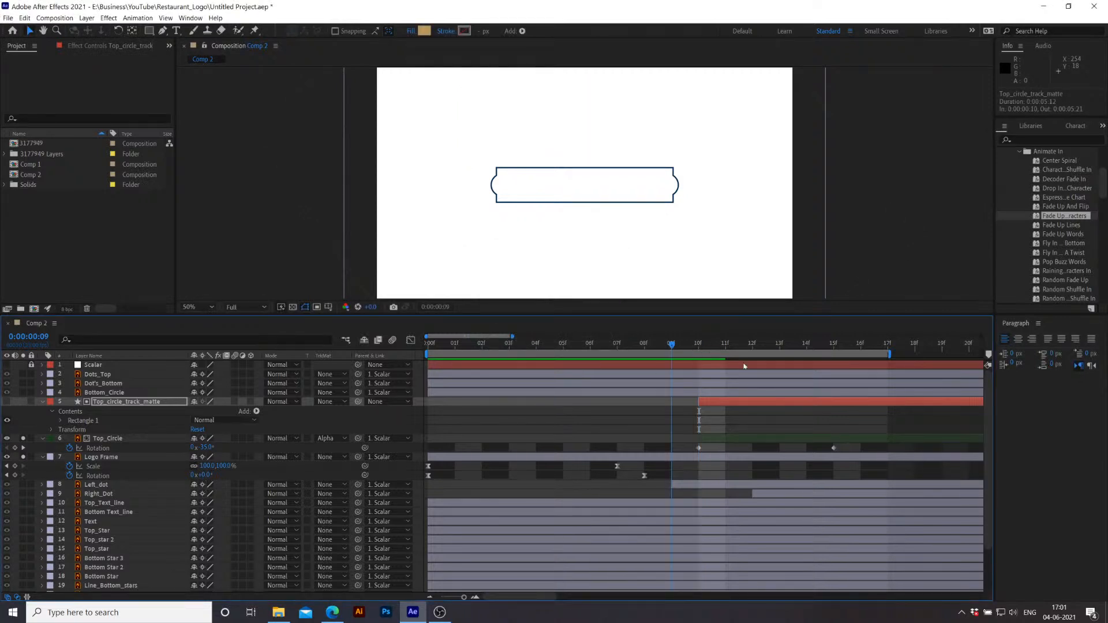
key(space)
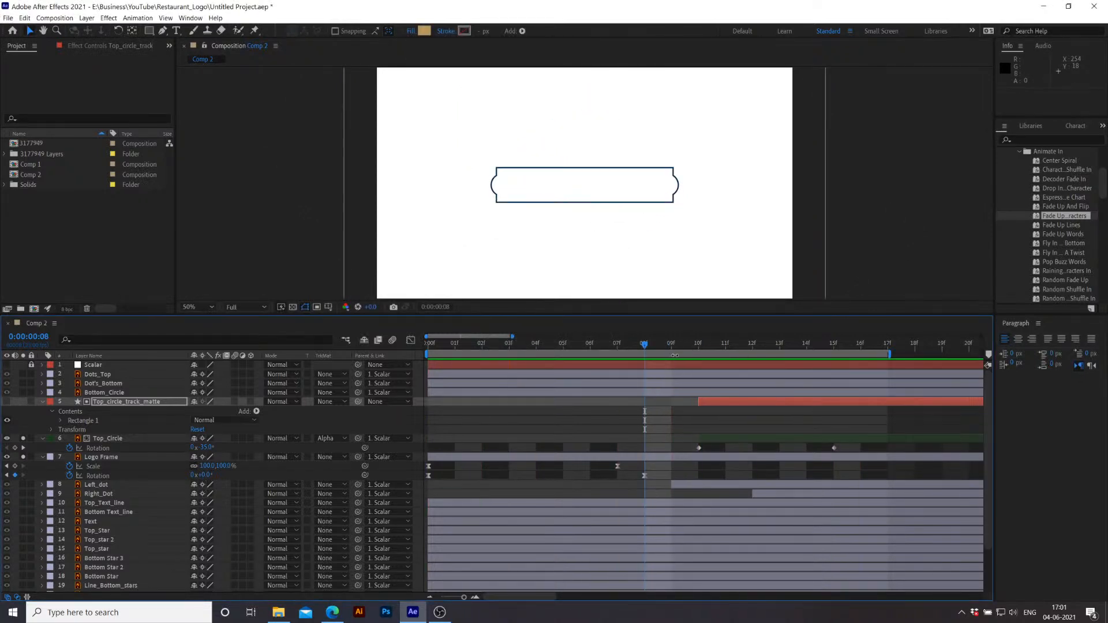
drag(659, 348, 696, 355)
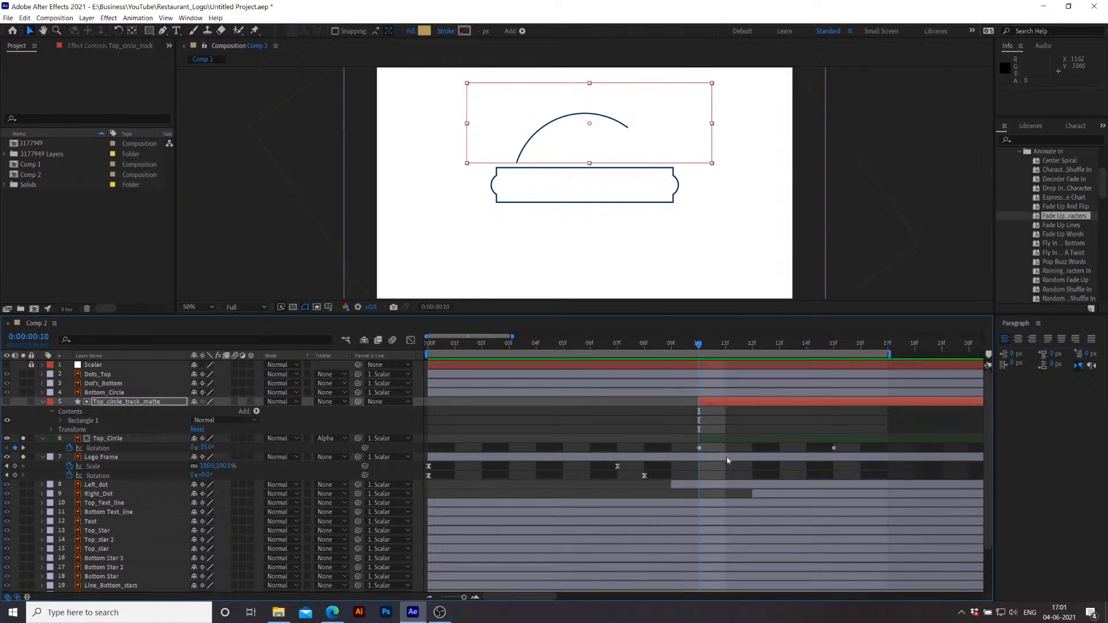
drag(717, 403, 663, 410)
Step: Set Top_Circle's Rotation keyframe at frame 10 to -145° and preview the reveal up to frame 12
drag(671, 353, 706, 372)
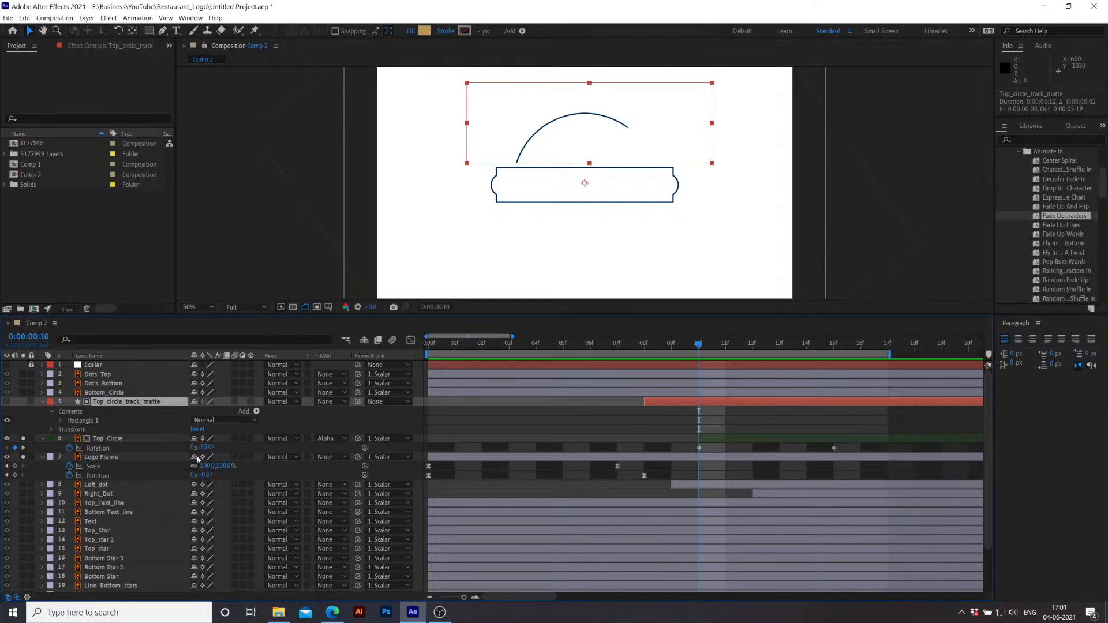
drag(213, 449, 164, 459)
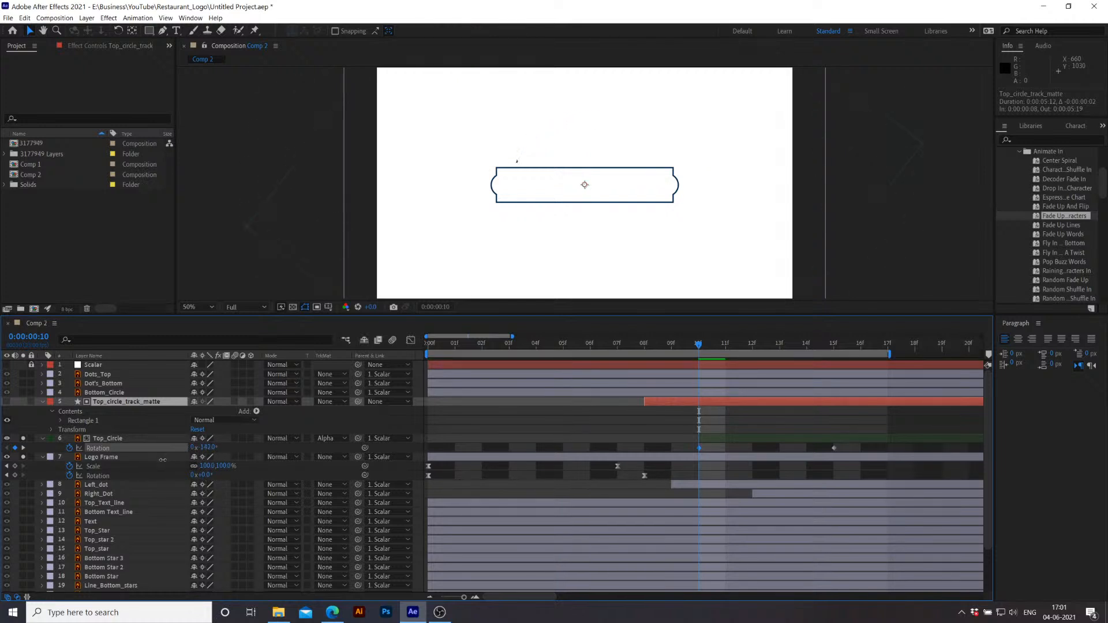
key(space)
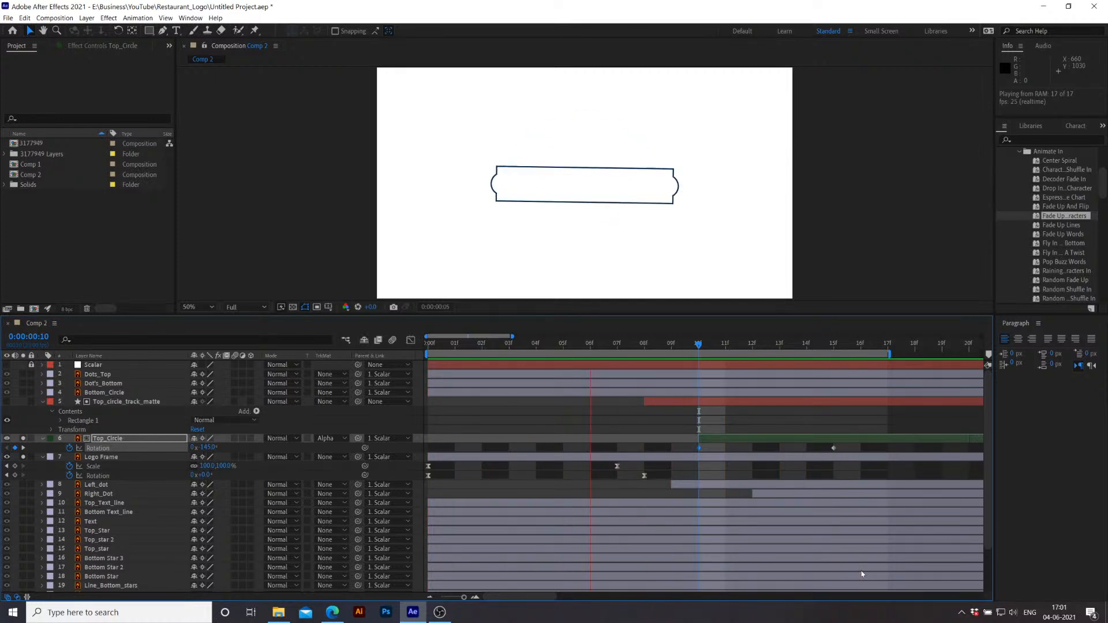
key(space)
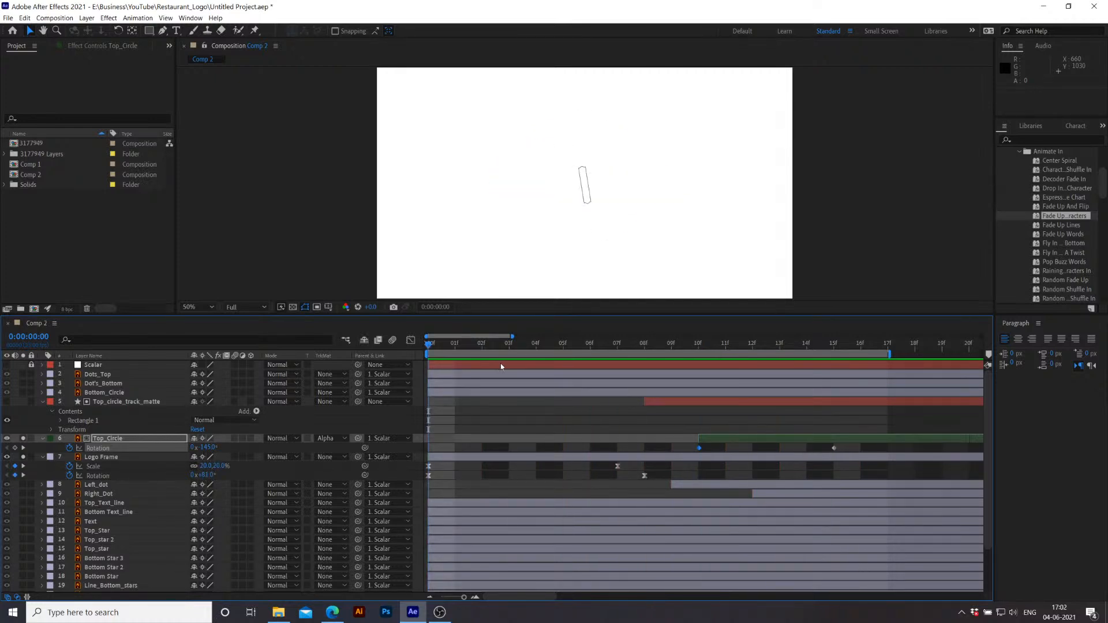
drag(489, 351, 699, 383)
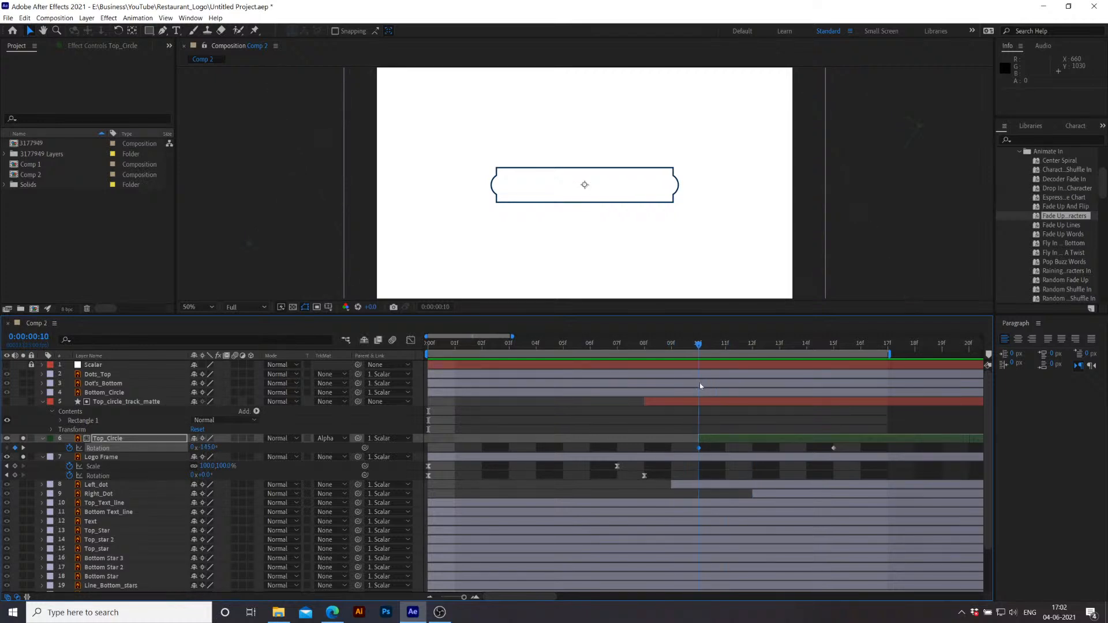
key(Page_Down)
key(Page_Down)
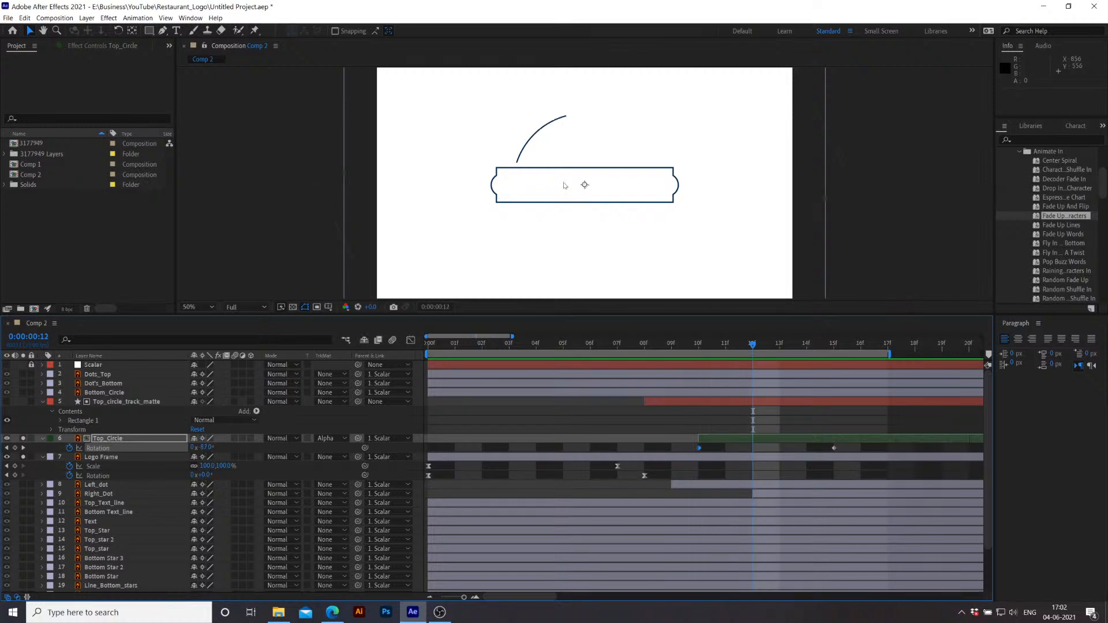
Step: Apply Easy Ease to both Top_Circle Rotation keyframes and reshape the value curve for a steep start and a long, flat ease into frame 15
drag(852, 452, 692, 458)
key(F9)
click(410, 341)
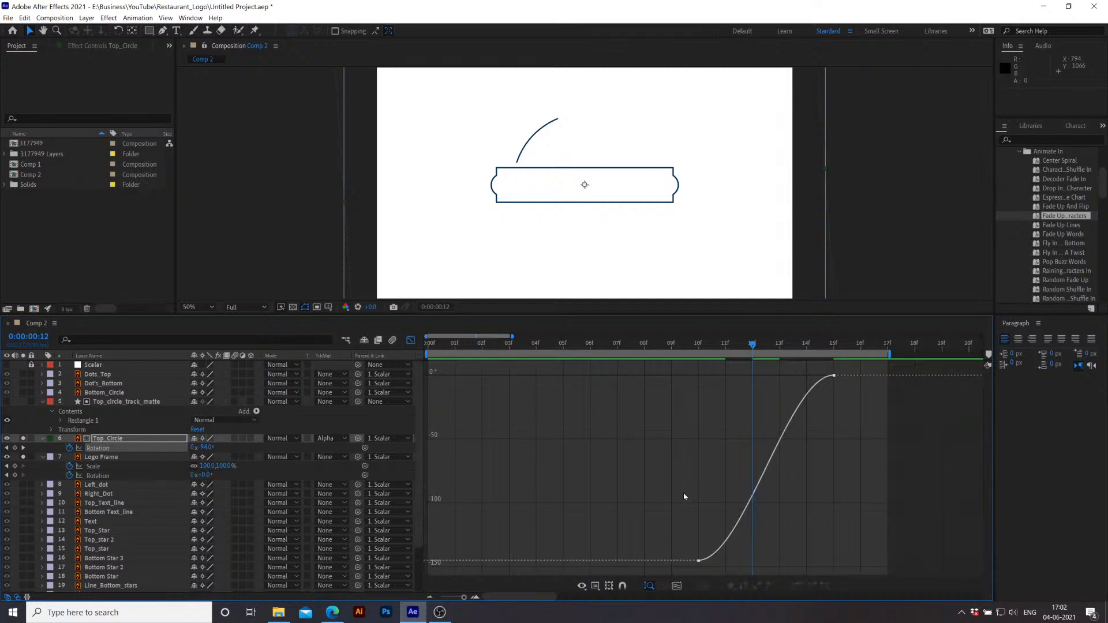
drag(744, 566, 665, 530)
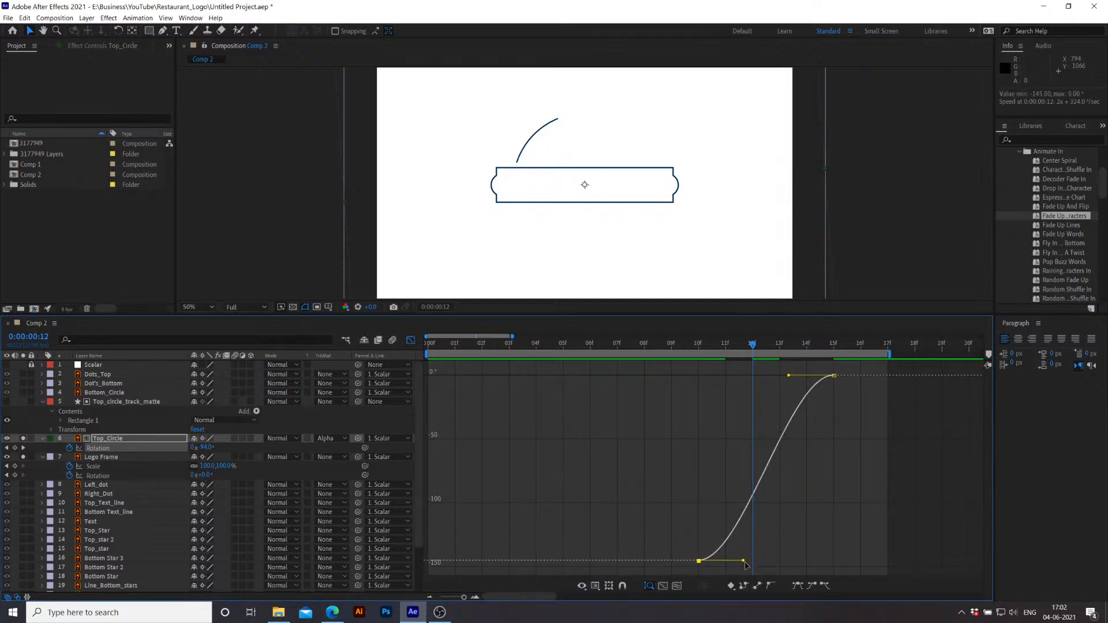
drag(745, 564, 727, 517)
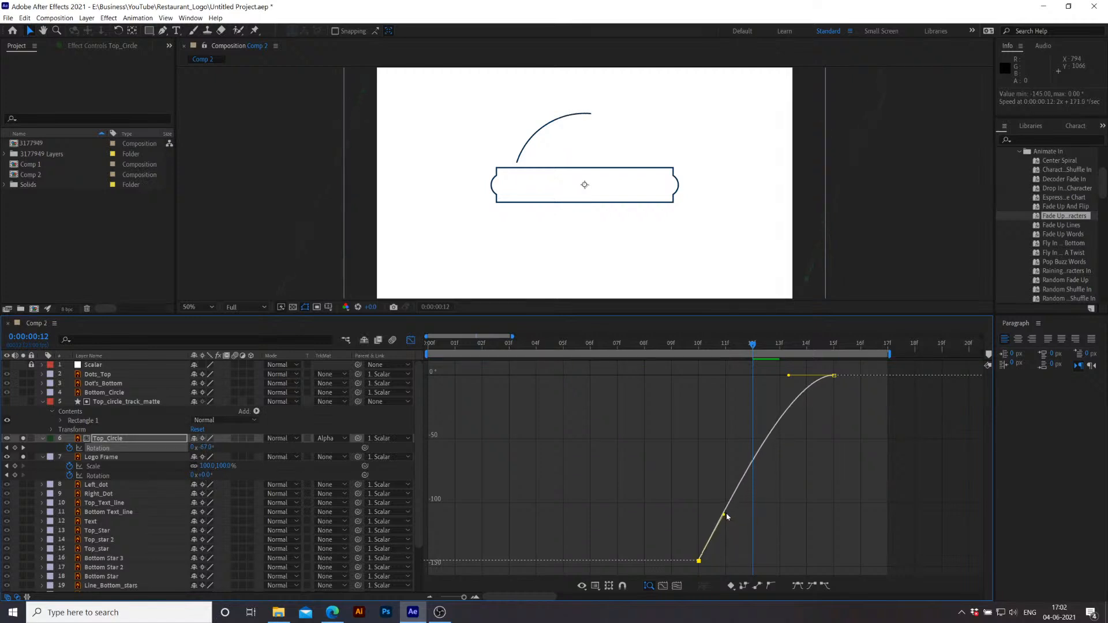
drag(788, 376, 732, 376)
drag(724, 514, 713, 513)
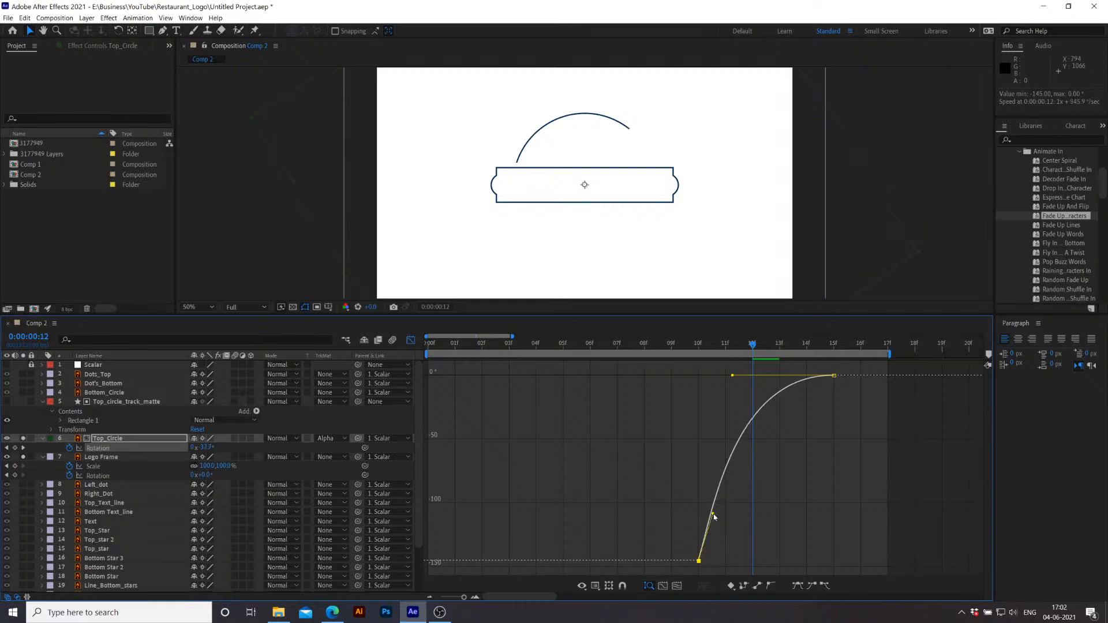
Step: Preview the eased Top_Circle rotation, scrub to frame 13 and select the Top_Circle layer
drag(713, 352, 625, 360)
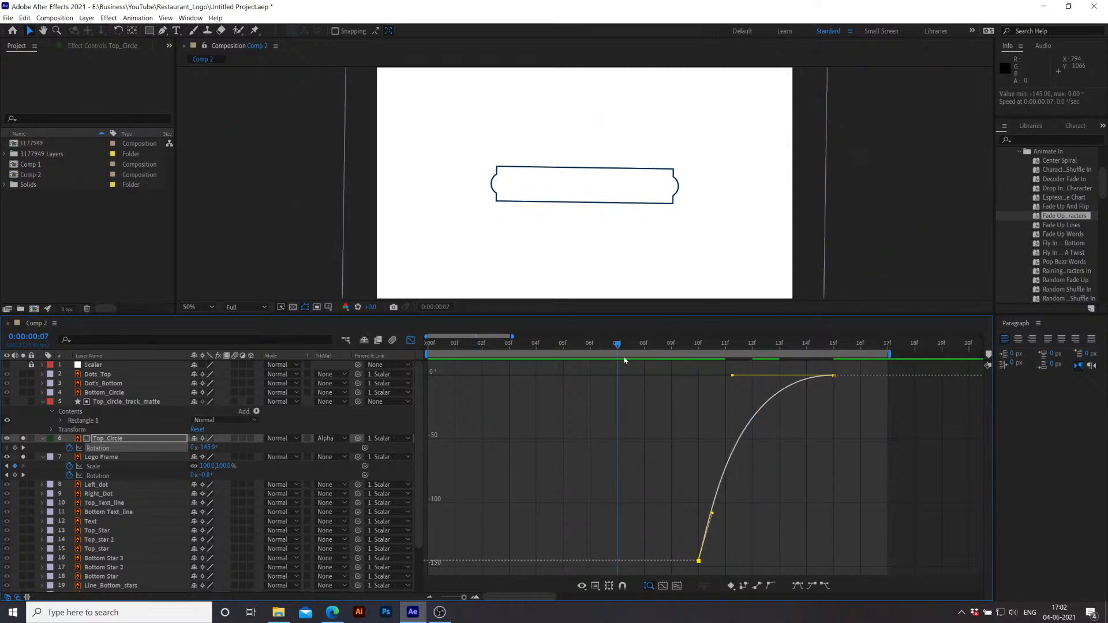
key(space)
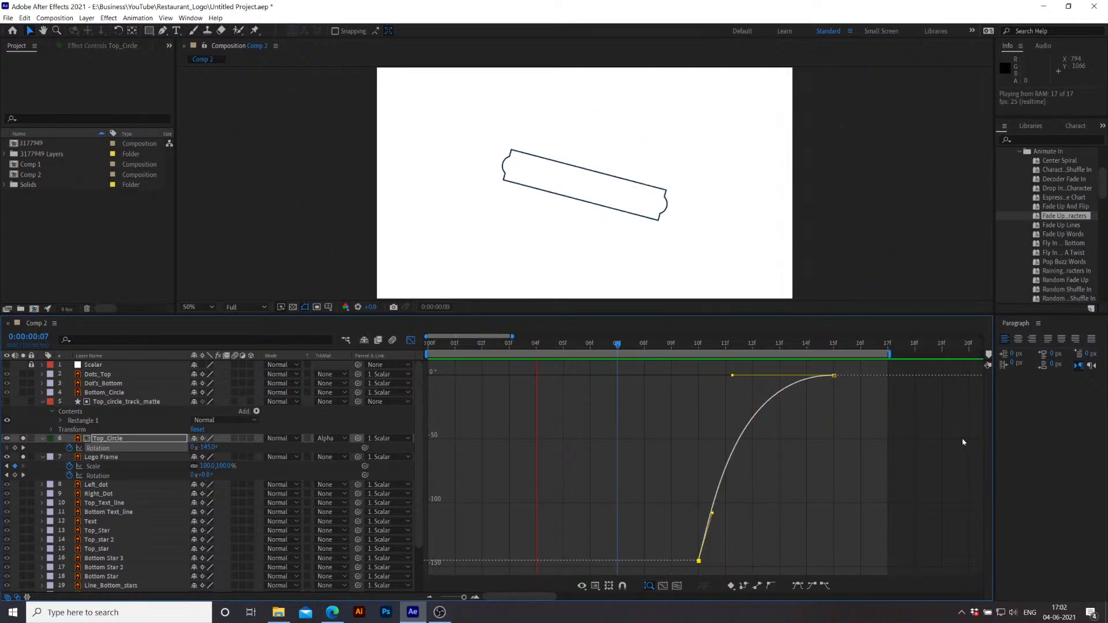
key(space)
drag(646, 347, 781, 368)
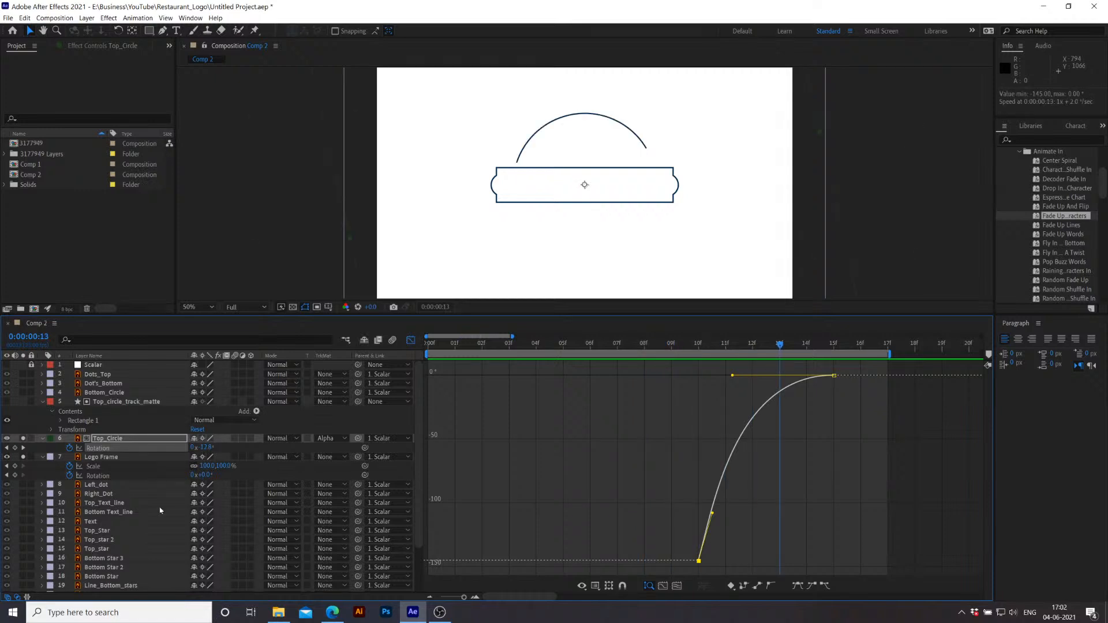
click(109, 439)
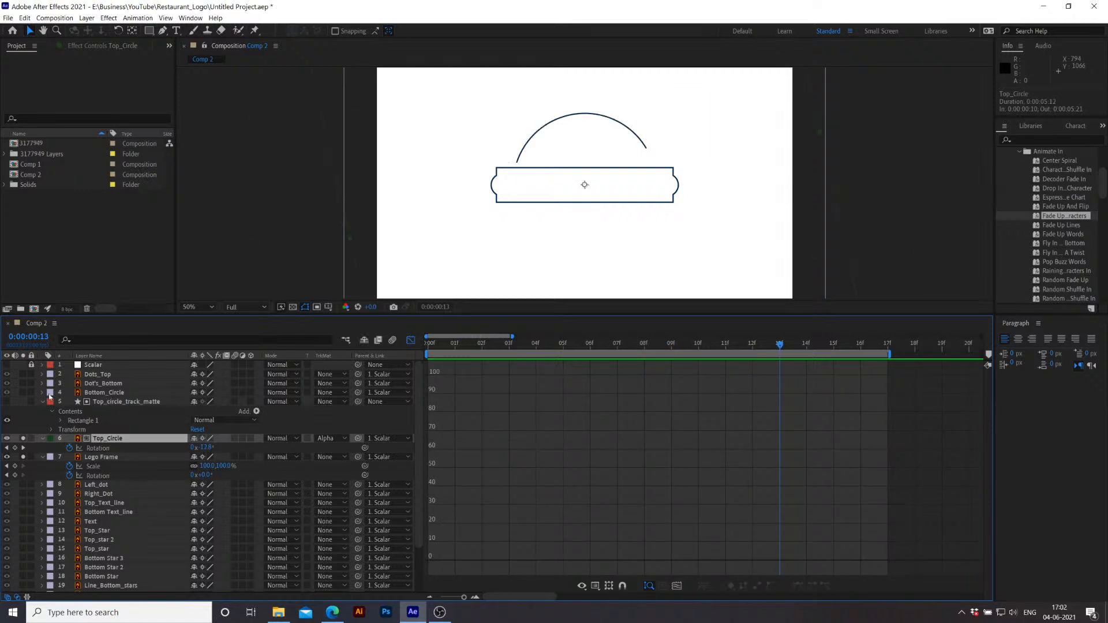
Step: Briefly solo the Bottom_Circle layer to view its arc on its own
click(101, 393)
click(23, 394)
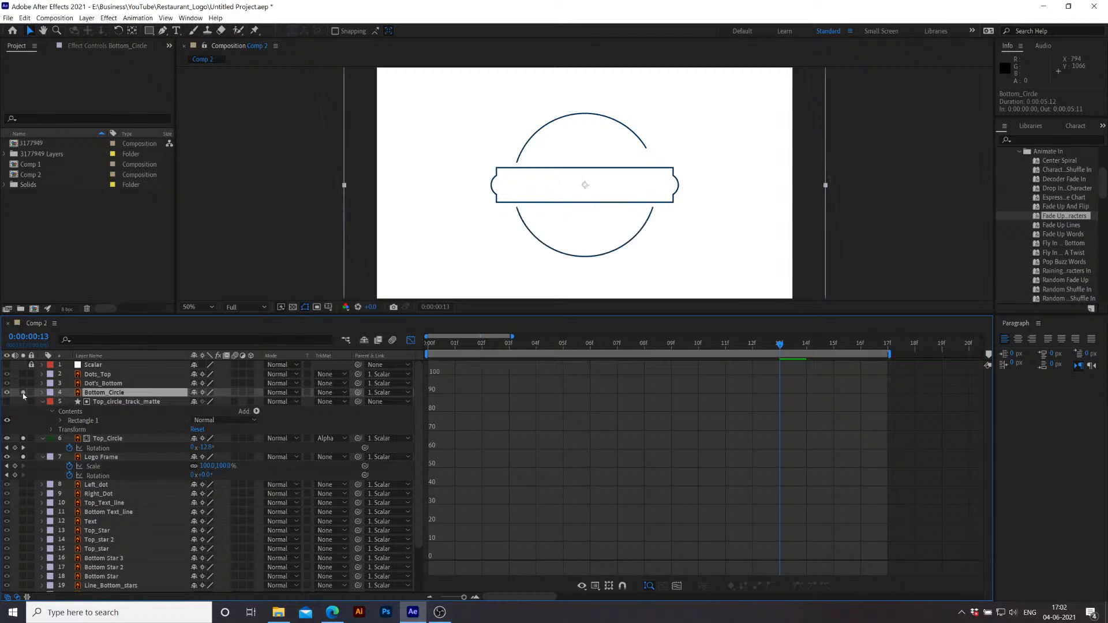
click(23, 392)
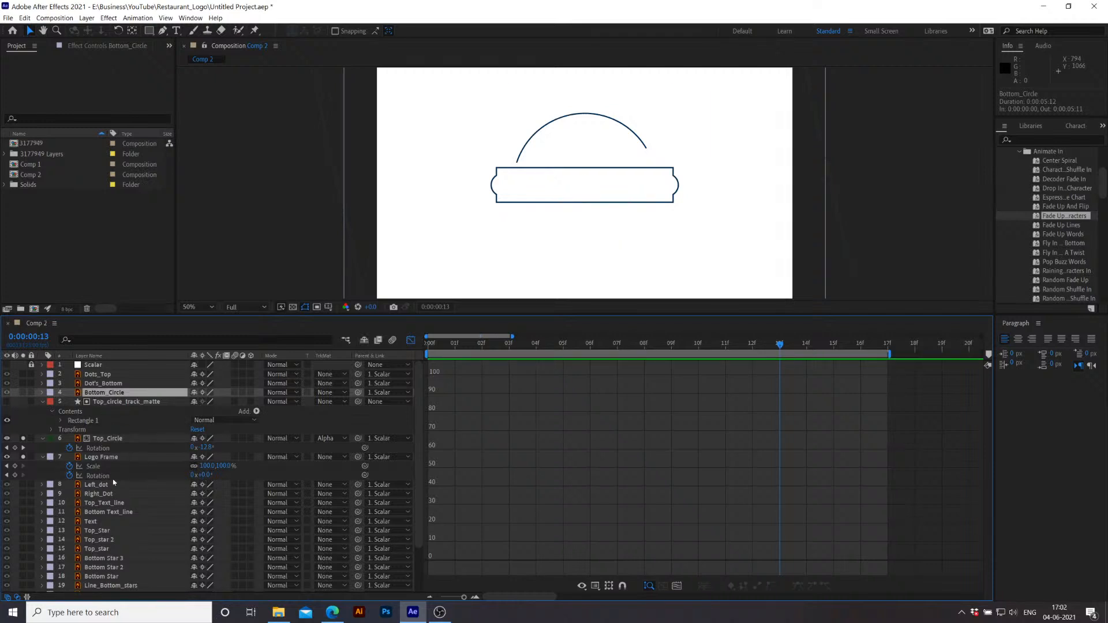
Step: Find the Circle_small_top layer, check it by toggling its solo, and place it between Top_Circle and Logo Frame
scroll(115, 491, down, 3)
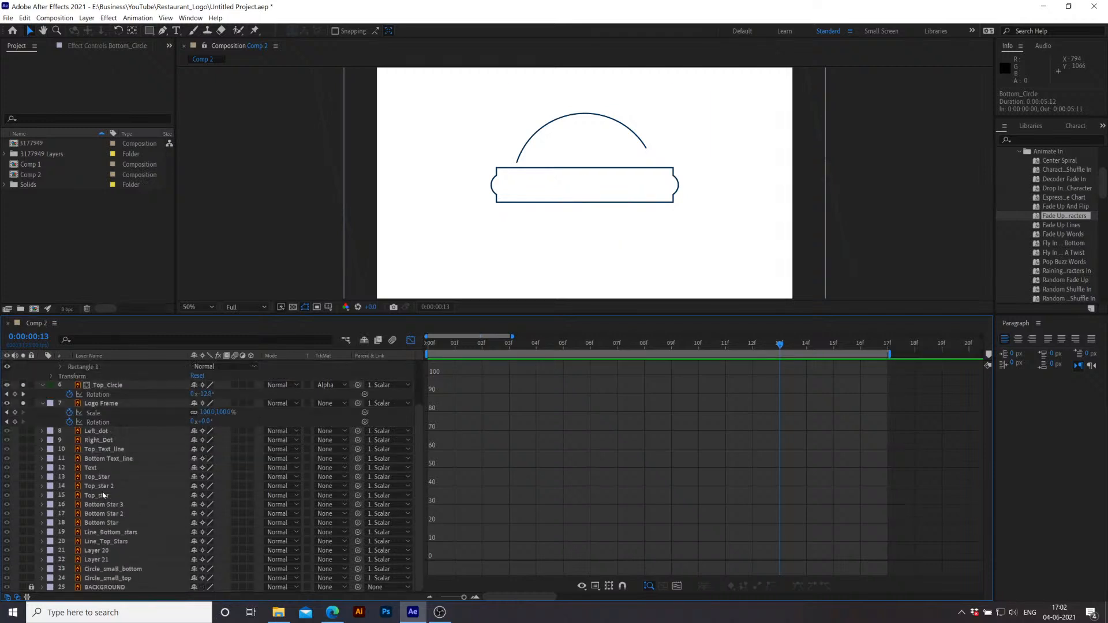
click(112, 539)
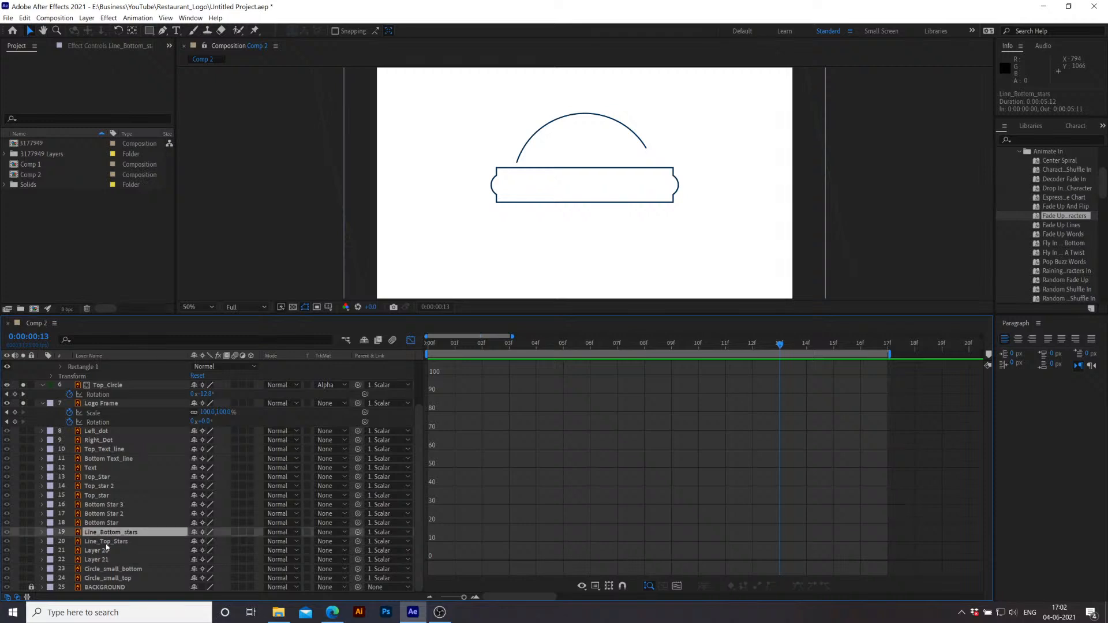
click(109, 570)
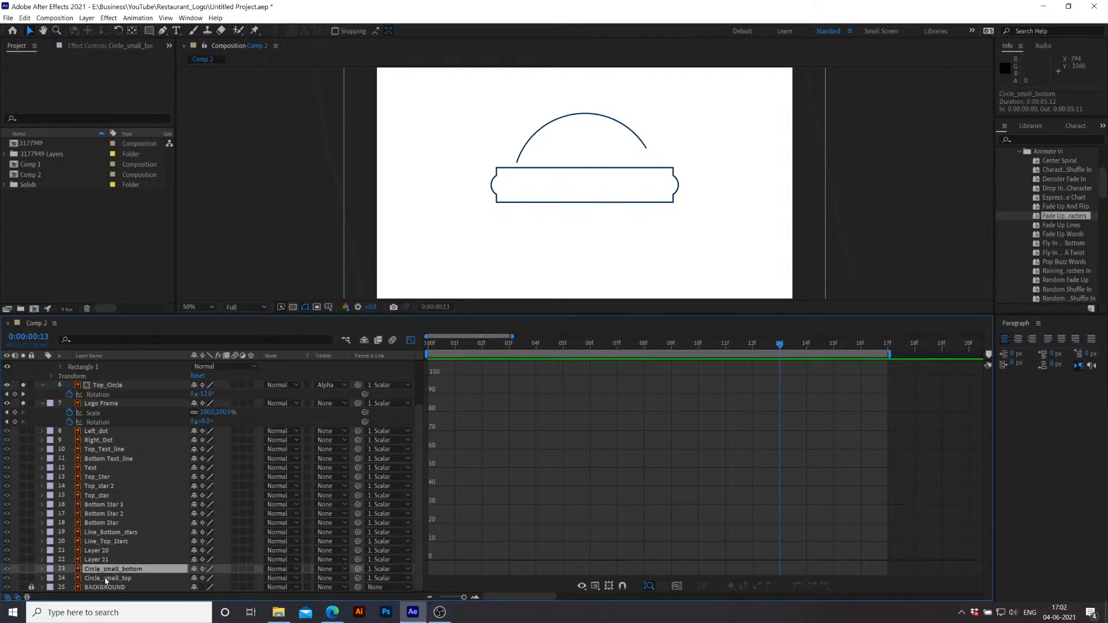
click(85, 579)
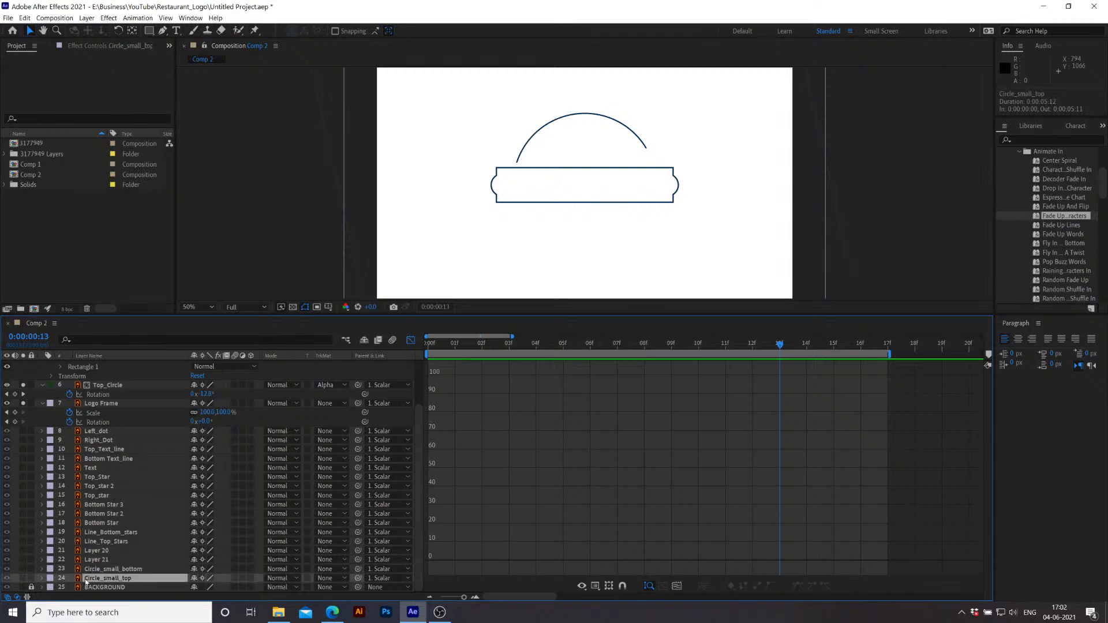
click(24, 579)
click(24, 579)
drag(99, 584, 130, 393)
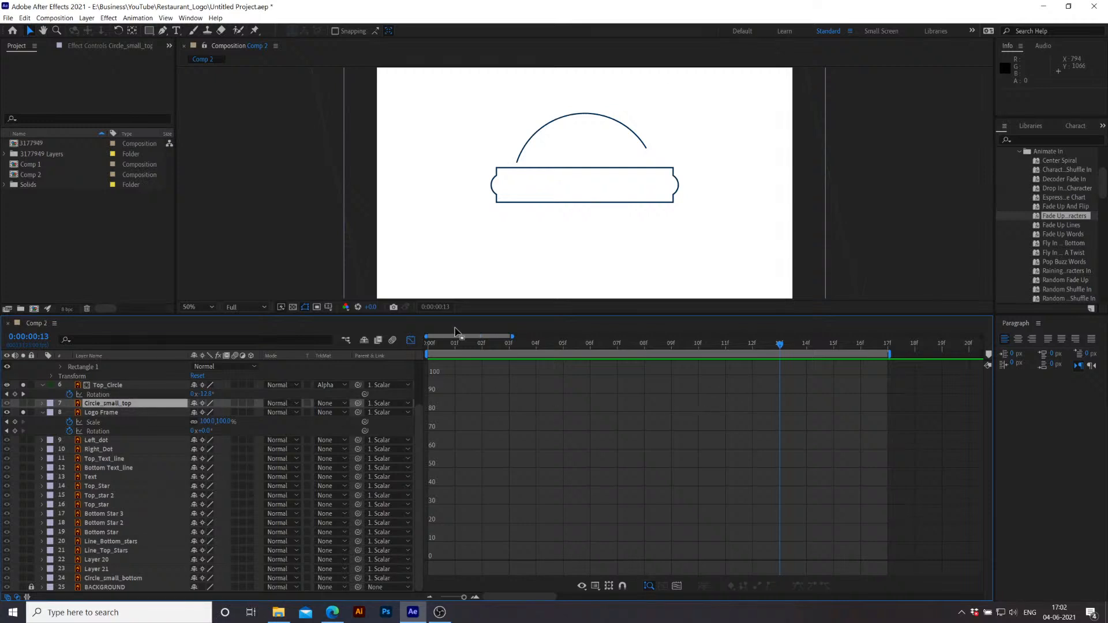
Step: Leave the graph view for the layer bars and solo the Circle_small_top layer
click(411, 339)
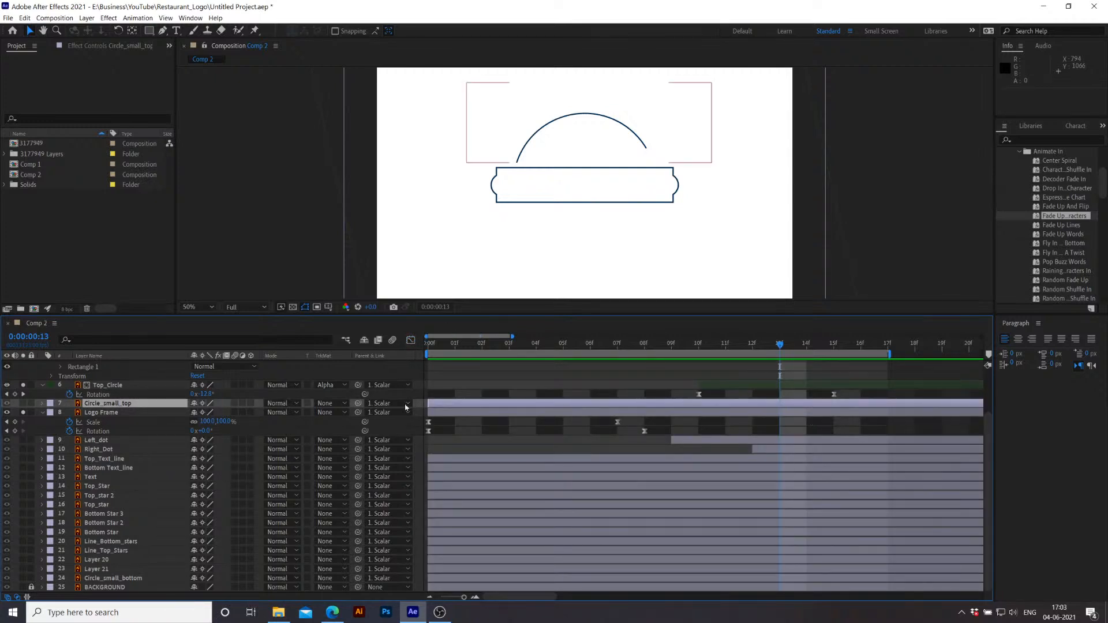
scroll(742, 407, down, 4)
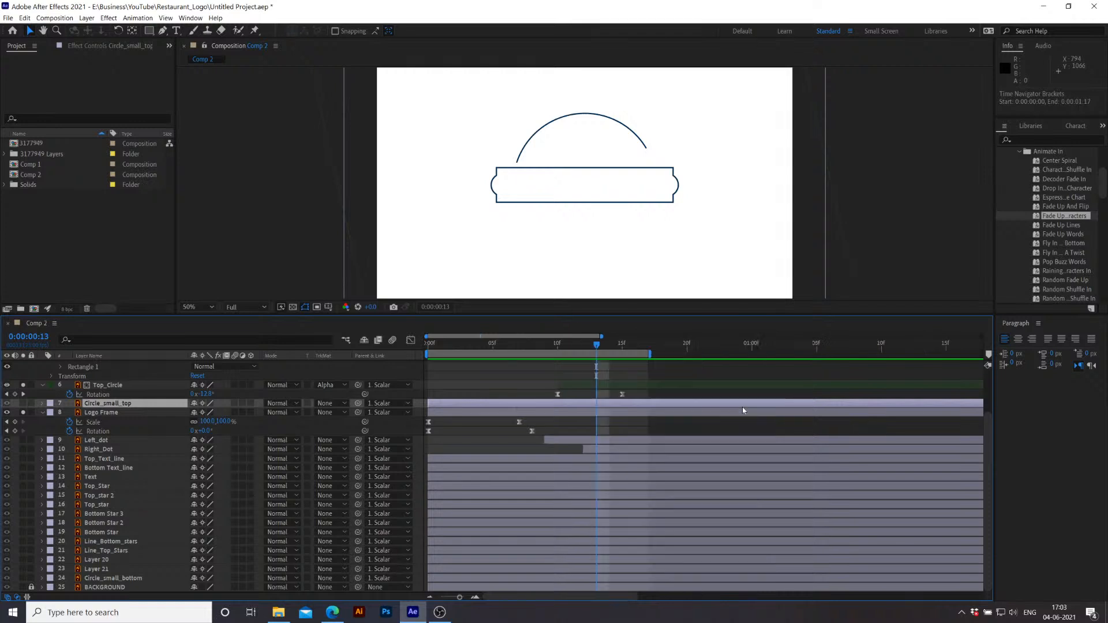
scroll(136, 427, up, 3)
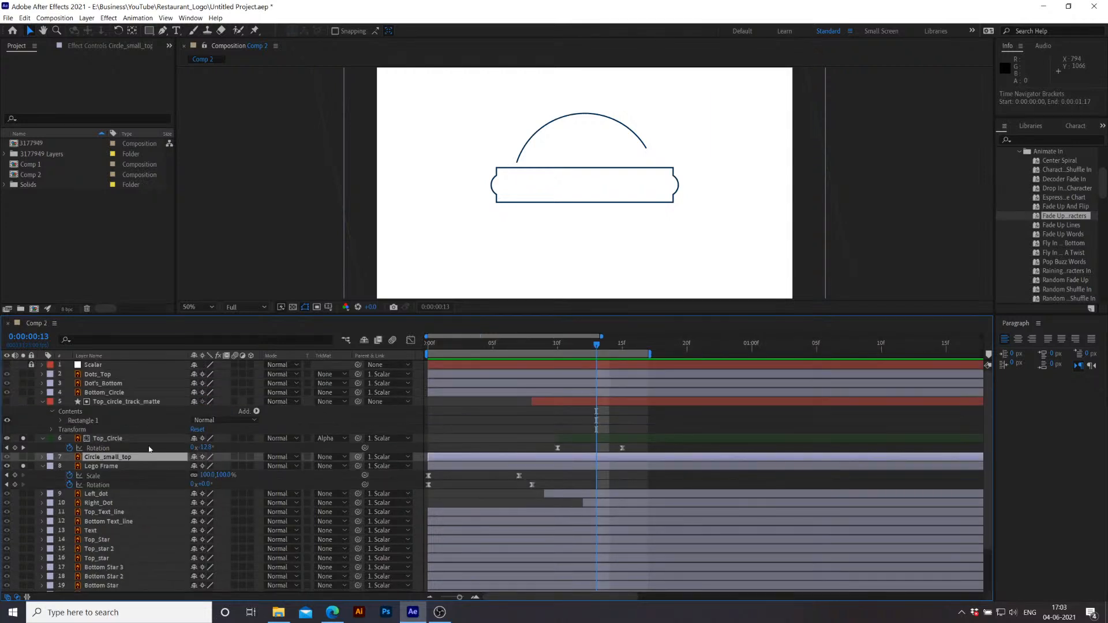
click(23, 457)
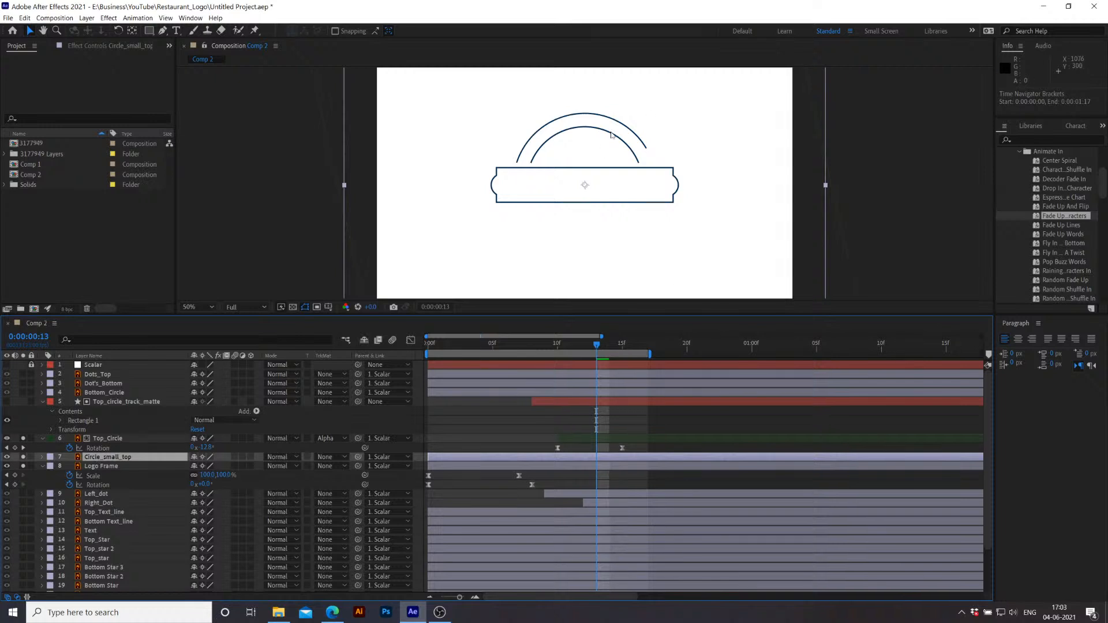
Step: Give Circle_small_top an Orange label and shift the layer to start at frame 12
mouse_move(602, 345)
mouse_down()
mouse_move(546, 350)
mouse_move(595, 351)
mouse_move(581, 352)
mouse_up()
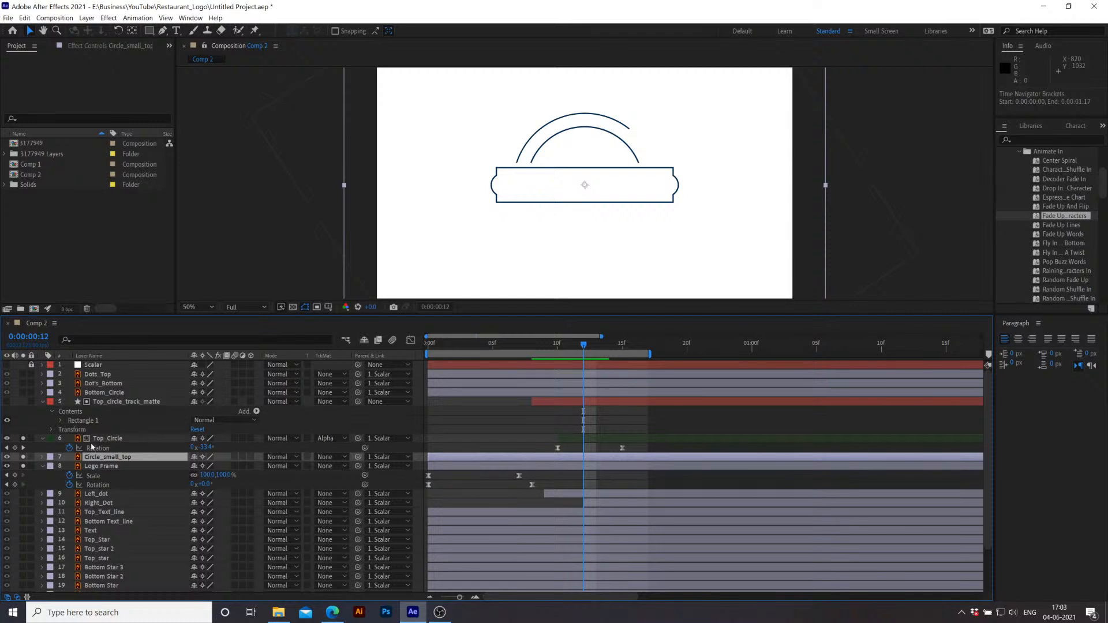
click(51, 459)
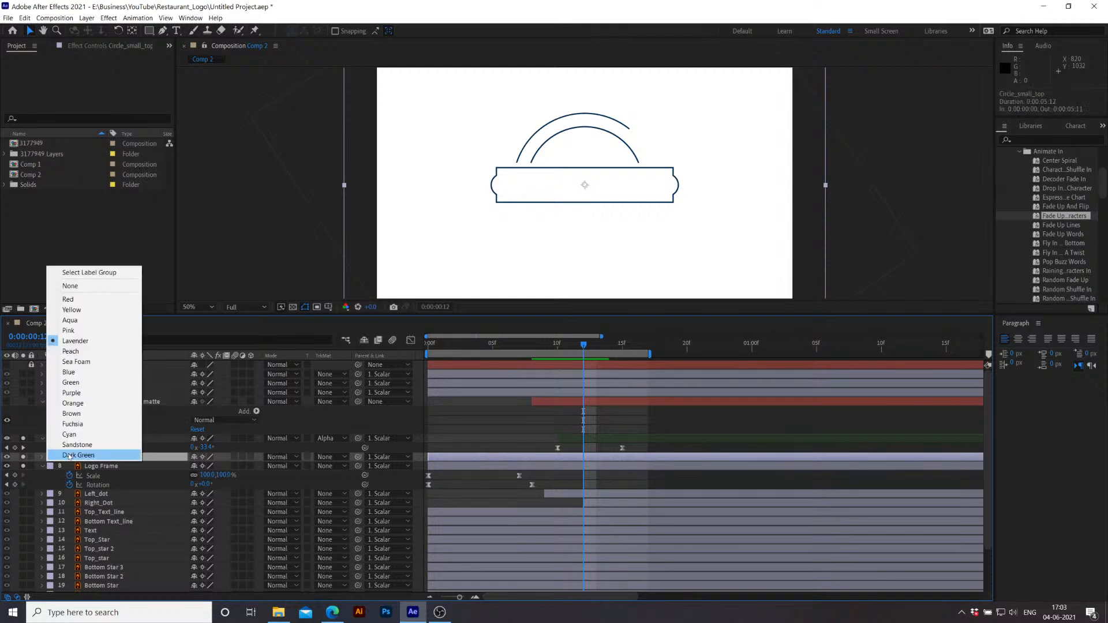
click(81, 404)
drag(587, 456, 685, 462)
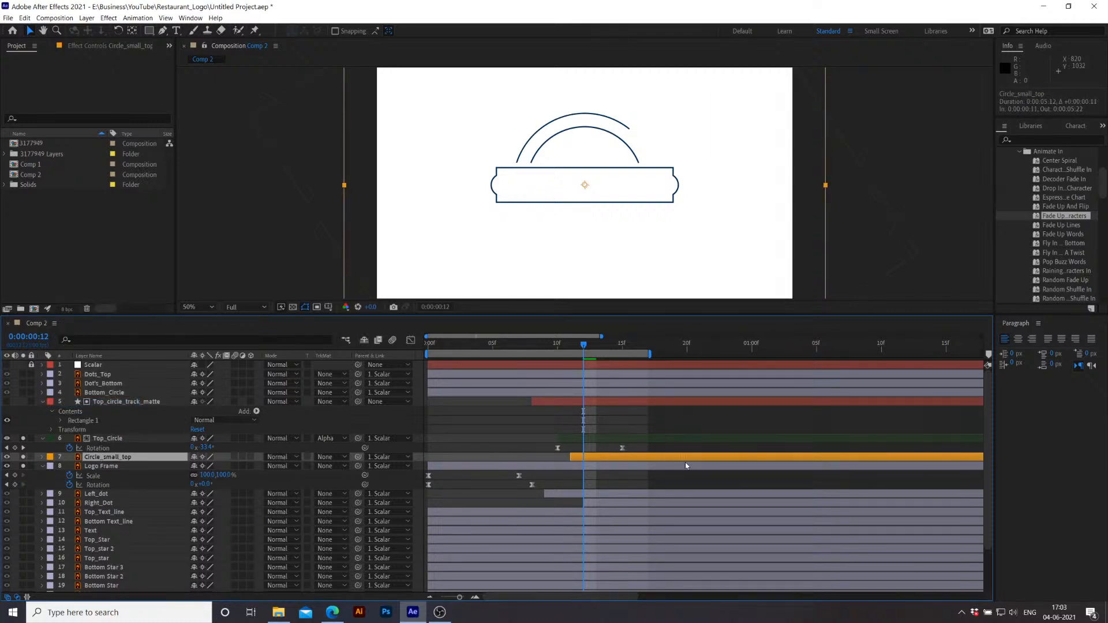
mouse_move(609, 461)
mouse_down()
mouse_move(622, 462)
mouse_move(610, 459)
mouse_up()
Step: Keyframe Circle_small_top's Rotation with 0° at frame 20 and -65° at frame 12
key(r)
drag(208, 466, 181, 476)
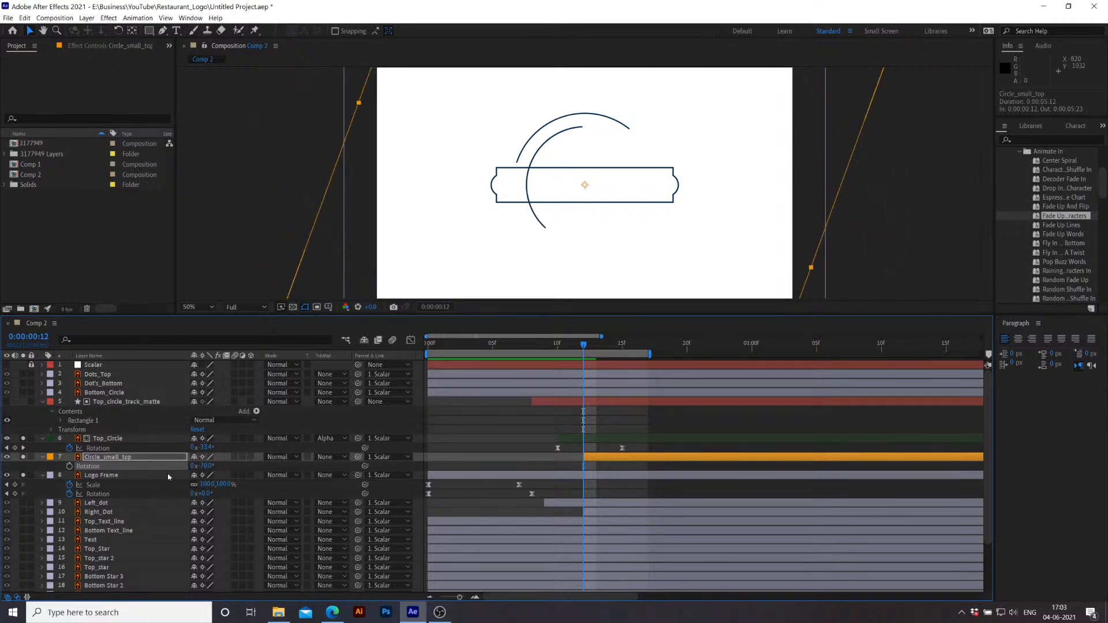
key(ctrl+z)
click(69, 466)
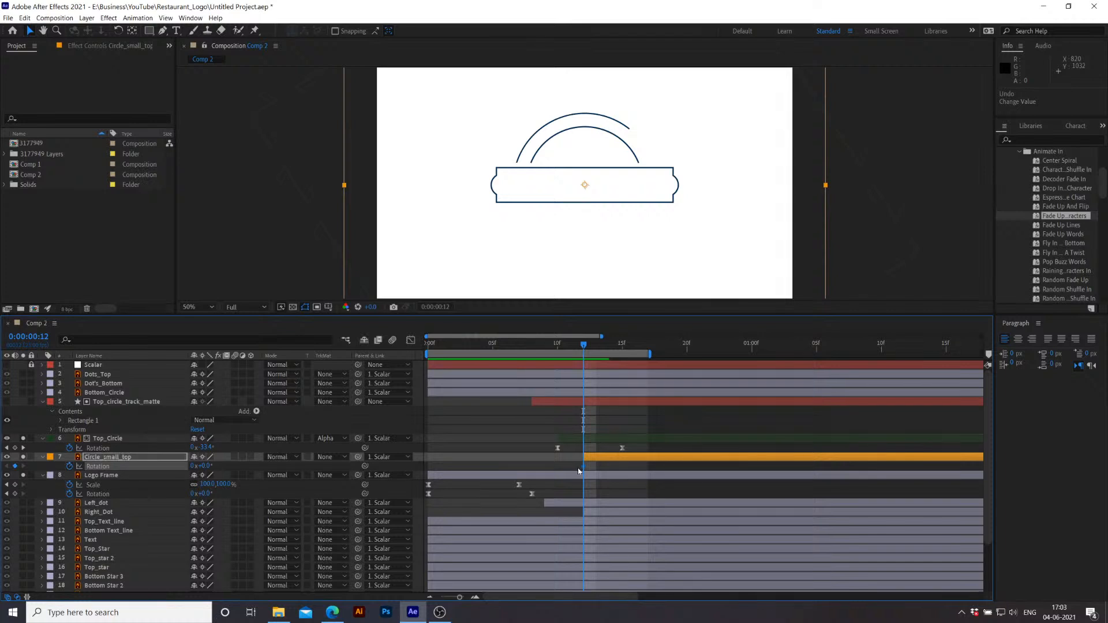
drag(585, 466, 685, 471)
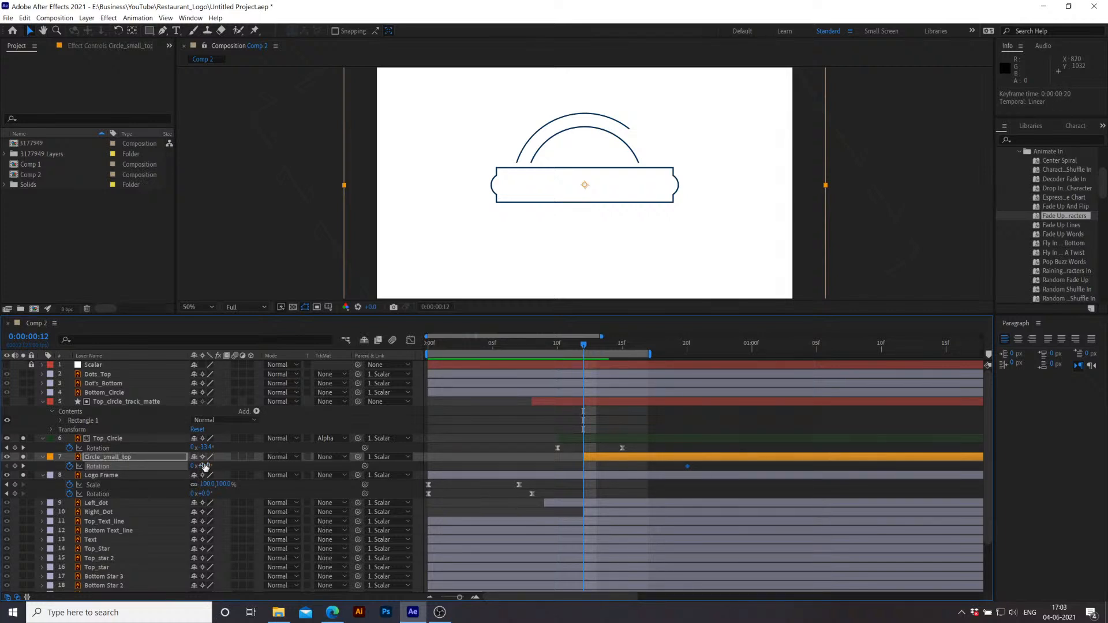
drag(204, 468, 170, 467)
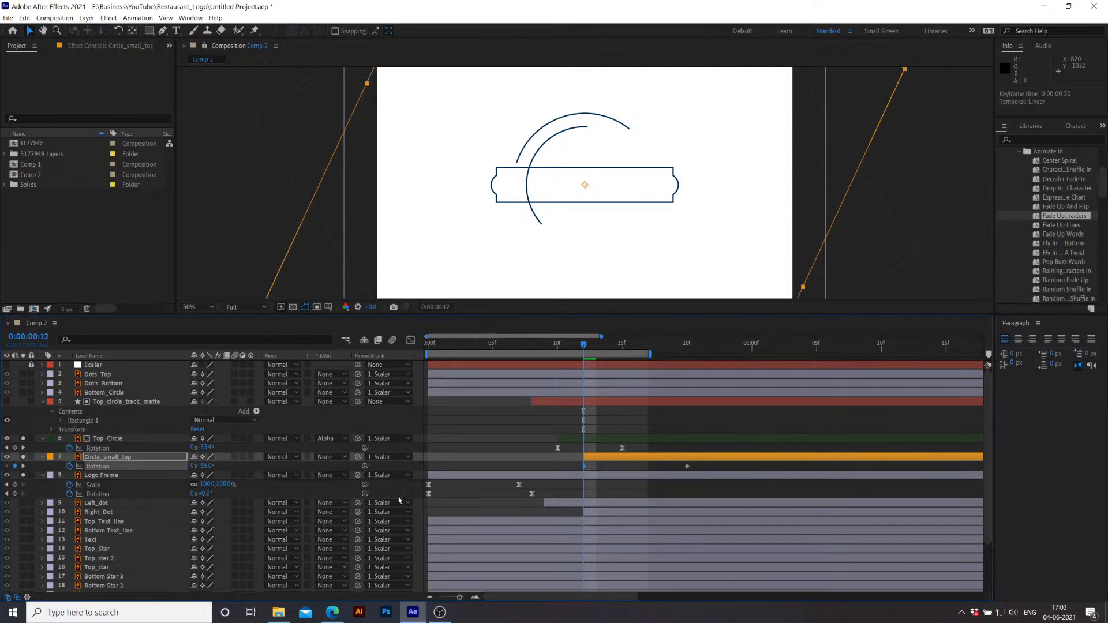
Step: Copy the Top_circle_track_matte layer and paste it directly above Circle_small_top
click(114, 404)
key(ctrl+c)
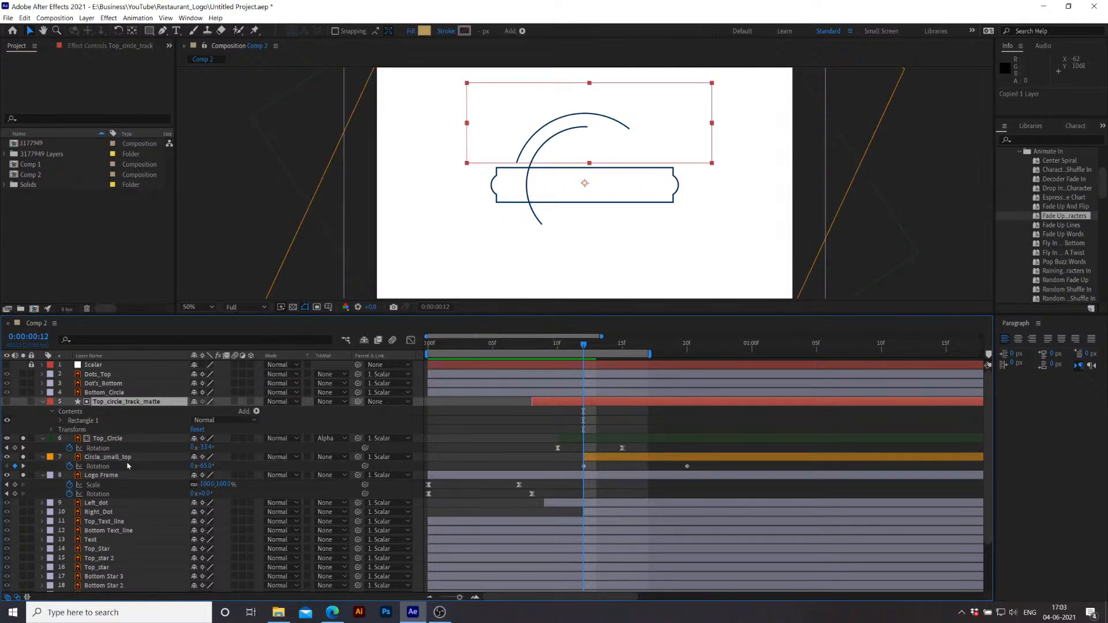
click(147, 459)
key(ctrl+v)
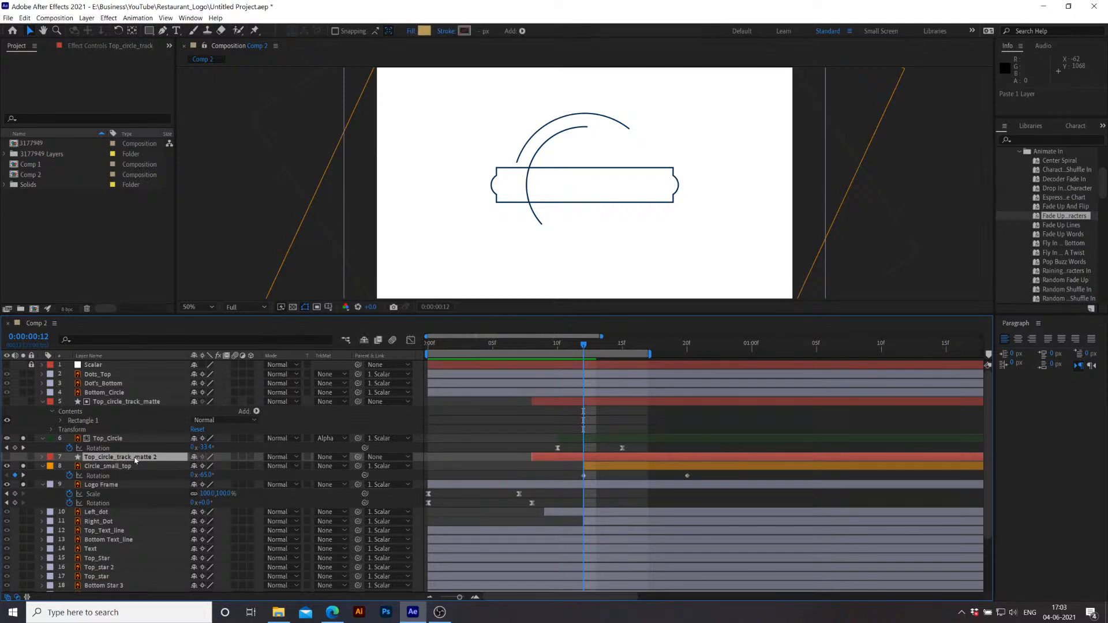
Step: Rename the pasted matte layer Circle_small_top_track_matte
key(Return)
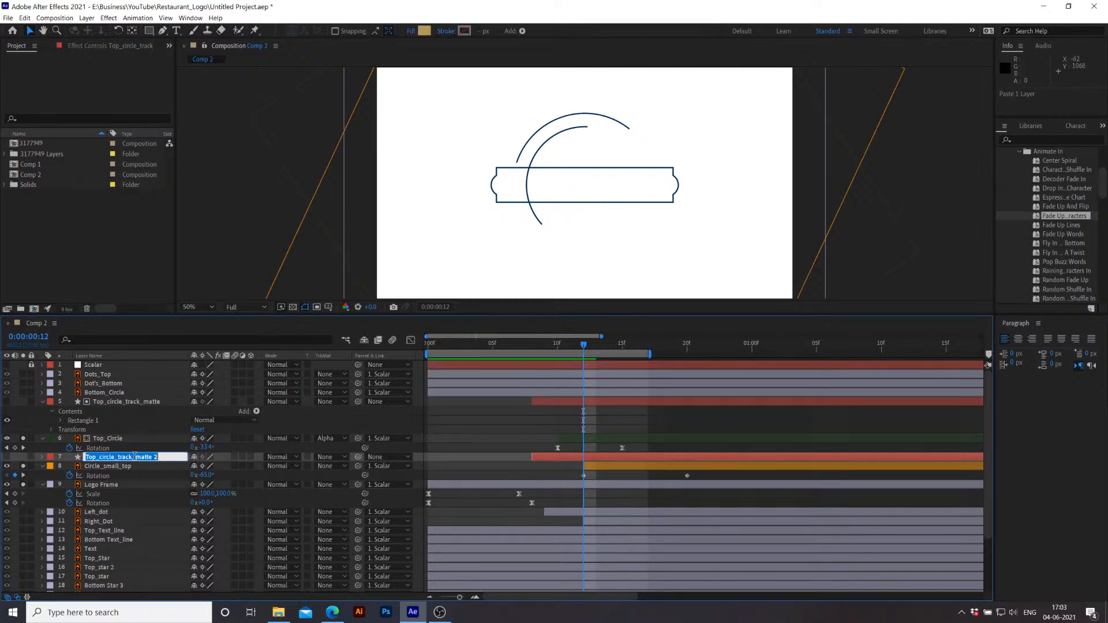
text(Circler)
text(s)
text(a)
key(BackSpace)
text(mall_top_track_mat)
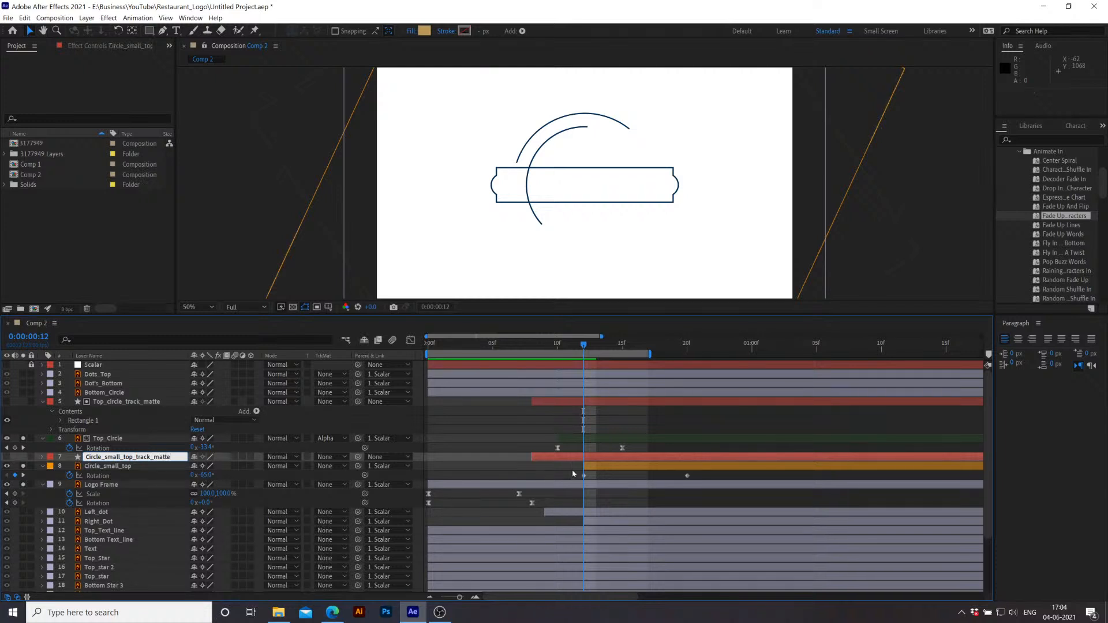
click(568, 468)
Step: Shift Circle_small_top_track_matte to start at frame 12 and use it as the Alpha Matte of Circle_small_top
drag(613, 461, 649, 468)
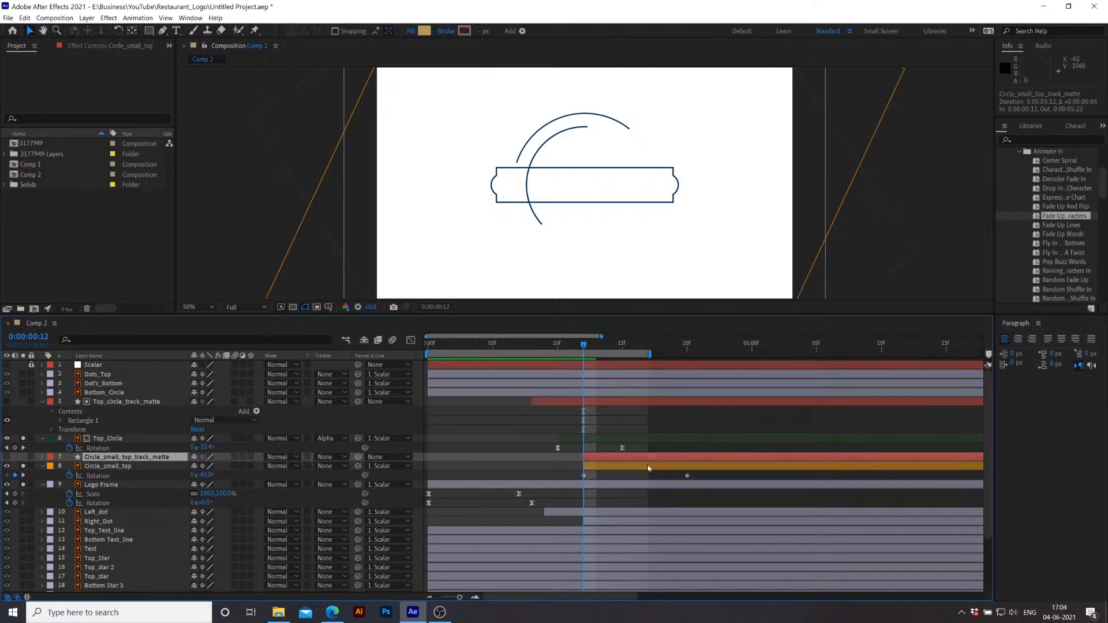
click(328, 467)
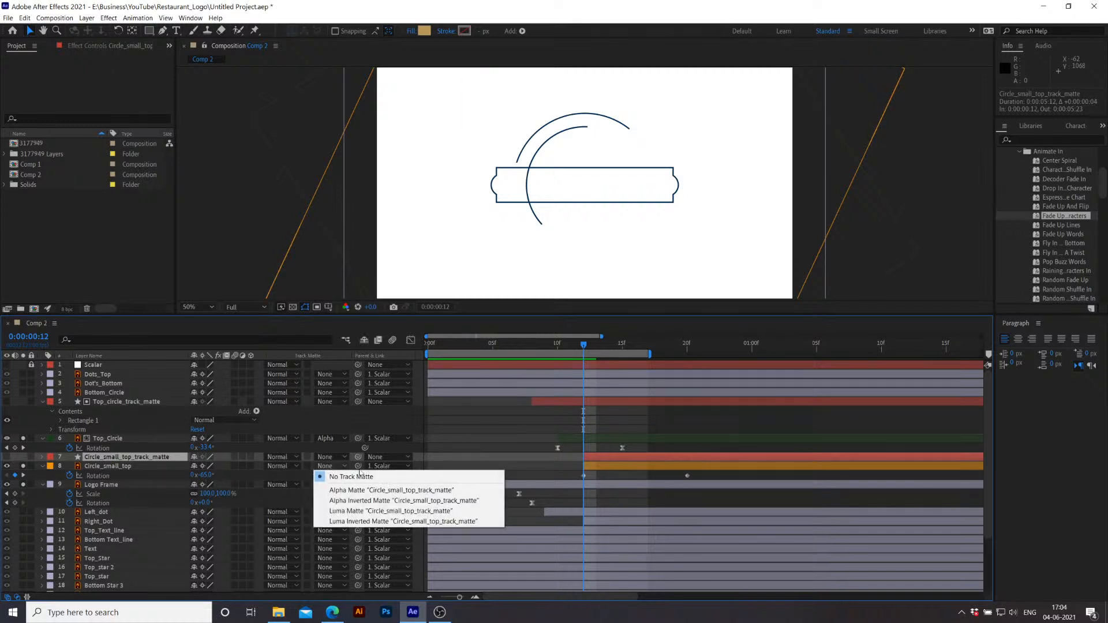
click(356, 491)
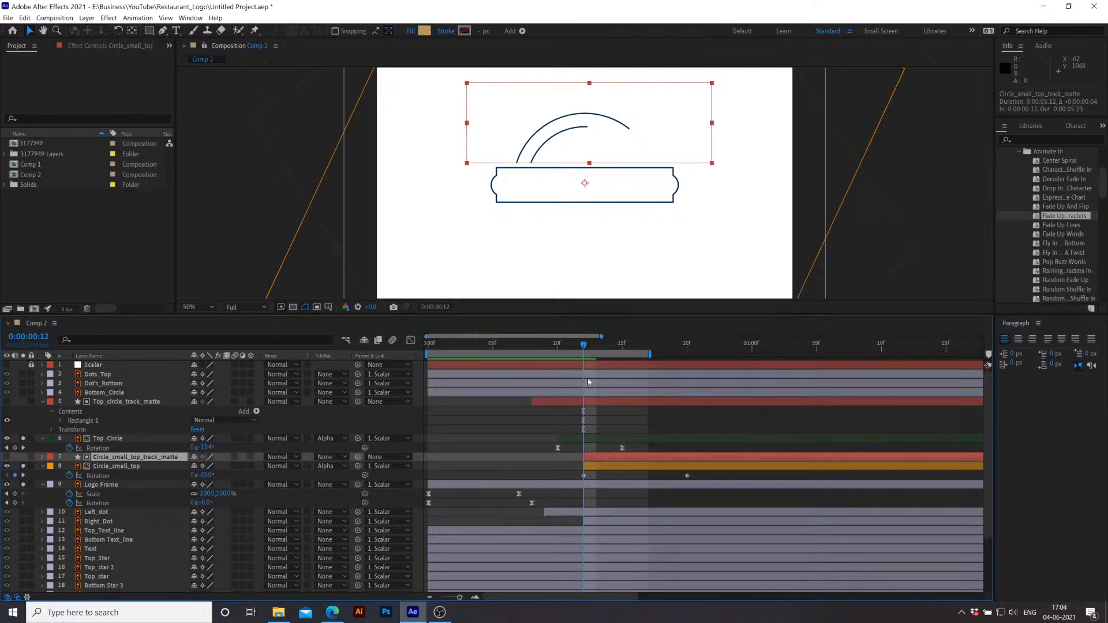
Step: Shift the work area to run from frame 9 to 0:00:01:01 and preview the matted inner arc
drag(583, 349, 519, 349)
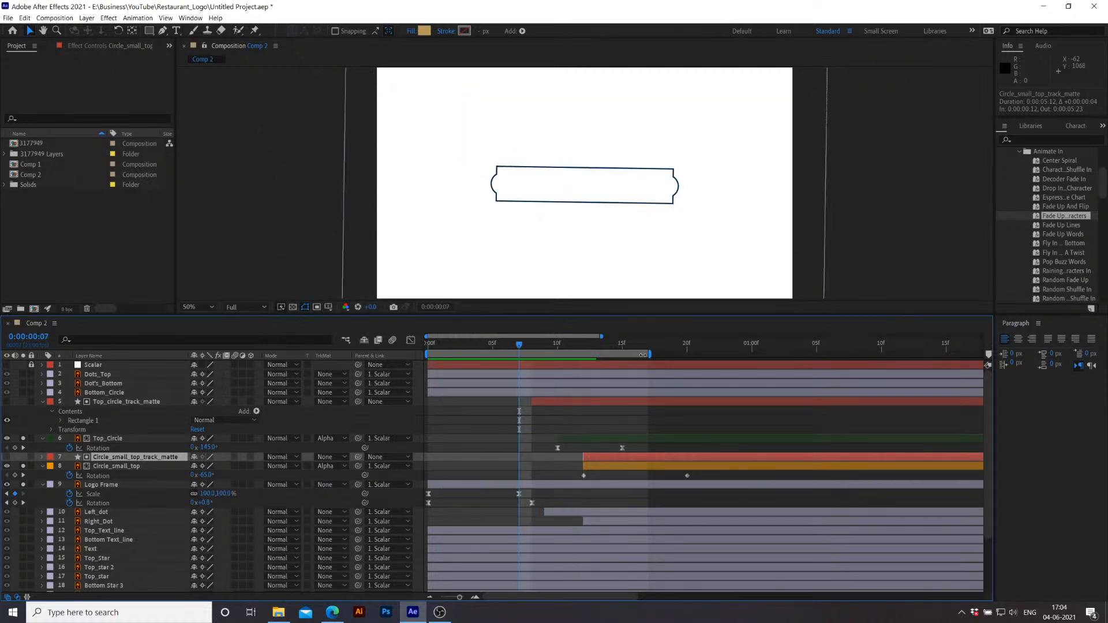
drag(646, 354, 768, 366)
key(space)
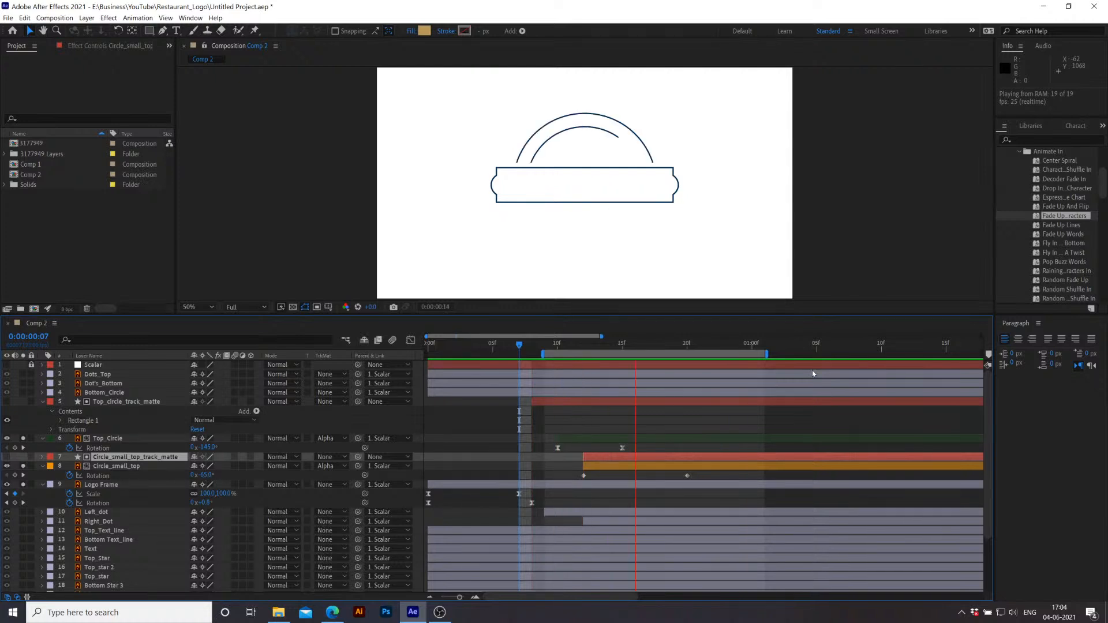
key(space)
Step: Replace Circle_small_top's Rotation keyframe at frame 12 with one of 139° and preview the reversed reveal
drag(738, 348, 686, 383)
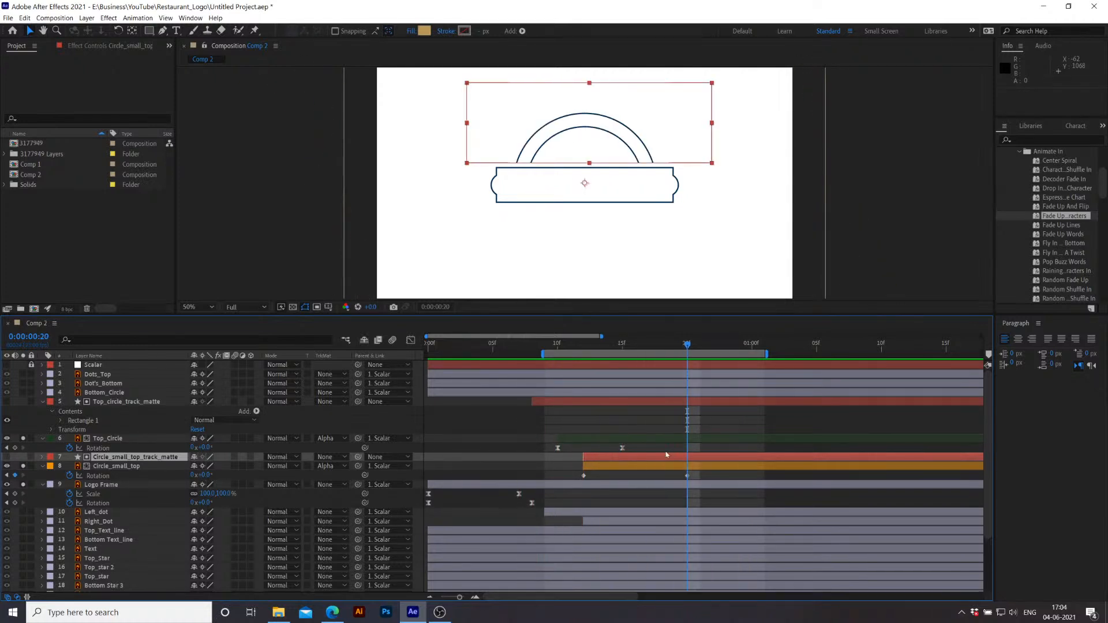
click(687, 475)
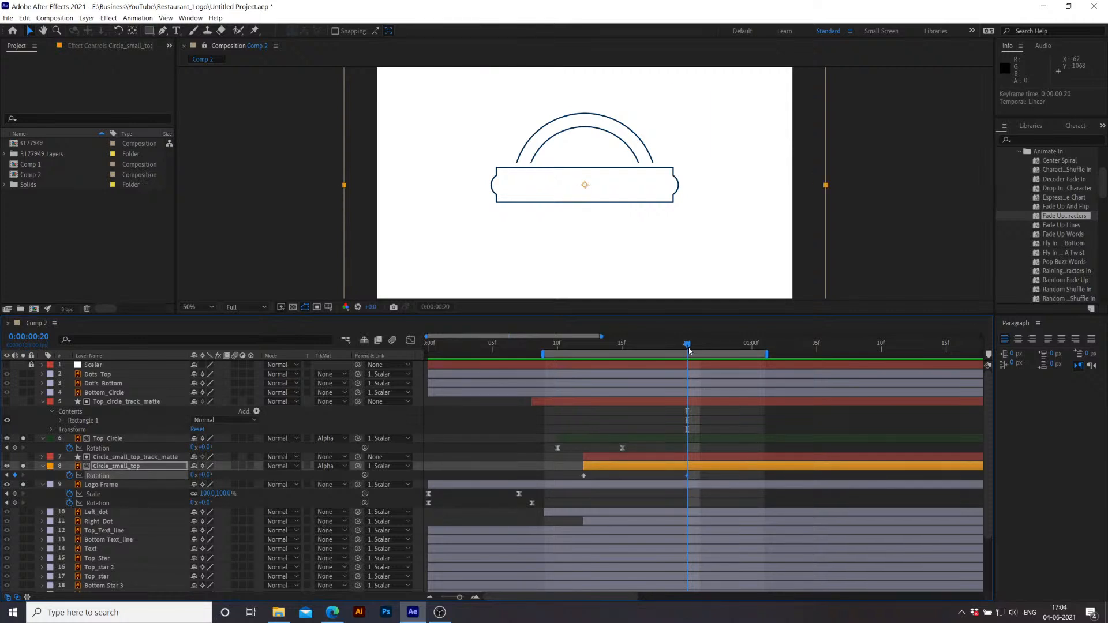
drag(628, 346, 588, 400)
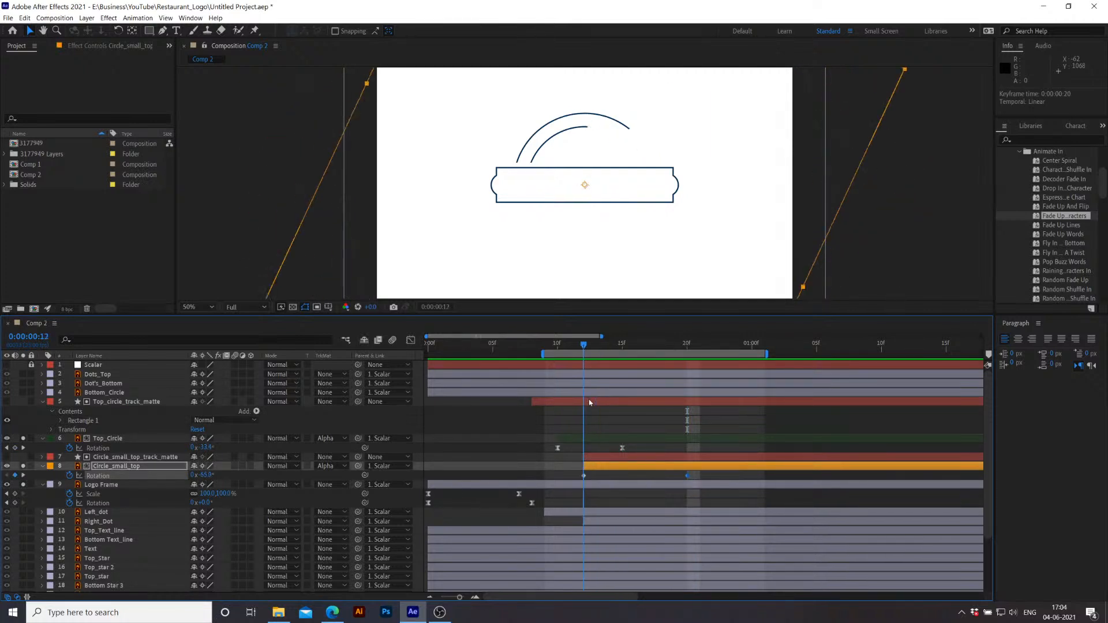
click(584, 476)
key(Delete)
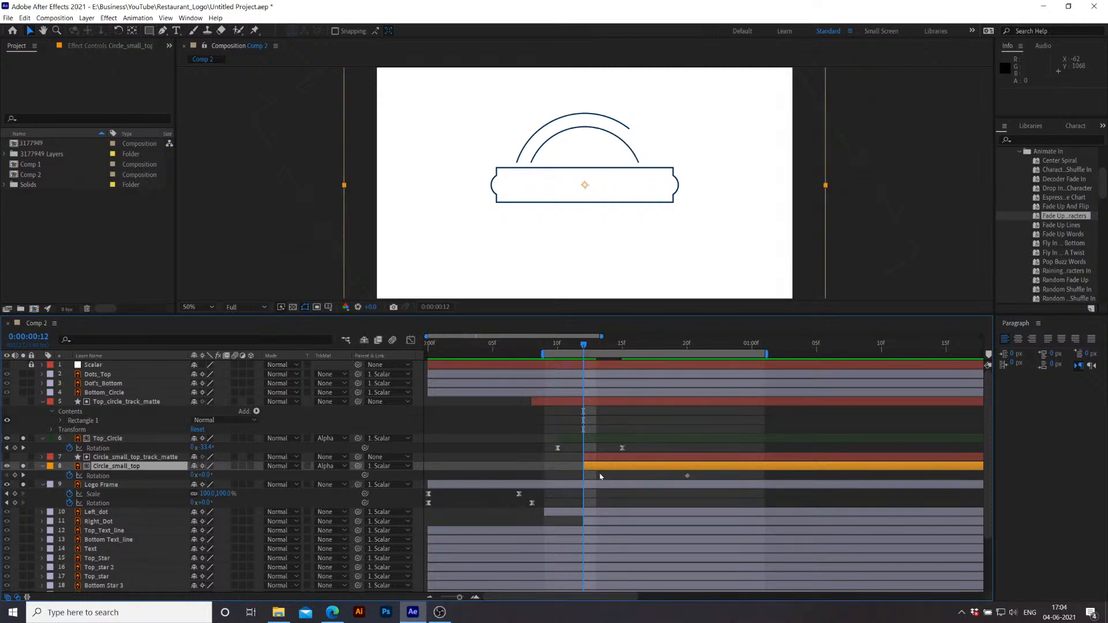
drag(206, 475, 293, 485)
key(space)
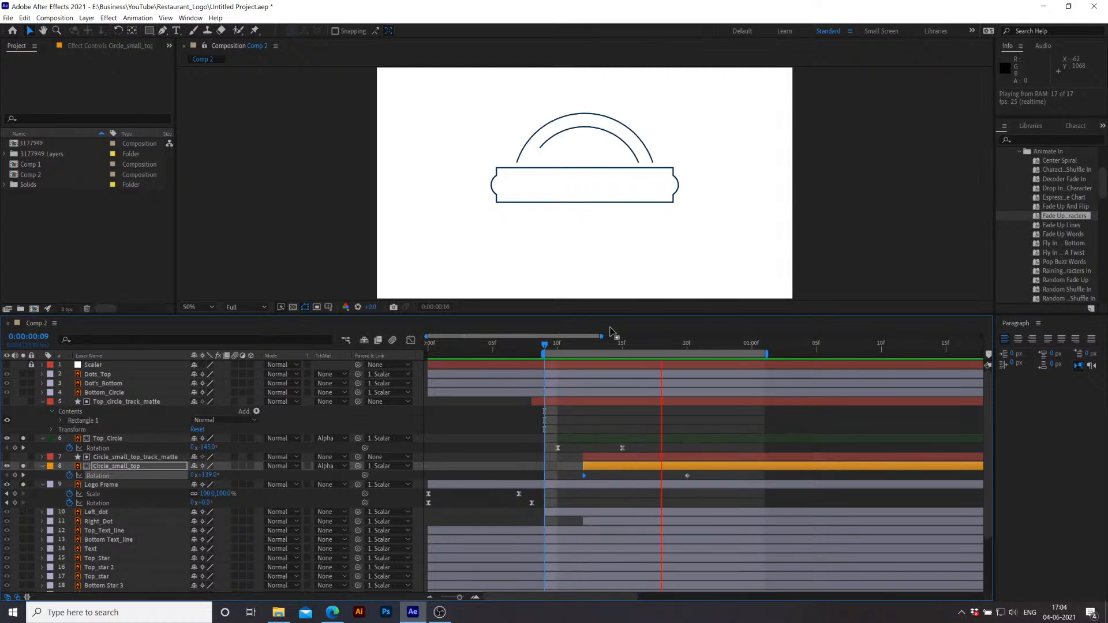
key(space)
Step: Apply Easy Ease to both Circle_small_top Rotation keyframes and move the end keyframe to frame 19
drag(695, 476, 588, 494)
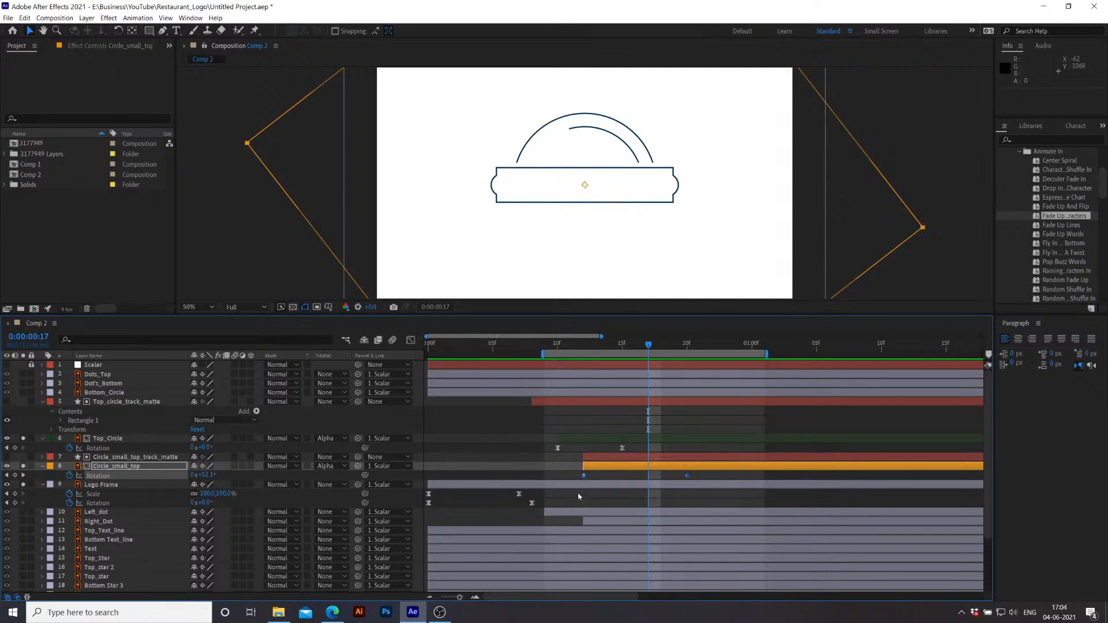
key(F9)
click(703, 481)
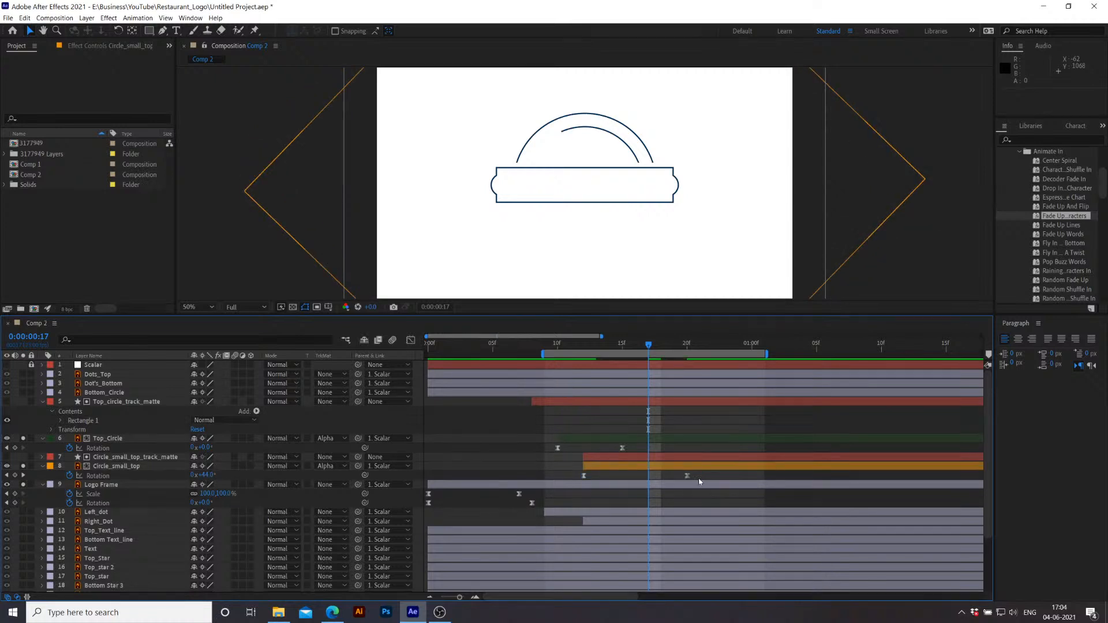
drag(690, 479, 682, 483)
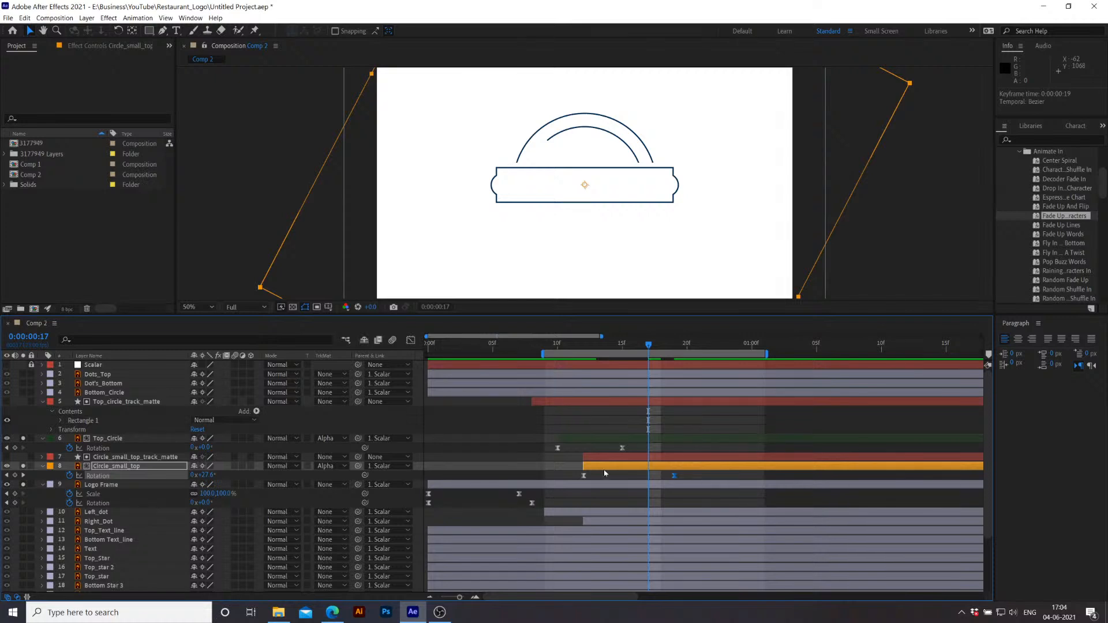
Step: Reshape Circle_small_top's Rotation value curve to drop steeply from frame 12 and ease gradually into frame 19
drag(688, 474, 554, 488)
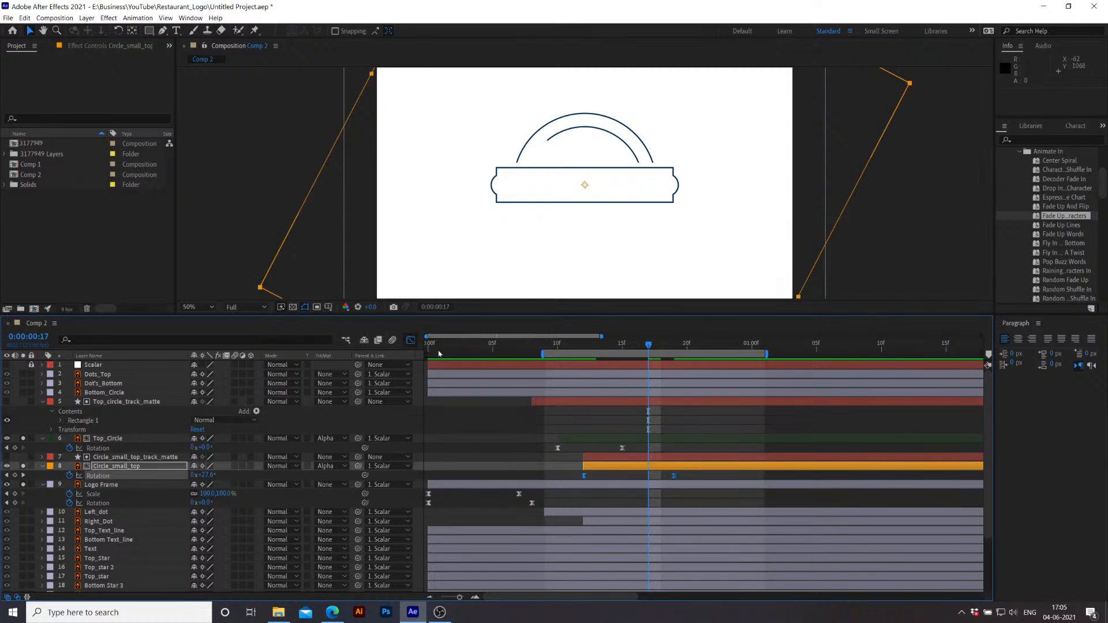
click(410, 340)
click(585, 376)
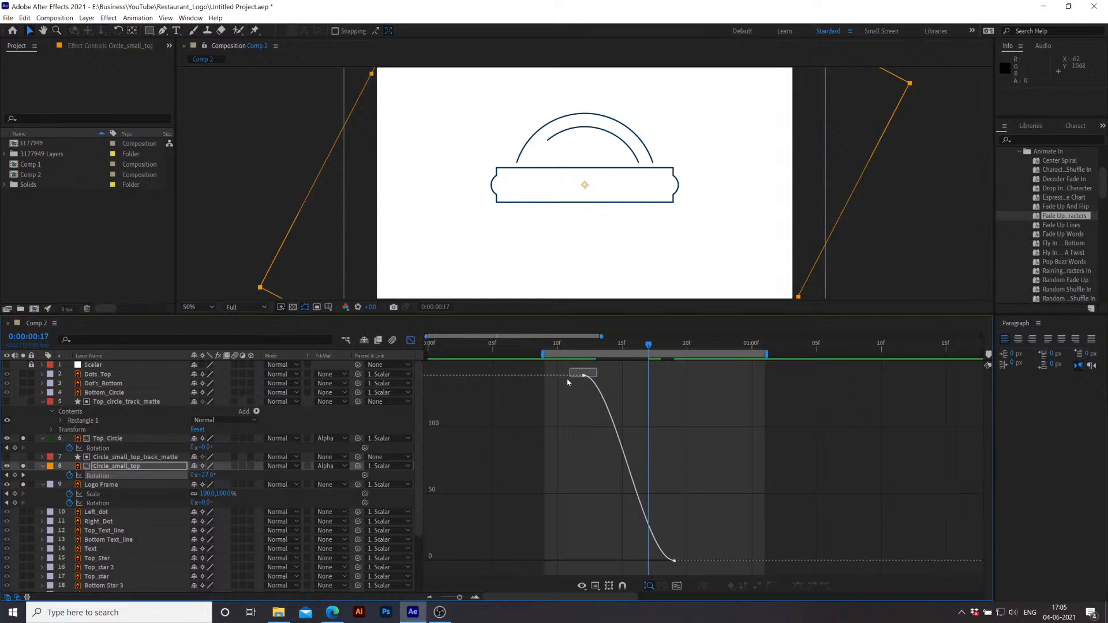
drag(613, 375, 594, 438)
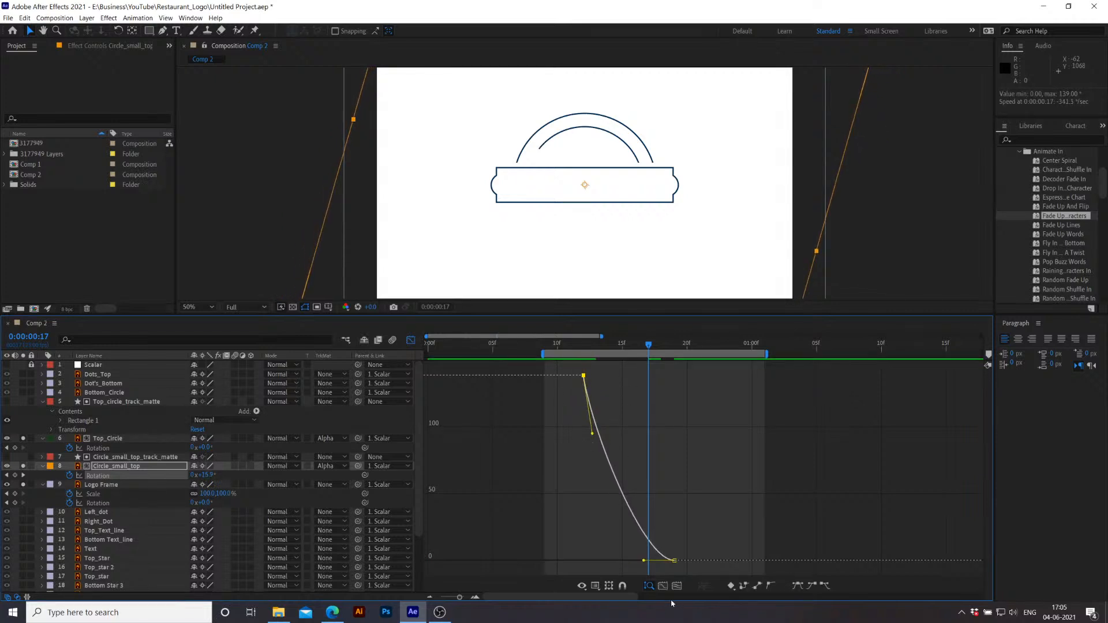
drag(644, 562, 605, 561)
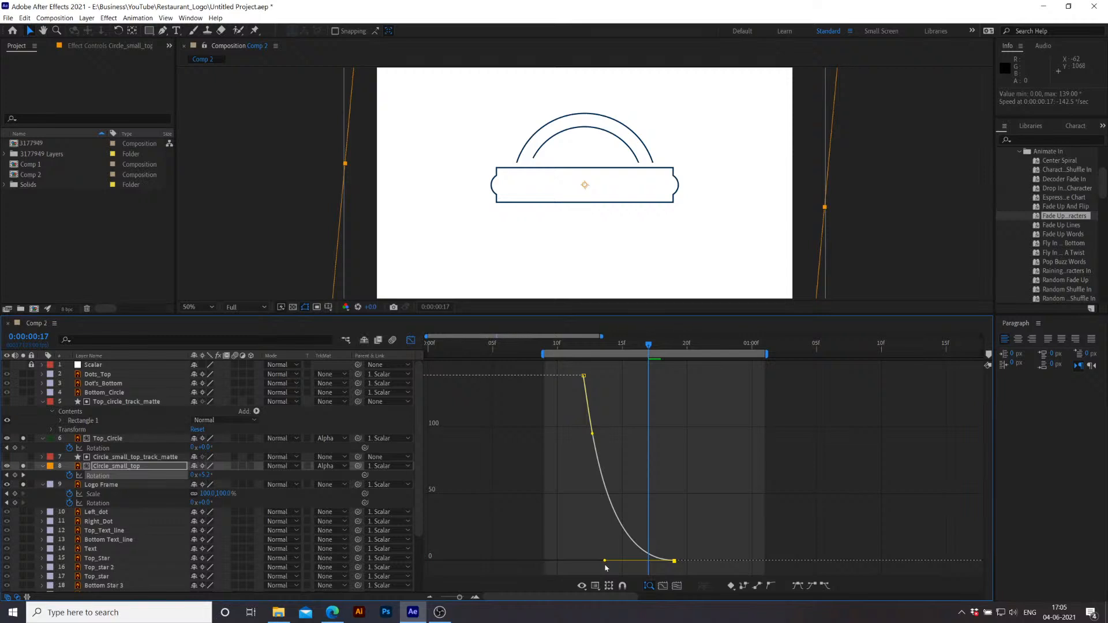
Step: Preview the inner arc's reshaped rotation, close the graph view and check the frames from 12 to 13
key(space)
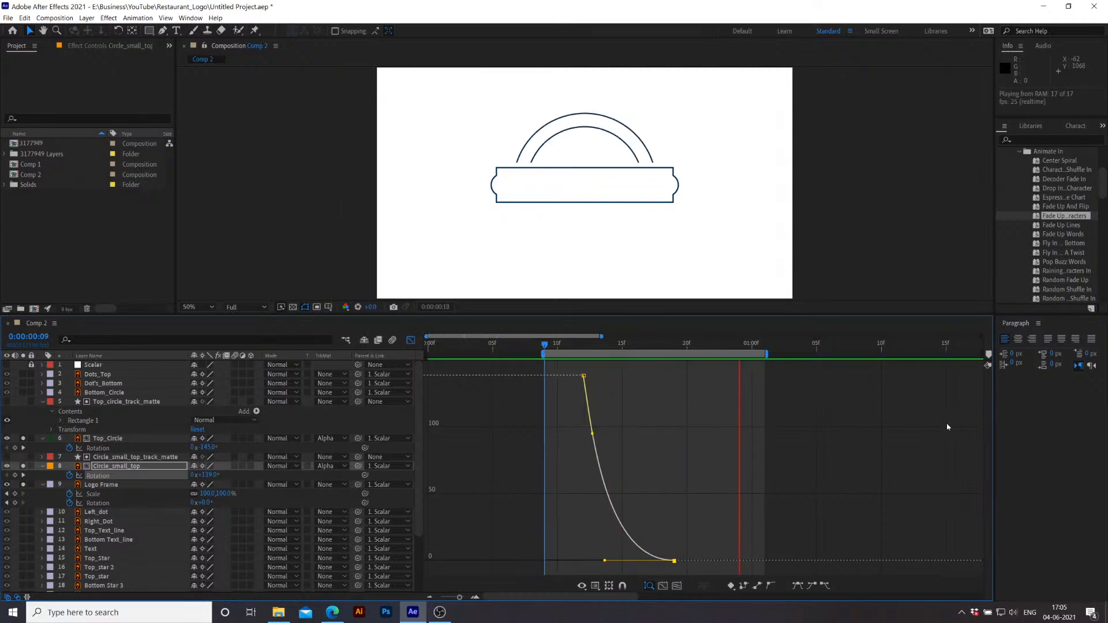
key(space)
key(space)
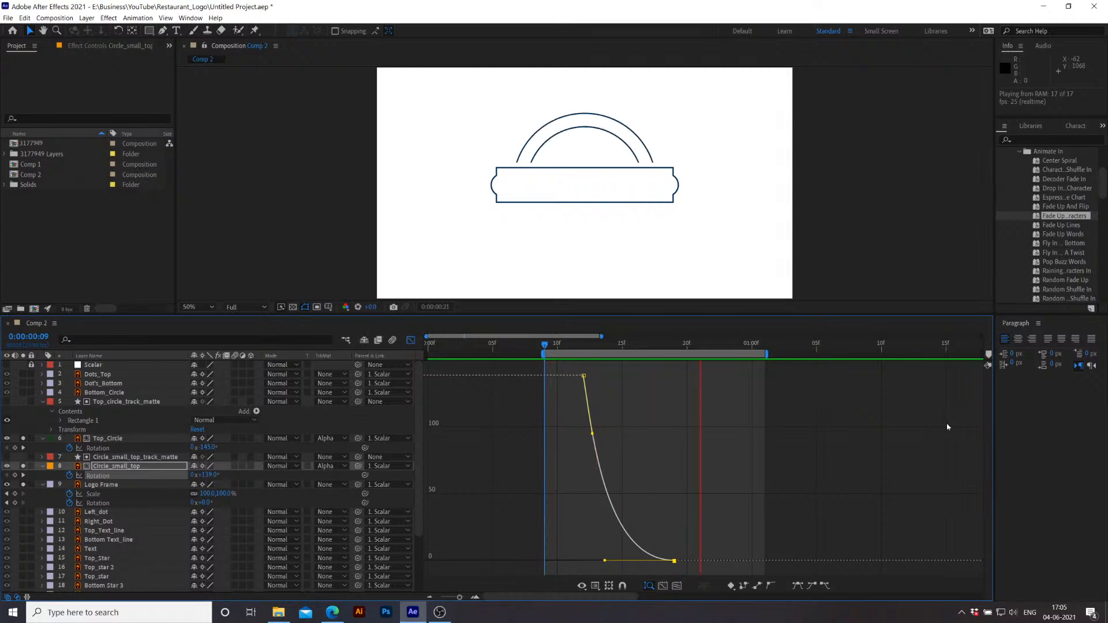
key(space)
drag(551, 347, 584, 352)
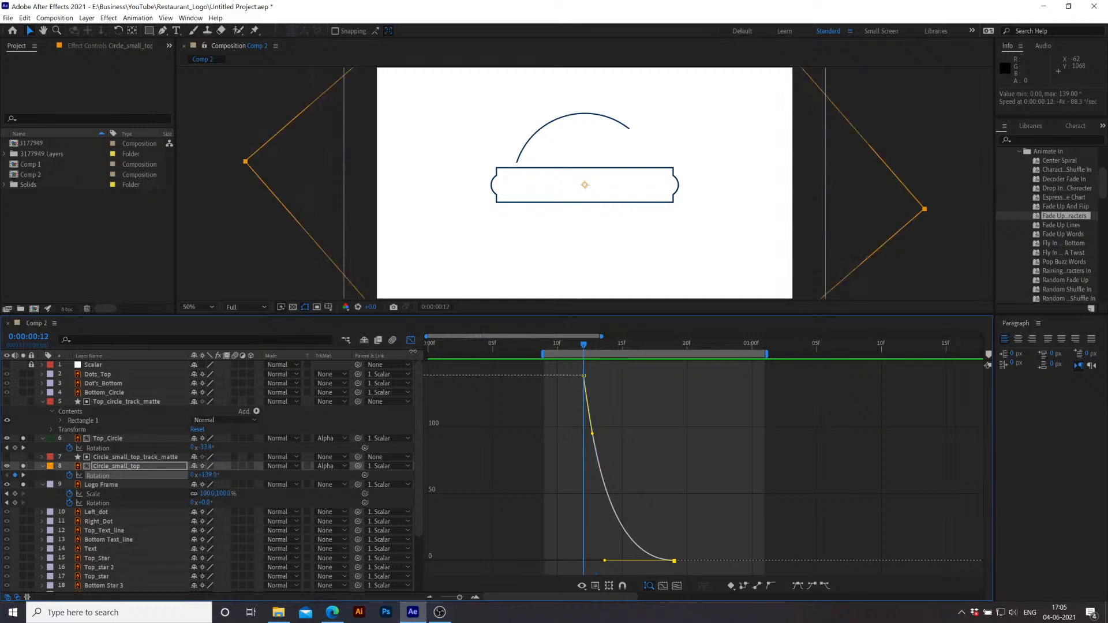
click(410, 340)
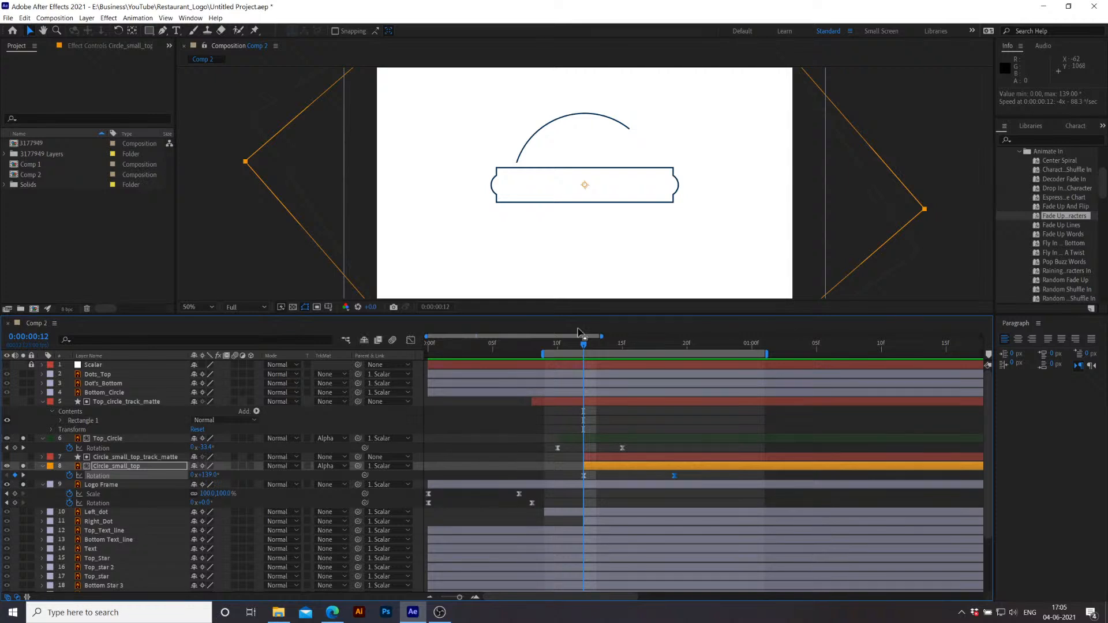
mouse_move(588, 350)
mouse_down()
mouse_move(558, 353)
mouse_move(599, 367)
mouse_up()
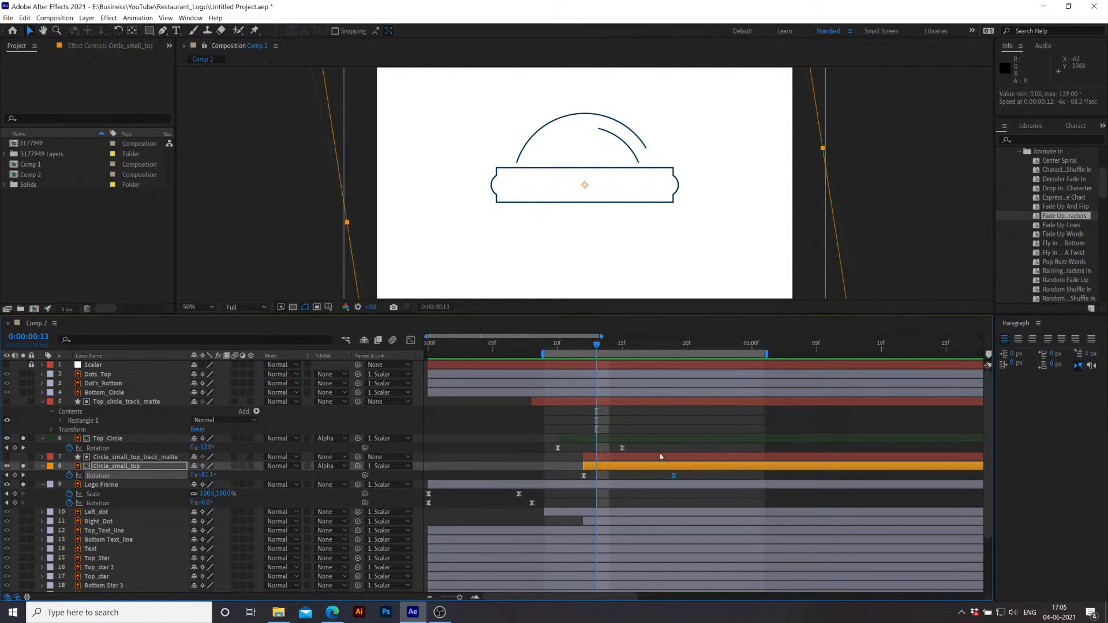
key(space)
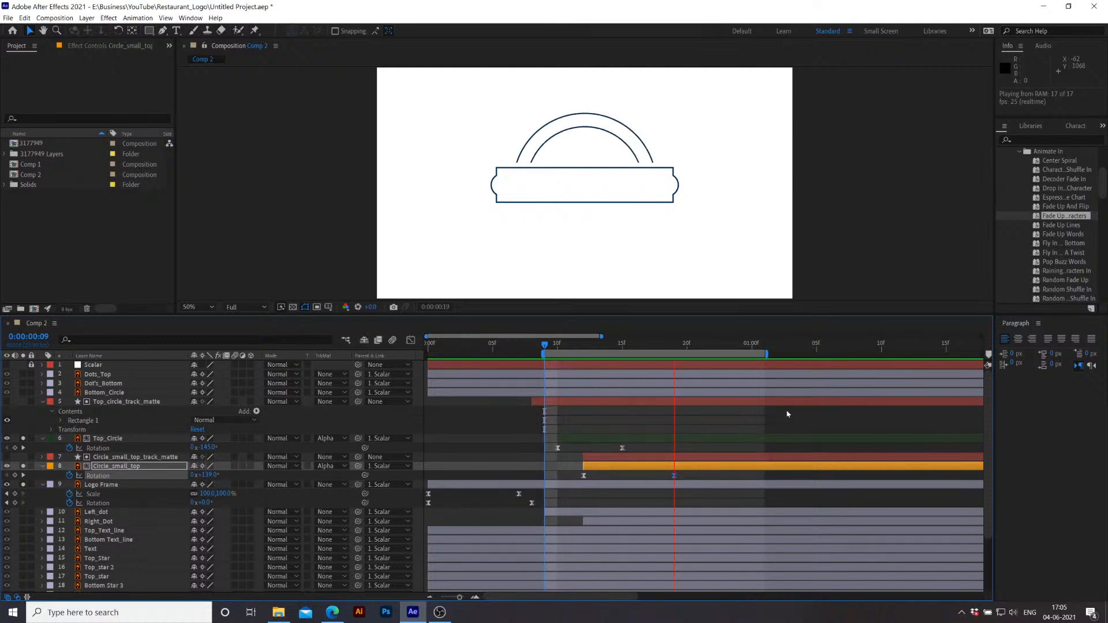
key(space)
Step: Solo the Dots_Top layer and shift it to start at frame 11
drag(727, 348, 662, 372)
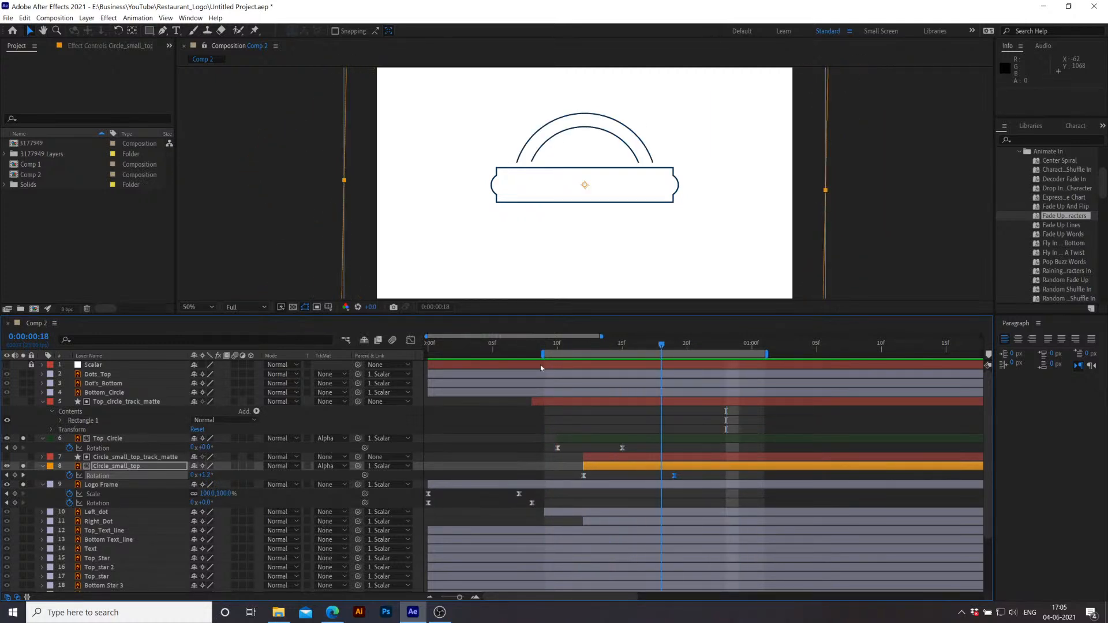
click(93, 384)
click(85, 376)
click(23, 375)
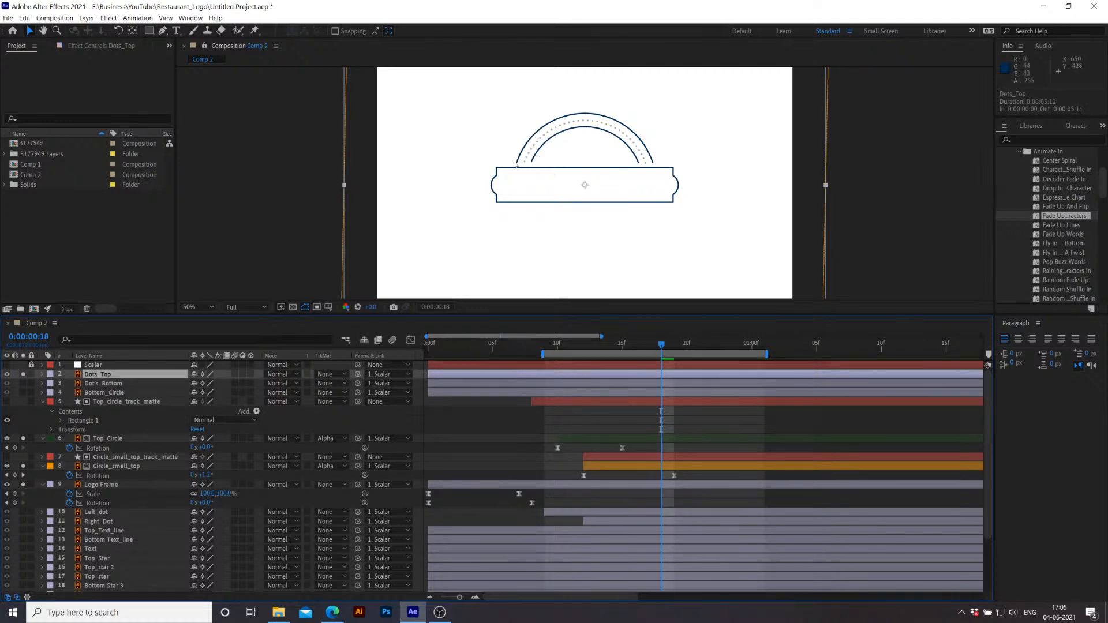
drag(662, 347, 584, 359)
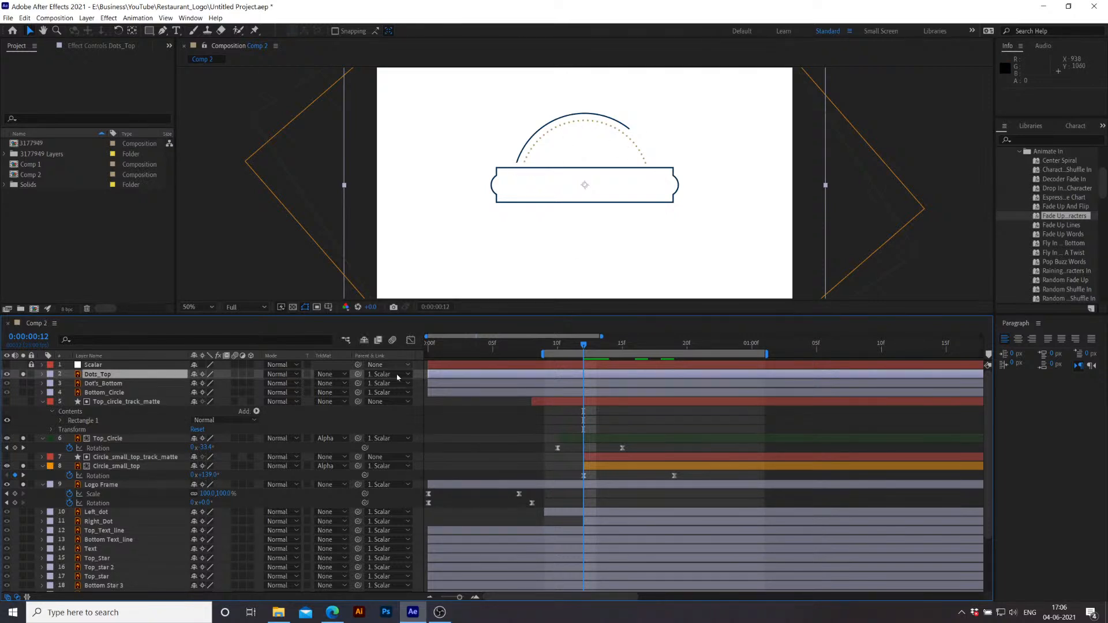
drag(554, 374, 679, 380)
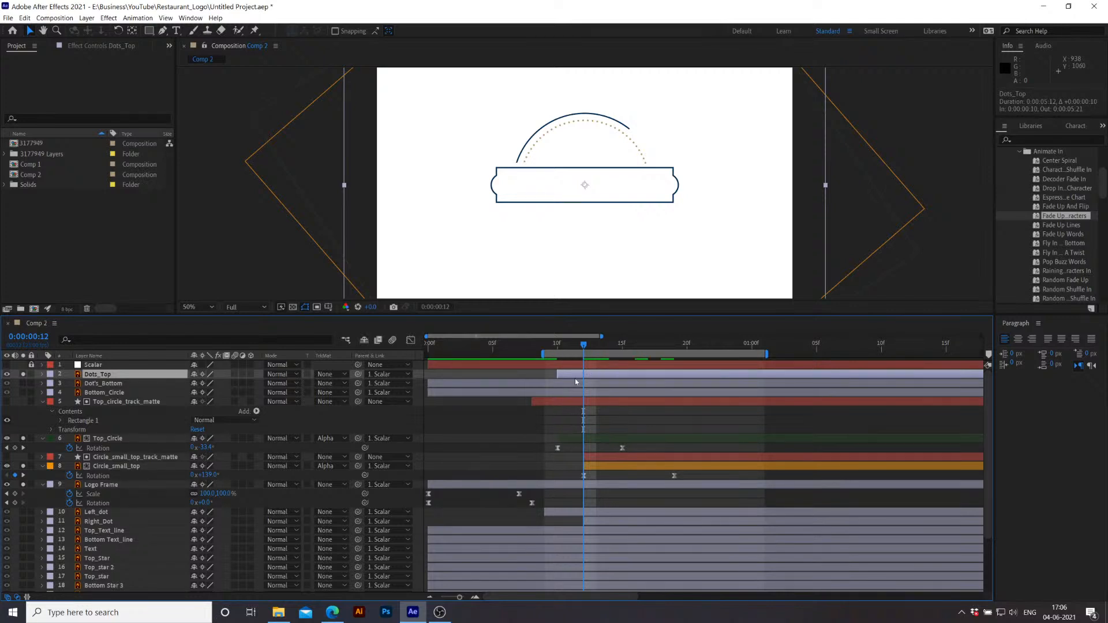
drag(577, 375, 580, 378)
Step: Draw a rectangular mask on Dots_Top around the dotted arc and raise its upper edge above the dots
click(149, 30)
drag(516, 122, 651, 169)
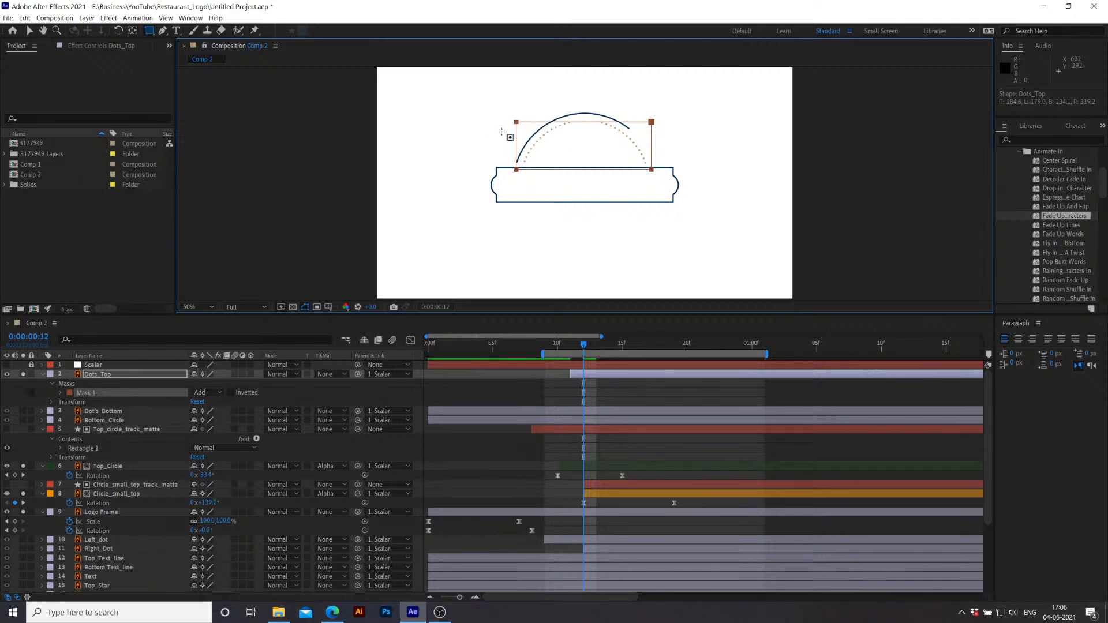
key(v)
drag(653, 126, 653, 120)
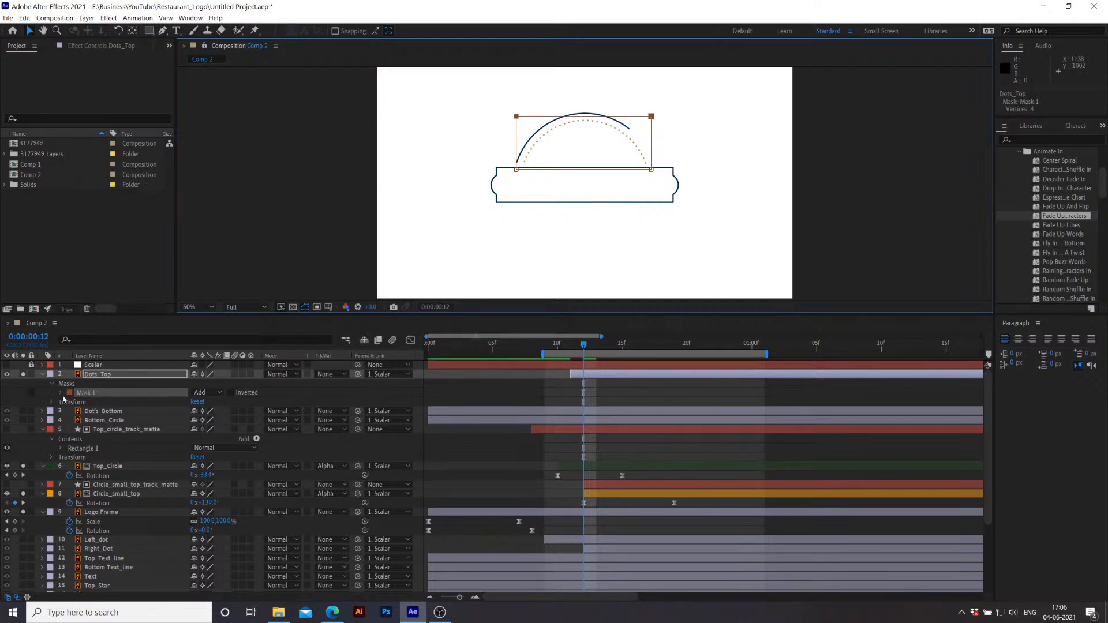
Step: Add a Mask Path keyframe with the dotted arc fully uncovered on Dots_Top and place it at frame 16
click(60, 393)
click(79, 402)
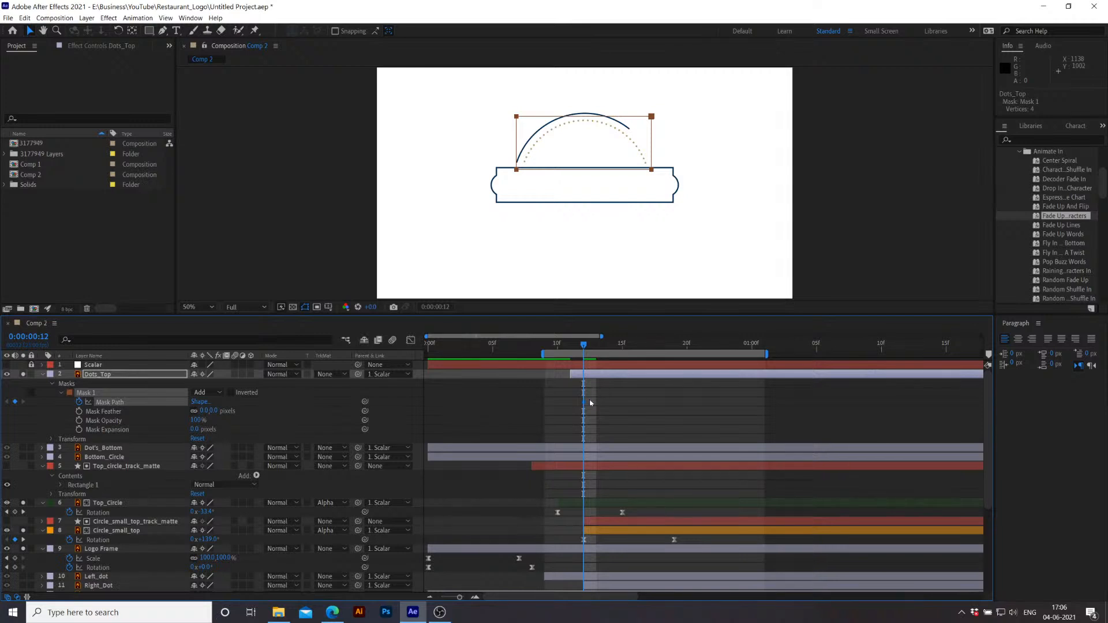
mouse_move(582, 402)
mouse_down()
mouse_move(630, 406)
mouse_move(577, 408)
mouse_up()
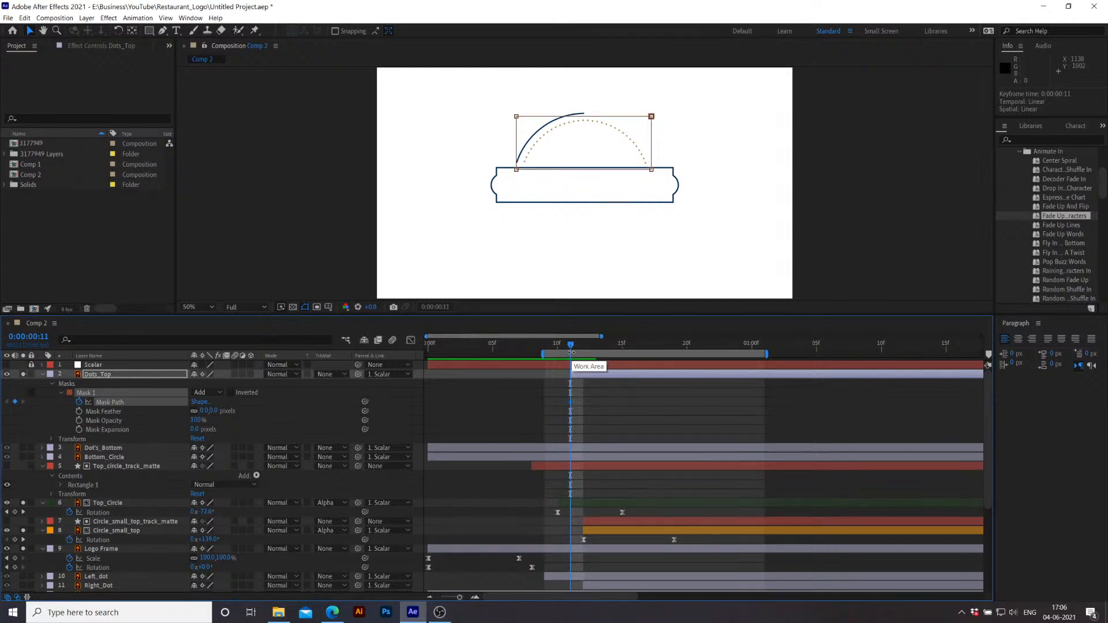
key(Page_Down)
key(Page_Down)
key(Page_Down)
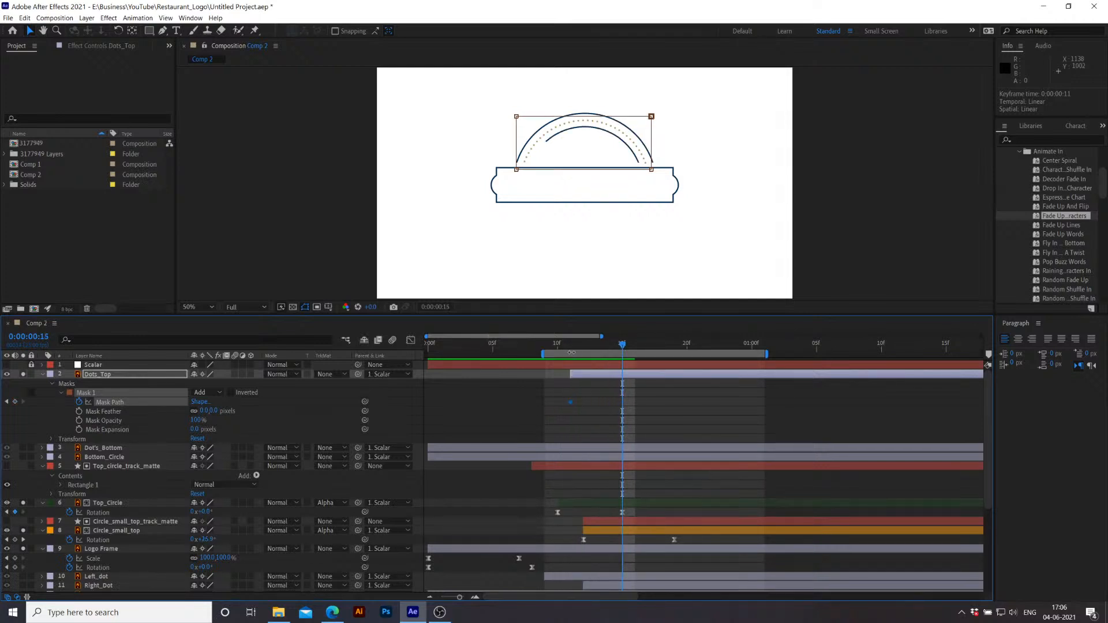
key(Page_Down)
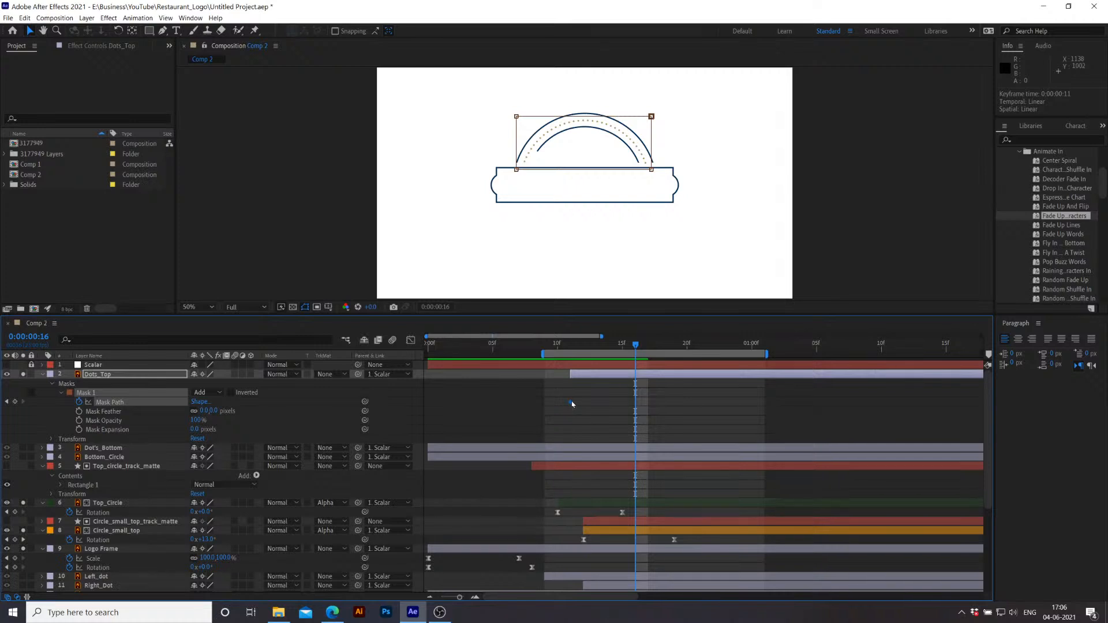
click(572, 353)
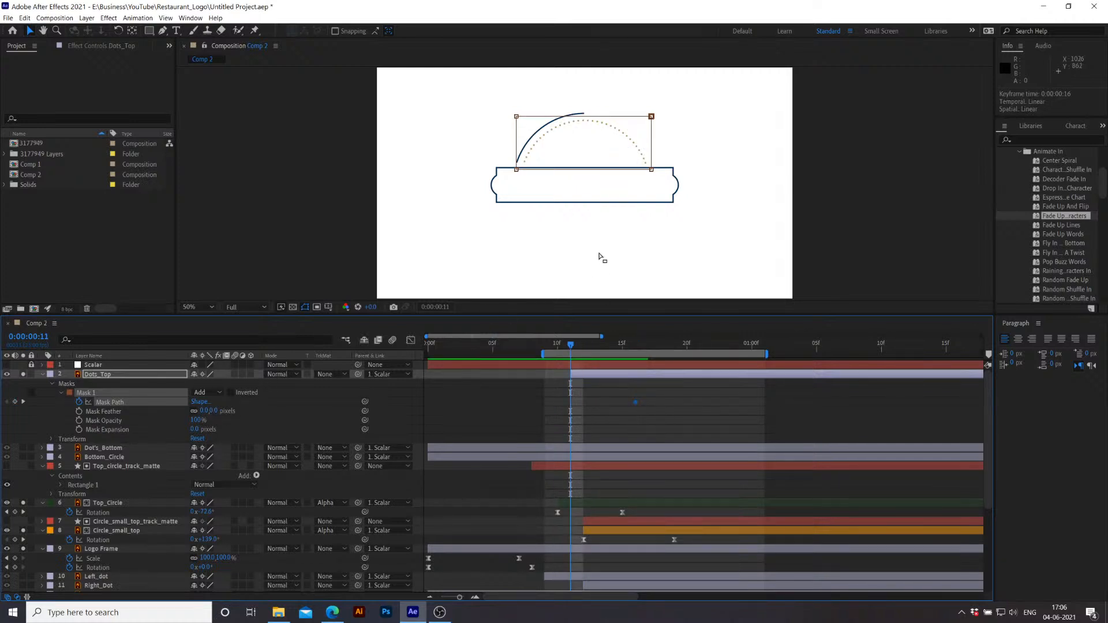
Step: Collapse the Dots_Top mask to the arc's left end at frame 11 and preview the wipe
drag(648, 106, 676, 189)
drag(653, 119, 522, 131)
click(568, 348)
key(space)
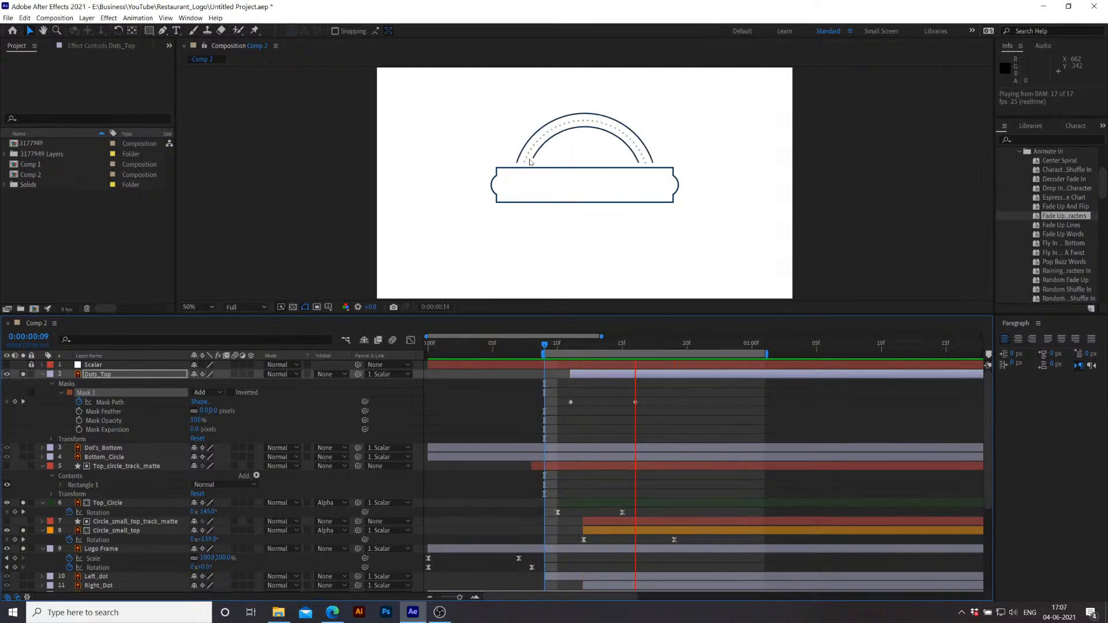
Step: Shift Dots_Top with its mask keyframes to start at frame 13 and preview the delayed reveal
drag(635, 345, 619, 379)
drag(575, 347, 544, 347)
key(space)
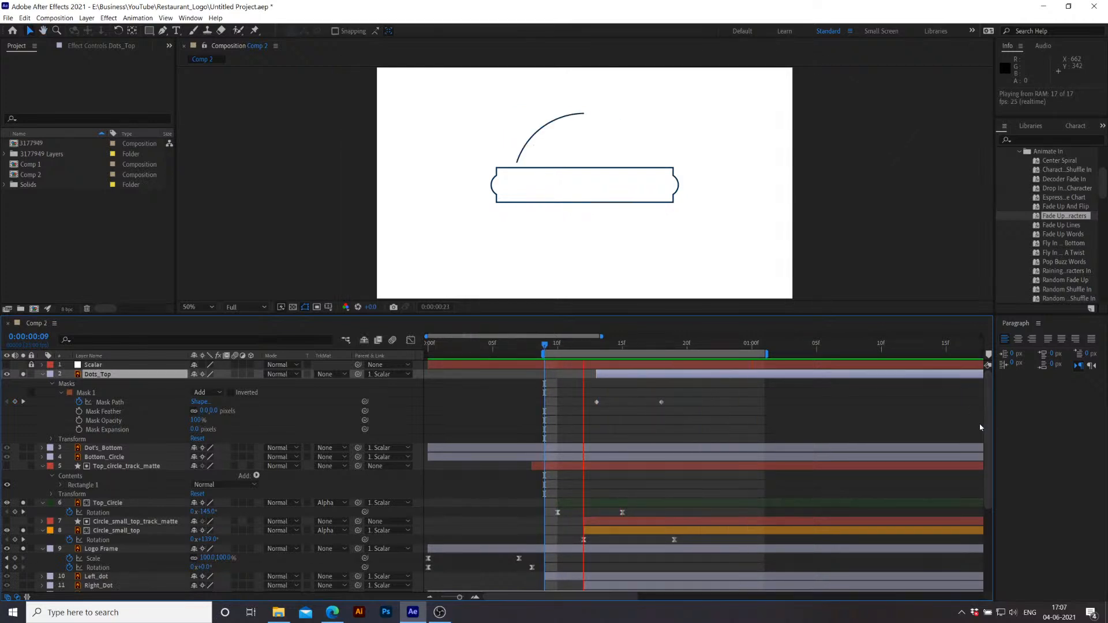
key(space)
Step: Apply Easy Ease to both Dots_Top Mask Path keyframes and shape the speed curve to peak early and slow toward frame 18
drag(592, 398, 693, 408)
key(F9)
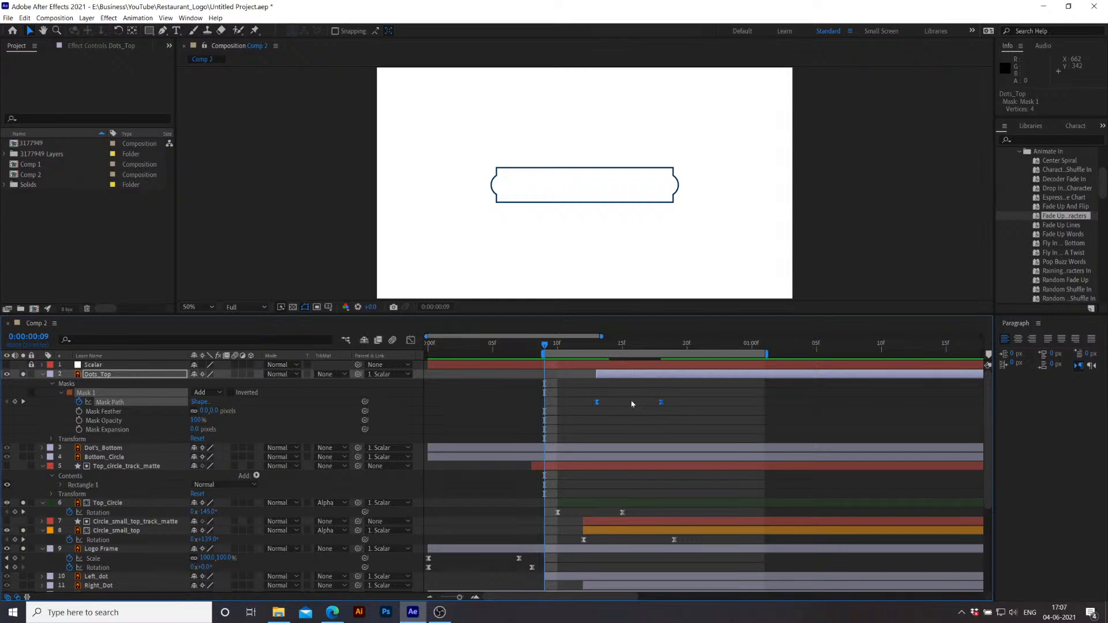
click(410, 340)
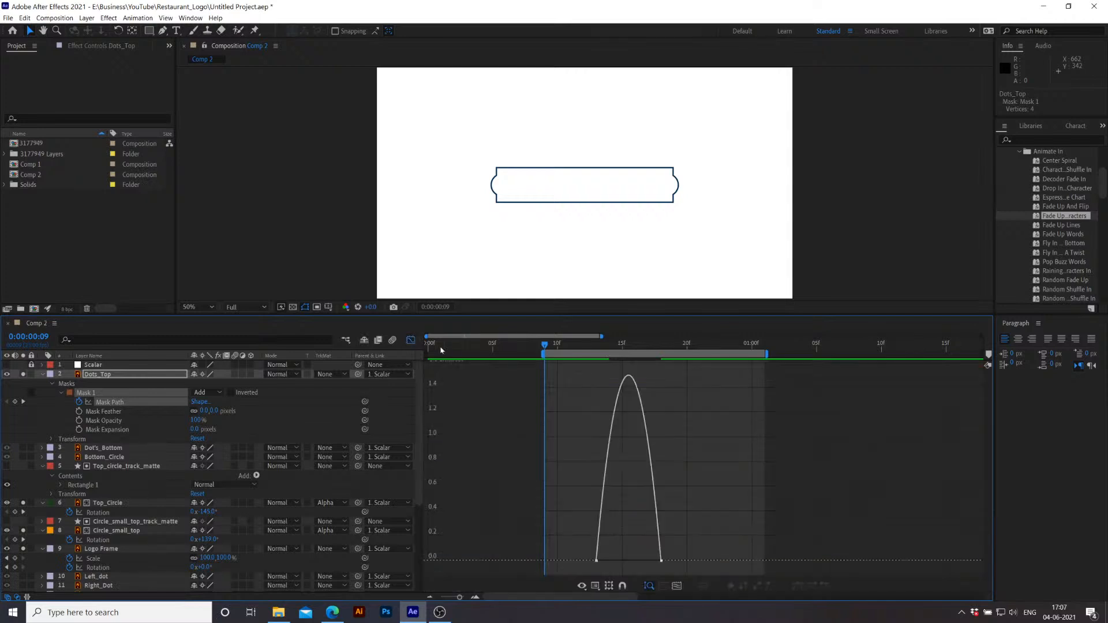
click(608, 523)
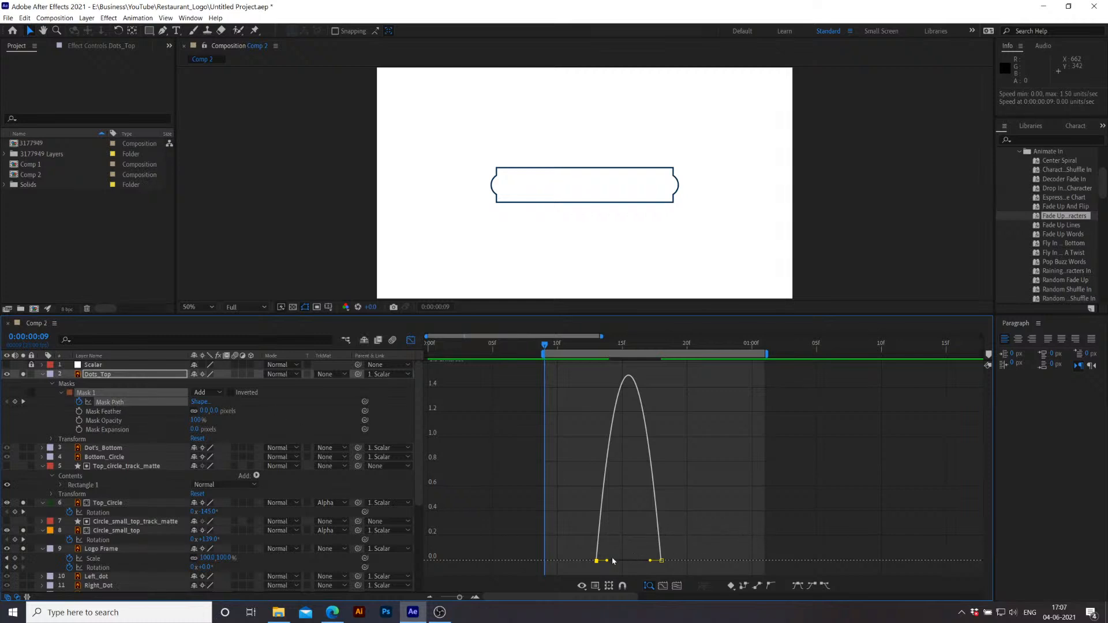
mouse_move(607, 564)
mouse_down()
mouse_move(645, 561)
mouse_move(601, 563)
mouse_move(628, 563)
mouse_up()
key(ctrl+z)
Step: Preview the eased dotted-arc reveal, close the graph view and check it at frame 17
key(space)
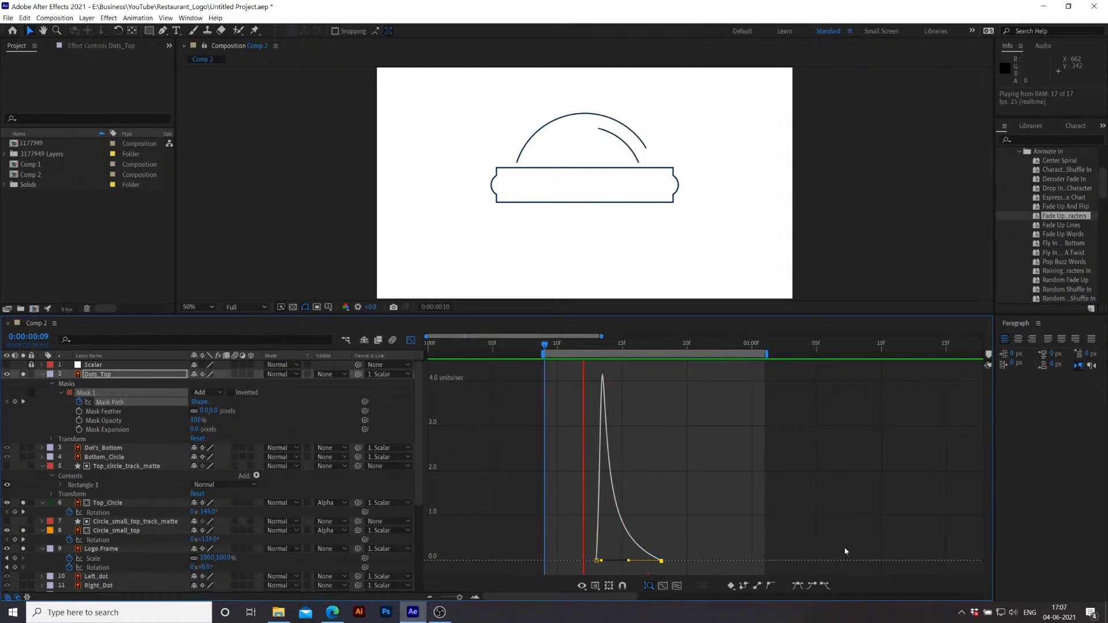
key(space)
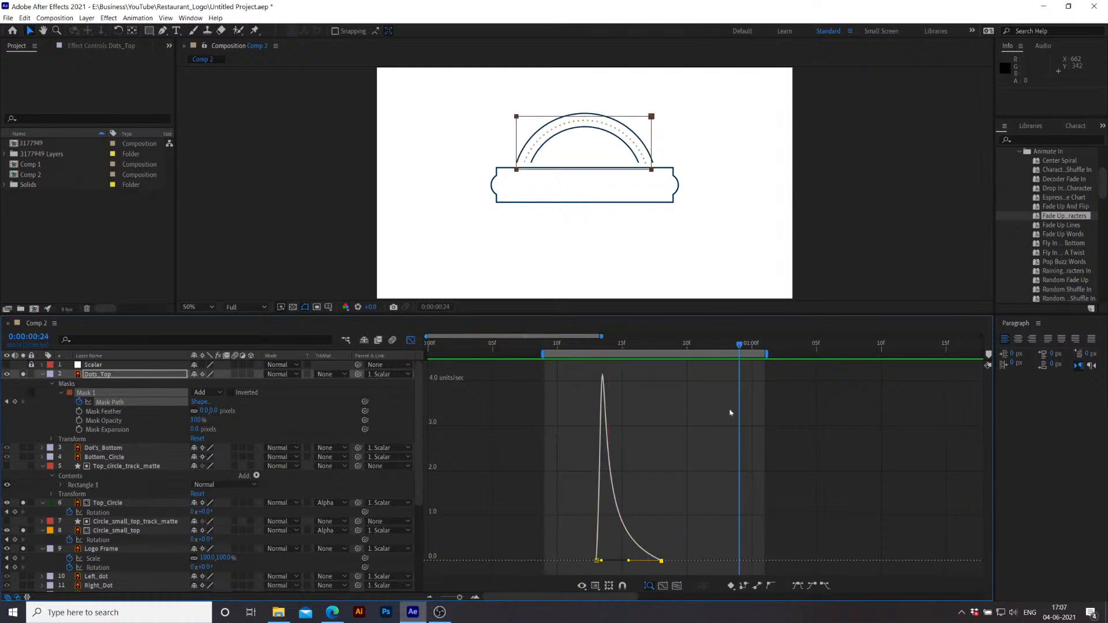
click(771, 412)
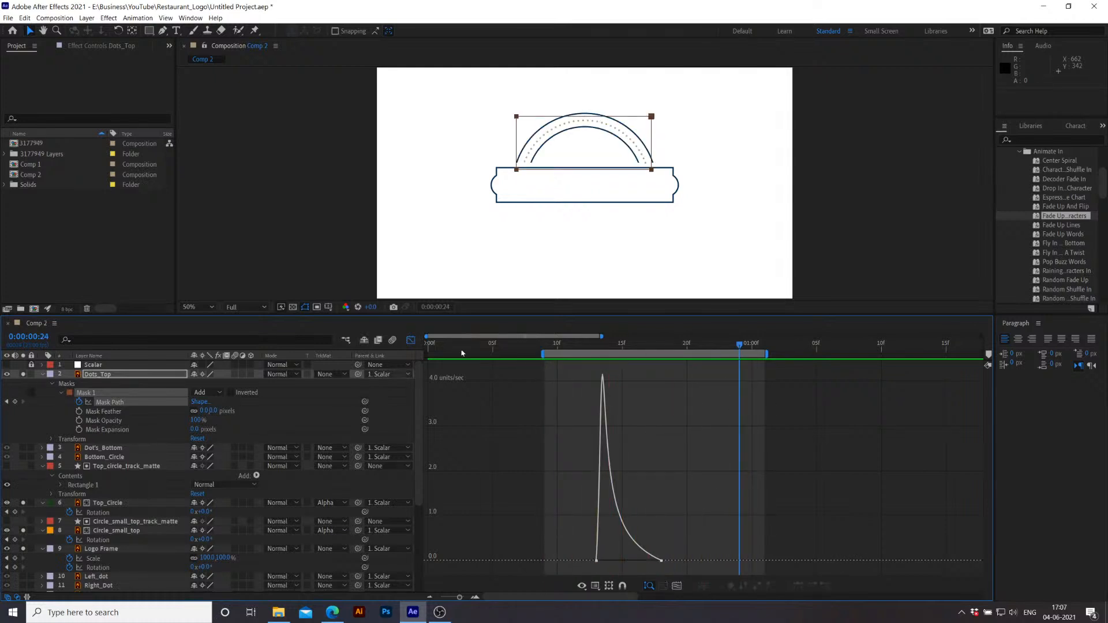
click(411, 341)
drag(730, 347, 650, 363)
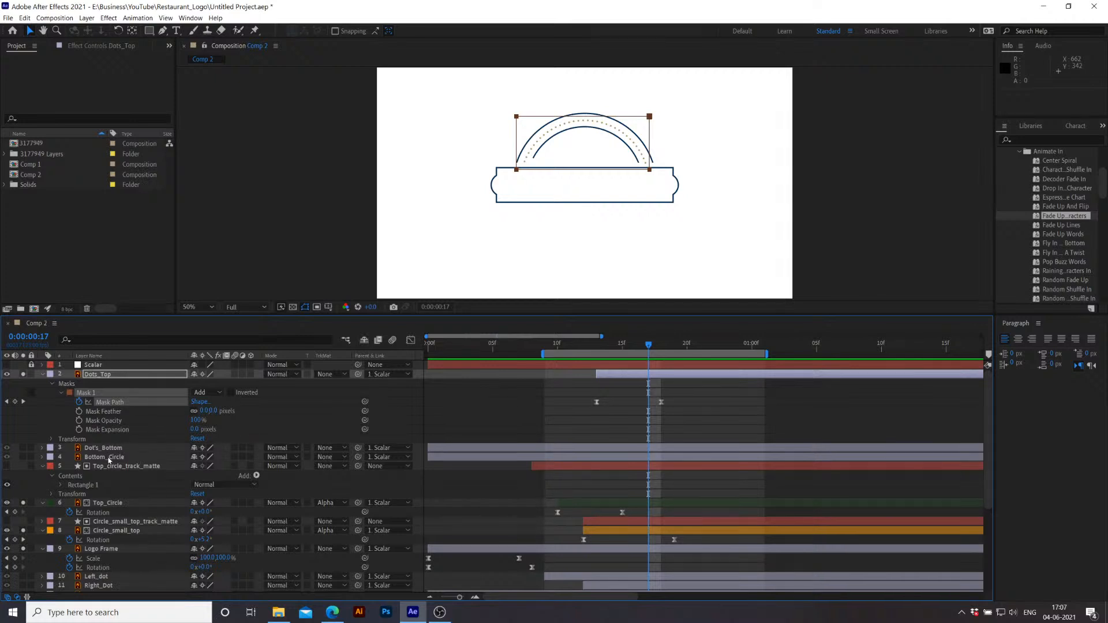
Step: Turn off solo for Logo Frame, Circle_small_top, Top_Circle and Dots_Top to show the complete logo
scroll(110, 454, down, 3)
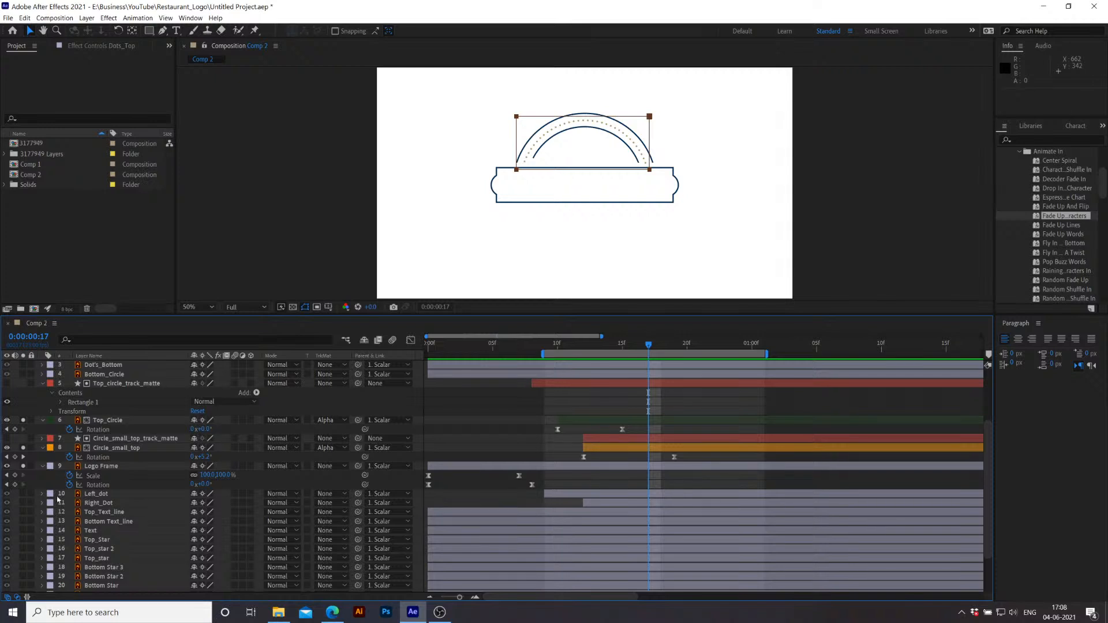
click(23, 466)
click(23, 448)
click(23, 420)
scroll(32, 410, up, 3)
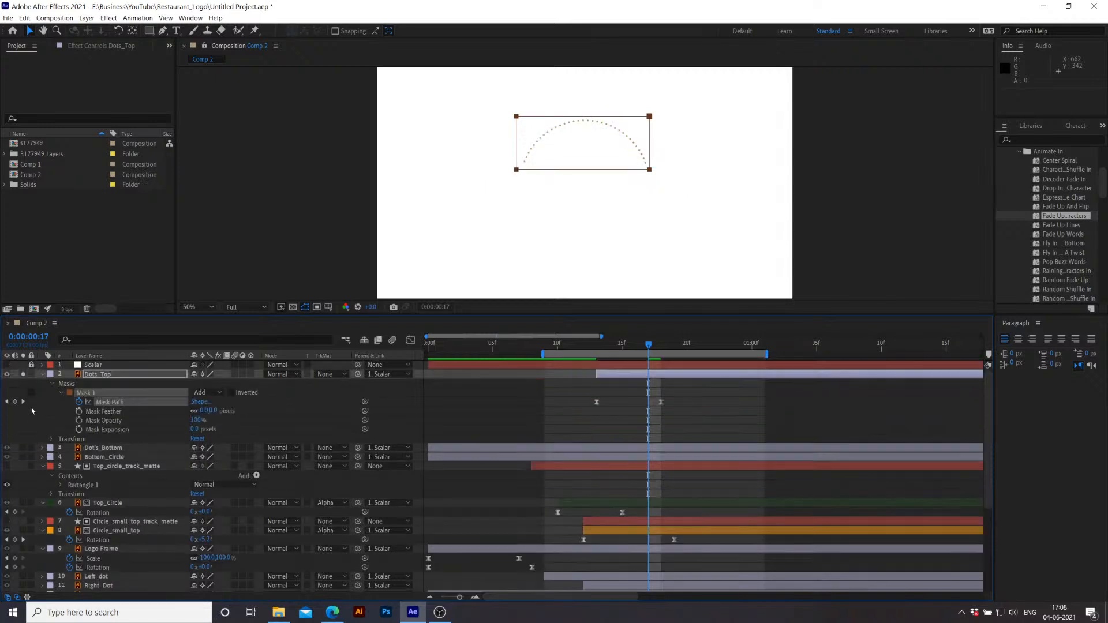
click(23, 374)
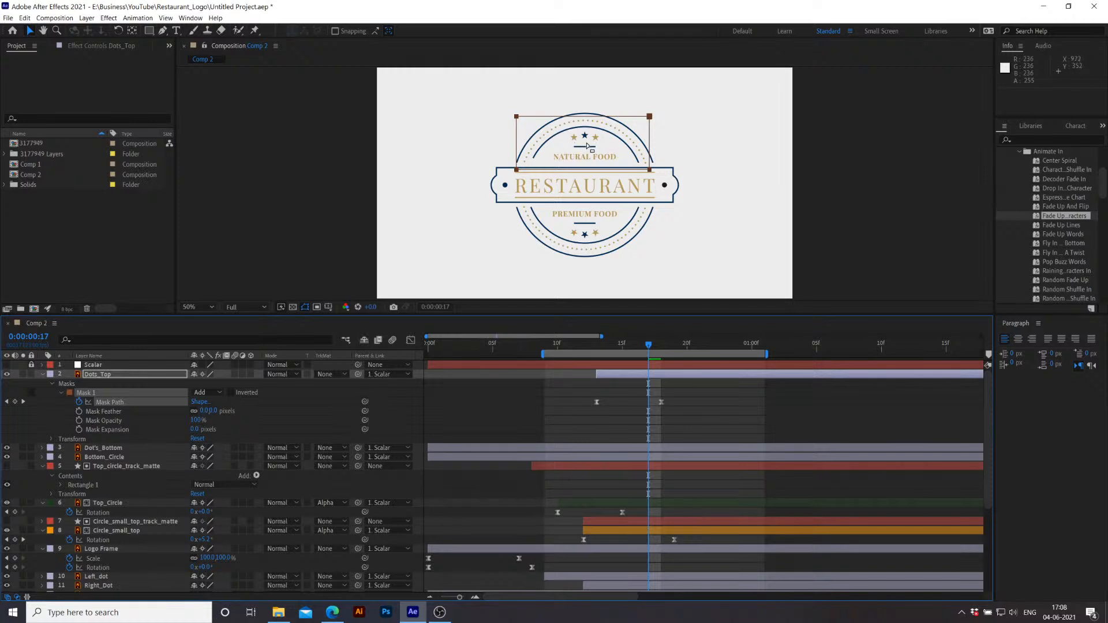
Step: Move the Top_Star layer below the other two top star layers and toggle star visibility to identify which layer is which
scroll(138, 486, down, 5)
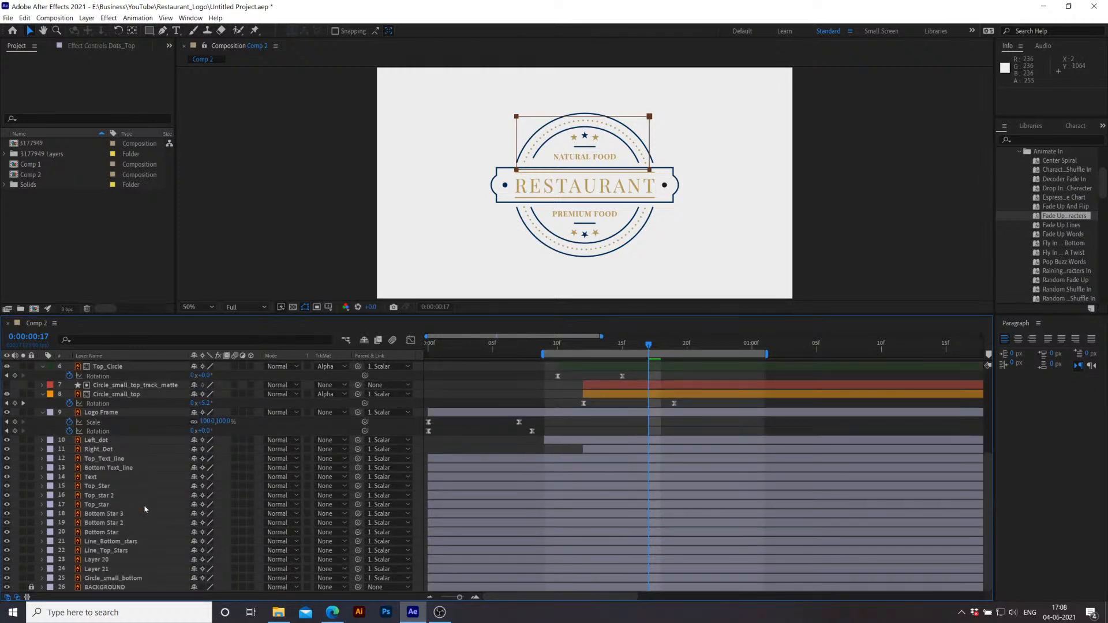
click(97, 487)
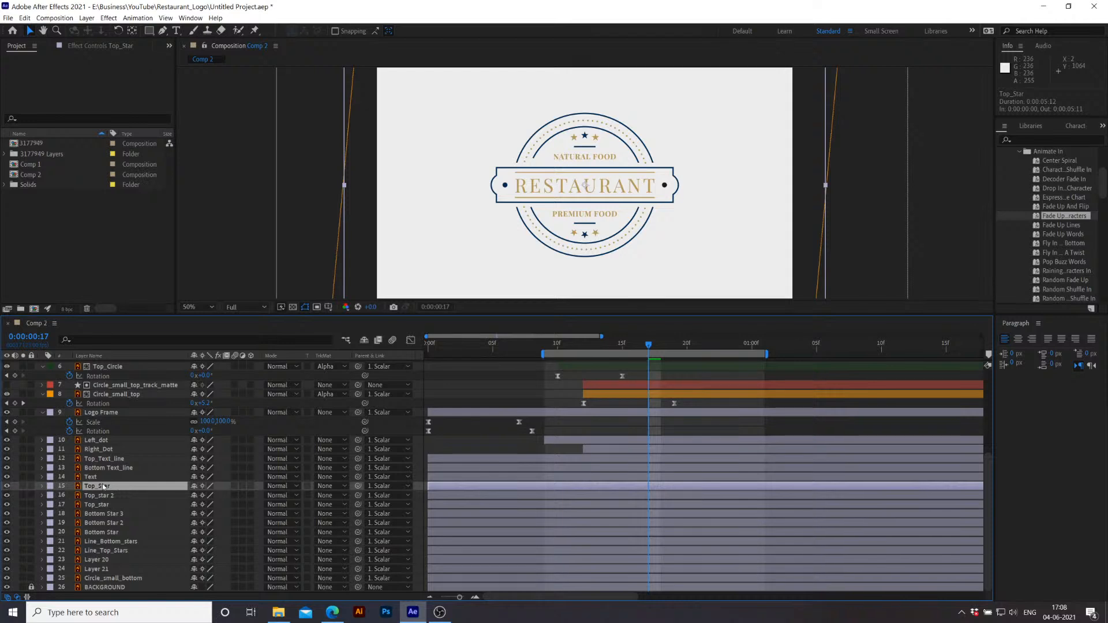
drag(97, 487, 89, 508)
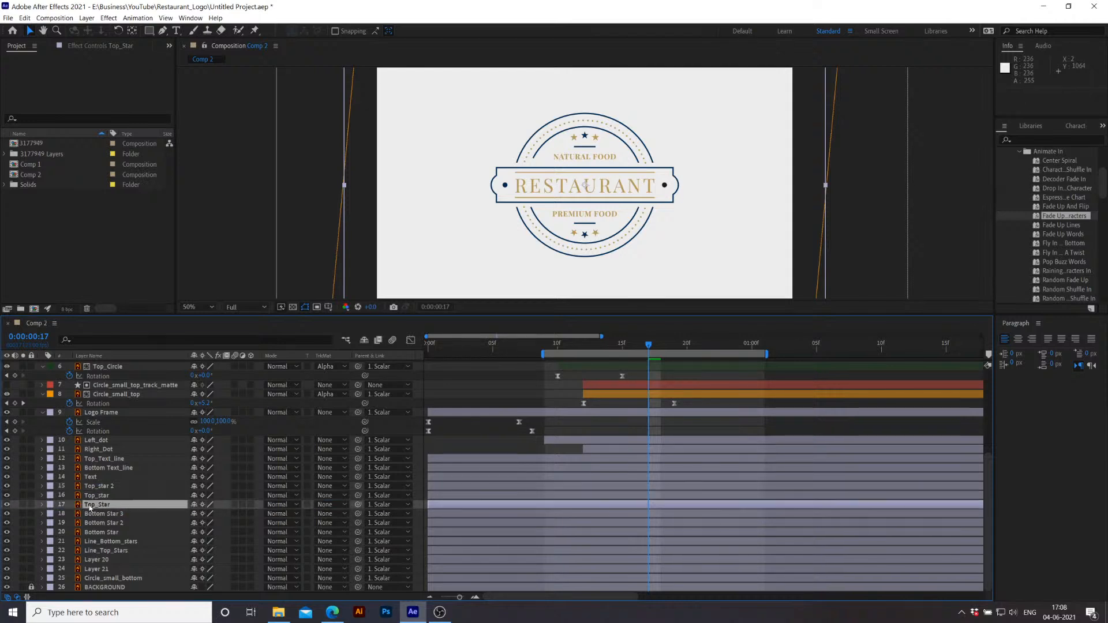
click(99, 496)
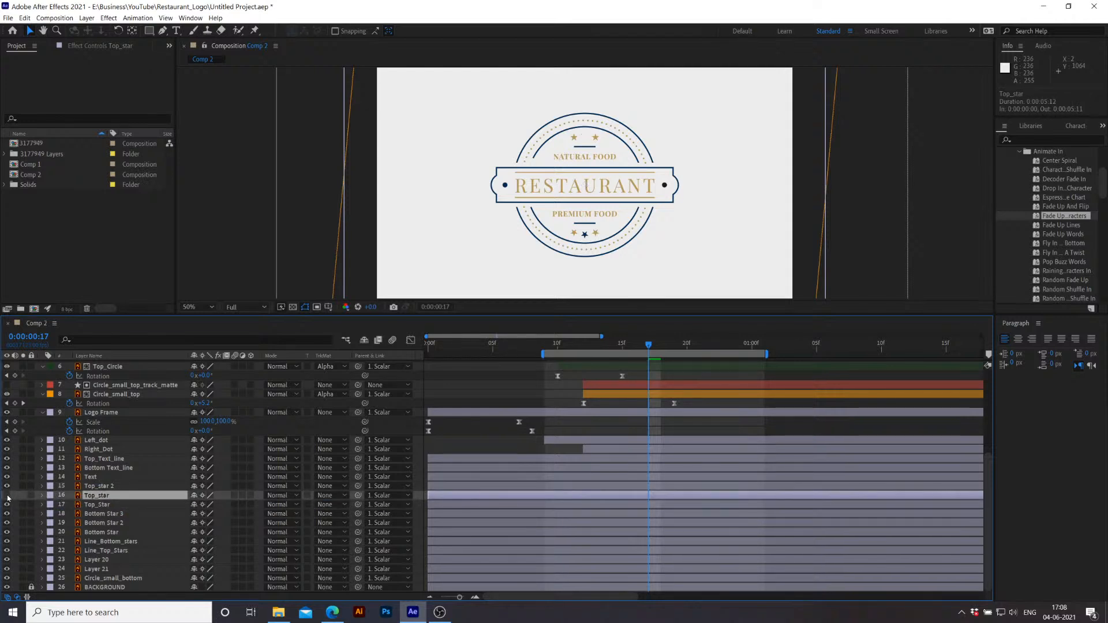
click(110, 488)
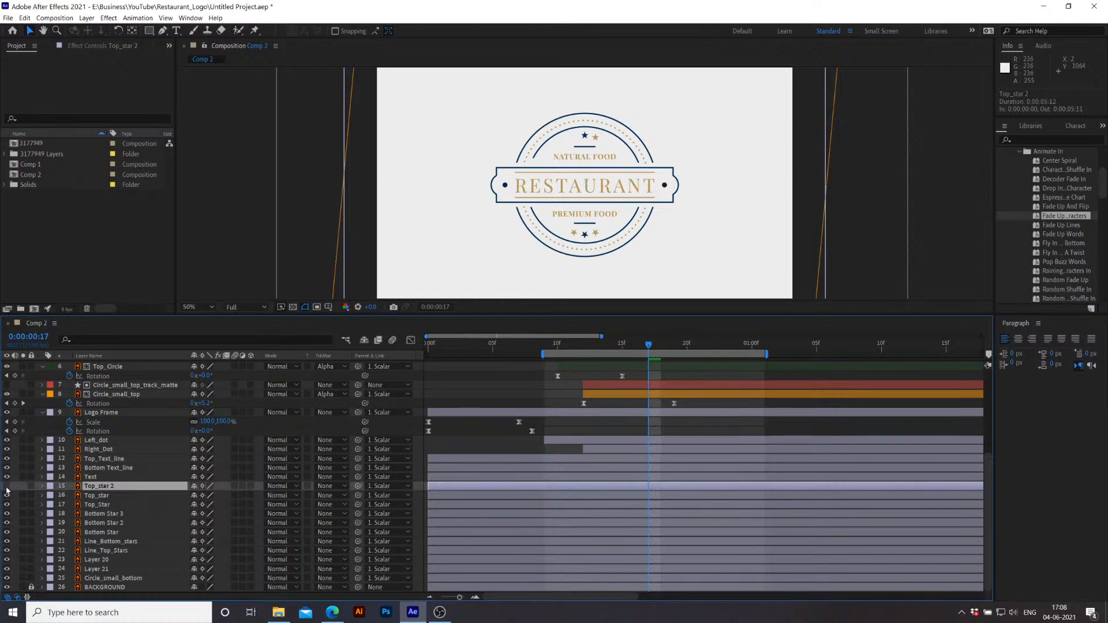
shift+click(127, 503)
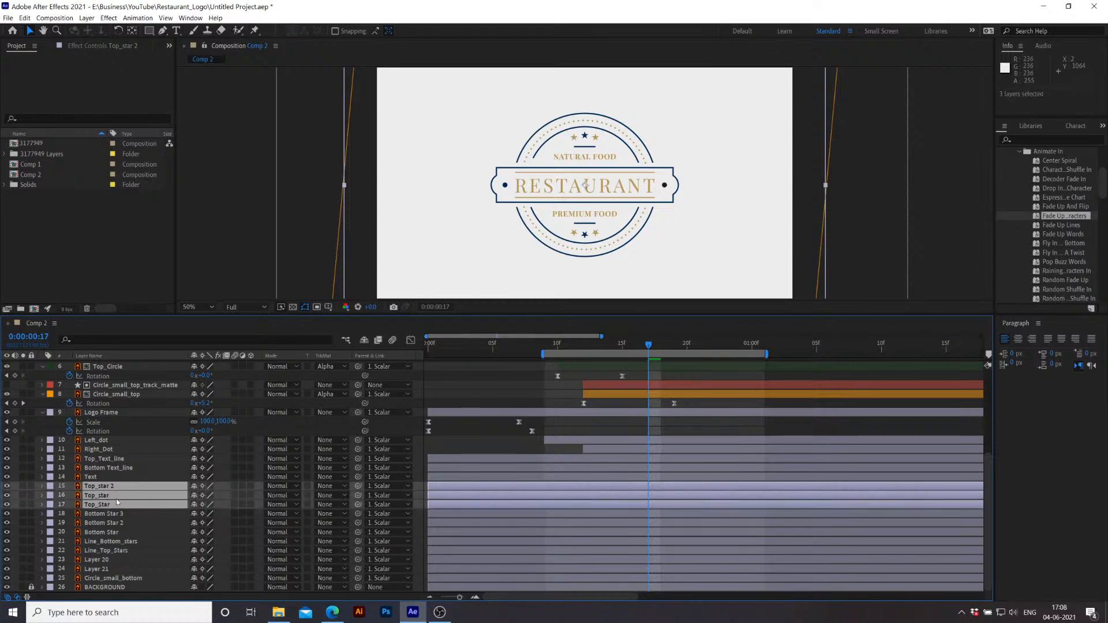
Step: Collapse the revealed keyframe properties on all the layers in Comp 2
scroll(109, 505, up, 5)
scroll(118, 530, down, 5)
key(ctrl+a)
scroll(124, 490, up, 2)
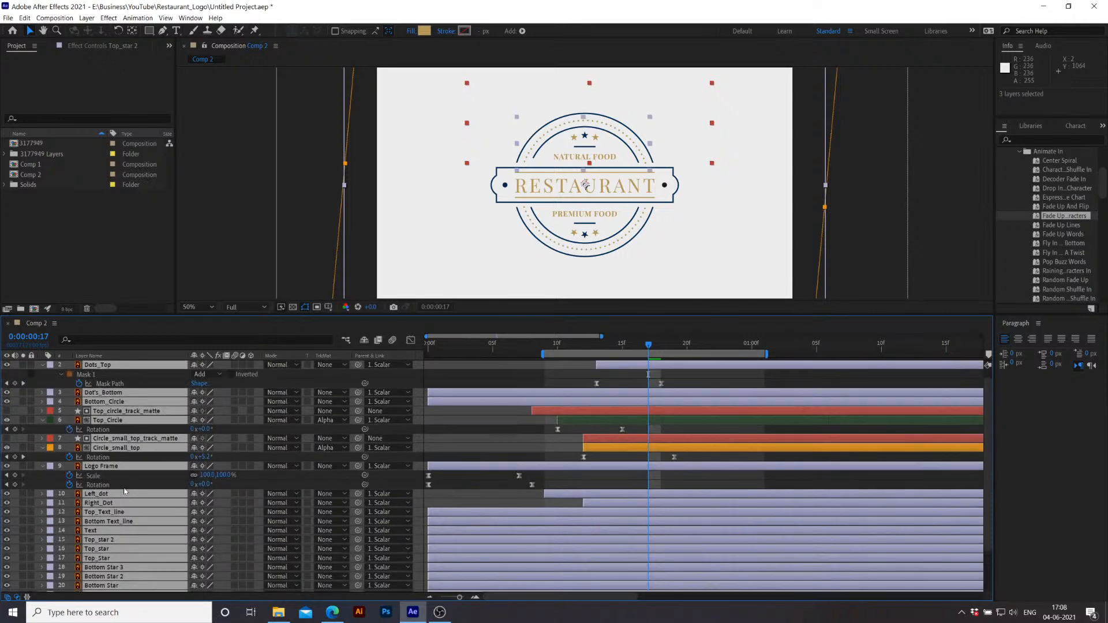
key(u)
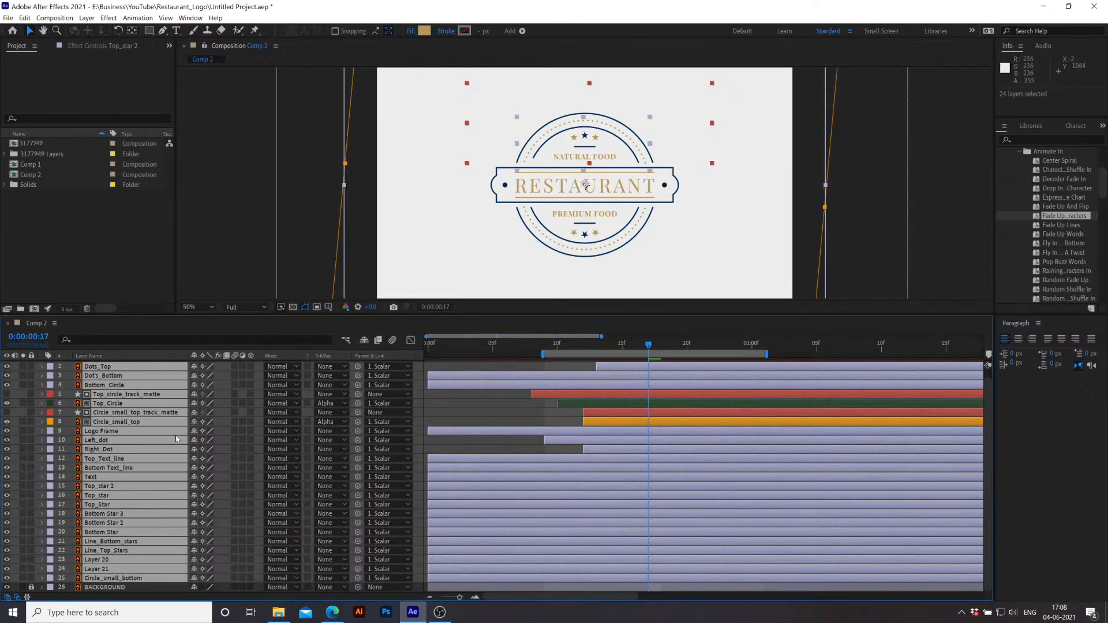
click(454, 415)
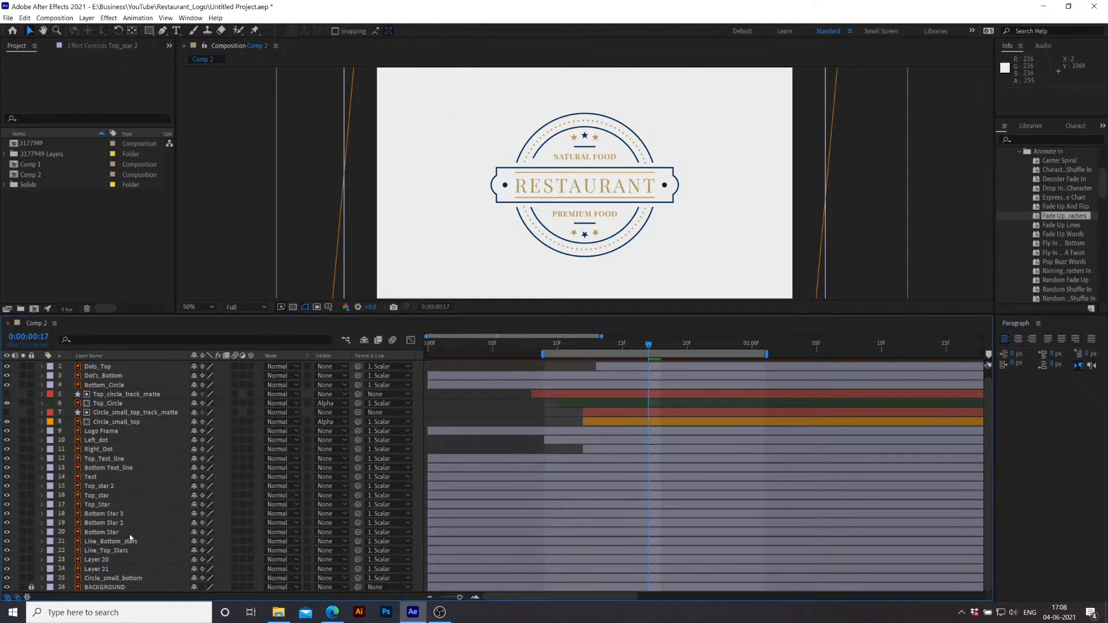
Step: Move Top_star 2, Top_star and Top_Star together directly beneath Dots_Top in the layer order
click(106, 504)
shift+click(108, 488)
drag(109, 488, 158, 378)
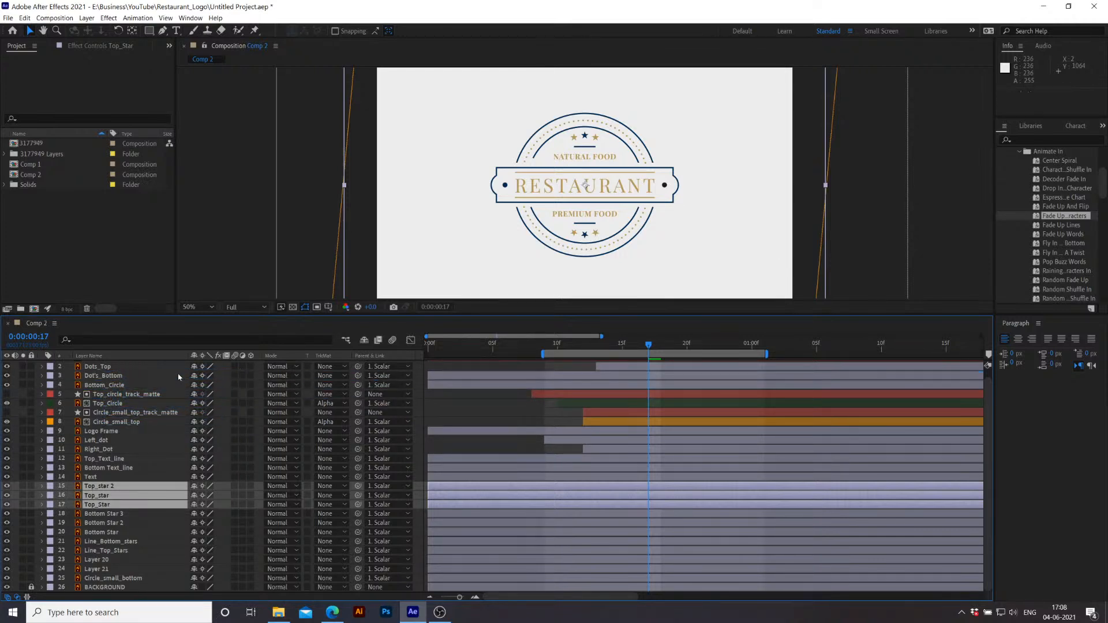
click(698, 514)
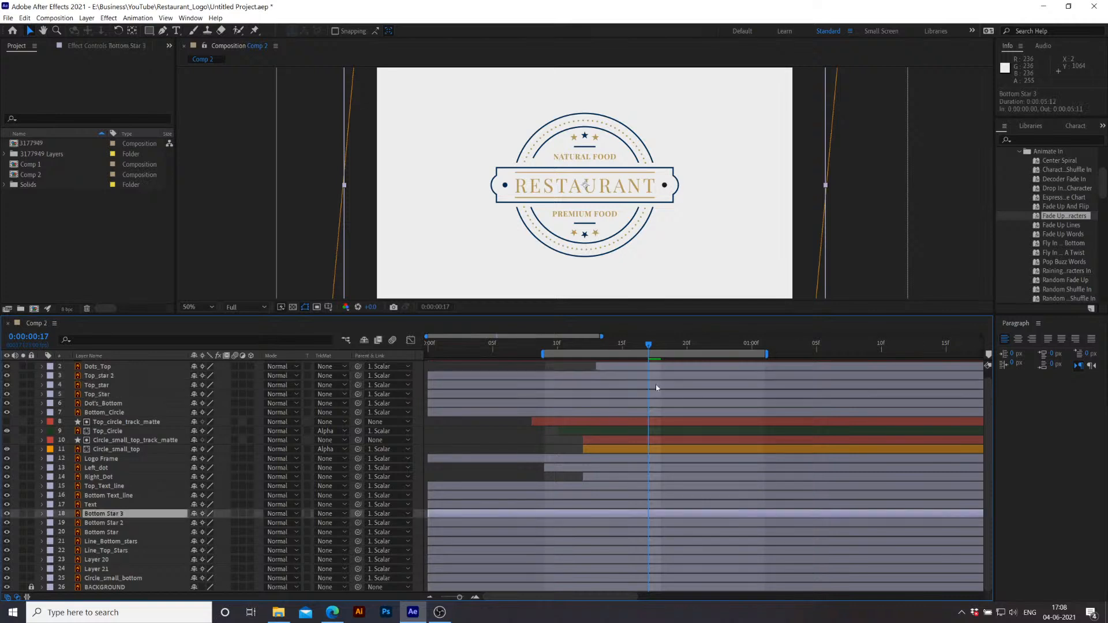
Step: Set the label color of the three top star layers to Yellow
click(626, 377)
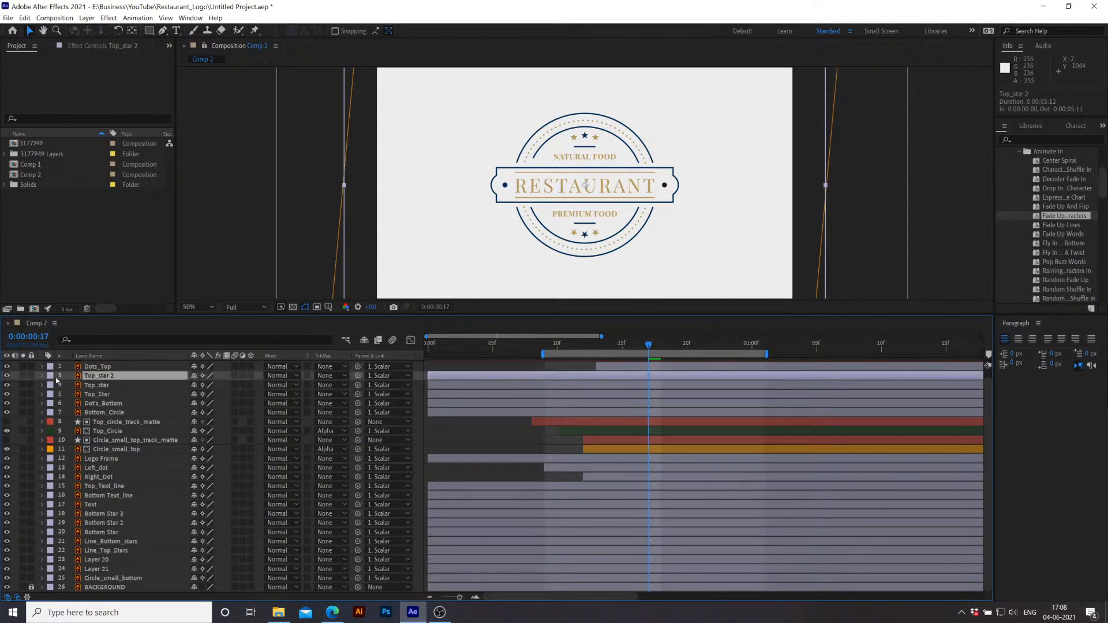
shift+click(98, 394)
click(51, 375)
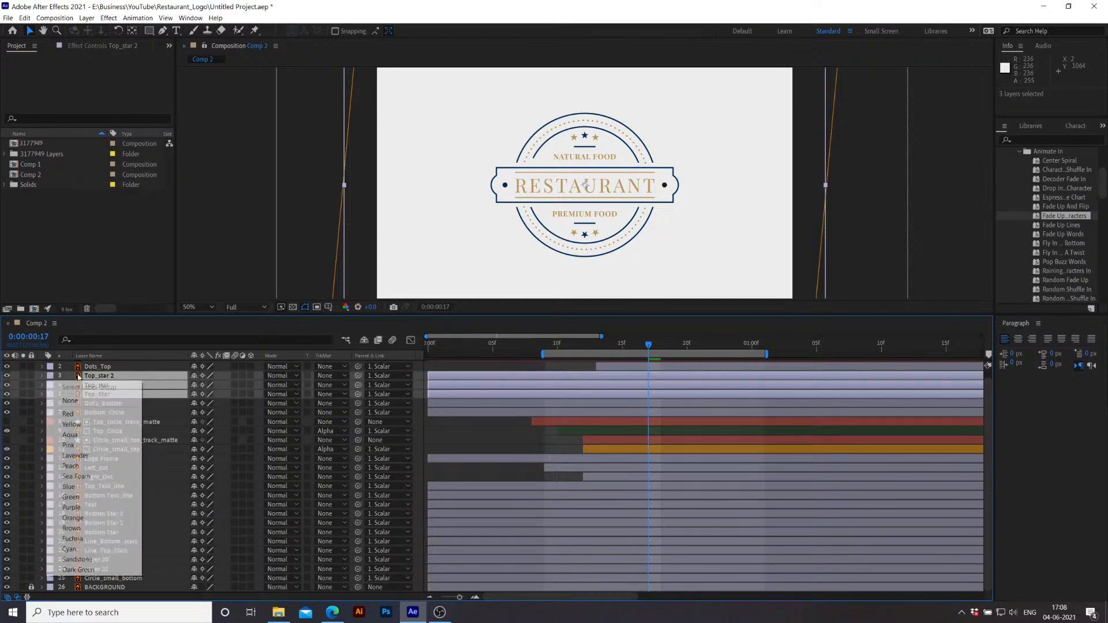
click(72, 424)
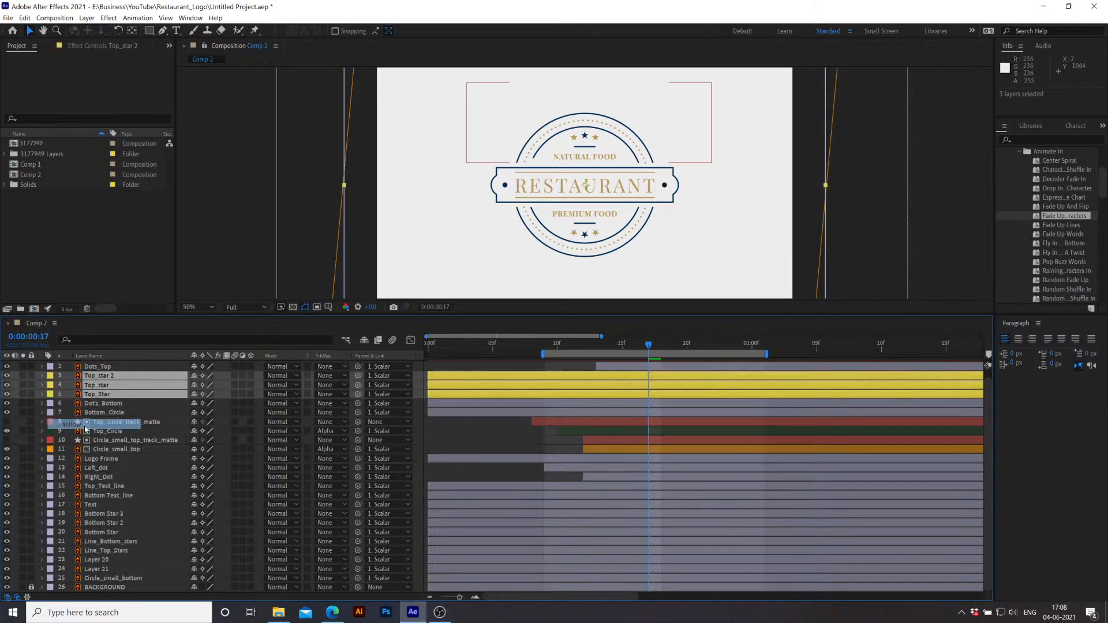
Step: Shift the three top star layers to start at frame 15 and reveal the Mask Path keyframes of Dots_Top
drag(538, 381, 734, 380)
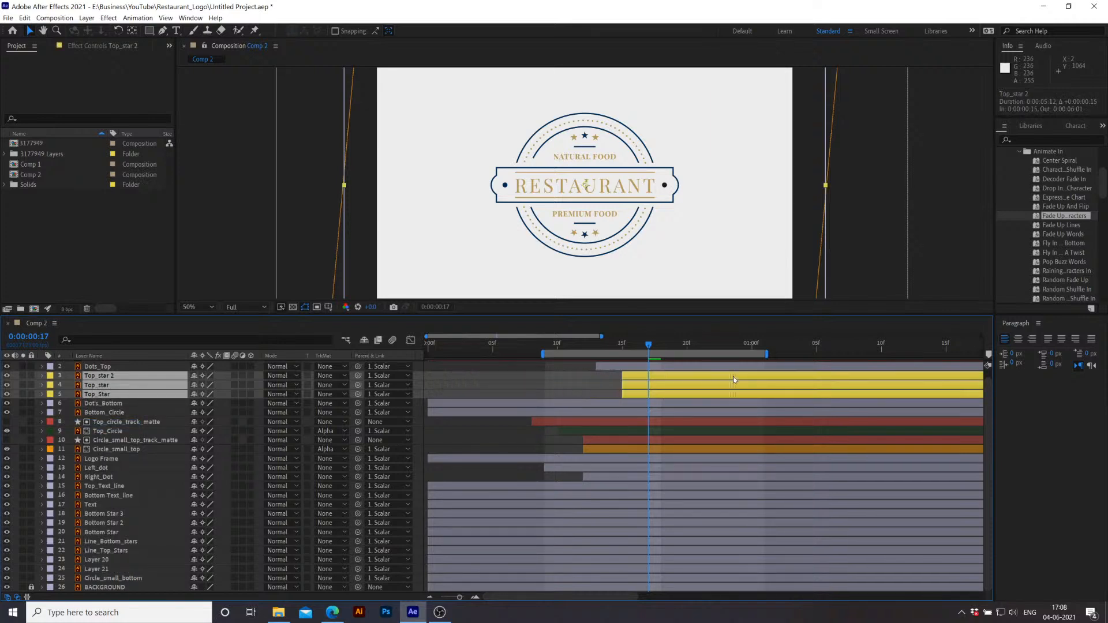
click(619, 368)
key(m)
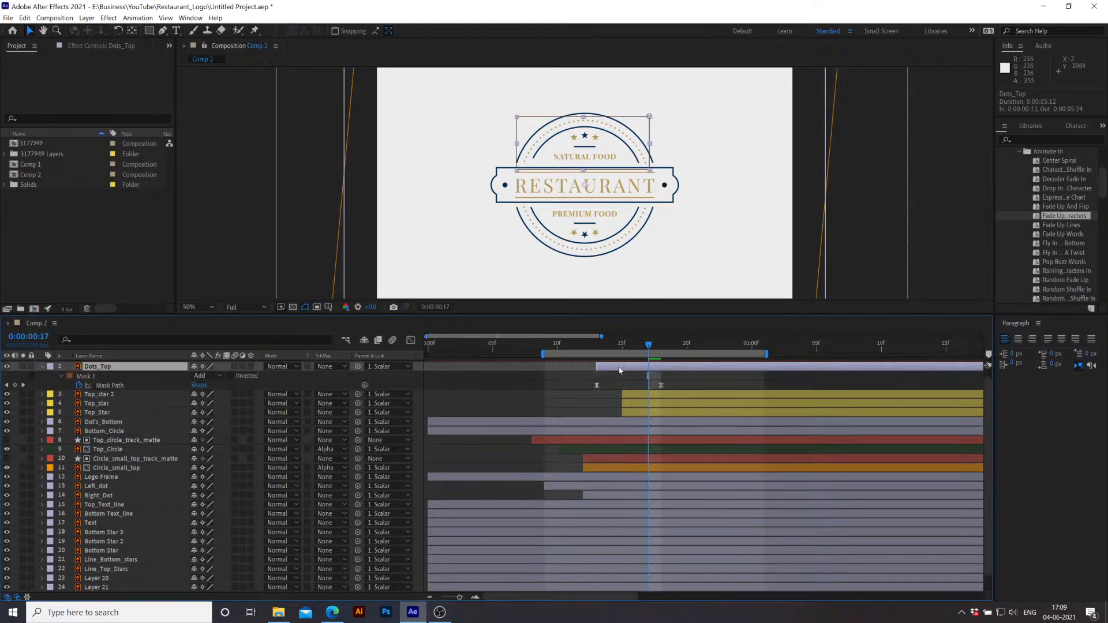
click(661, 398)
Step: Switch to the browser to check the live stream's analytics in YouTube Studio, and return to After Effects
click(337, 616)
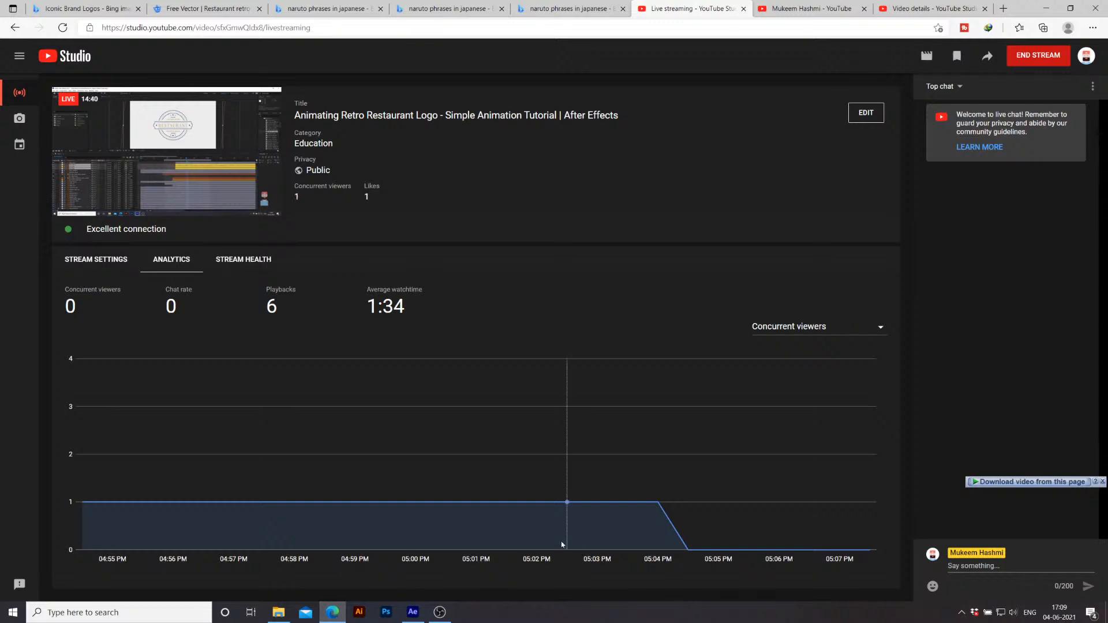
click(1044, 8)
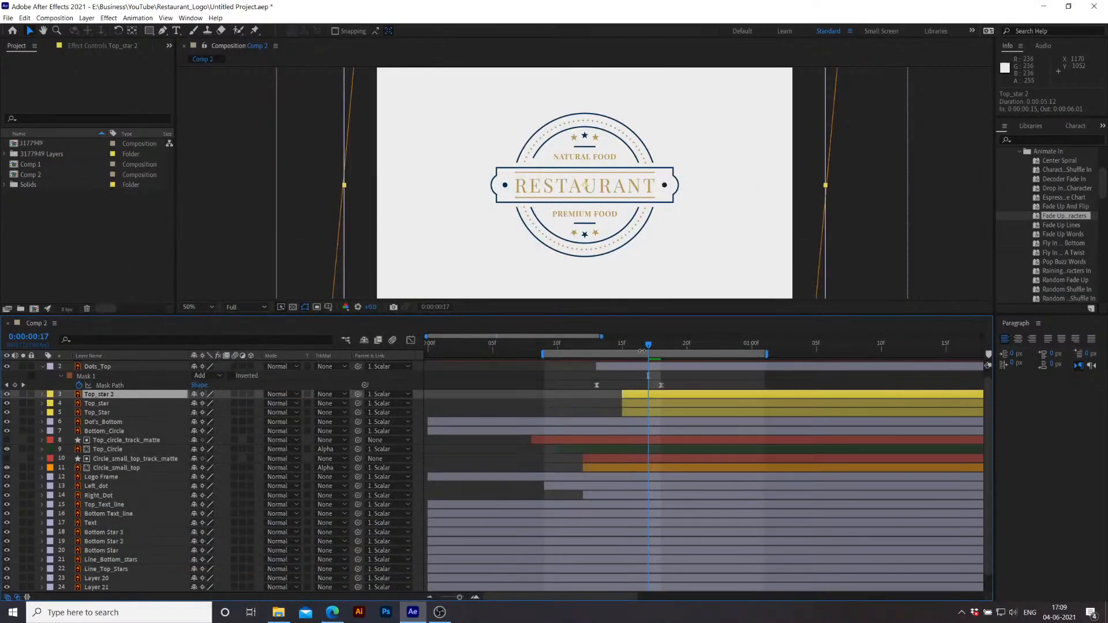
Step: Shift the three top star layers to start at frame 18, aligned with the last Dots_Top mask keyframe
shift+click(642, 413)
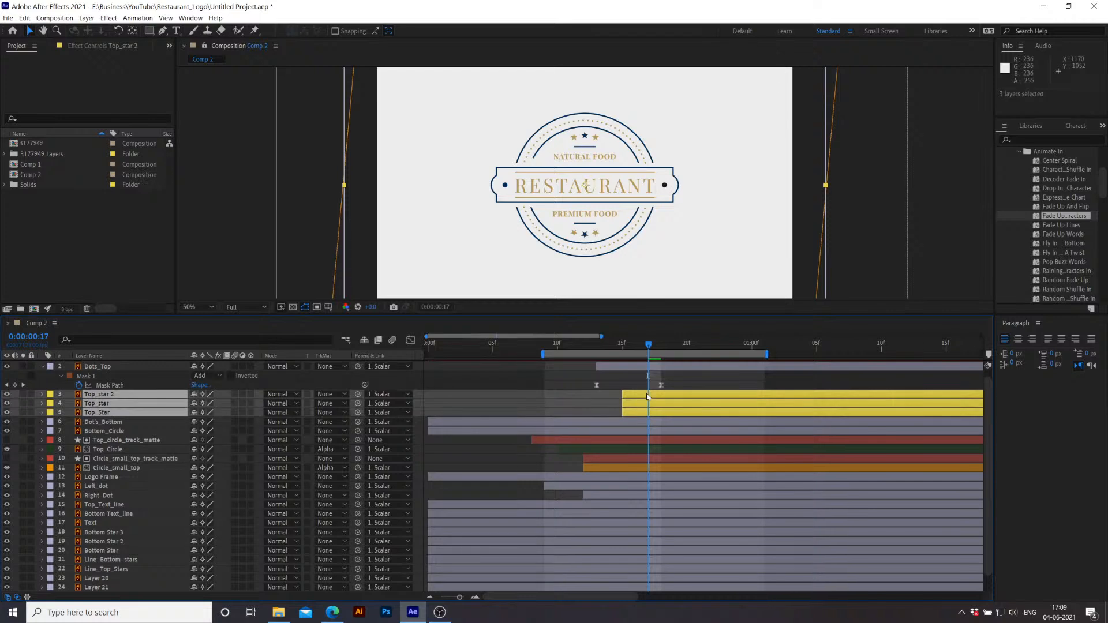
drag(648, 397, 679, 395)
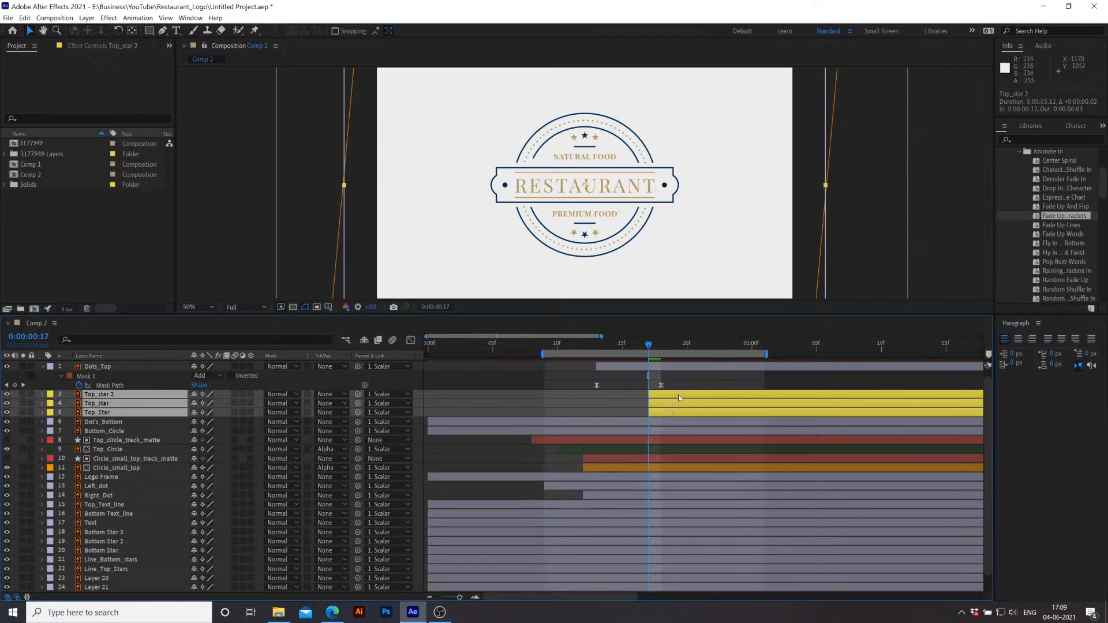
click(662, 348)
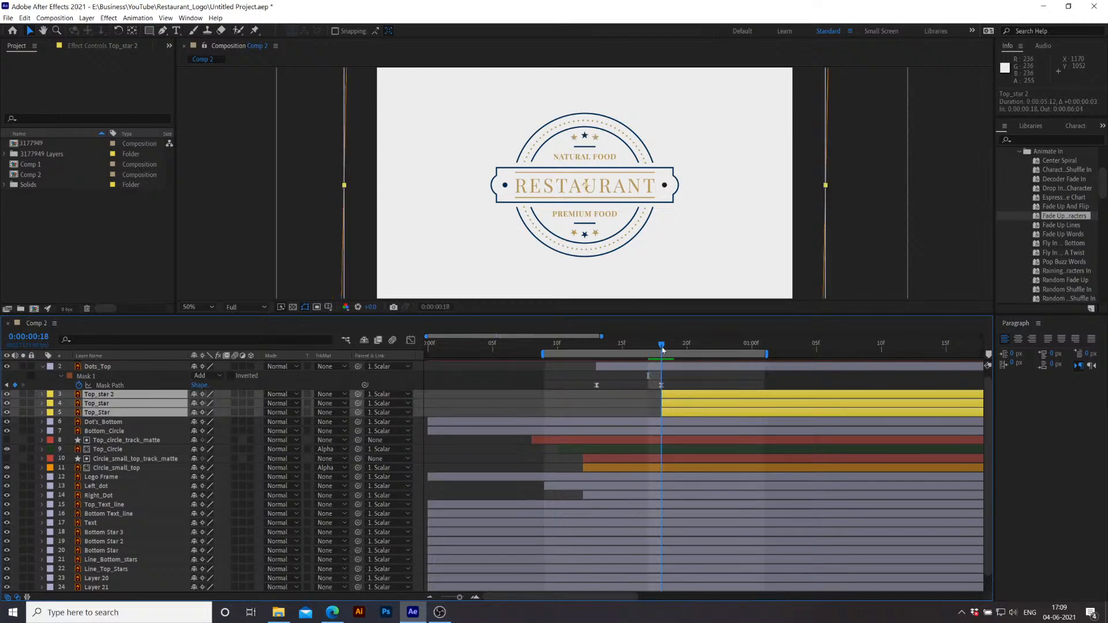
click(686, 381)
Step: Identify the star shown by Top_Star, and move the anchor point of Top_star 2 onto the left gold star above NATURAL FOOD
click(680, 414)
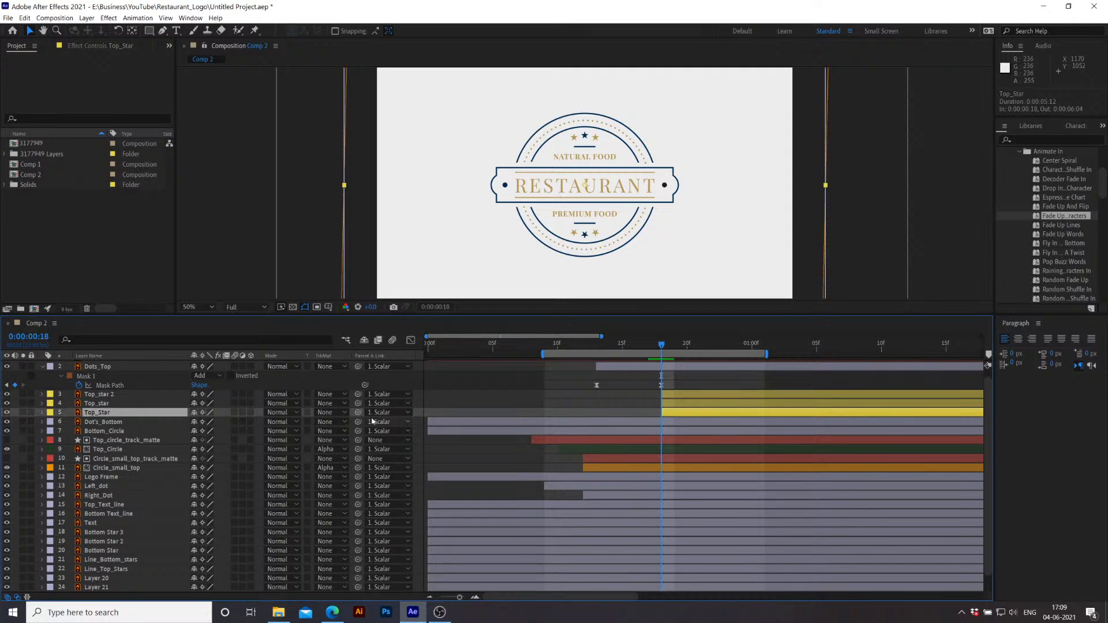
click(7, 413)
click(7, 413)
click(686, 396)
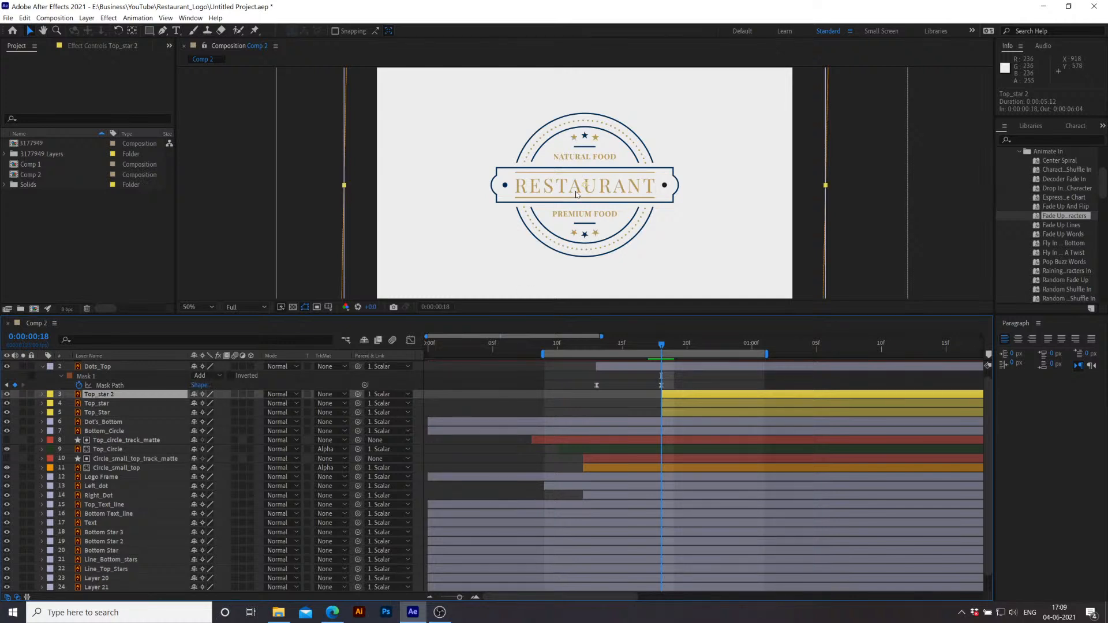
key(z)
click(635, 234)
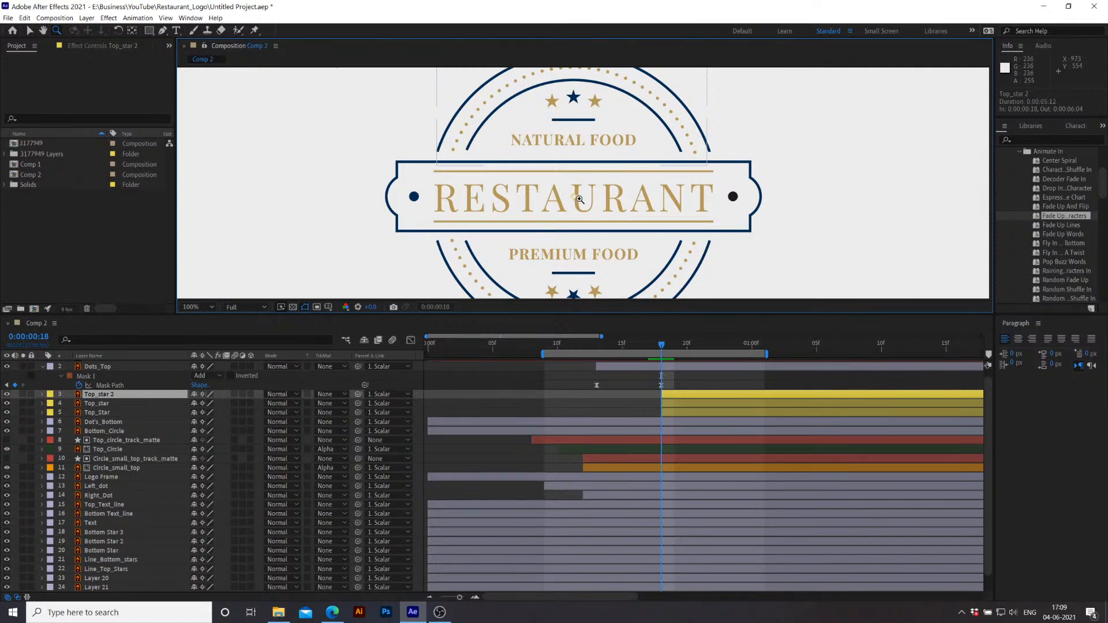
key(v)
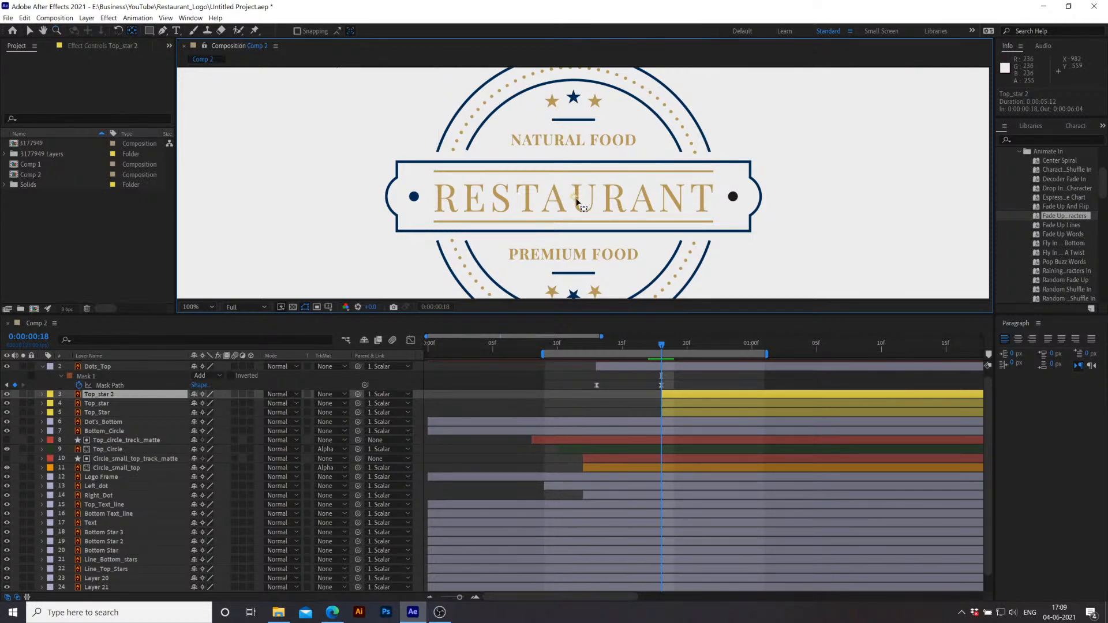
drag(574, 192, 552, 104)
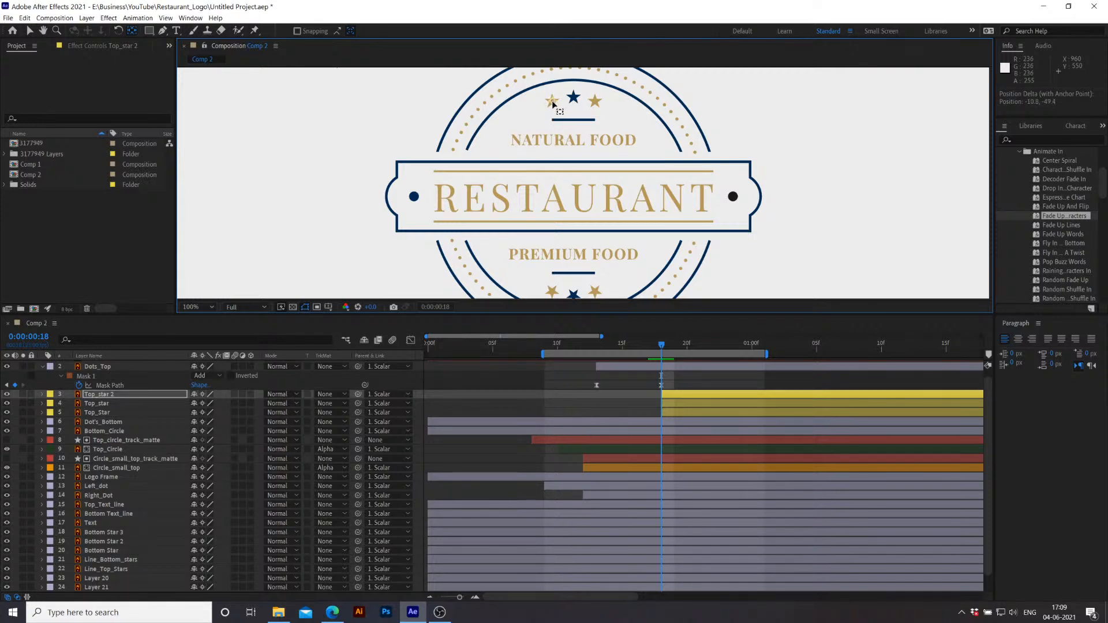
Step: Move the anchor point of Top_star onto the middle blue star and that of Top_Star onto the right gold star
click(102, 404)
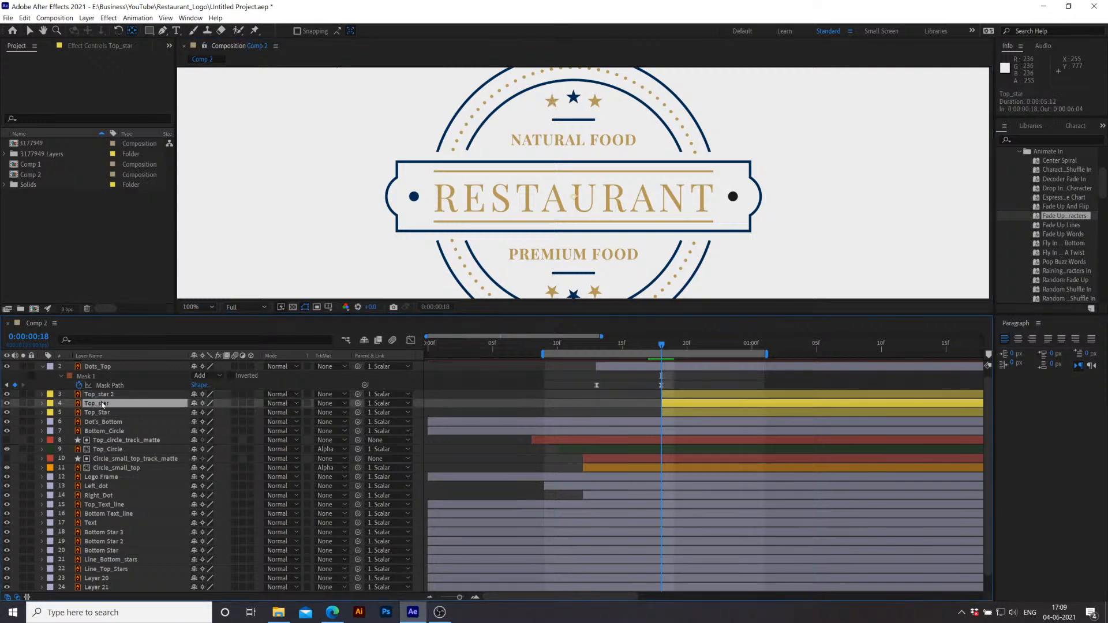
click(7, 403)
click(7, 404)
drag(575, 199, 573, 100)
click(97, 413)
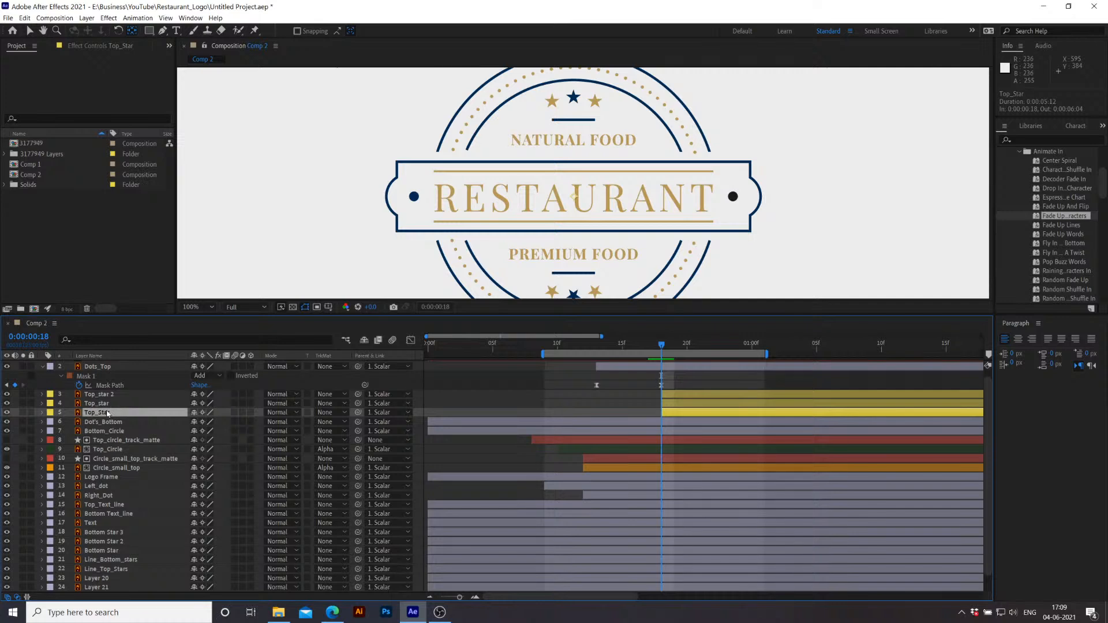
drag(576, 195, 596, 102)
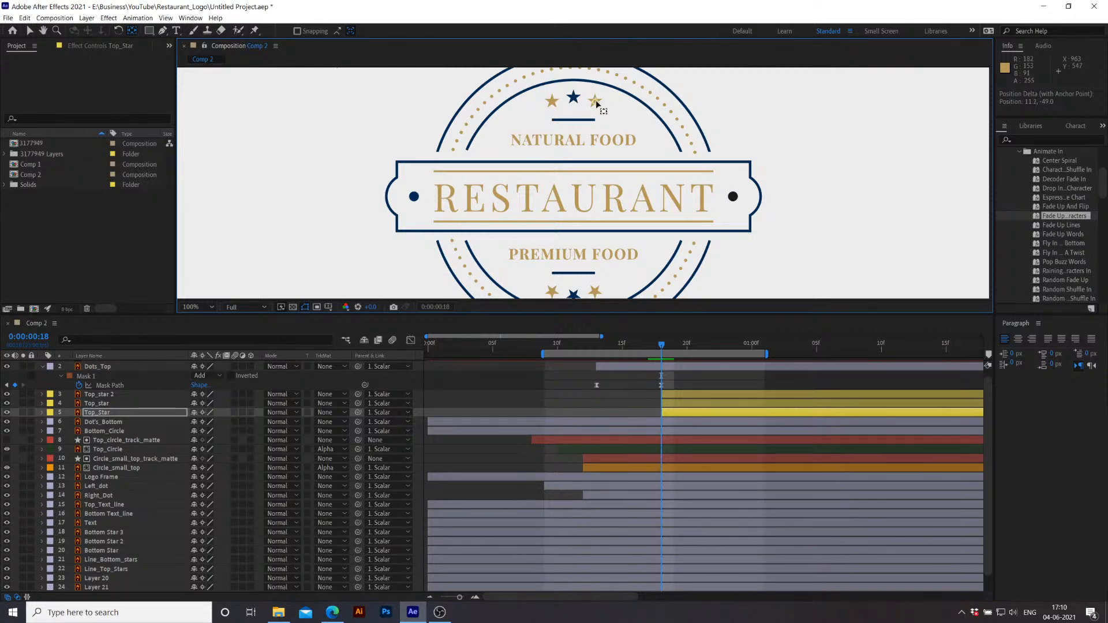
Step: Reveal the Scale property of all three top star layers at once using the Selection tool
click(680, 393)
click(29, 31)
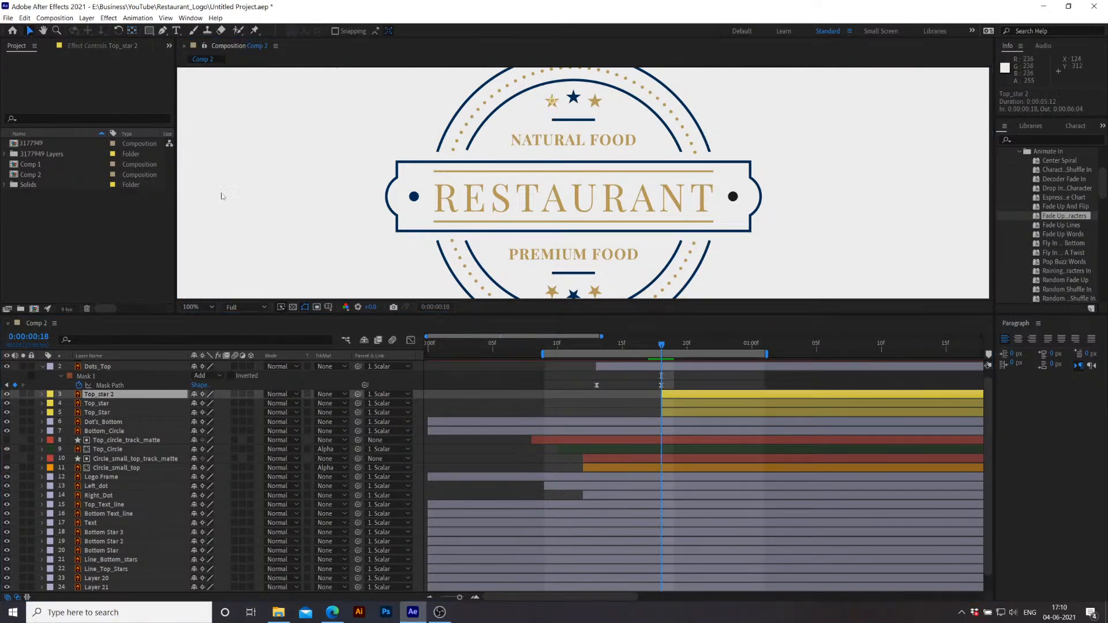
drag(673, 415, 437, 378)
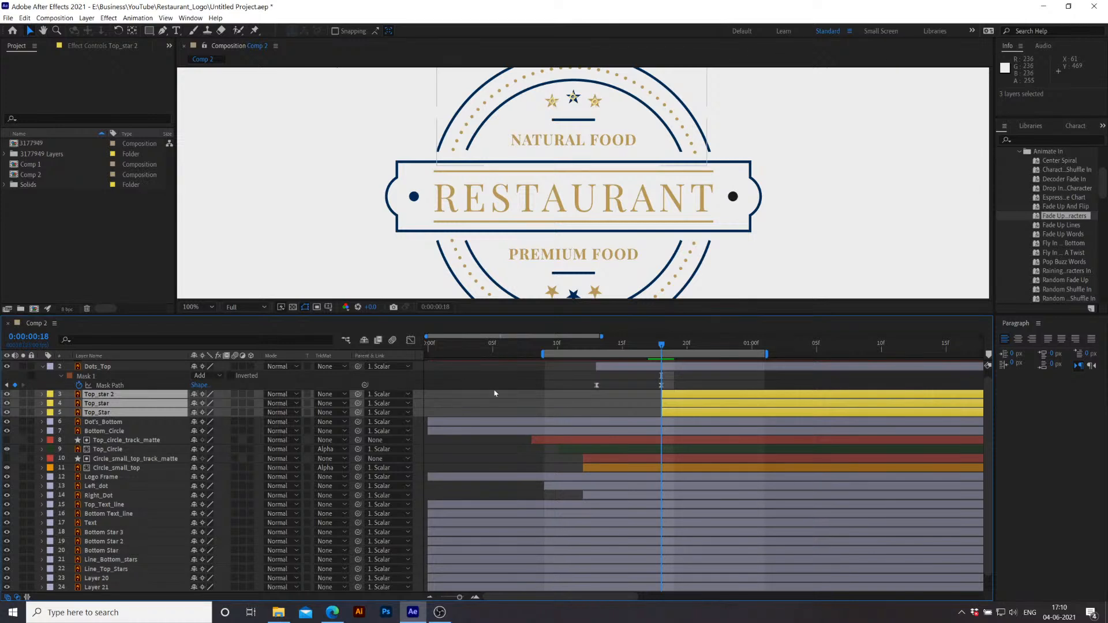
key(s)
Step: Undo the last anchor point move on Top_Star and collapse the three top star layers
key(ctrl+z)
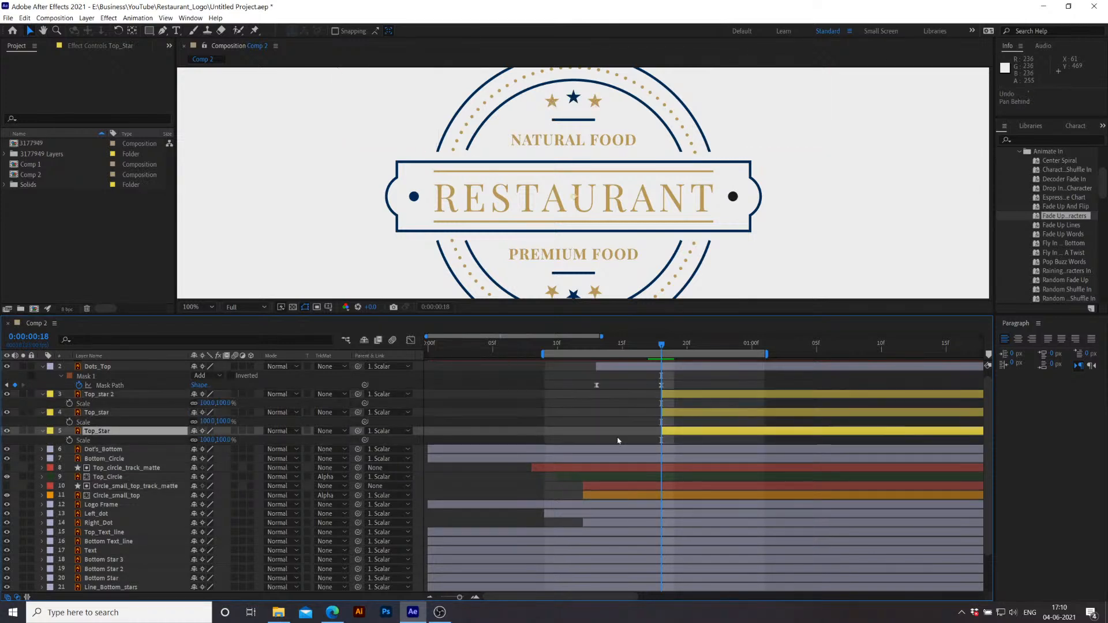
click(43, 395)
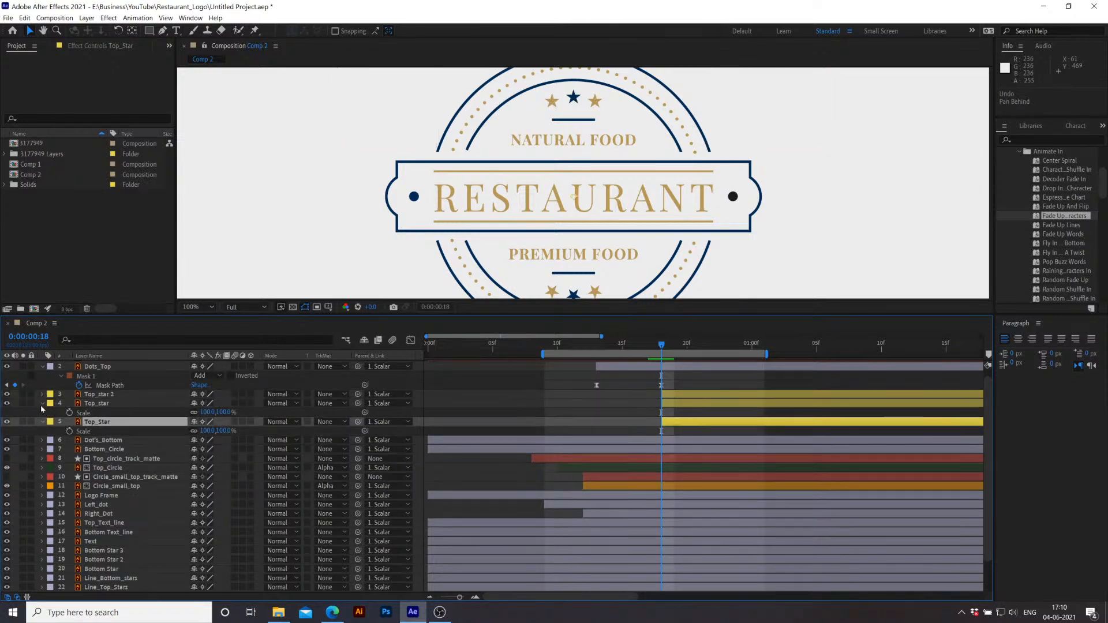
click(42, 403)
click(43, 412)
Step: Keyframe the Scale of Top_star 2 to grow from 0% at 0:00:00:18 to 100% at 0:00:00:23
click(110, 395)
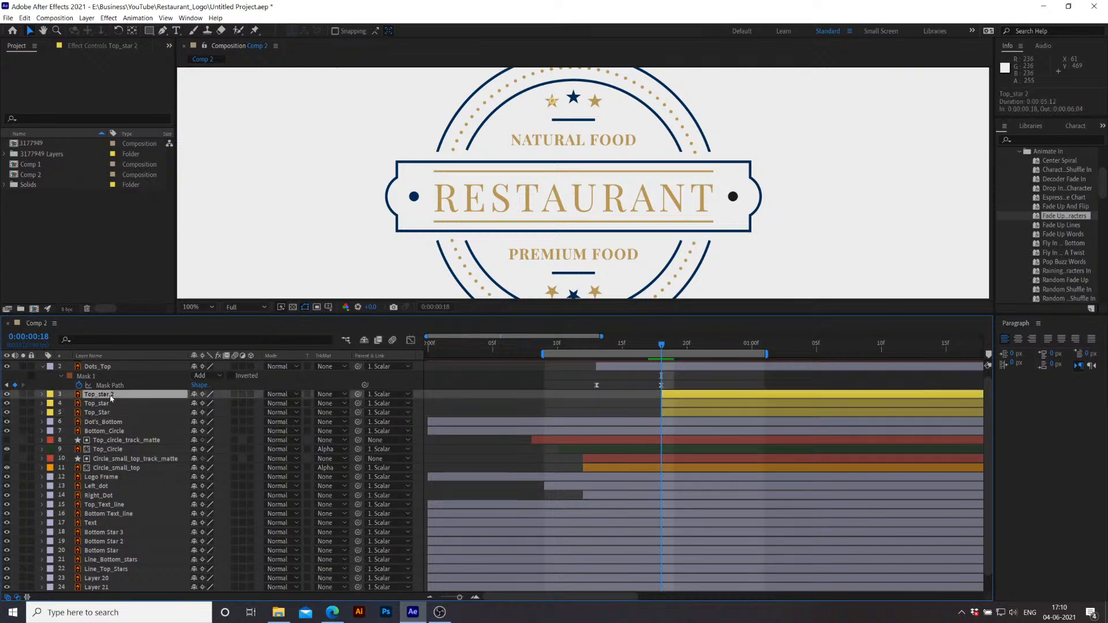
key(s)
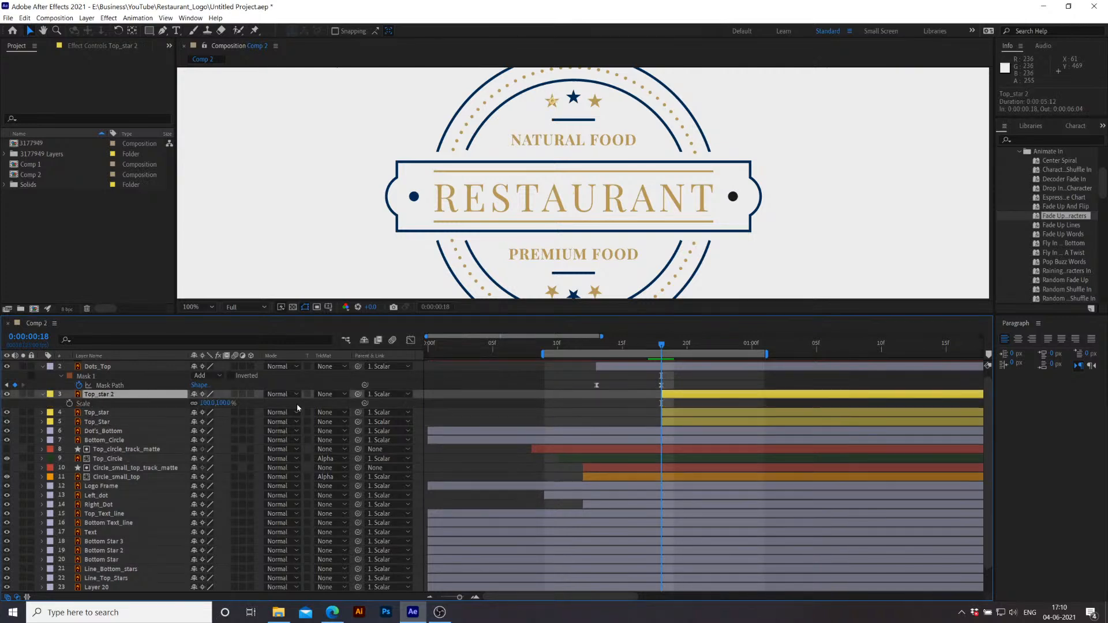
click(69, 404)
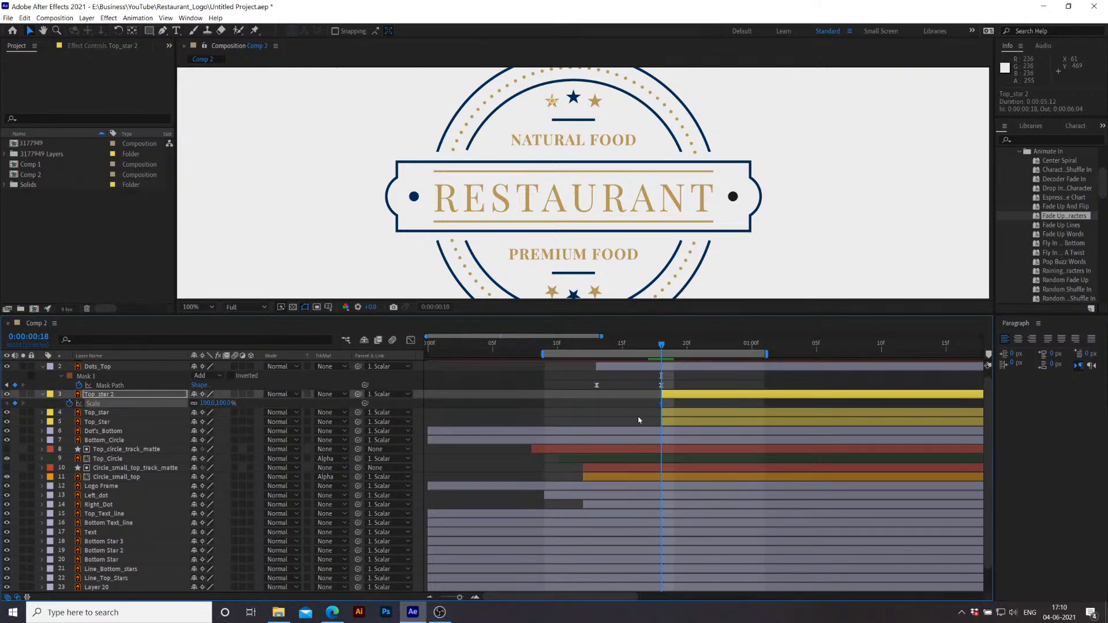
drag(664, 404, 725, 403)
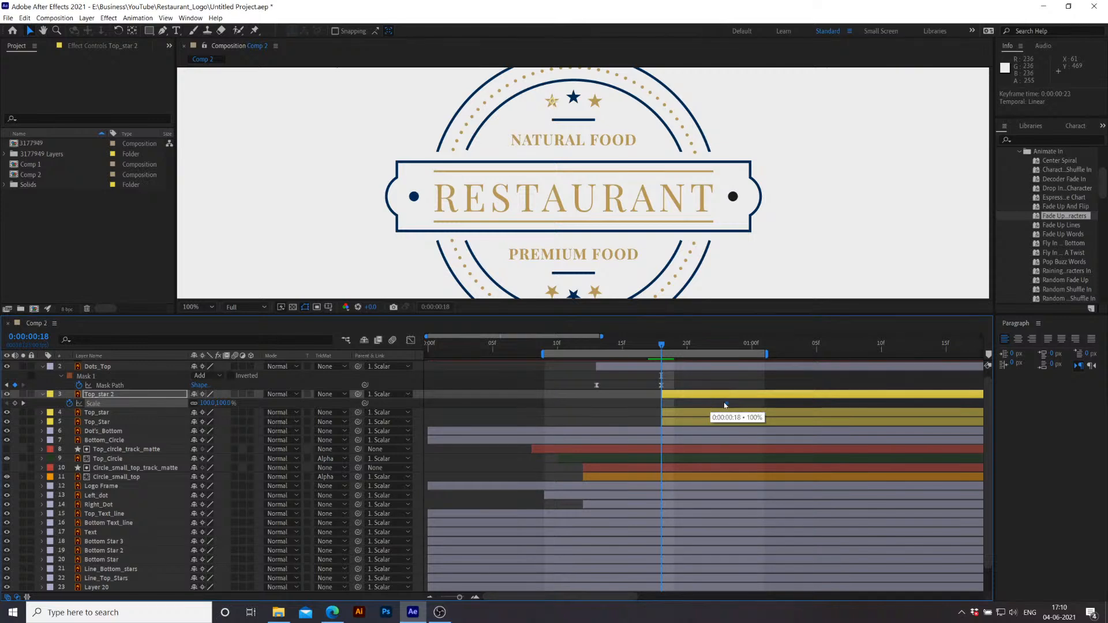
click(205, 404)
text(0)
key(Return)
Step: Preview the Top_star 2 scale animation and start the work area at 0:00:00:15
click(610, 344)
drag(620, 345, 650, 376)
key(space)
key(b)
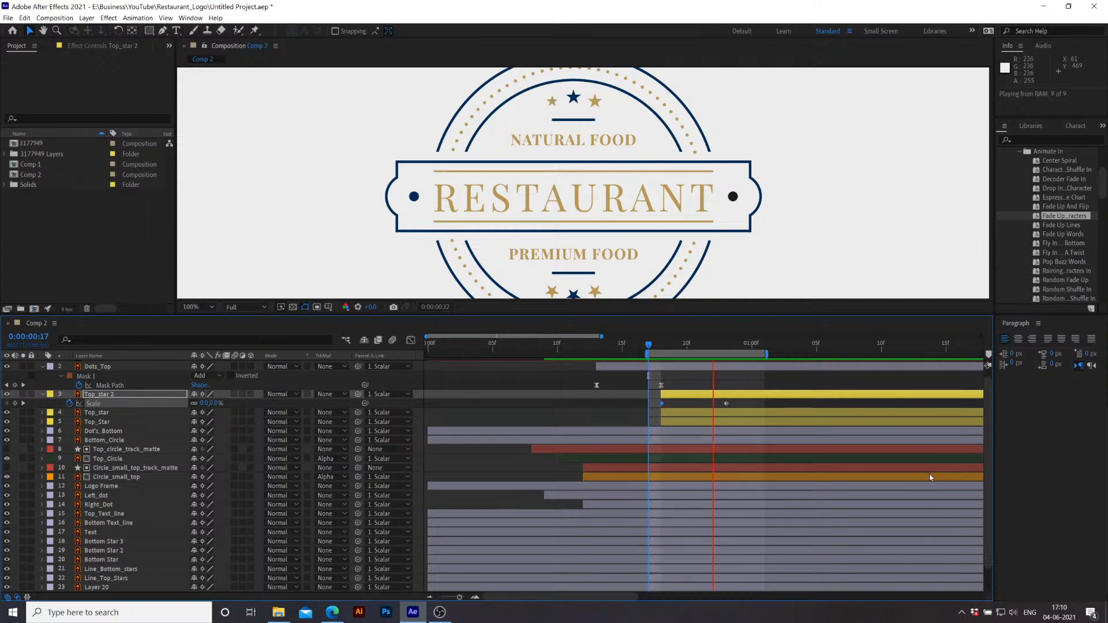
key(space)
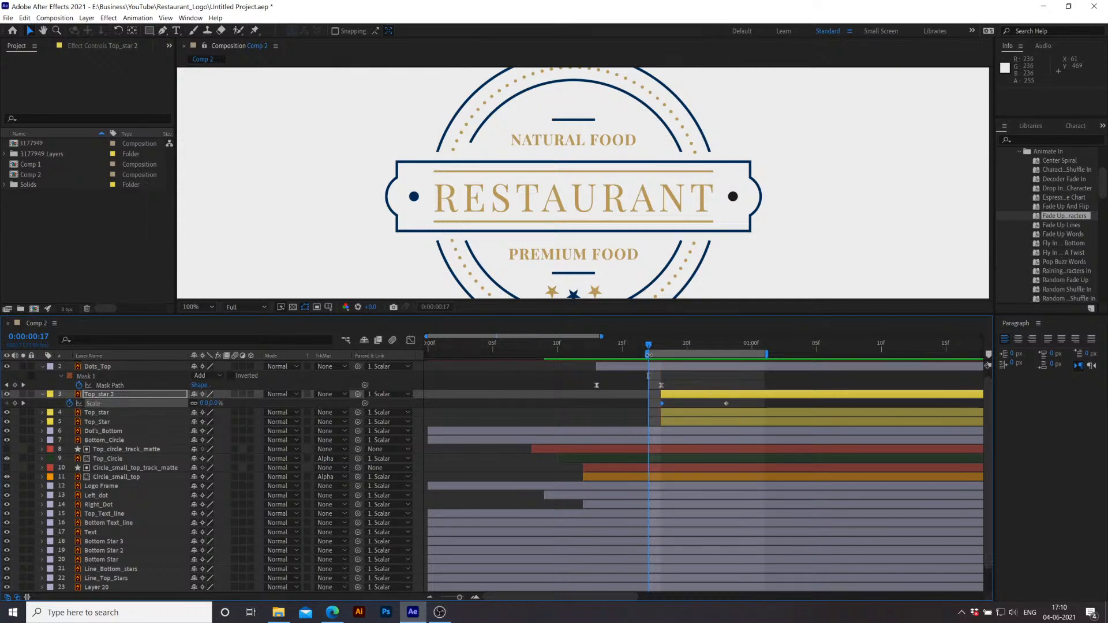
drag(649, 355, 618, 357)
click(673, 346)
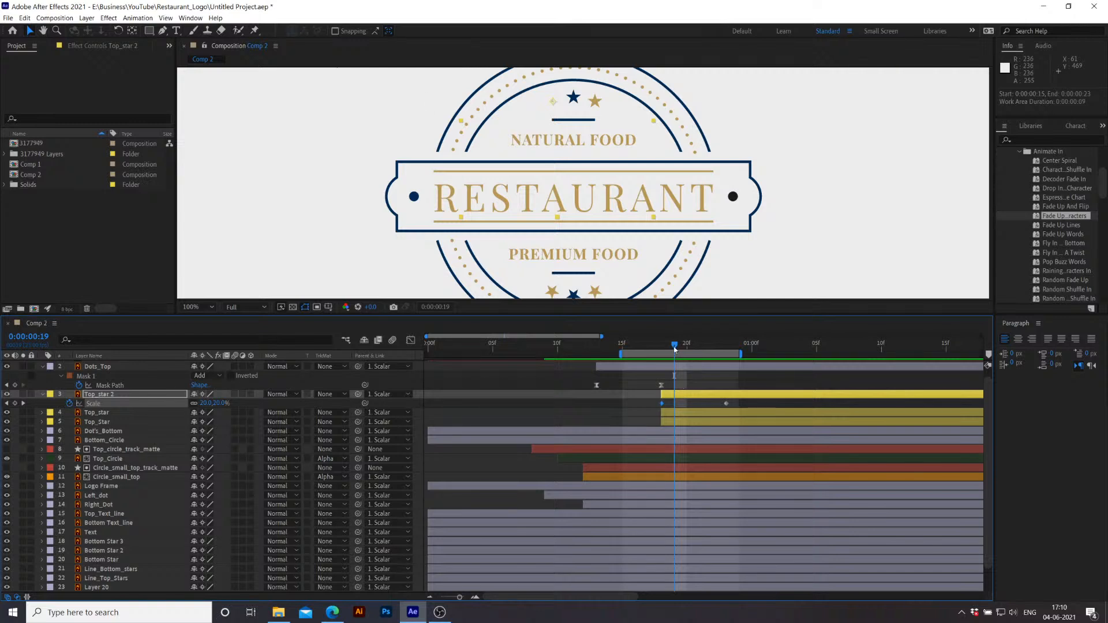
Step: Reveal the Rotation of Top_star 2 and place a 0° keyframe at 0:00:00:23
click(662, 348)
click(679, 398)
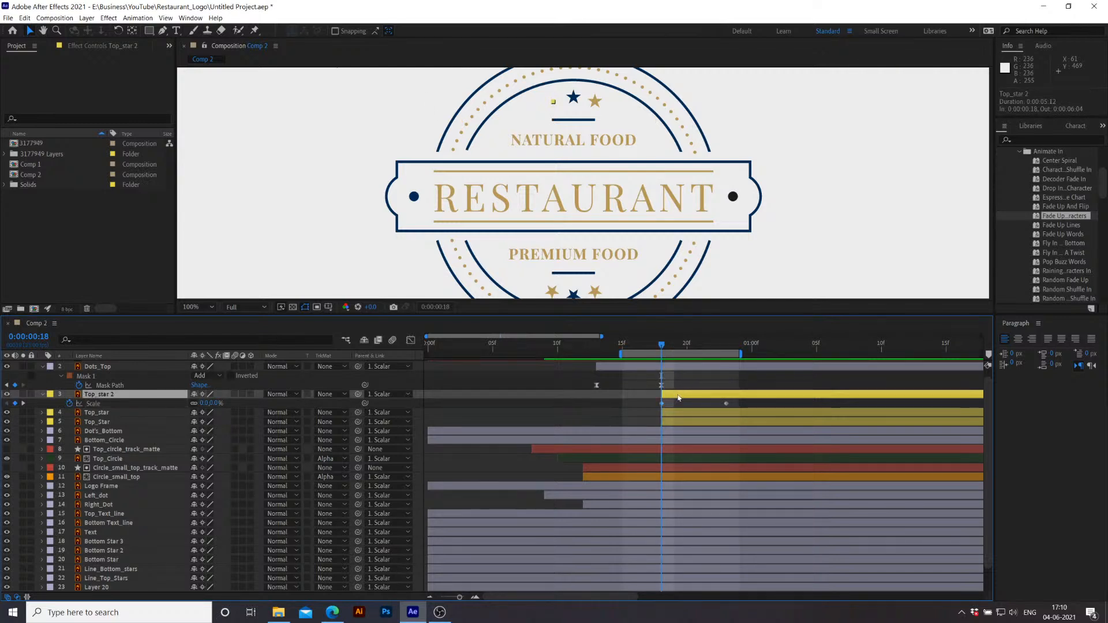
key(shift+r)
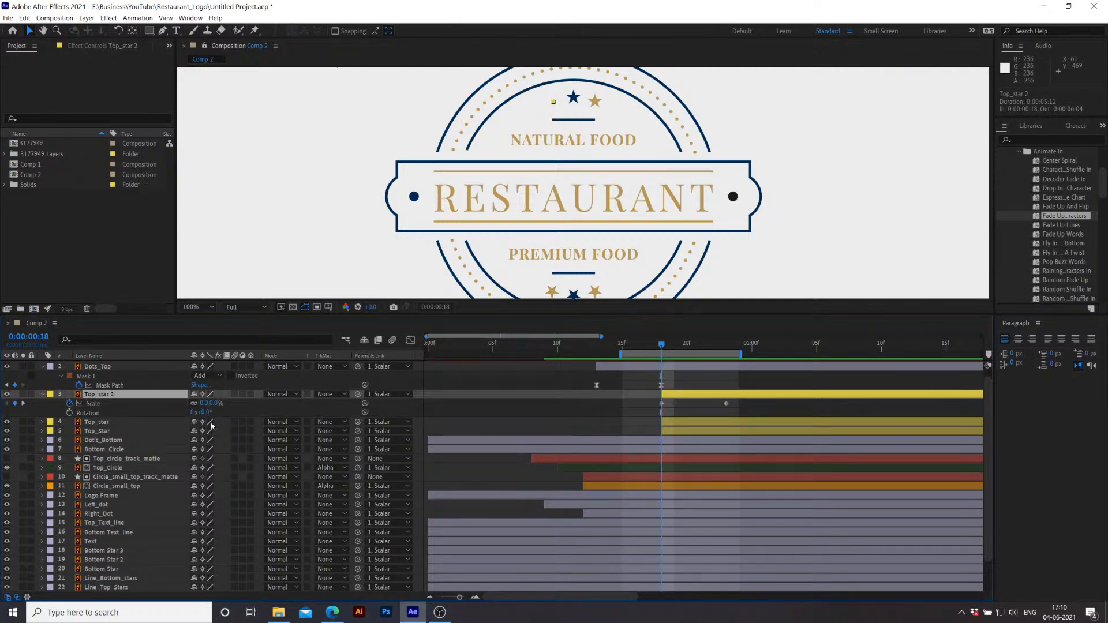
click(69, 412)
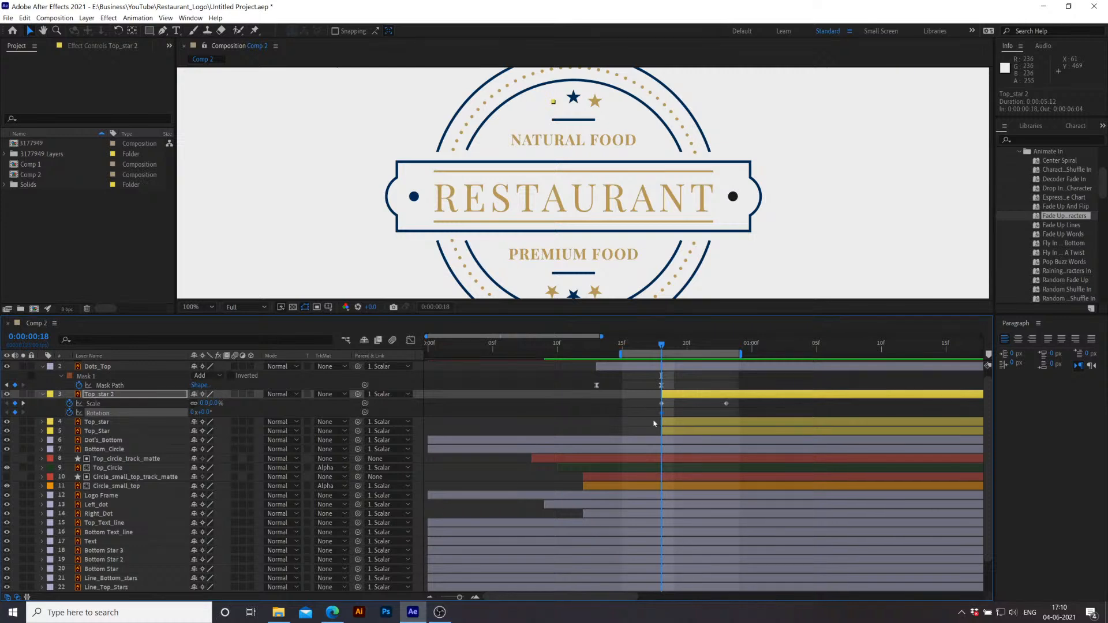
drag(662, 413, 726, 412)
Step: Try a start rotation of two full turns at 0:00:00:18 on Top_star 2, and undo it after previewing
drag(205, 412, 225, 413)
click(194, 412)
text(2)
key(Return)
click(209, 413)
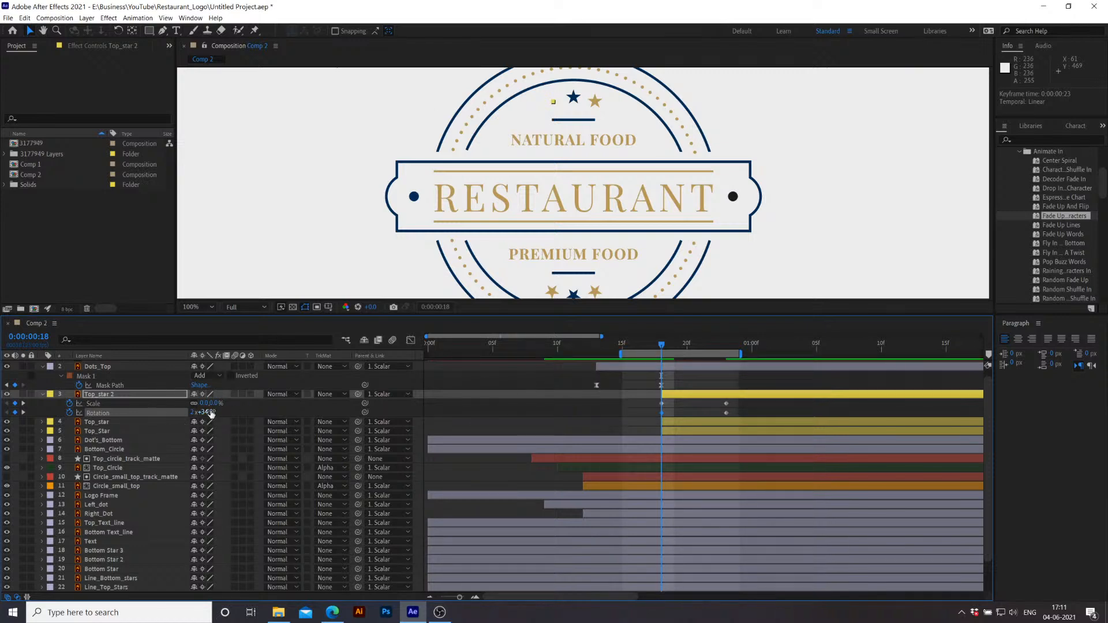
text(0)
key(Return)
key(space)
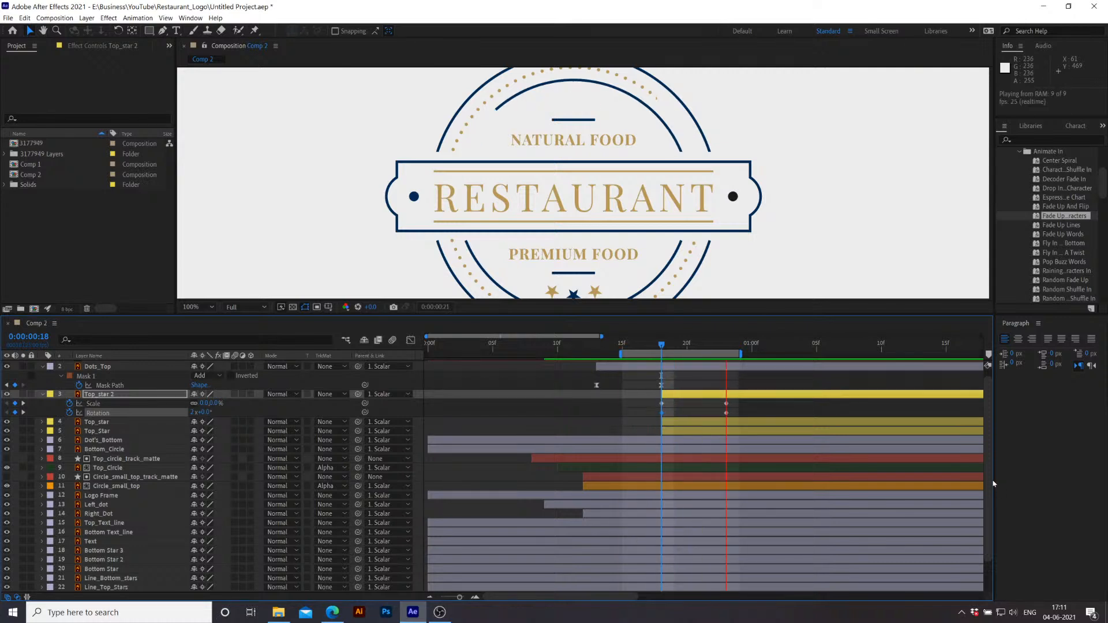
key(space)
key(ctrl+z)
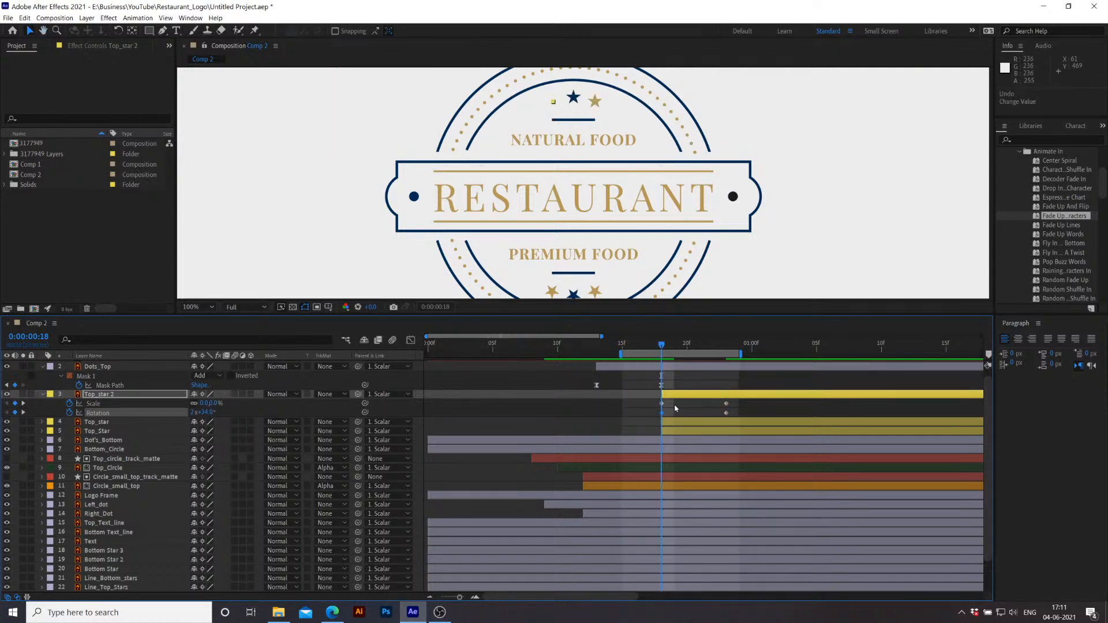
key(ctrl+z)
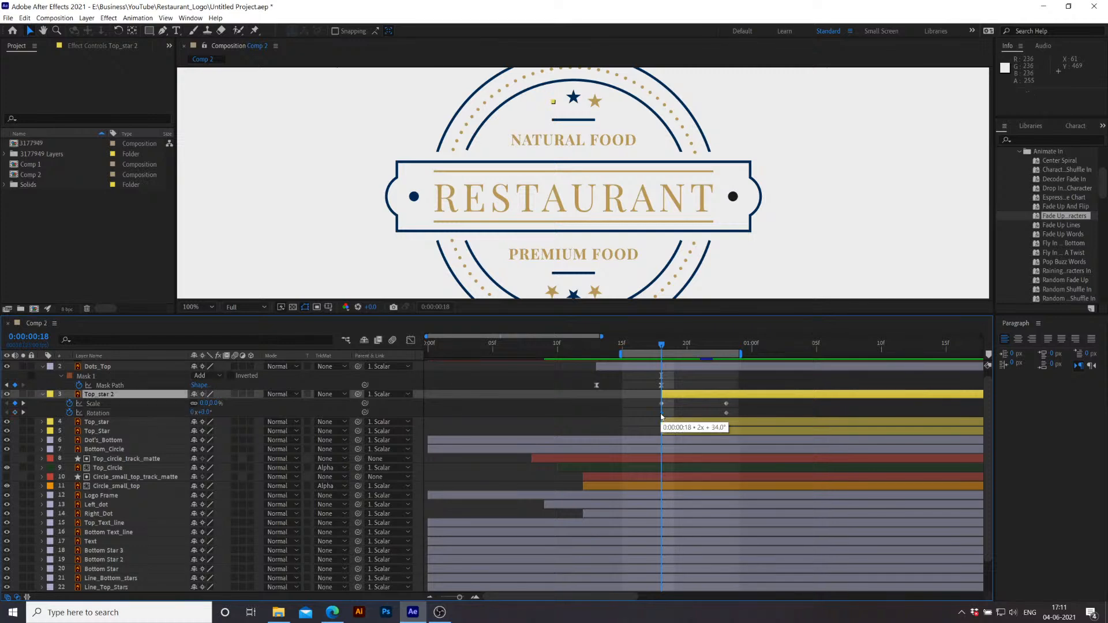
Step: Set the start rotation of Top_star 2 to about 171° and preview the spin
drag(206, 412, 266, 411)
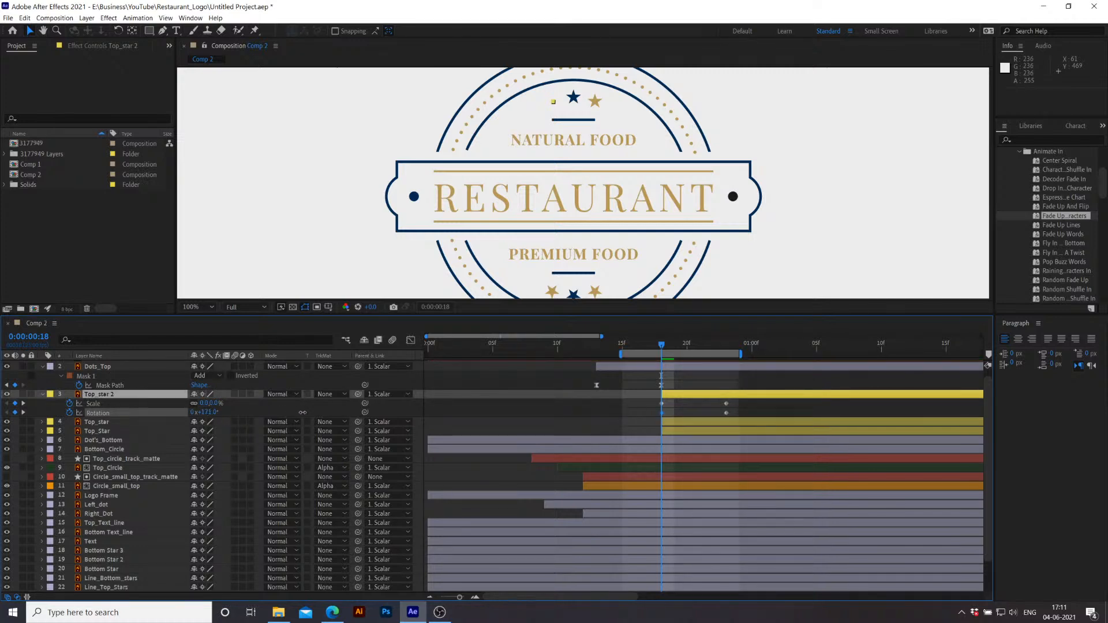
key(space)
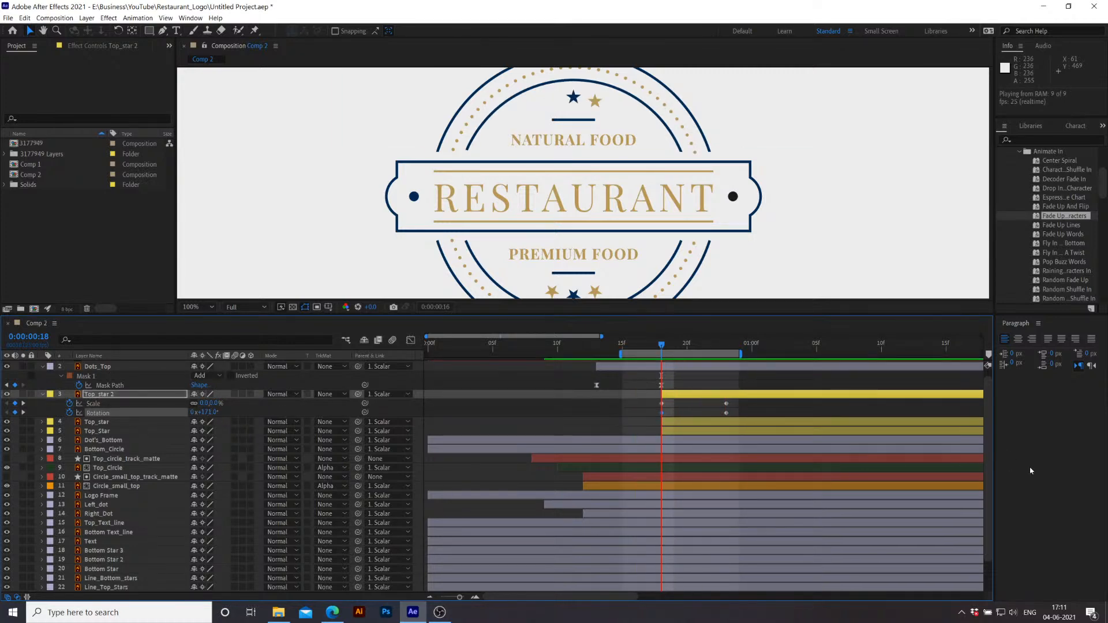
key(space)
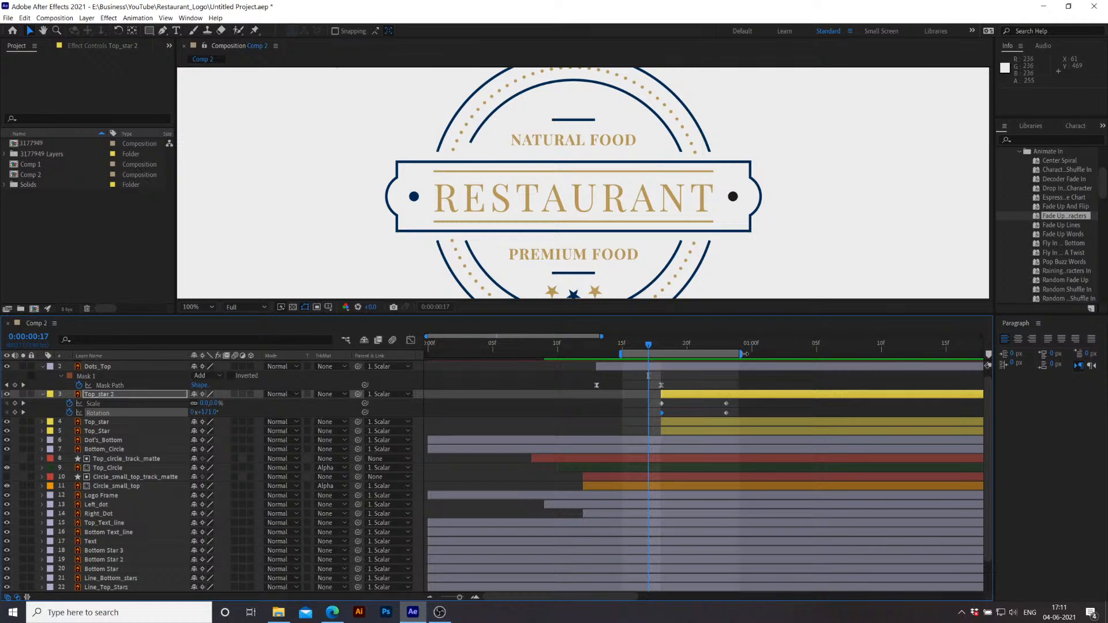
Step: Extend the end of the work area to just past 0:00:01:10 and preview the spinning star
click(828, 345)
key(j)
key(j)
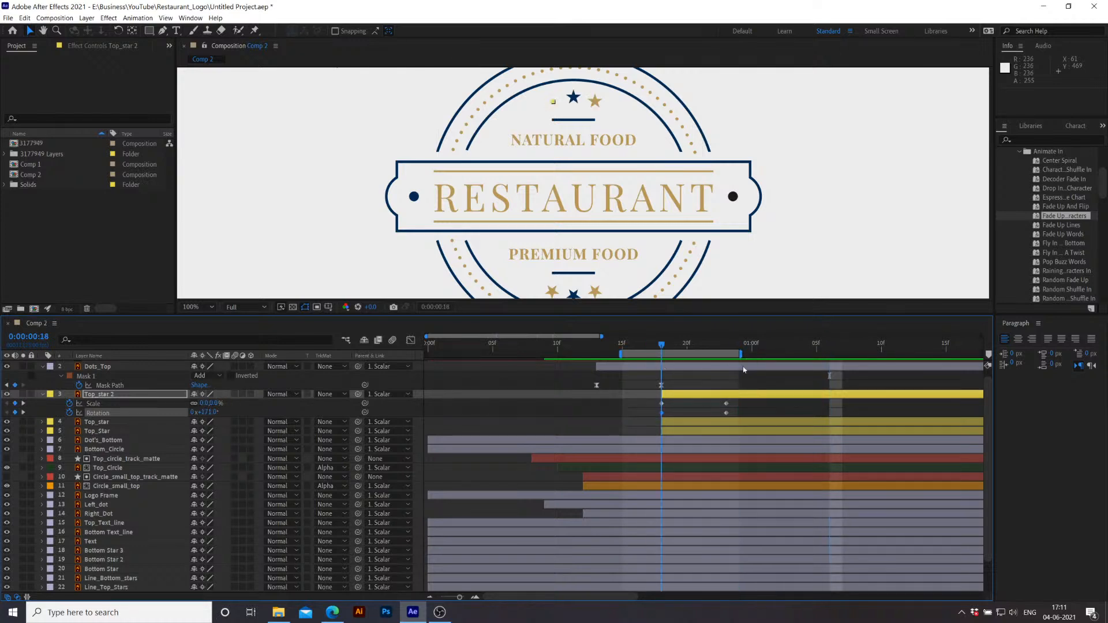
drag(741, 353, 921, 355)
key(space)
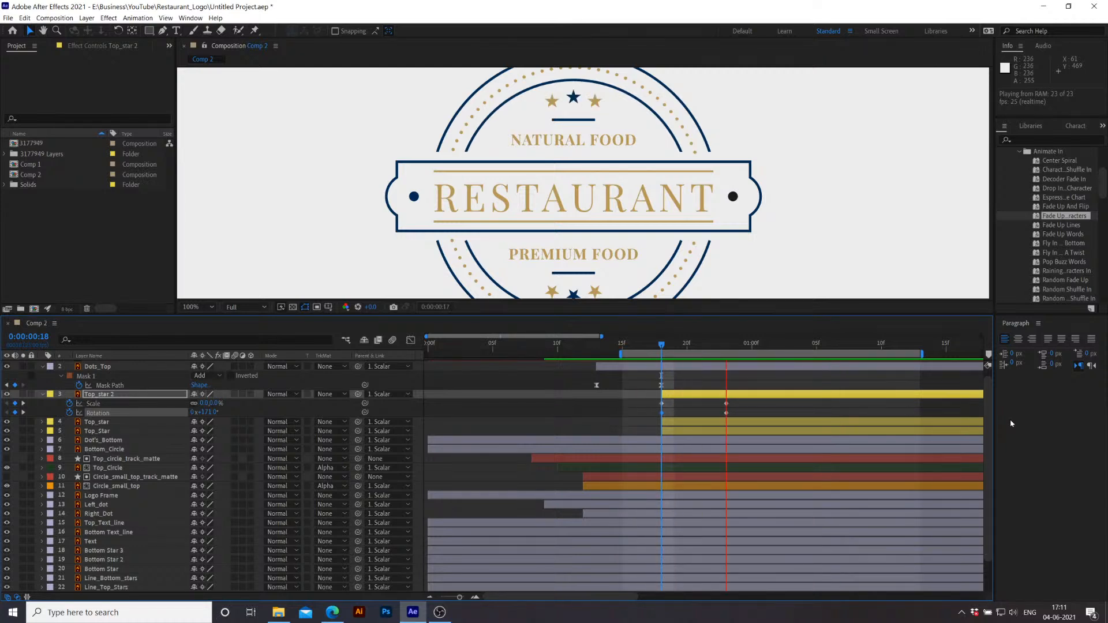
key(space)
Step: Set the Rotation of Top_star 2 to 125° at 0:00:00:18 and preview the spin
drag(869, 343, 665, 366)
drag(208, 412, 202, 413)
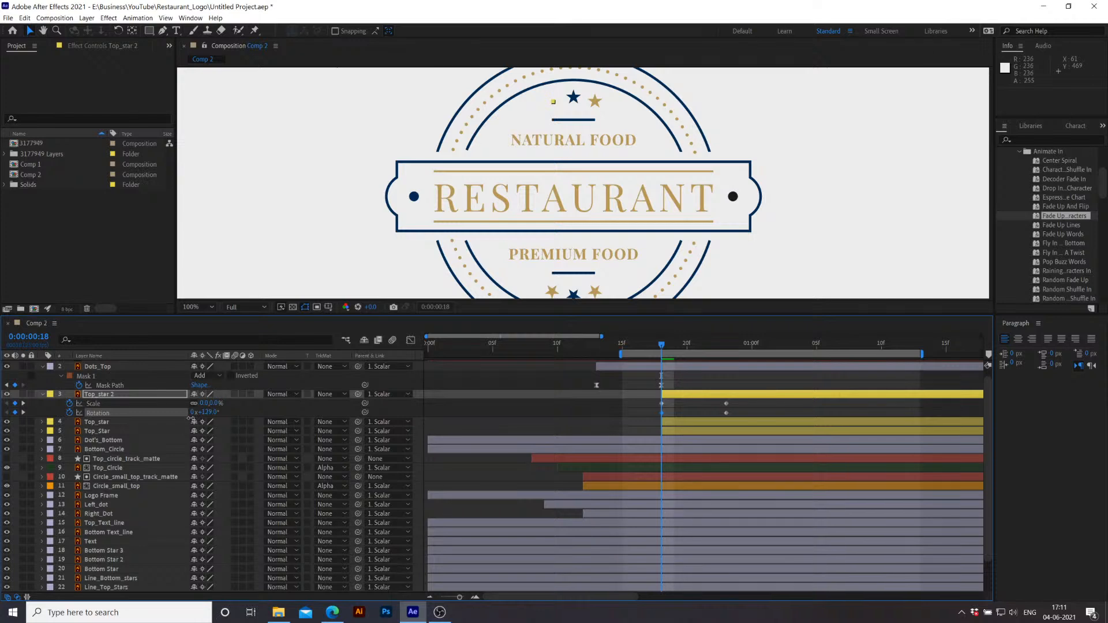
key(space)
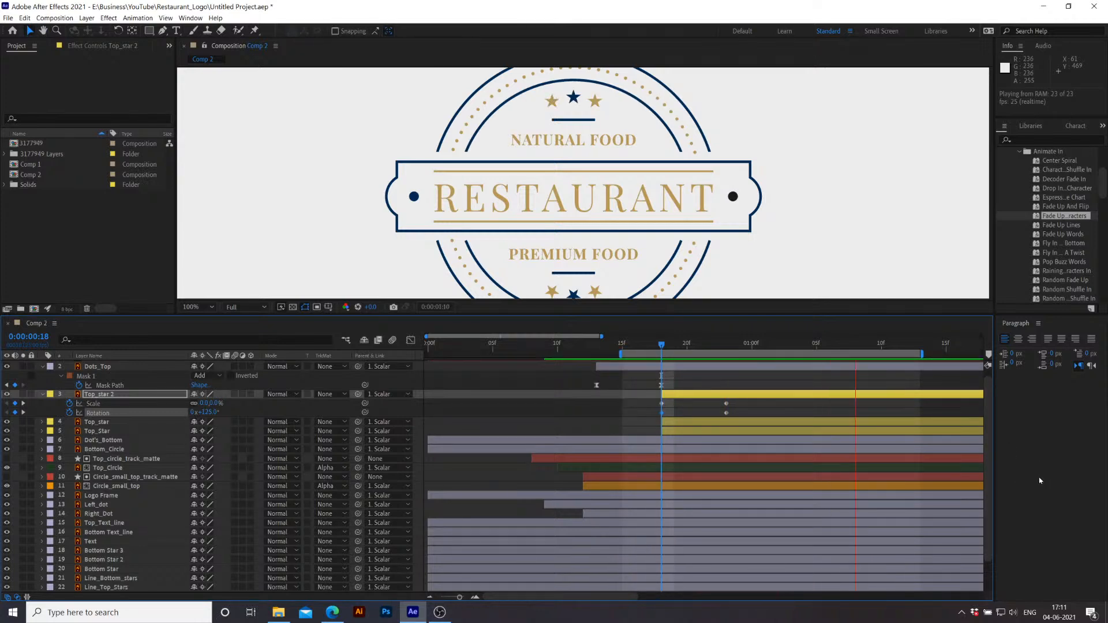
key(space)
drag(882, 348, 663, 379)
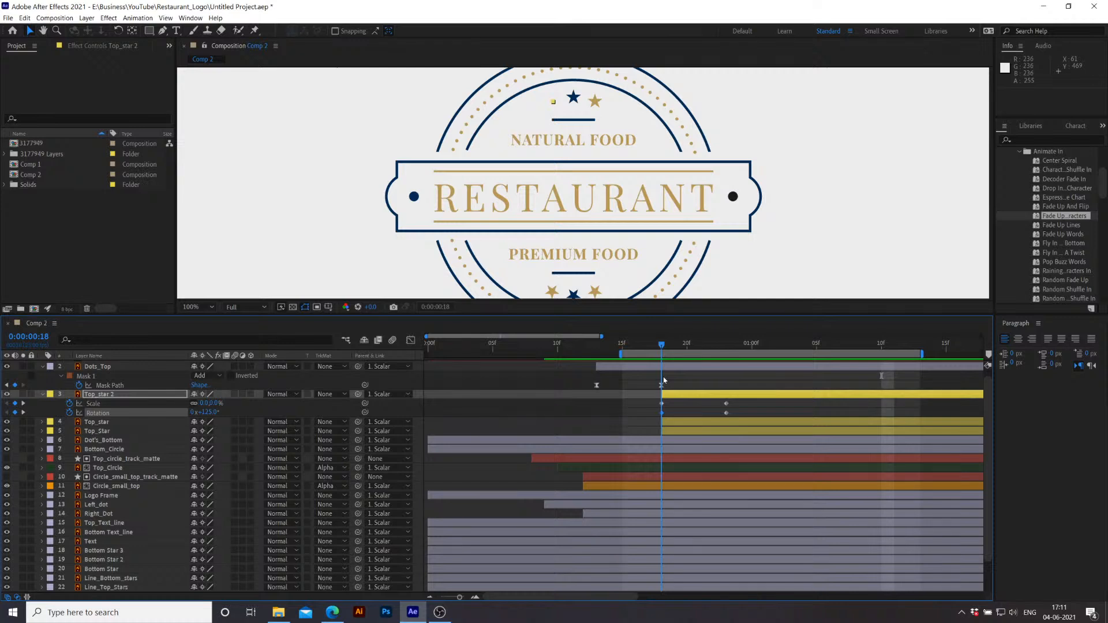
Step: Show the Scale and Rotation keyframes of Top_star 2 in the Graph Editor and apply Easy Ease to all of them
click(751, 416)
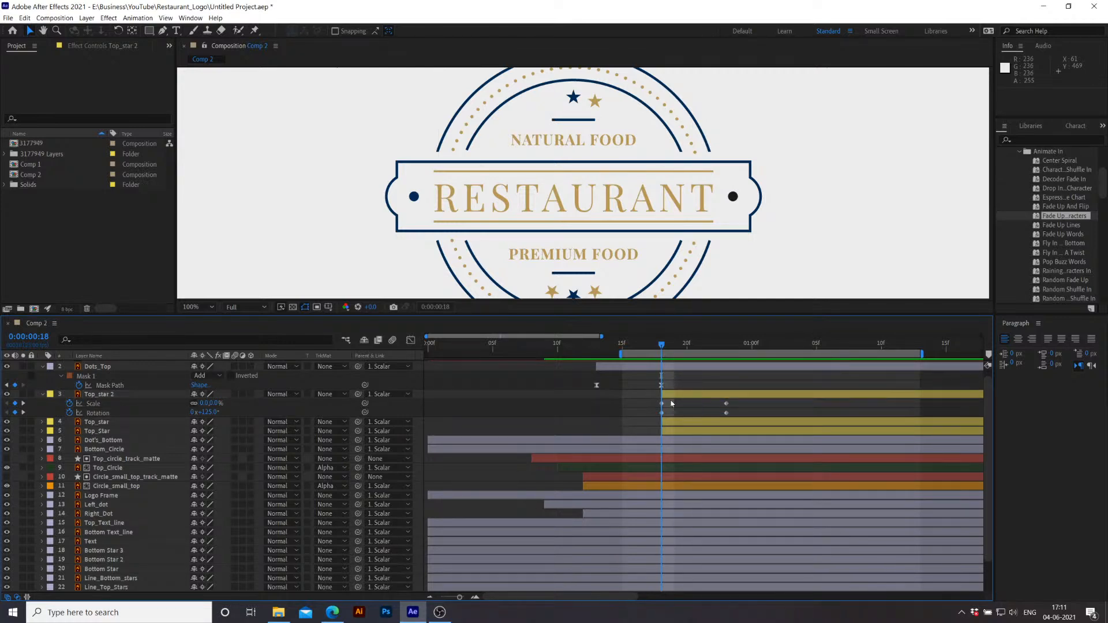
drag(744, 416, 647, 396)
click(744, 412)
click(99, 406)
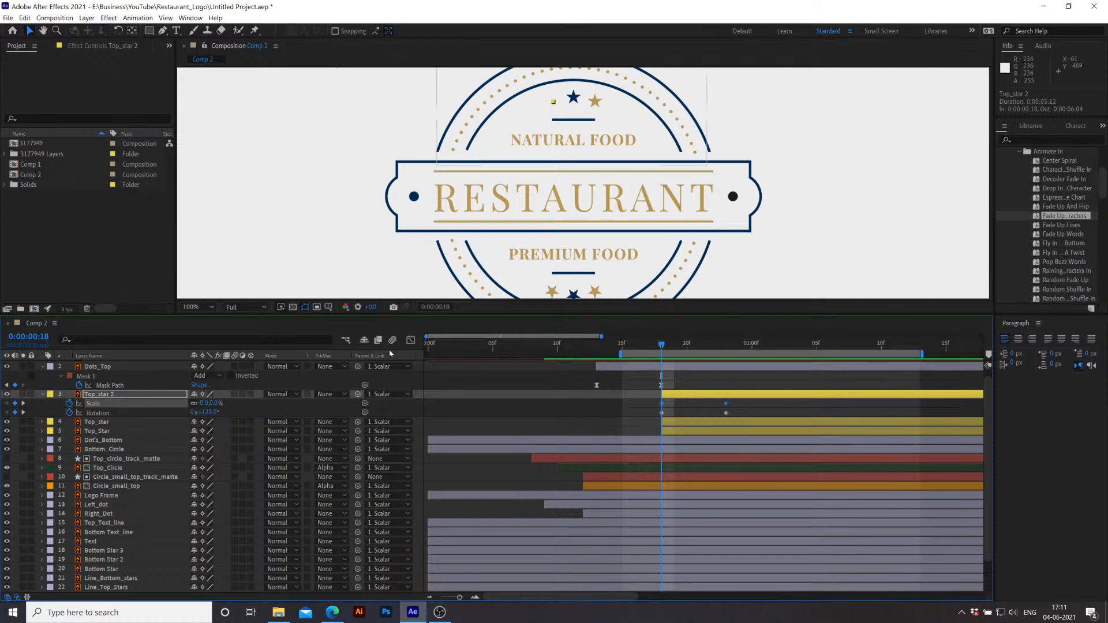
shift+click(95, 413)
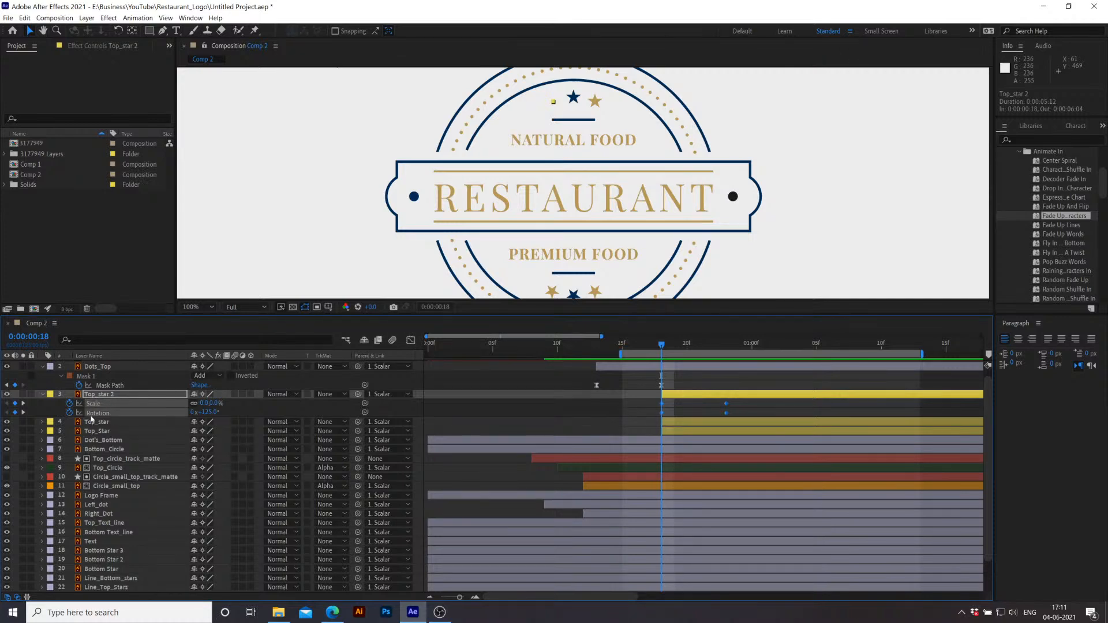
click(410, 340)
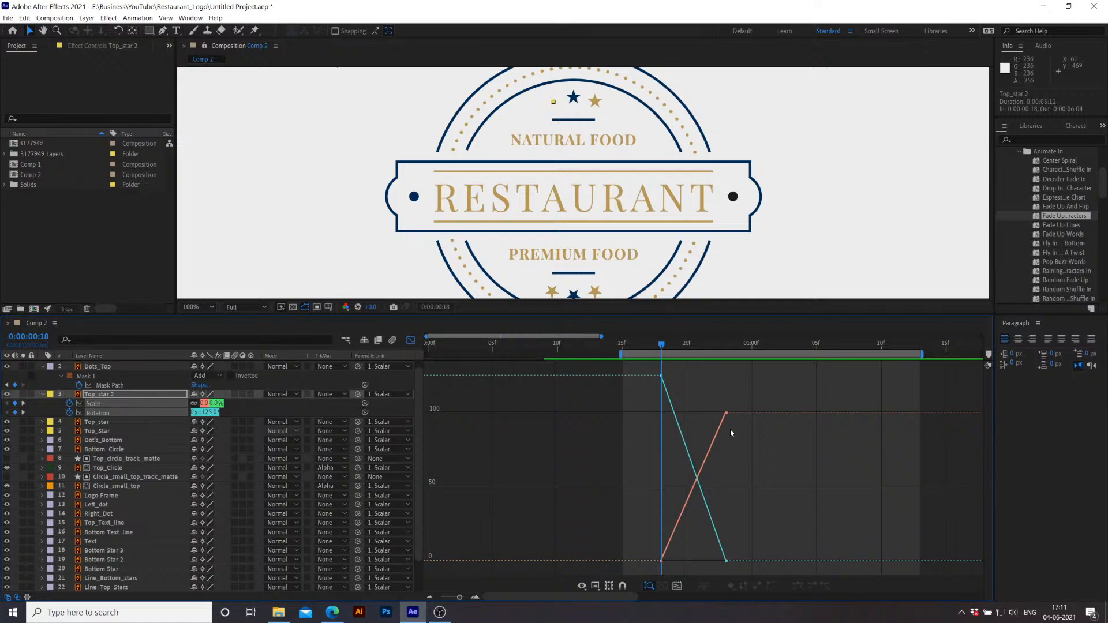
drag(738, 571, 594, 365)
click(799, 585)
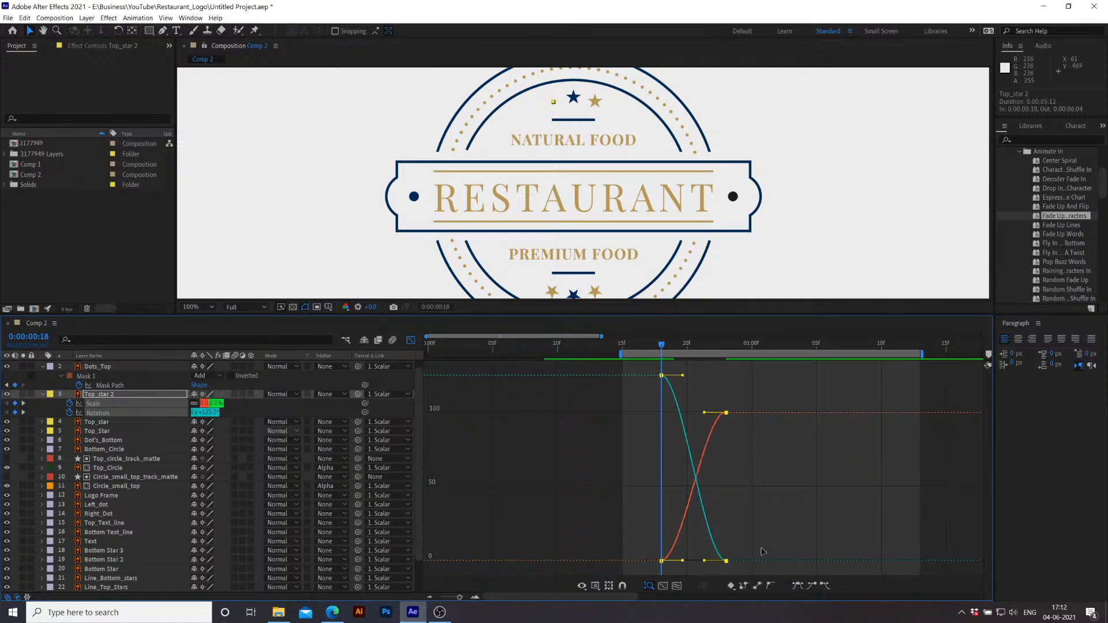
click(737, 495)
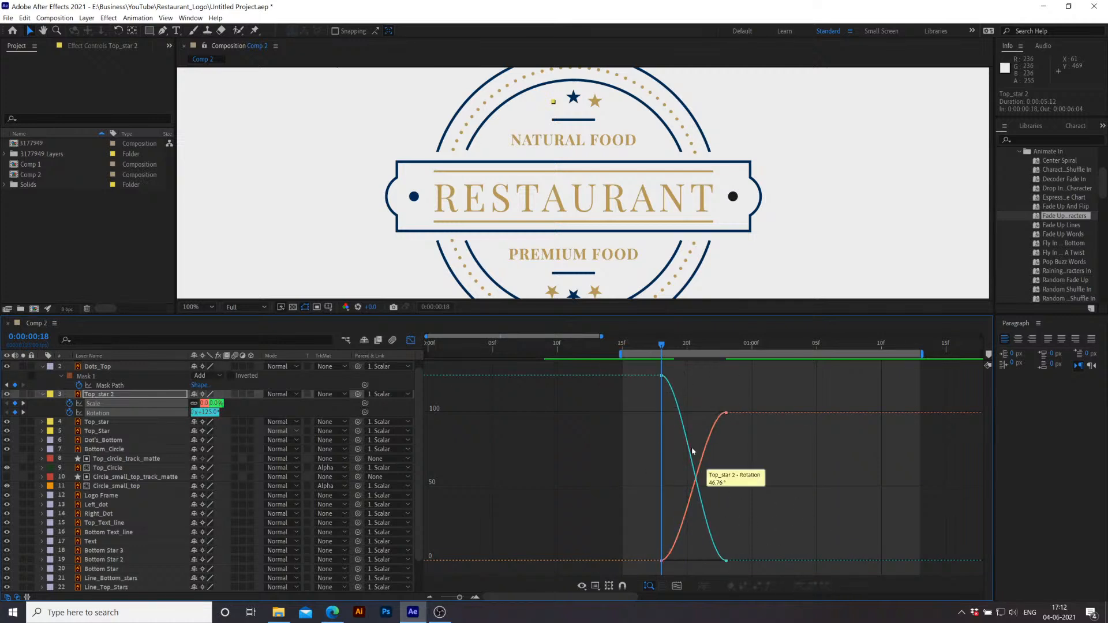
Step: Reshape the Rotation and Scale curves of Top_star 2 to start fast and settle slowly, and preview the result
click(663, 376)
drag(678, 374, 665, 406)
click(671, 384)
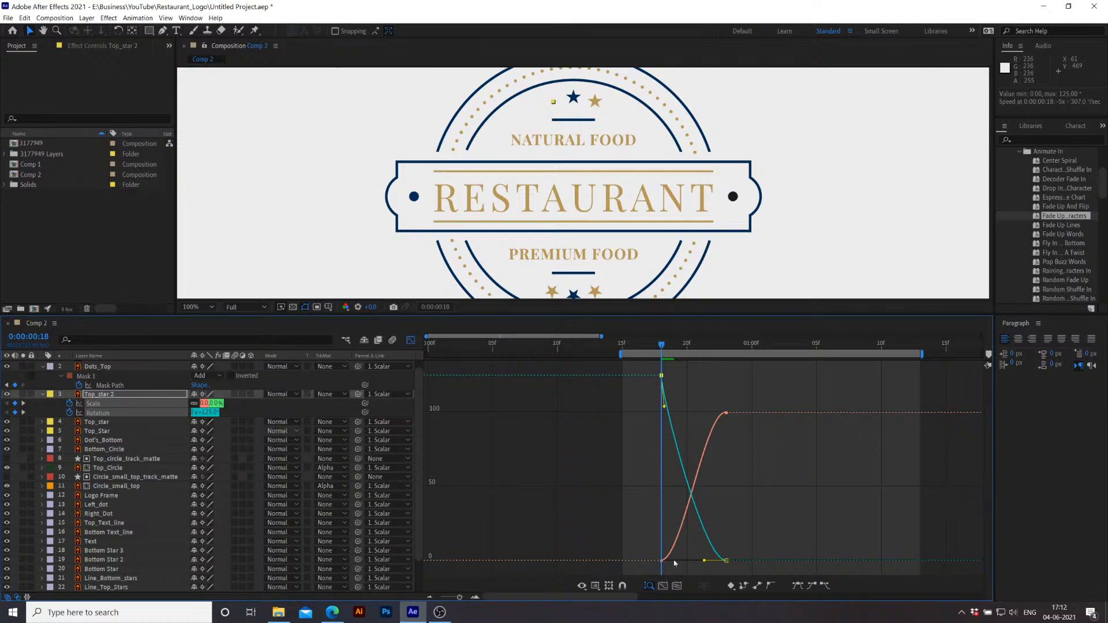
drag(704, 560, 670, 532)
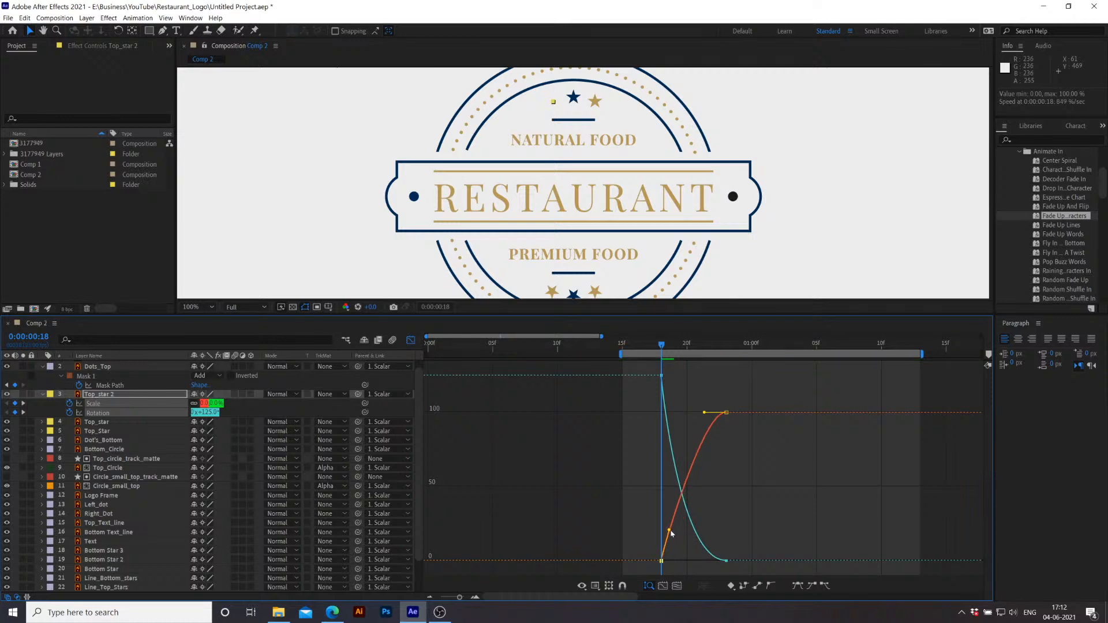
drag(704, 413, 680, 412)
key(space)
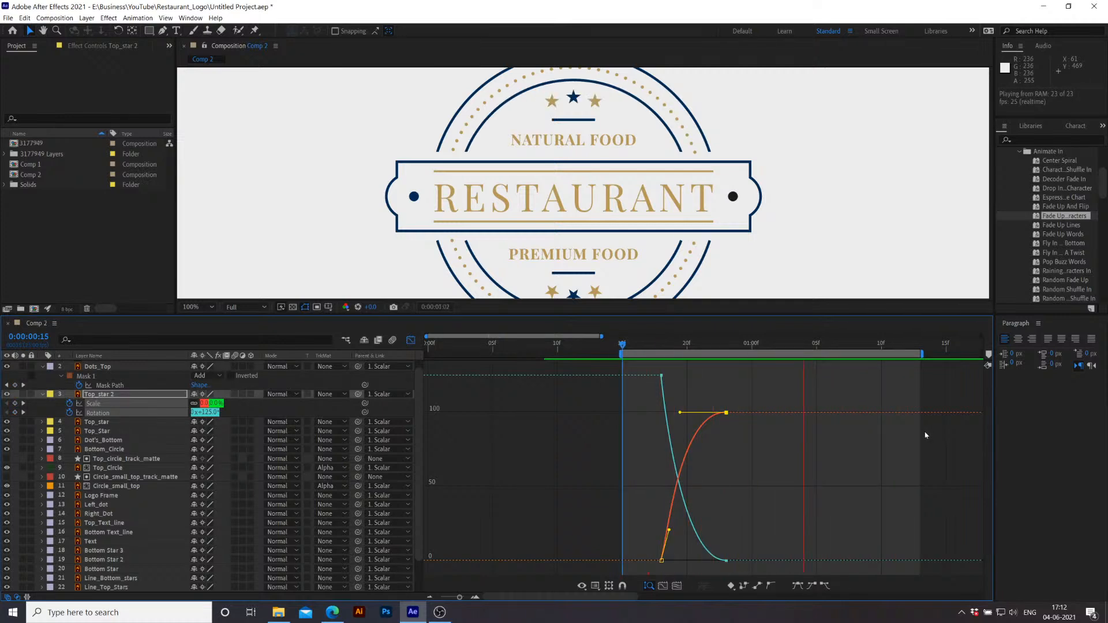
key(space)
Step: Add a 0° keyframe to the Rotation curve of Top_star 2 at 0:00:01:00, two frames after its last keyframe
drag(792, 345, 735, 353)
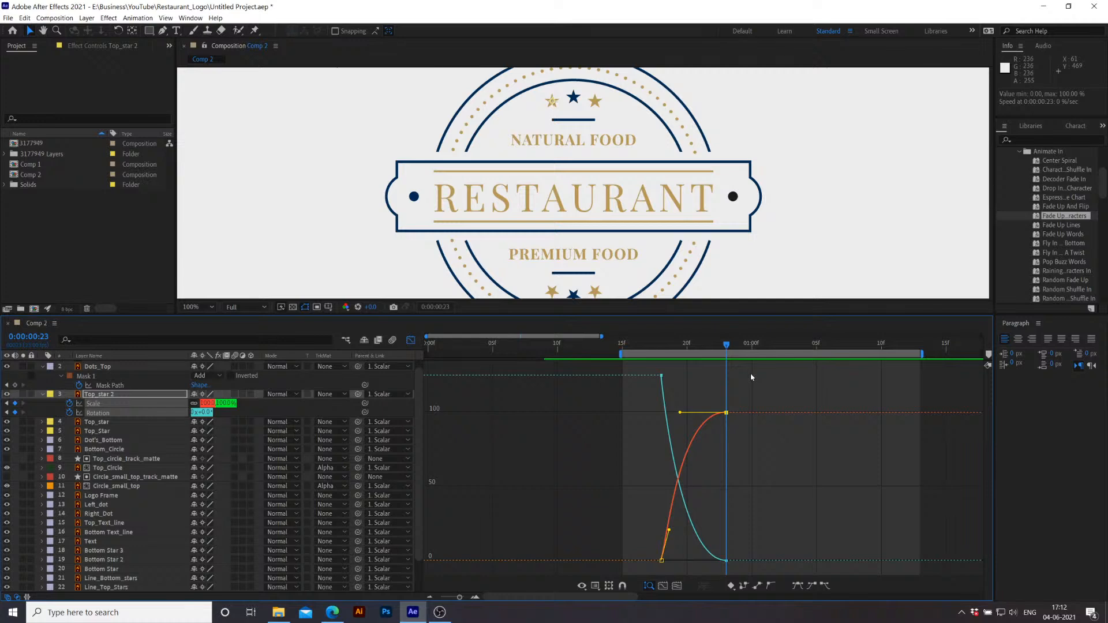
click(710, 348)
drag(710, 349, 726, 350)
click(726, 561)
click(762, 539)
key(Page_Down)
key(Page_Down)
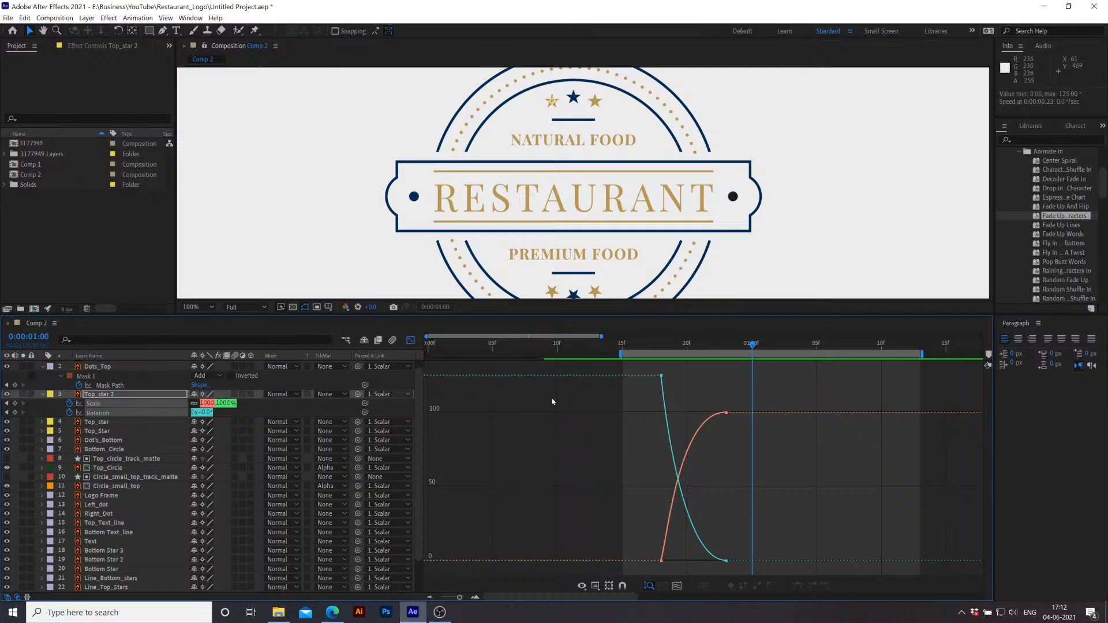
ctrl+click(753, 561)
Step: Try lowering the Rotation keyframe of Top_star 2 at 0:00:00:23 to about -6° on its curve and preview the overshoot
key(z)
drag(706, 542, 765, 573)
key(v)
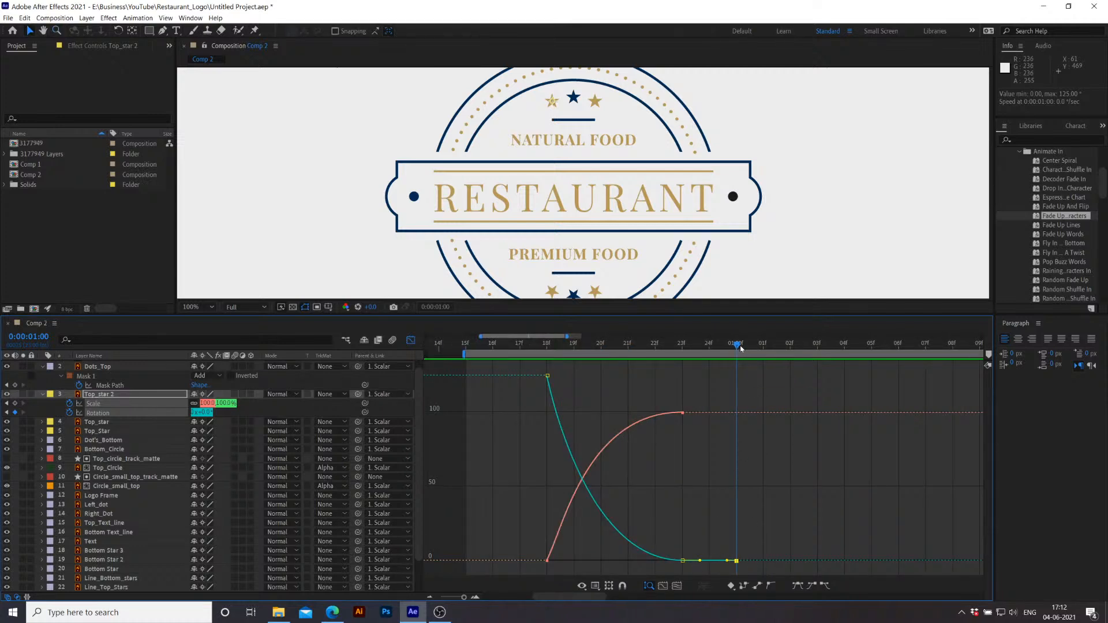
click(686, 357)
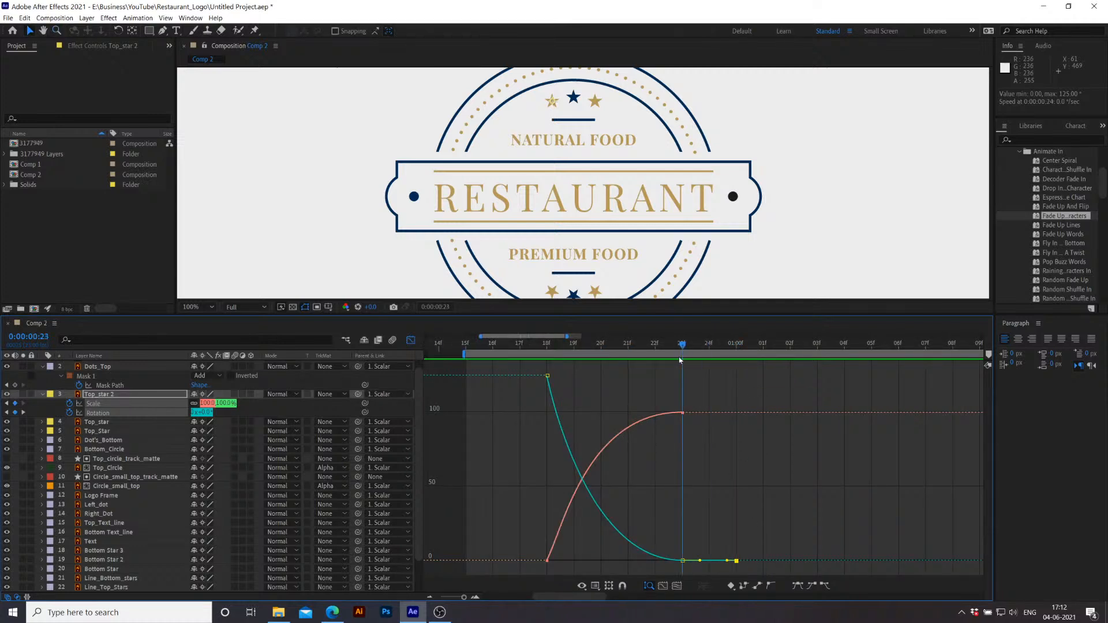
click(682, 560)
click(255, 412)
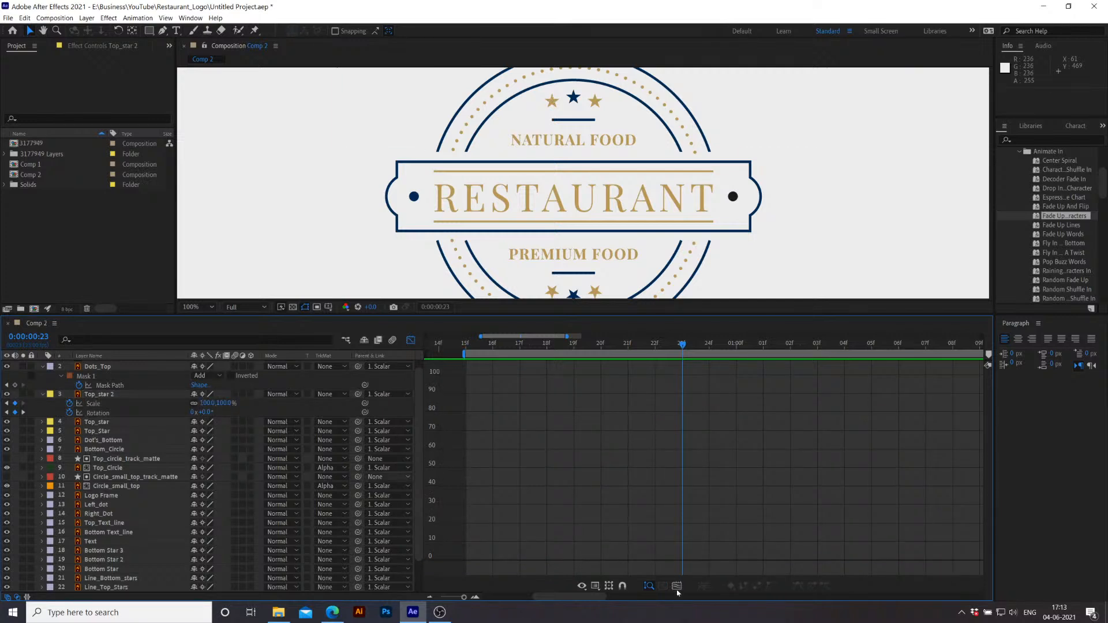
click(106, 404)
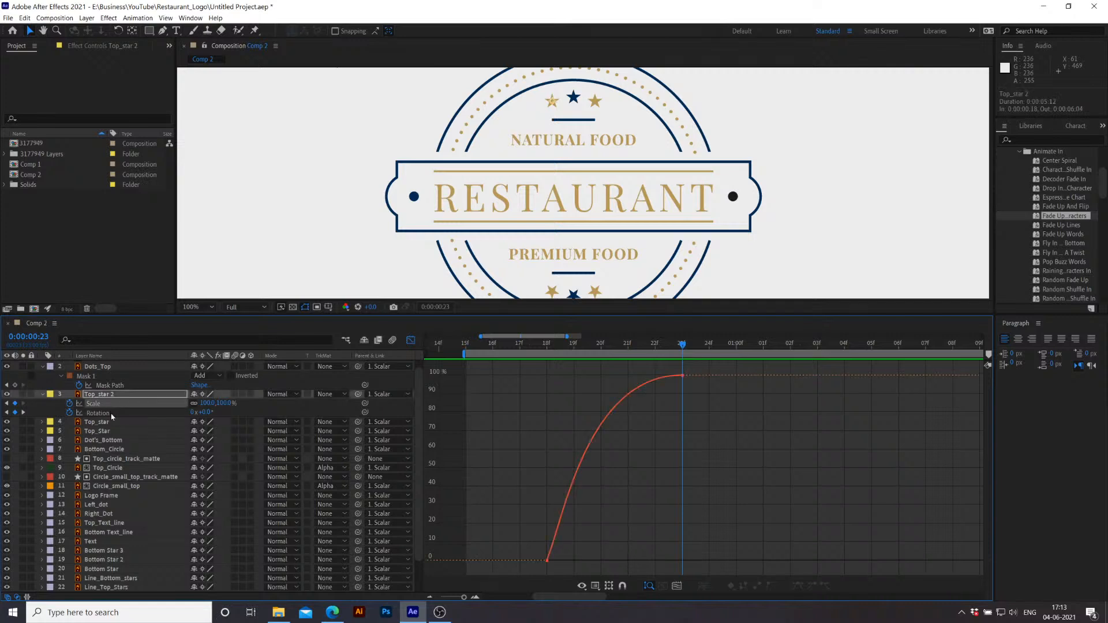
shift+click(110, 414)
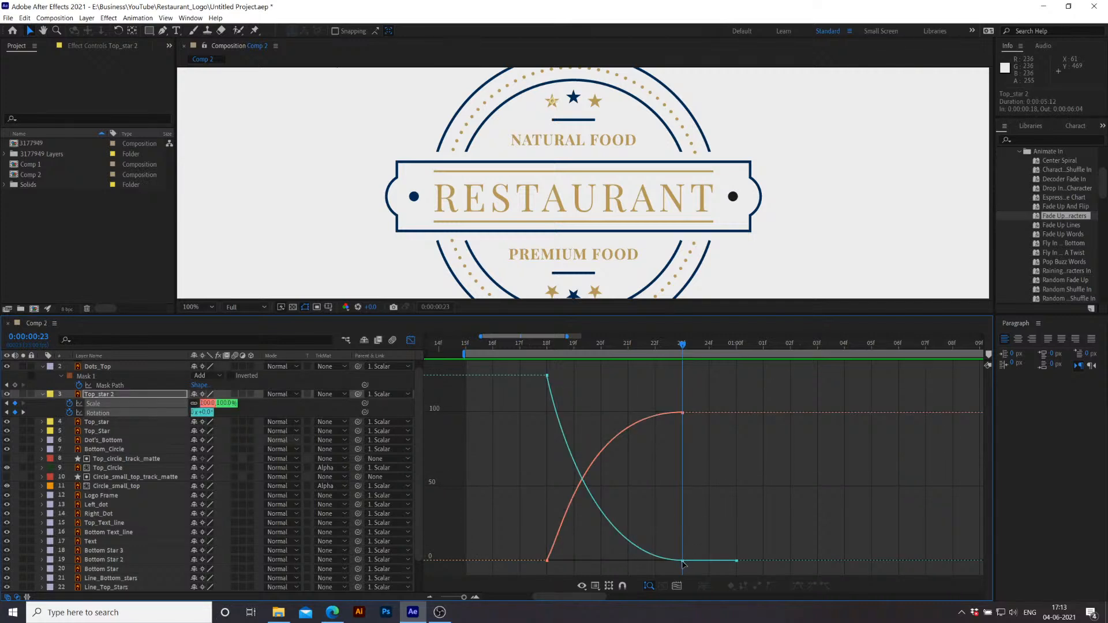
drag(683, 564, 685, 573)
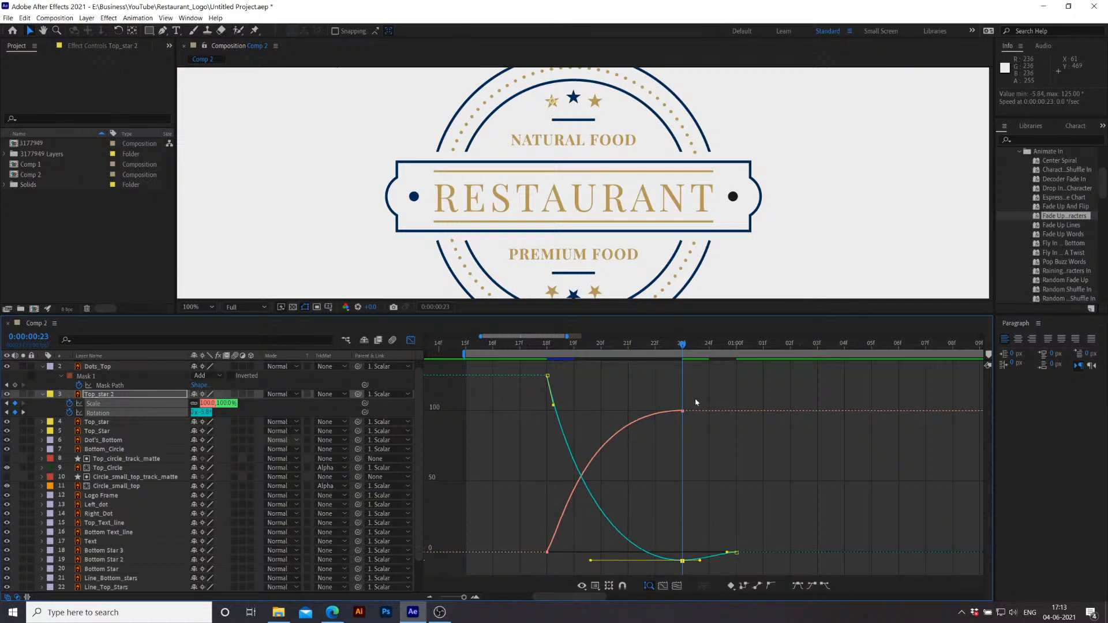
drag(686, 346, 704, 351)
key(space)
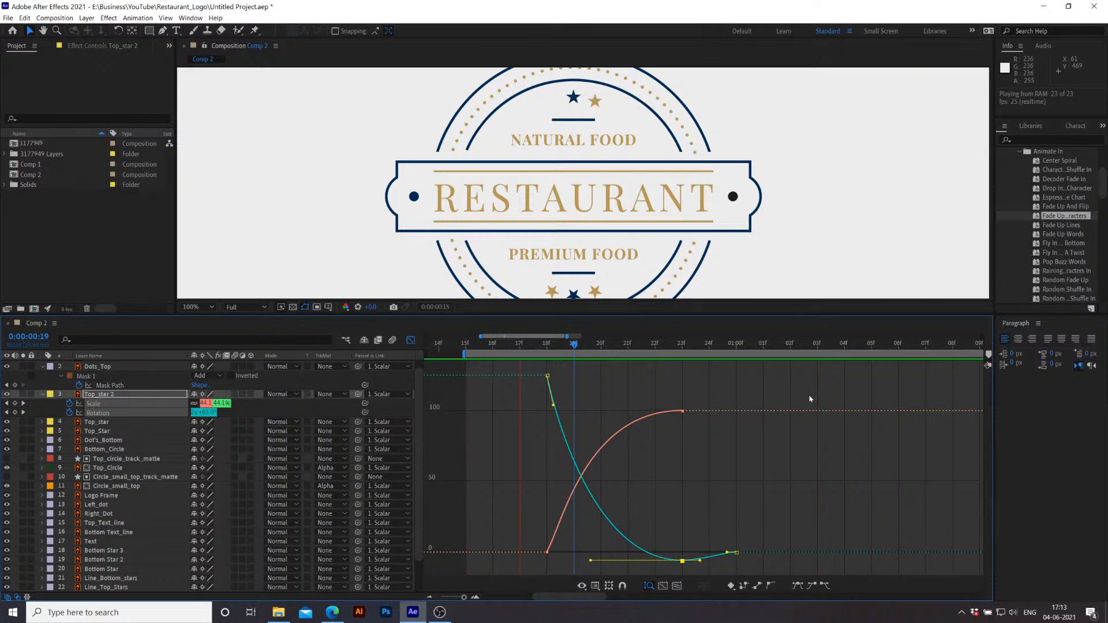
key(space)
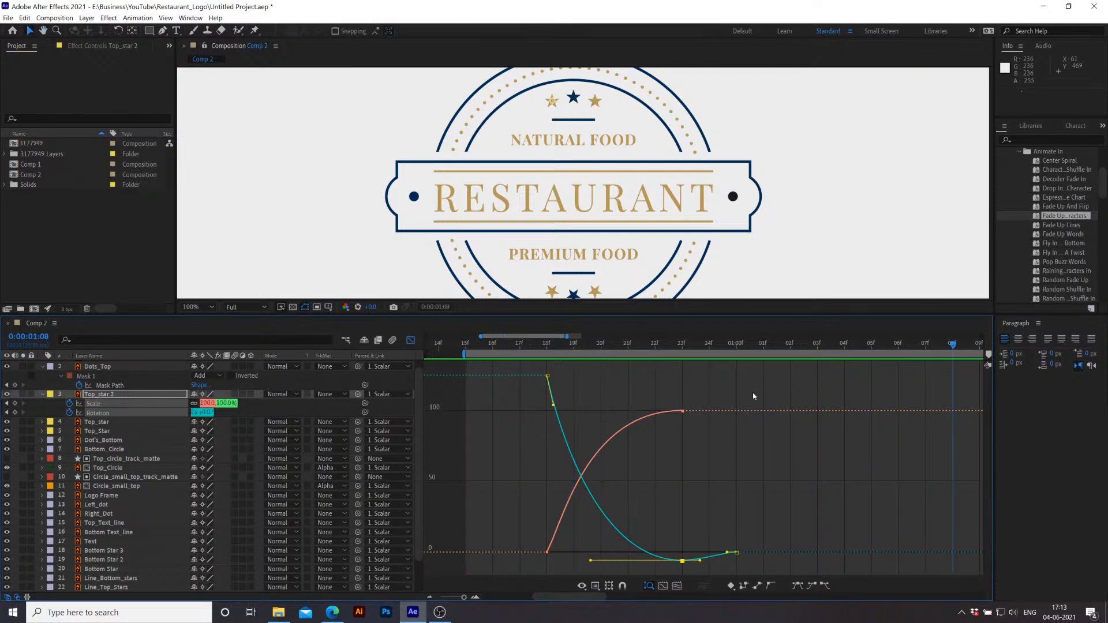
Step: Try a smaller Rotation overshoot of about -3° at 0:00:00:23, preview it and undo the Rotation keyframe movements
drag(939, 348, 672, 423)
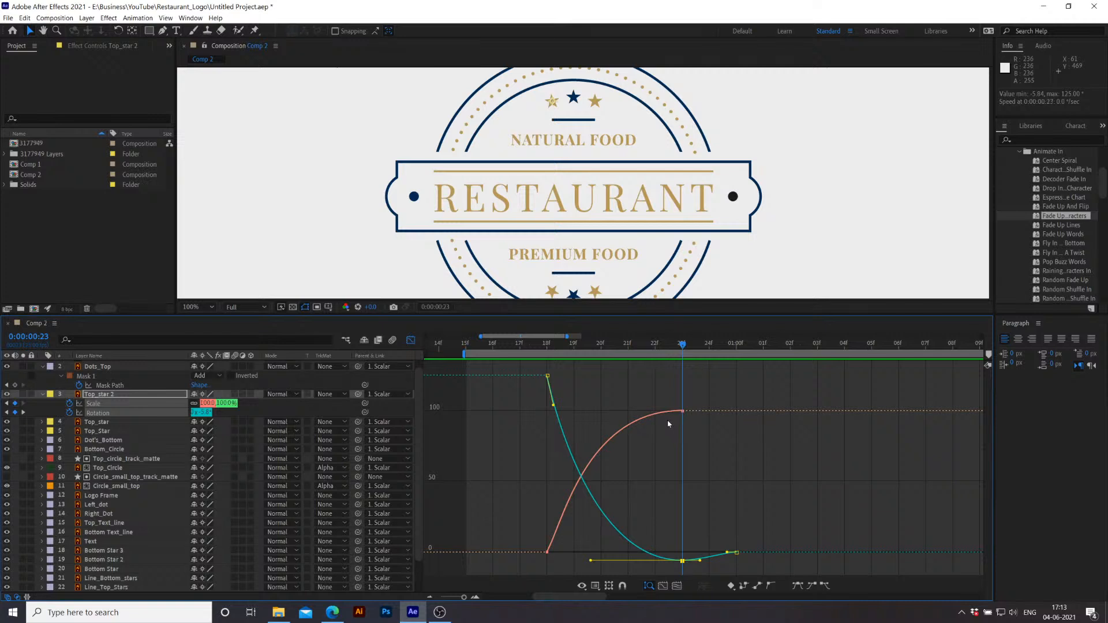
drag(683, 561, 686, 544)
drag(605, 351, 492, 354)
key(space)
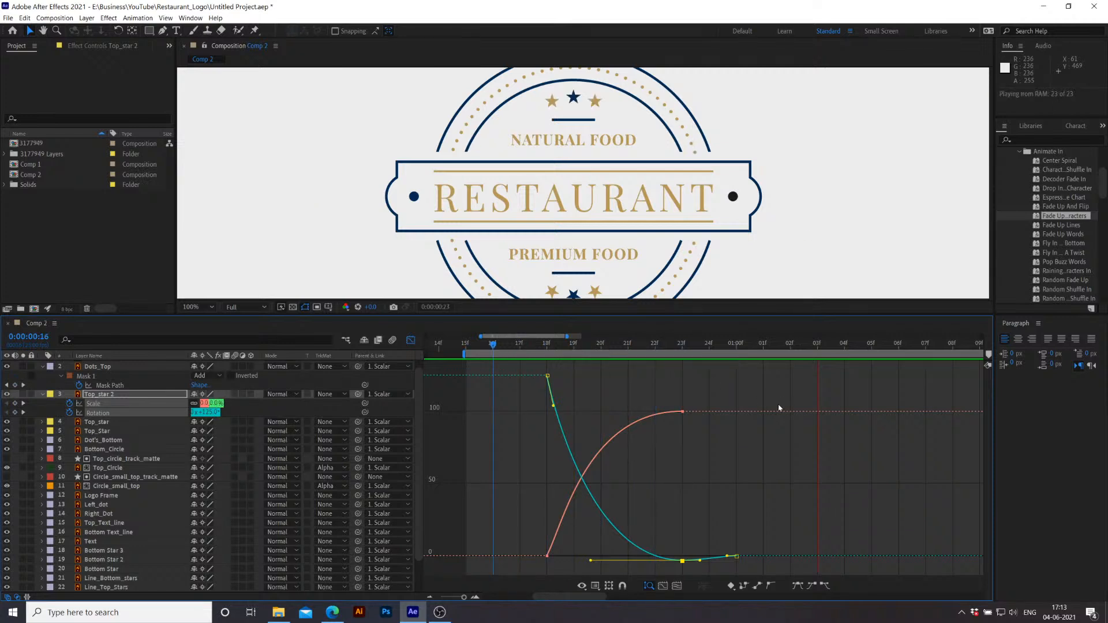
key(space)
drag(763, 345, 688, 367)
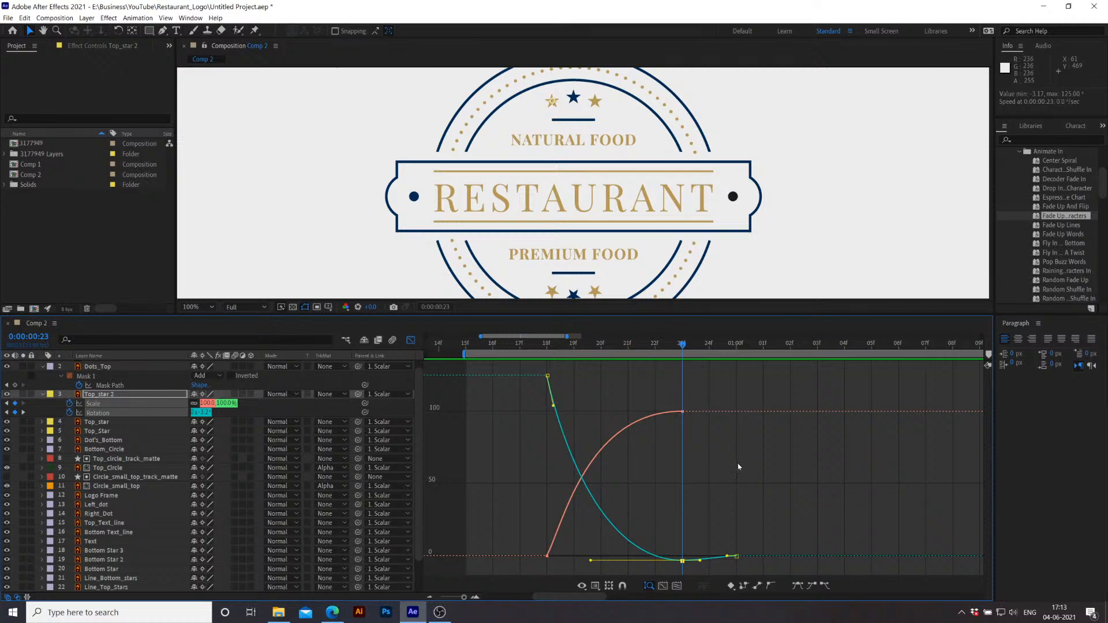
drag(684, 564, 766, 529)
key(ctrl+z)
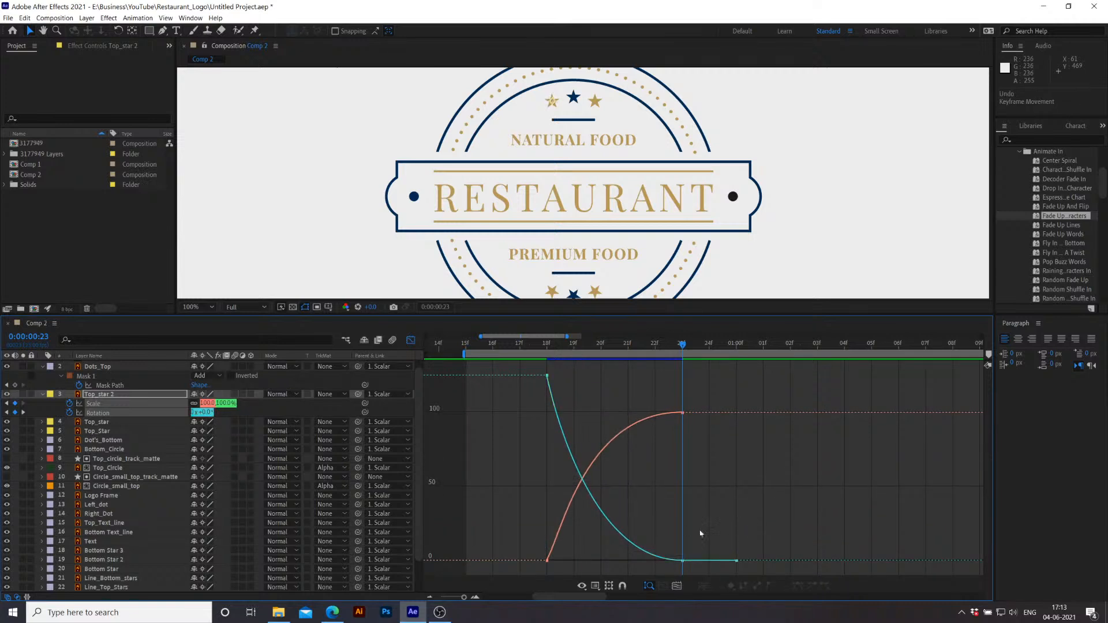
Step: Add a 100% Scale keyframe to Top_star 2 at 0:00:01:00, raise the one at 0:00:00:23 to about 108% and preview the overshoot
drag(688, 344, 741, 363)
ctrl+click(737, 412)
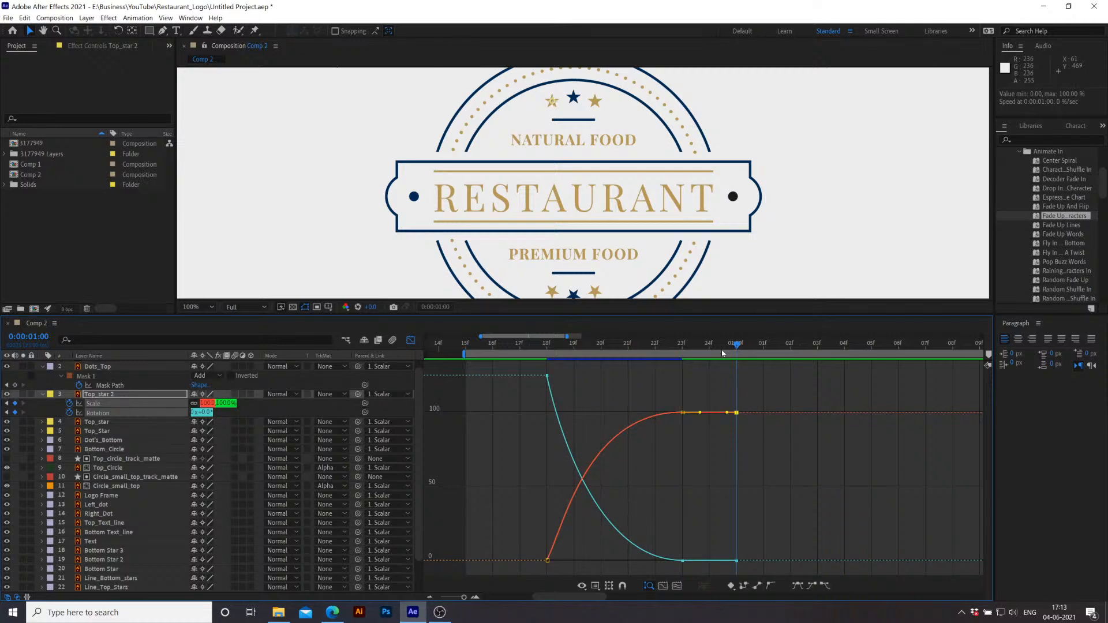
drag(734, 345, 680, 361)
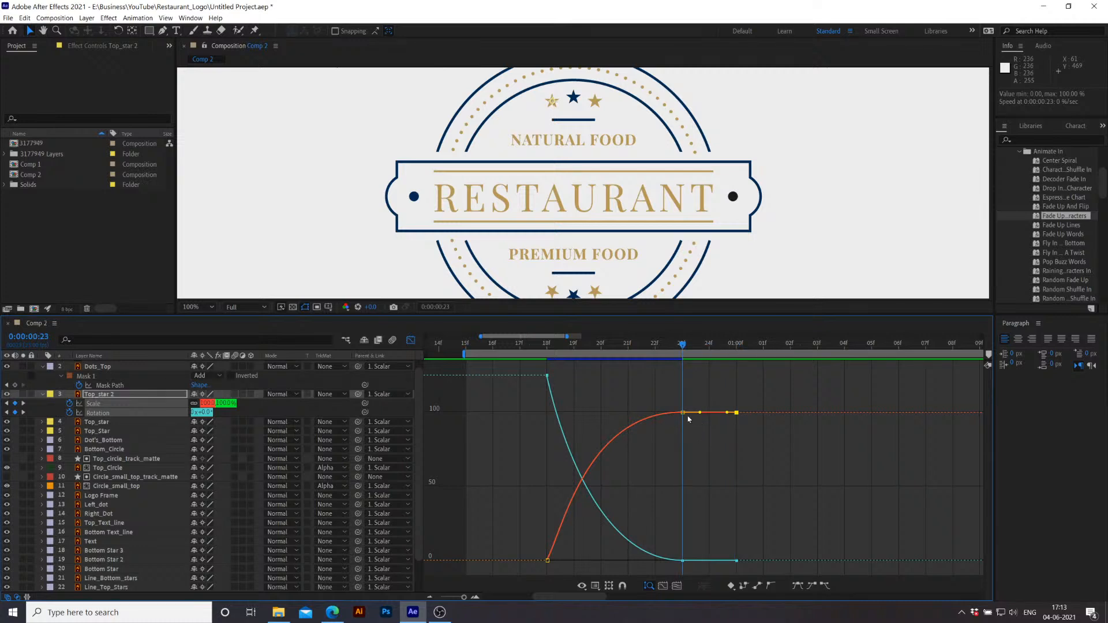
drag(684, 417, 683, 403)
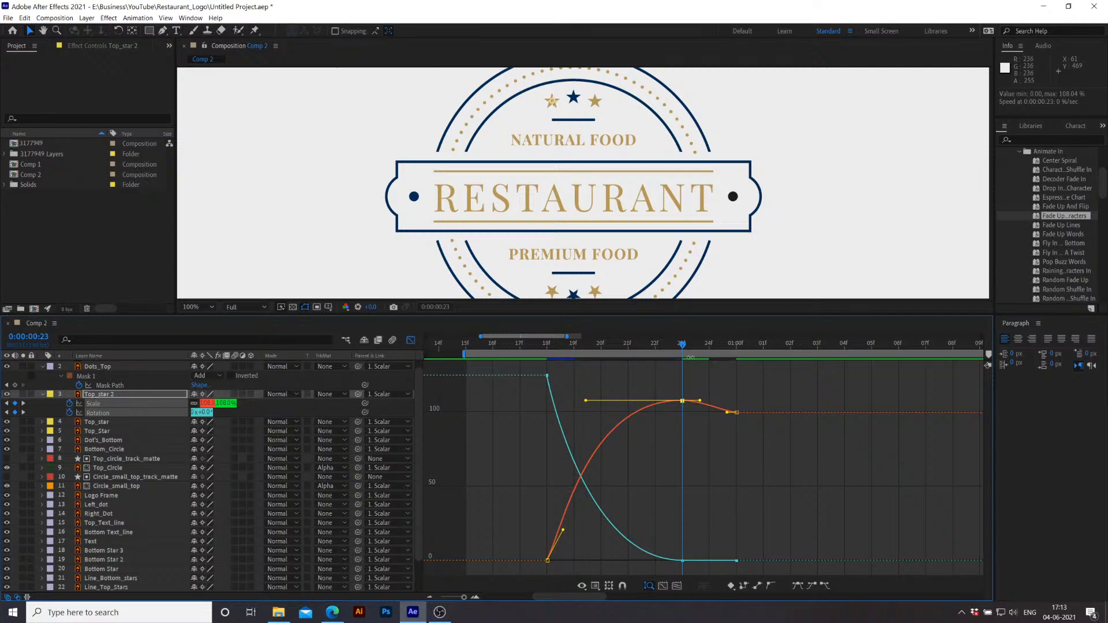
drag(700, 348, 565, 366)
key(space)
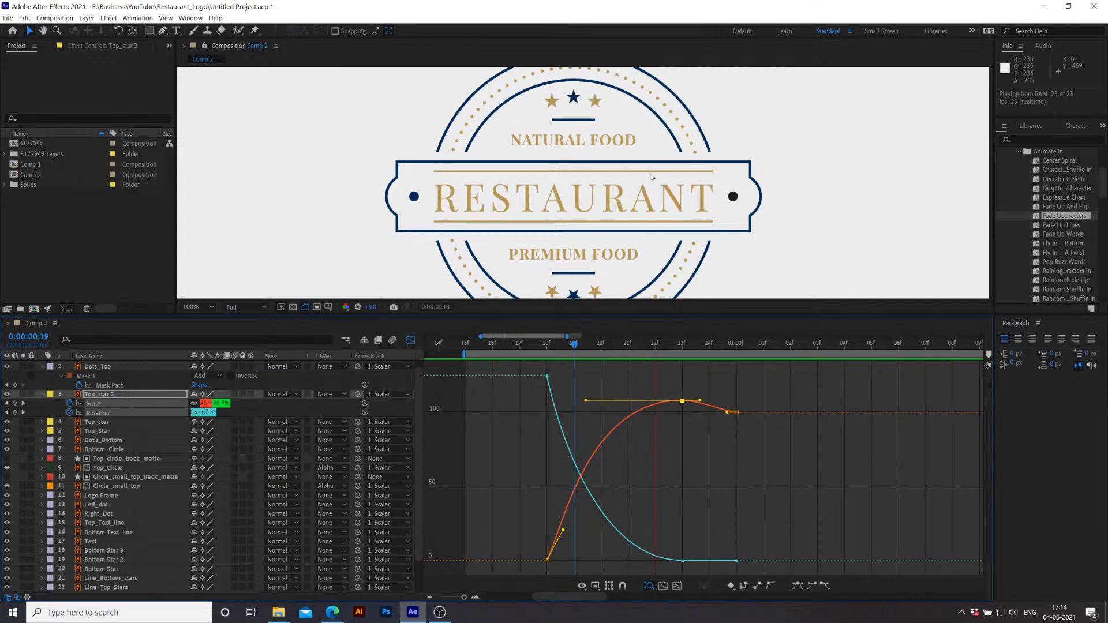
click(872, 345)
Step: Lower the Rotation keyframe of Top_star 2 at 0:00:00:23 to about -2° and preview the combined overshoot
drag(874, 345, 678, 371)
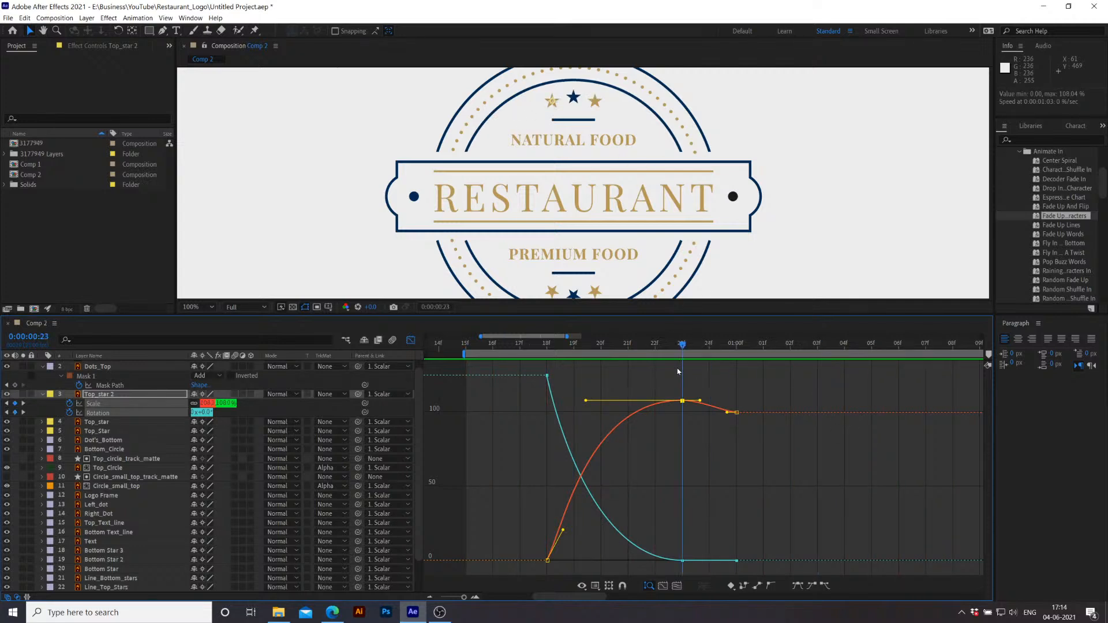
click(682, 561)
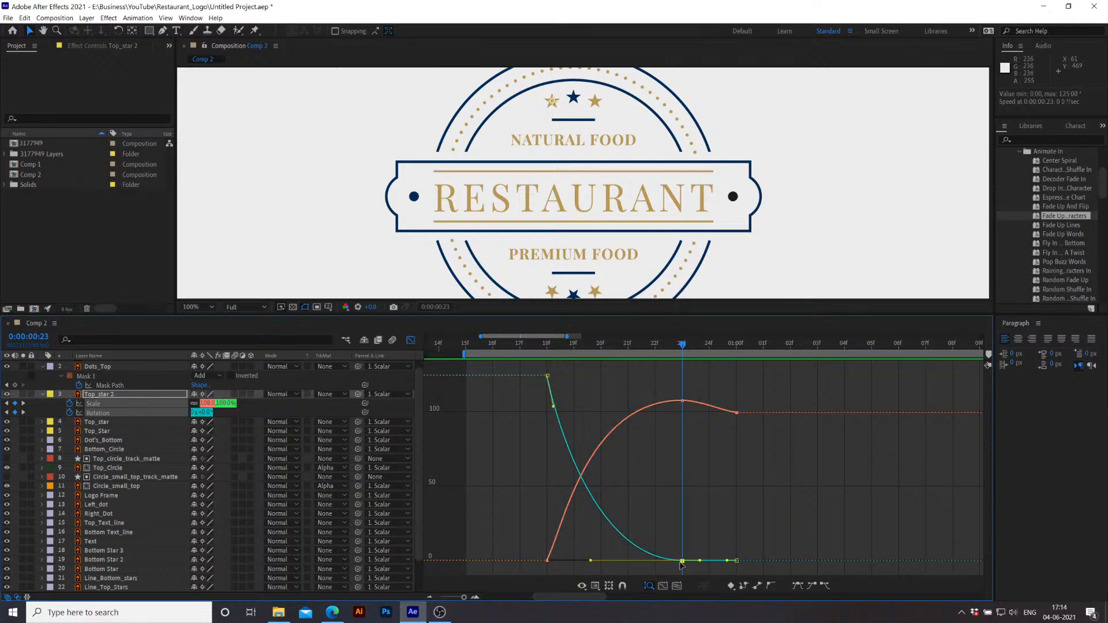
drag(682, 561, 683, 565)
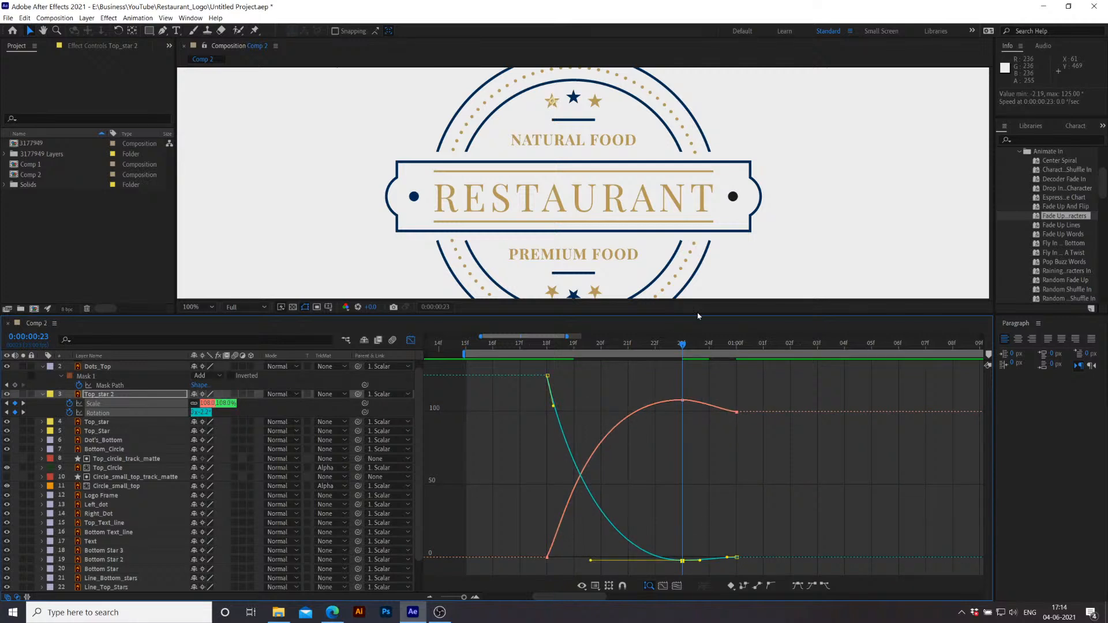
key(space)
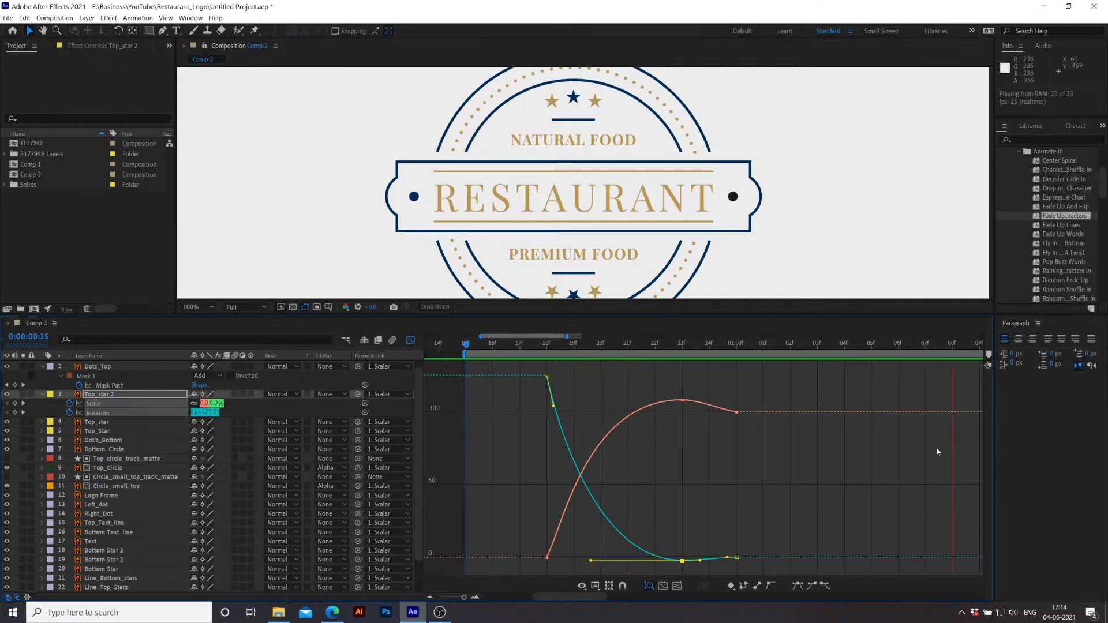
key(space)
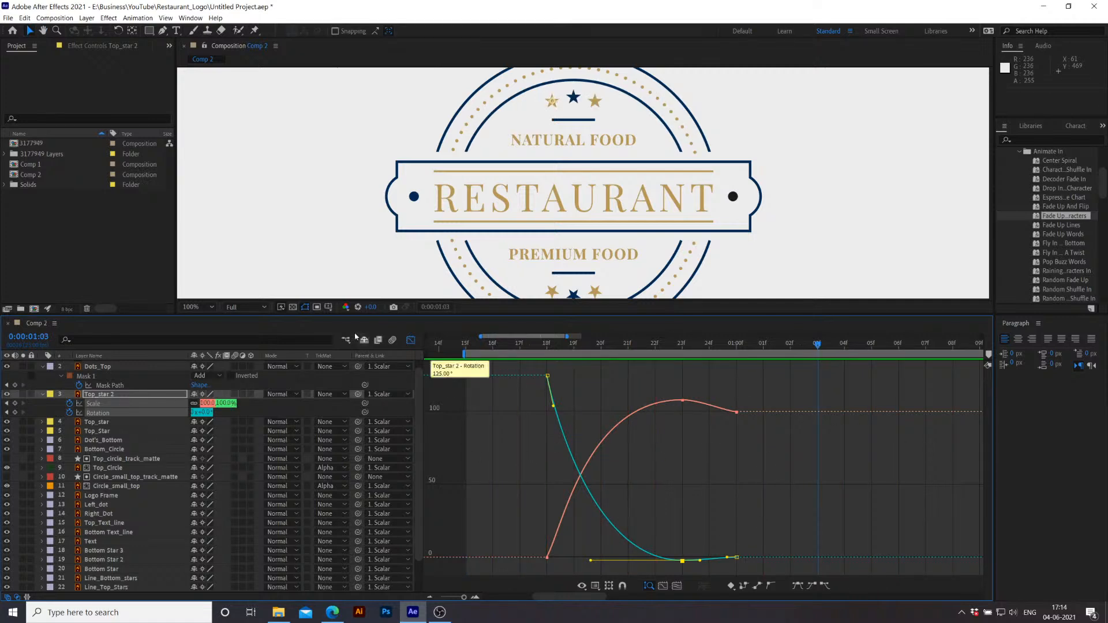
Step: Leave the Graph Editor, go to 0:00:00:18 and copy all Scale and Rotation keyframes of Top_star 2
click(411, 340)
drag(759, 346, 547, 353)
click(257, 416)
click(102, 404)
shift+click(105, 413)
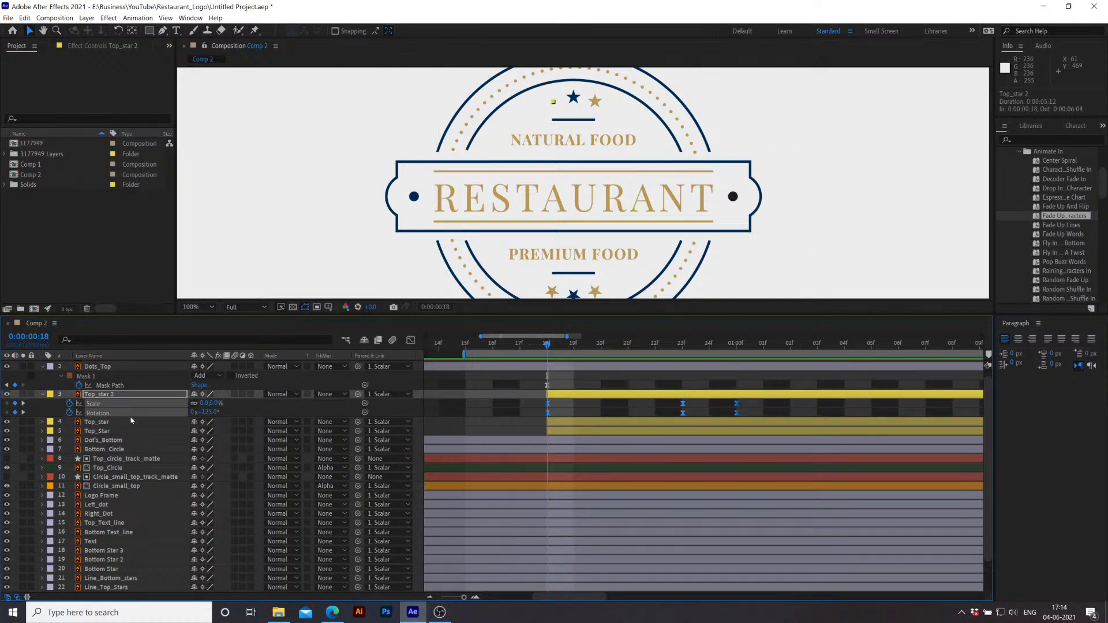
Step: Try pasting the copied keyframes onto Top_star and Top_Star, preview the stars and undo the paste
click(116, 422)
shift+click(115, 431)
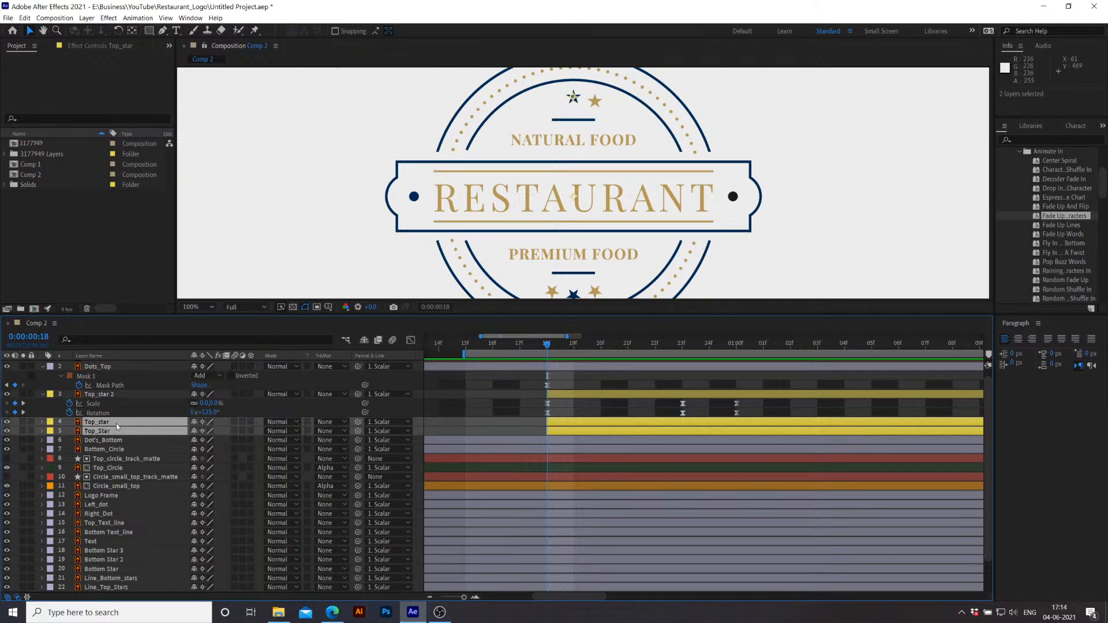
key(ctrl+v)
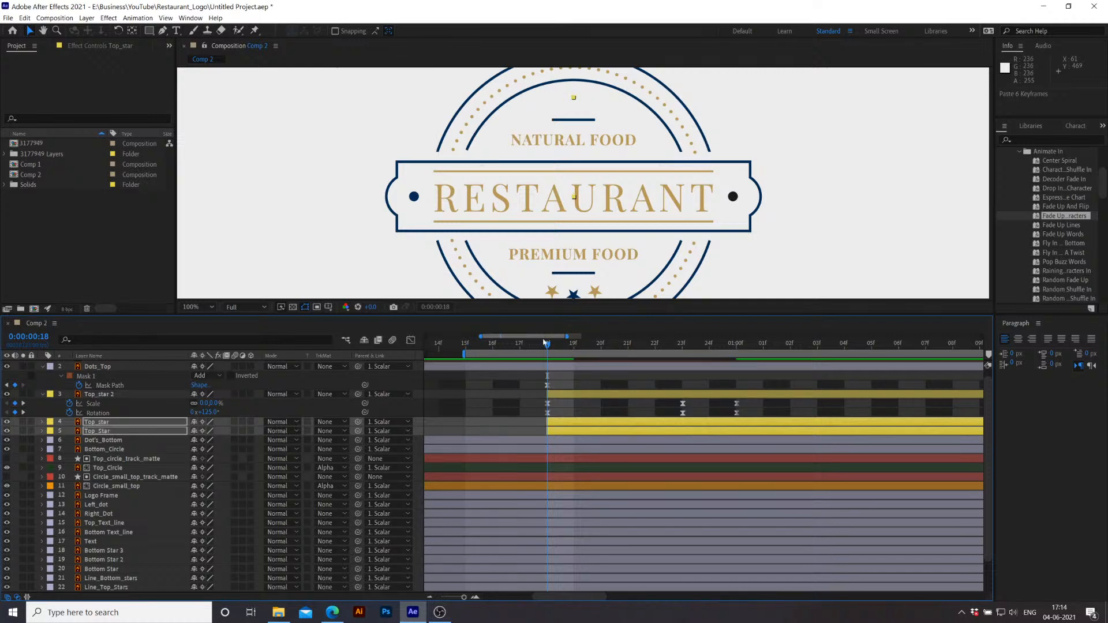
key(space)
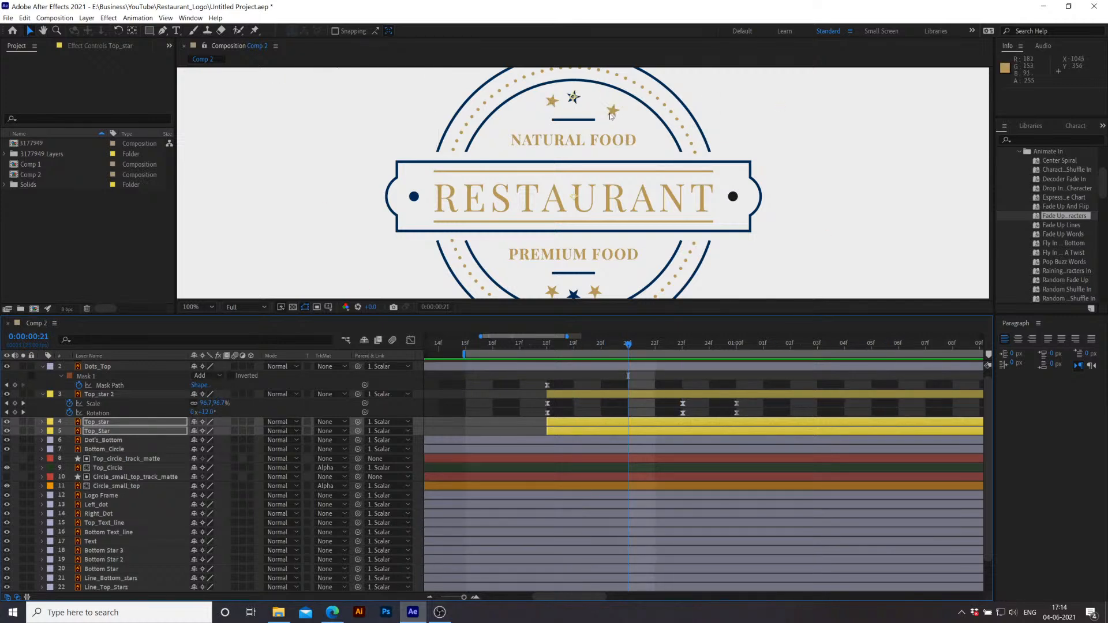
click(608, 412)
click(606, 431)
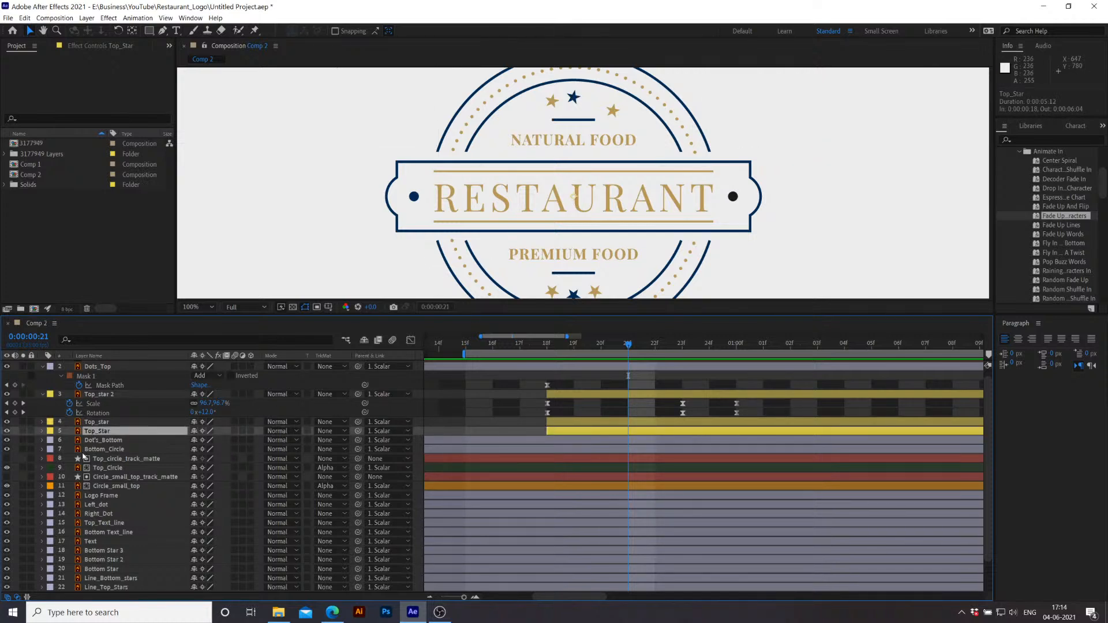
key(ctrl+z)
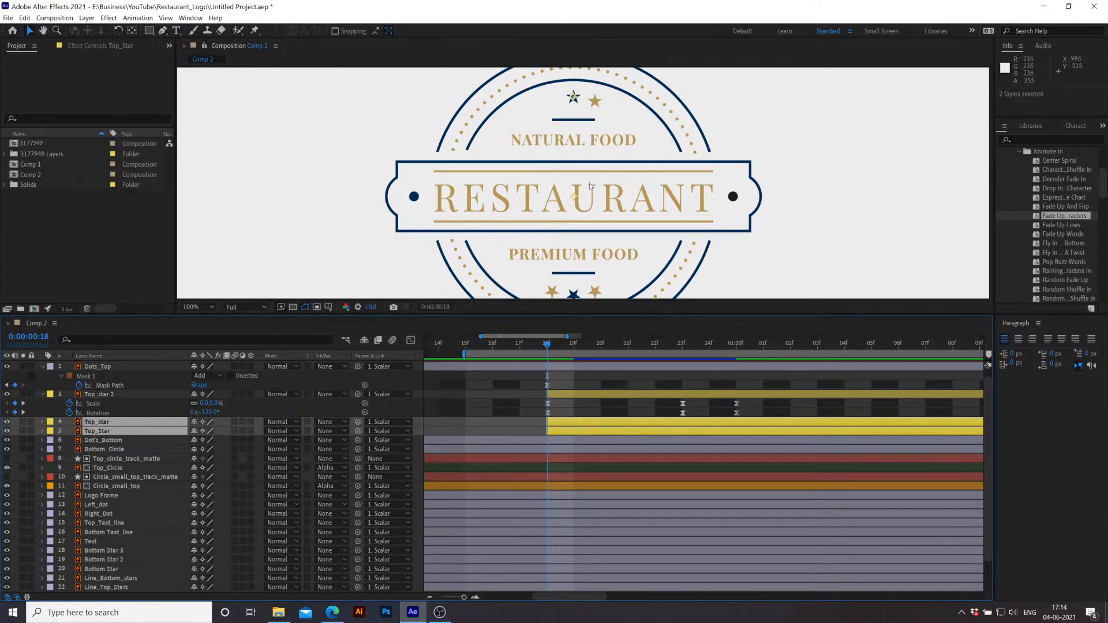
Step: Move the anchor point of the Top_Star layer from the logo's middle to the centre of its star
click(134, 31)
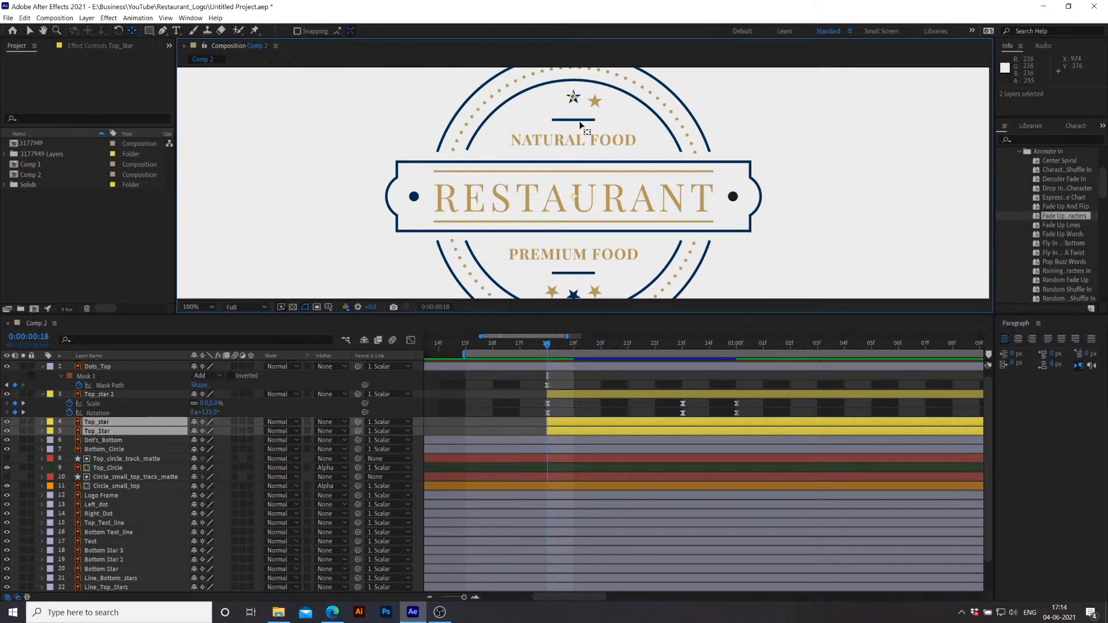
click(502, 430)
drag(575, 198, 596, 105)
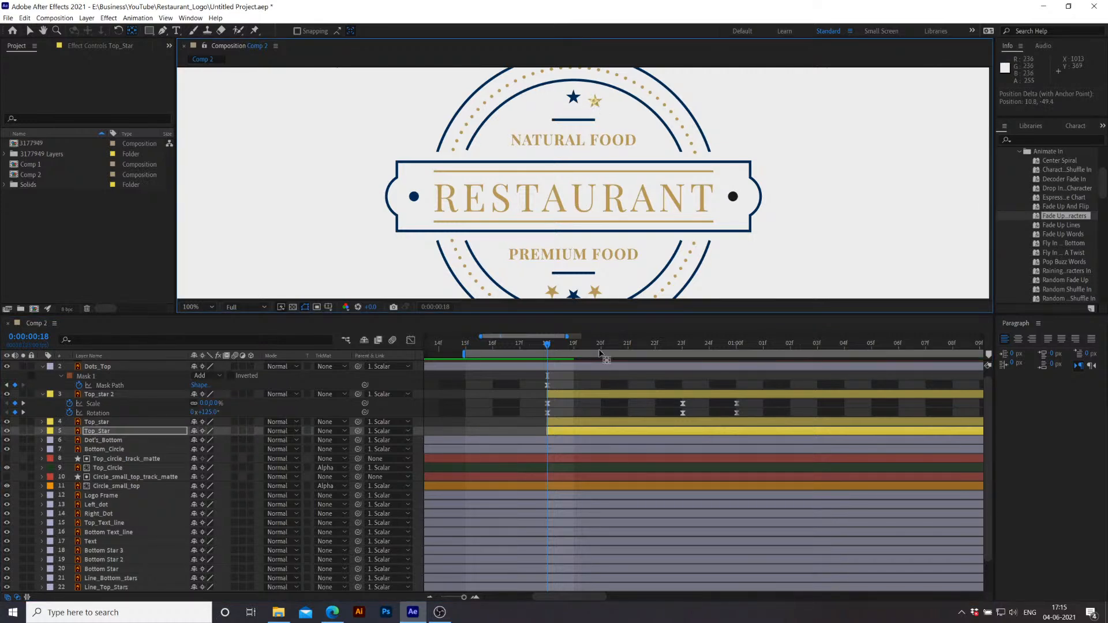
Step: Paste the copied Scale and Rotation keyframes onto Top_star and Top_Star at 0:00:00:18 and preview the stars
click(575, 422)
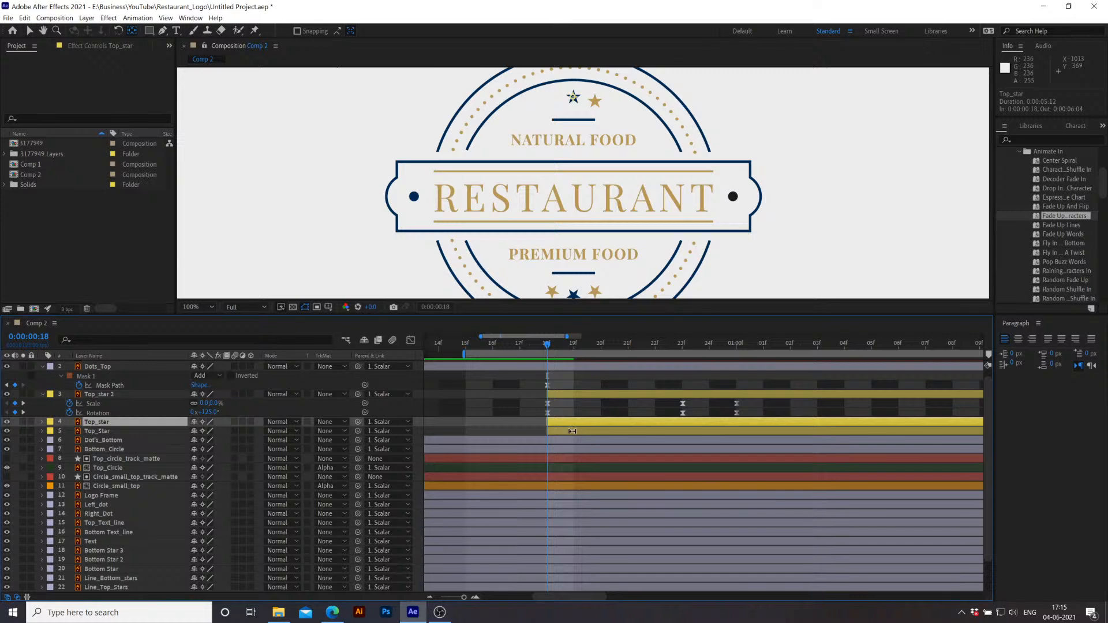
shift+click(572, 431)
key(ctrl+v)
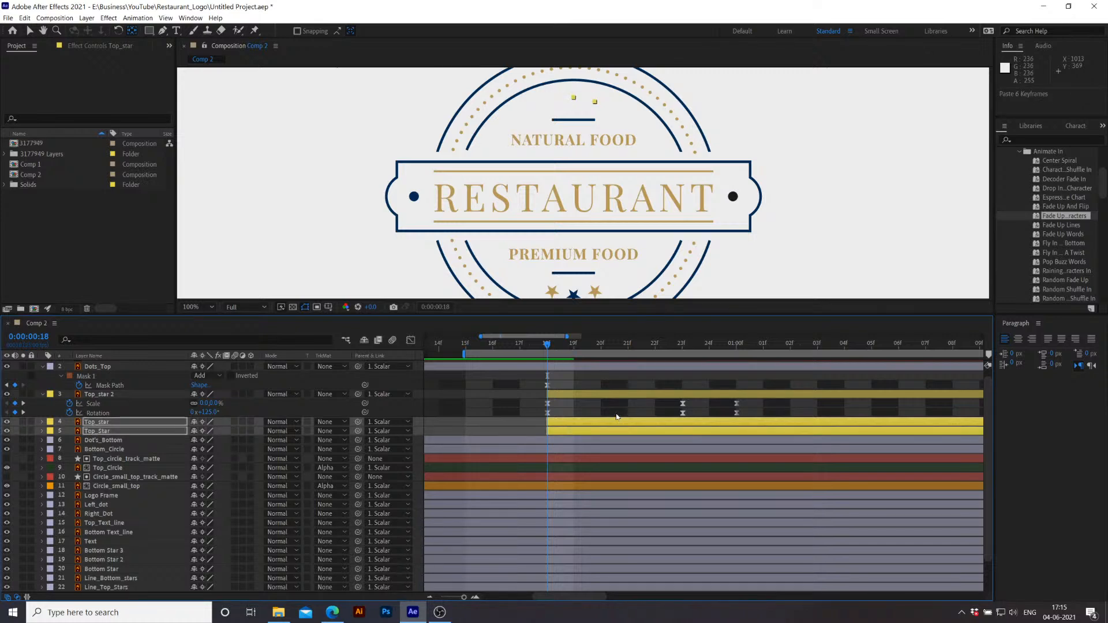
key(v)
key(space)
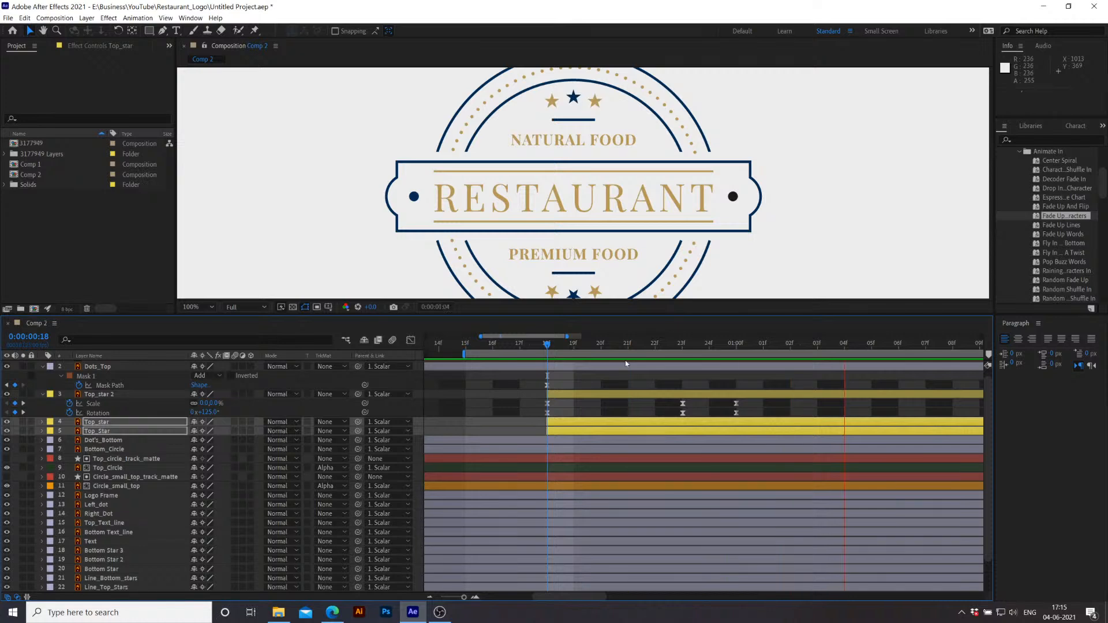
click(872, 346)
Step: Stagger the stars by starting Top_star at 0:00:00:20 and Top_Star at 0:00:00:22, and preview the sequence
key(i)
click(582, 423)
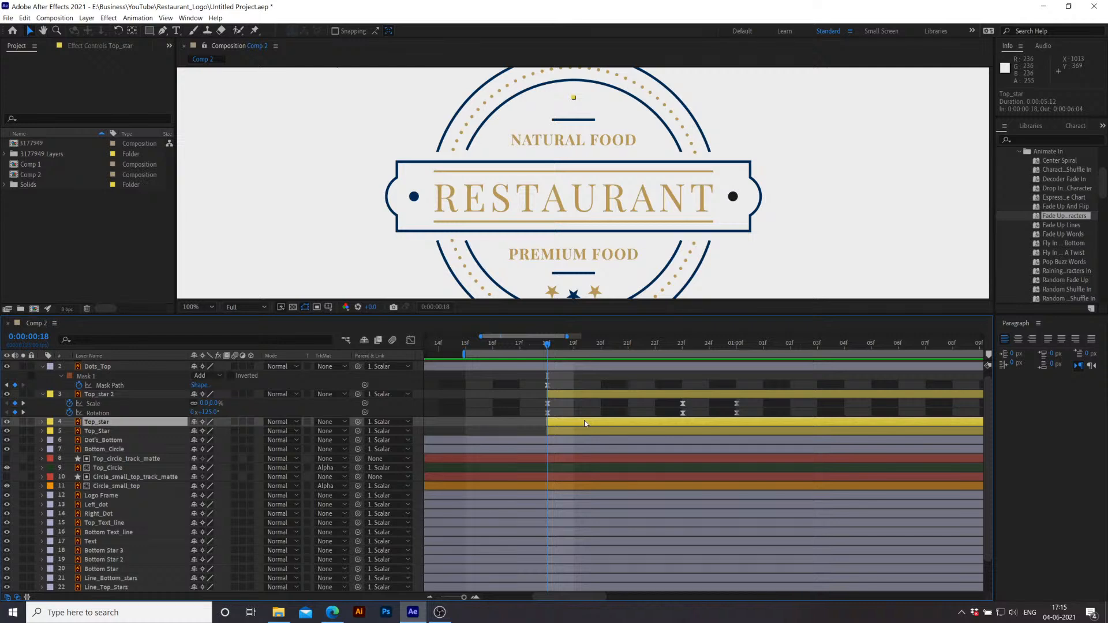
drag(585, 423, 695, 433)
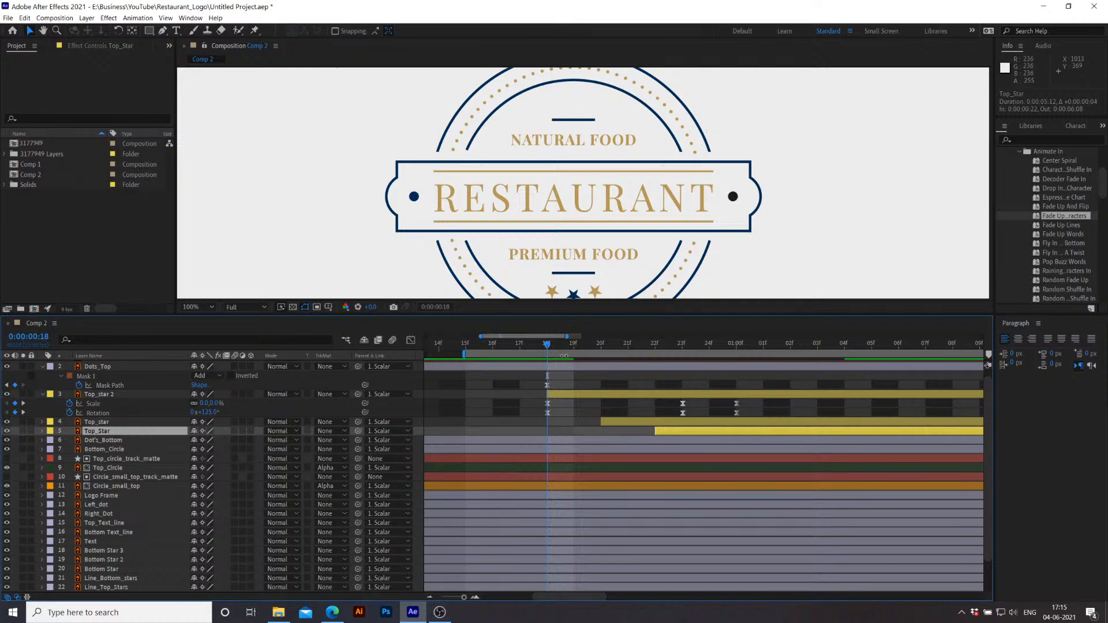
key(space)
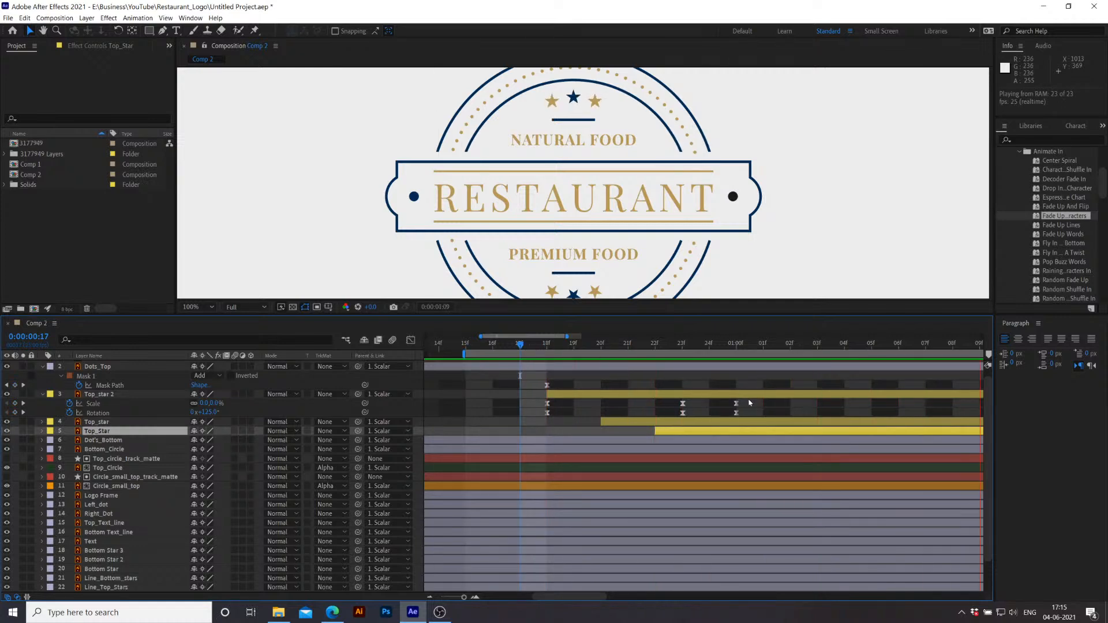
Step: Review the staggered star reveal between 0:00:00:22 and 0:00:00:24, and check the live stream's analytics in the browser
key(space)
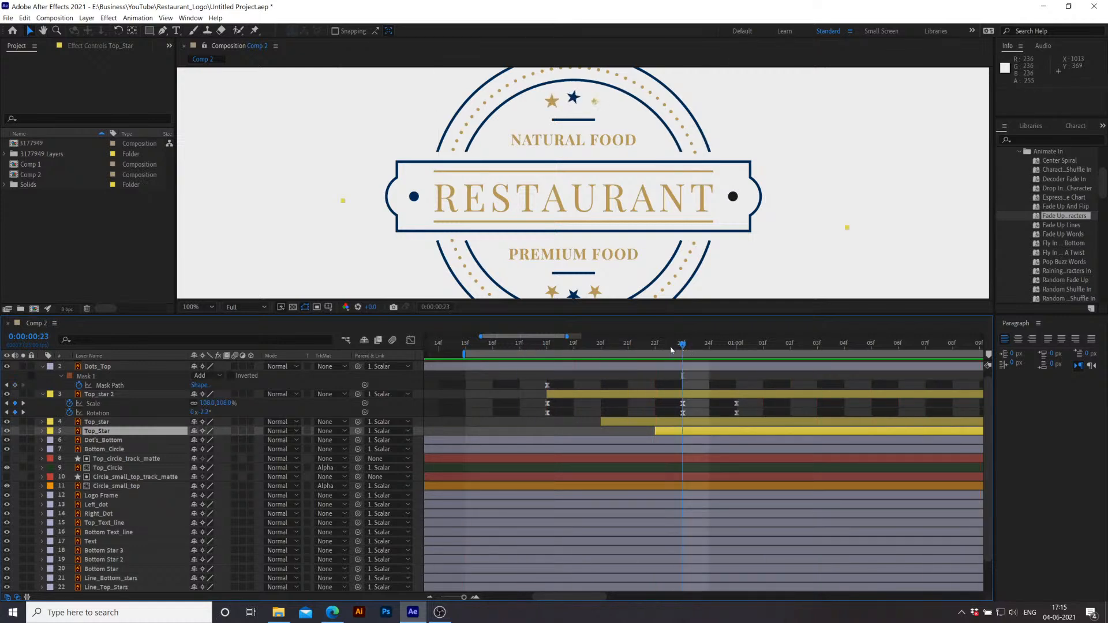
mouse_move(671, 351)
mouse_down()
mouse_move(602, 352)
mouse_move(655, 359)
mouse_up()
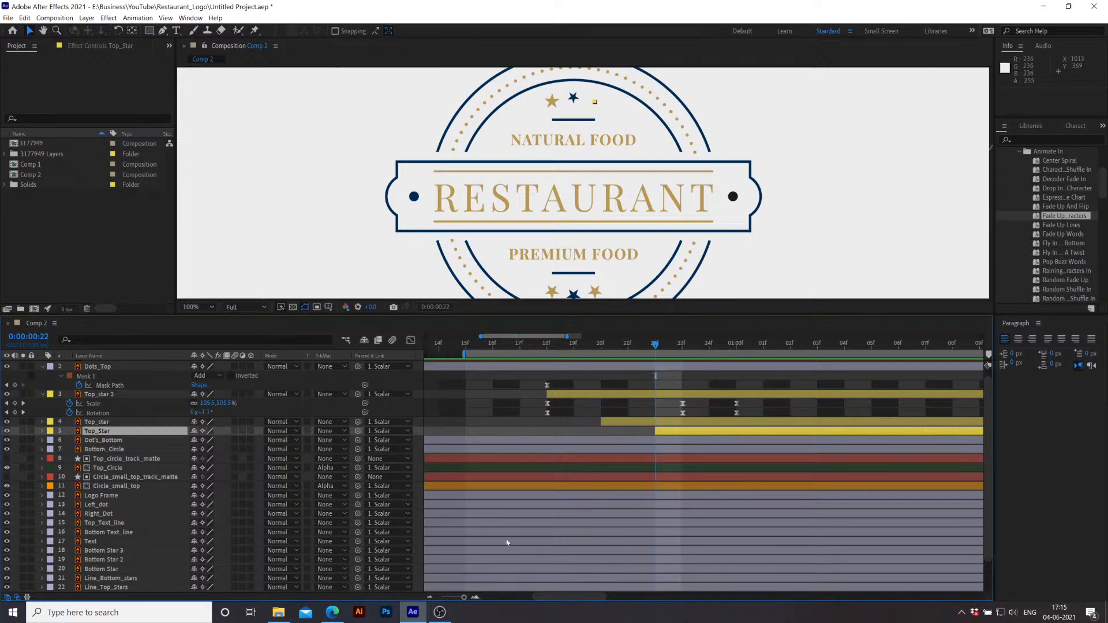
click(330, 614)
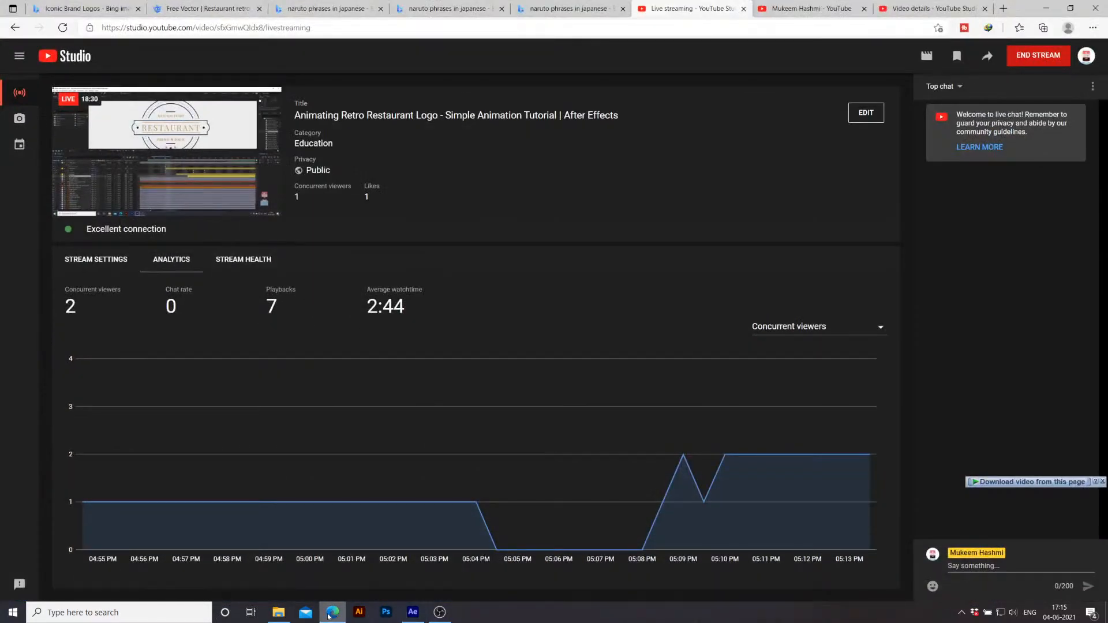
click(327, 616)
drag(660, 349, 714, 362)
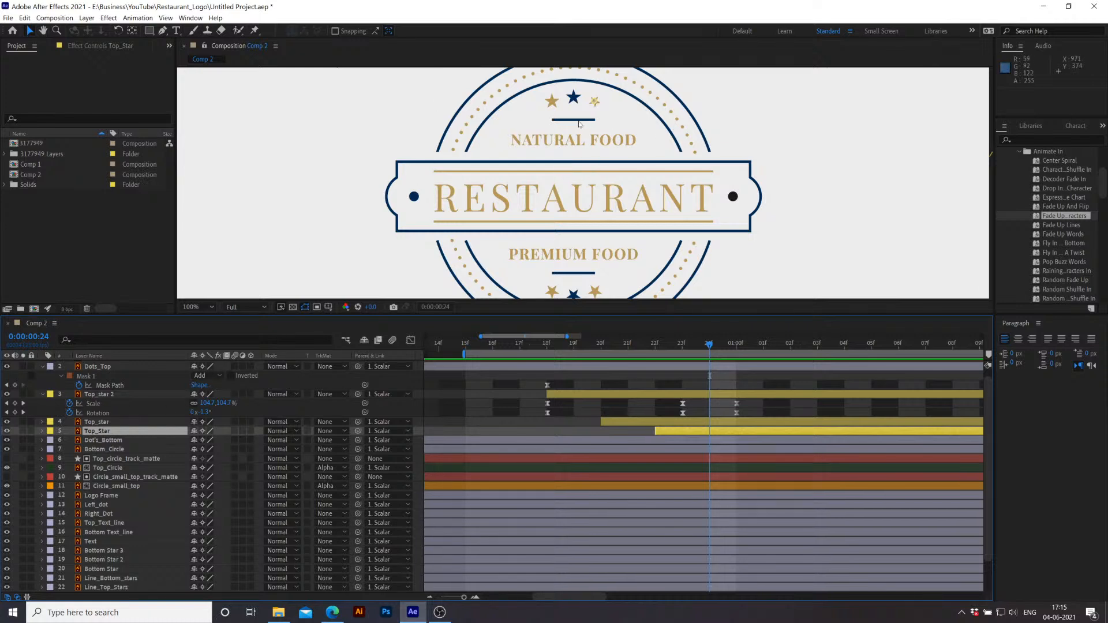
Step: Deselect the Top_Star layer and collapse the expanded properties of the Dots_Top and Top_star 2 layers
click(639, 434)
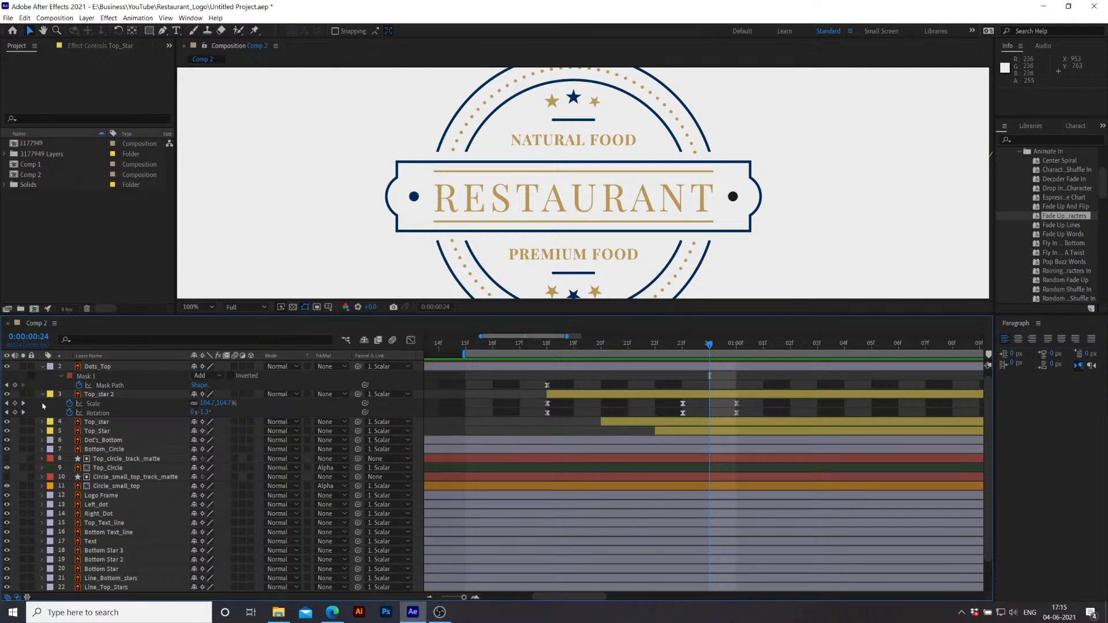
click(43, 366)
click(42, 376)
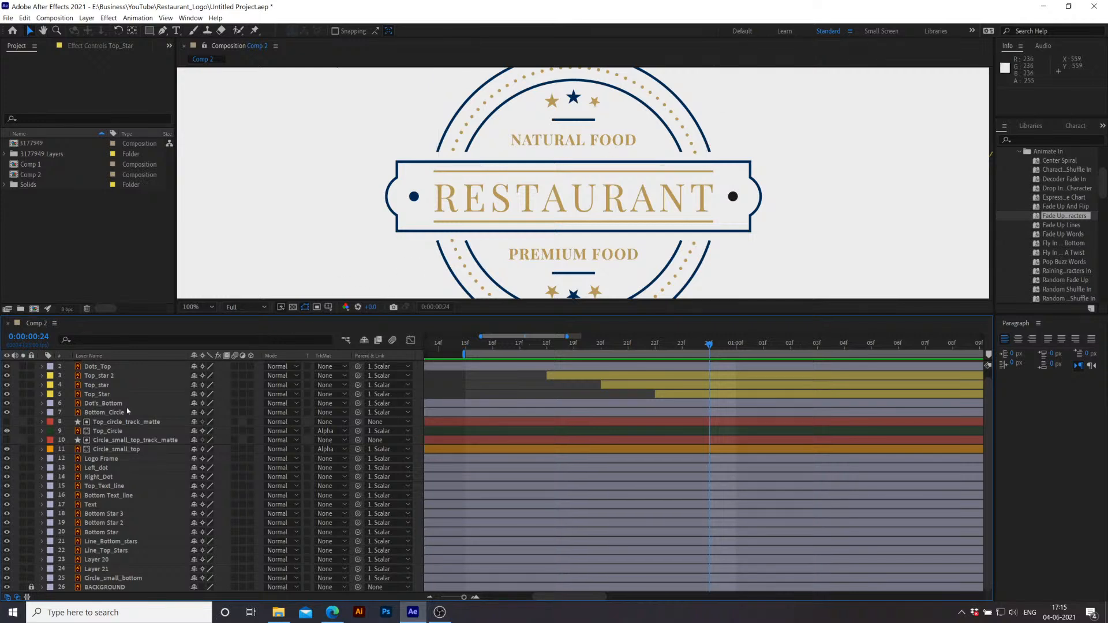
scroll(145, 419, up, 1)
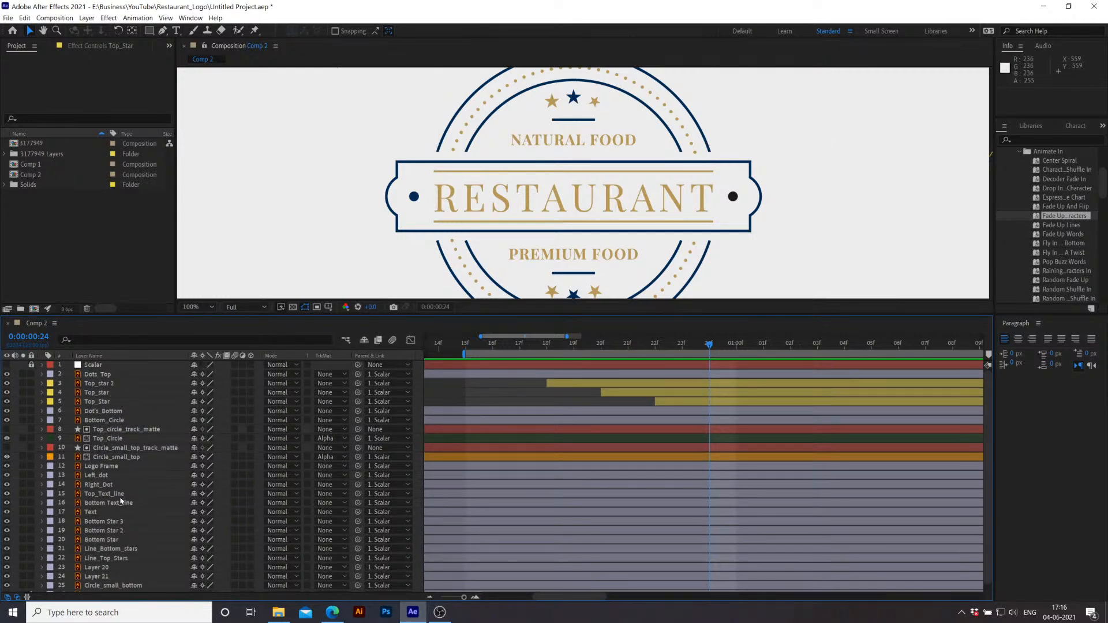
scroll(120, 495, down, 1)
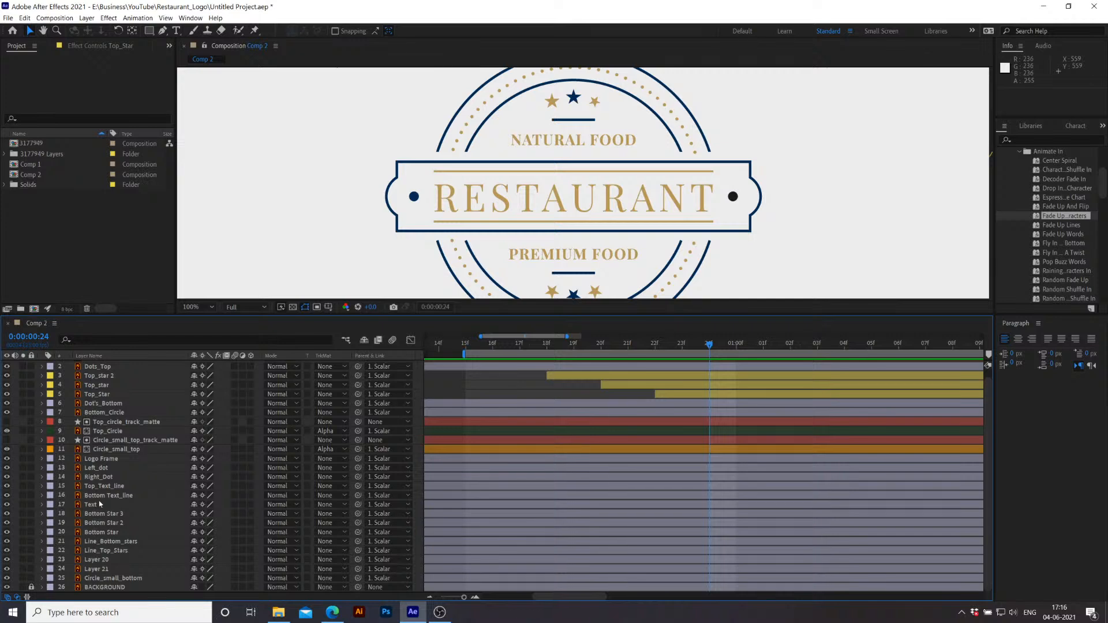
Step: Identify the line under the top stars by toggling the visibility of Top_Text_line and Line_Top_Stars off and on
click(63, 488)
click(8, 487)
click(8, 487)
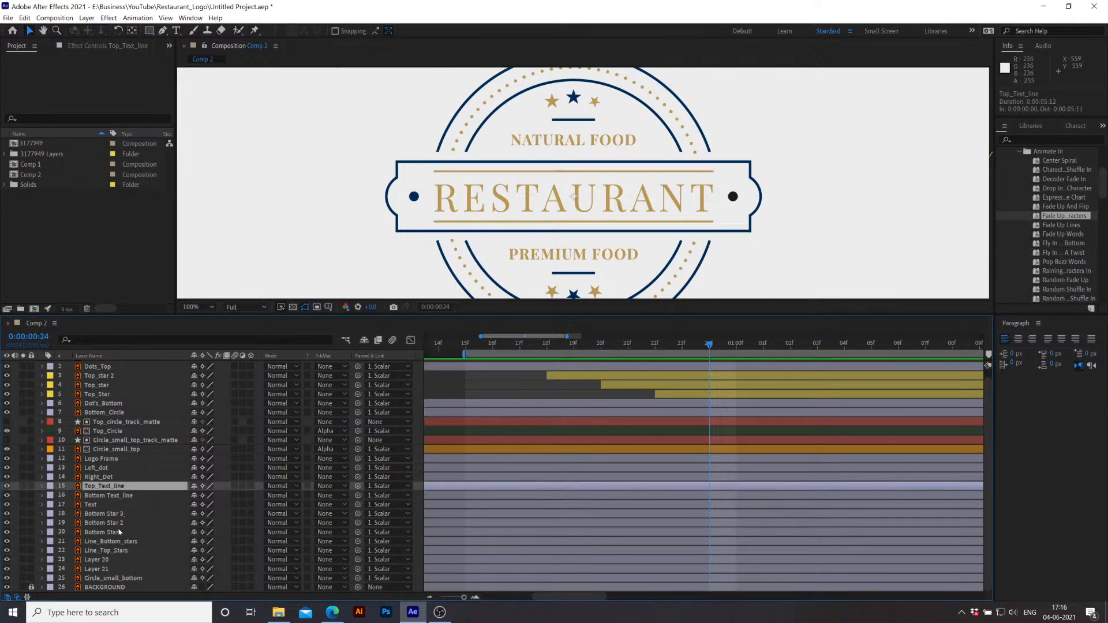
click(53, 552)
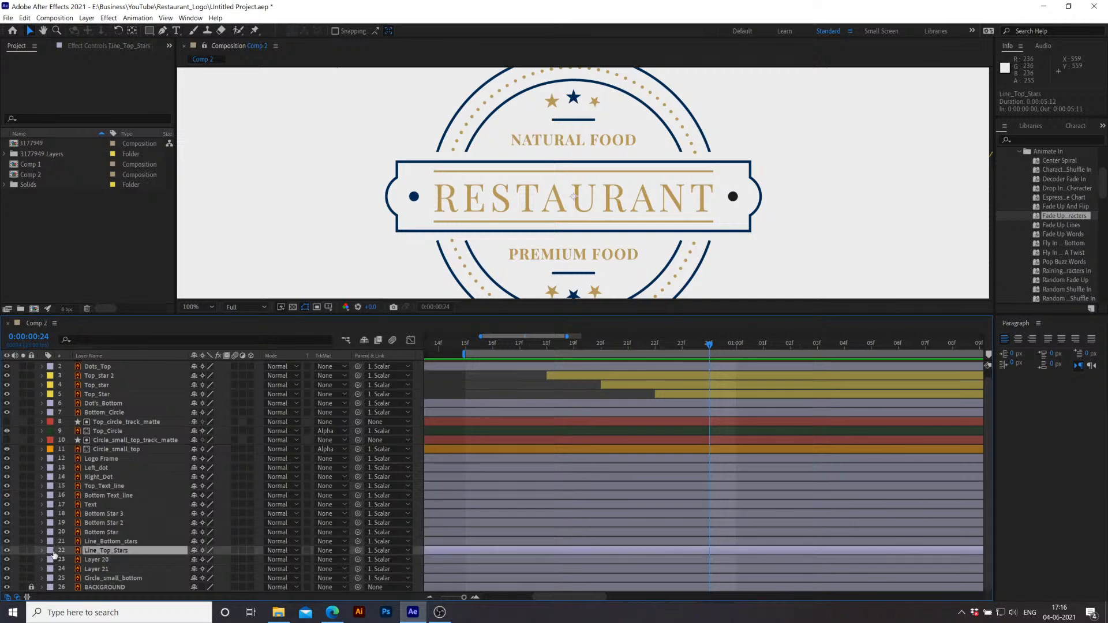
click(7, 551)
click(8, 551)
Step: Move the Line_Top_Stars layer directly below Top_Star in the layer stack and give it a Brown label
drag(107, 551, 123, 398)
scroll(122, 411, up, 1)
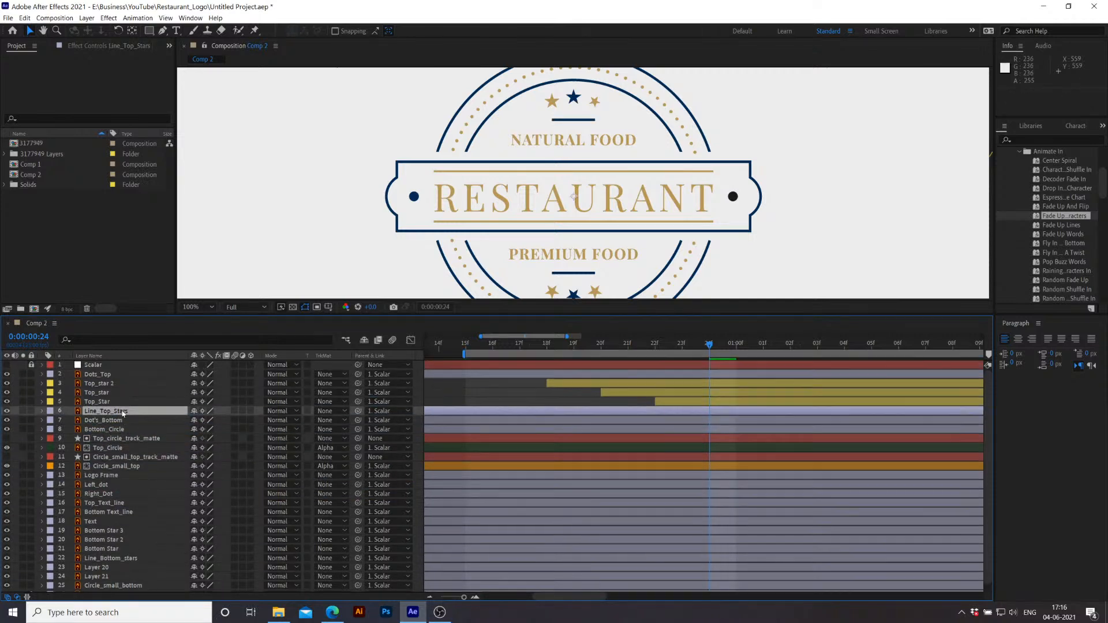
click(52, 414)
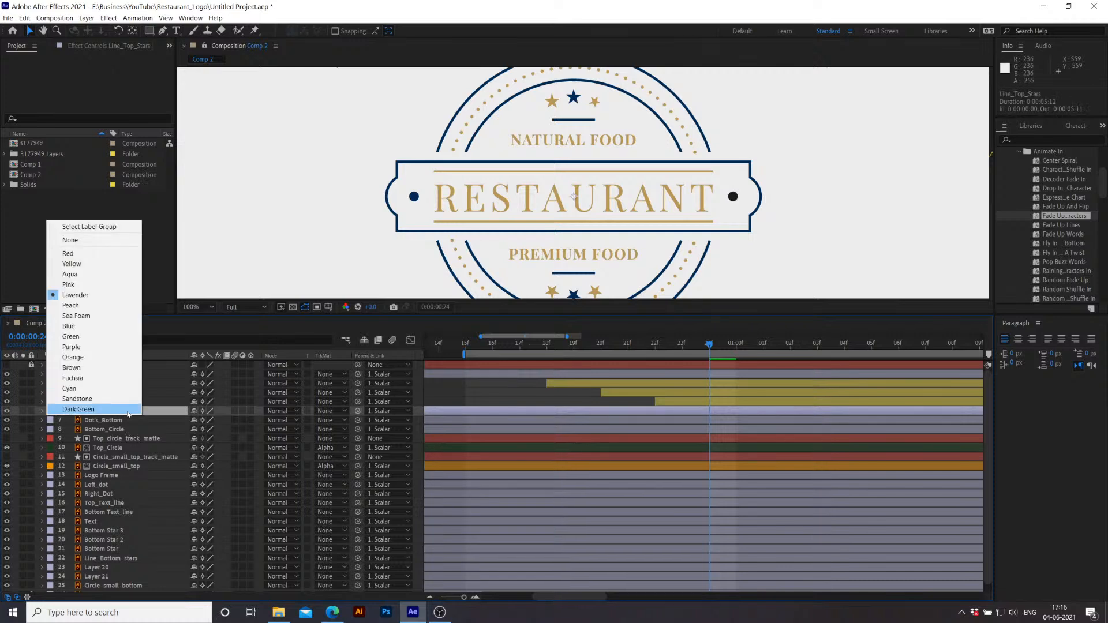
click(75, 368)
Step: Shift the Line_Top_Stars layer in time so that it starts at 0:00:00:19
drag(540, 413, 646, 415)
drag(733, 416, 760, 416)
drag(532, 415, 799, 415)
mouse_move(624, 415)
mouse_down()
mouse_move(718, 413)
mouse_move(623, 411)
mouse_up()
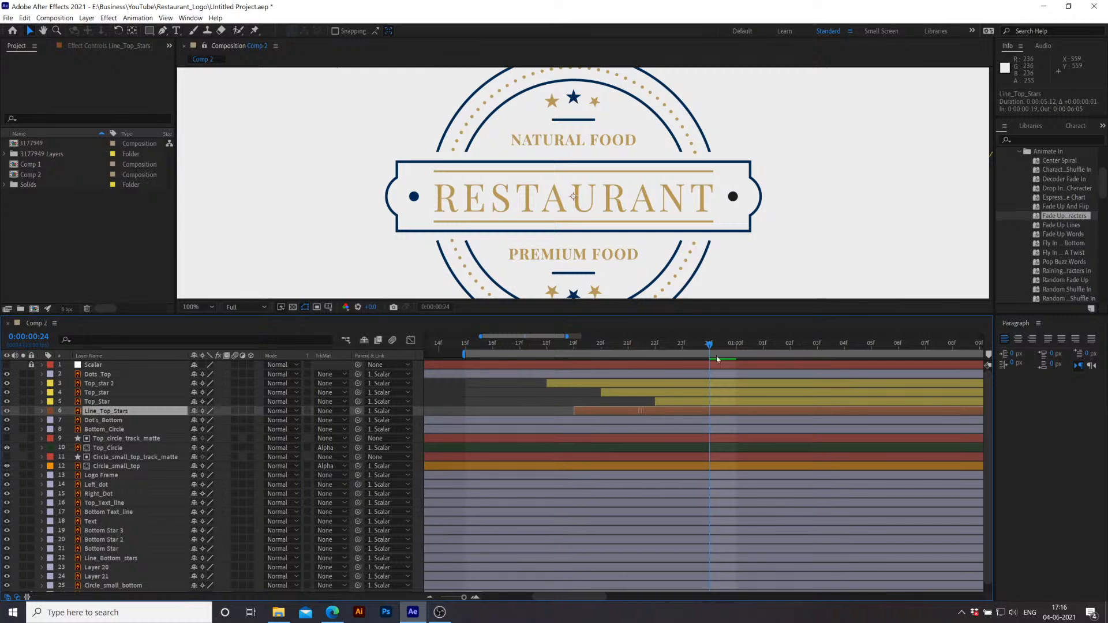
Step: Inspect the short blue line above NATURAL FOOD up close at 0:00:00:19
drag(702, 349, 584, 357)
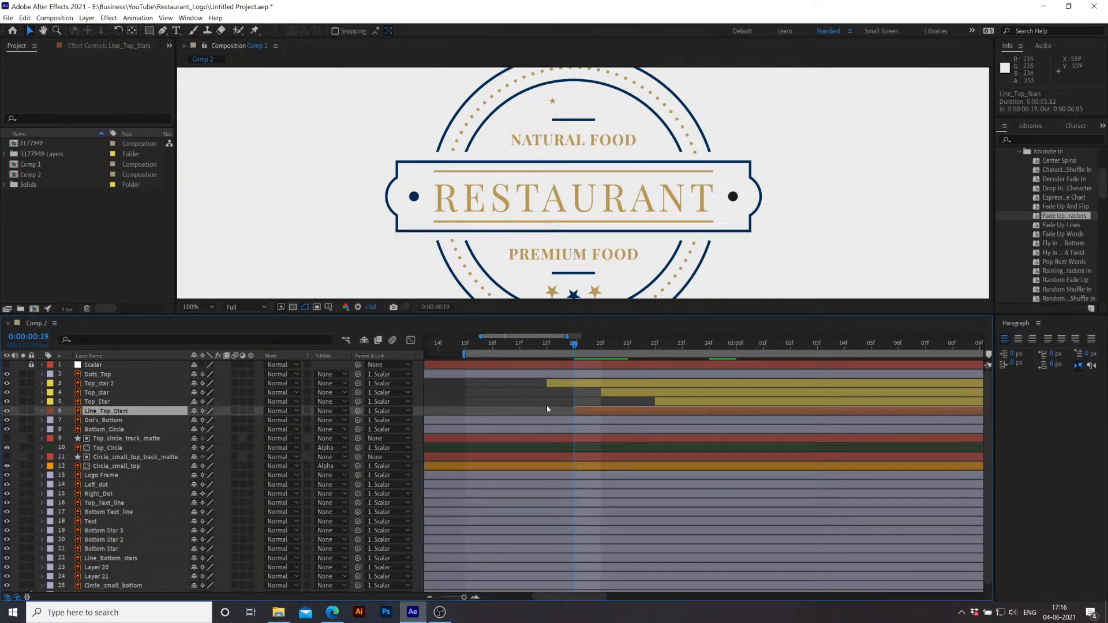
click(491, 251)
click(162, 31)
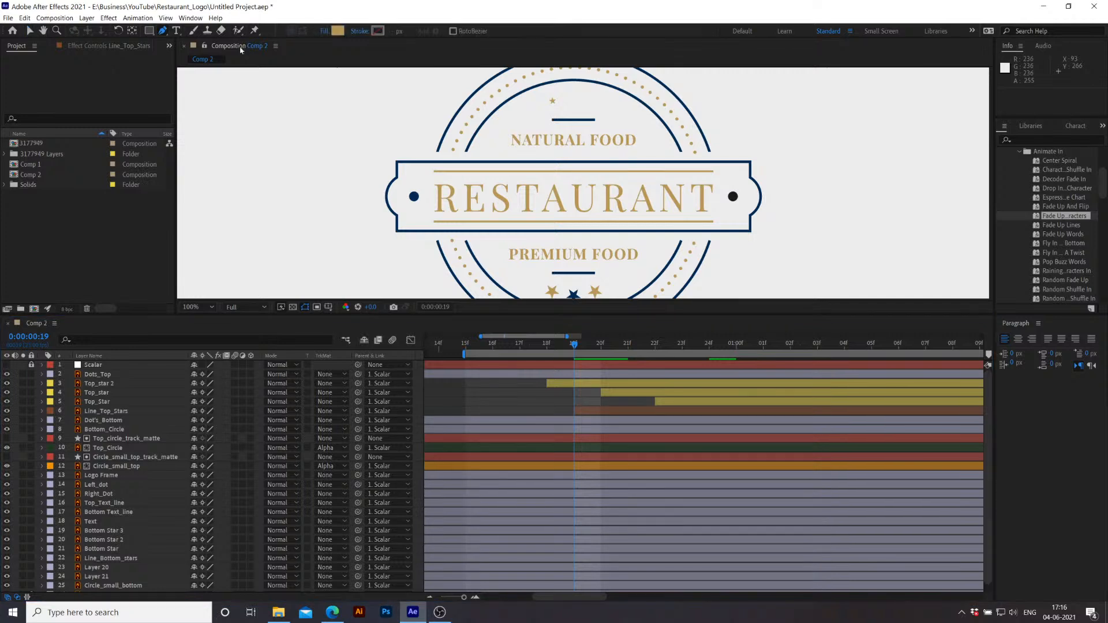
key(z)
drag(543, 110, 687, 173)
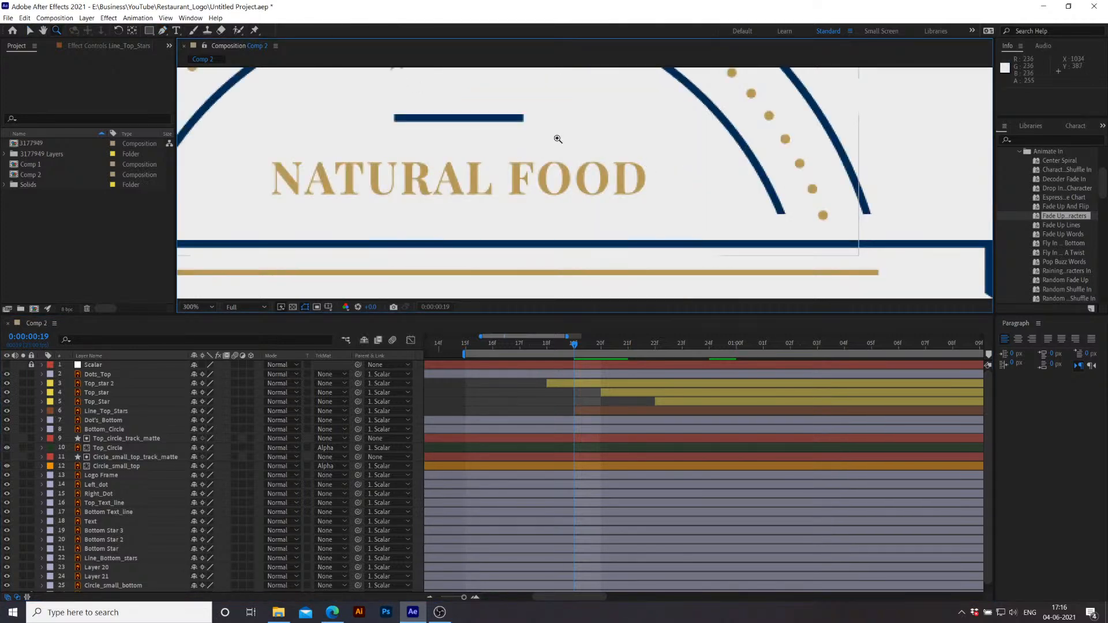
key(v)
drag(561, 134, 630, 155)
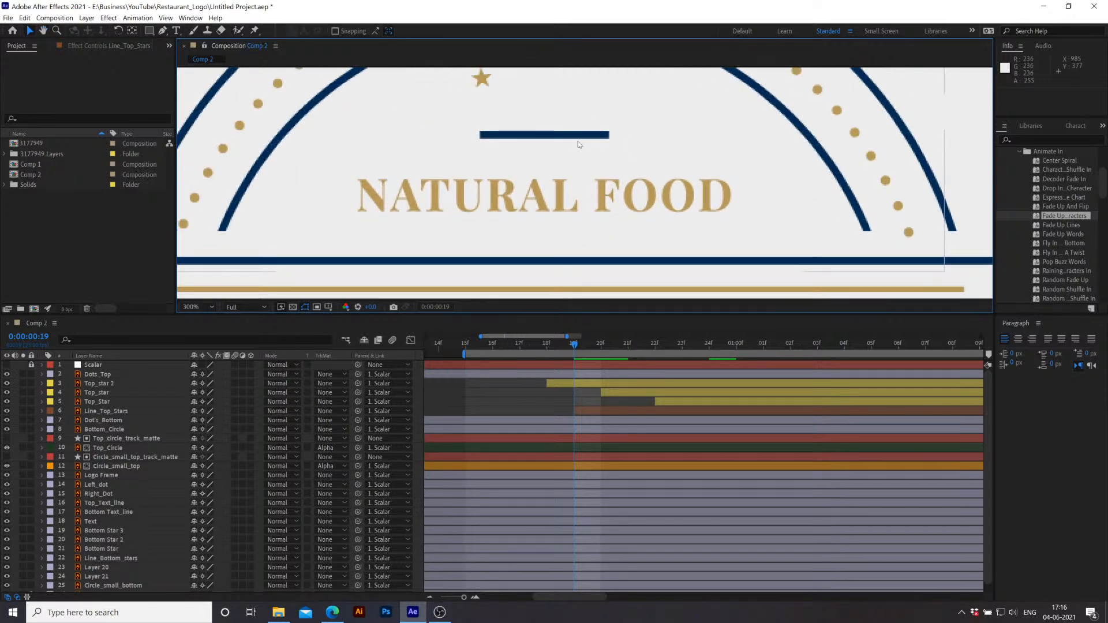
key(p)
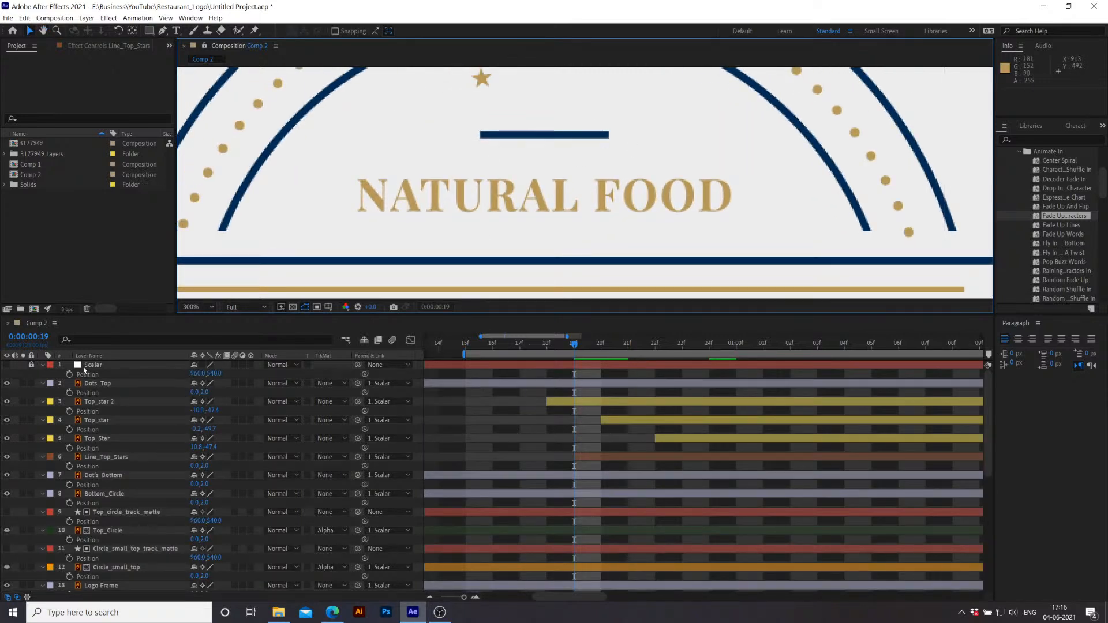
key(ctrl+a)
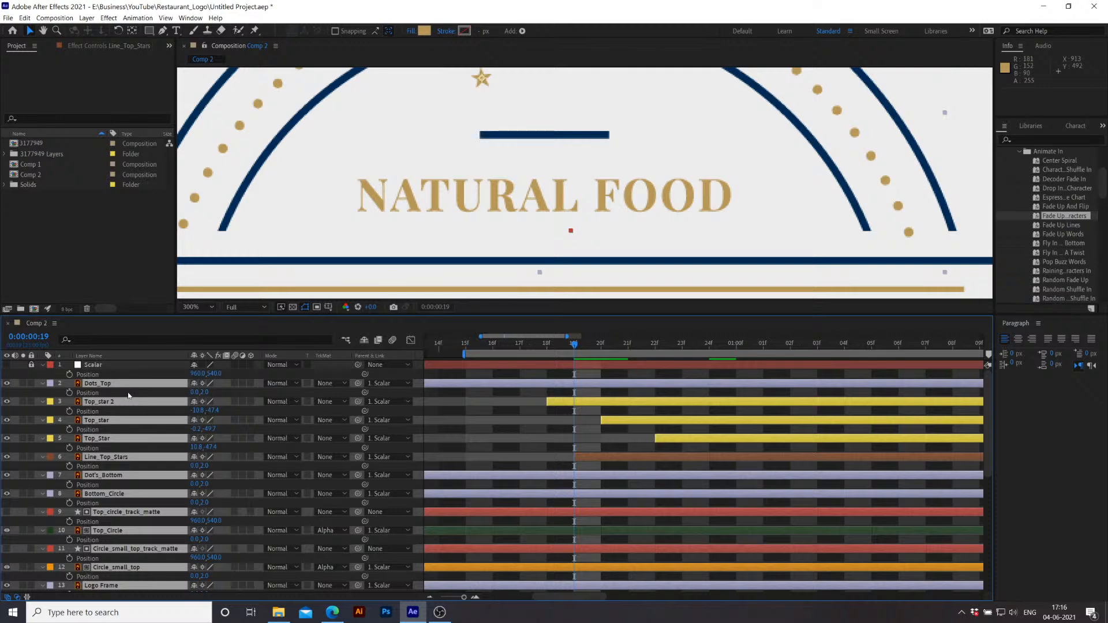
key(p)
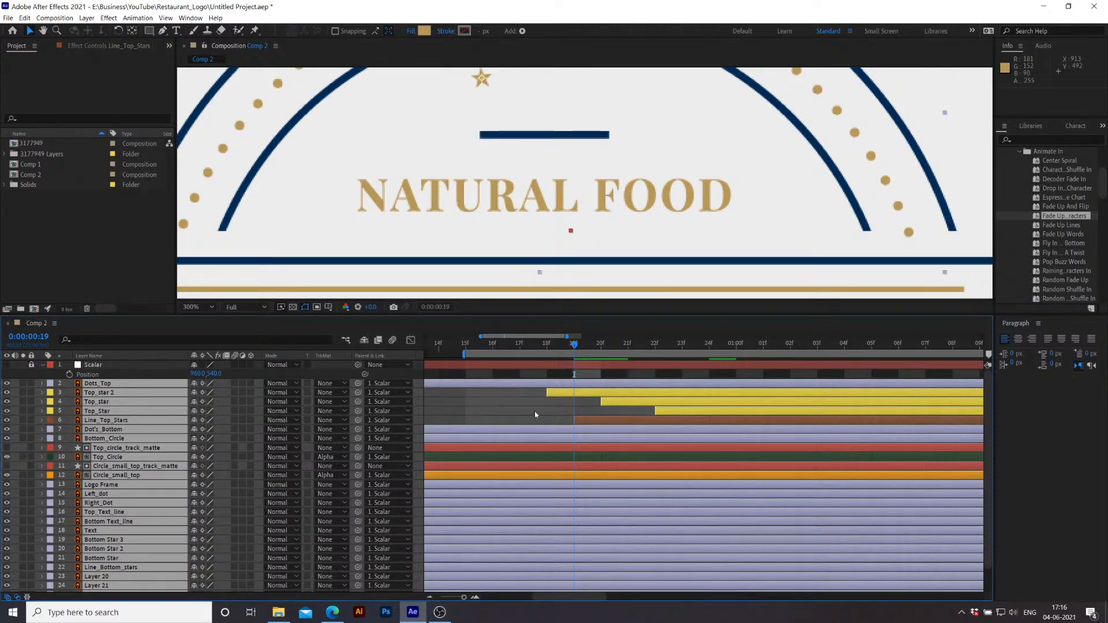
Step: Try to draw a straight two-point Pen path below the short line on the Line_Top_Stars layer, and undo it
click(589, 419)
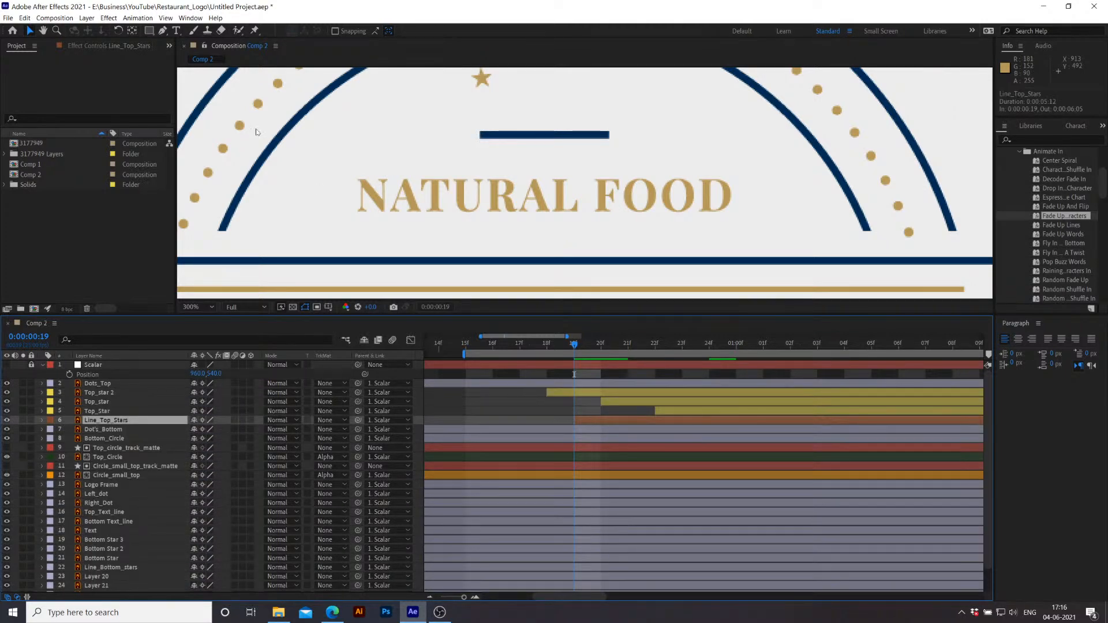
click(163, 30)
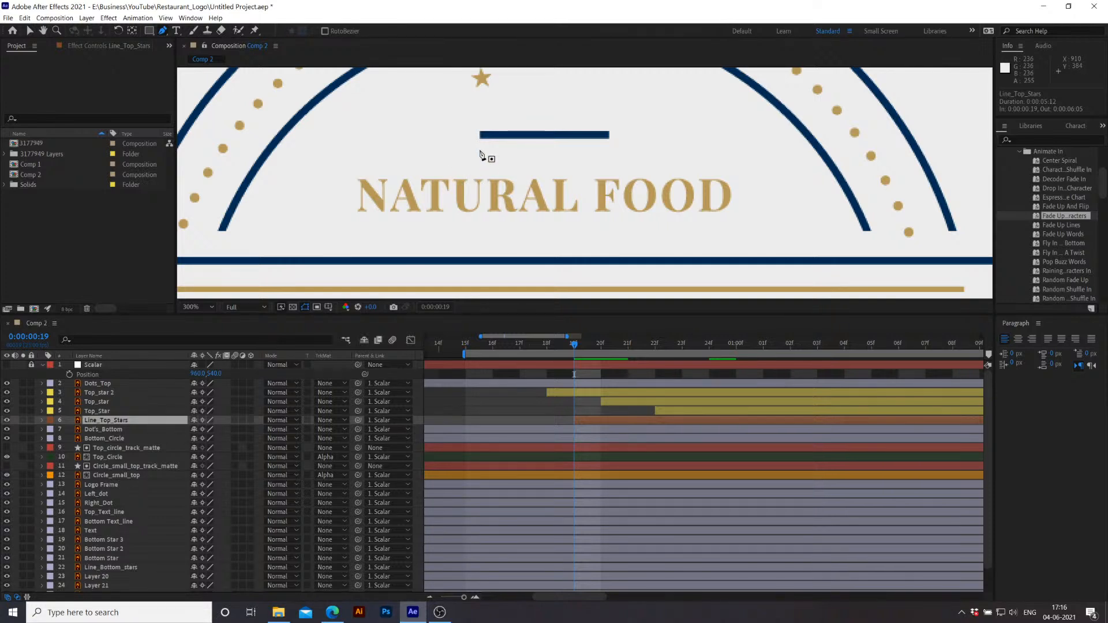
click(480, 151)
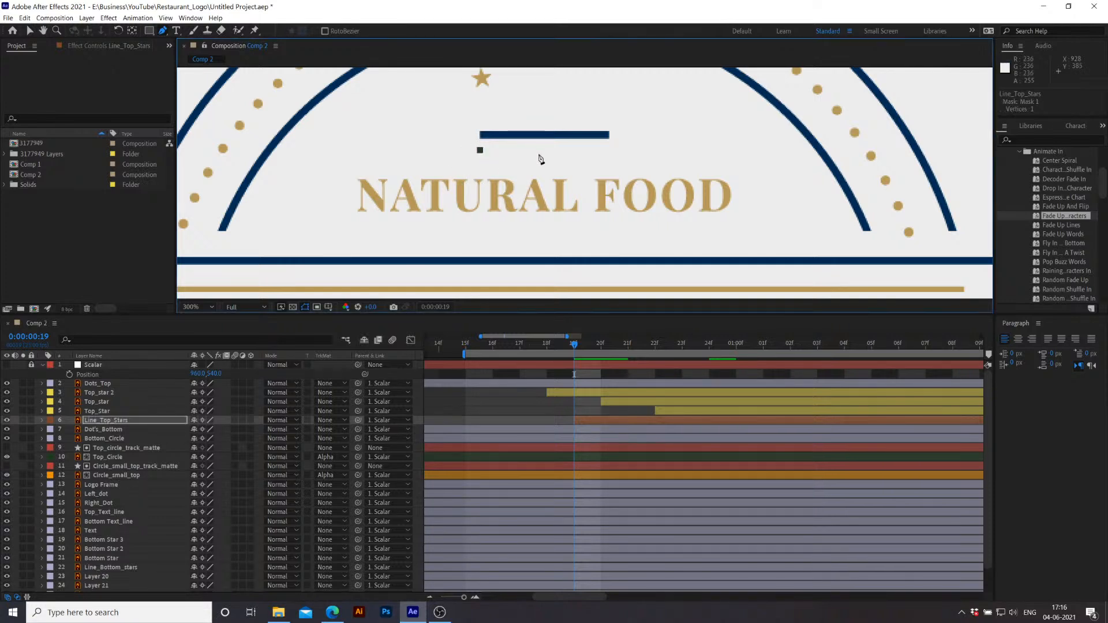
click(610, 150)
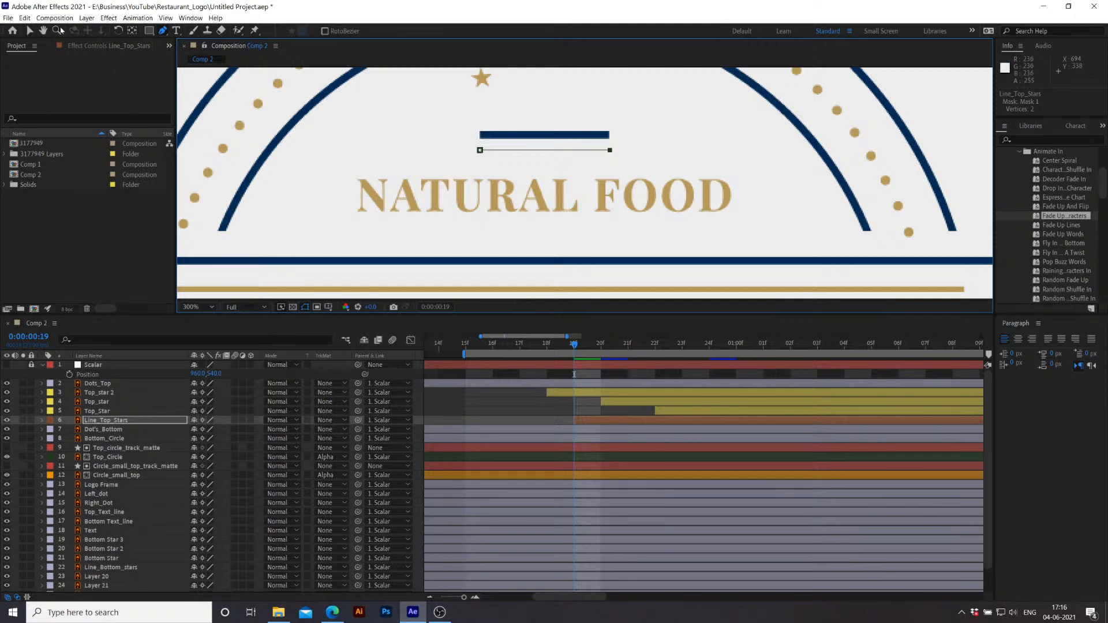
click(29, 31)
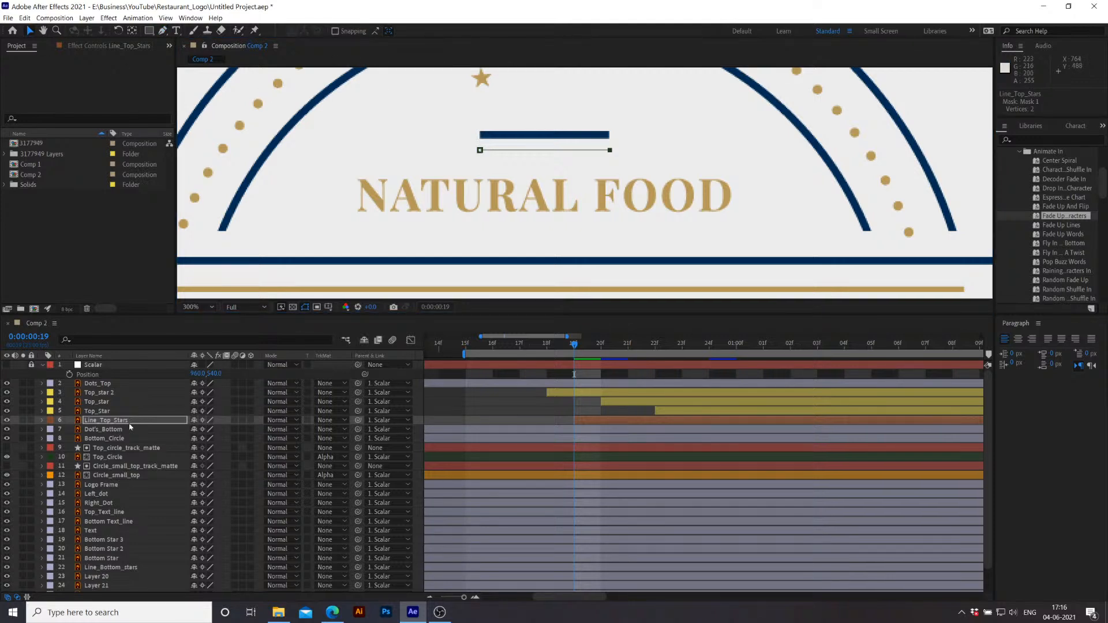
key(ctrl+z)
key(ctrl+z)
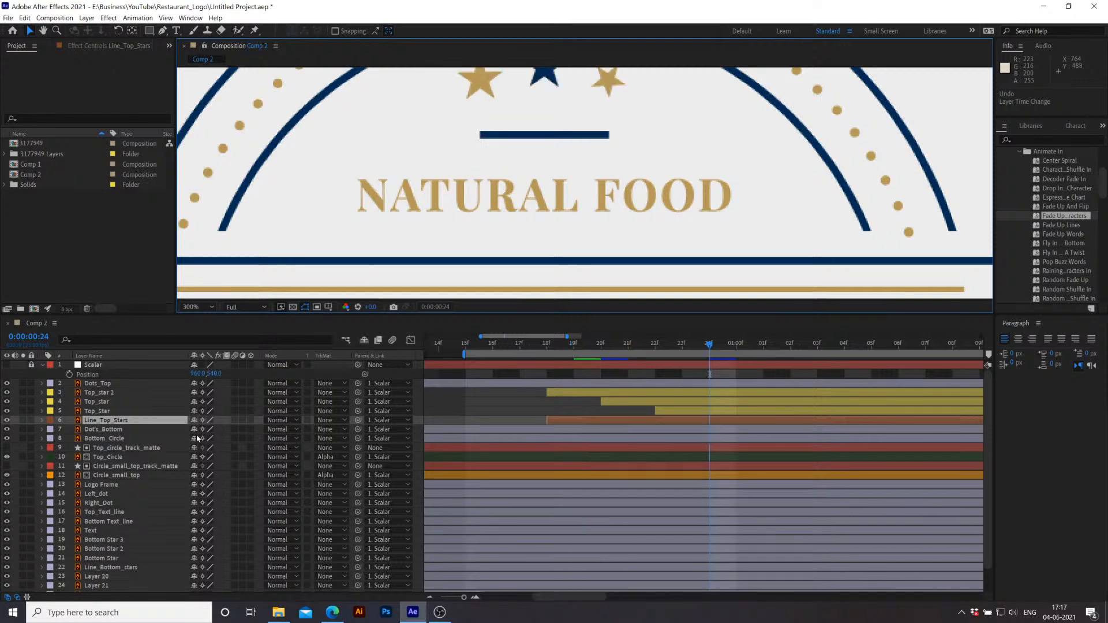
Step: At 0:00:00:18, draw a straight two-point Pen line as a new shape just below the short line above NATURAL FOOD, matching its length
drag(709, 346, 558, 370)
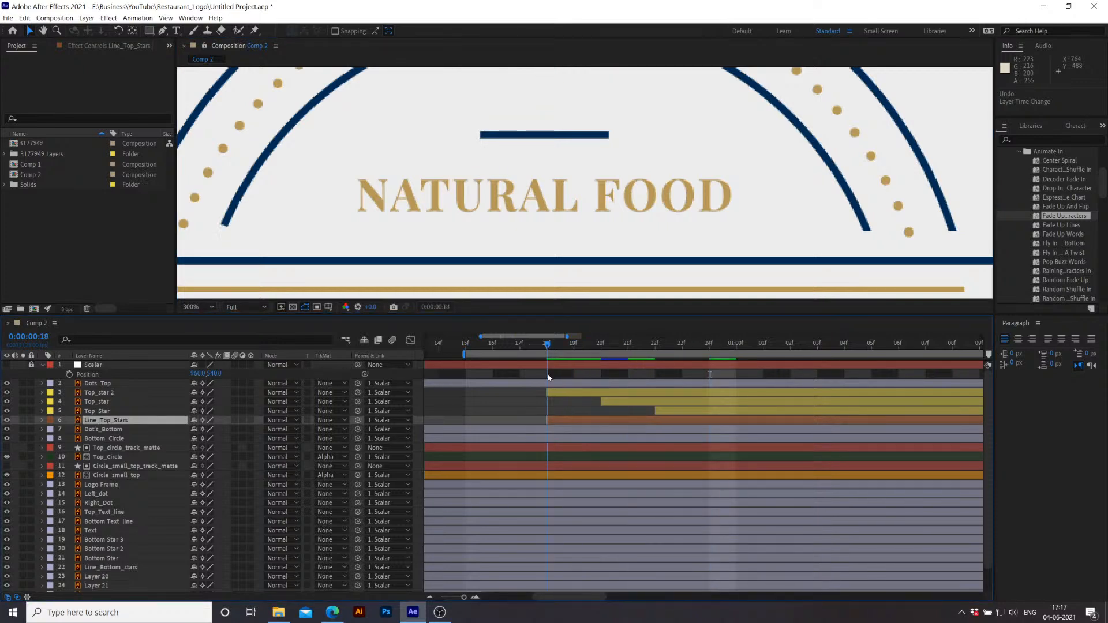
click(515, 420)
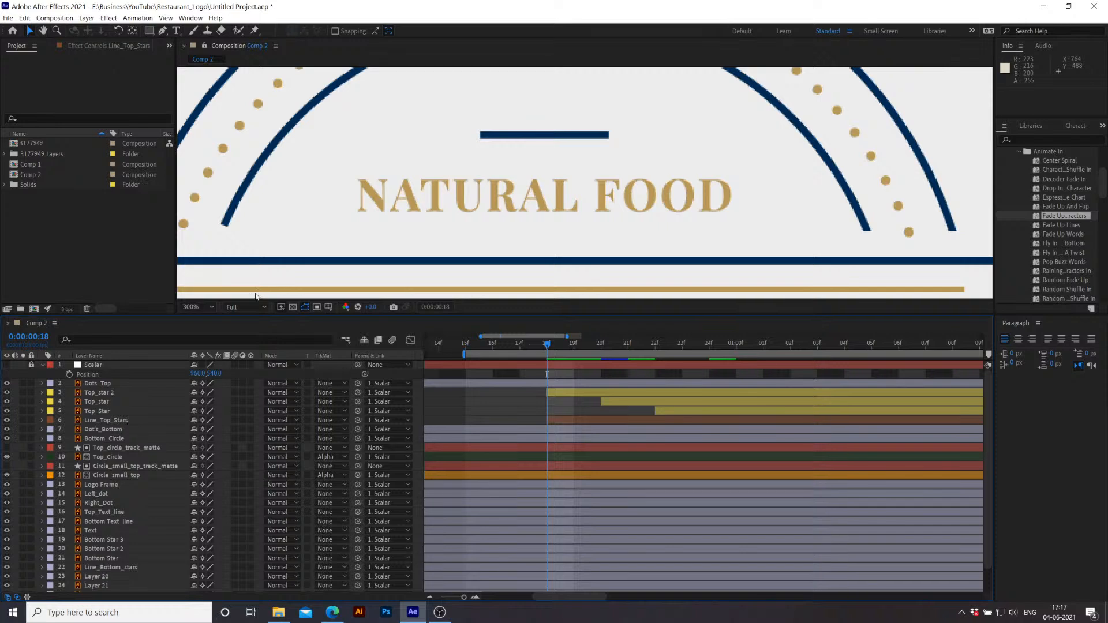
click(162, 30)
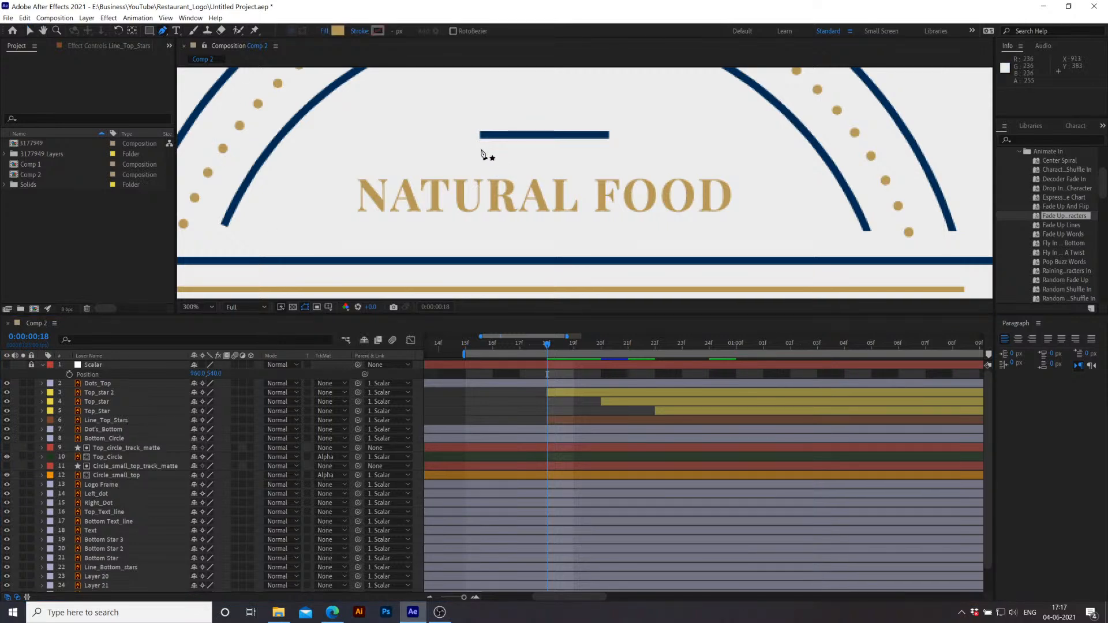
click(480, 151)
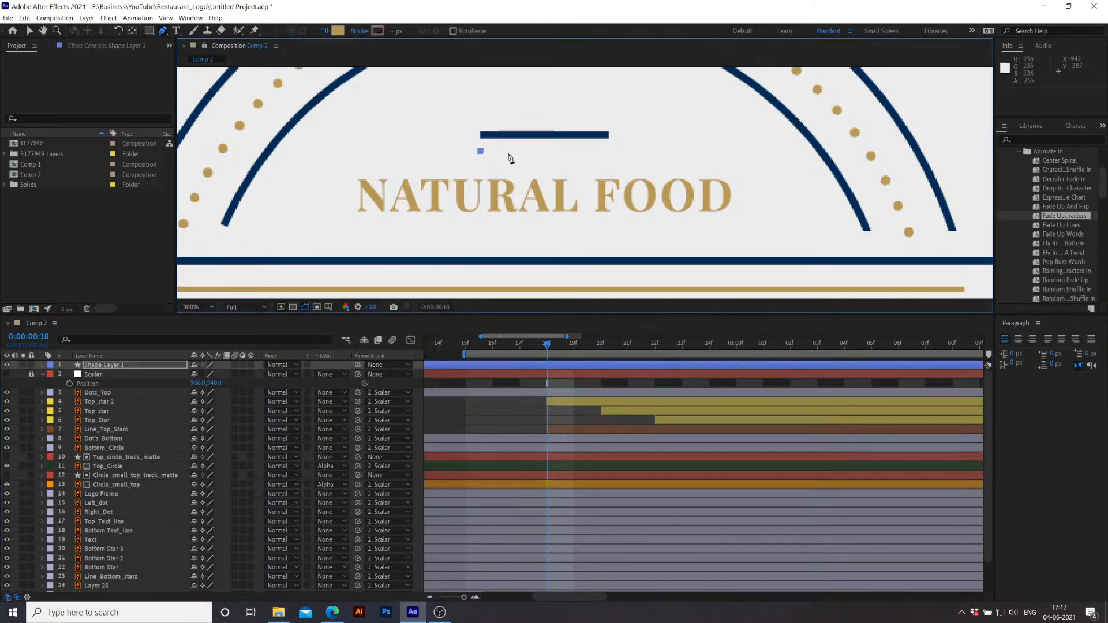
click(610, 150)
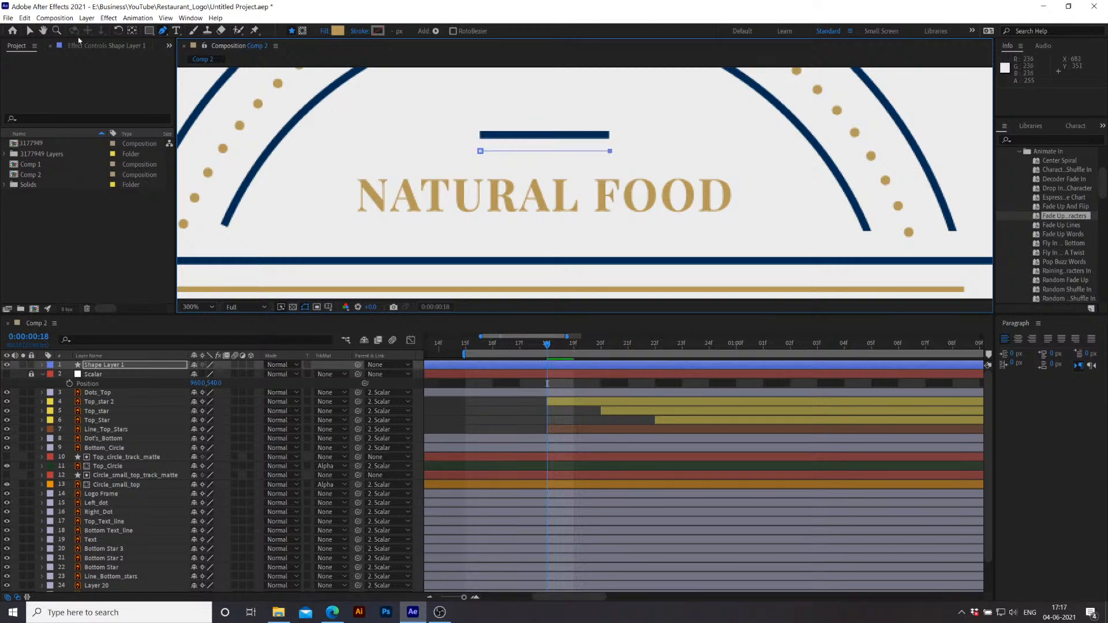
click(30, 33)
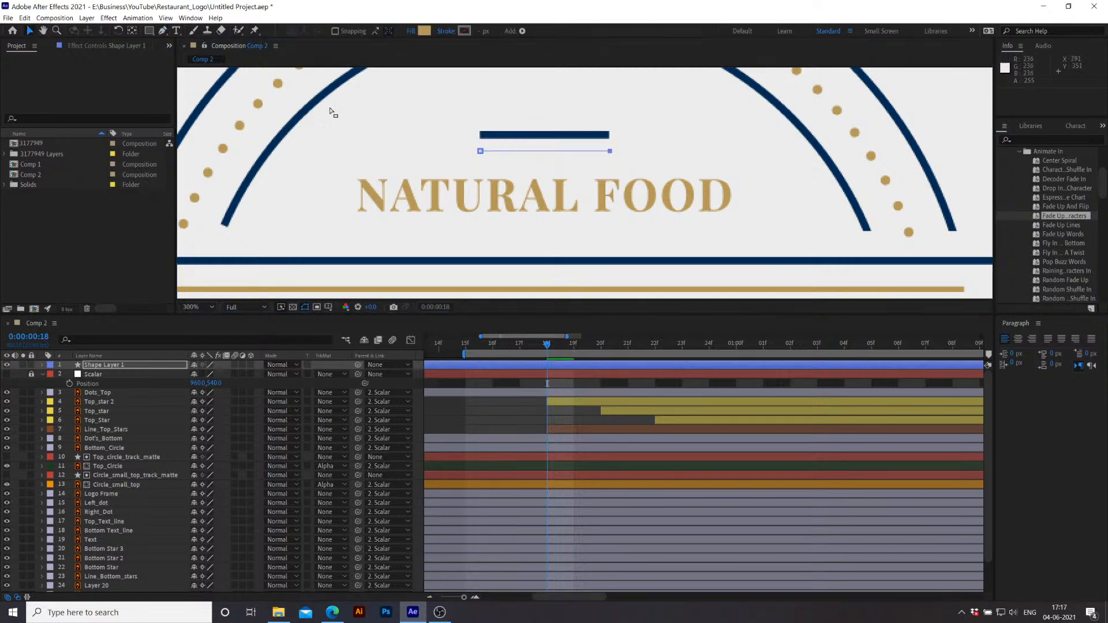
Step: Set the new line's fill to None and its stroke to the dark blue sampled from the original line above it
click(411, 31)
click(499, 276)
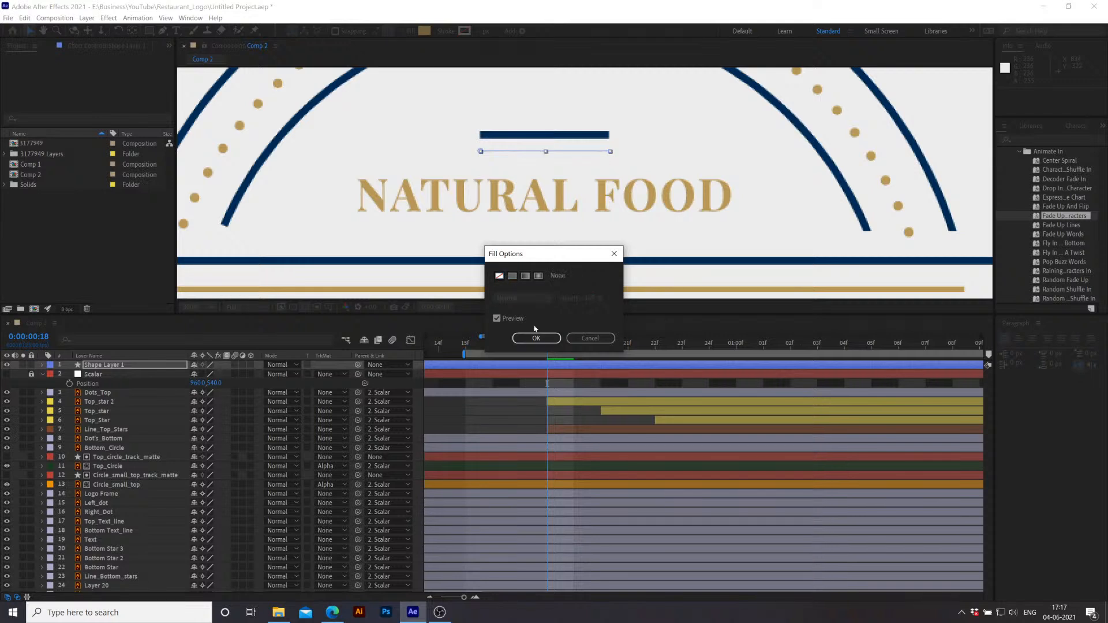
click(536, 338)
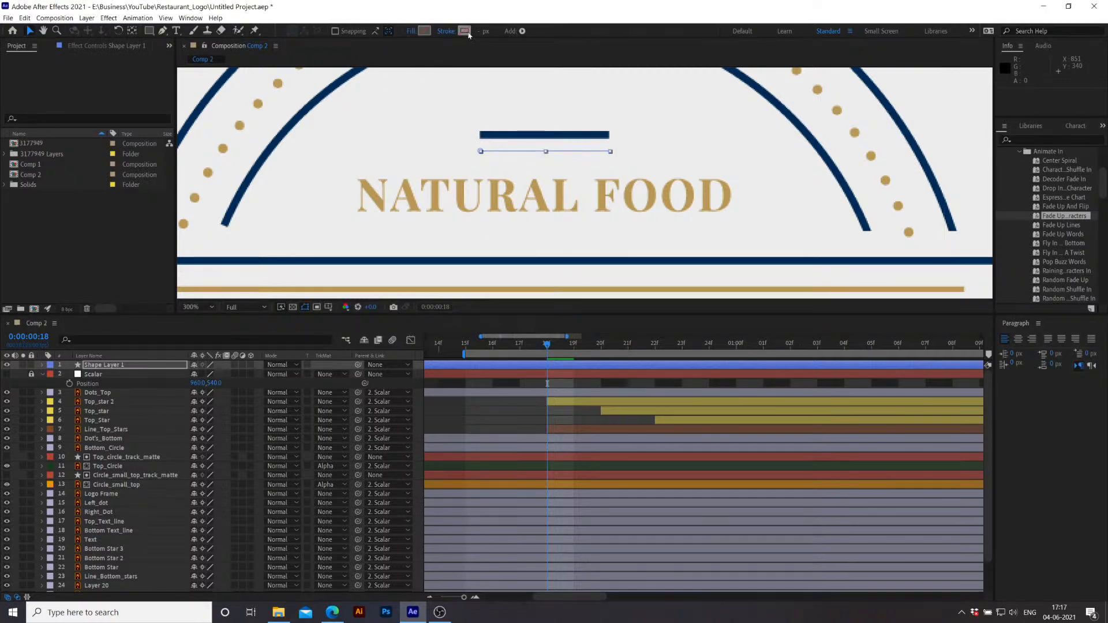
click(465, 31)
click(643, 293)
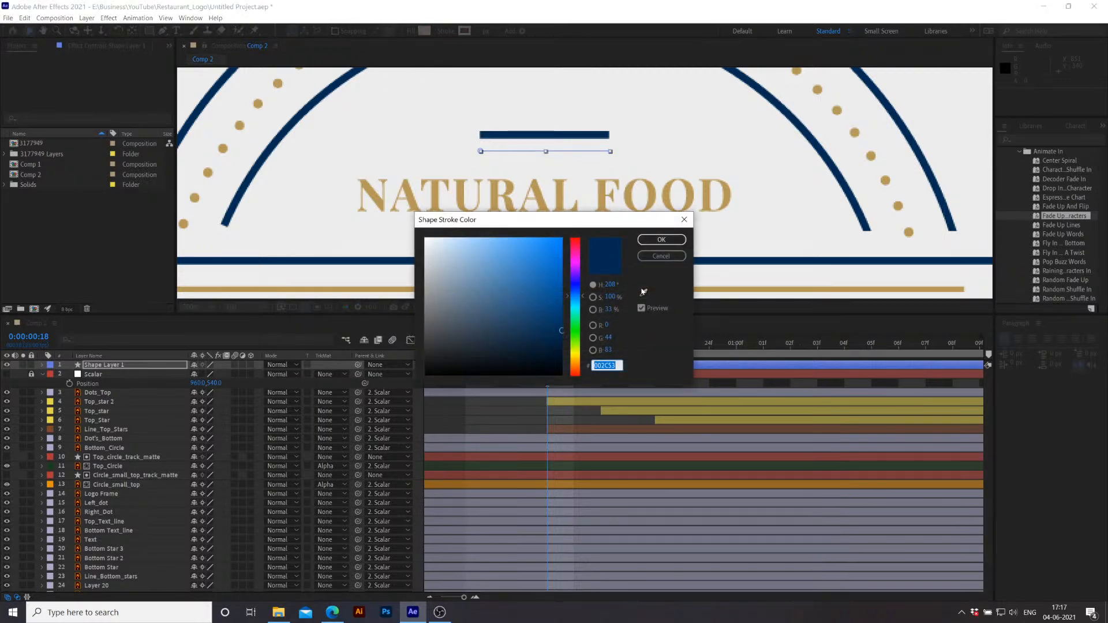
click(566, 133)
click(661, 240)
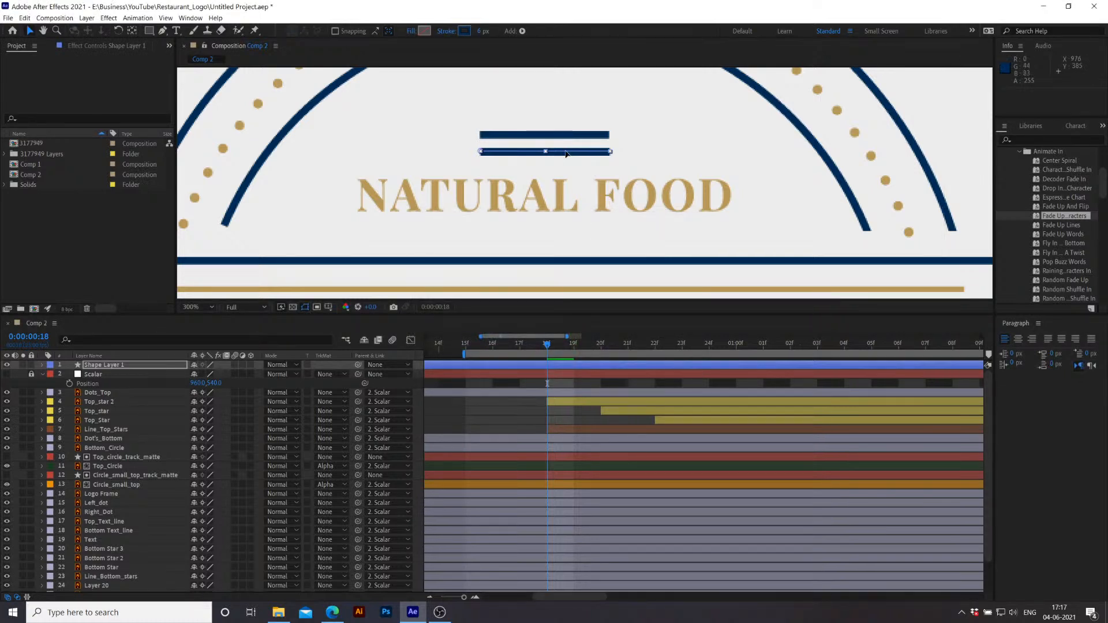
Step: Move the new shape line straight up onto the original line above NATURAL FOOD
key(Up)
key(Up)
key(Up)
key(Up)
key(Up)
key(Up)
key(Up)
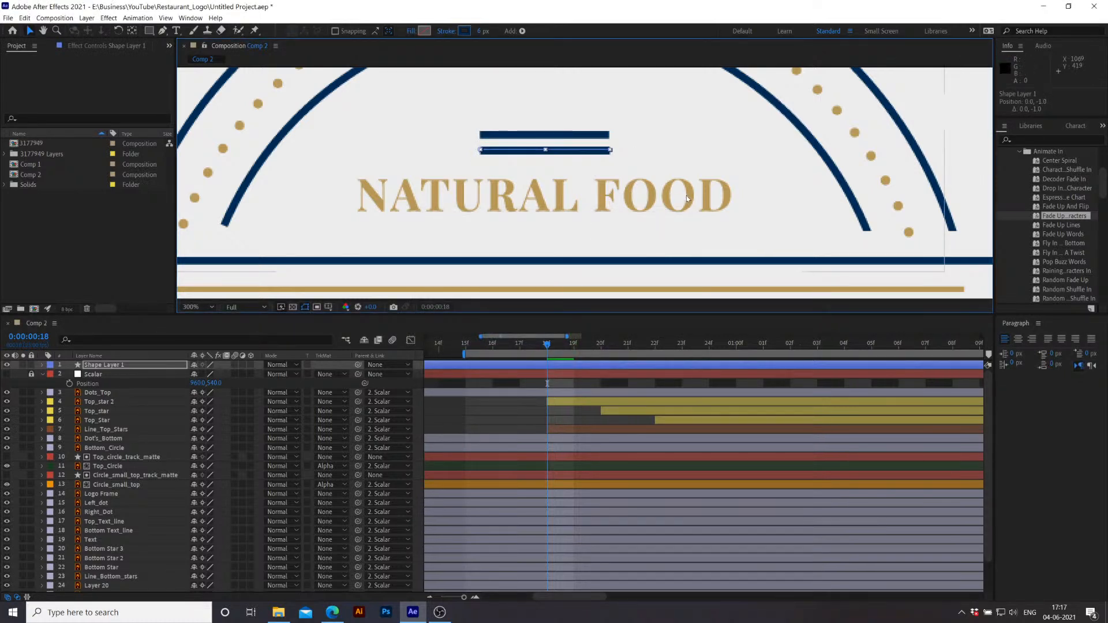
drag(574, 150, 573, 138)
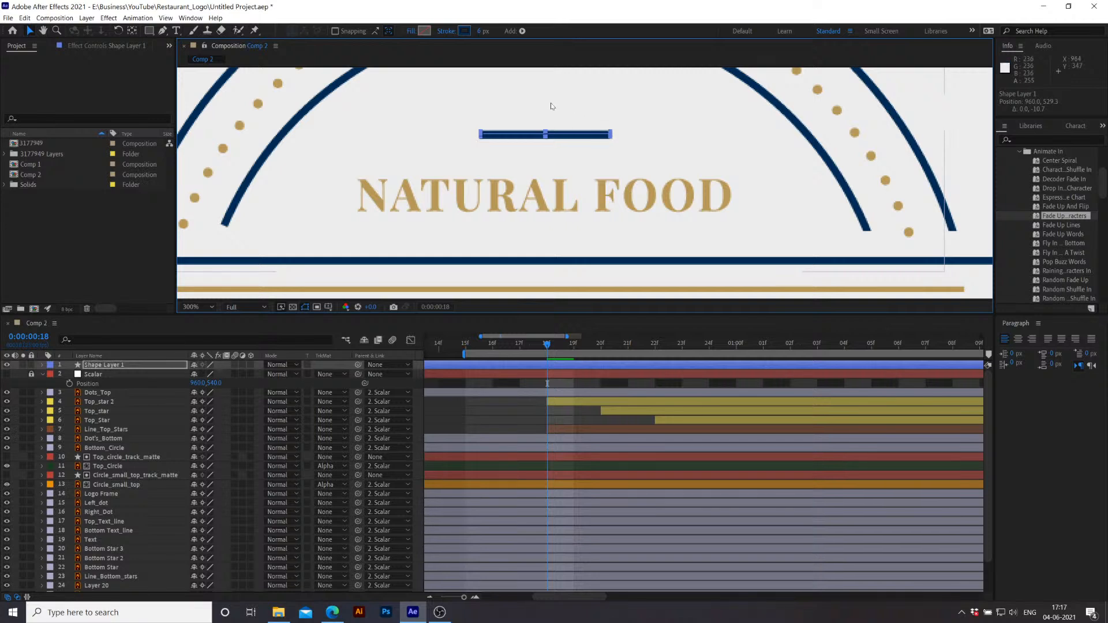
Step: Nudge the shape line vertically in one-pixel increments to align it closely with the original line
key(z)
drag(465, 112, 652, 179)
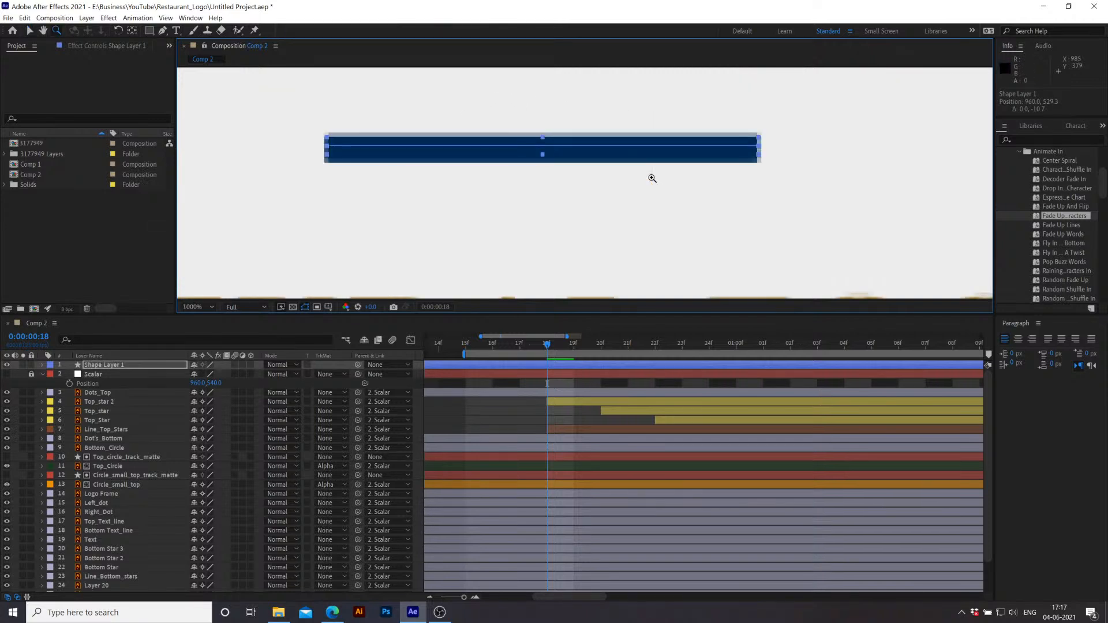
key(Down)
key(Down)
key(Up)
key(Up)
key(Down)
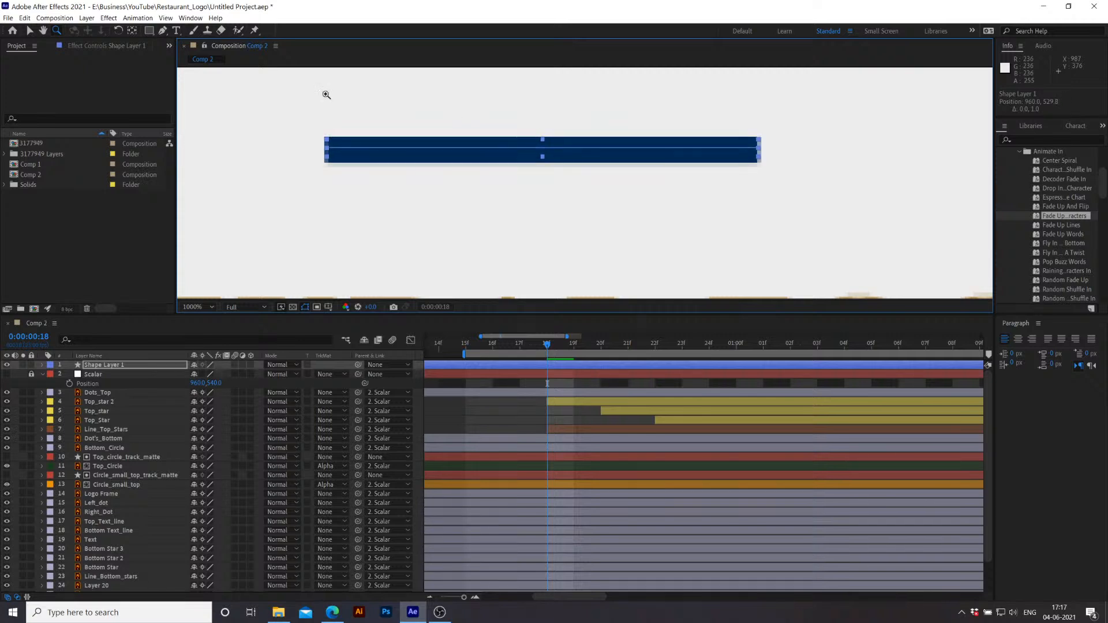
click(29, 32)
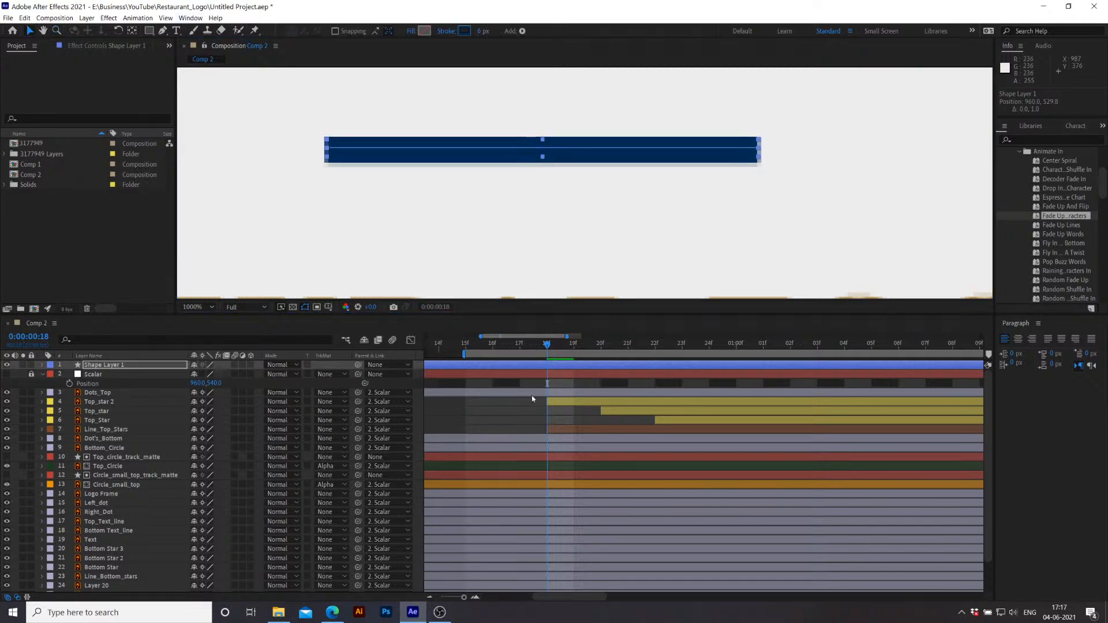
Step: Place Shape Layer 1 directly above Line_Top_Stars in the layer stack and trim its start to 0:00:00:18
drag(115, 367, 132, 419)
drag(133, 428, 133, 428)
drag(544, 423, 676, 432)
drag(605, 422, 400, 385)
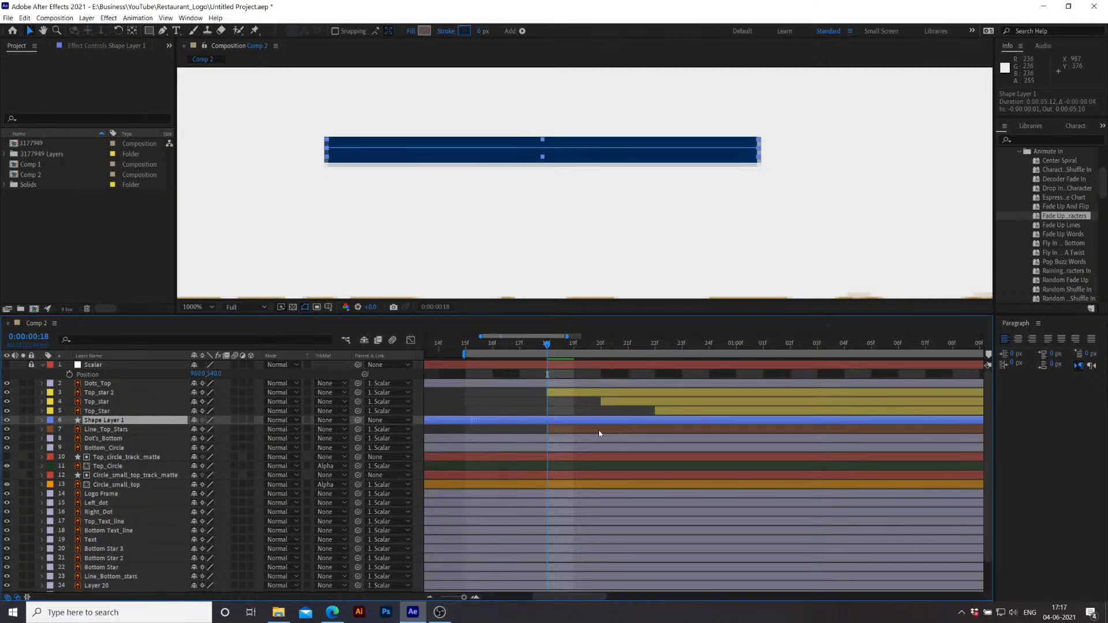
drag(599, 434, 595, 430)
key(alt+bracketleft)
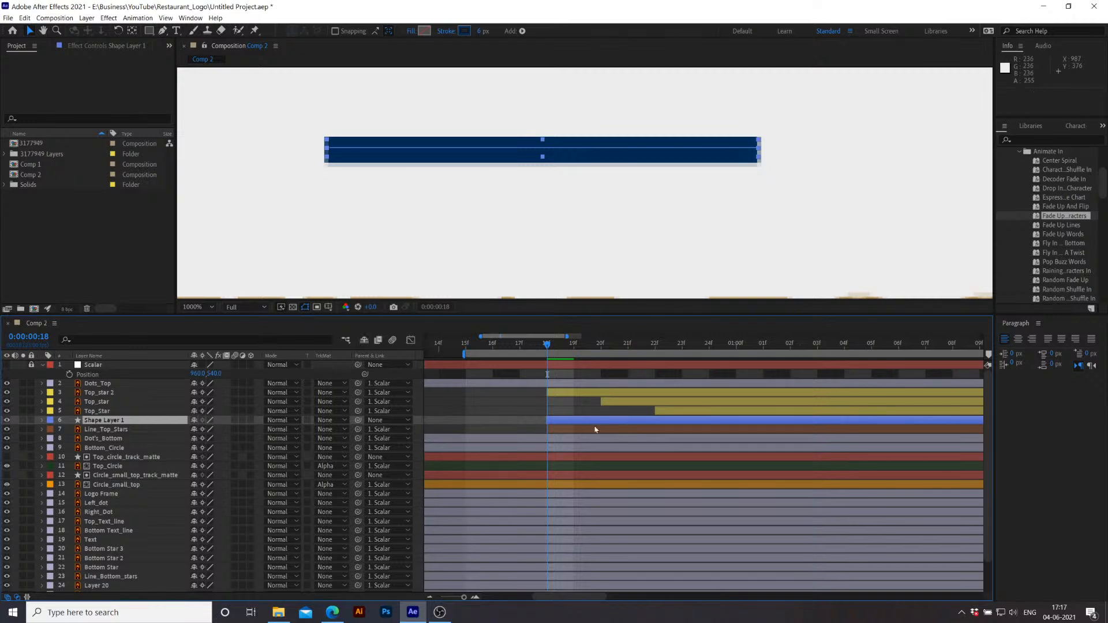
Step: Hide and lock the original Line_Top_Stars layer
click(110, 431)
click(7, 429)
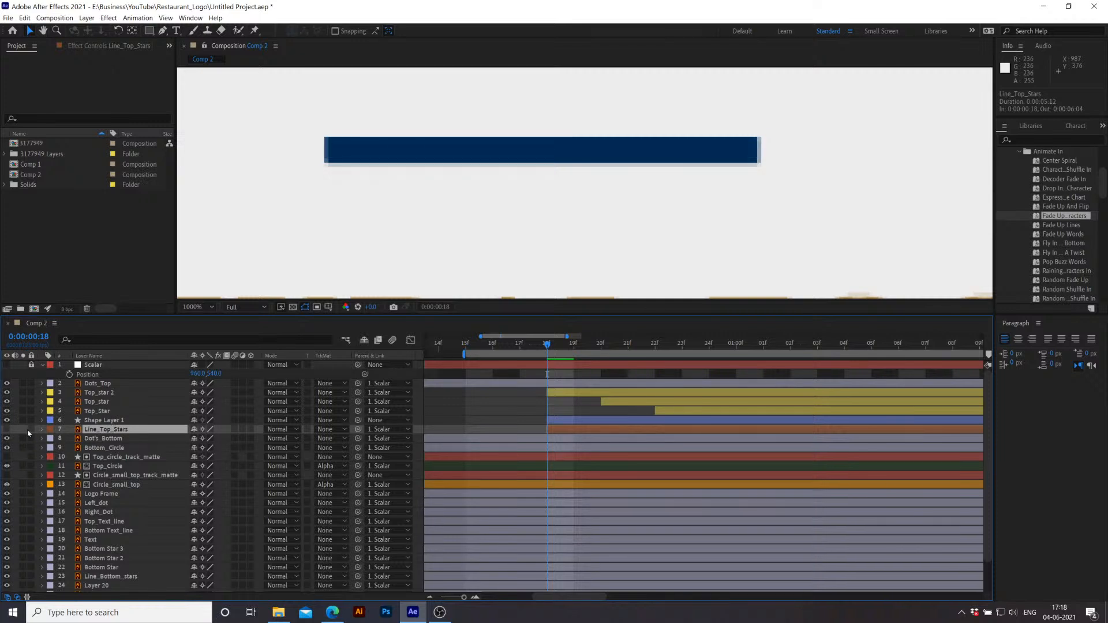
click(31, 430)
Step: Rename Shape Layer 1 as Line_top_stars and show the whole composition in the viewer
click(105, 420)
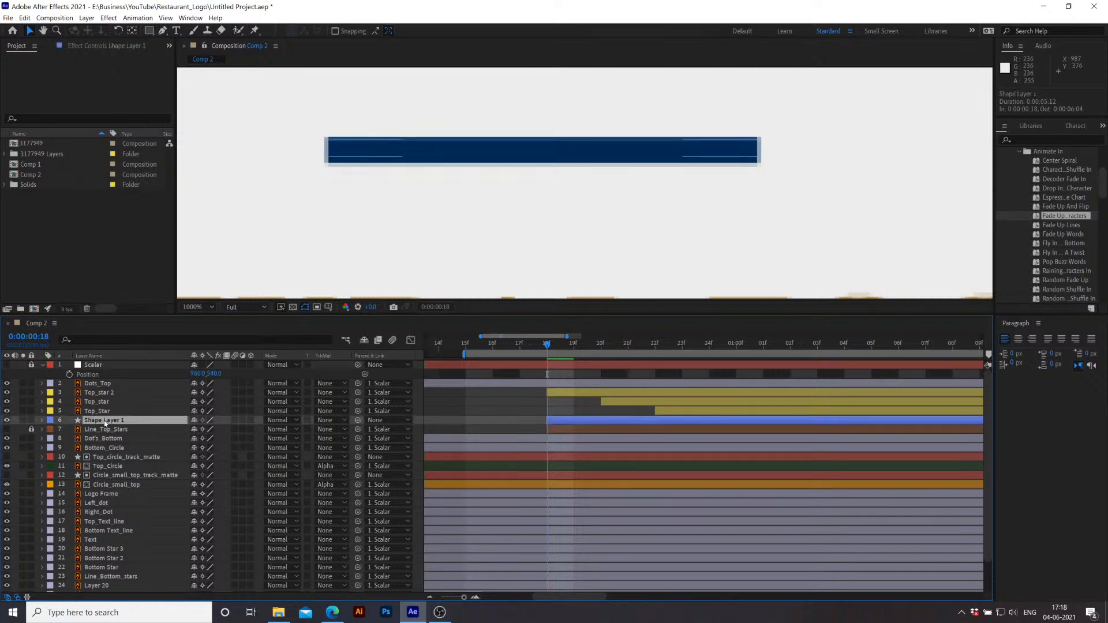
key(Return)
text(Line_top_stars)
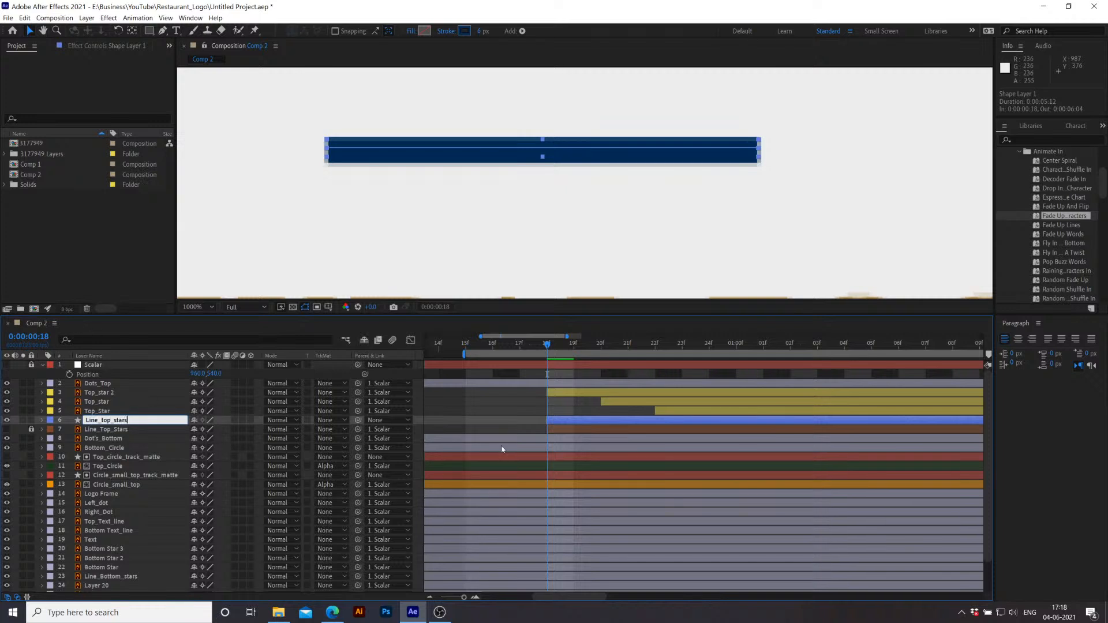
click(513, 422)
click(199, 306)
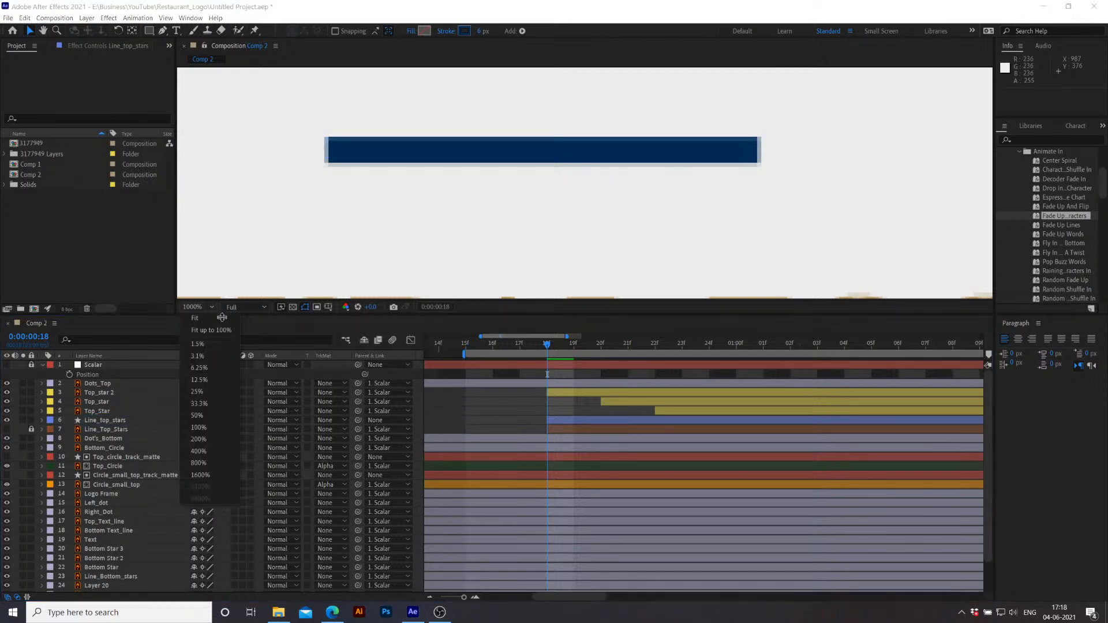
click(208, 320)
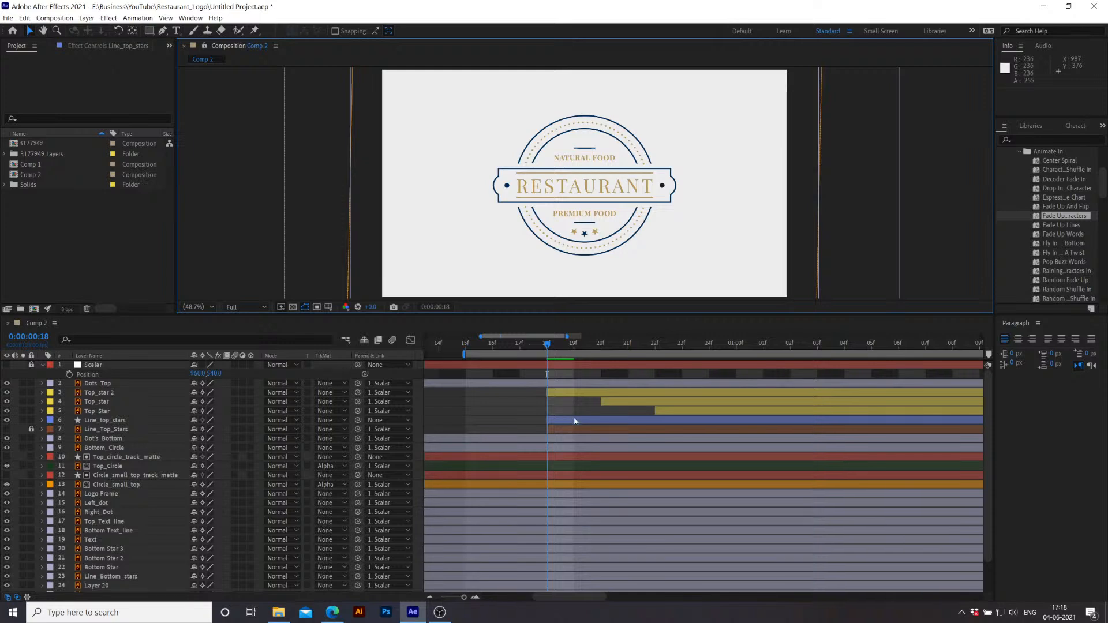
Step: Move the anchor point of the Line_top_stars shape layer to the line's left end
click(608, 420)
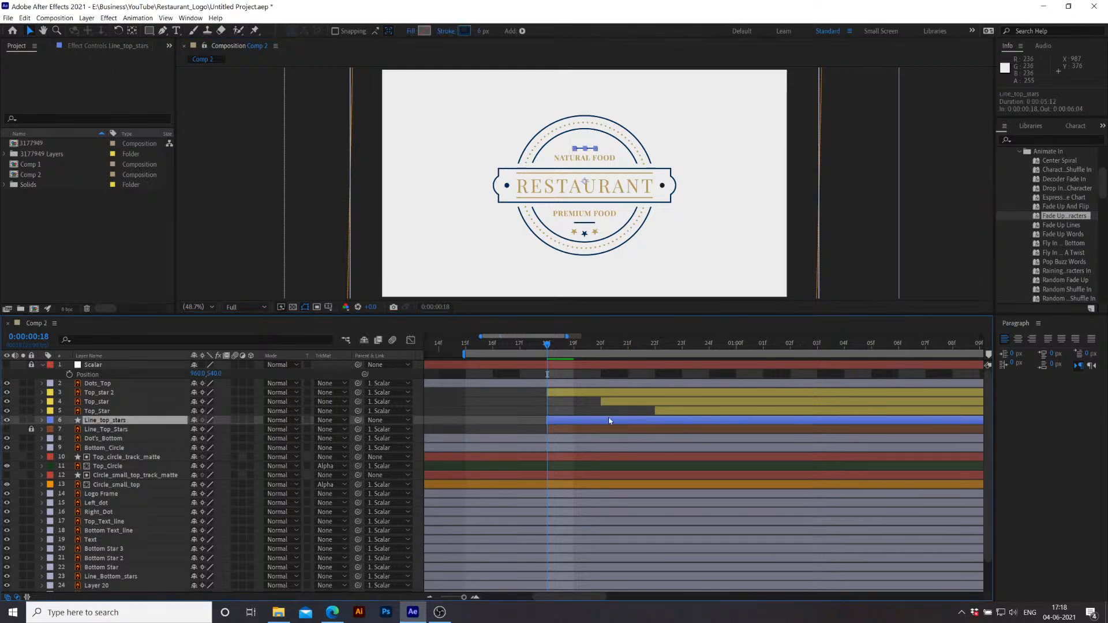
drag(564, 346, 584, 347)
click(540, 343)
key(z)
click(601, 194)
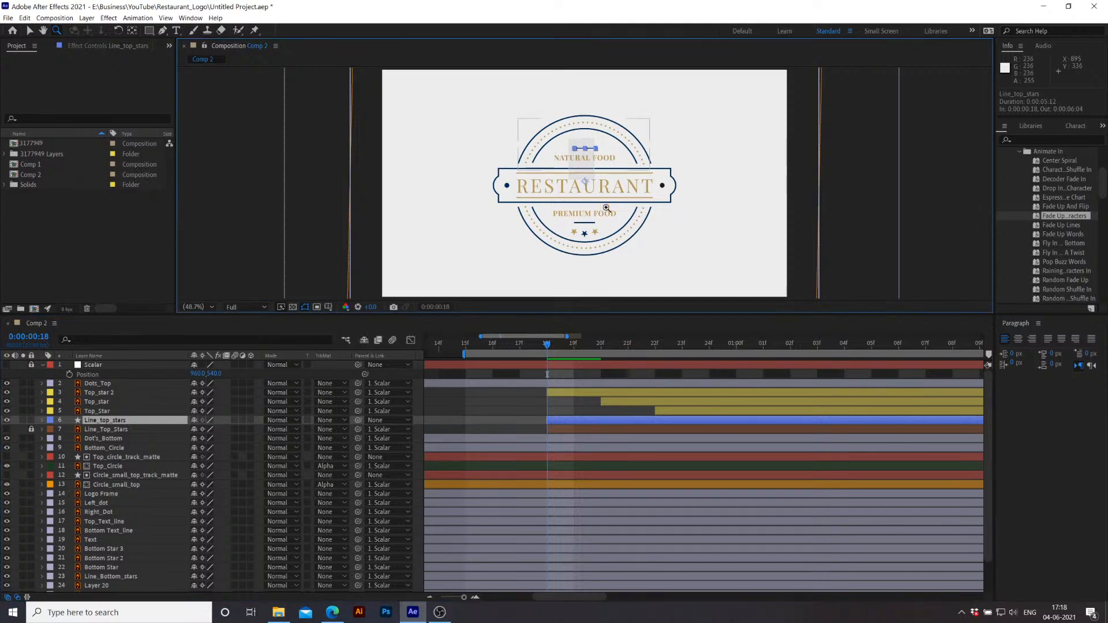
click(600, 194)
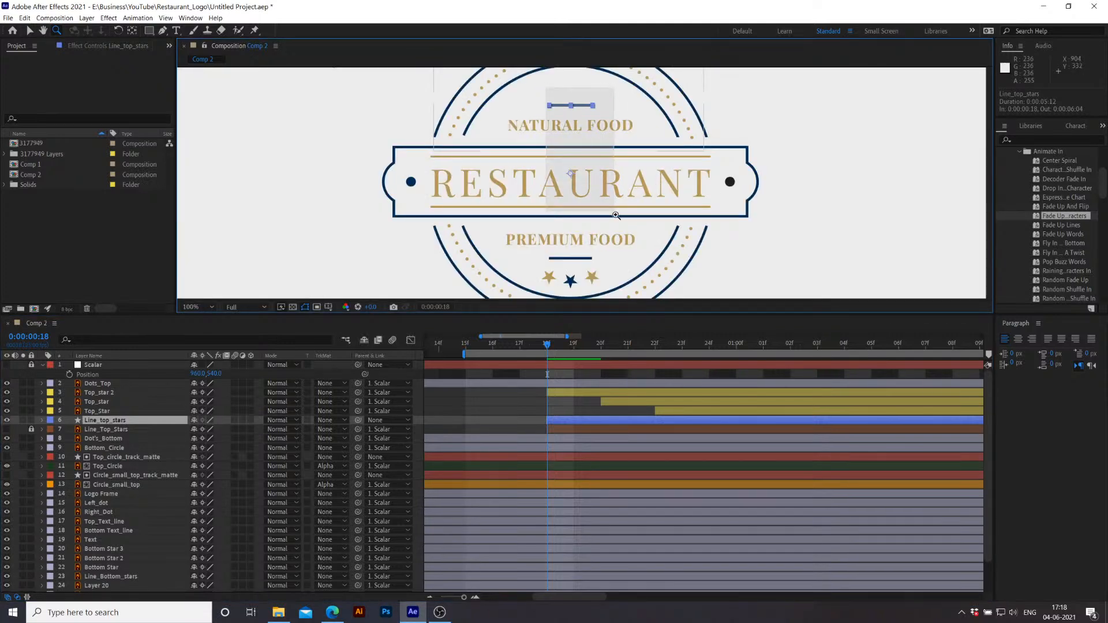
click(578, 164)
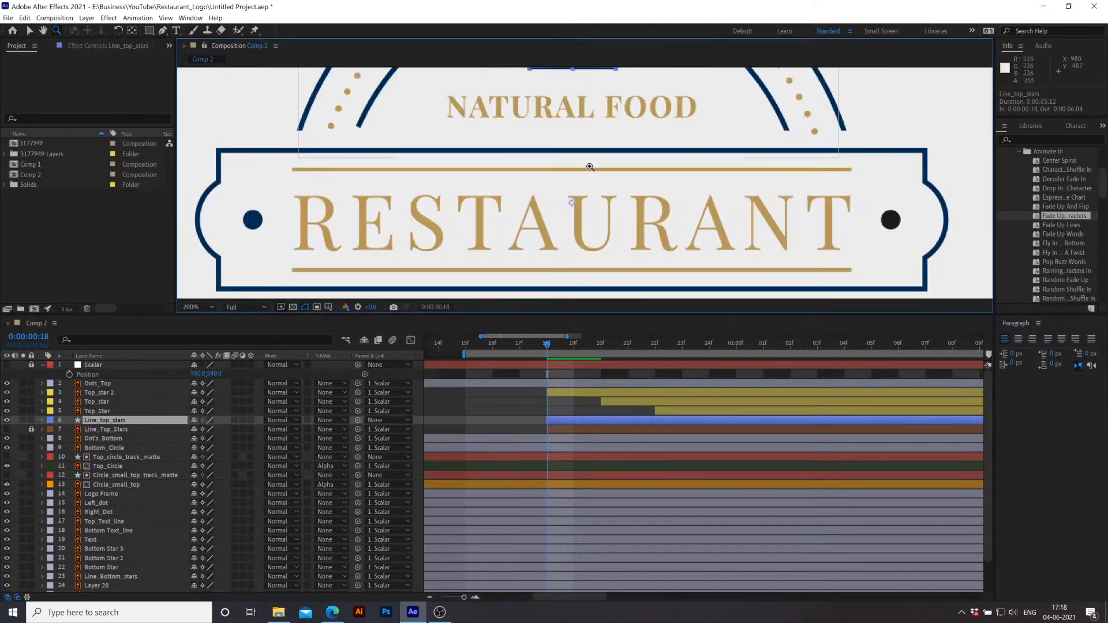
key(v)
key(h)
drag(591, 149, 604, 202)
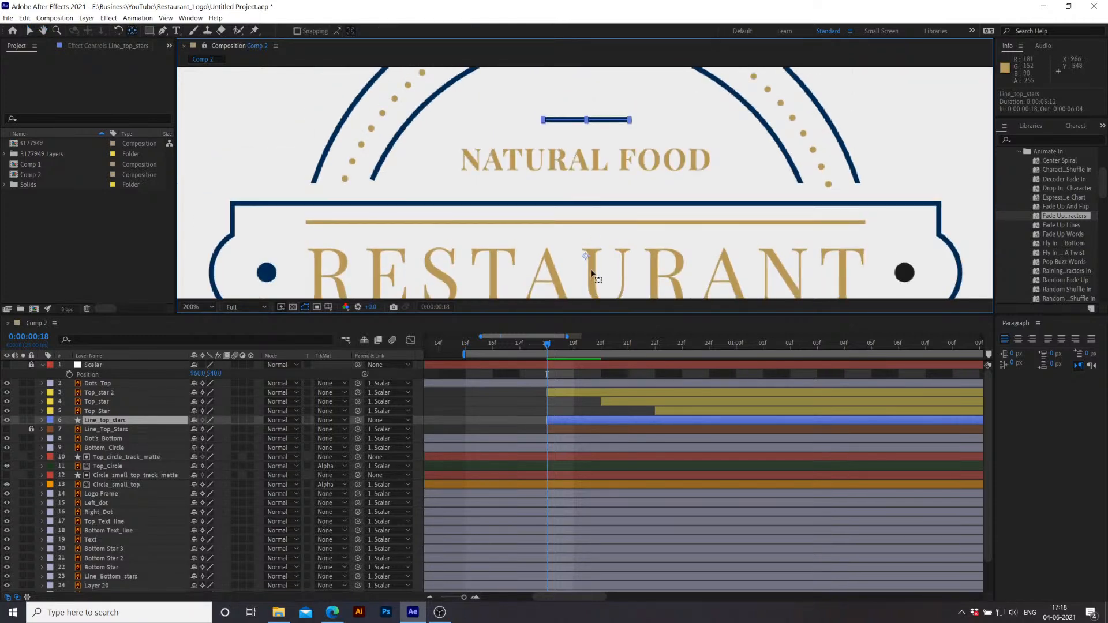
key(y)
drag(543, 133, 543, 122)
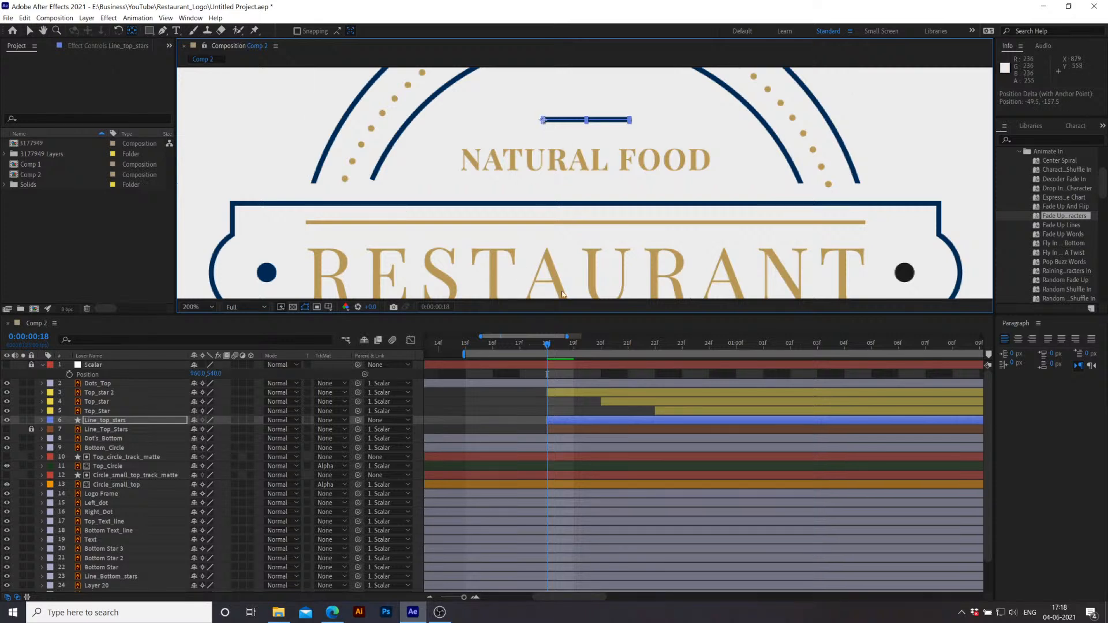
key(v)
Step: Add Trim Paths to the Line_top_stars shape layer and expand its properties
click(574, 420)
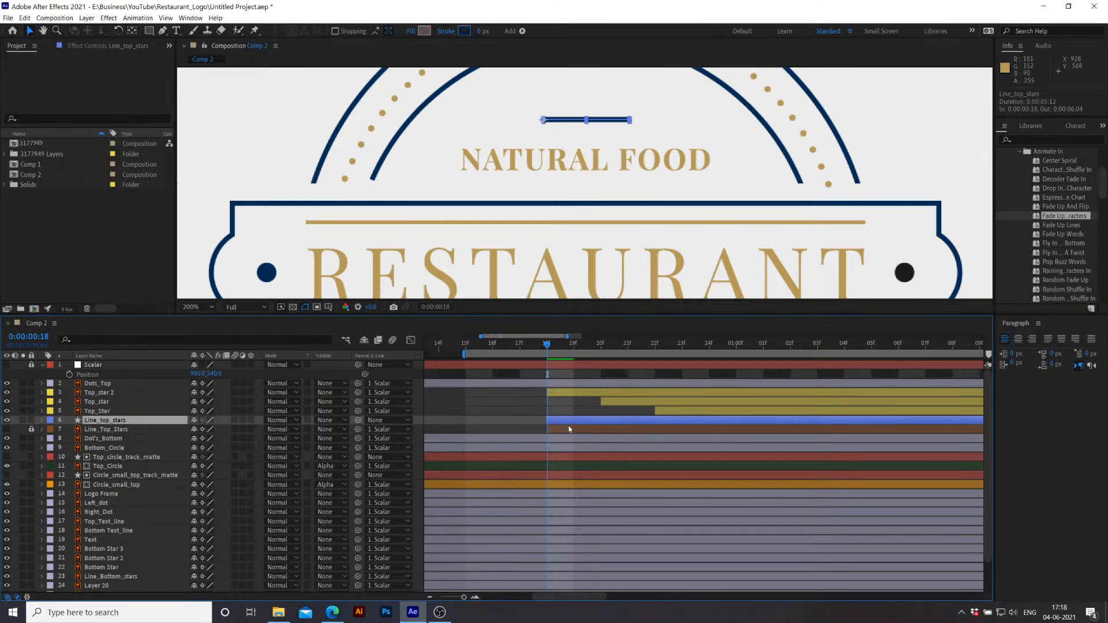
click(42, 421)
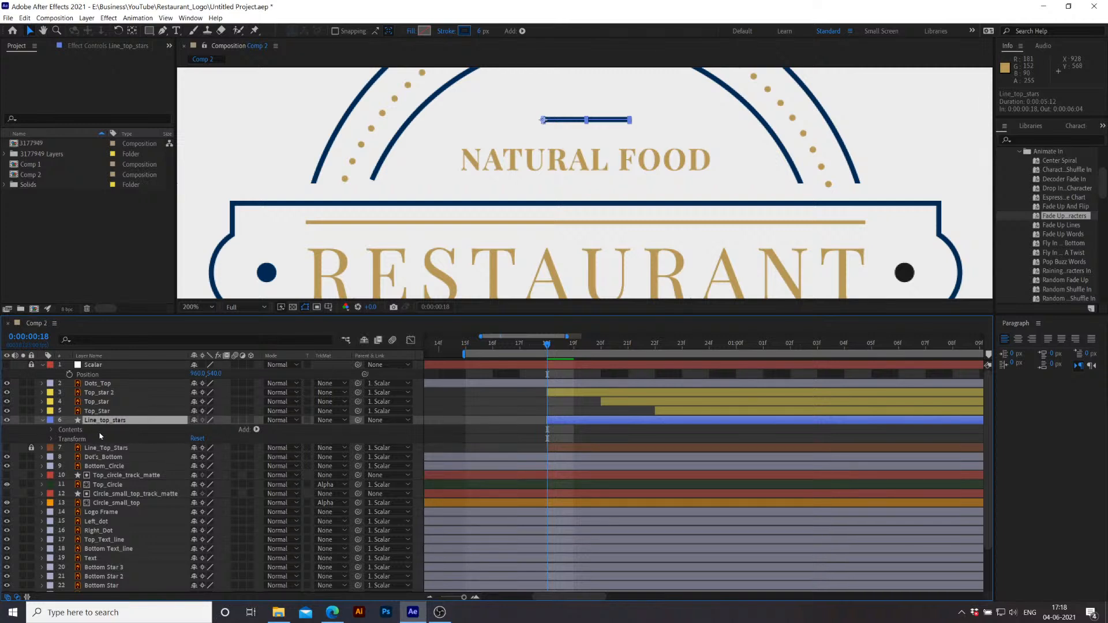
click(256, 430)
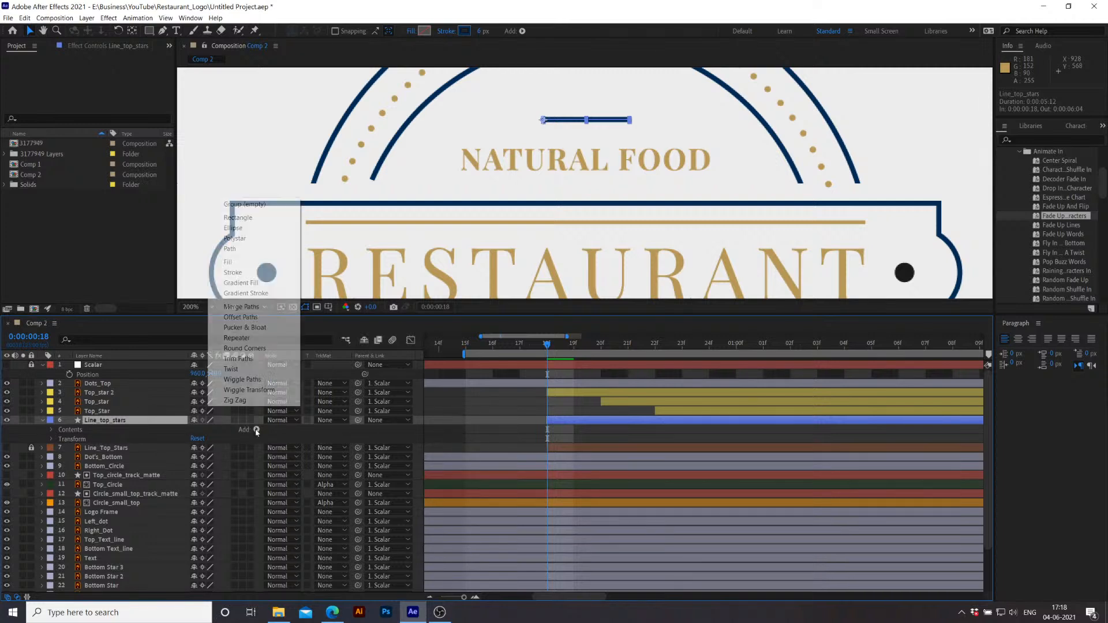
click(248, 358)
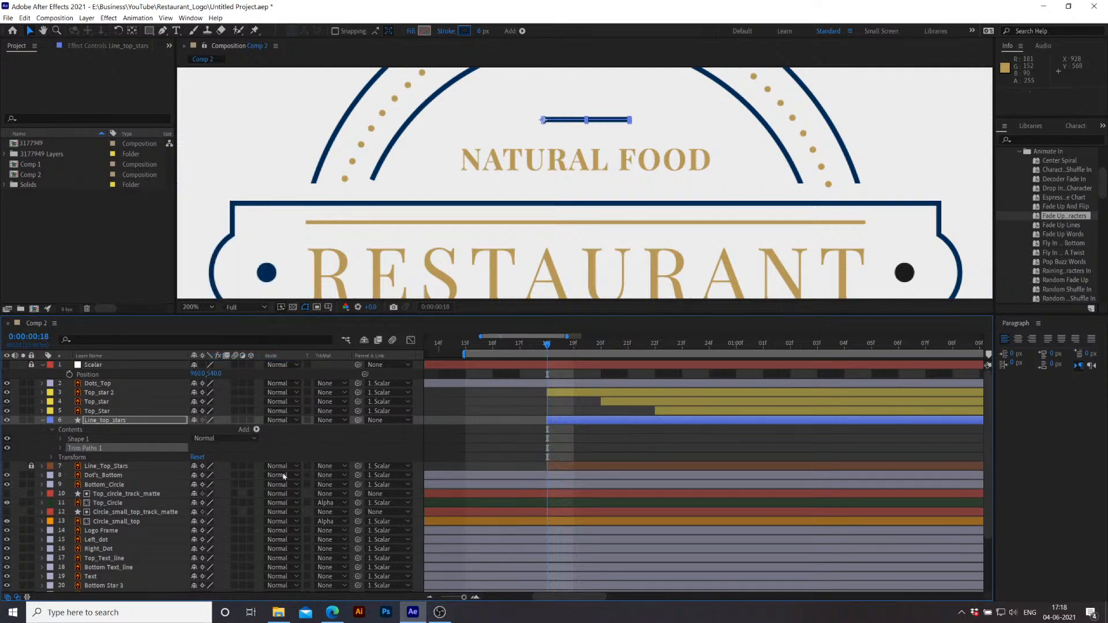
click(60, 449)
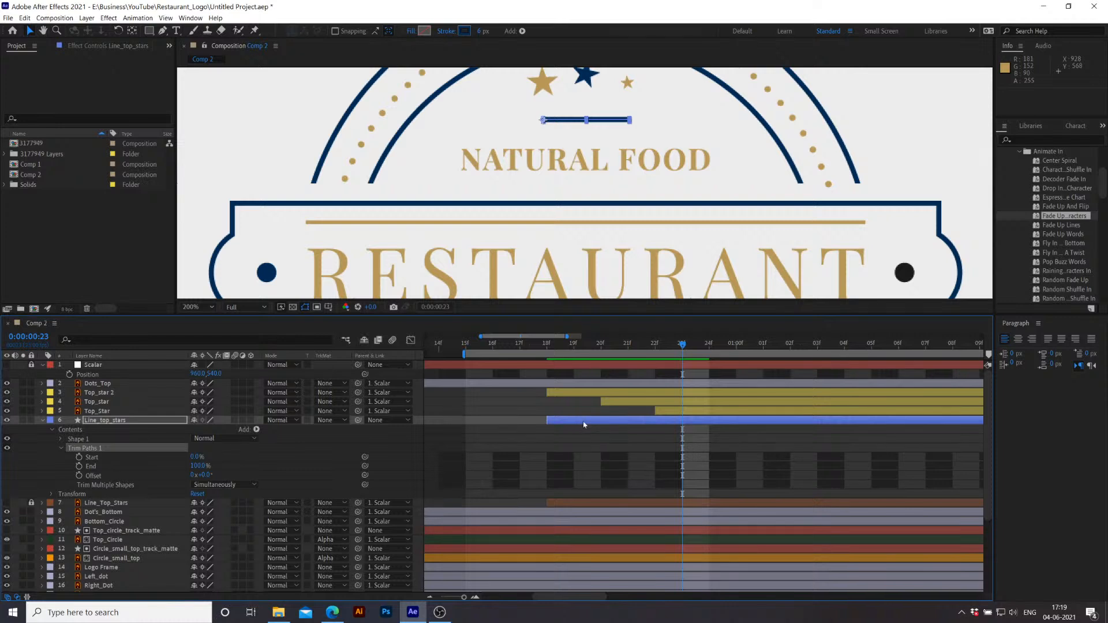
Step: Keyframe the Trim Paths End at 100% at 0:00:00:23 and at 0% at 0:00:00:18
click(79, 466)
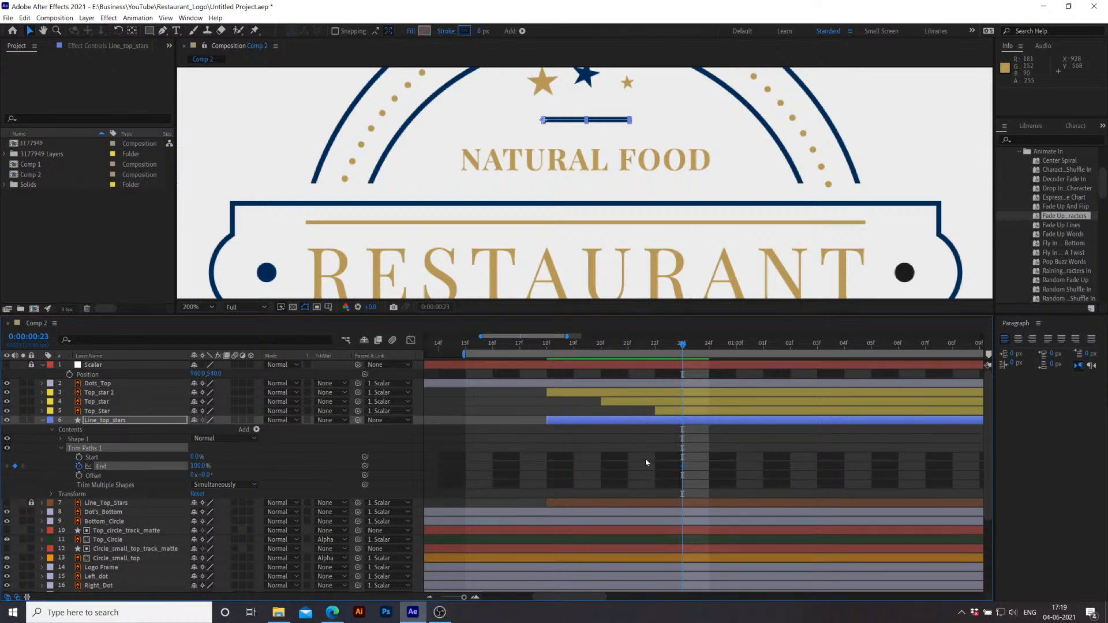
drag(656, 347, 547, 347)
click(198, 466)
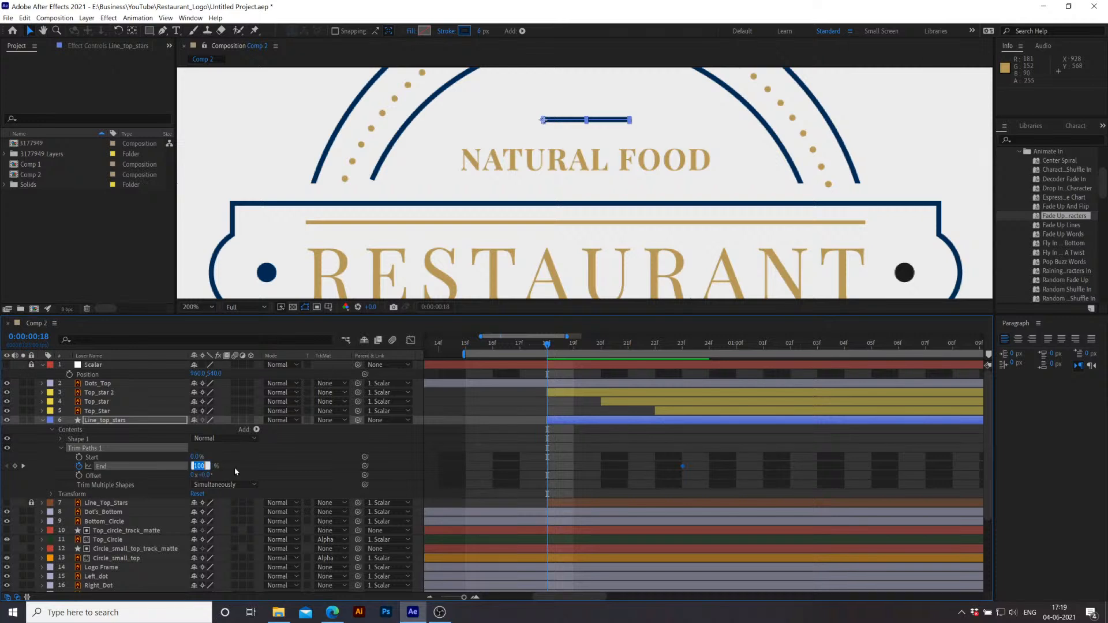
text(0)
key(Return)
Step: Play back the line drawing on beneath the top stars to check its timing
key(space)
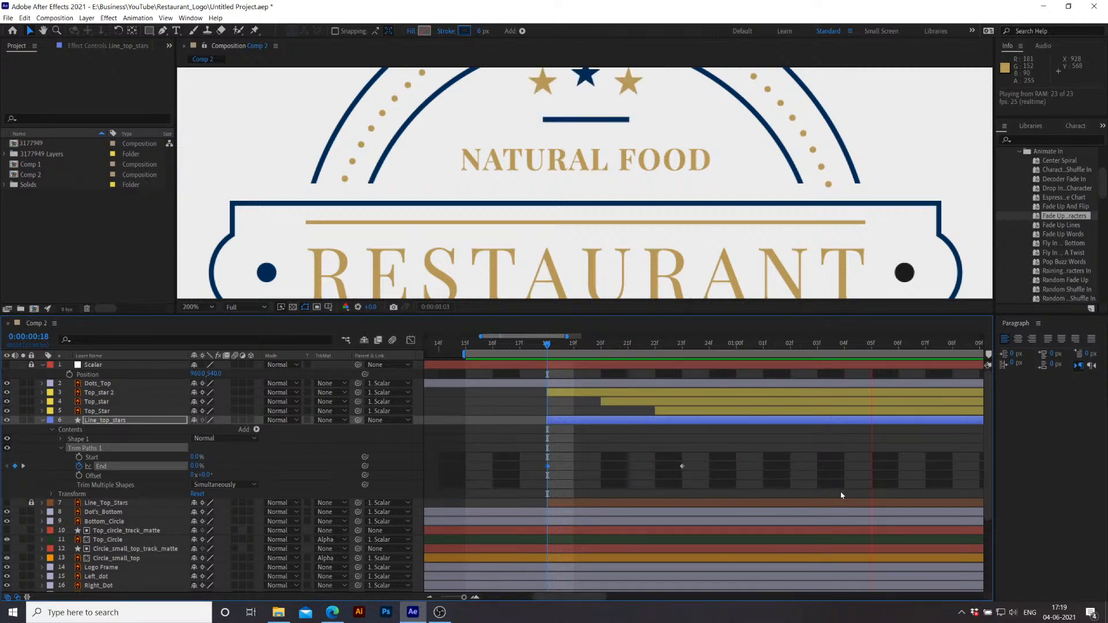
key(space)
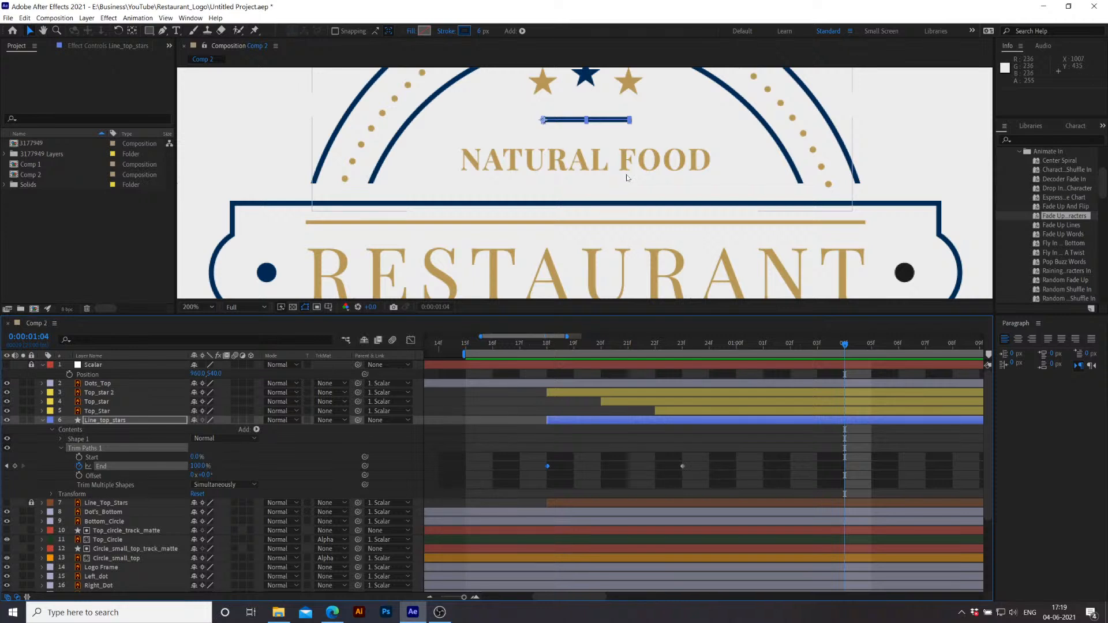
scroll(626, 176, up, 2)
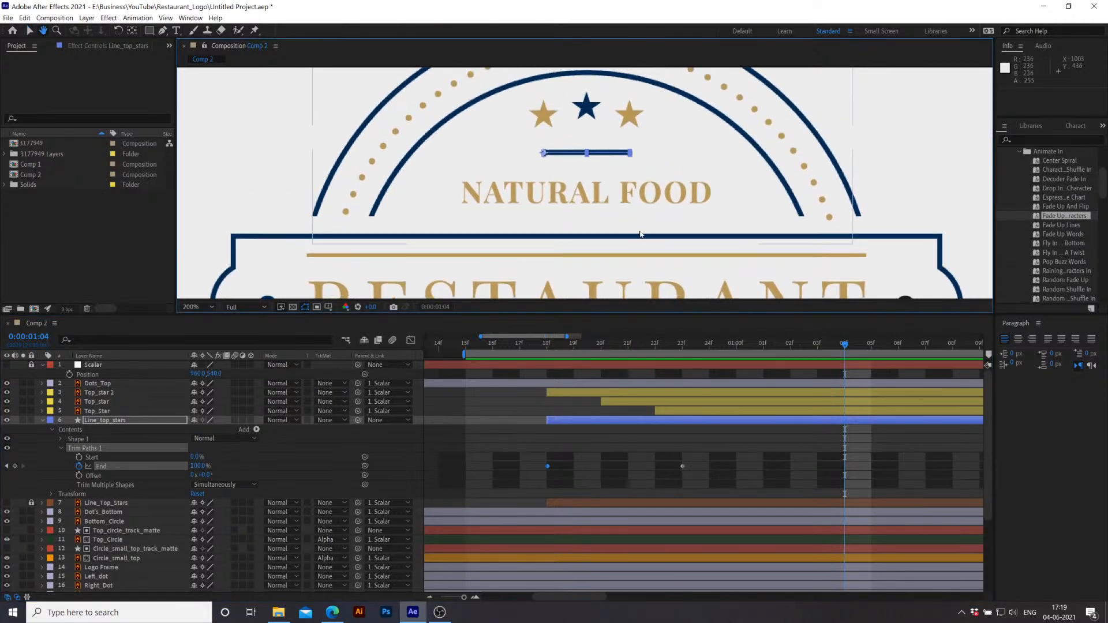
key(space)
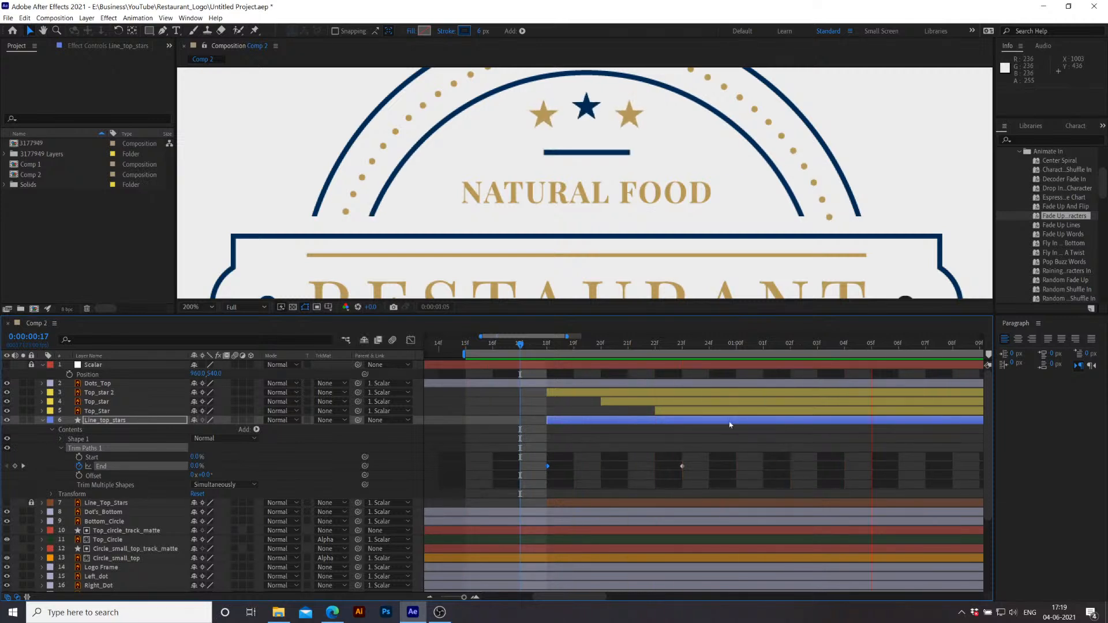
click(911, 346)
Step: Ease both Trim Paths End keyframes and reshape their value curve to start slowly and accelerate steeply into the last keyframe
drag(763, 372, 656, 381)
drag(708, 483, 541, 450)
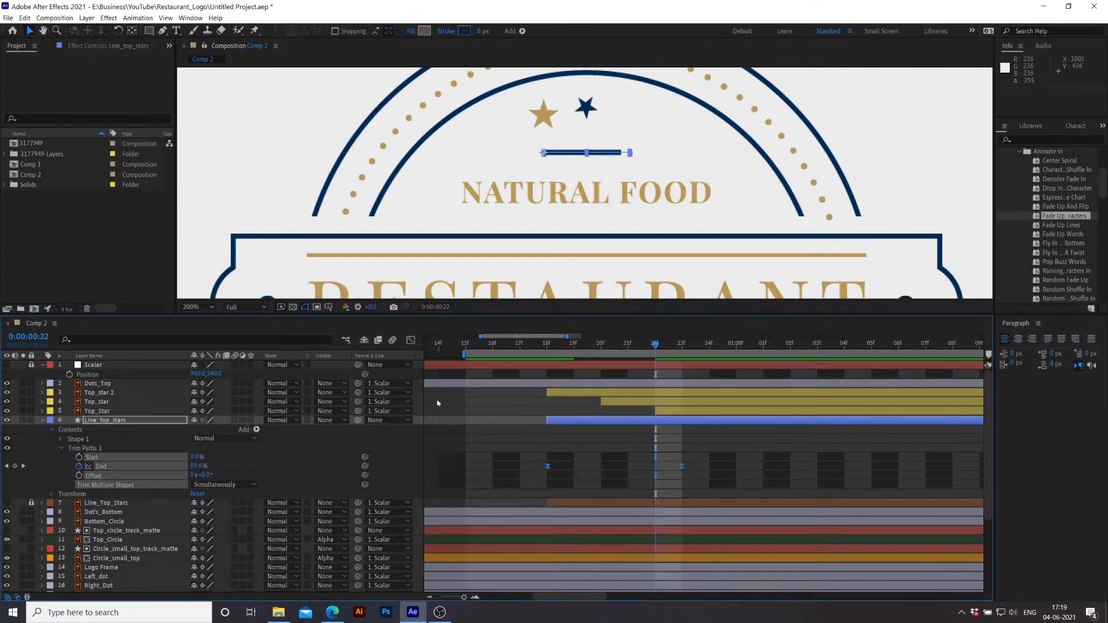
click(411, 340)
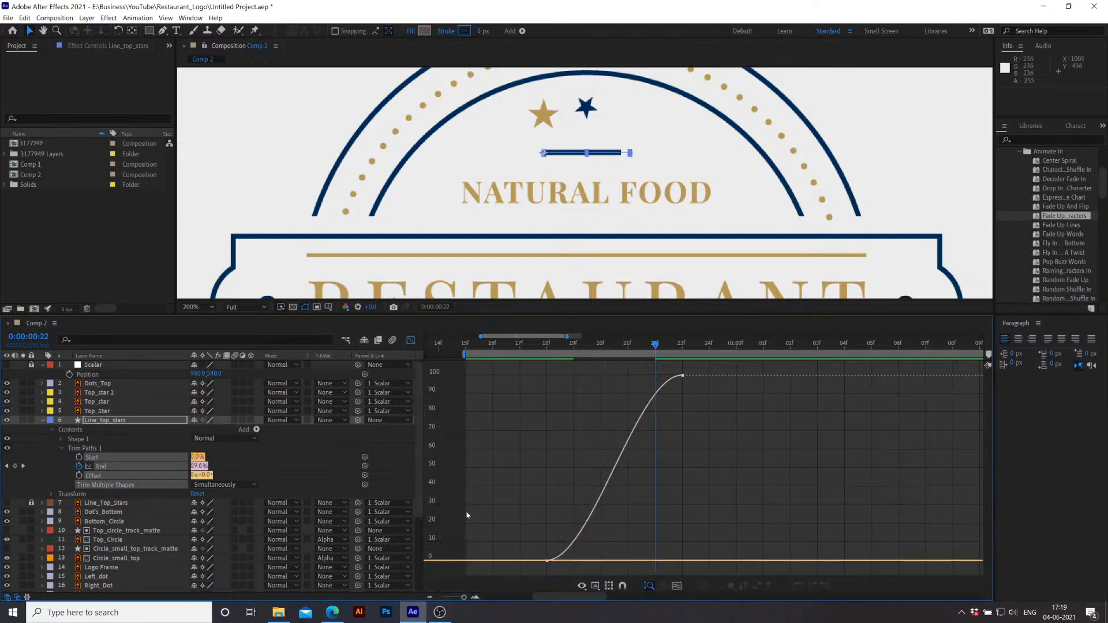
drag(500, 501, 595, 541)
click(602, 535)
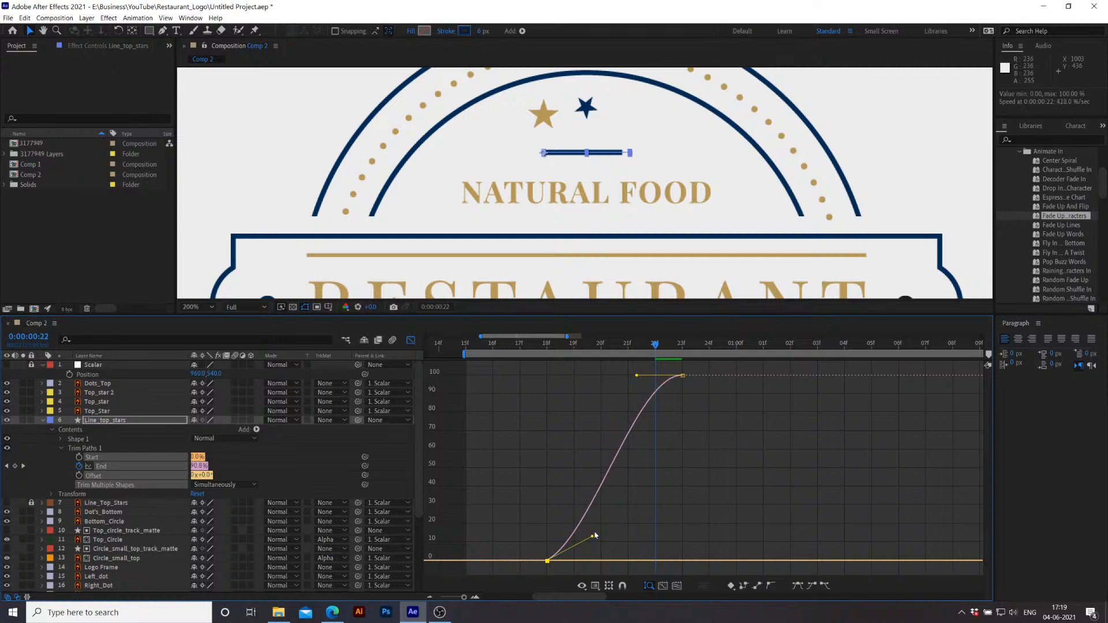
drag(636, 376, 666, 421)
drag(593, 537, 613, 561)
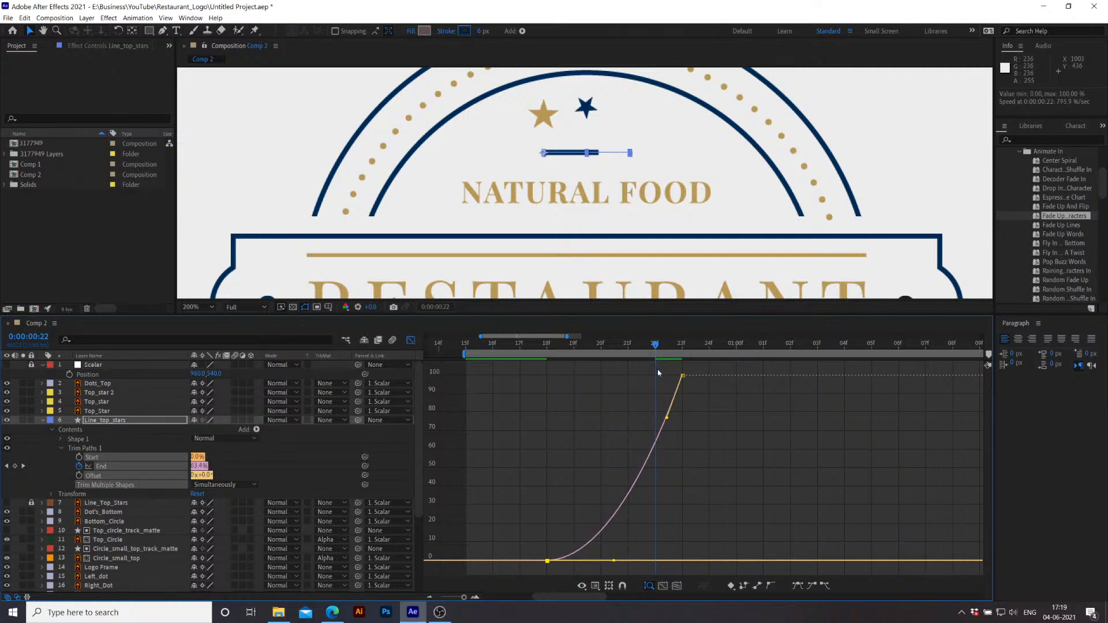
Step: Play back the top line's eased draw-on from just before its first End keyframe
key(Page_Up)
key(Page_Up)
key(Page_Up)
key(Page_Up)
key(Page_Up)
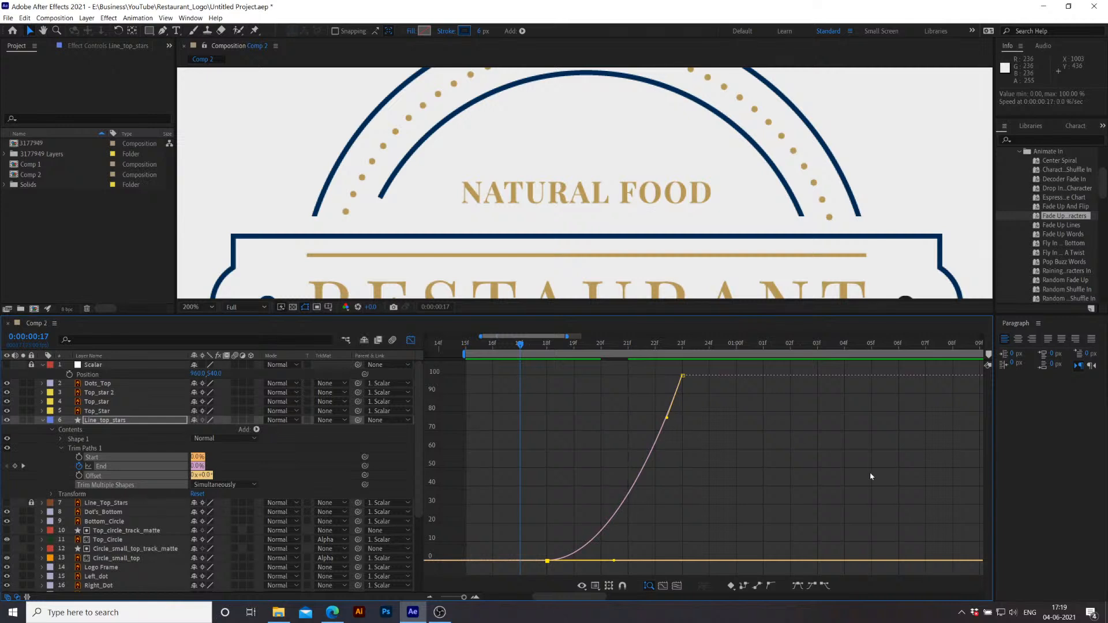
drag(527, 348, 547, 348)
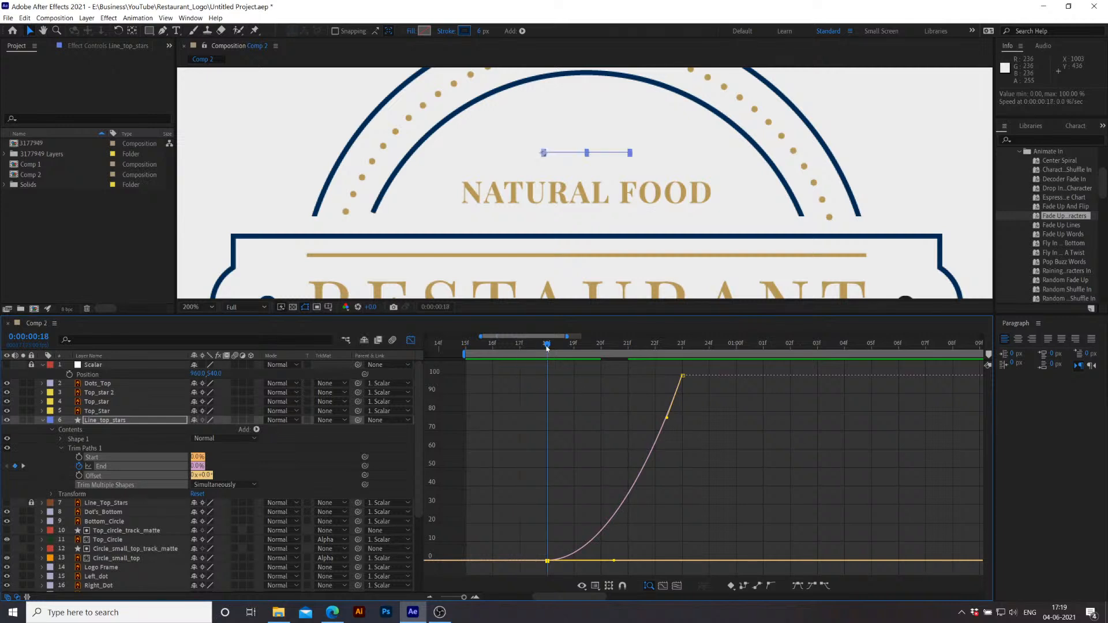
key(space)
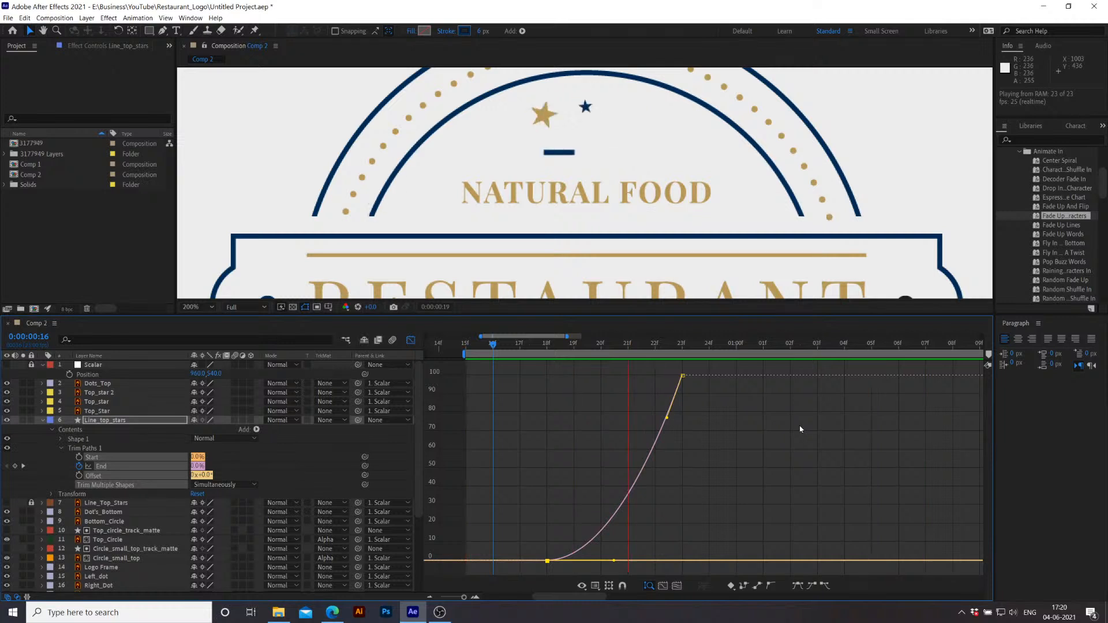
key(space)
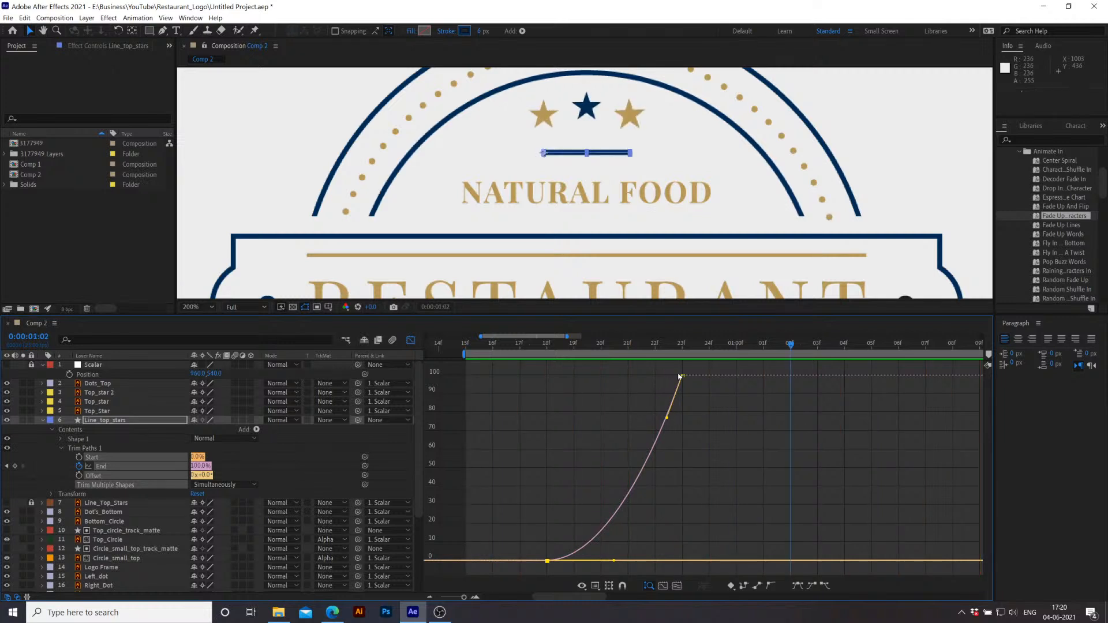
Step: Close the graph view, fit the whole composition in the viewer and preview the line together with the stars
click(411, 340)
click(772, 348)
click(207, 308)
click(210, 318)
key(space)
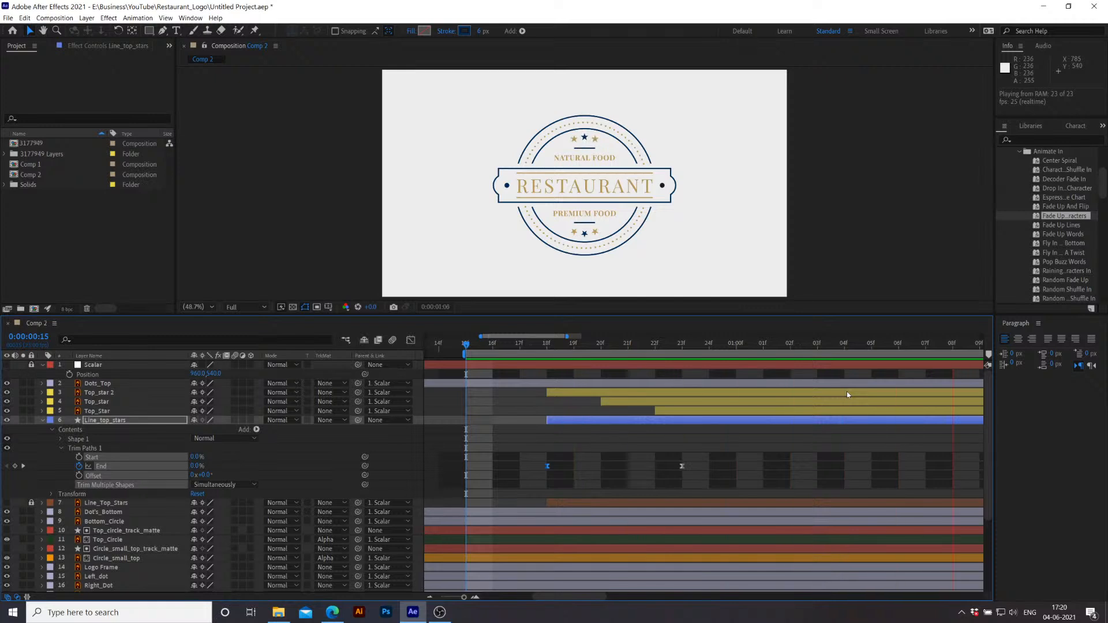
key(space)
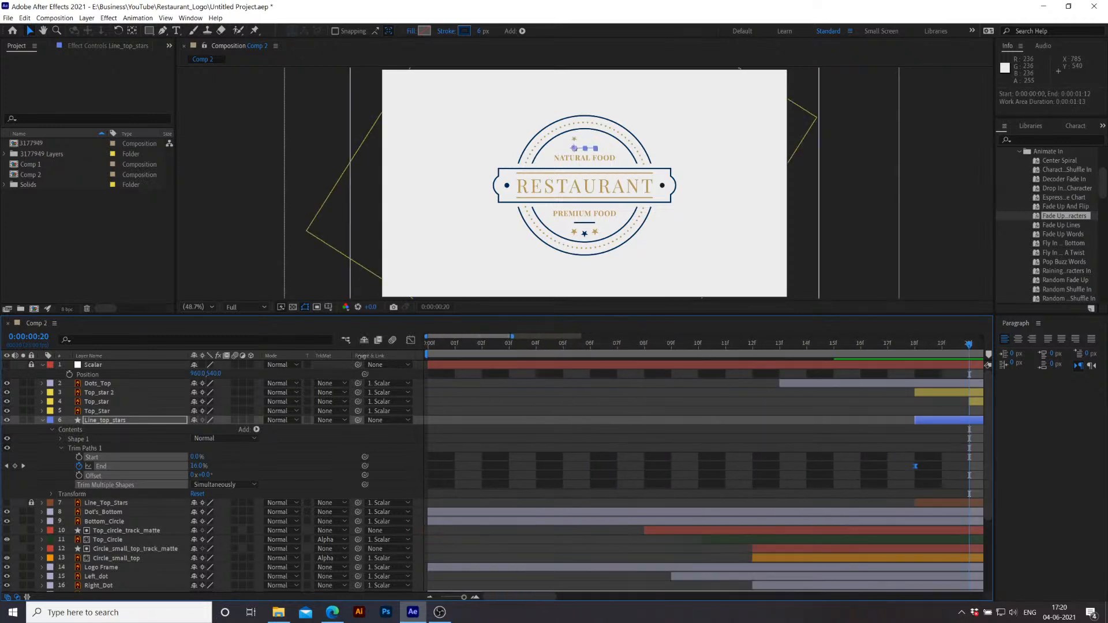
Step: Widen the visible time range to 0:00:02:12 and play the logo animation from its beginning
drag(511, 336, 679, 336)
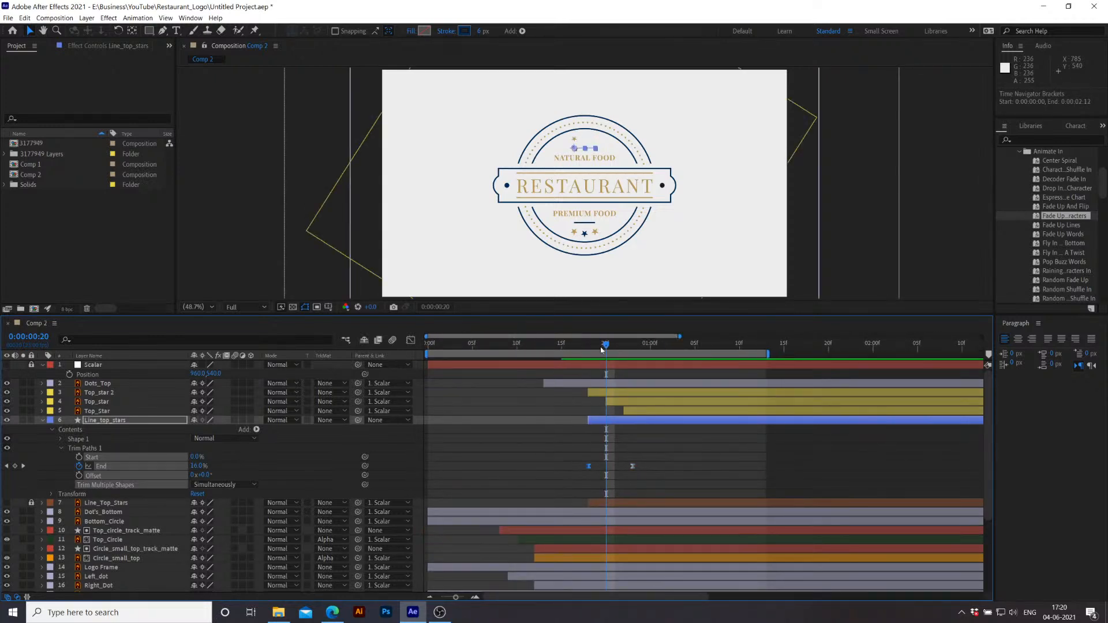
key(space)
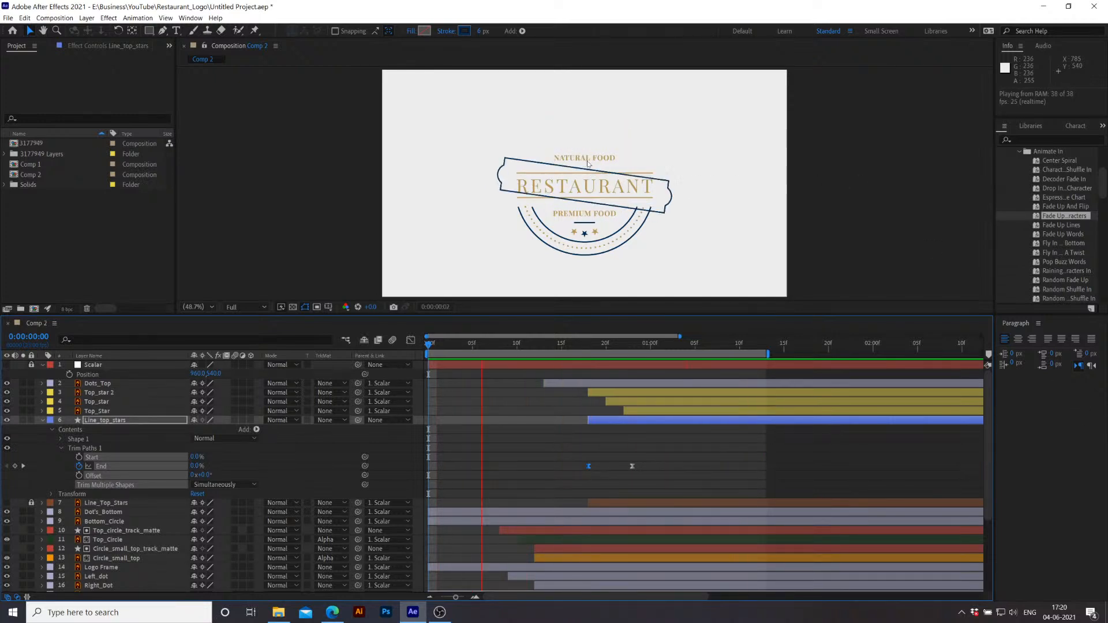
key(space)
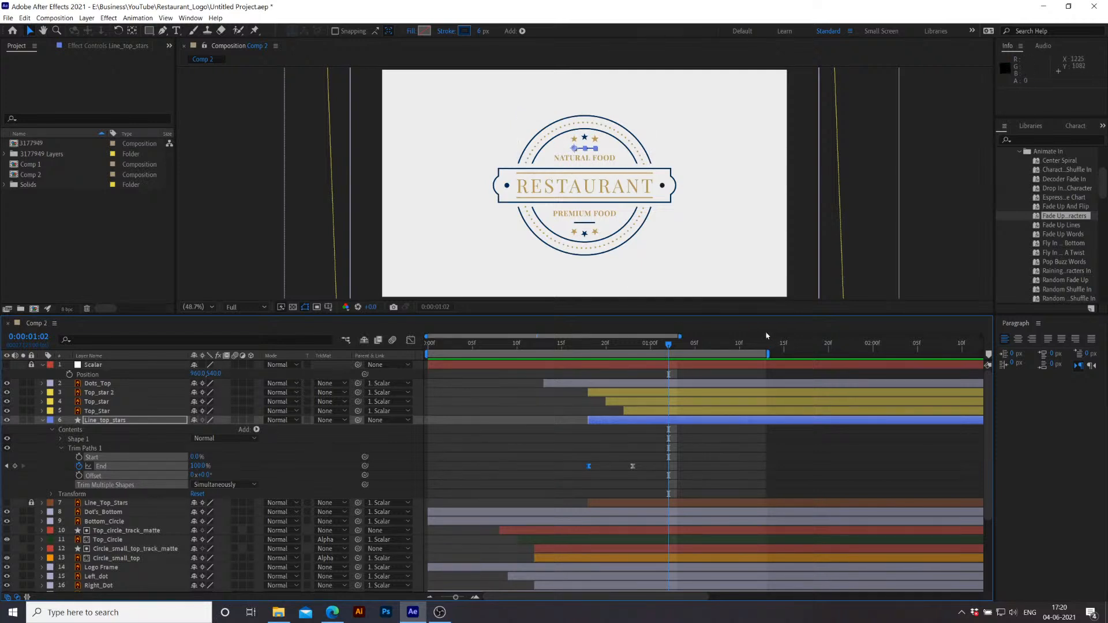
Step: Set the current time to 0:00:00:23 and collapse the Line_top_stars layer's properties
drag(664, 345, 632, 345)
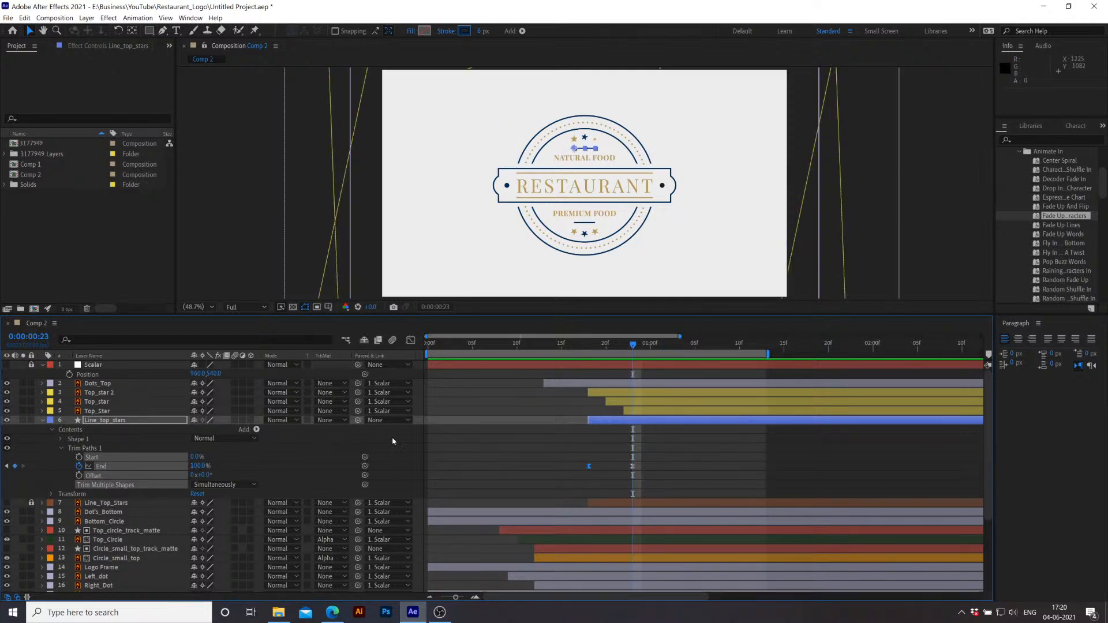
click(474, 453)
click(43, 424)
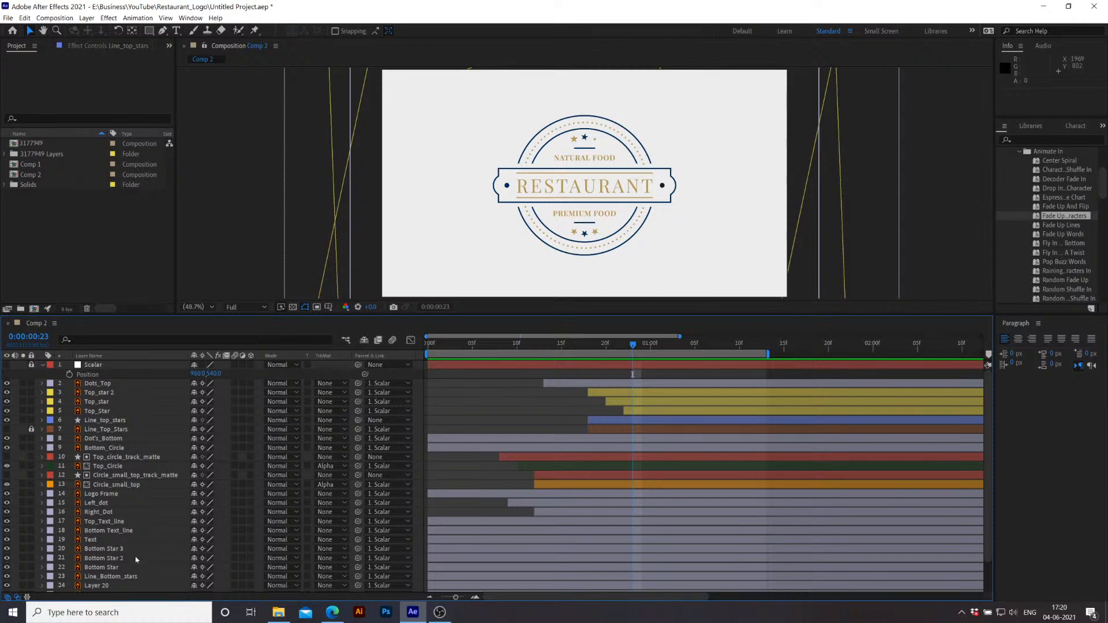
Step: Toggle the visibility of Layer 21 and Layer 20 to identify which logo text each one holds
scroll(143, 555, down, 3)
click(98, 559)
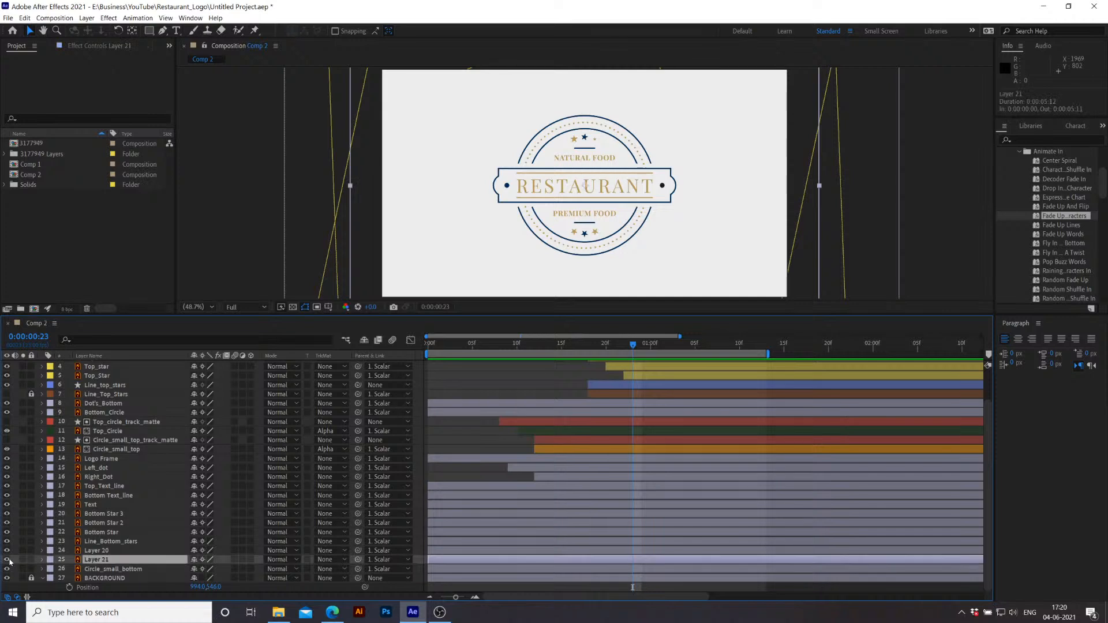
click(7, 560)
click(7, 552)
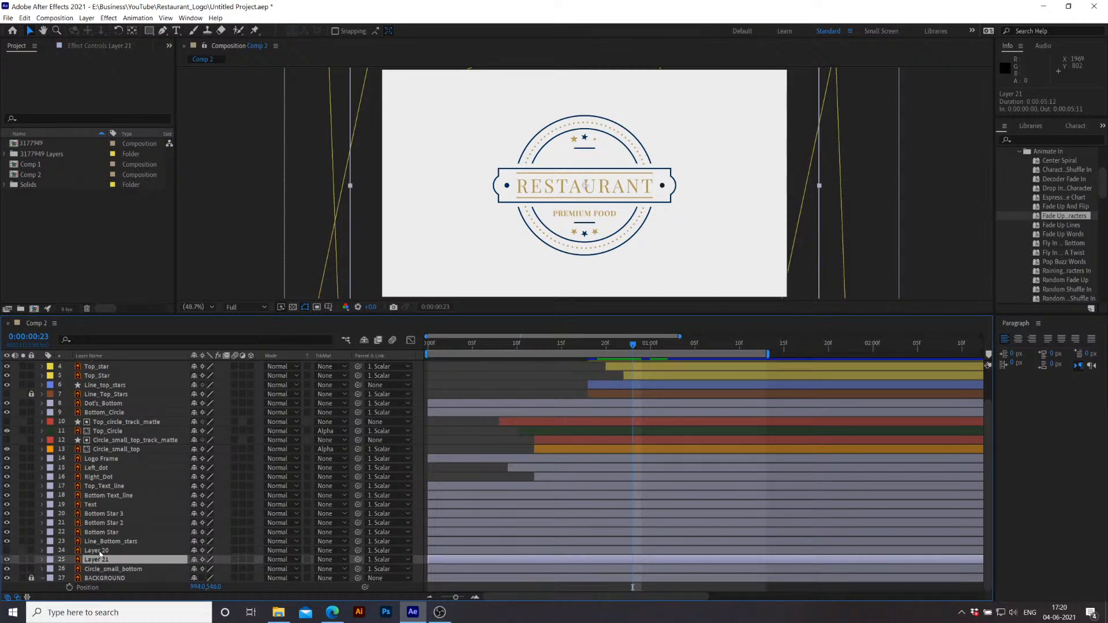
click(100, 553)
click(6, 551)
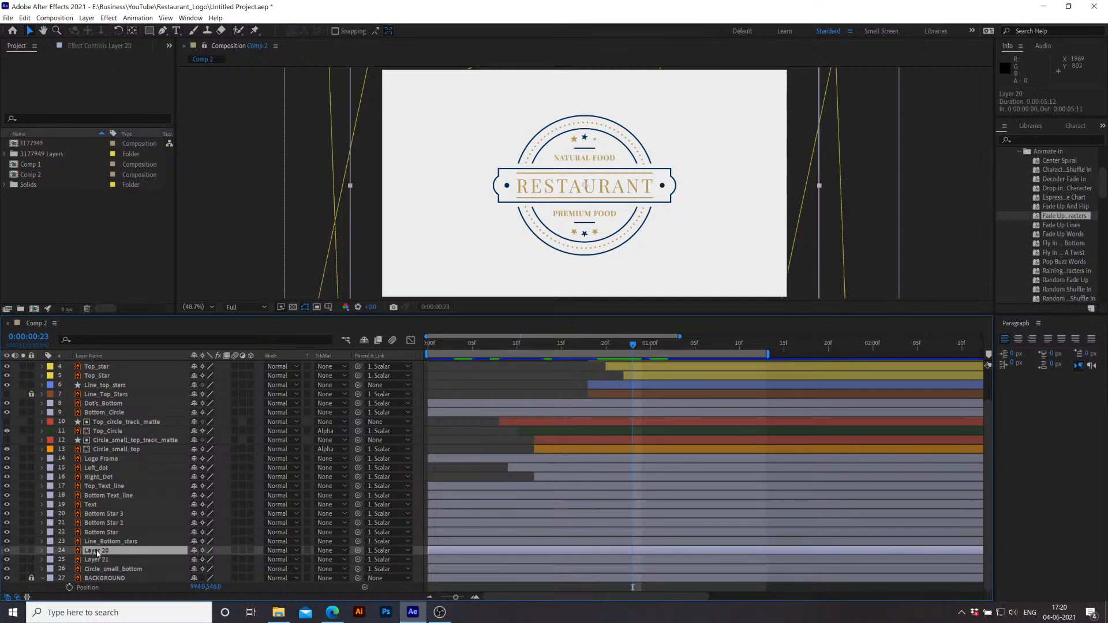
Step: Rename Layer 20 as Text_natural food and give it the Peach label colour
key(Return)
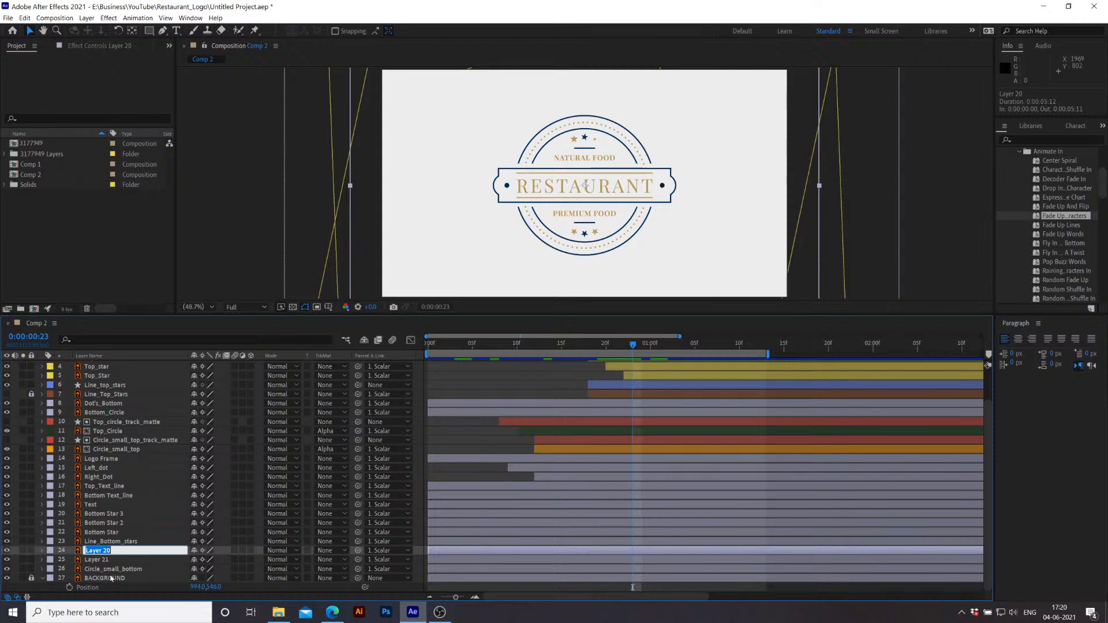
text(Text_natural food)
key(Return)
click(50, 550)
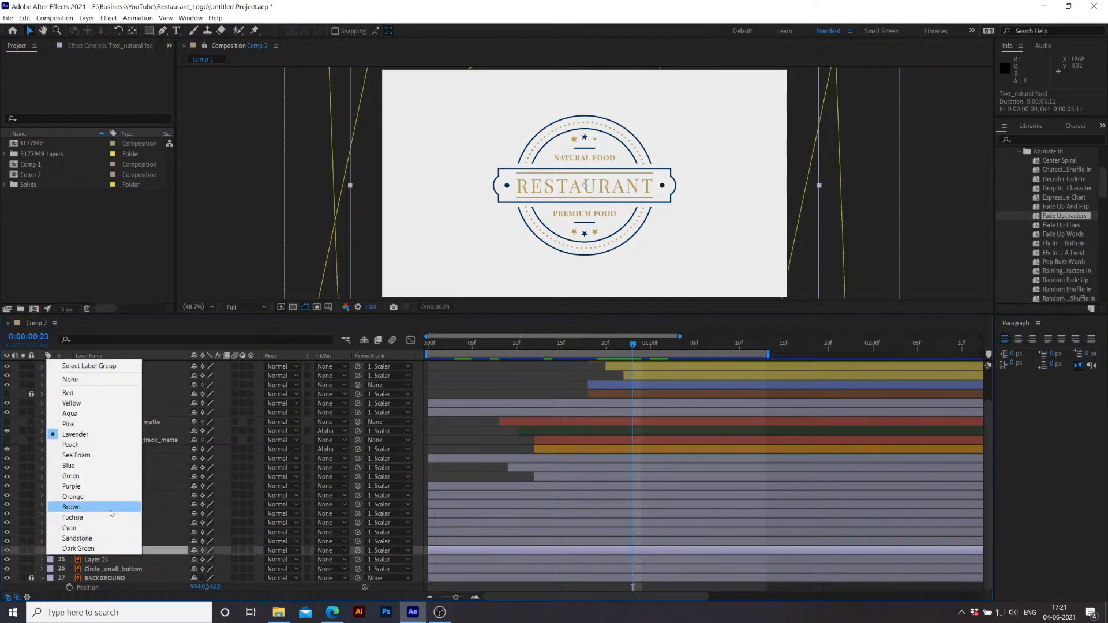
click(88, 449)
Step: Move the Text_natural food layer directly below Line_Top_Stars and shift its start and the current time to 0:00:00:22
drag(151, 553, 147, 397)
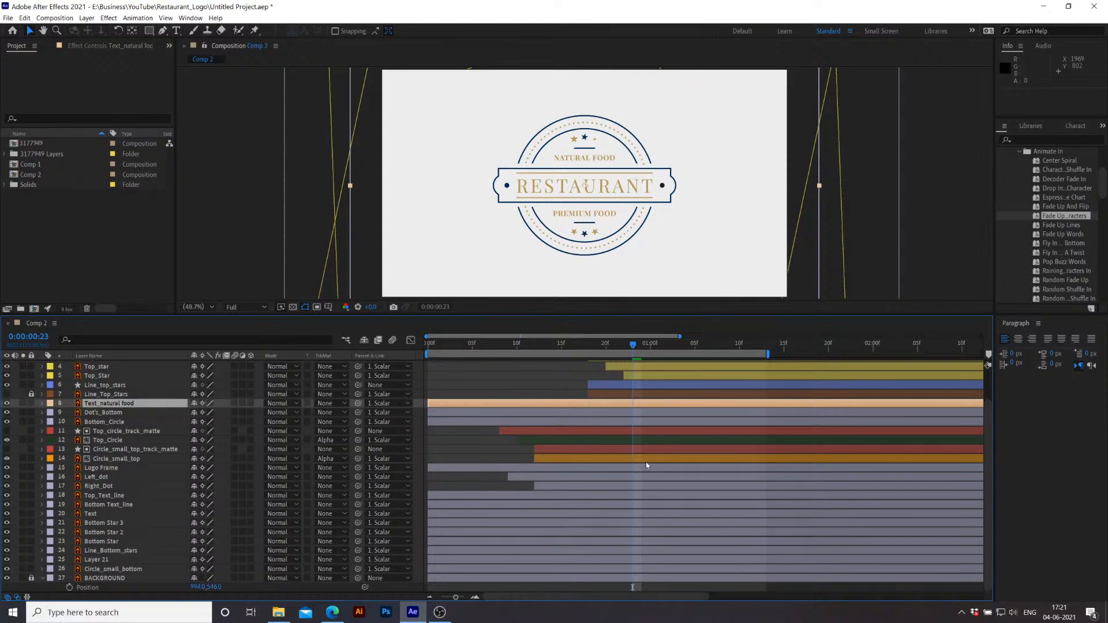
drag(503, 401, 697, 400)
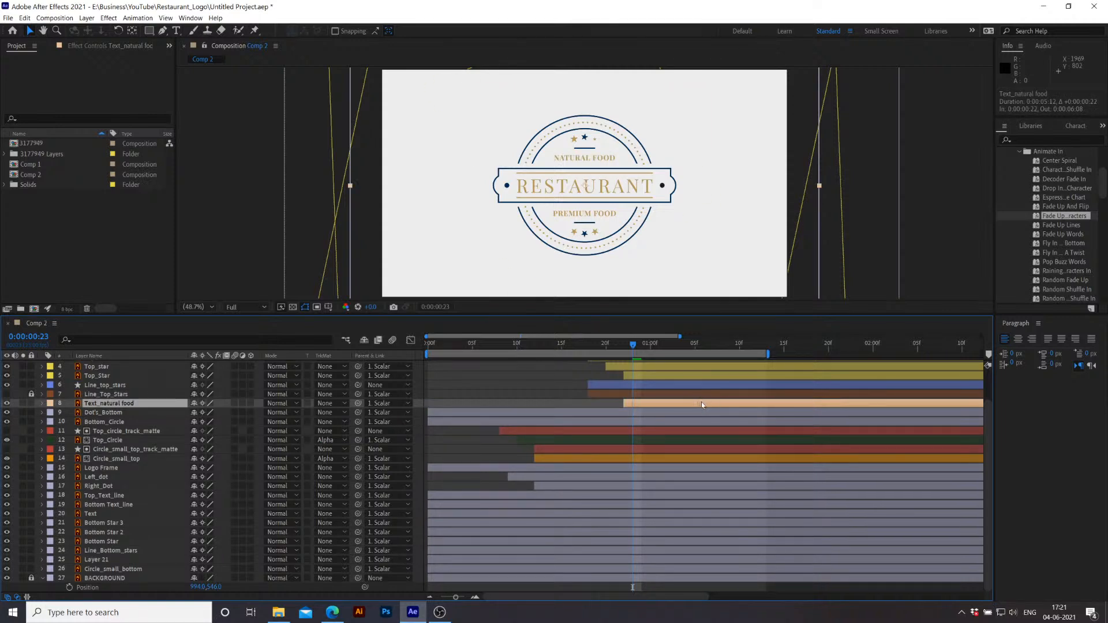
drag(637, 349, 626, 349)
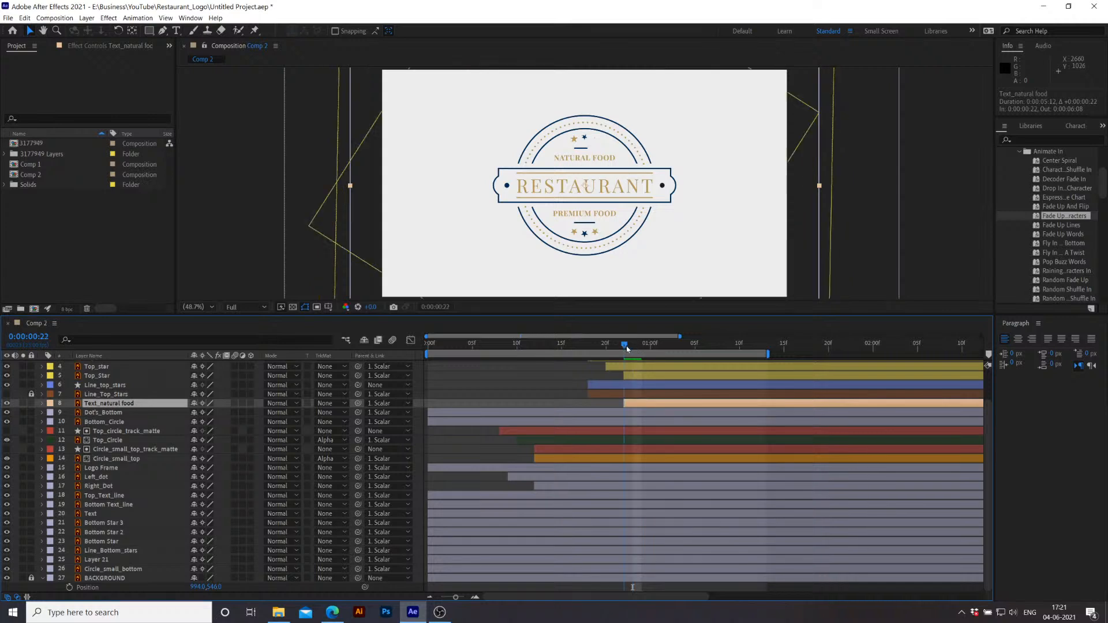
Step: Preview the logo animation from 0:00:00:22
click(1061, 217)
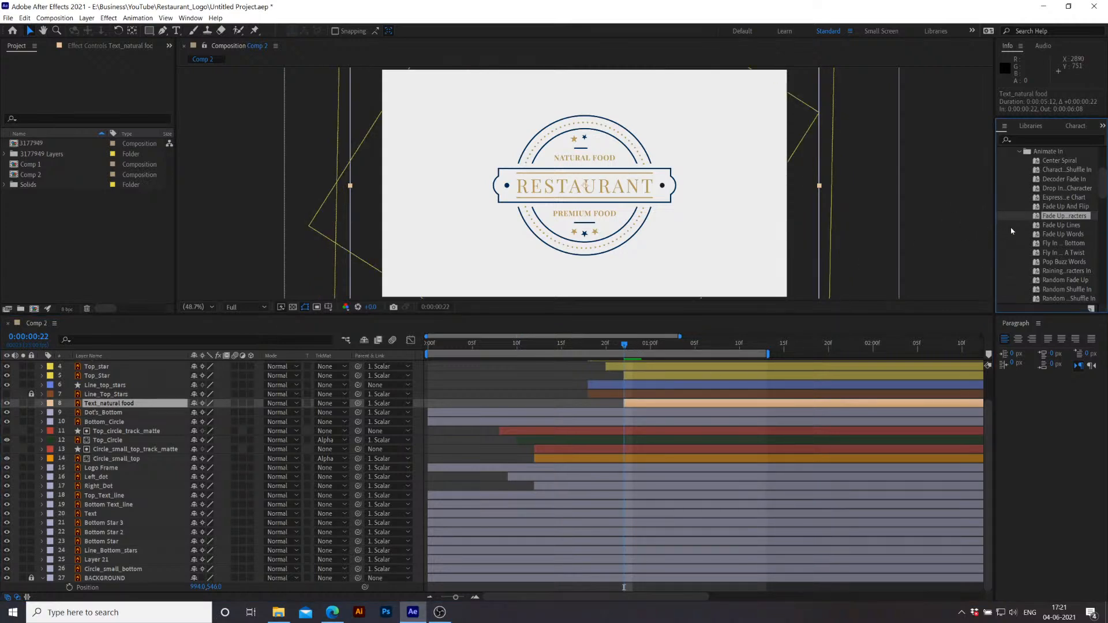
click(628, 346)
key(space)
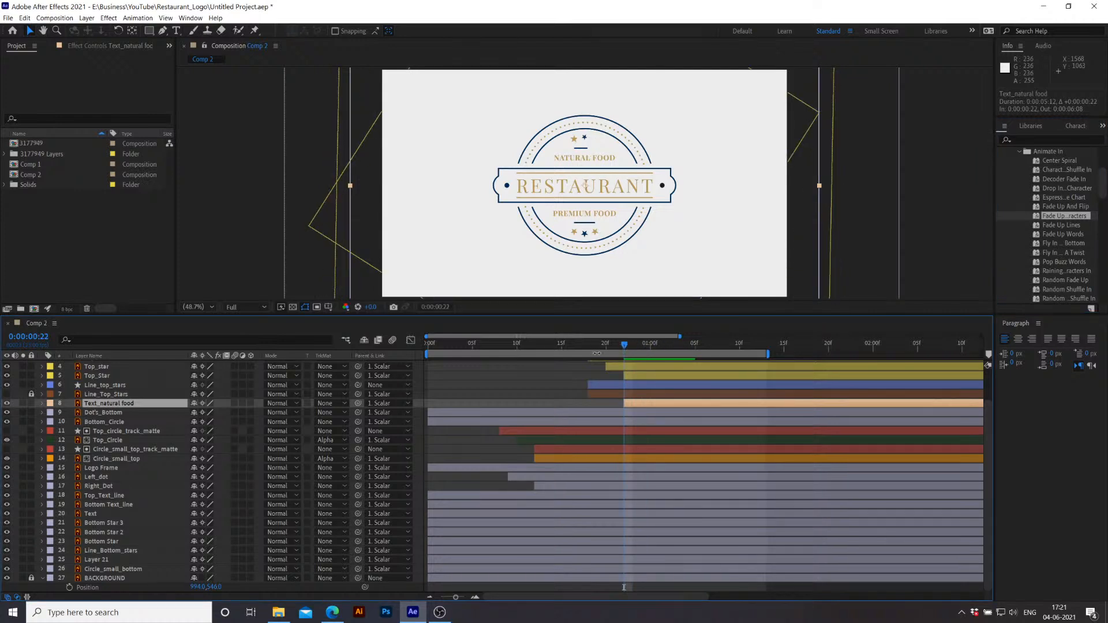
Step: Add a text layer reading "Natural Food" just below the original NATURAL FOOD lettering
click(522, 405)
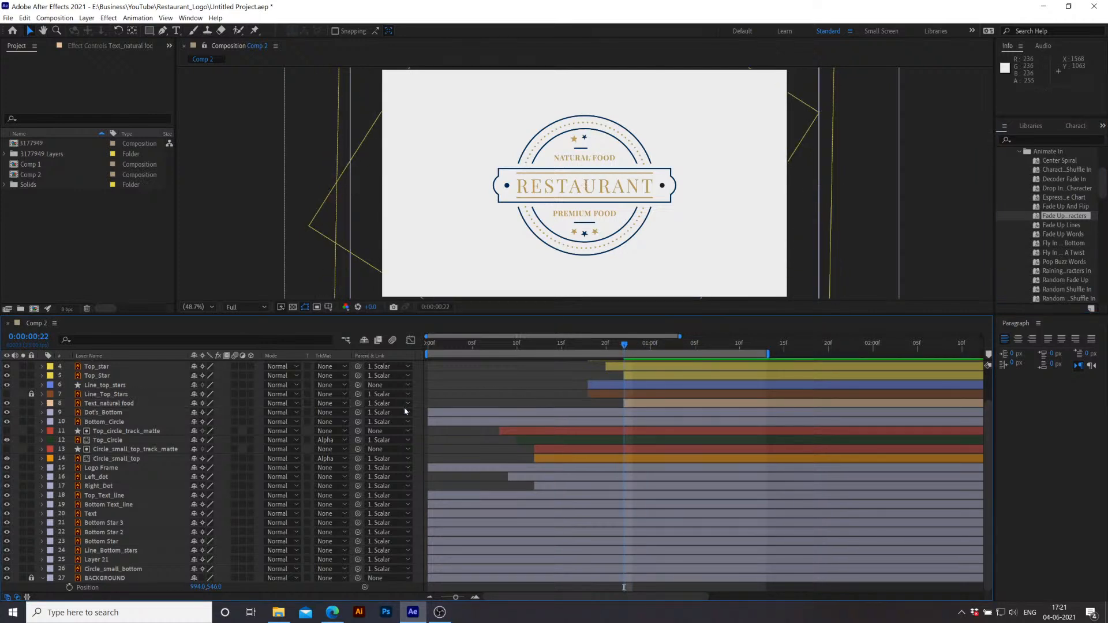
click(176, 30)
click(554, 172)
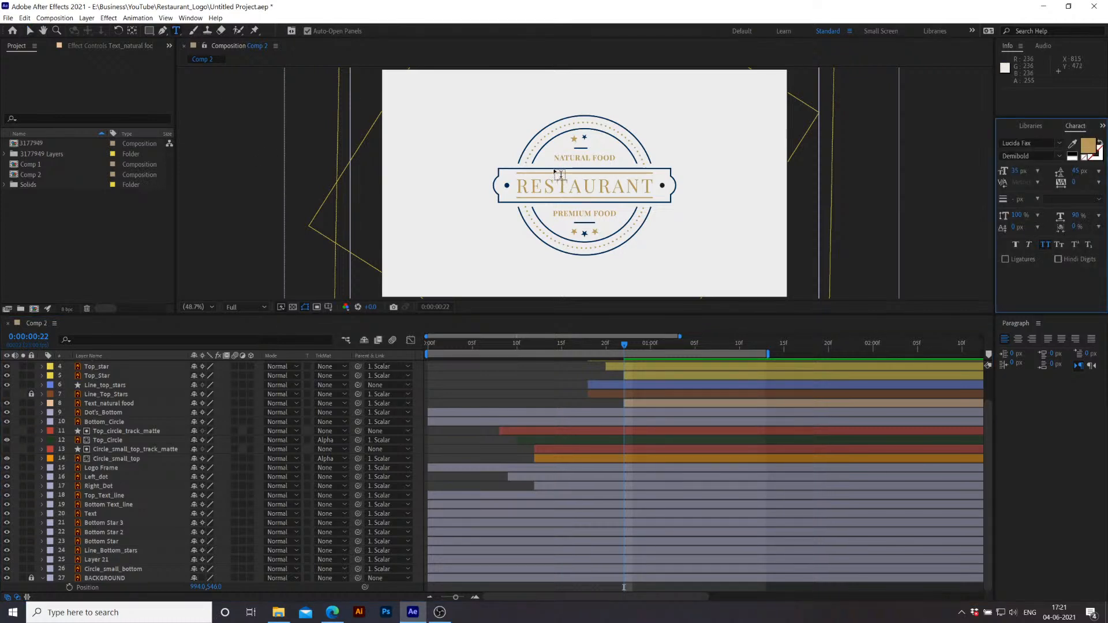
text(N)
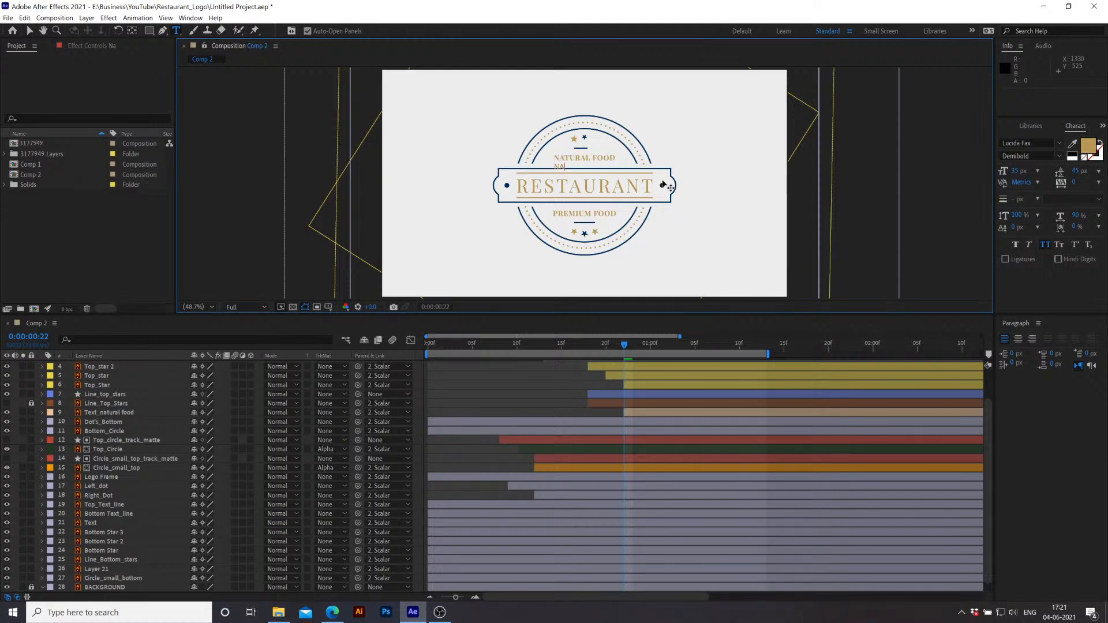
text(atural Food)
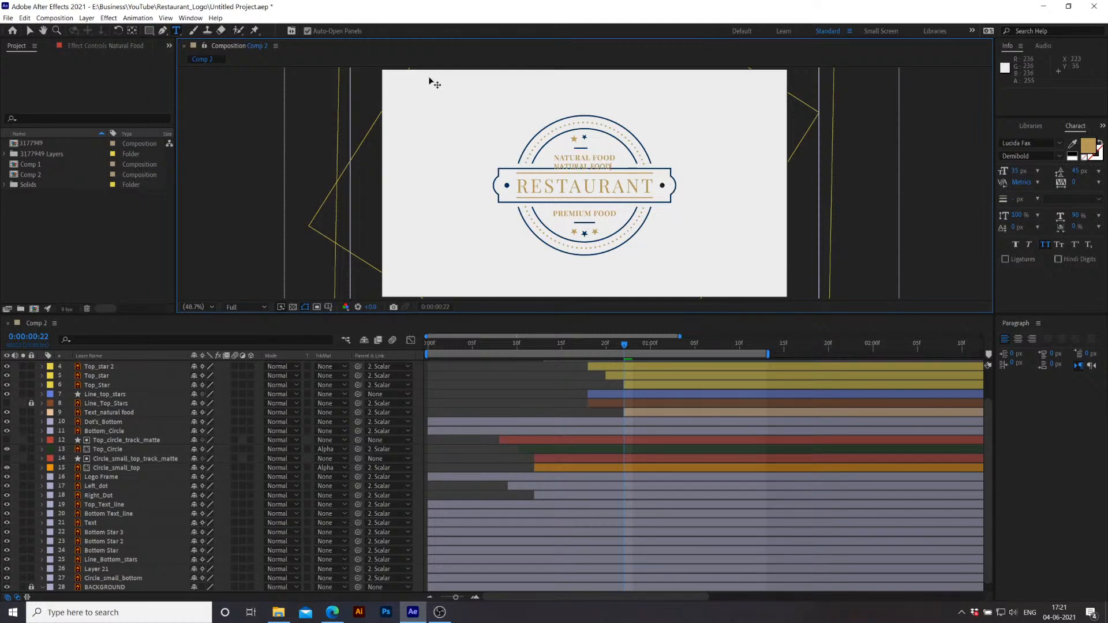
click(30, 30)
Step: Move the new Natural Food text up onto the original lettering, at a position of about 815.6, 430.2
key(z)
click(617, 195)
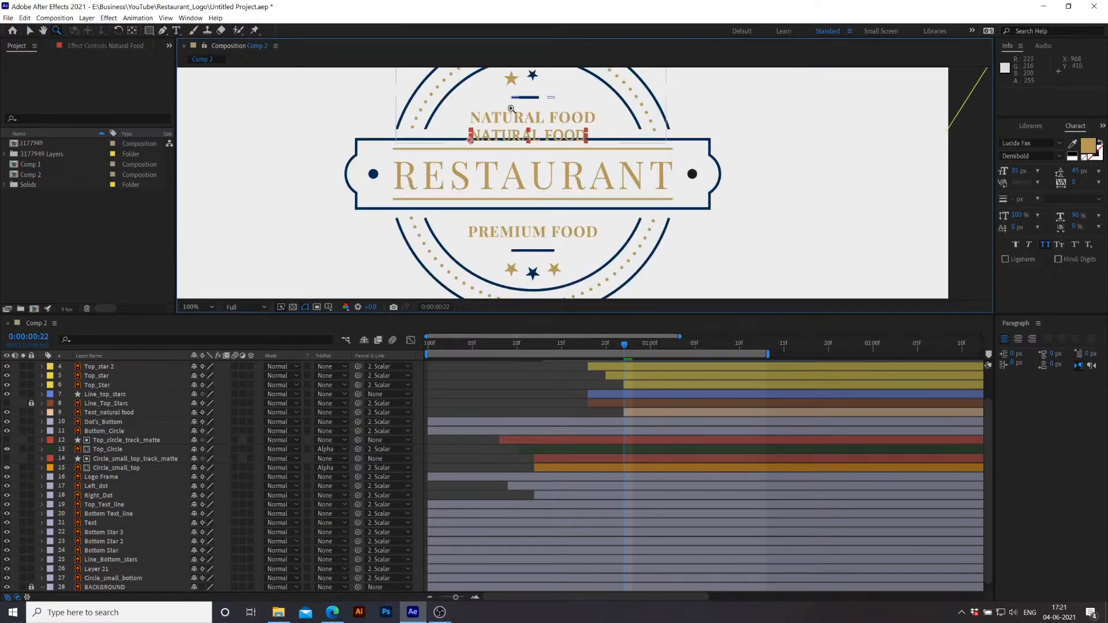
click(445, 127)
key(v)
drag(691, 151, 687, 123)
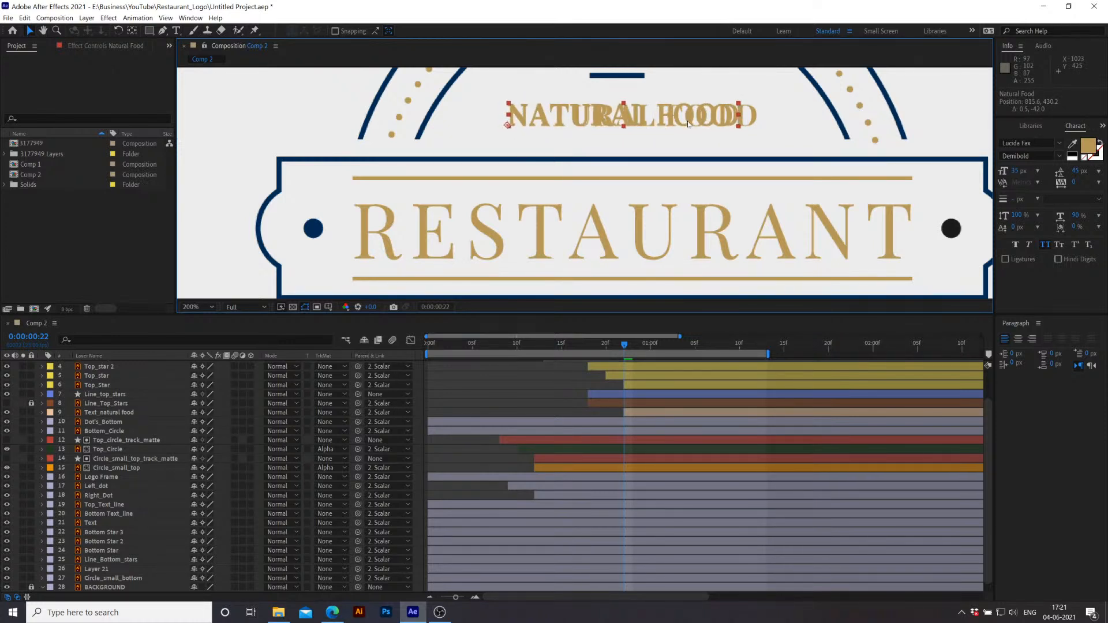
Step: Set the horizontal scale of the last letters of NATURAL in the new text to 93% and then 95%
double_click(595, 118)
click(602, 115)
drag(602, 115, 650, 115)
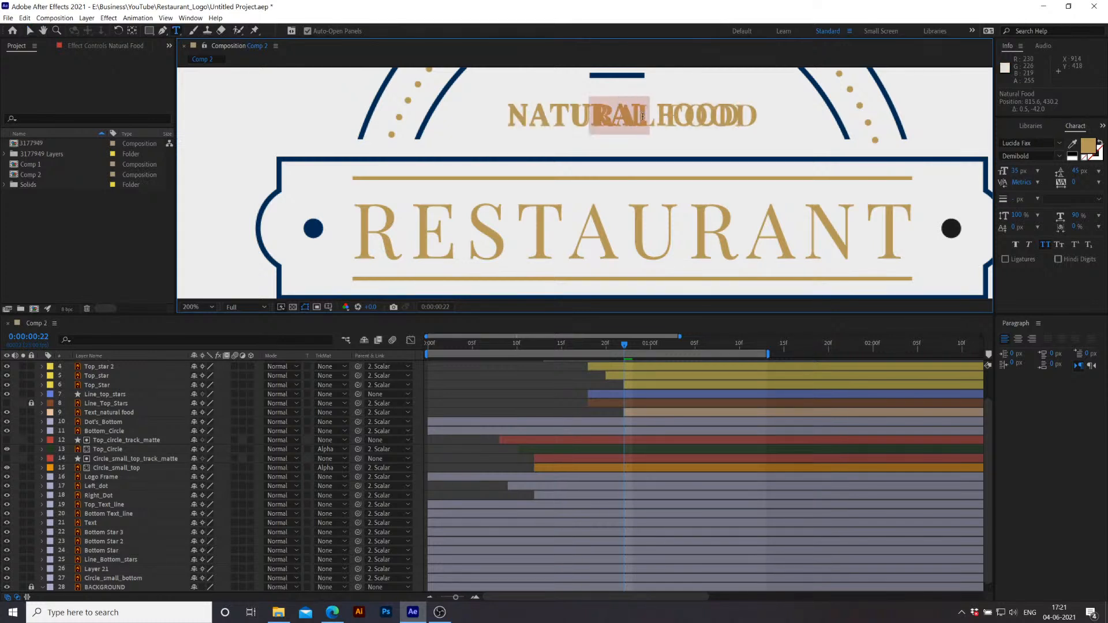
click(1075, 216)
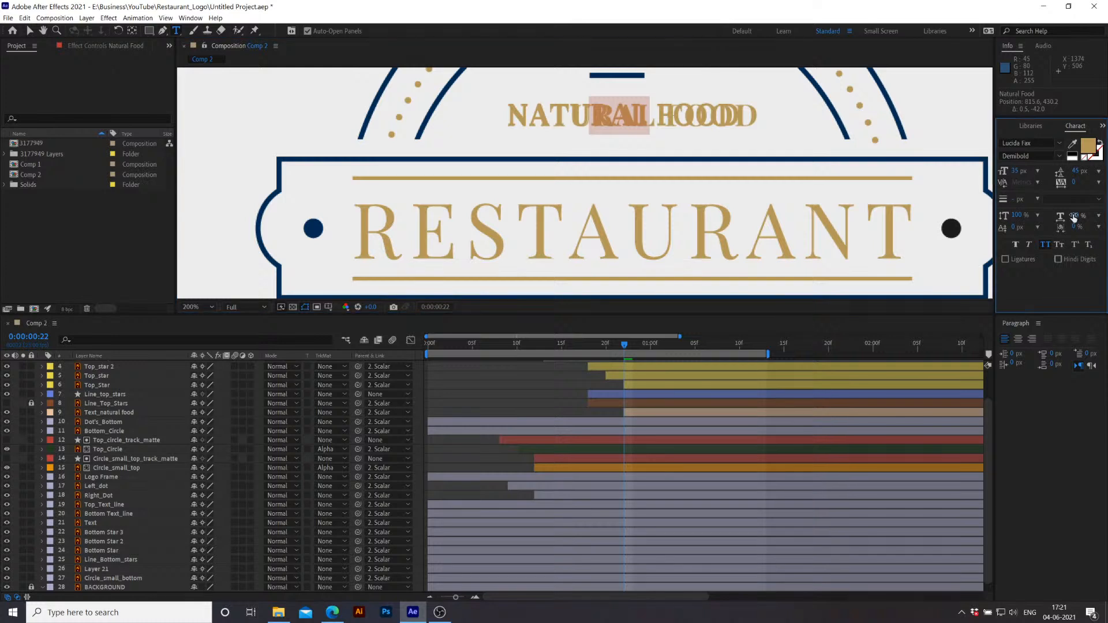
text(3)
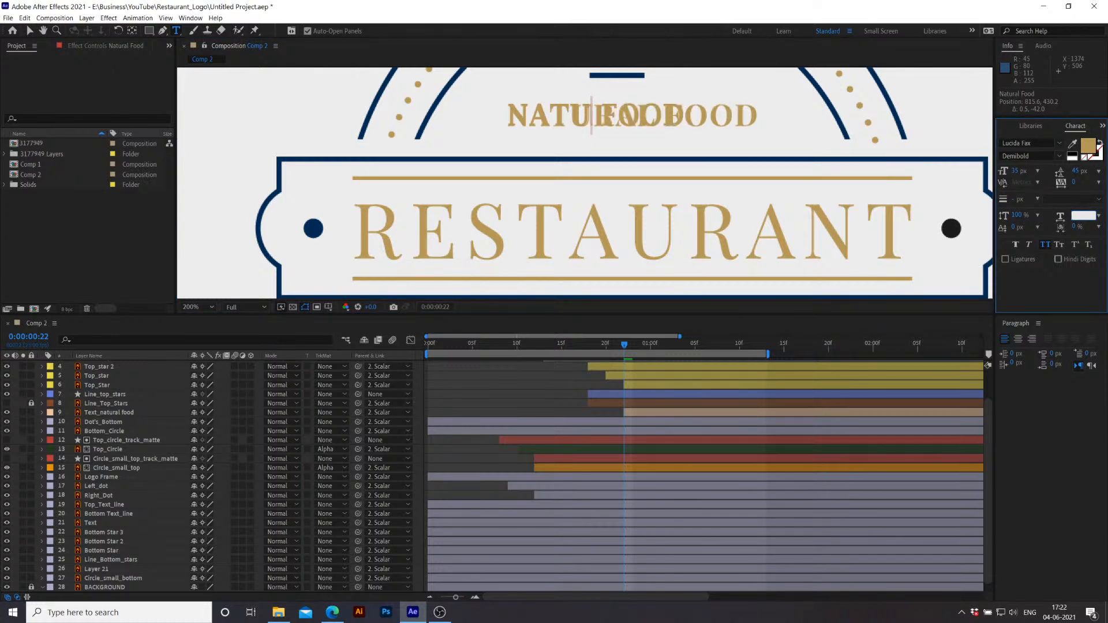
text(93)
key(Return)
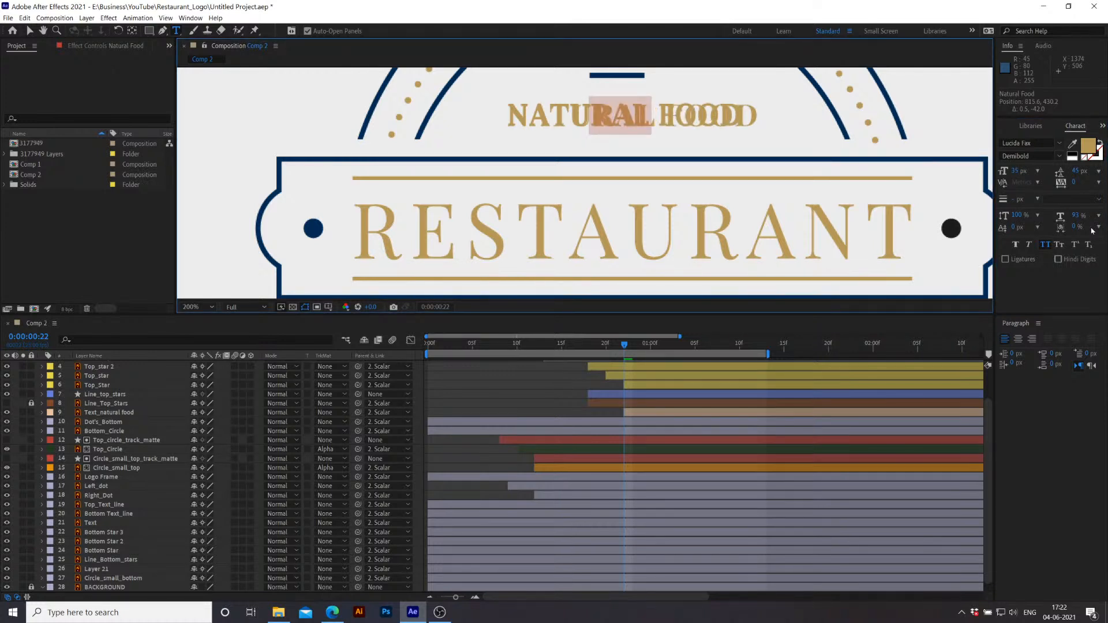
click(1077, 216)
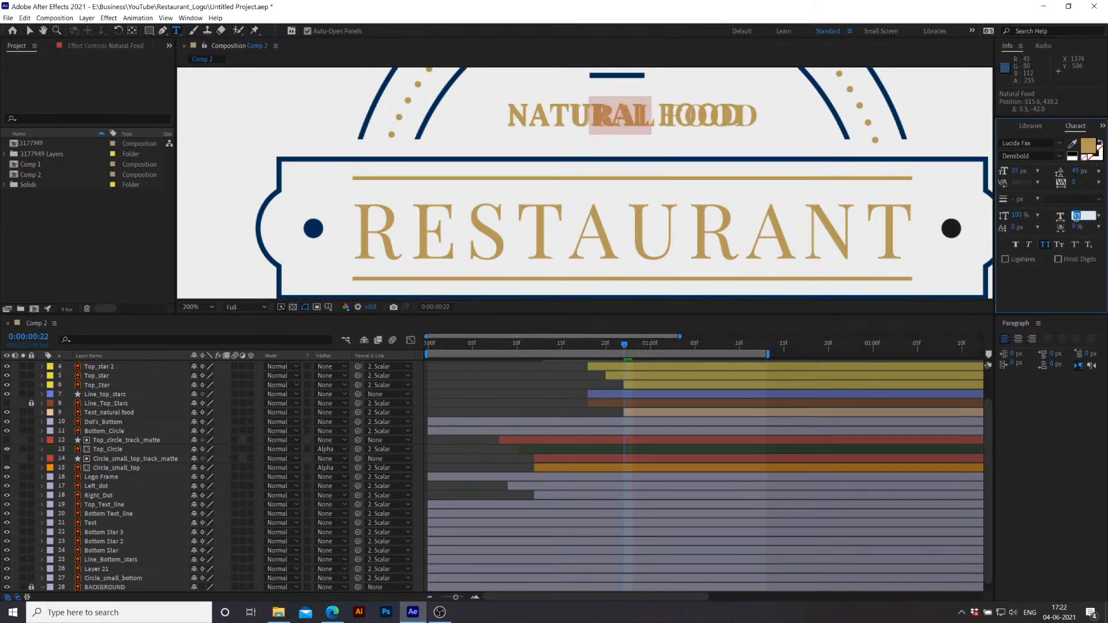
text(95)
key(Return)
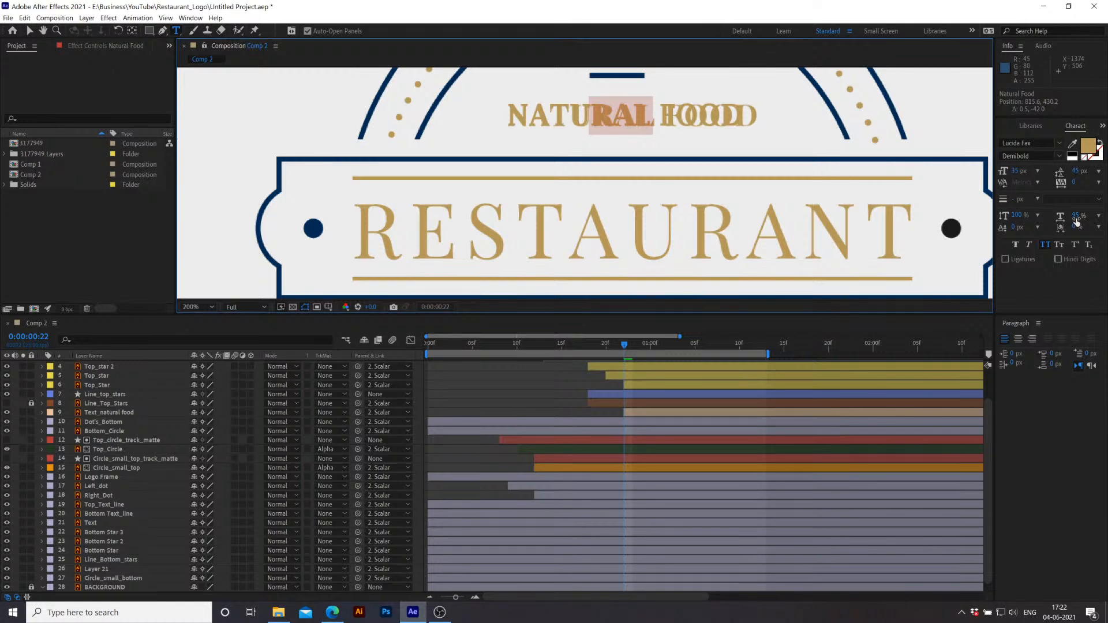
click(29, 31)
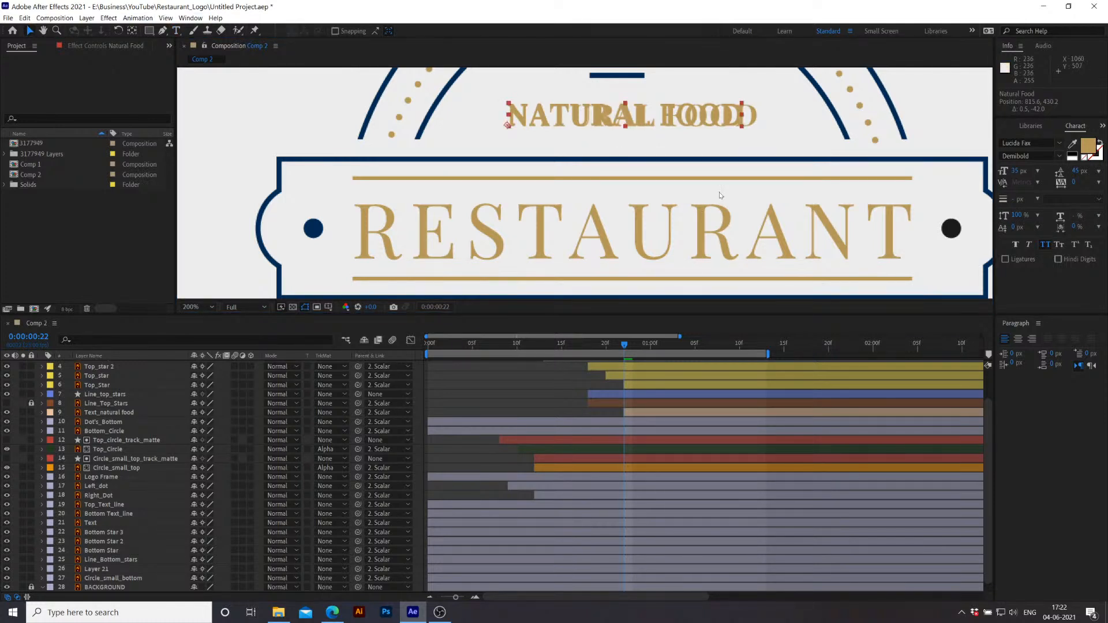
Step: Insert an extra space before FOOD in the new text so the word lines up with the original lettering
click(510, 373)
double_click(722, 120)
click(662, 117)
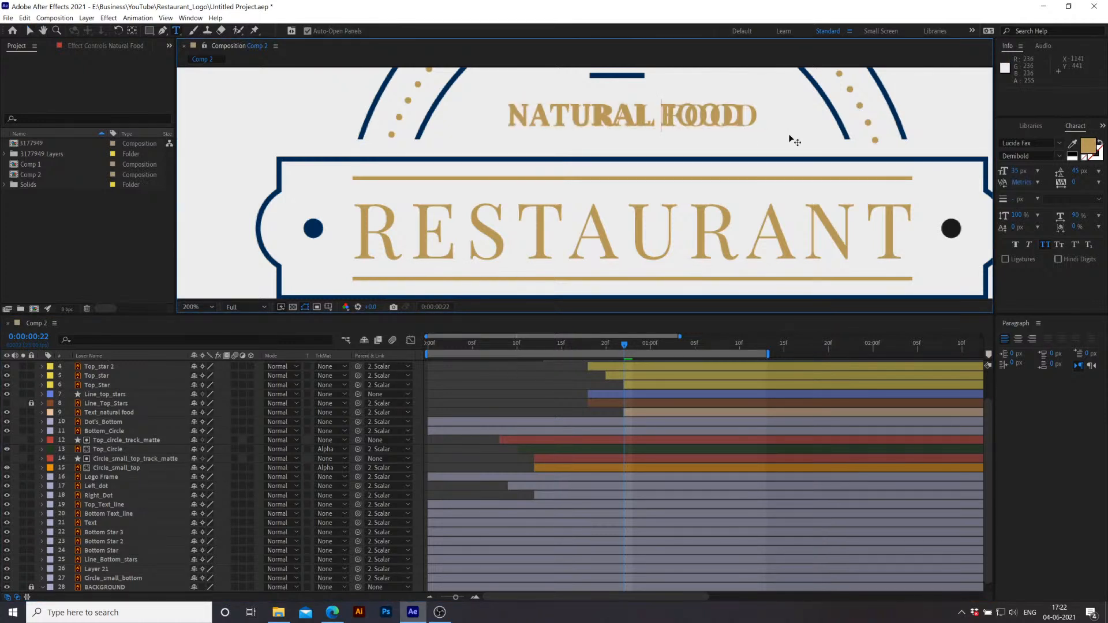
click(30, 31)
key(v)
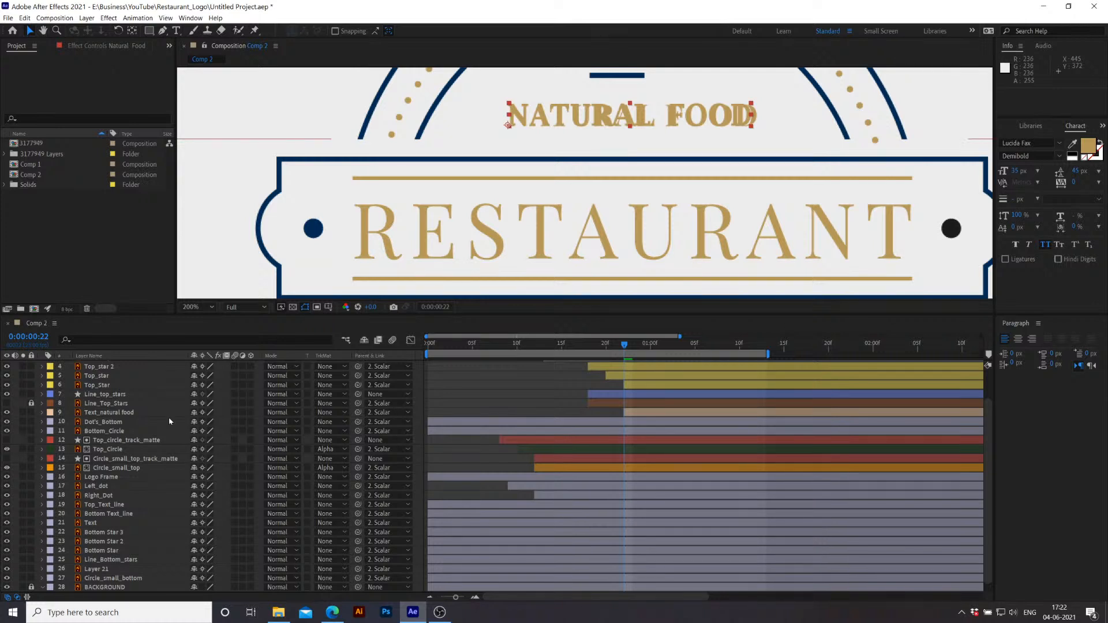
Step: Move the Natural Food text layer in the stack to directly above the Text_natural food layer
scroll(167, 420, up, 2)
click(127, 371)
drag(128, 372, 134, 451)
click(133, 452)
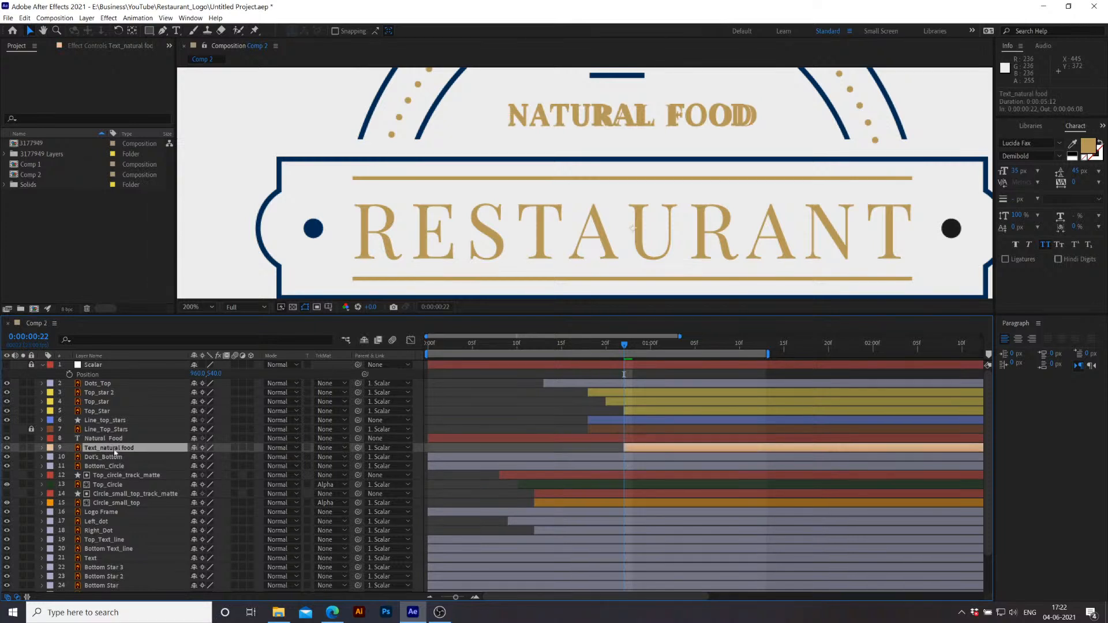
Step: Hide and lock Text_natural food, check the new text with the whole composition fitted in the viewer, and restore the original layer
click(7, 448)
click(32, 448)
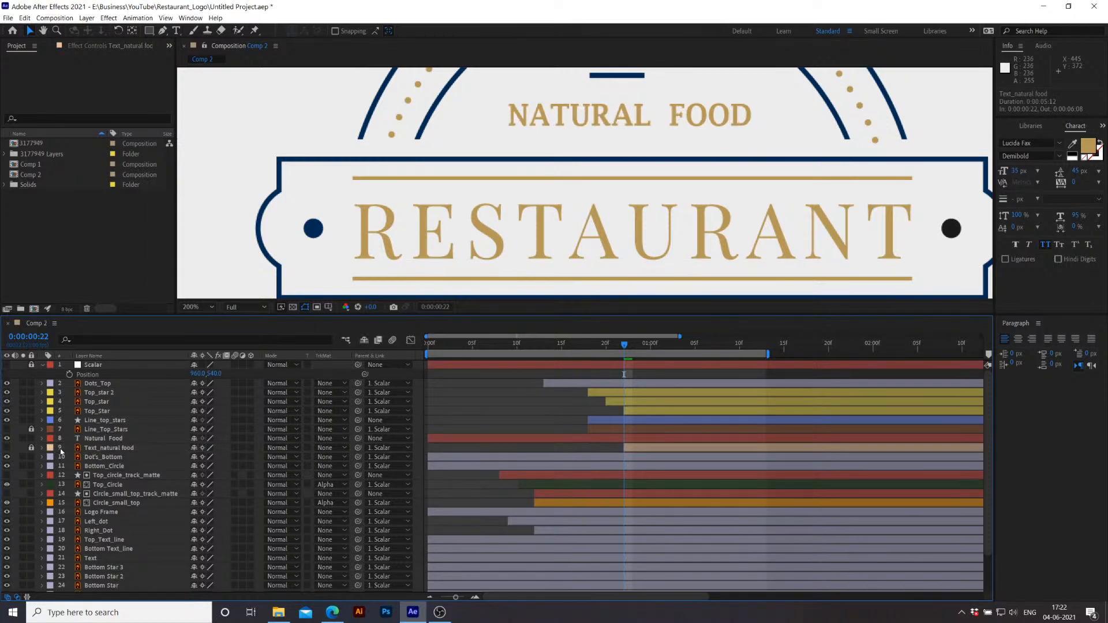
click(103, 440)
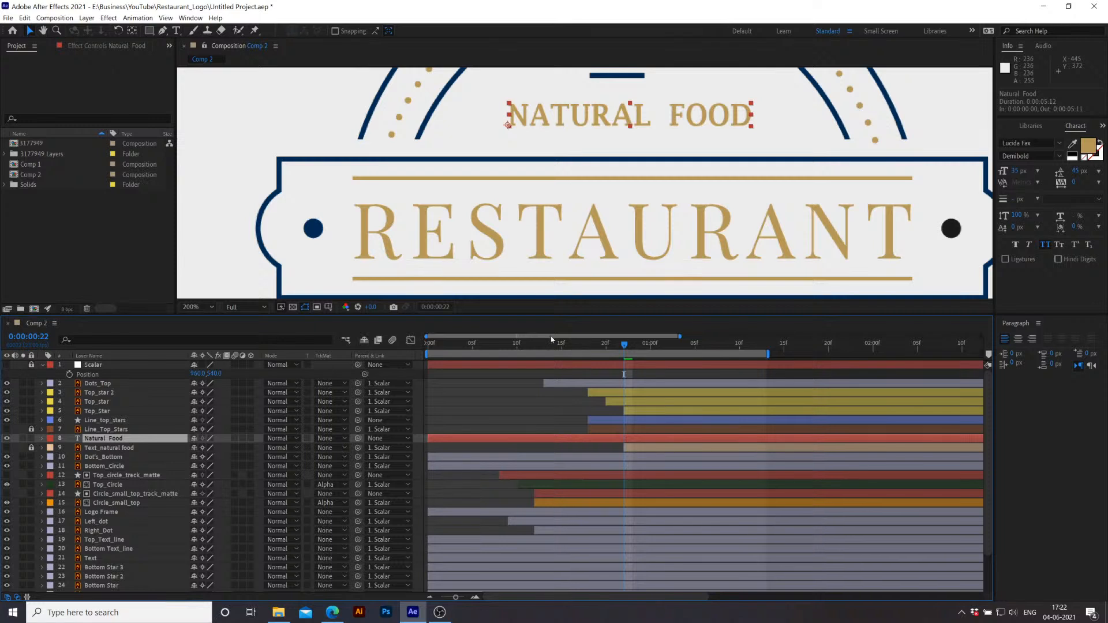
click(207, 307)
click(208, 318)
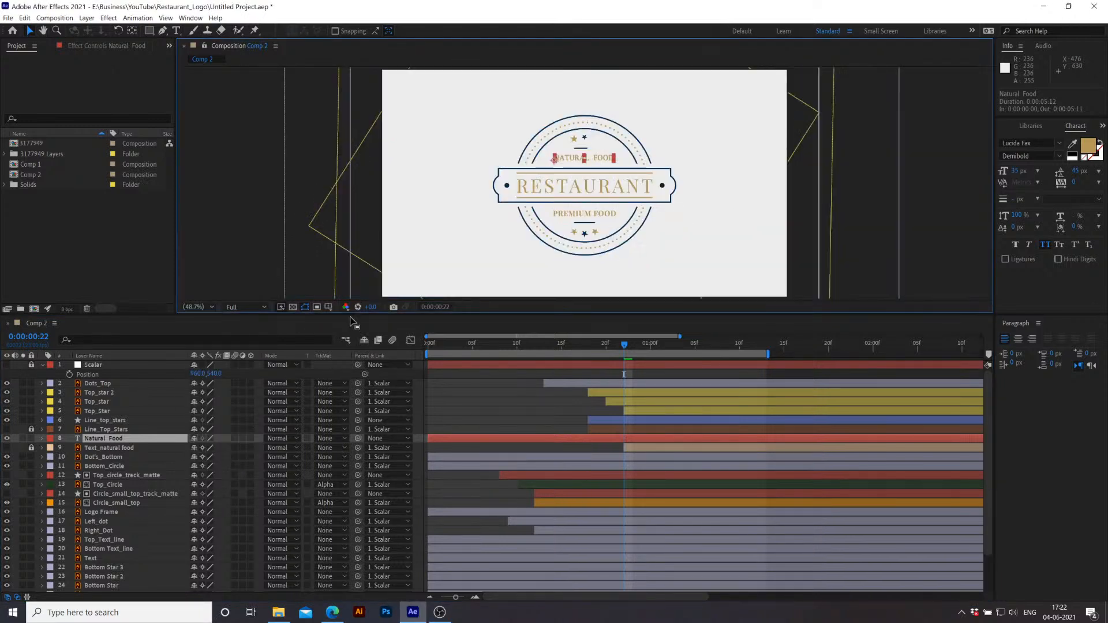
click(911, 251)
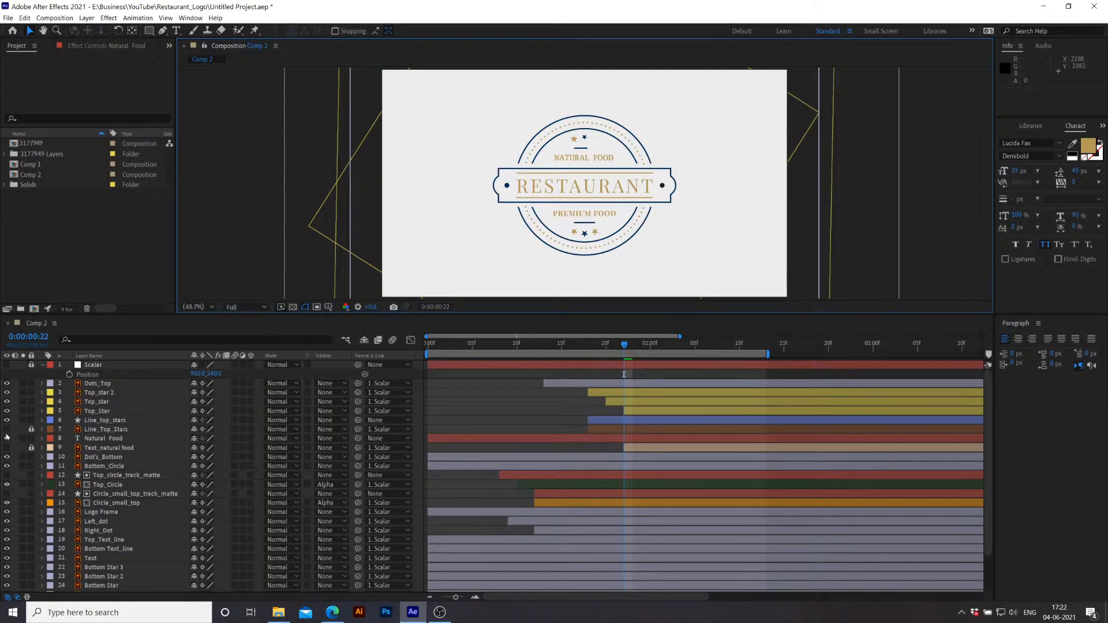
click(31, 448)
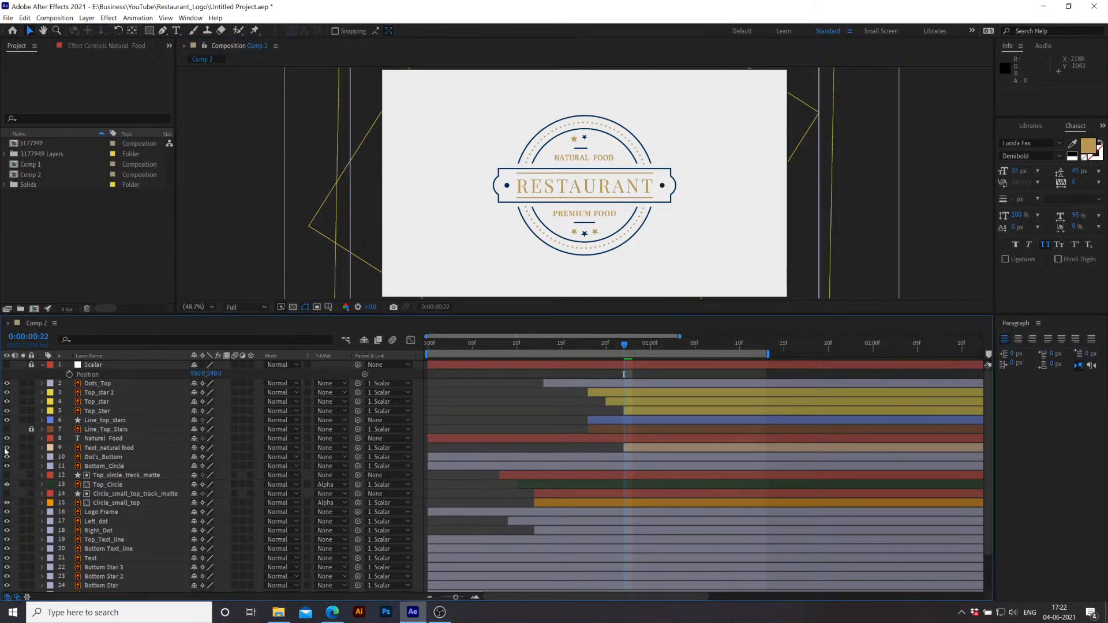
Step: Nudge the Natural Food text layer over the original lettering to a position of about 822.1, 432.2
click(593, 172)
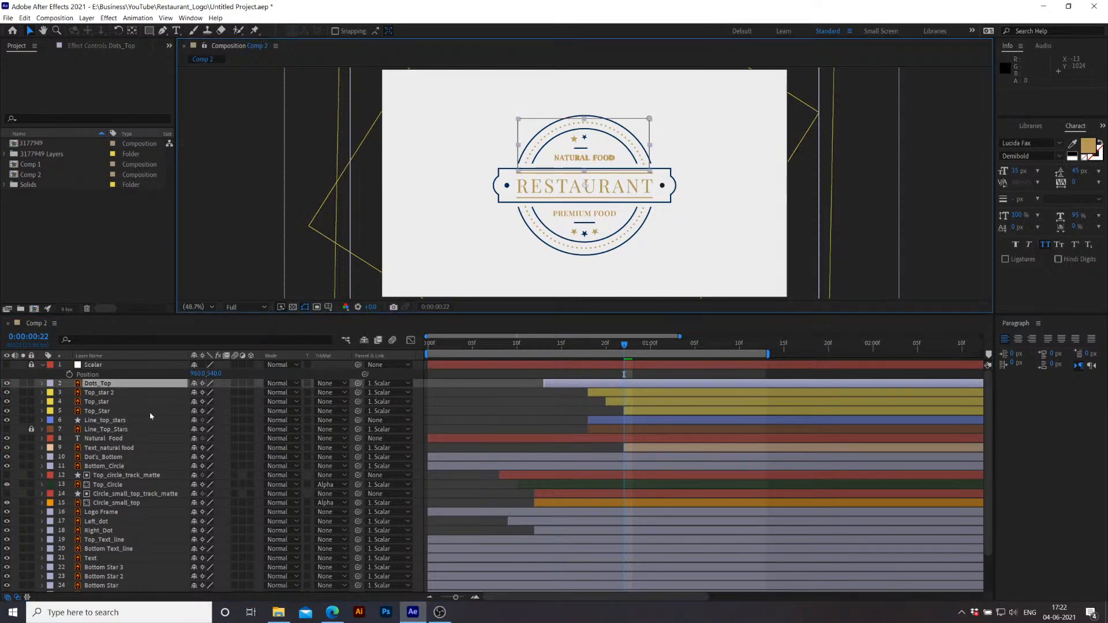
click(102, 439)
key(Down)
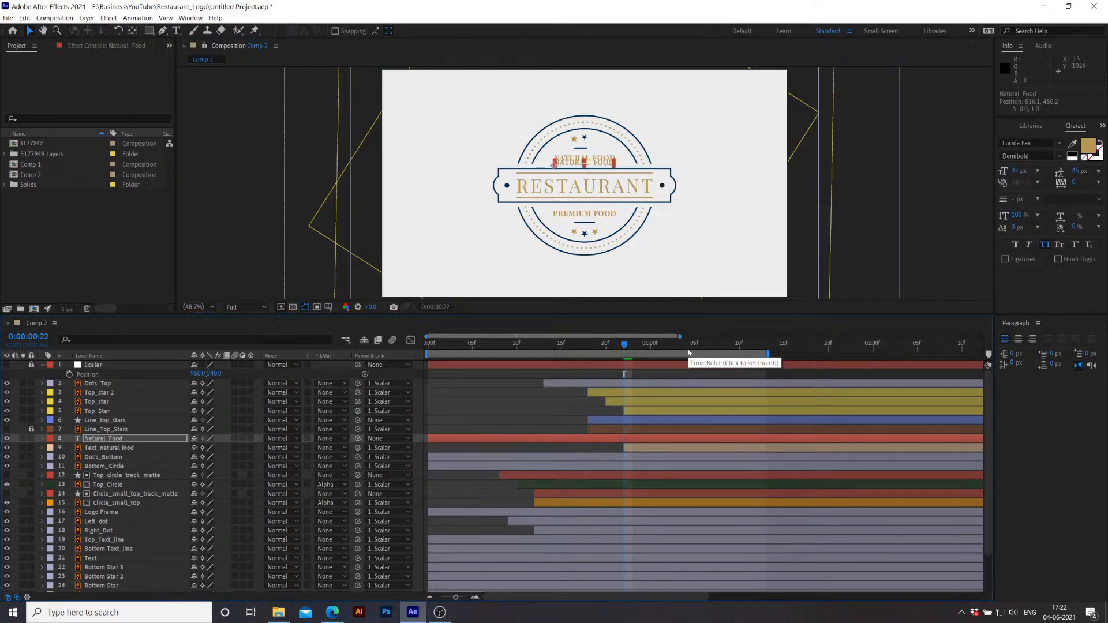
key(Right)
key(Right)
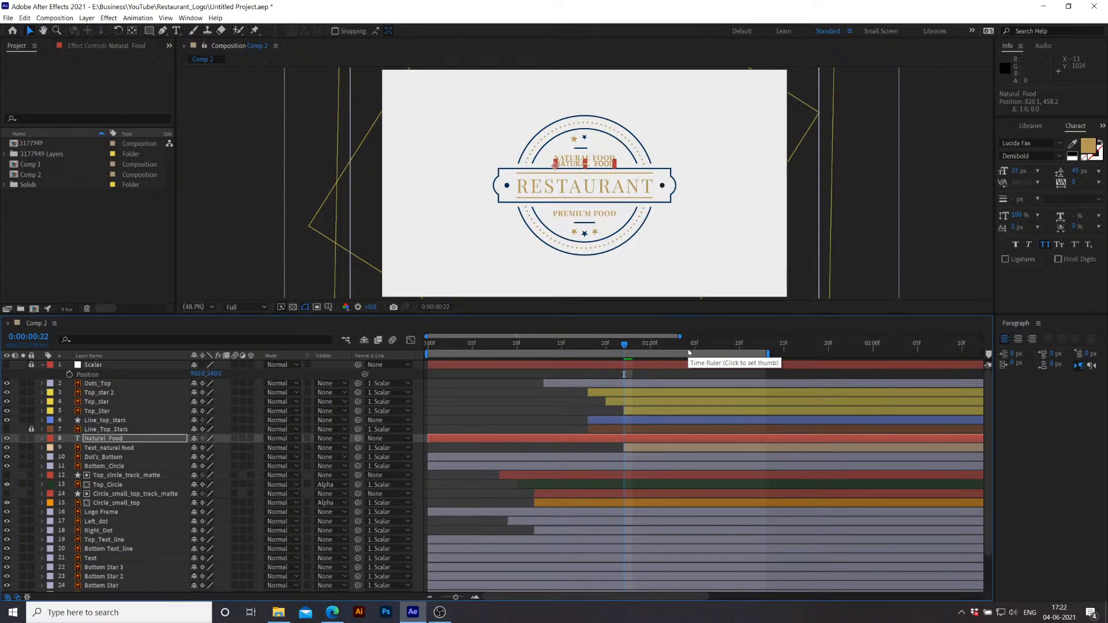
key(Up)
key(Up)
key(Up)
key(Up)
key(Up)
key(Up)
key(Up)
key(Up)
key(Up)
key(Up)
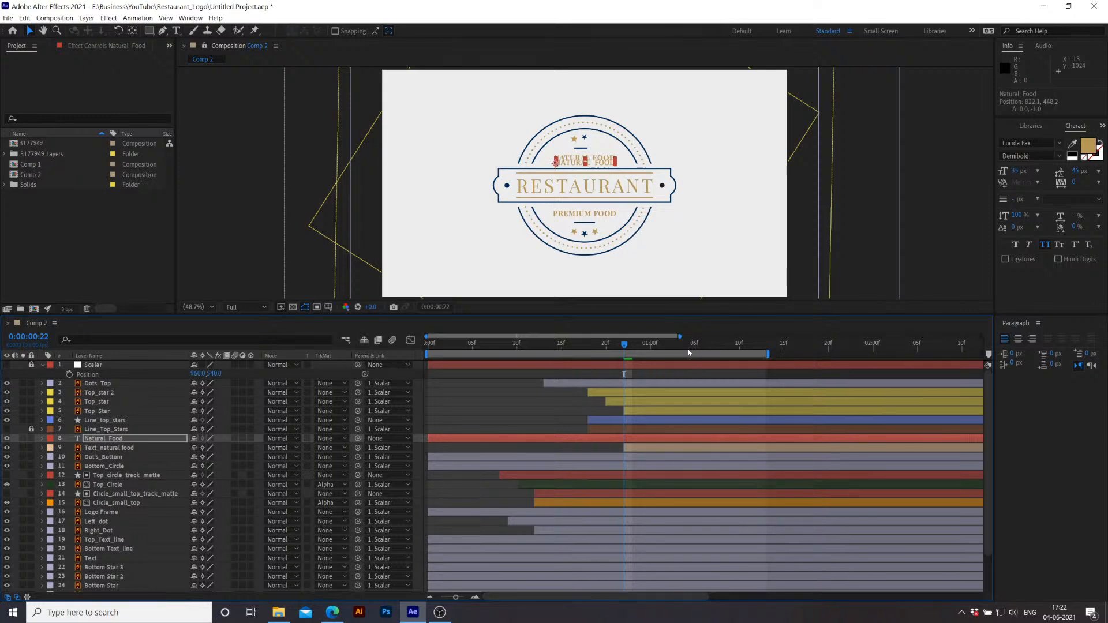
key(Up)
key(Up)
key(Up)
key(Up)
key(Up)
key(Up)
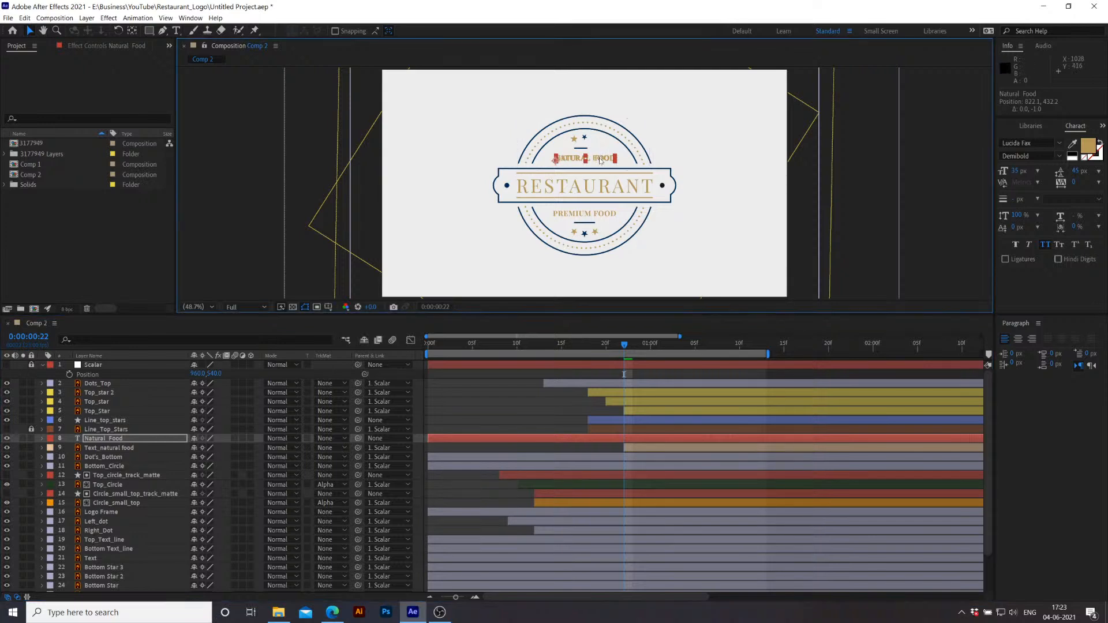
Step: Remove the extra space between the words of the Natural Food text and set the horizontal scale of NATURAL to 100%
click(600, 161)
key(ctrl+t)
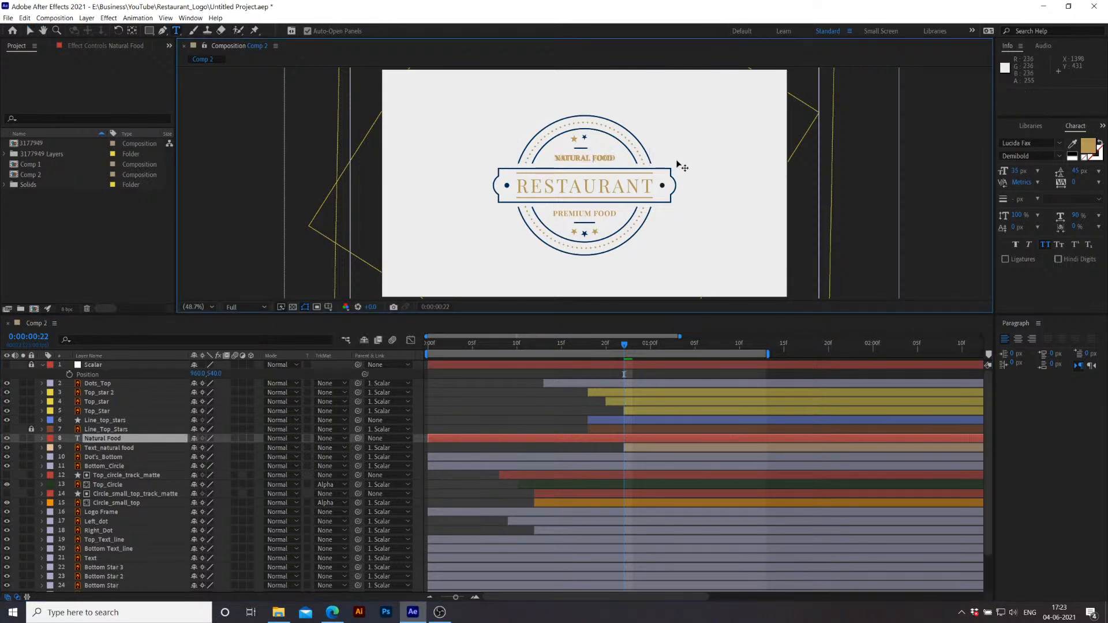
drag(589, 159, 552, 160)
click(1075, 218)
text(100)
key(Return)
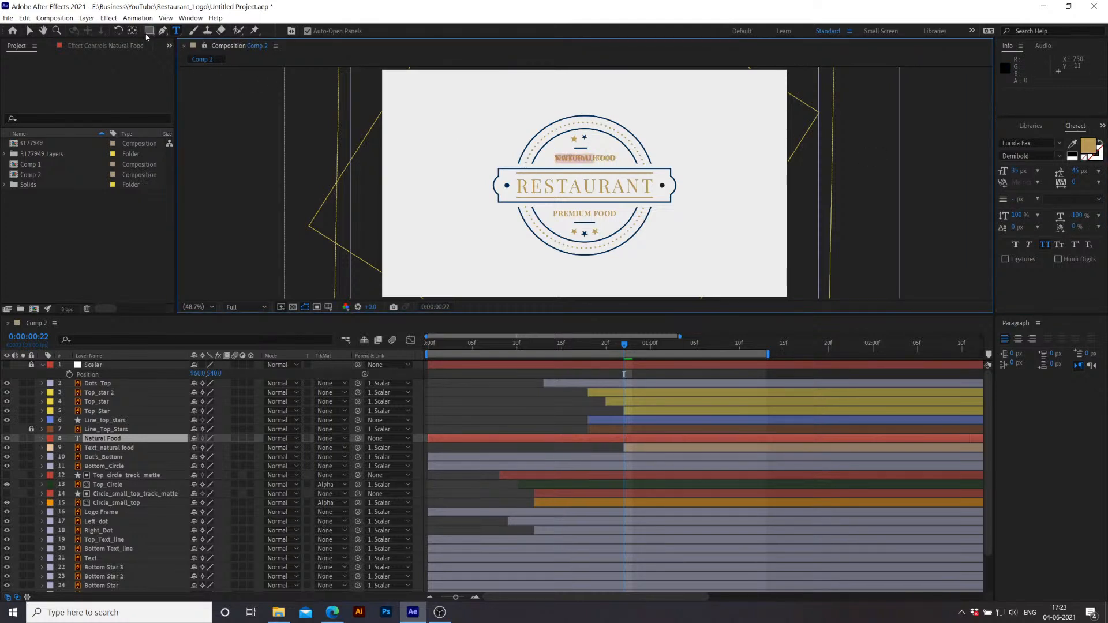
Step: Hide the Text_natural food layer and nudge the Natural Food text left to a position of 810.1, 432.2
click(31, 31)
click(495, 424)
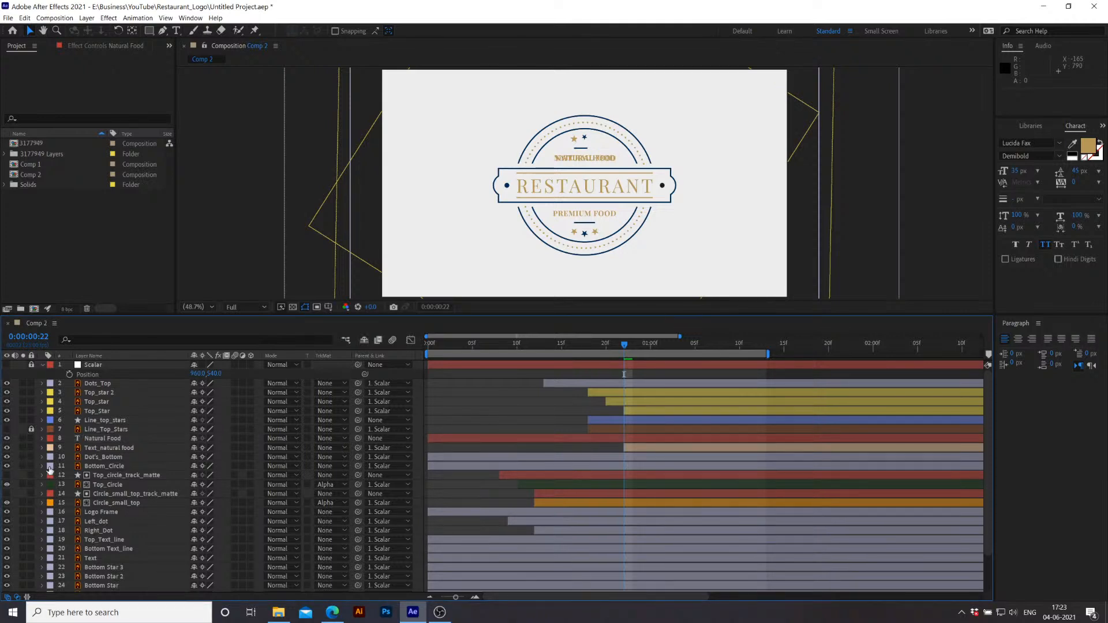
click(96, 457)
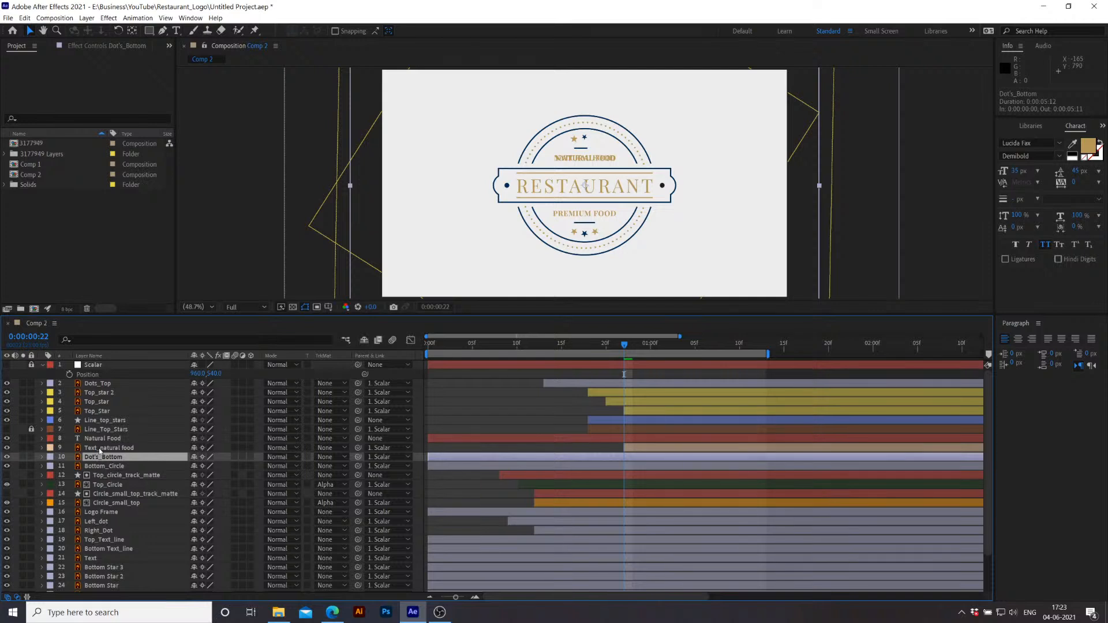
click(22, 448)
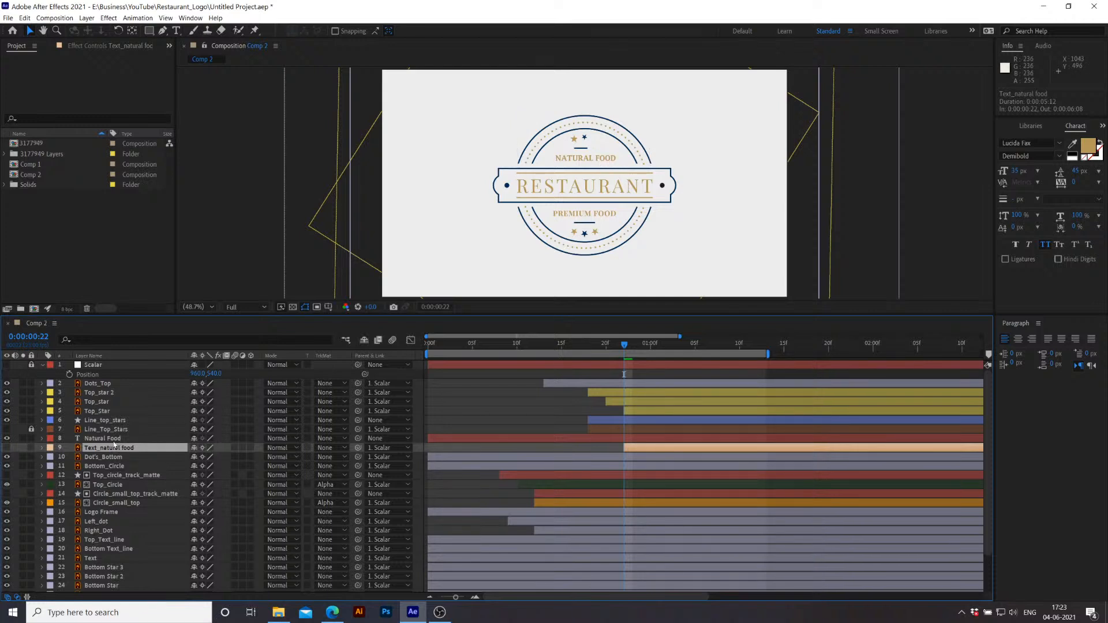
click(100, 439)
key(Left)
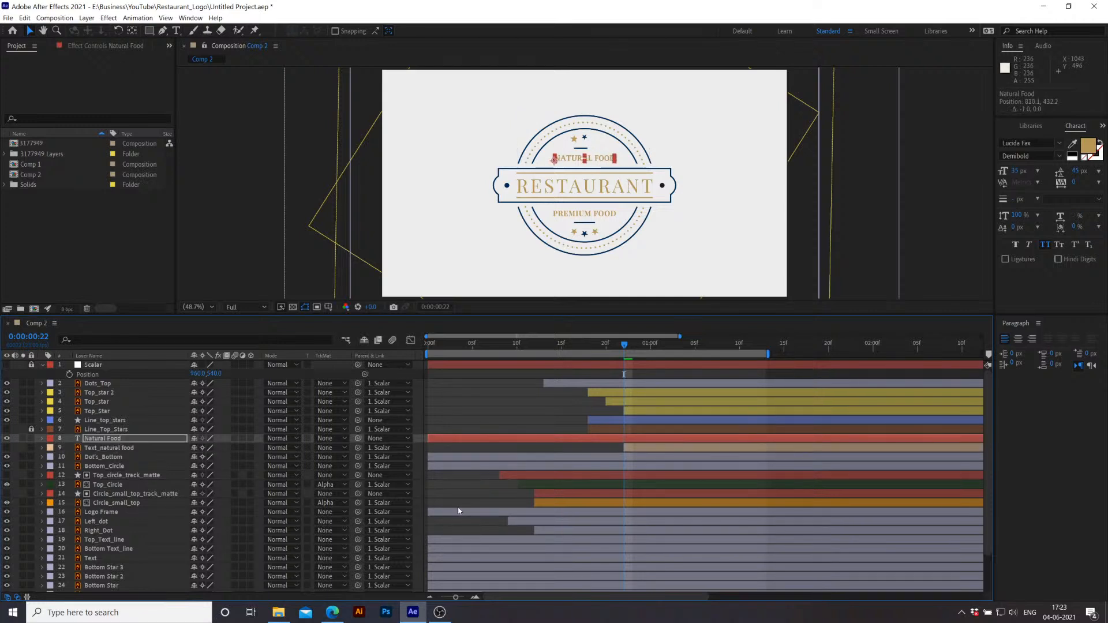
click(564, 419)
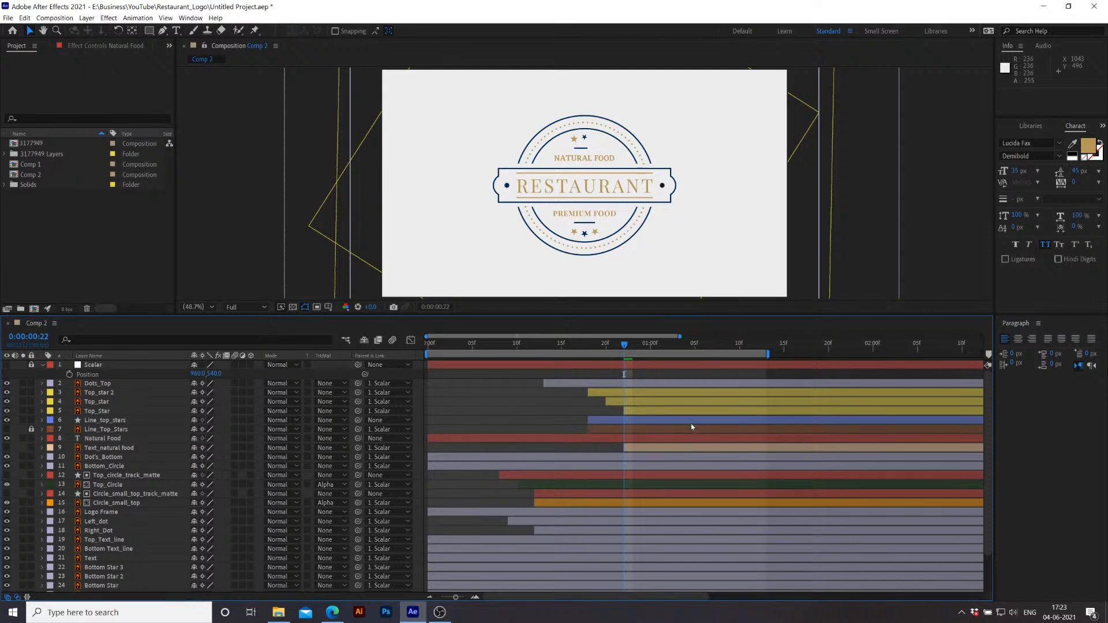
Step: Locate the Fade Up Characters preset among the Animate In text animation presets
click(635, 450)
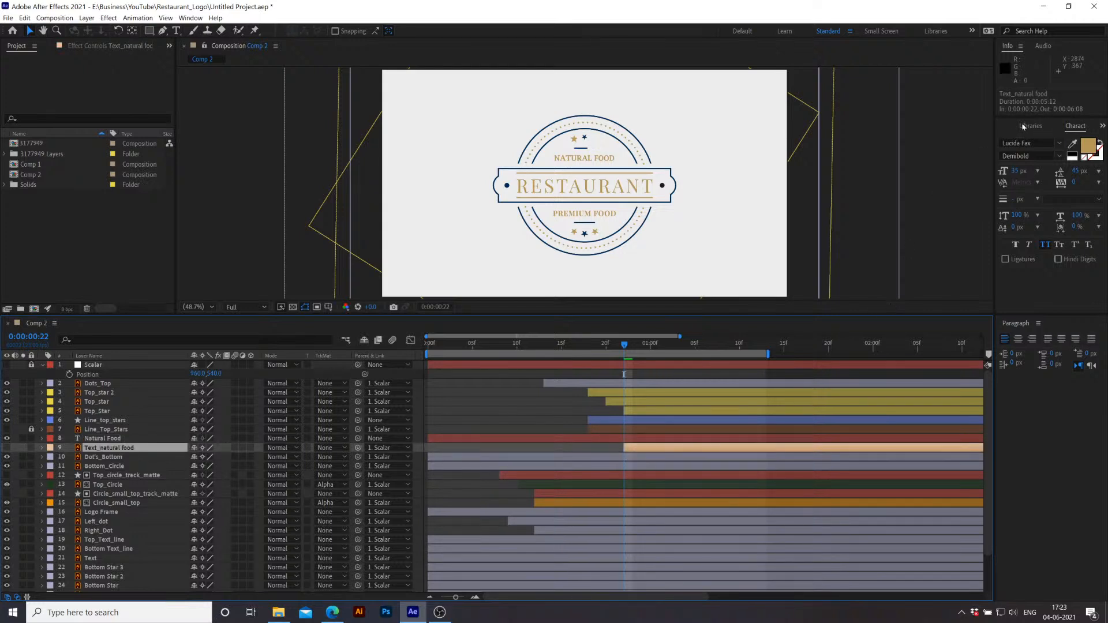
click(1102, 126)
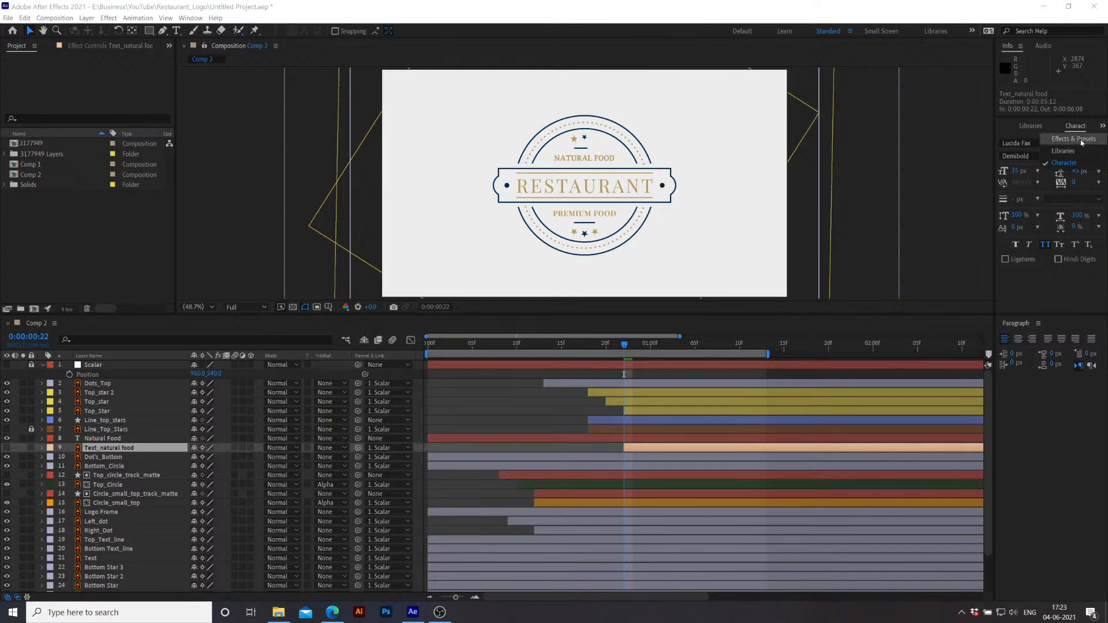
click(1081, 141)
scroll(1029, 158, up, 4)
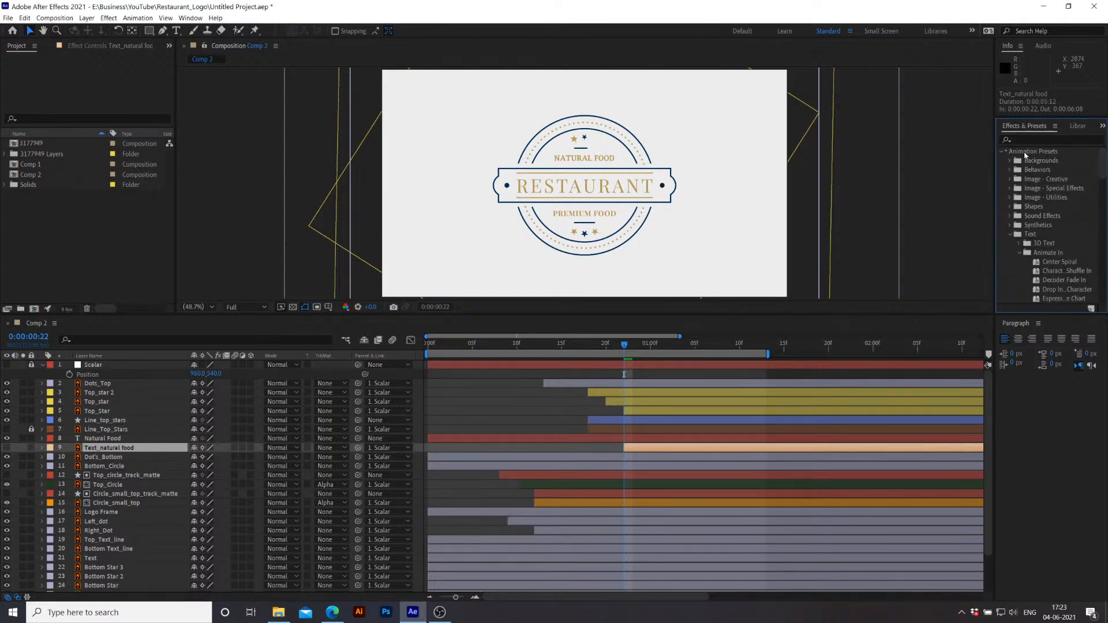
scroll(1026, 164, down, 6)
scroll(1063, 172, up, 3)
click(1065, 171)
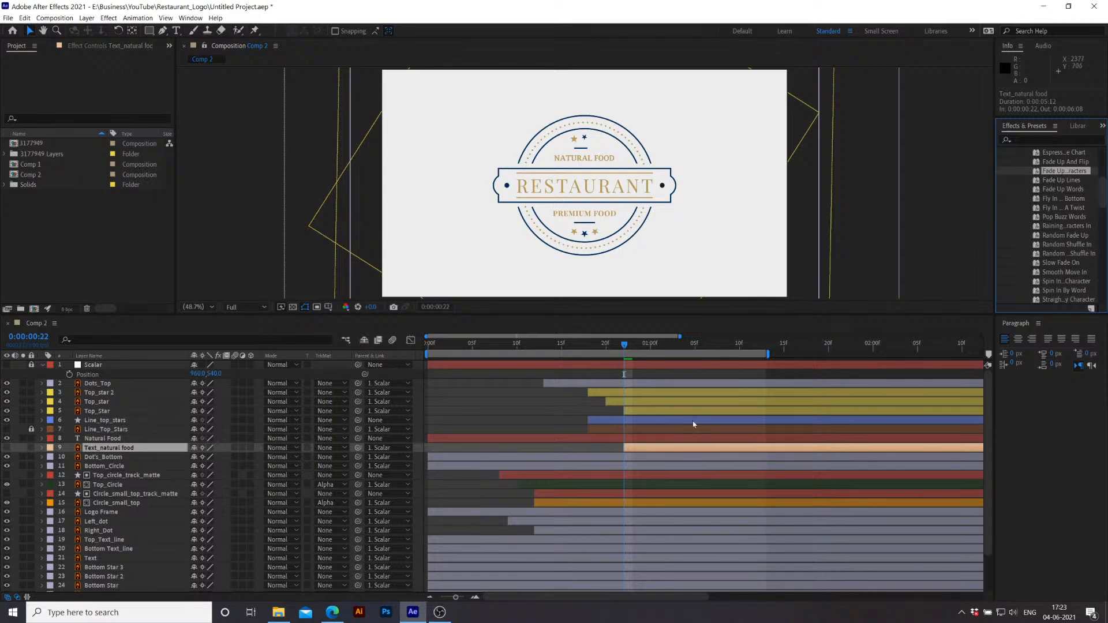
Step: Try the Fade Up Characters preset on the Natural Food layer and shift the layer to start at 0:00:00:22
click(642, 451)
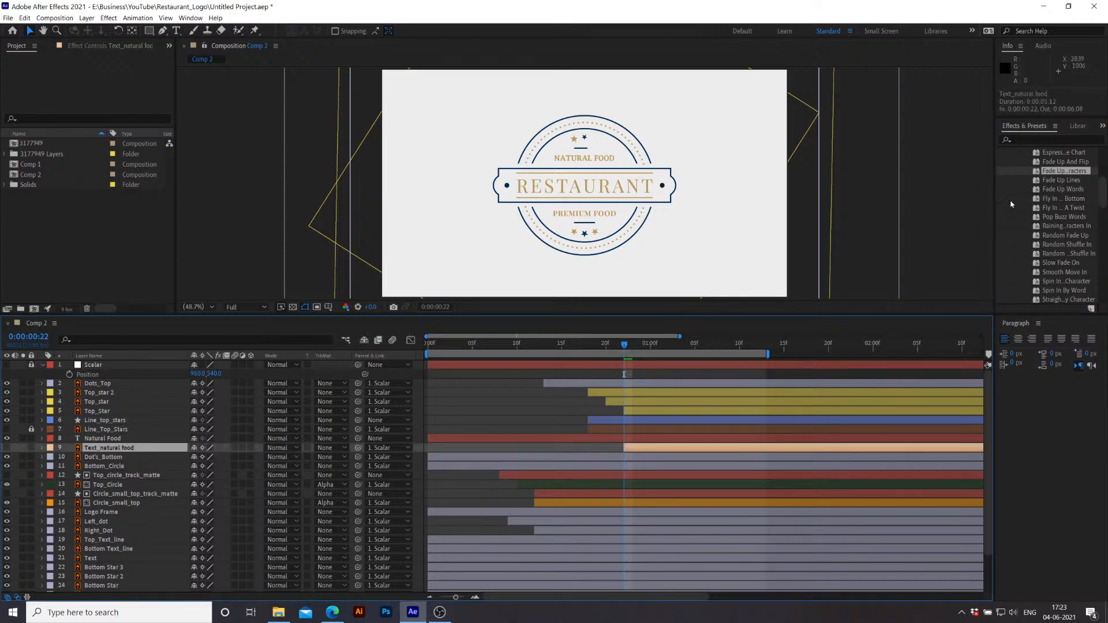
click(1056, 172)
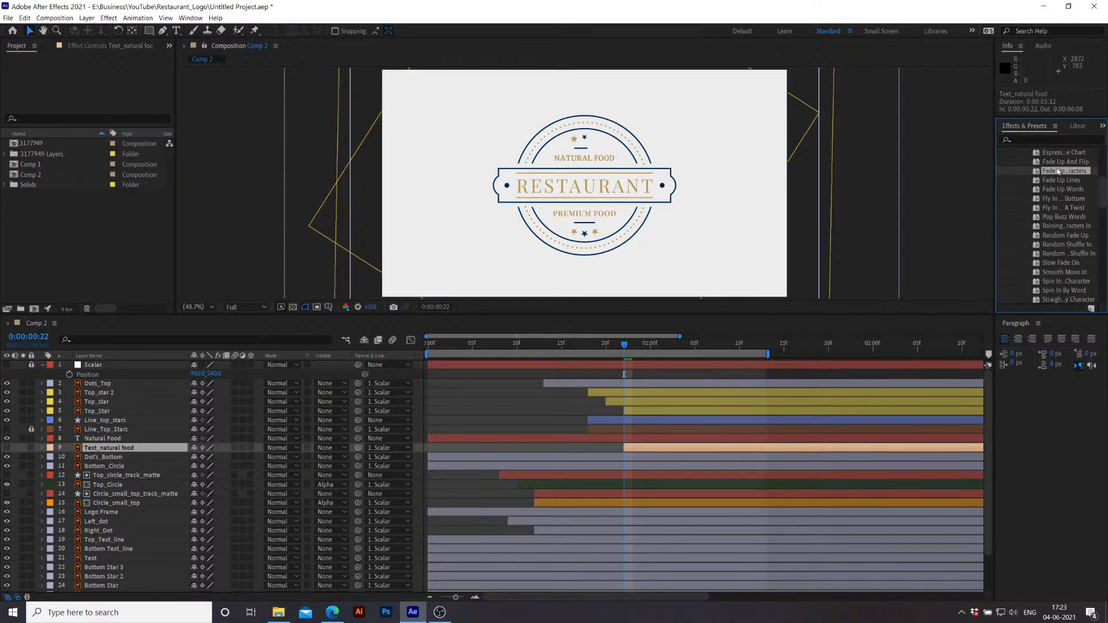
drag(1055, 173, 107, 440)
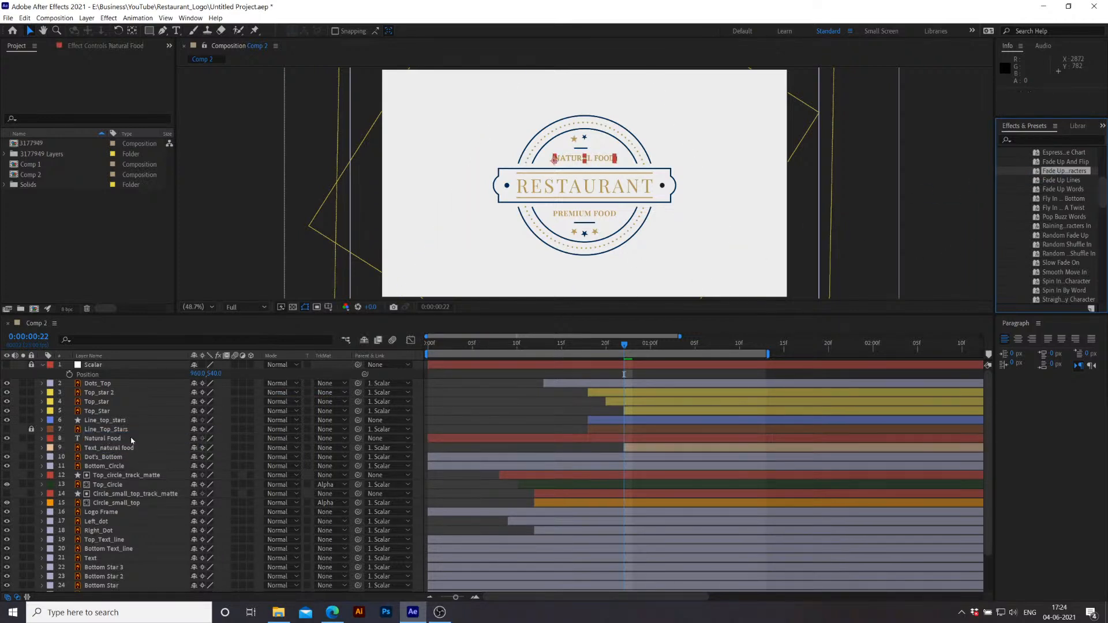
drag(551, 441, 745, 436)
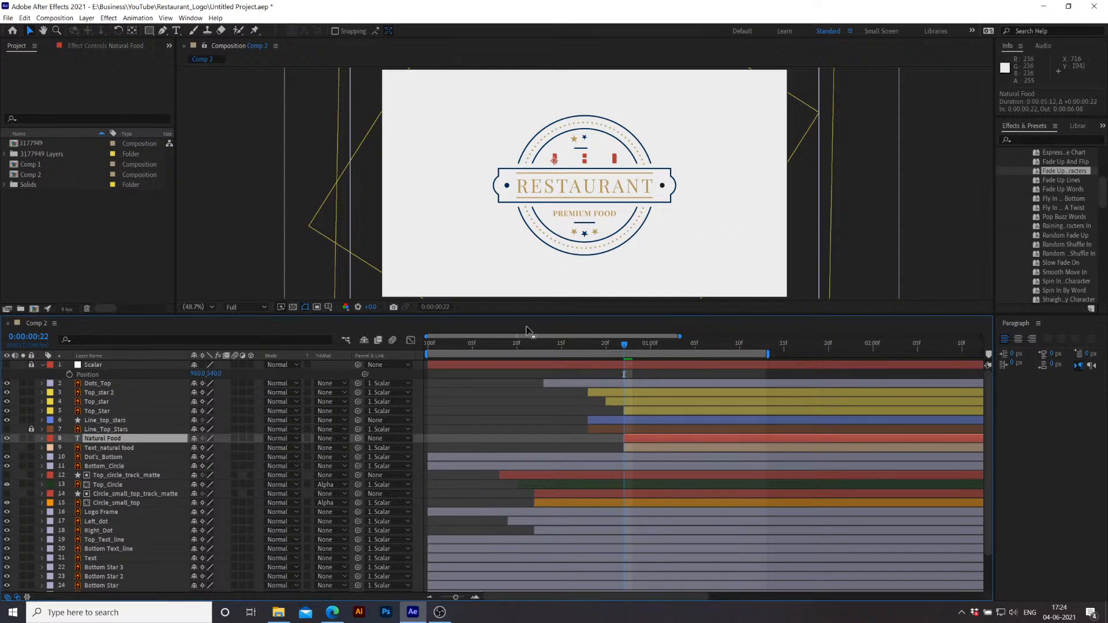
Step: Move the Natural Food Range Selector's last Start keyframe to about 0:00:01:08, preview it, and extend the work area slightly
key(u)
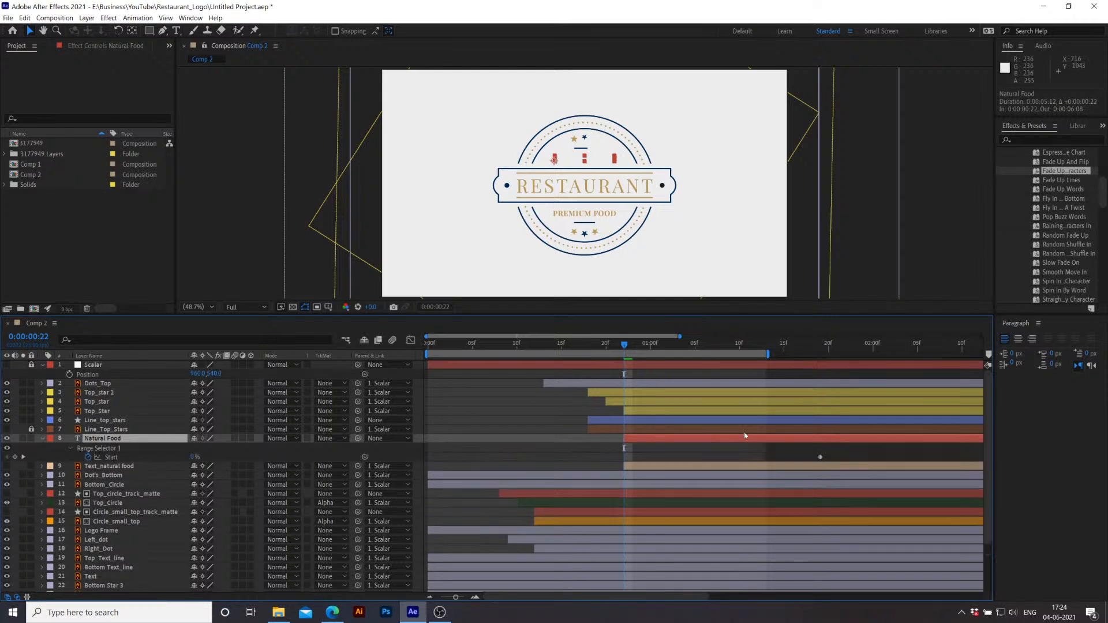
click(821, 459)
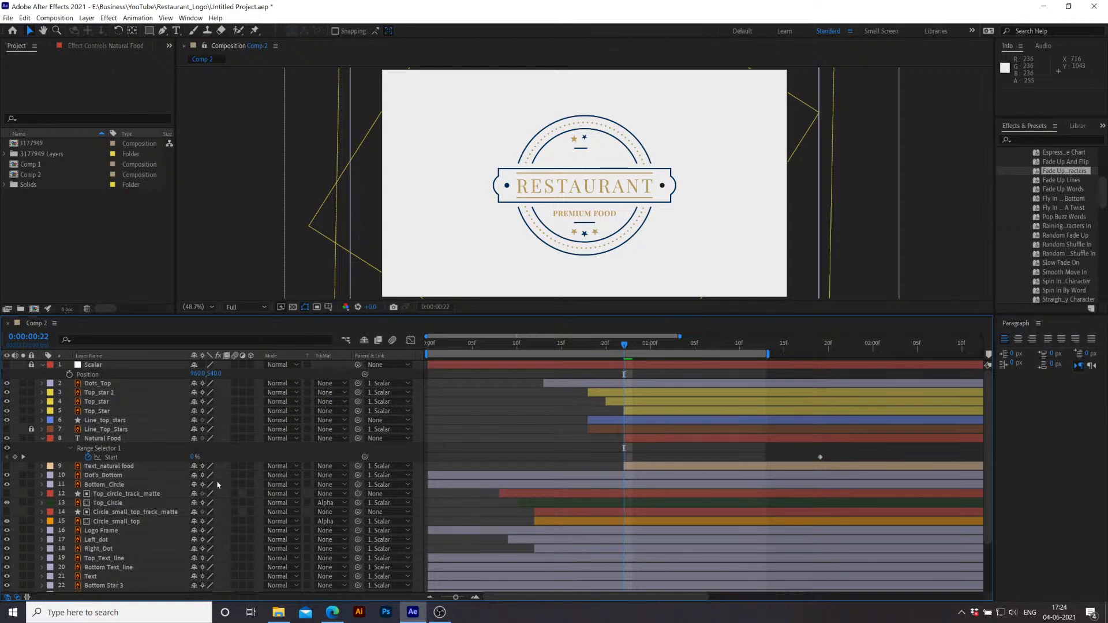
drag(820, 457, 722, 457)
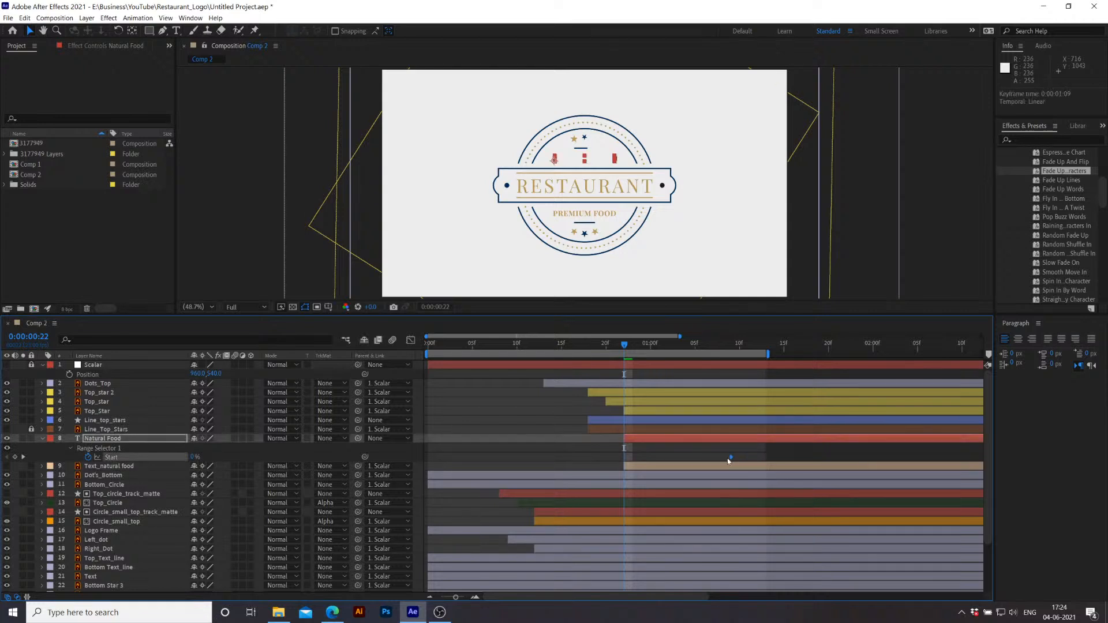
key(space)
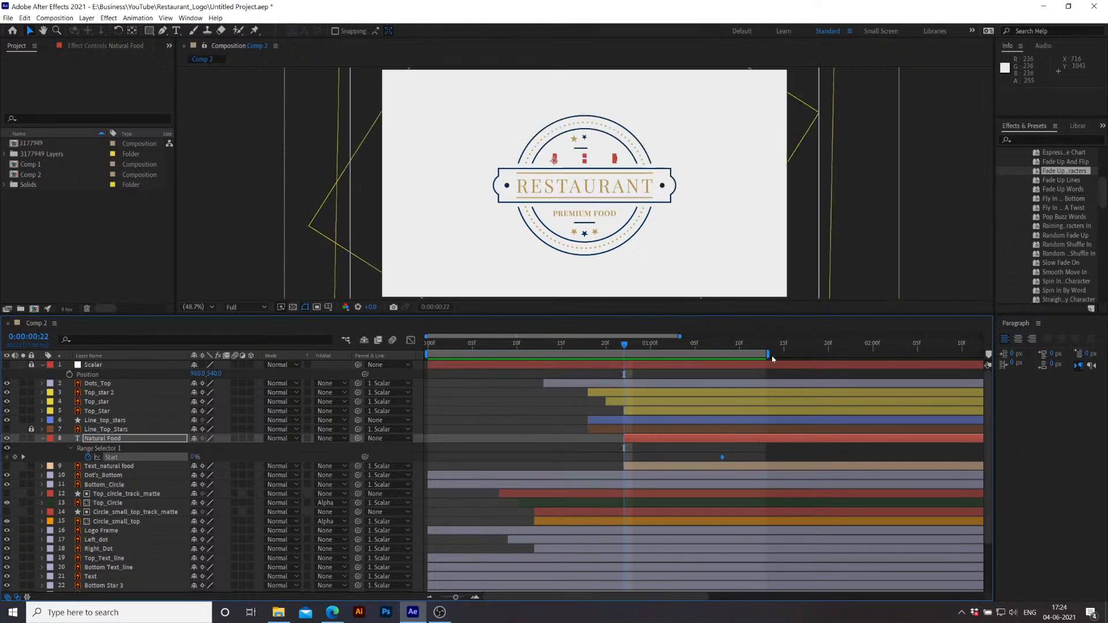
drag(767, 354, 803, 354)
click(903, 457)
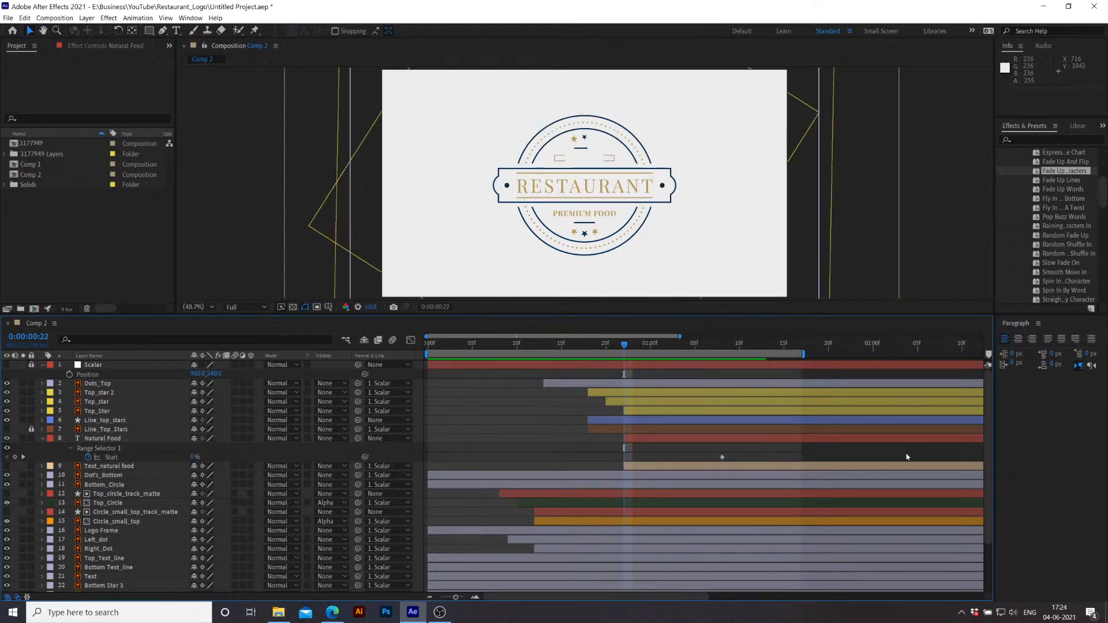
Step: Undo the work area, keyframe, layer timing and animation preset changes made for Natural Food
key(ctrl+z)
key(ctrl+z)
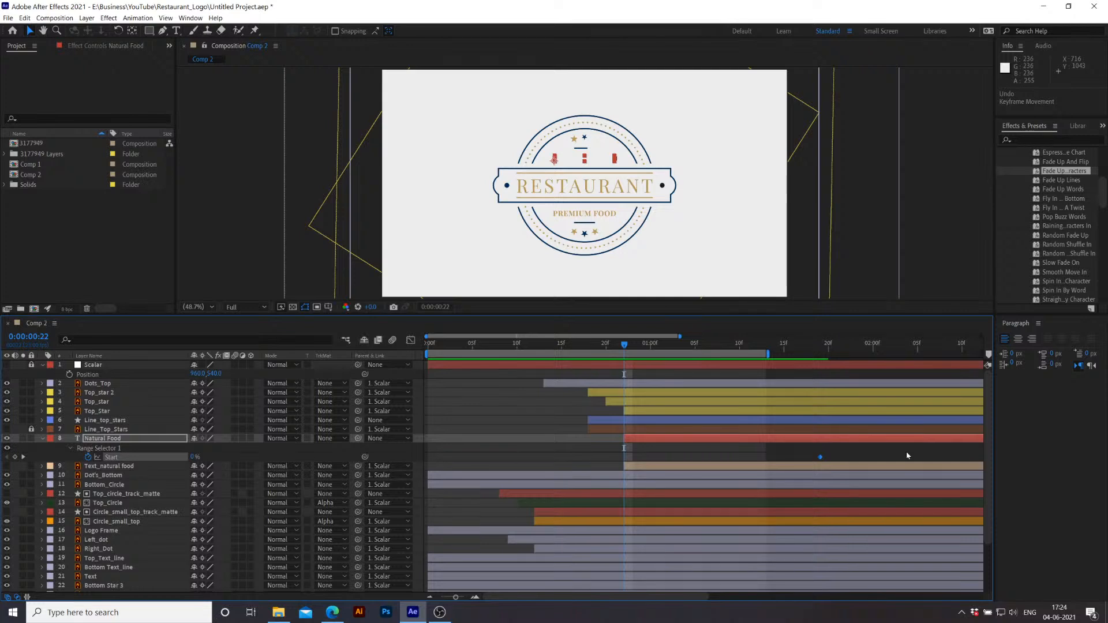
key(ctrl+z)
key(ctrl+z)
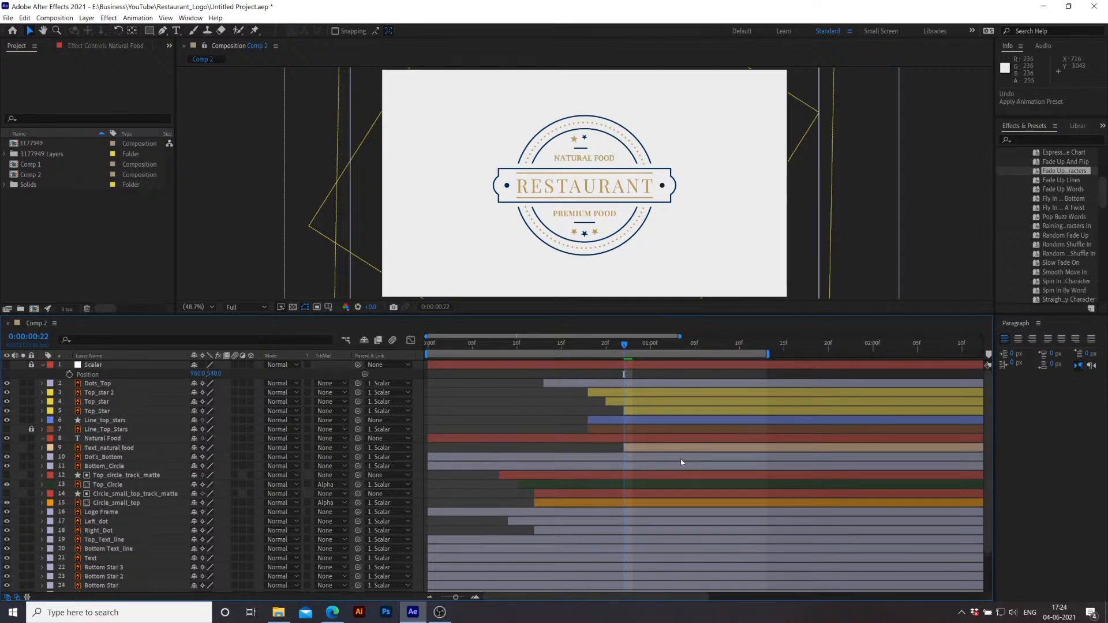
Step: Shift the Natural Food layer to start at 0:00:00:22 and delete the hidden Text_natural food layer
click(647, 440)
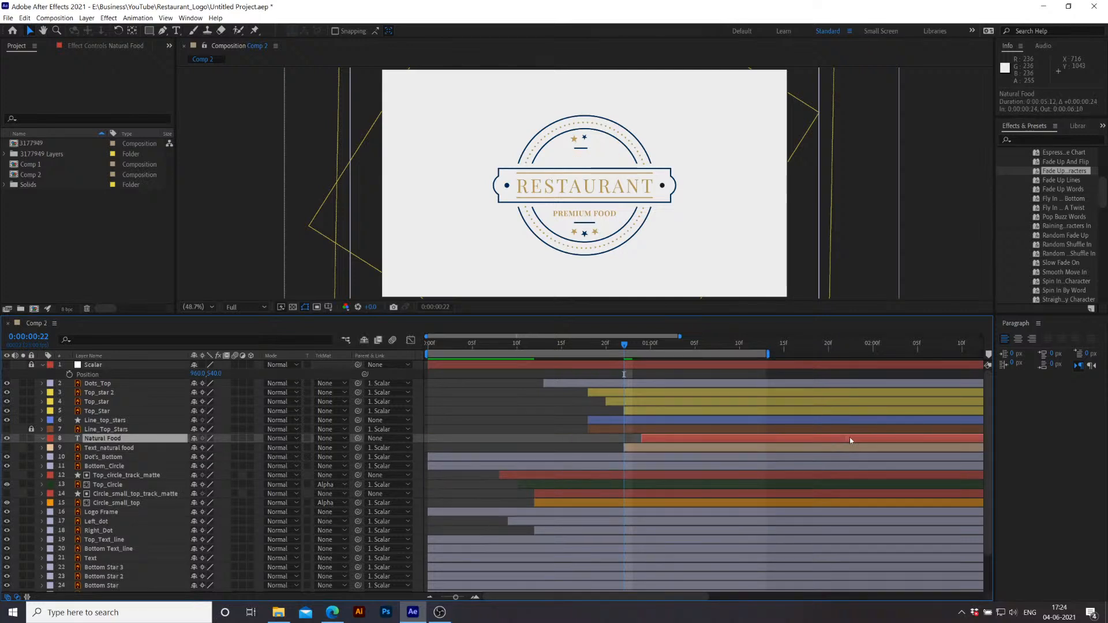
click(668, 451)
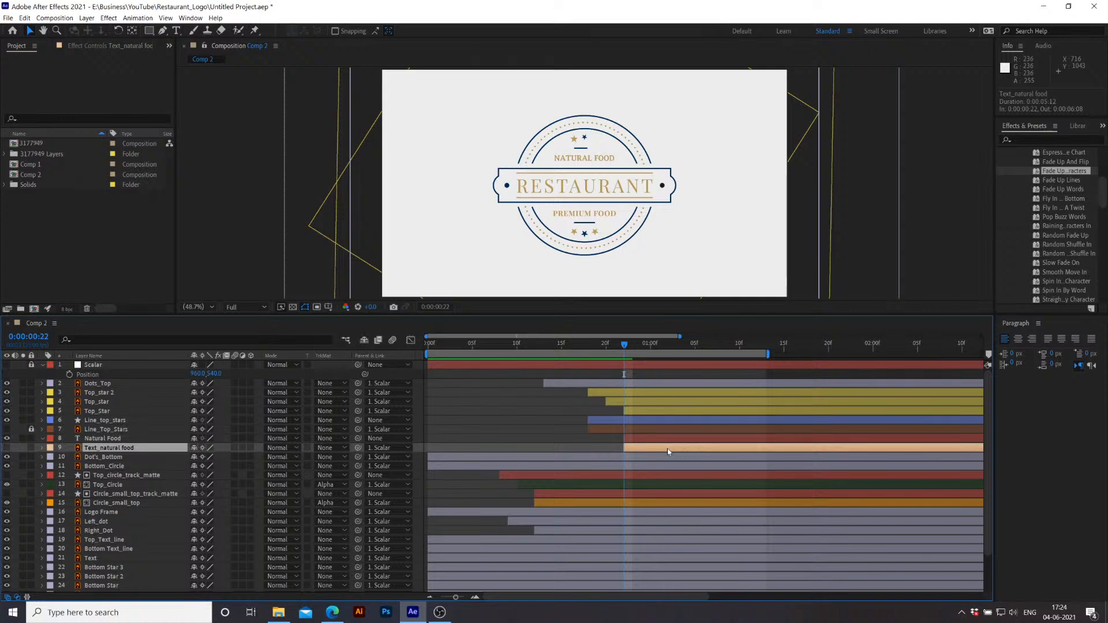
key(Delete)
Step: Set the Natural Food layer's label to Purple and apply the Fade Up Characters preset to it at 0:00:00:22
click(763, 436)
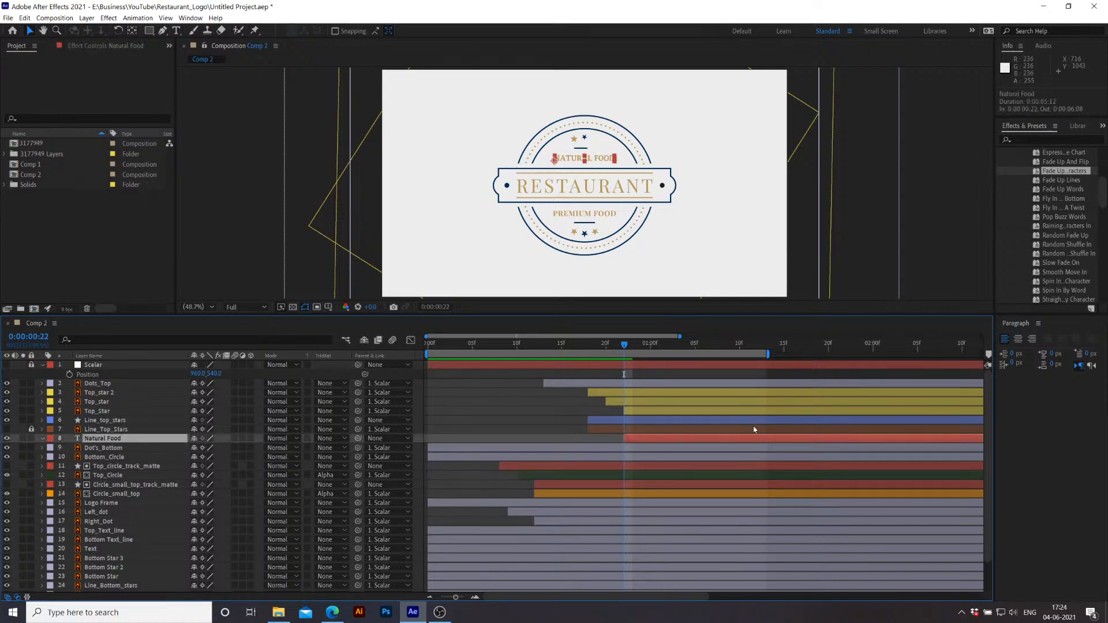
click(50, 438)
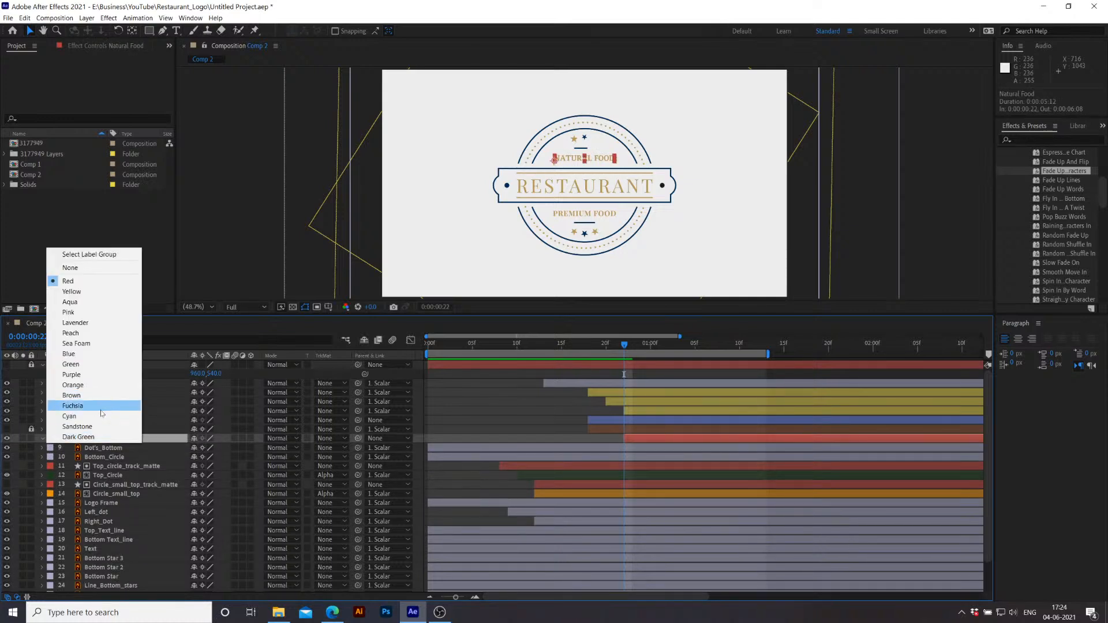
click(81, 374)
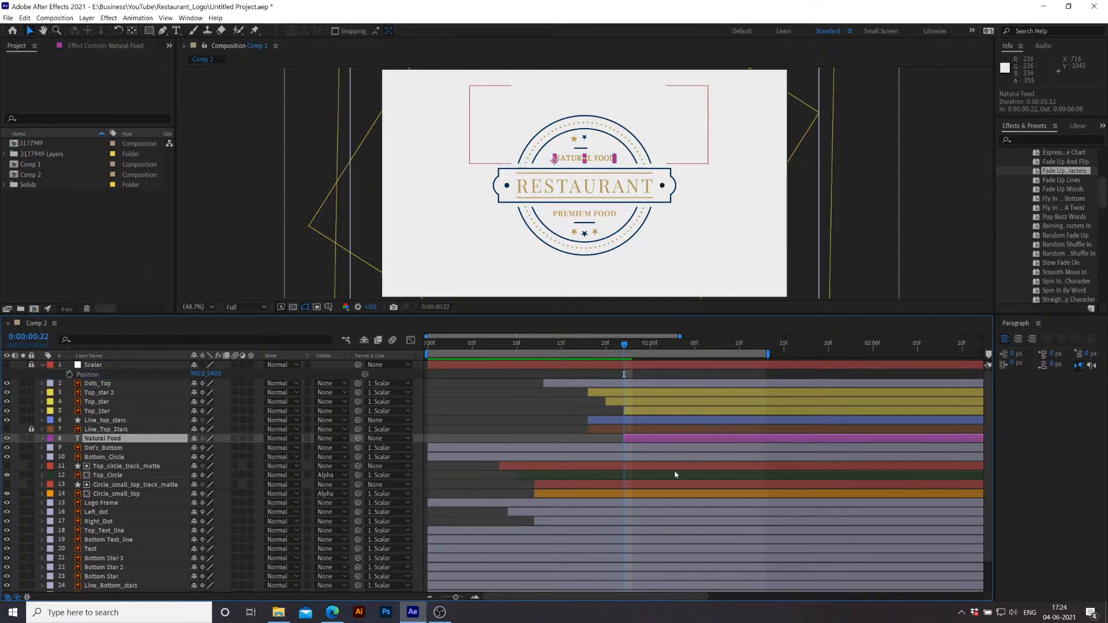
double_click(1055, 172)
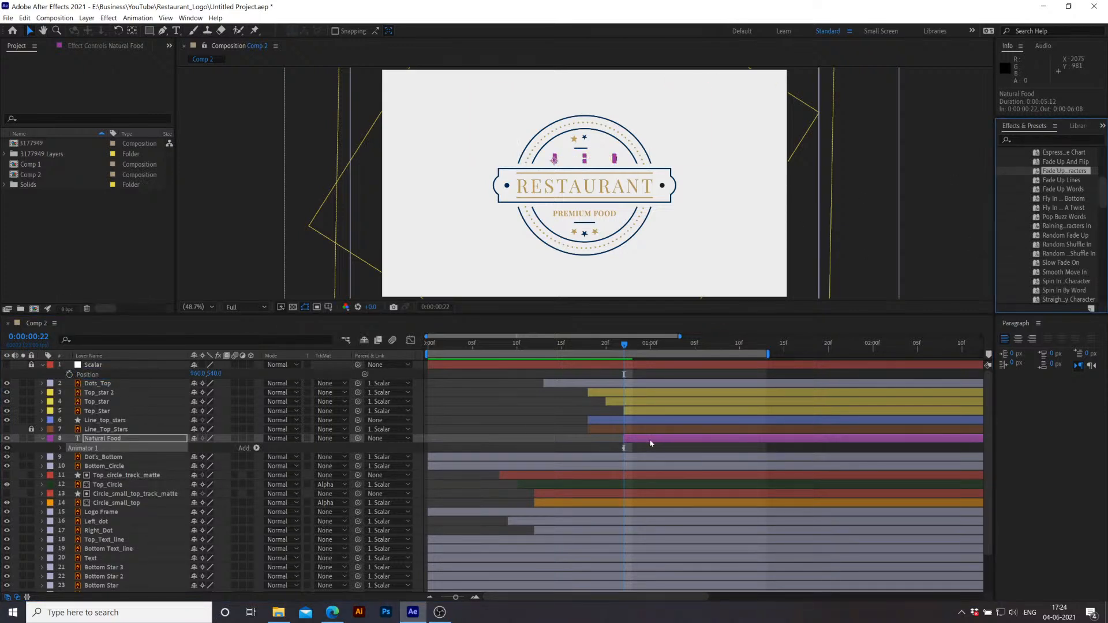
Step: Extend the work area to 0:00:02:00, move Natural Food's last Range Selector Start keyframe to about 0:00:01:14, and preview
drag(768, 350, 883, 352)
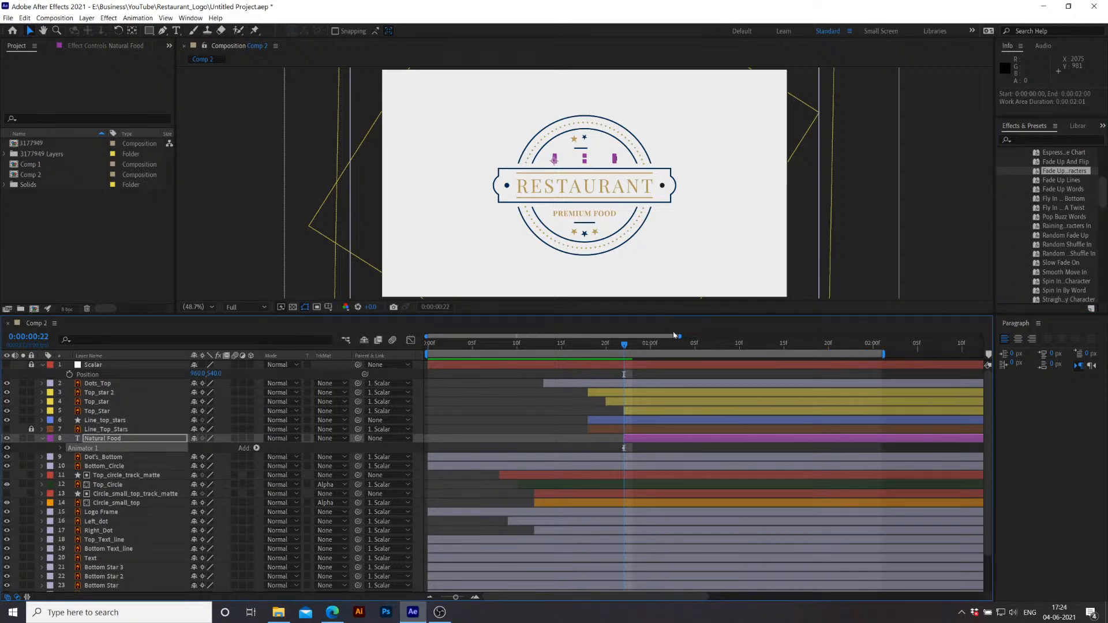
drag(682, 335, 793, 337)
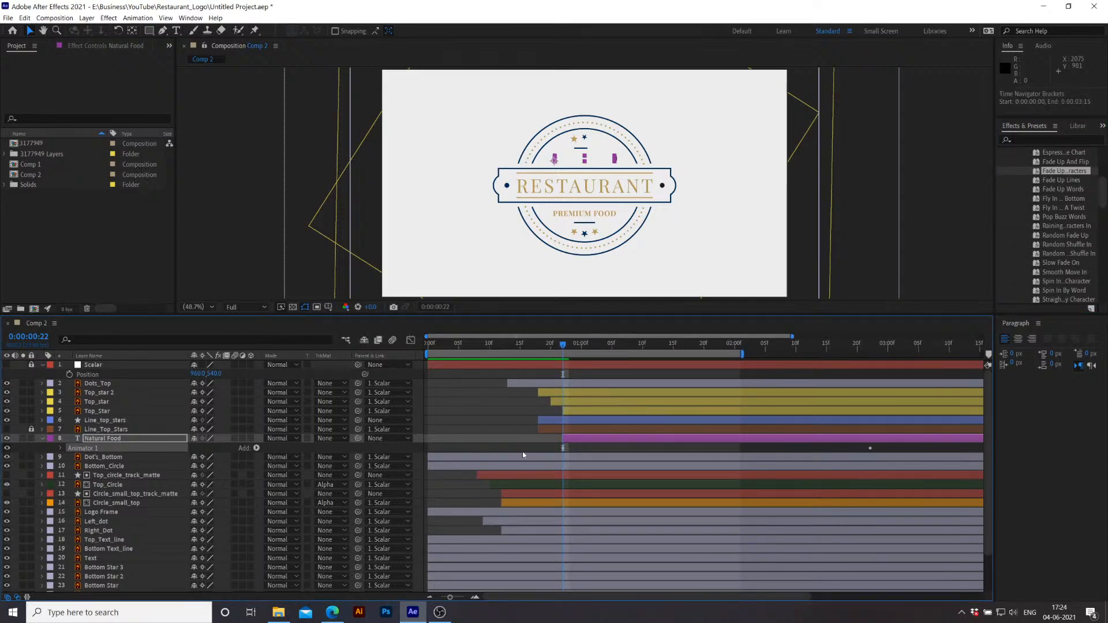
click(584, 441)
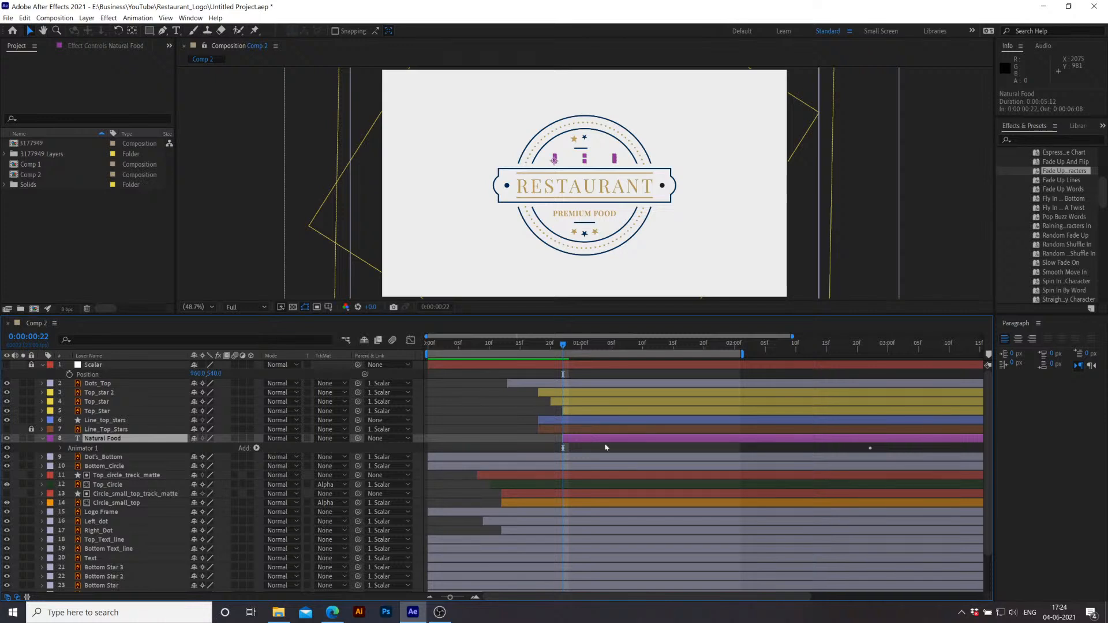
key(u)
drag(871, 459, 667, 459)
key(space)
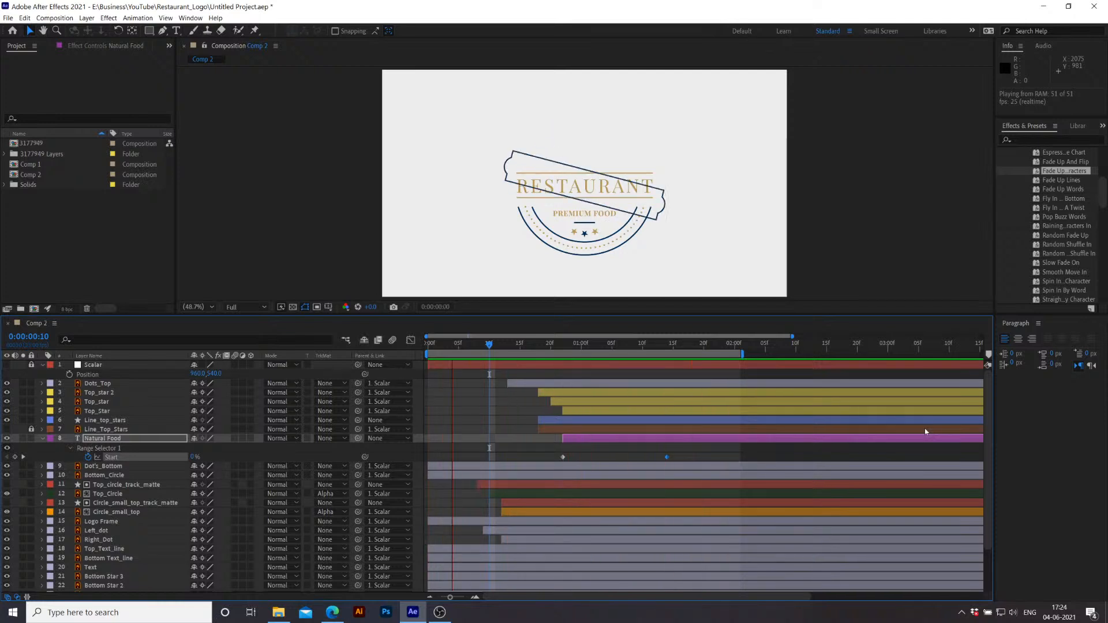
Step: Tighten the Natural Food reveal by moving its last Start keyframe to about 0:00:01:12, and play back the animation
key(space)
drag(496, 348, 656, 366)
drag(666, 457, 651, 461)
key(space)
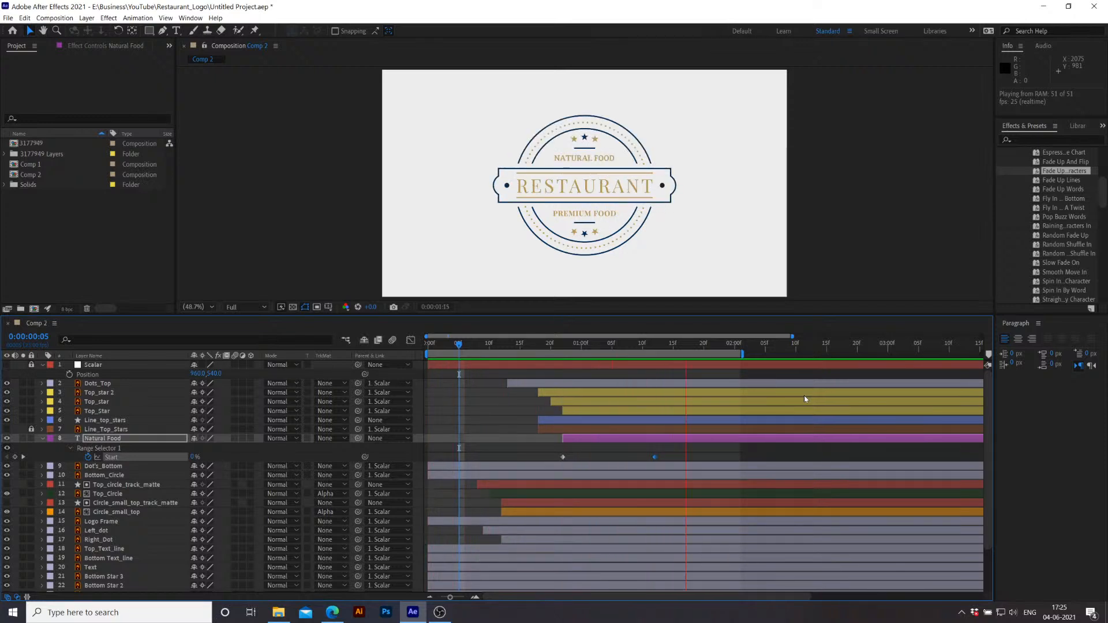
key(space)
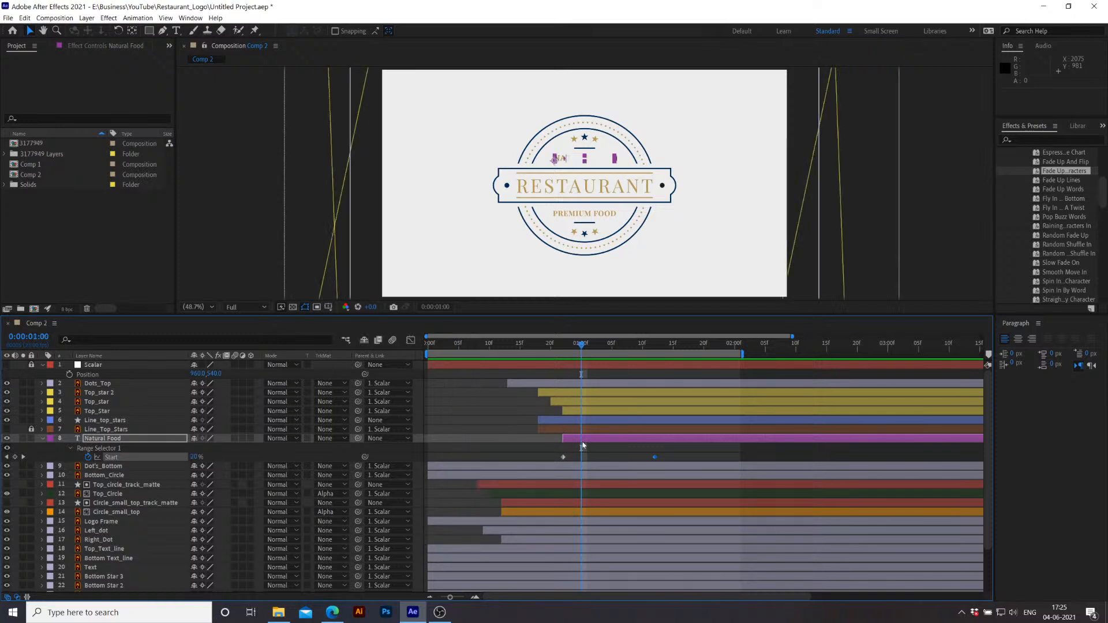
Step: Try starting the Natural Food layer at 0:00:00:19, settle on about 0:00:00:23, and preview each timing
drag(566, 442, 547, 442)
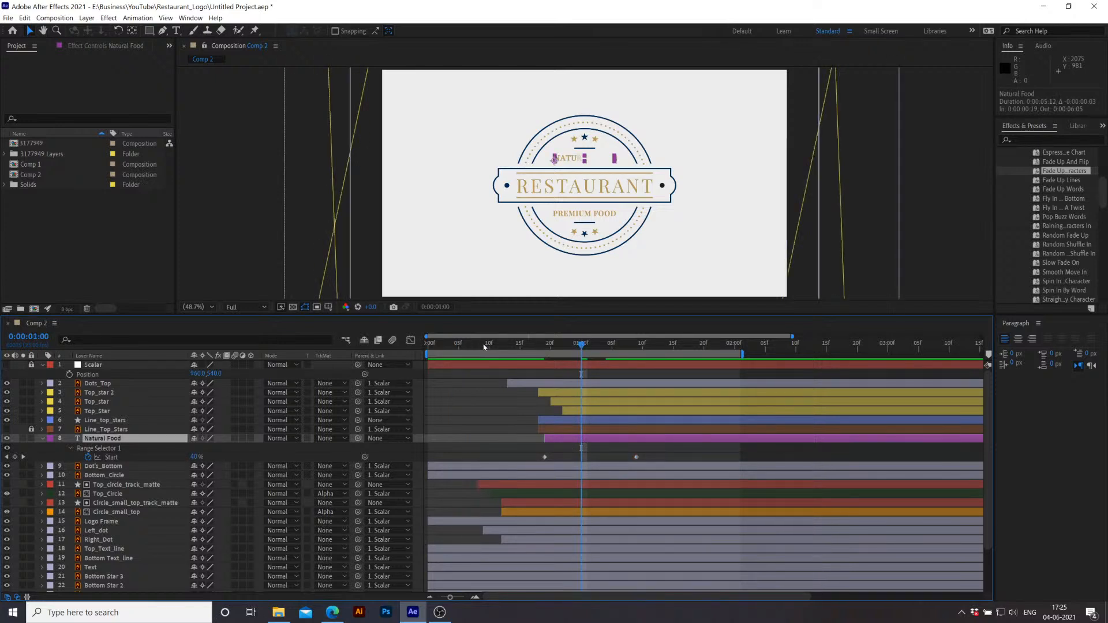
key(space)
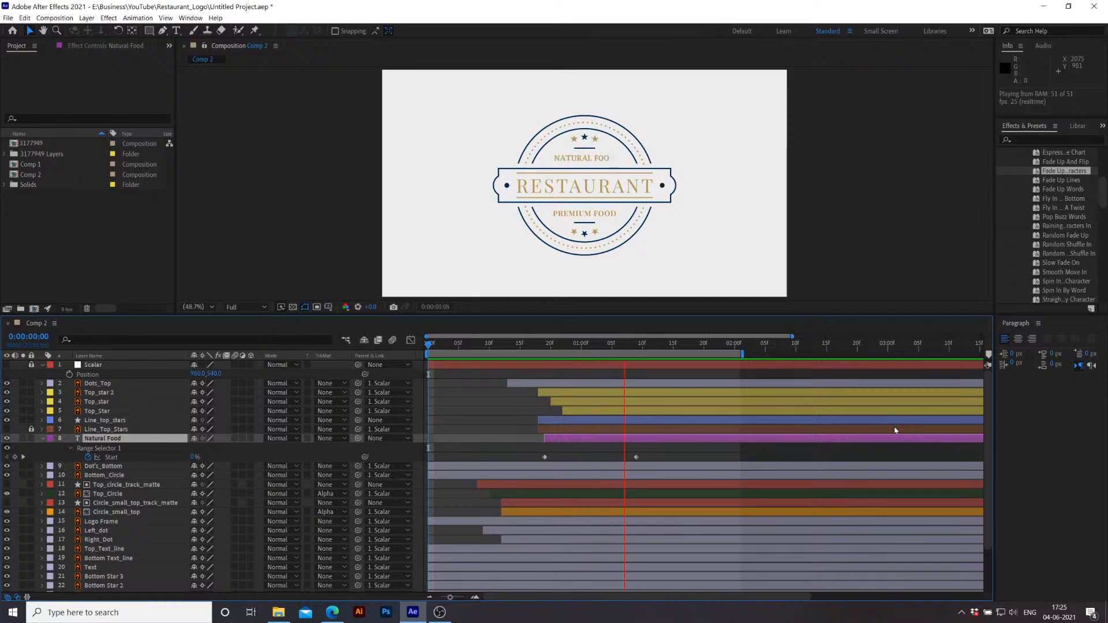
click(594, 444)
drag(596, 445, 613, 443)
key(space)
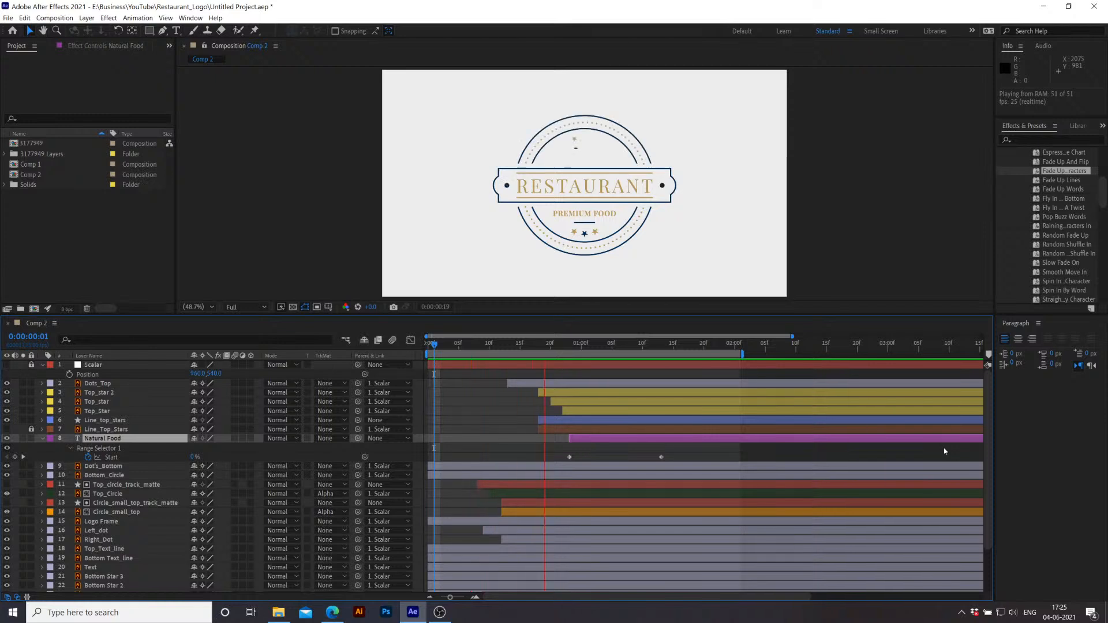
Step: Apply Easy Ease to both Range Selector Start keyframes of the Natural Food layer and show their curve in the Graph Editor
key(space)
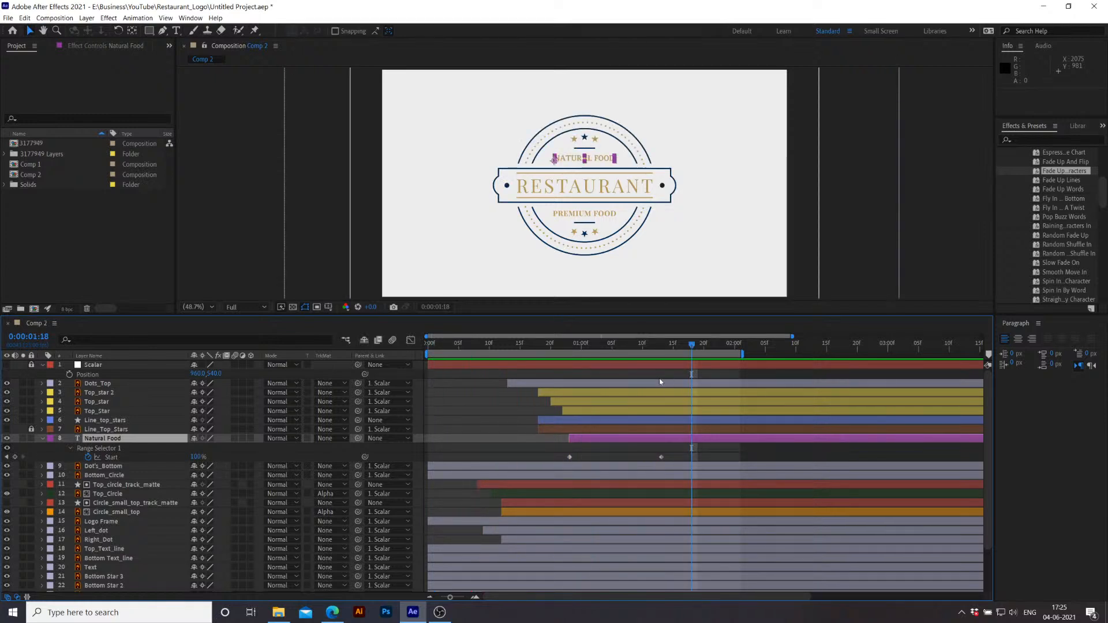
drag(691, 345, 668, 365)
drag(669, 454, 529, 460)
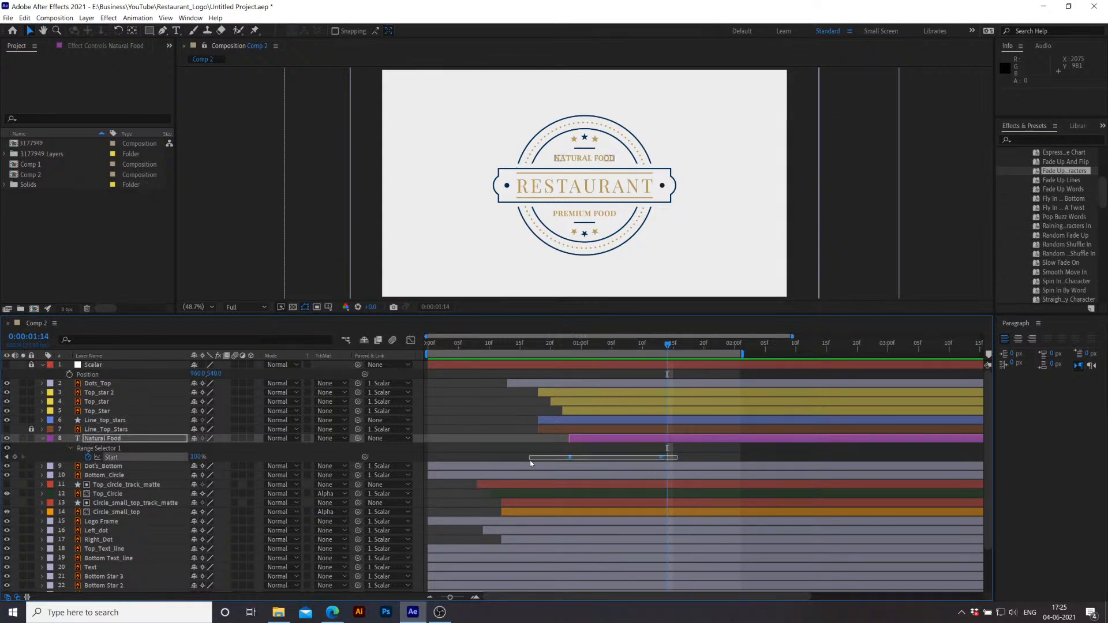
click(410, 340)
drag(518, 526, 596, 564)
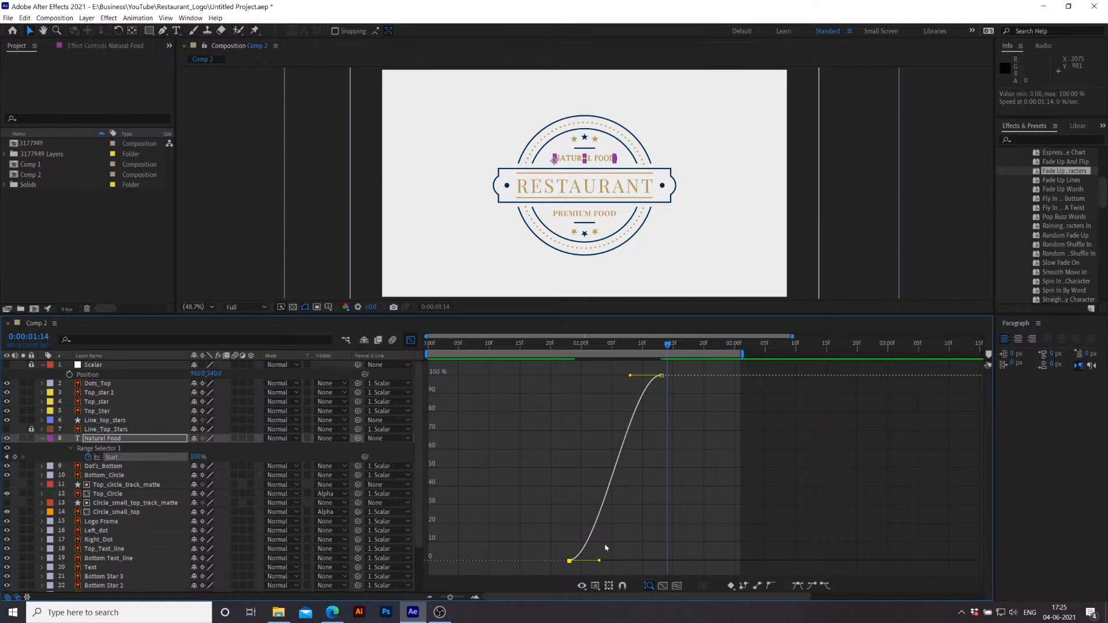
Step: Try a Natural Food Start curve that rises steeply at first and flattens towards the last keyframe, and preview it
drag(600, 557, 588, 512)
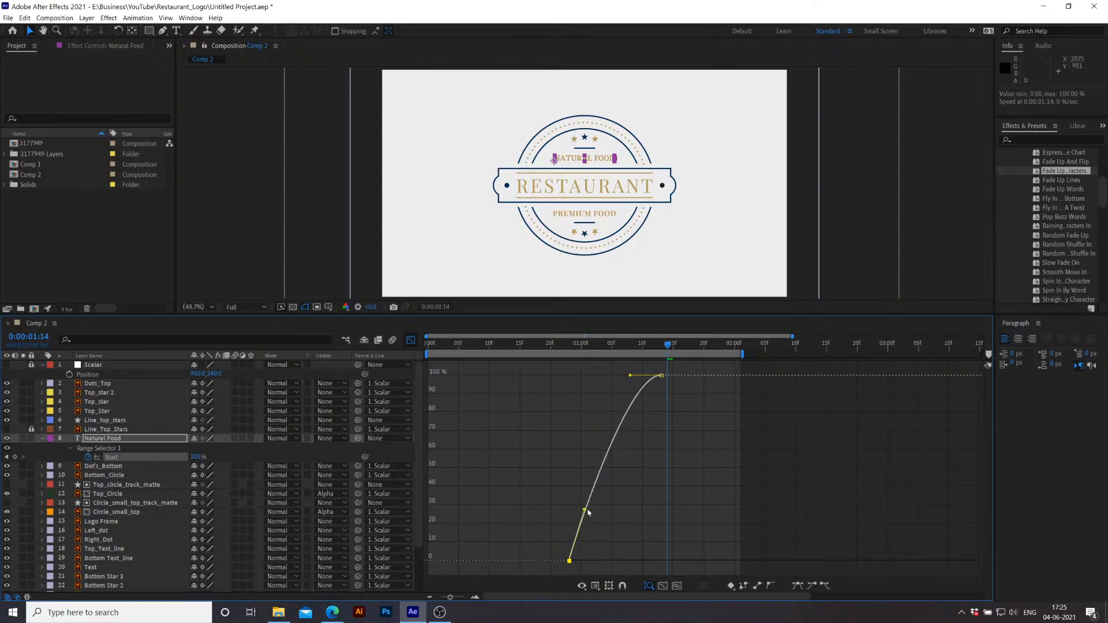
drag(629, 376, 572, 383)
drag(584, 512, 573, 515)
key(space)
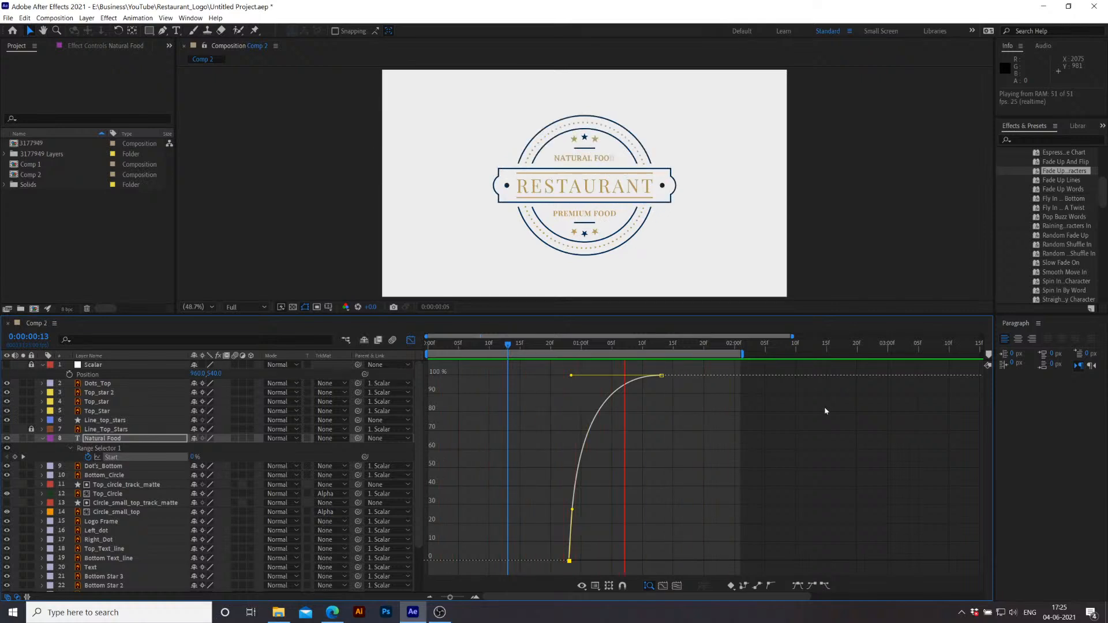
key(space)
Step: Reshape the Natural Food Start curve to begin slowly and finish steeply, and play back the reveal
drag(572, 510, 595, 515)
drag(572, 375, 674, 466)
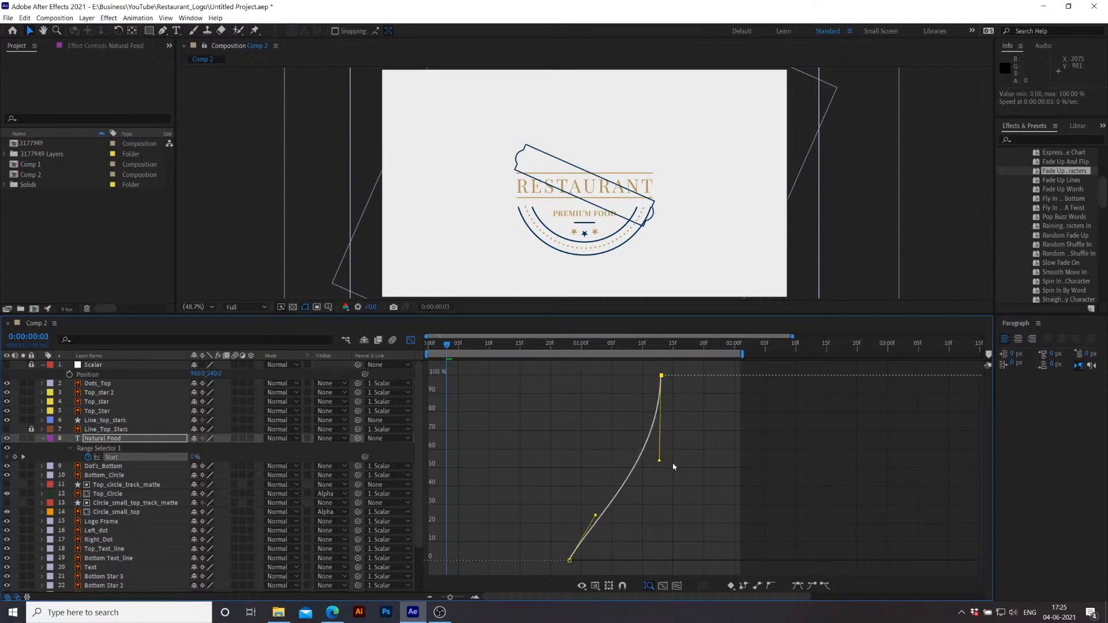
drag(595, 515, 622, 561)
key(space)
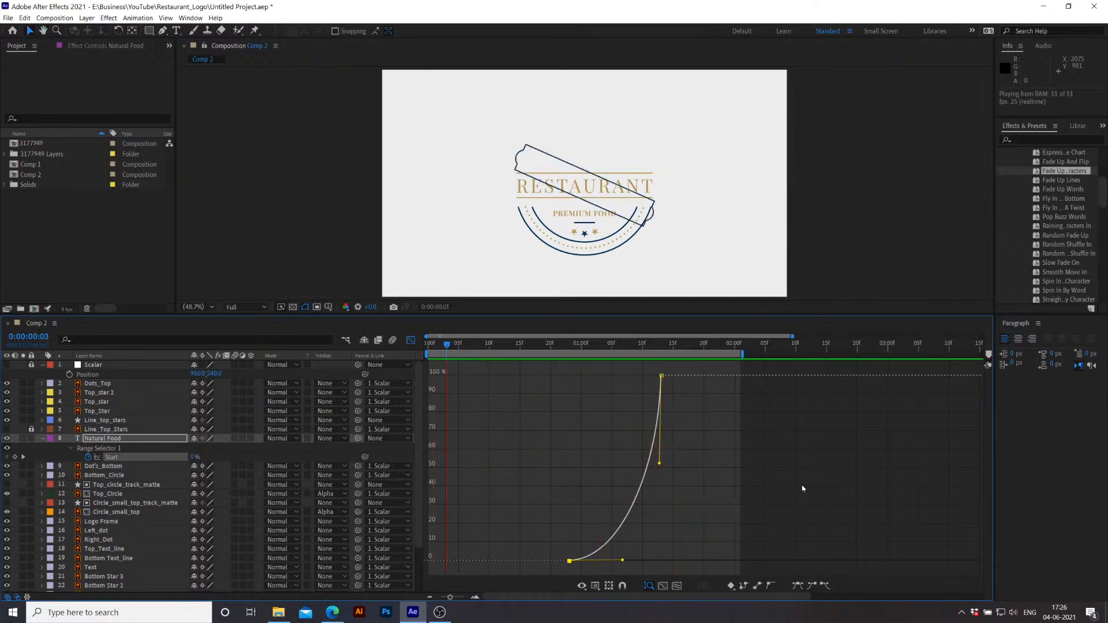
key(space)
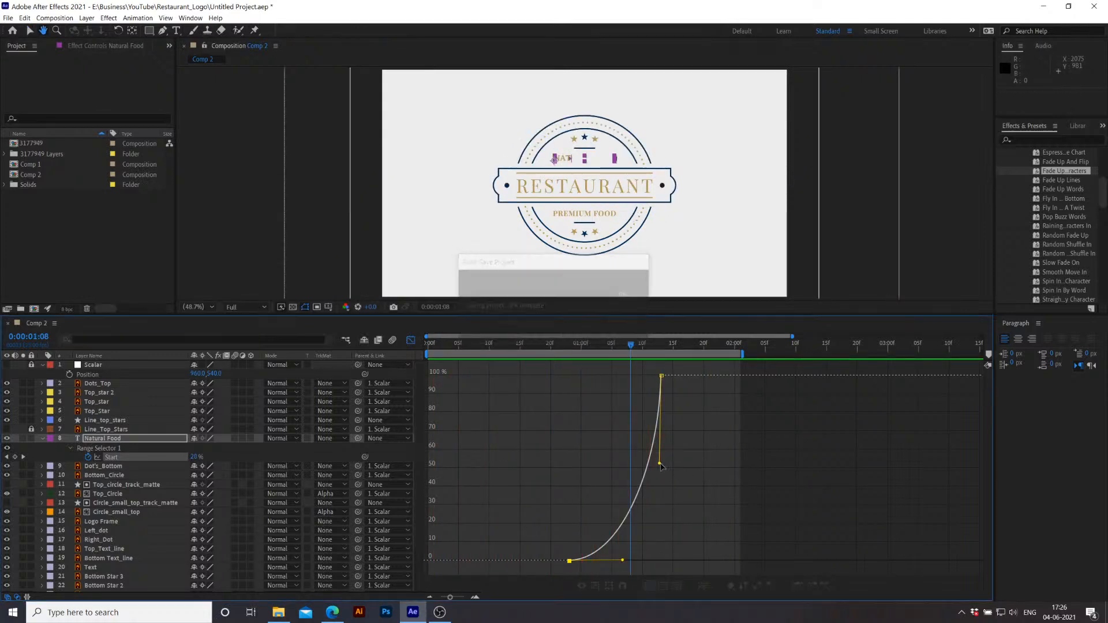
Step: Soften the steep end of the Natural Food Start curve, preview the animation, and return to the layer bars
drag(659, 464, 637, 468)
key(space)
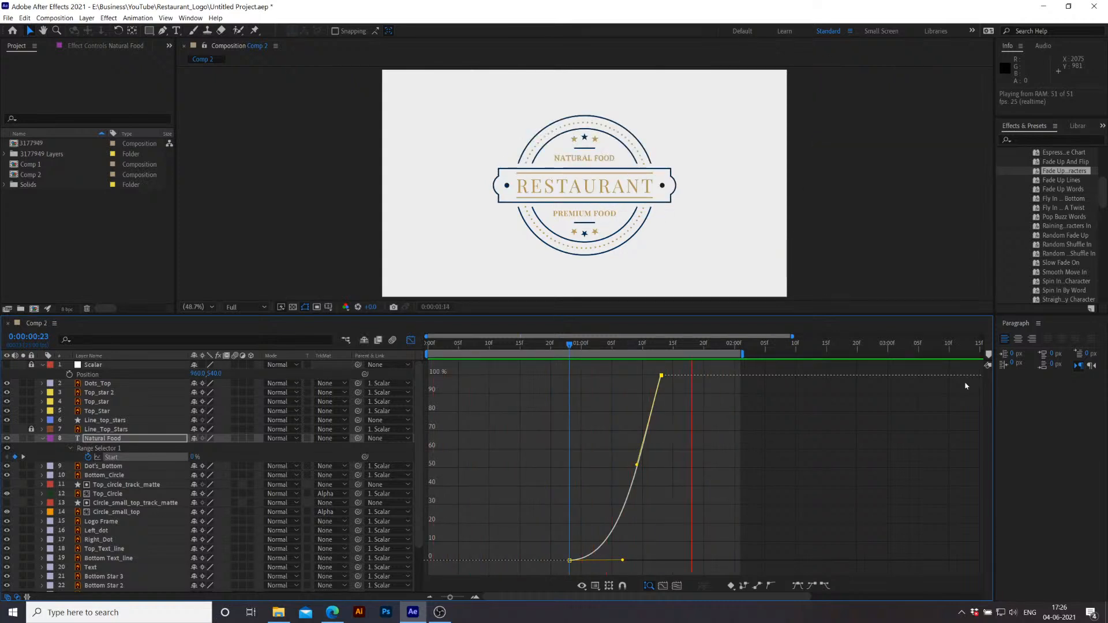
key(space)
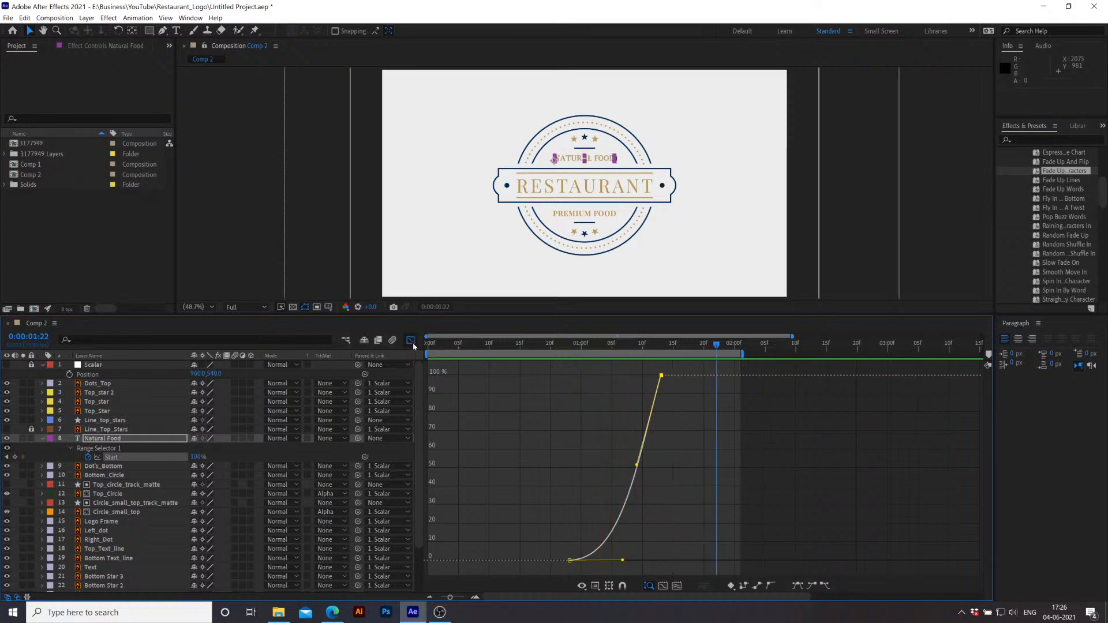
click(412, 343)
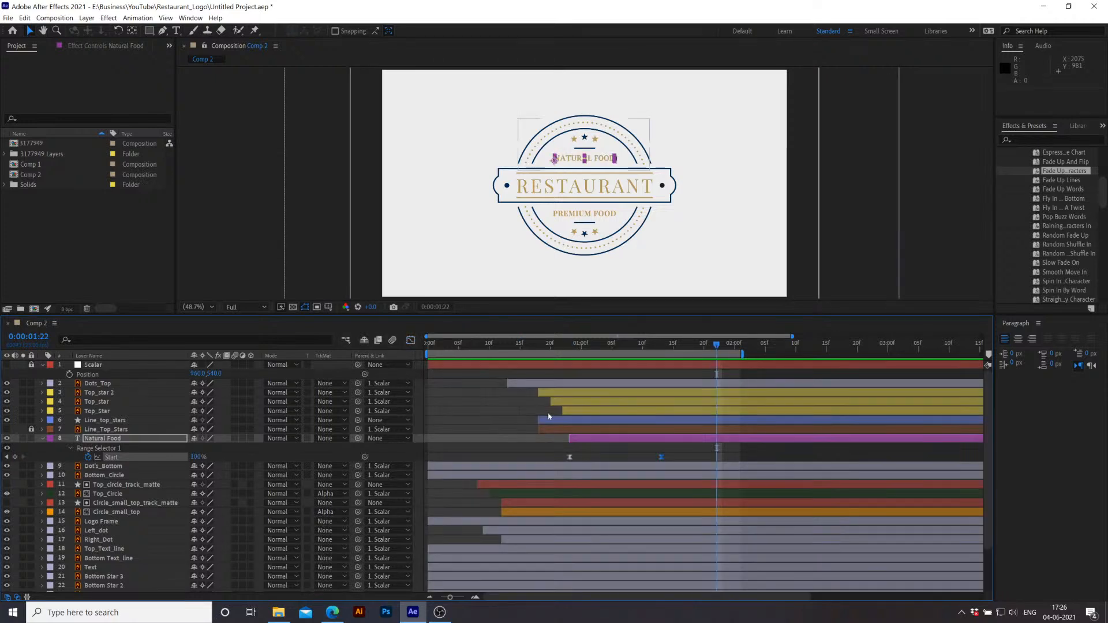
Step: Set the current time to 0:00:01:13 and collapse the Natural Food layer's properties
drag(720, 349, 680, 363)
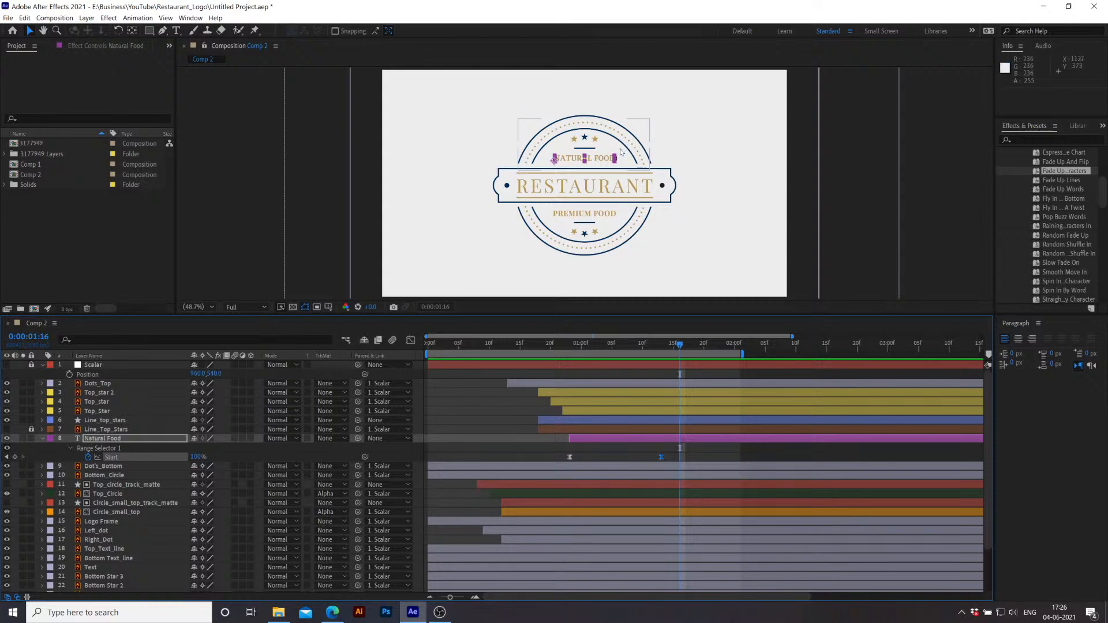
drag(679, 346, 662, 345)
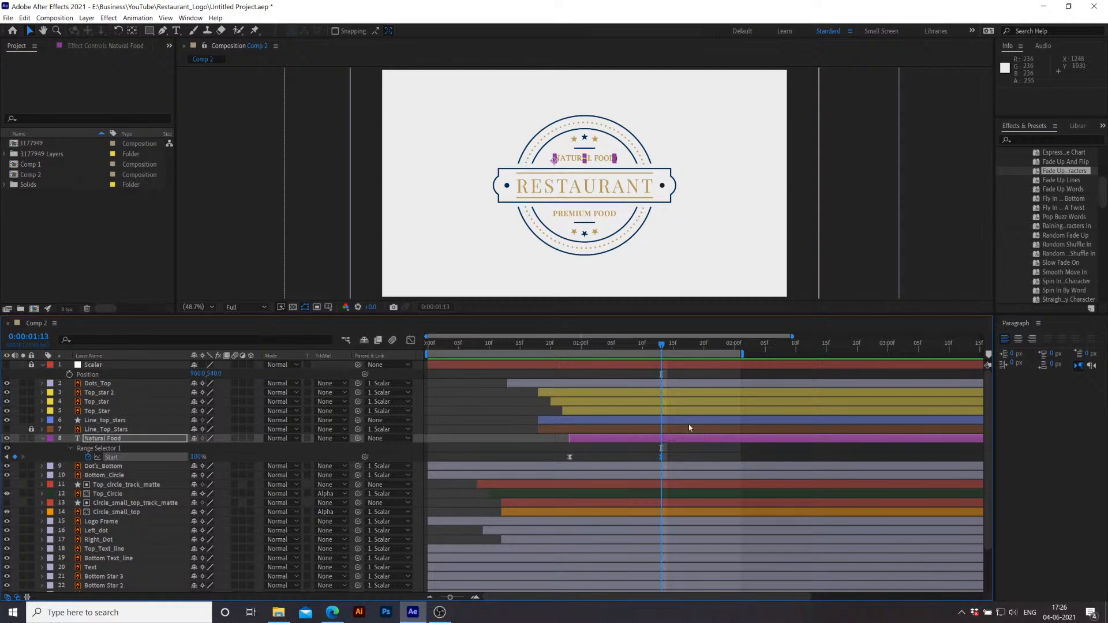
click(693, 438)
click(450, 418)
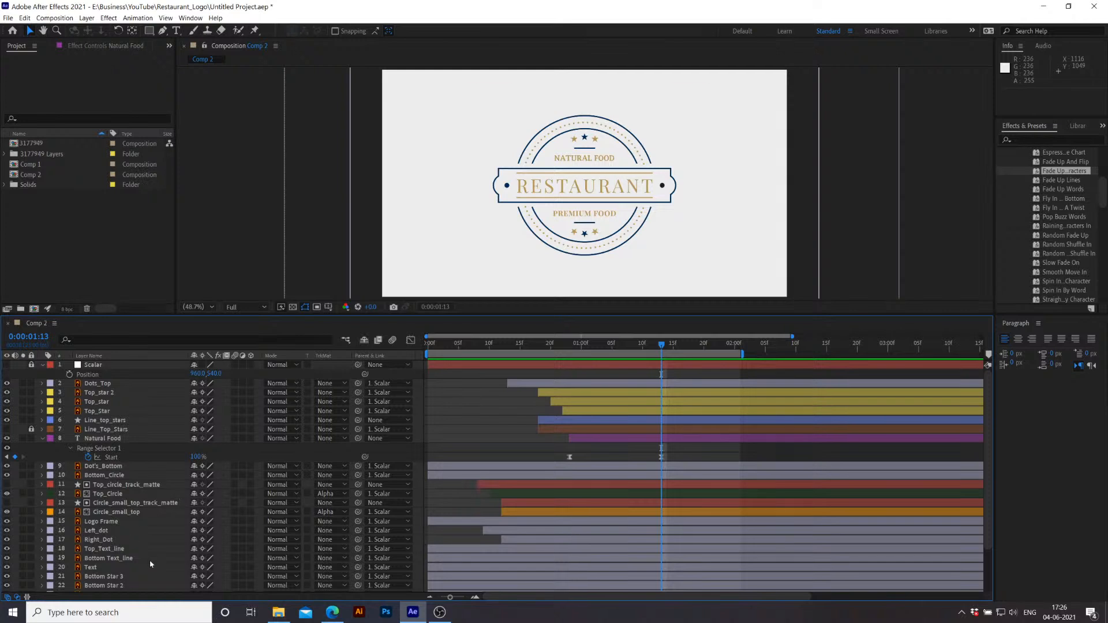
scroll(167, 519, down, 2)
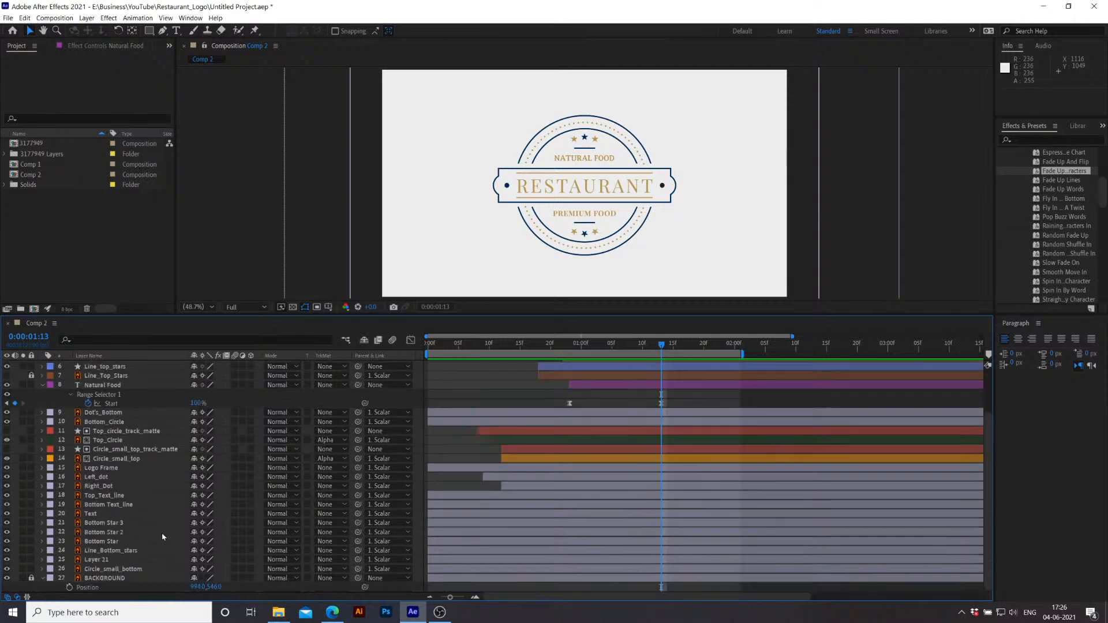
click(42, 385)
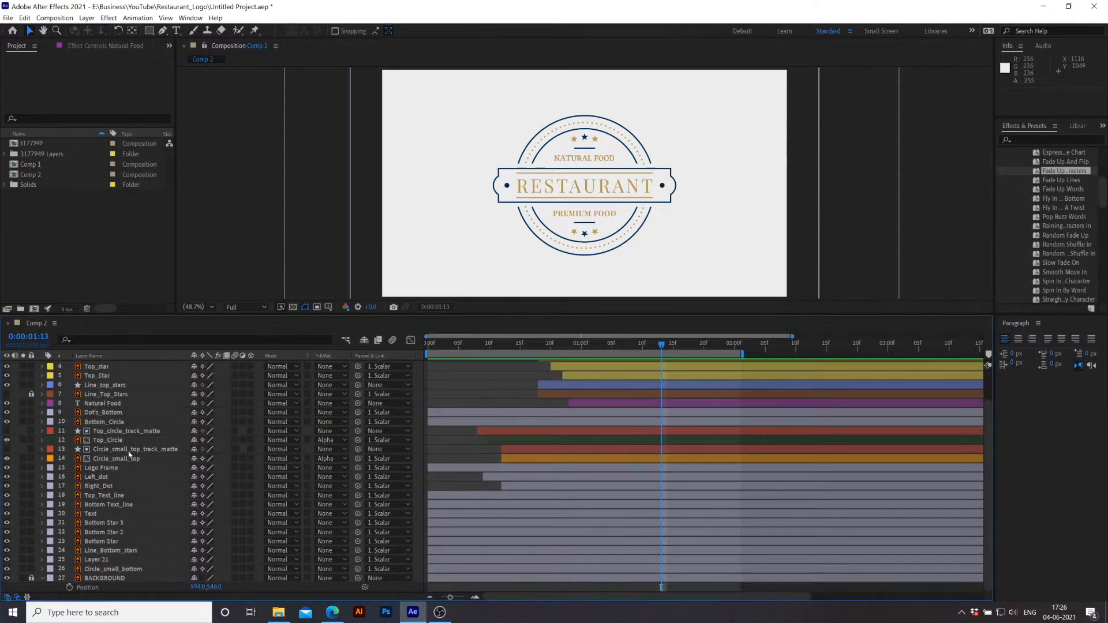
Step: Check which logo parts the Dot's_Bottom and Bottom_Circle layers hold, briefly switching Bottom_Circle's visibility off and on
click(109, 415)
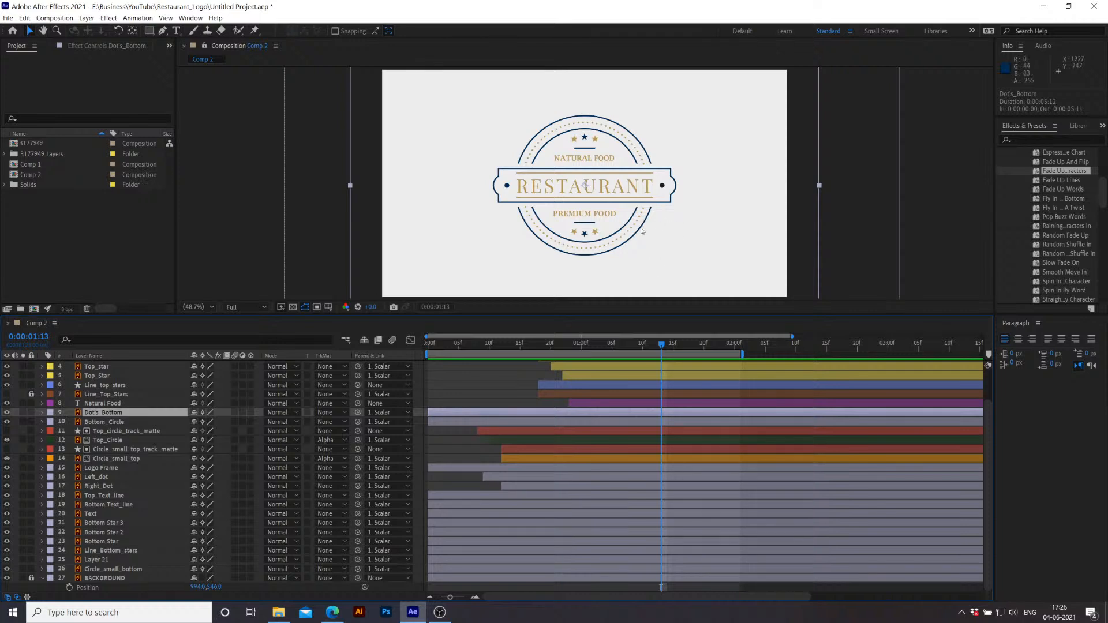
click(119, 423)
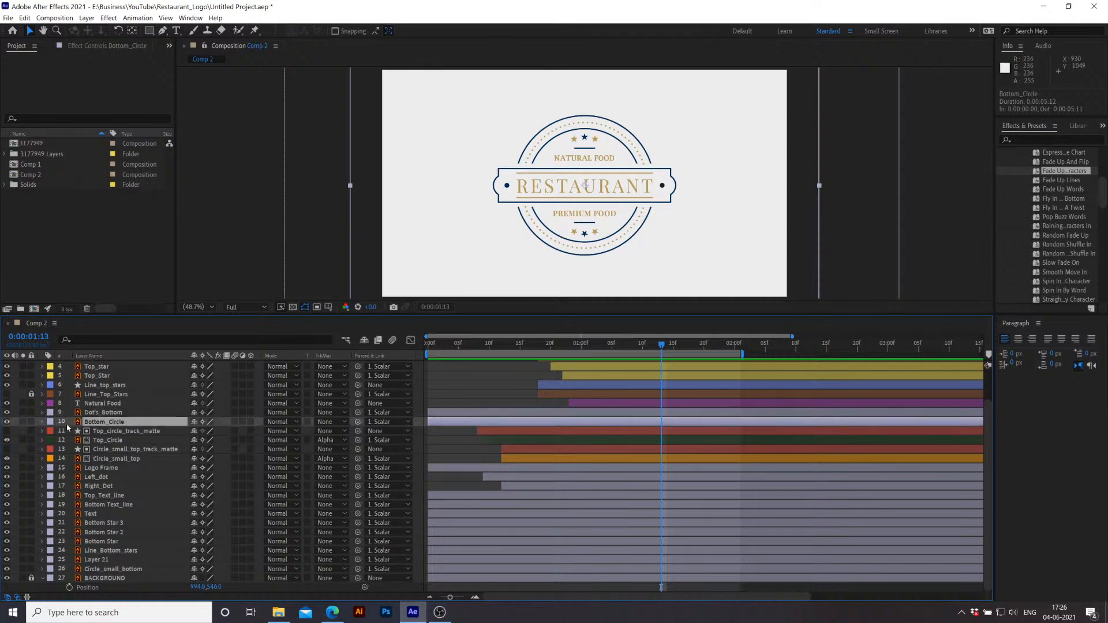
click(7, 422)
click(7, 422)
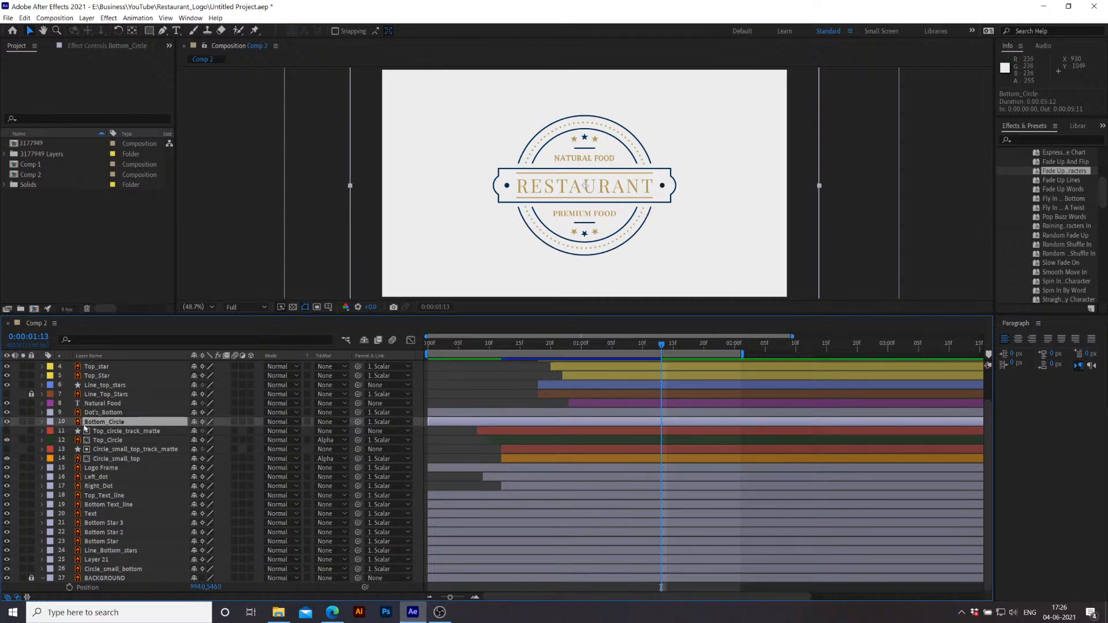
scroll(90, 427, up, 2)
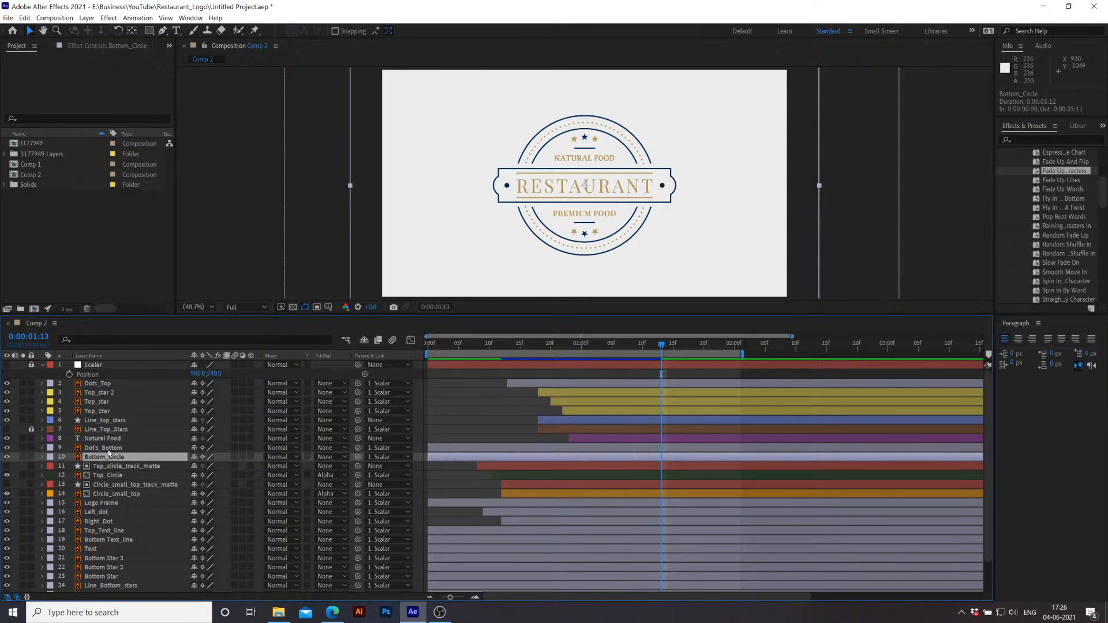
Step: Copy Top_Circle's two Rotation keyframes onto the Bottom_Circle layer at 0:00:01:13, and scrub through the pasted rotation
click(113, 476)
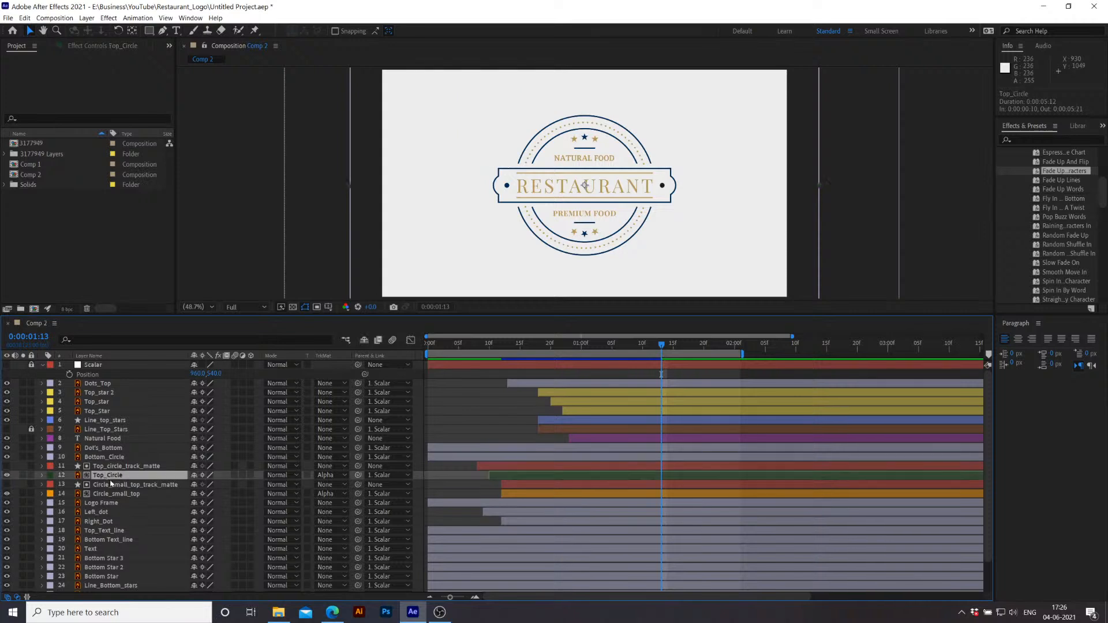
click(43, 476)
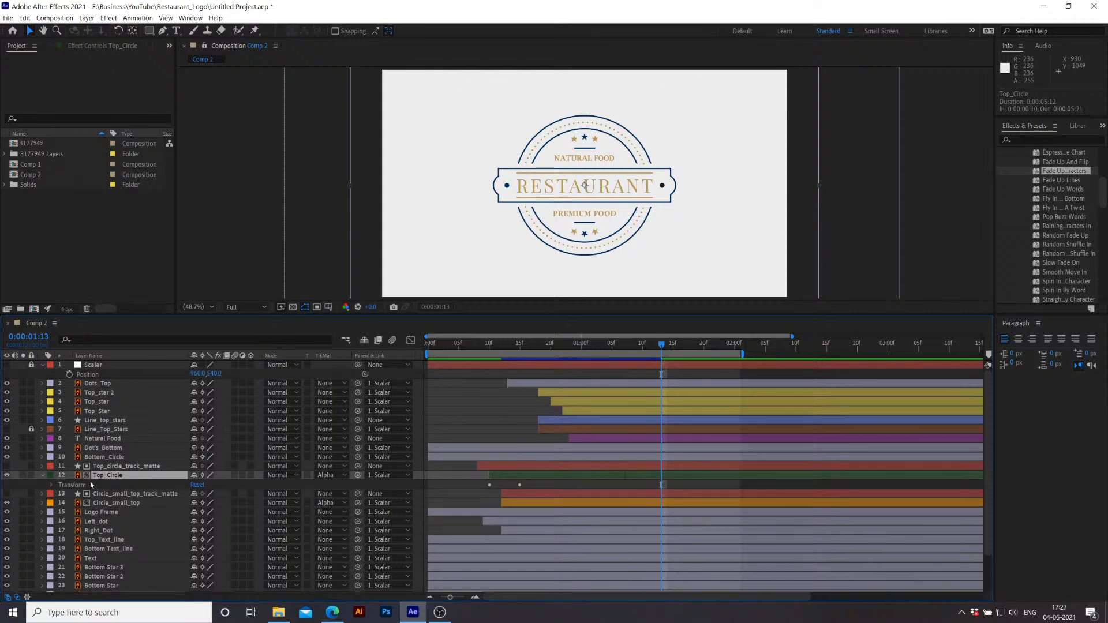
key(u)
click(134, 487)
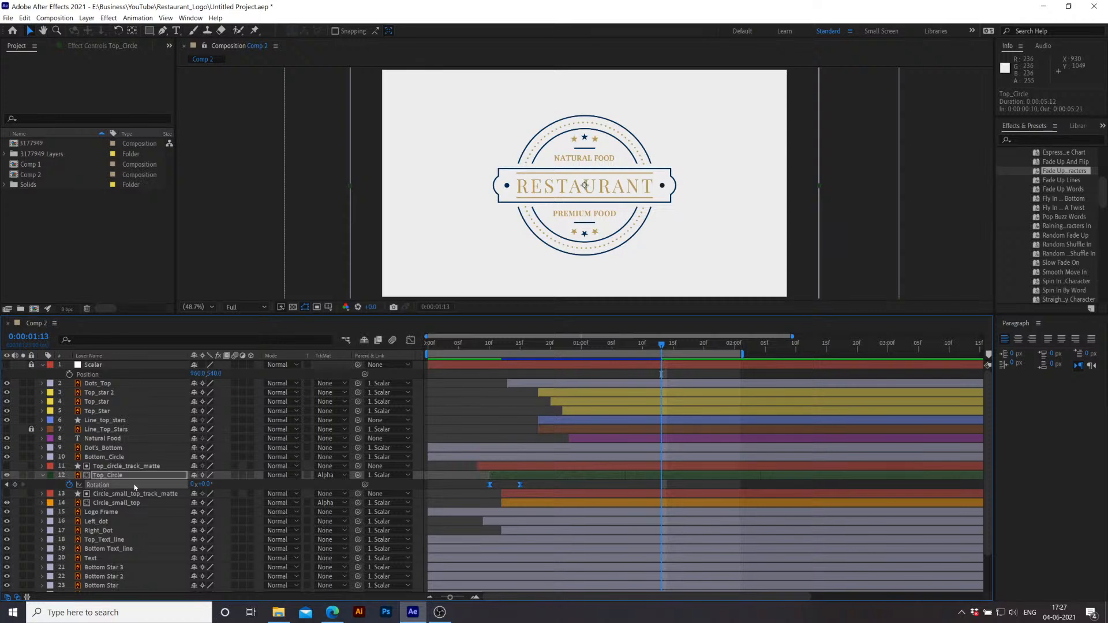
click(106, 457)
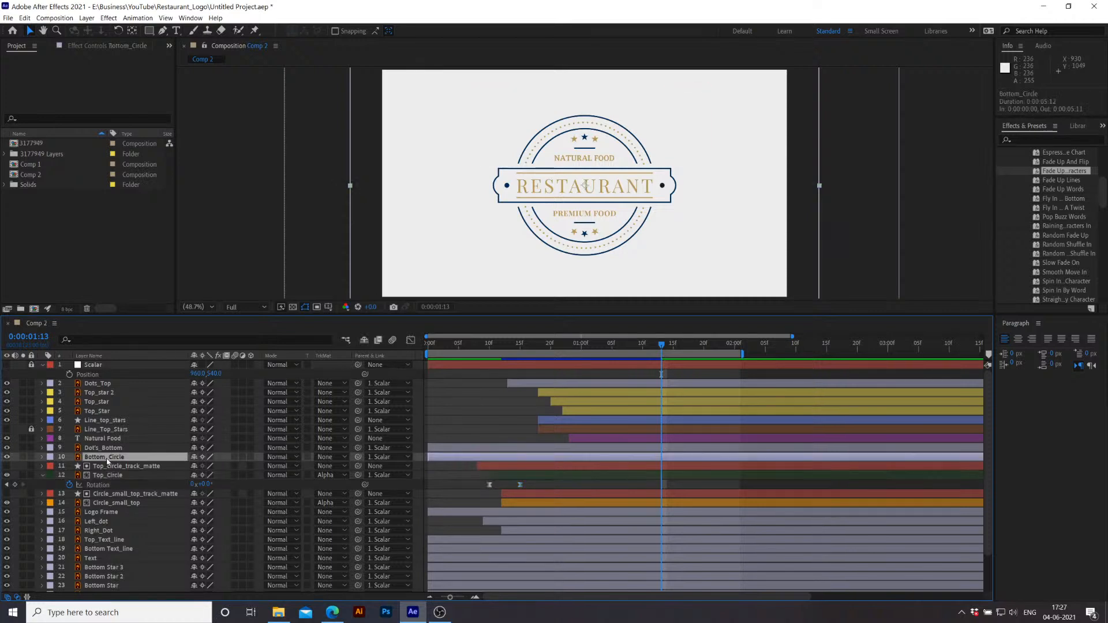
key(ctrl+v)
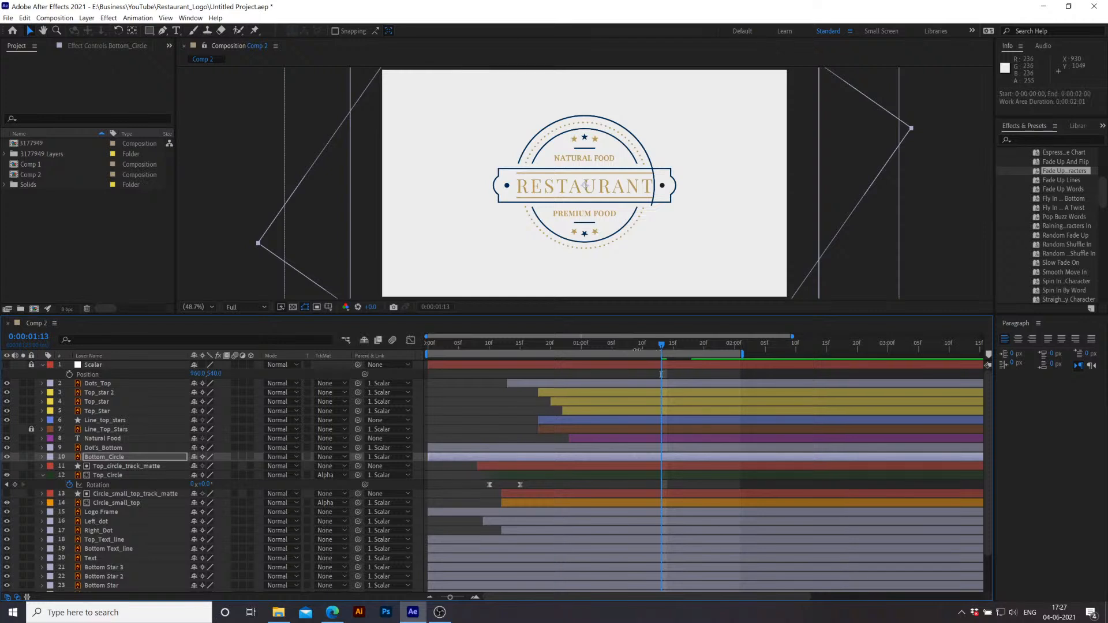
drag(645, 351, 699, 372)
Step: Paste a copy of the Top_circle_track_matte layer above Bottom_Circle and rename it Bottom_circle_track_matte
click(136, 468)
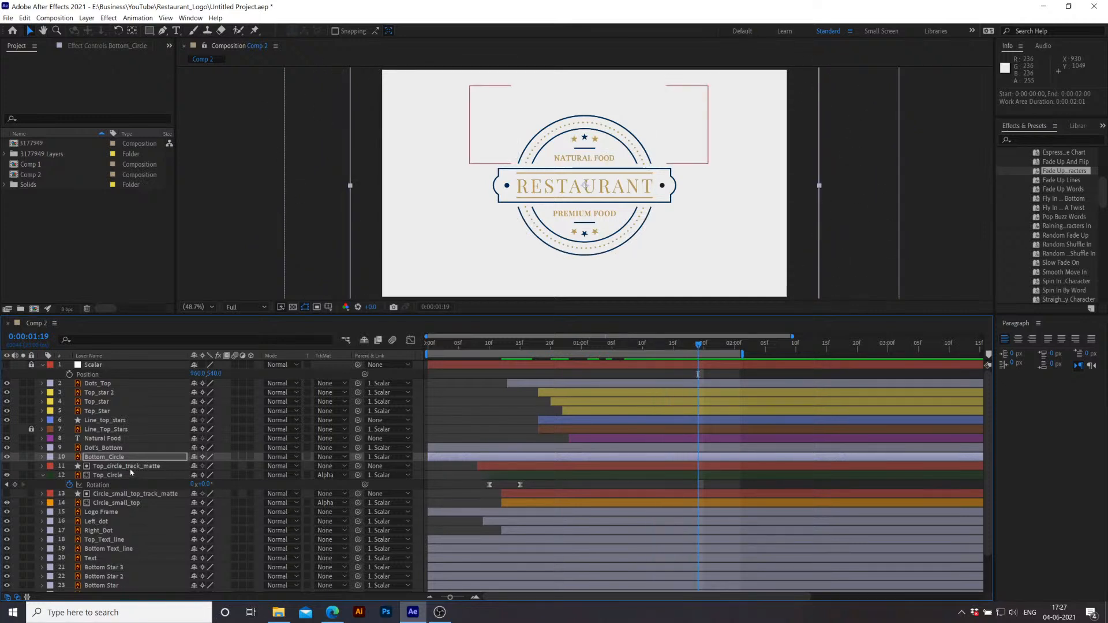
key(ctrl+v)
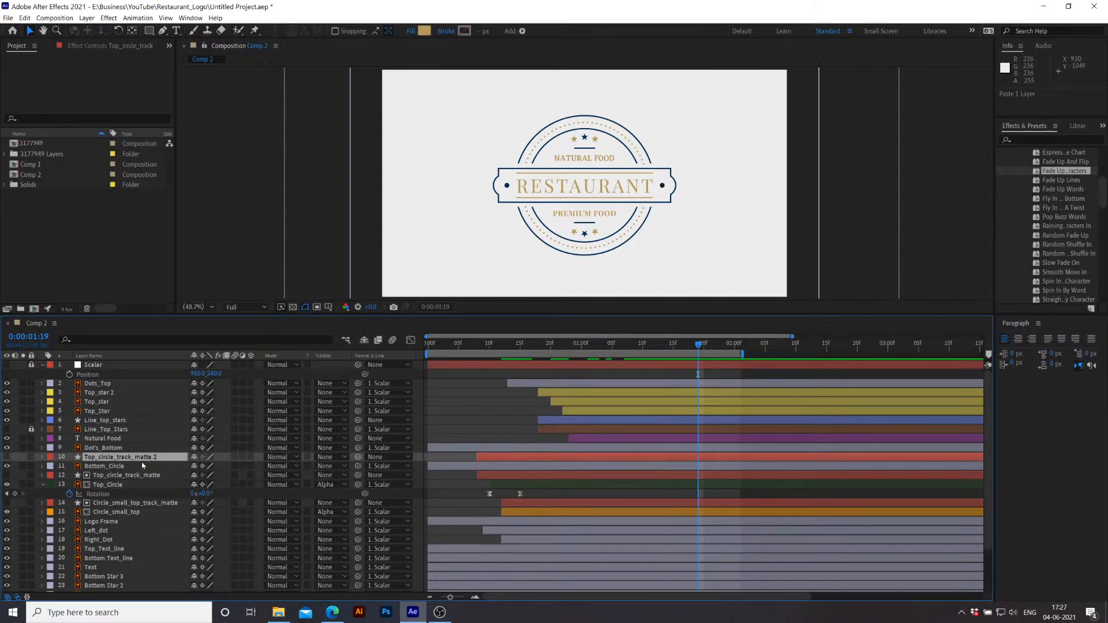
click(95, 459)
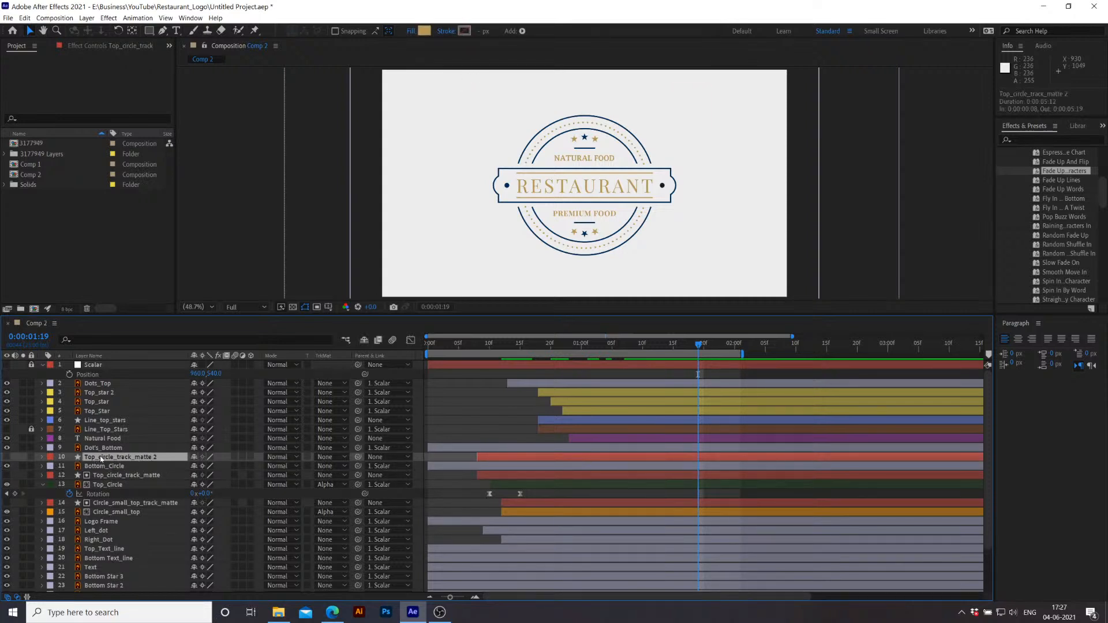
key(Return)
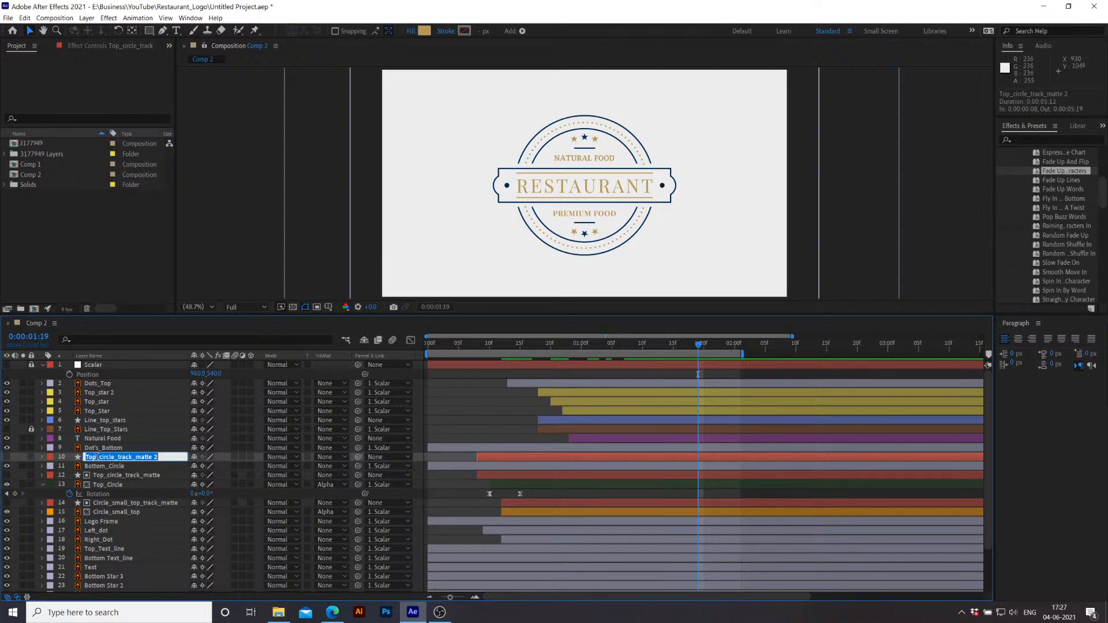
drag(96, 457, 84, 459)
text(Bottom)
click(171, 474)
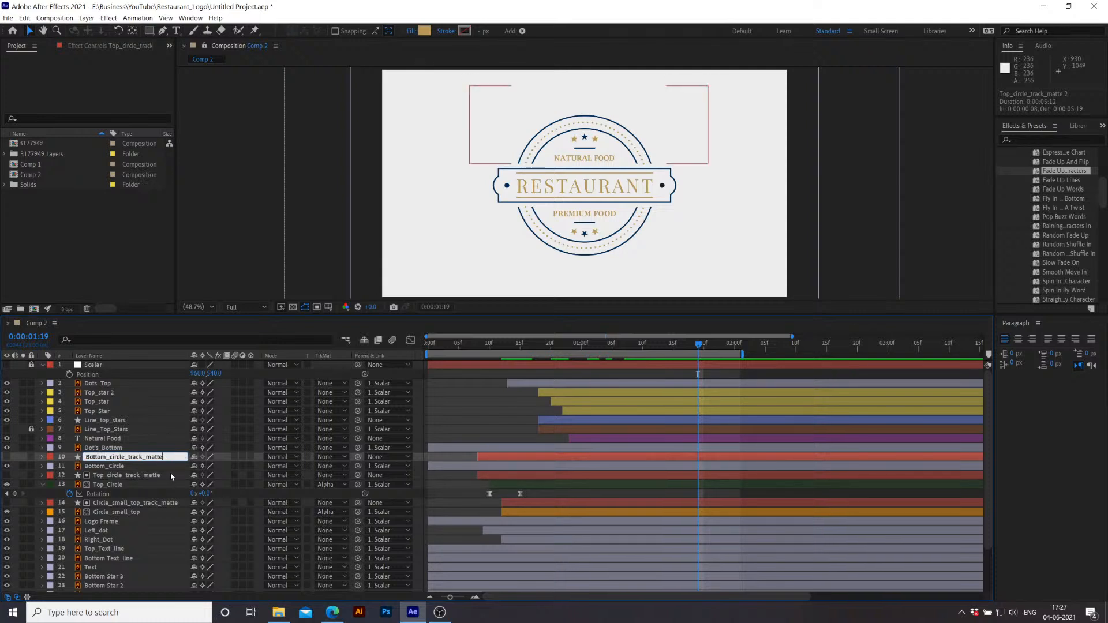
Step: Set Bottom_Circle's track matte to Alpha Matte "Bottom_circle_track_matte" and preview the animation
click(128, 466)
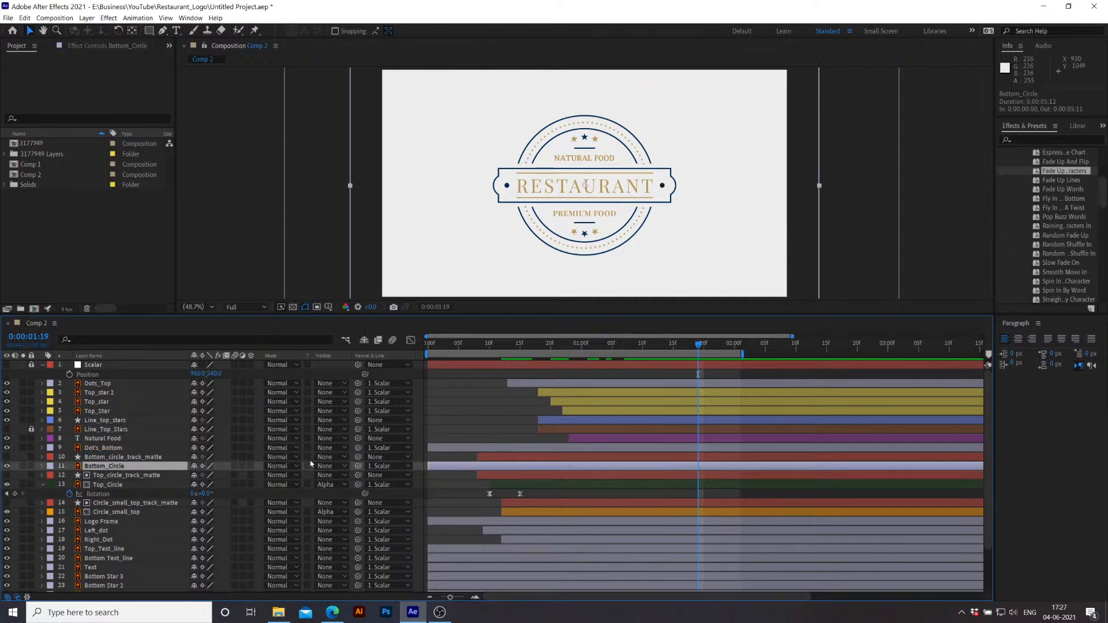
click(327, 469)
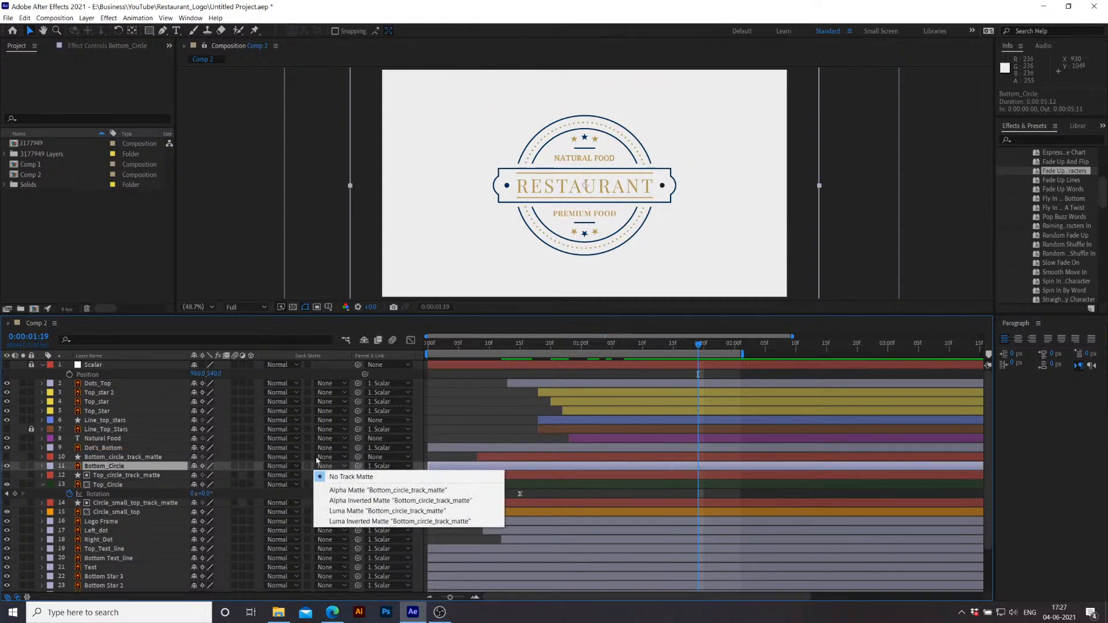
click(369, 492)
drag(699, 346, 662, 356)
key(space)
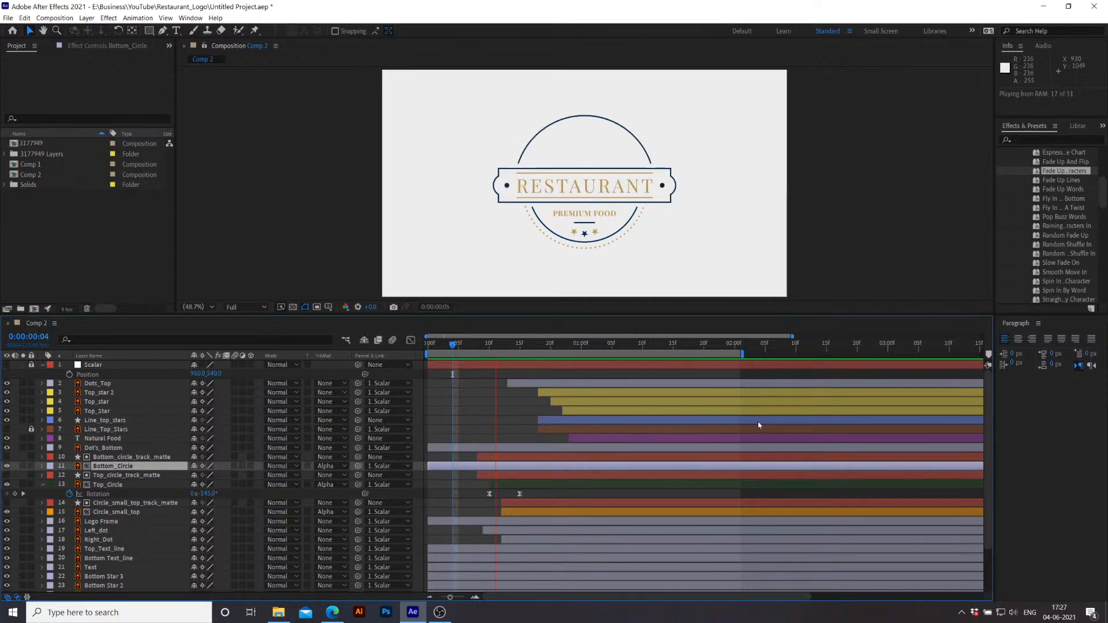
key(space)
Step: Shift the Bottom_Circle layer to start at about 0:00:00:13 and preview from 0:00:00:11
click(120, 468)
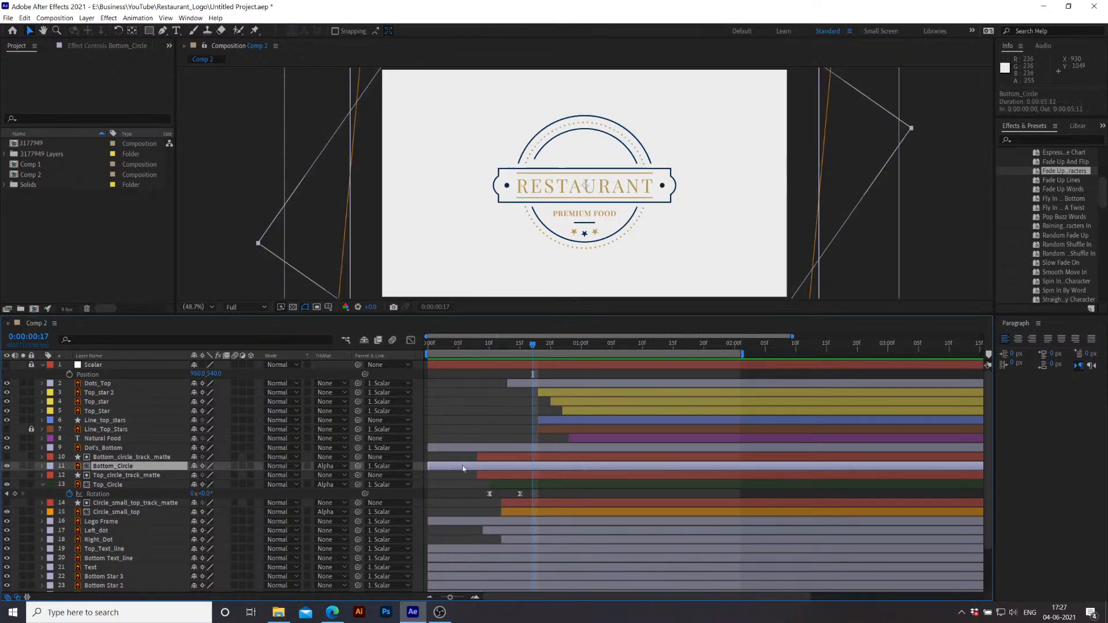
drag(538, 468, 616, 465)
click(496, 354)
key(space)
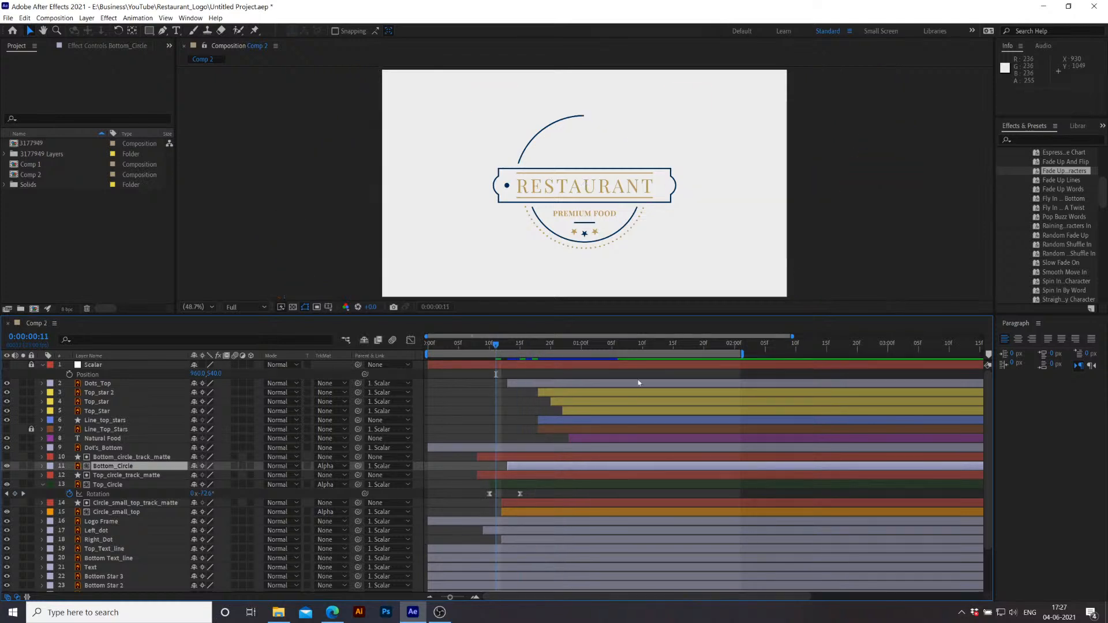
Step: Move the Bottom_circle_track_matte rectangle down over the logo's lower half, just below the RESTAURANT frame, and preview the animation
key(space)
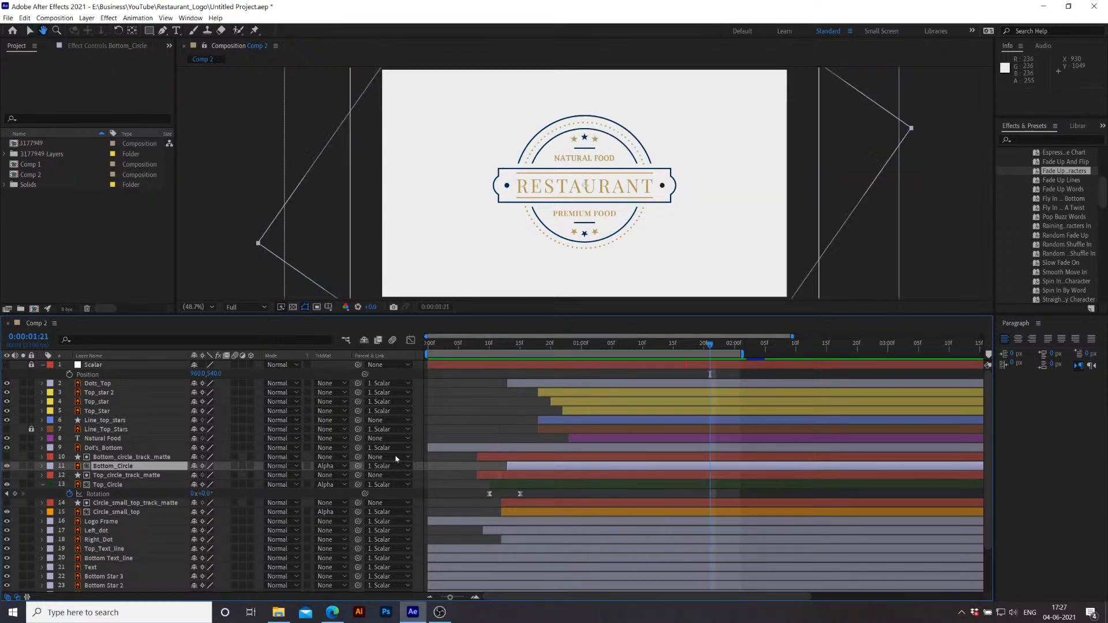
click(147, 476)
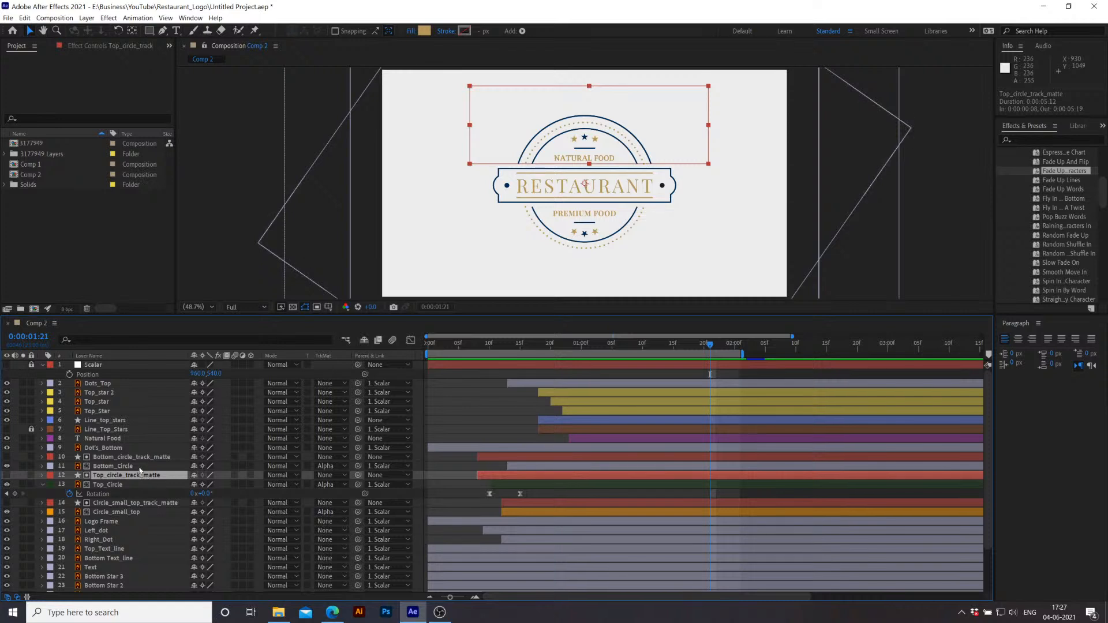
click(140, 467)
click(142, 458)
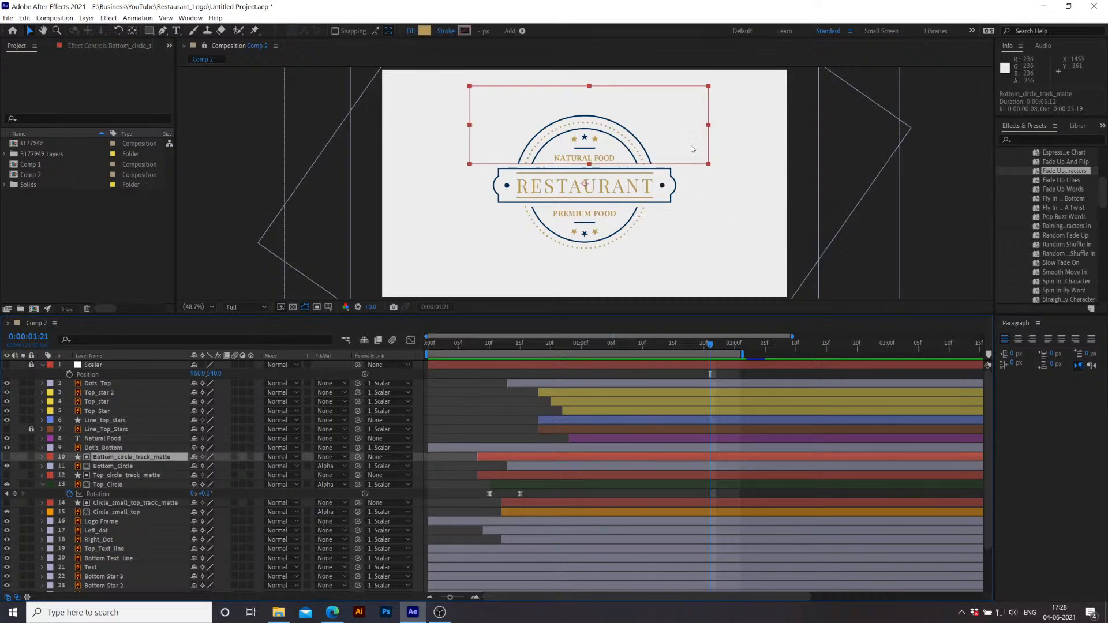
drag(666, 151, 662, 258)
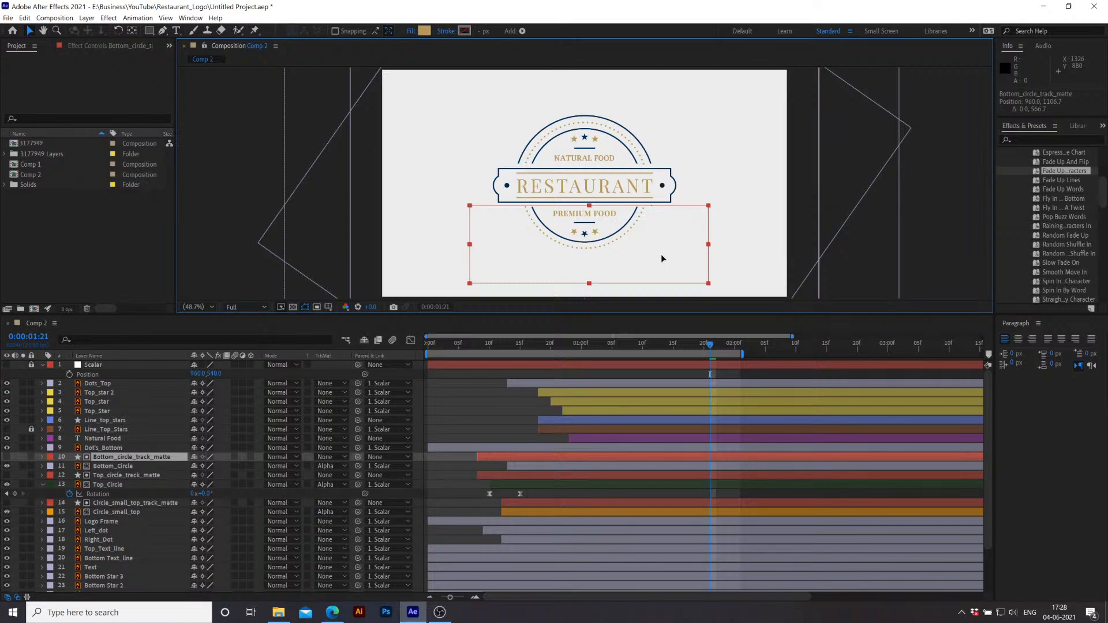
drag(662, 255, 662, 256)
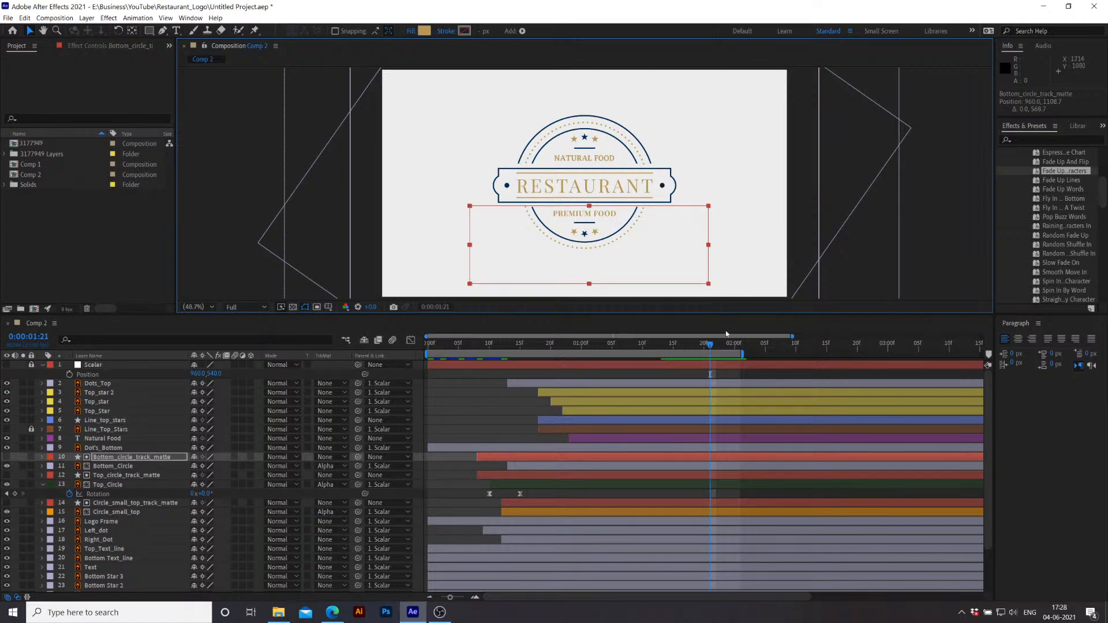
key(space)
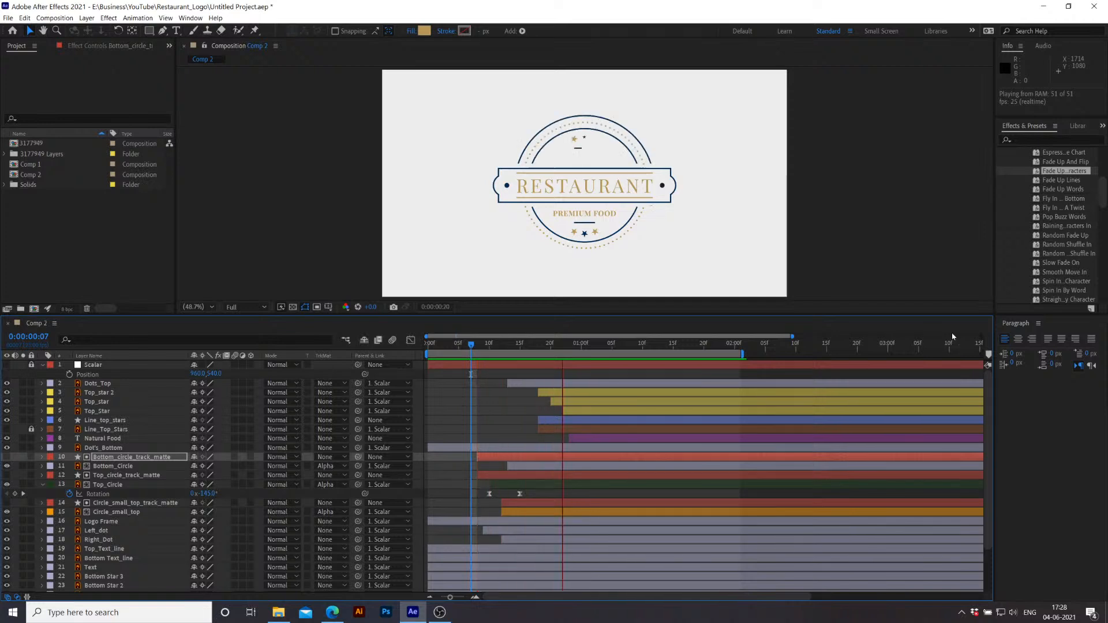
key(space)
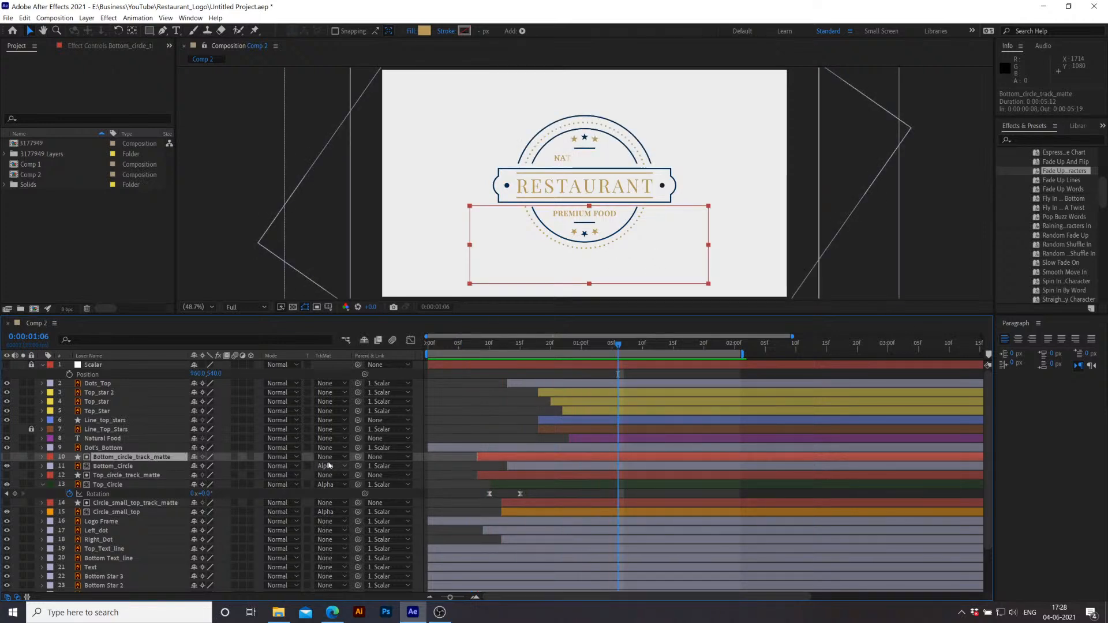
Step: Check Bottom_Circle's track matte option and the timing of the circle and matte layers around 0:00:00:08
click(139, 466)
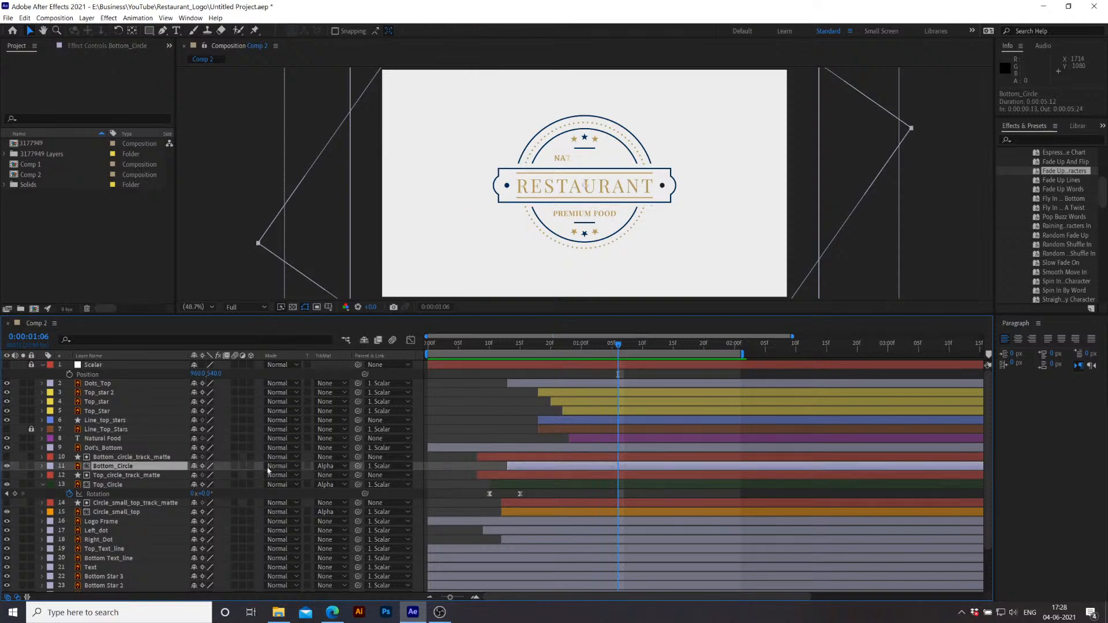
click(167, 459)
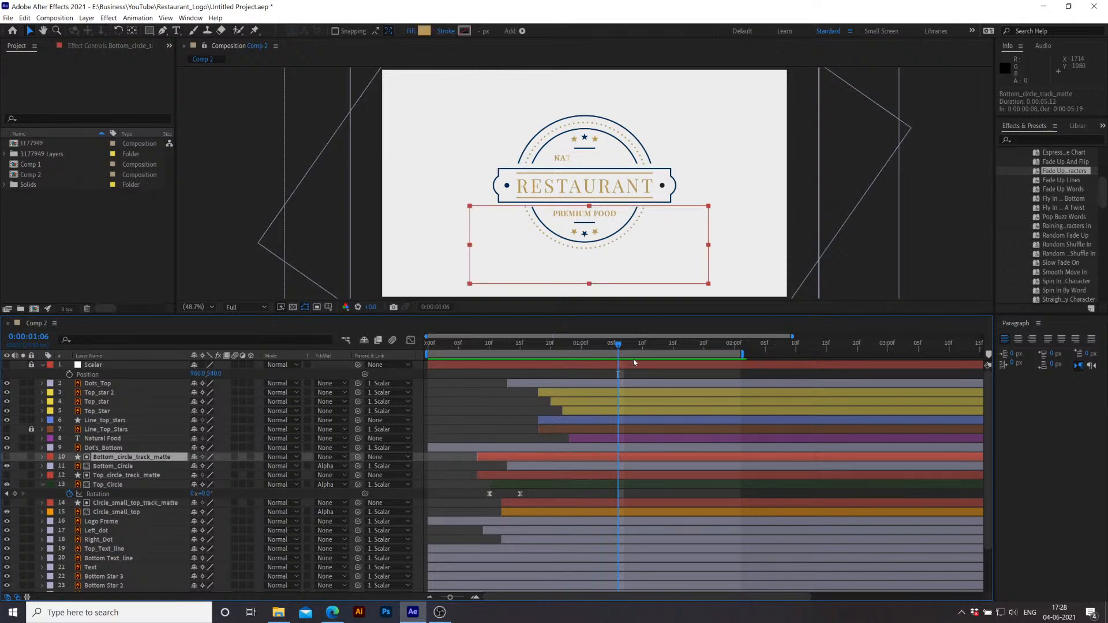
drag(615, 348, 479, 363)
key(space)
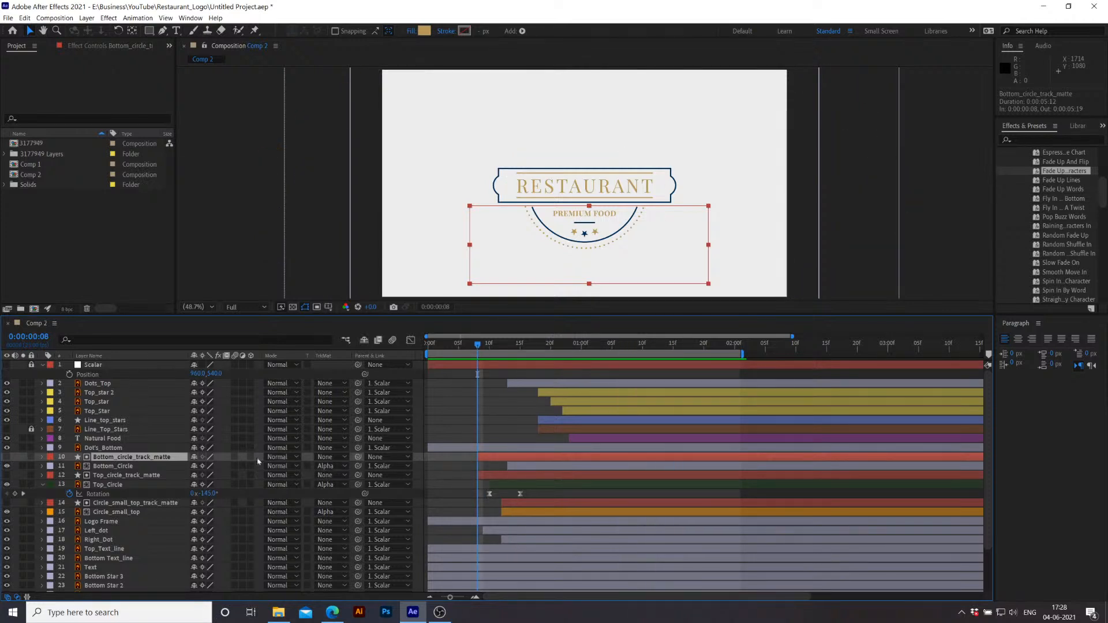
click(162, 468)
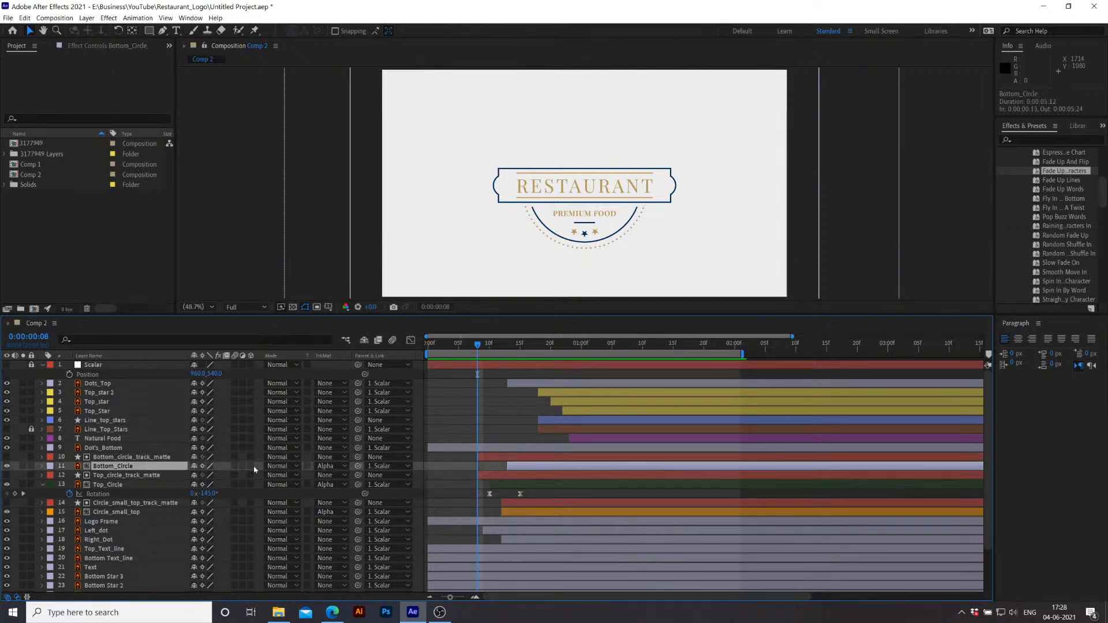
click(332, 466)
click(350, 491)
click(494, 465)
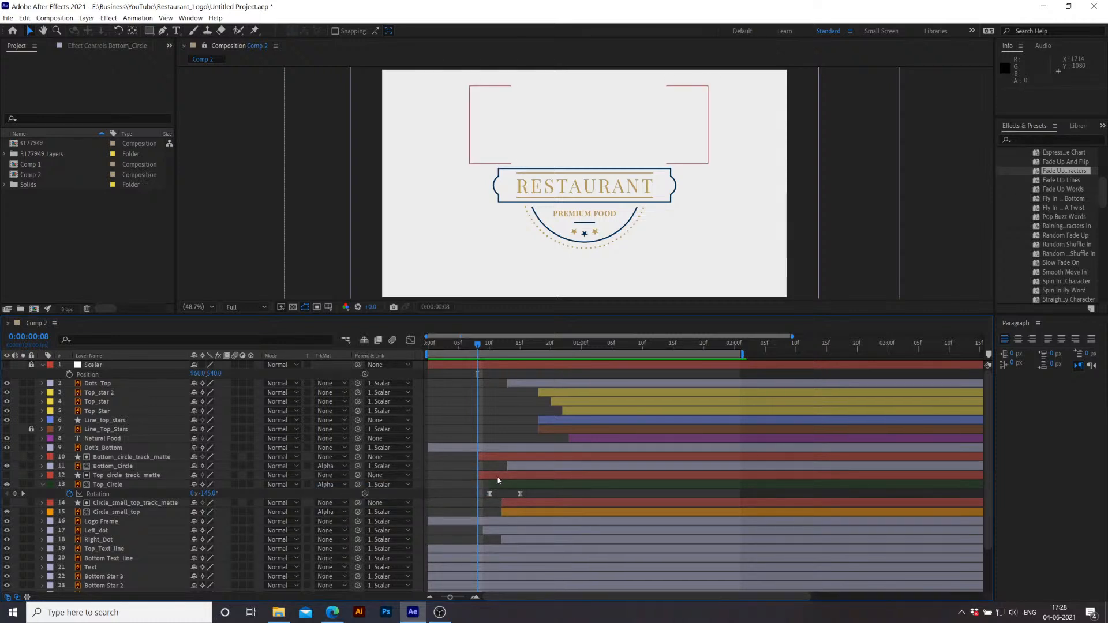
click(497, 477)
click(510, 458)
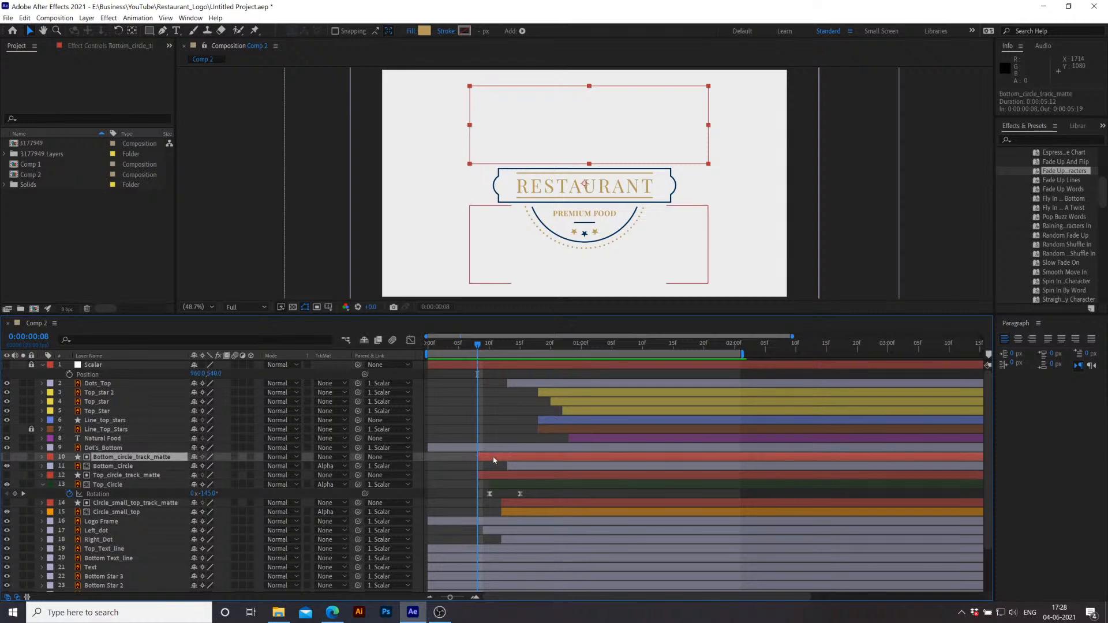
Step: Shift the Bottom_Circle layer to start at 0:00:00:08 and preview the animation
click(496, 345)
click(151, 467)
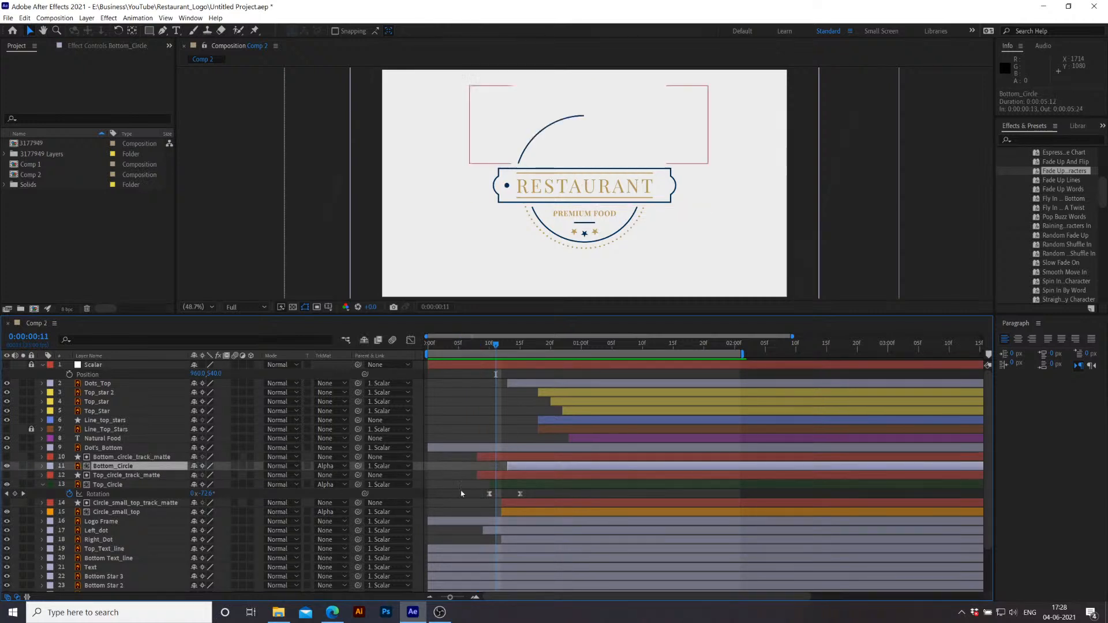
drag(539, 471, 500, 473)
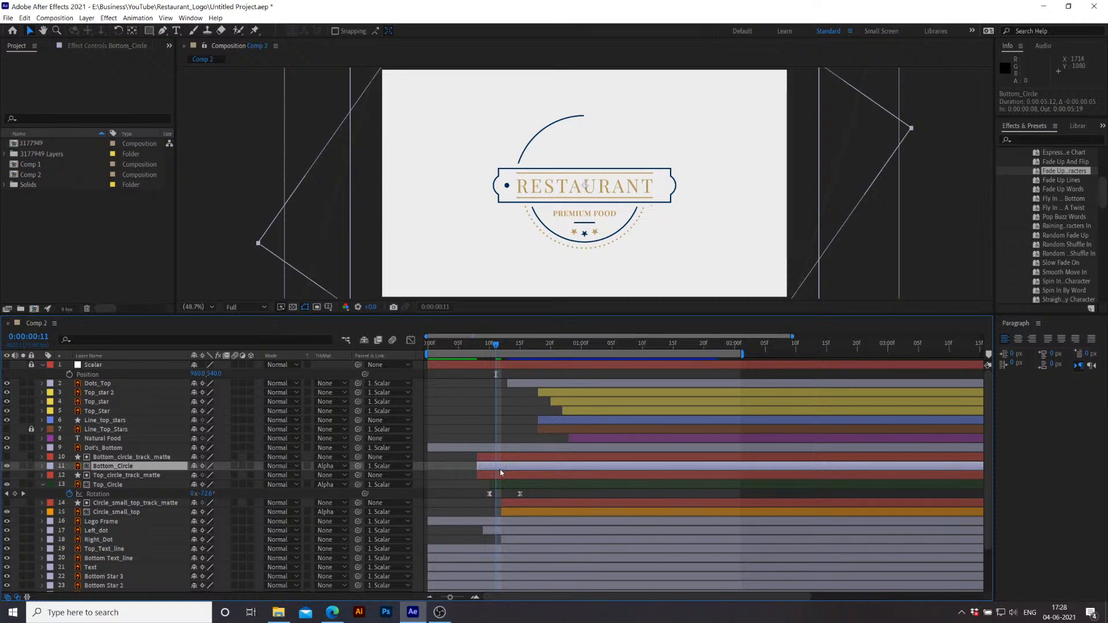
key(space)
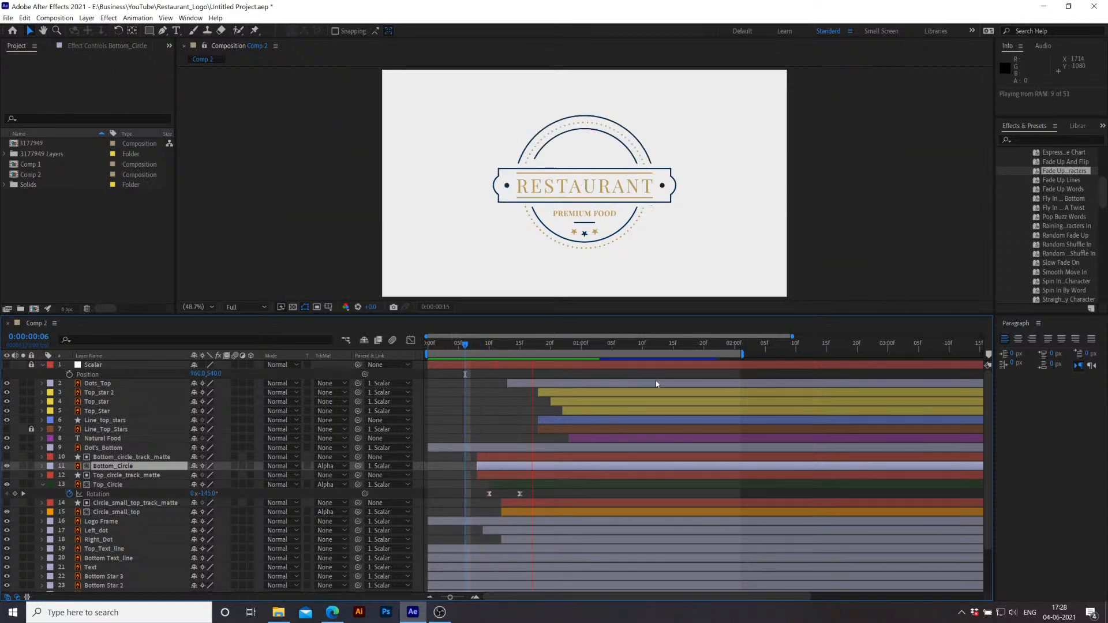
key(space)
Step: Retime Bottom_Circle's Rotation keyframes to begin at about 0:00:00:18, start the layer and its track matte at about 0:00:00:17, and preview
click(522, 475)
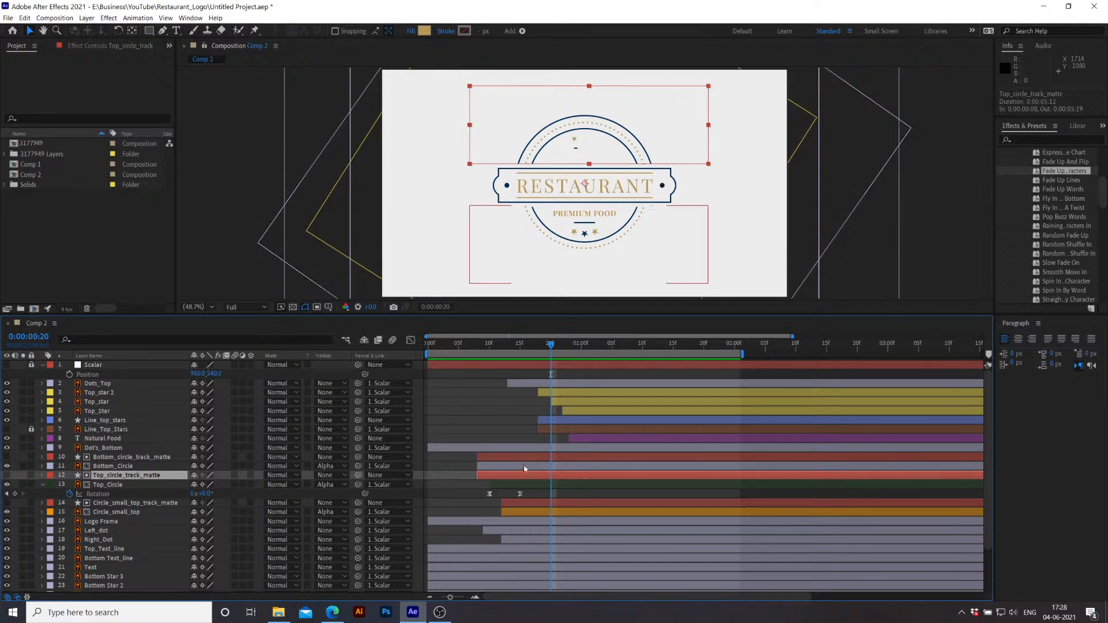
click(540, 466)
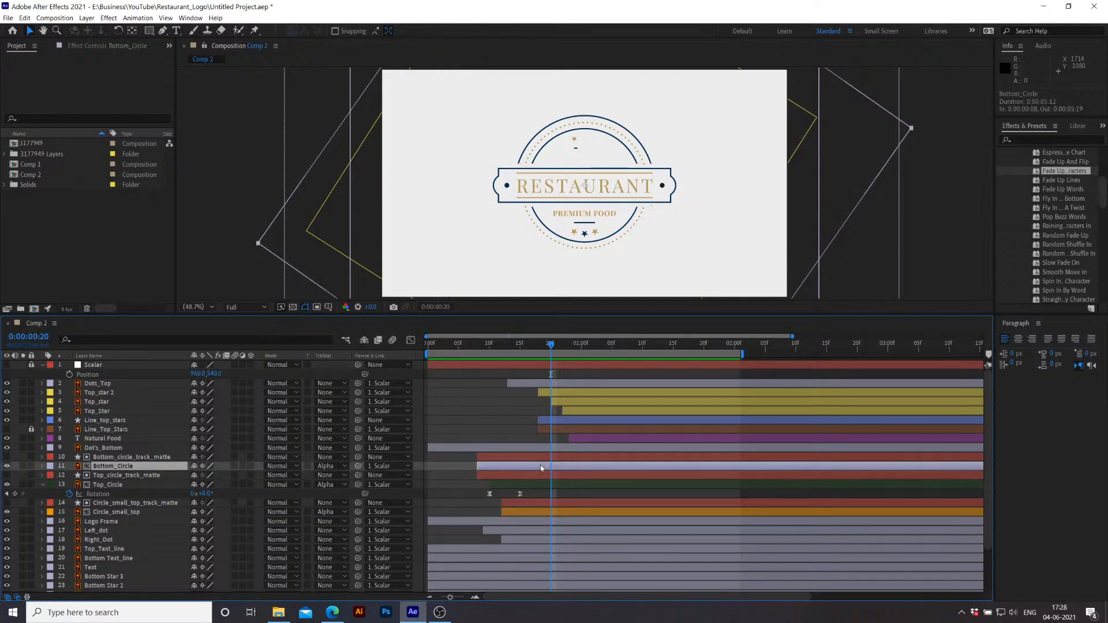
key(r)
click(710, 475)
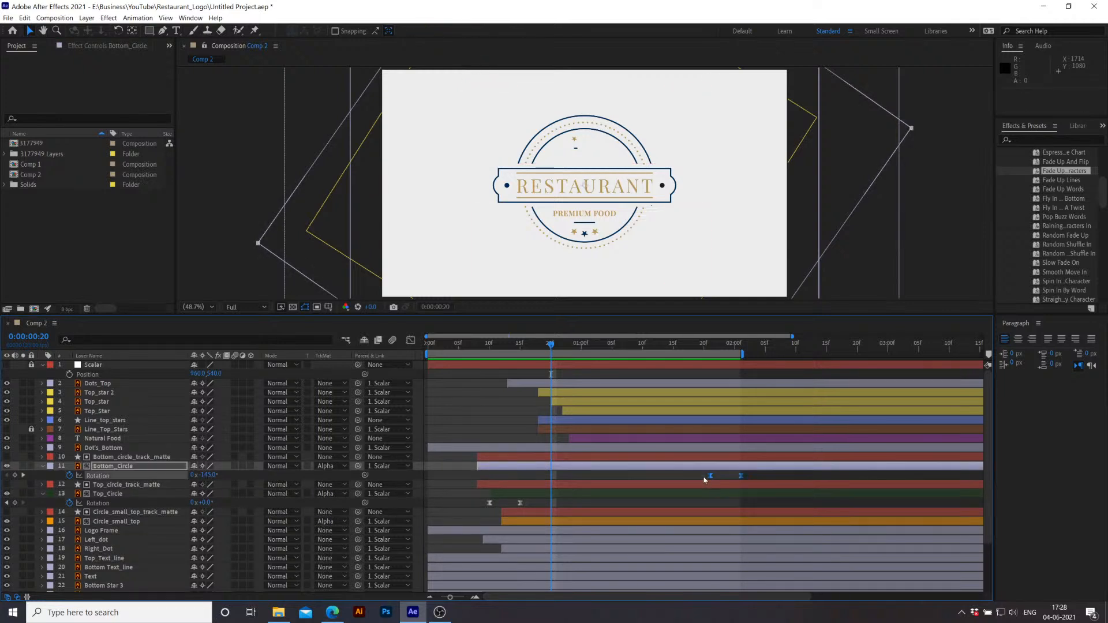
drag(708, 480, 540, 359)
drag(559, 460, 614, 460)
key(space)
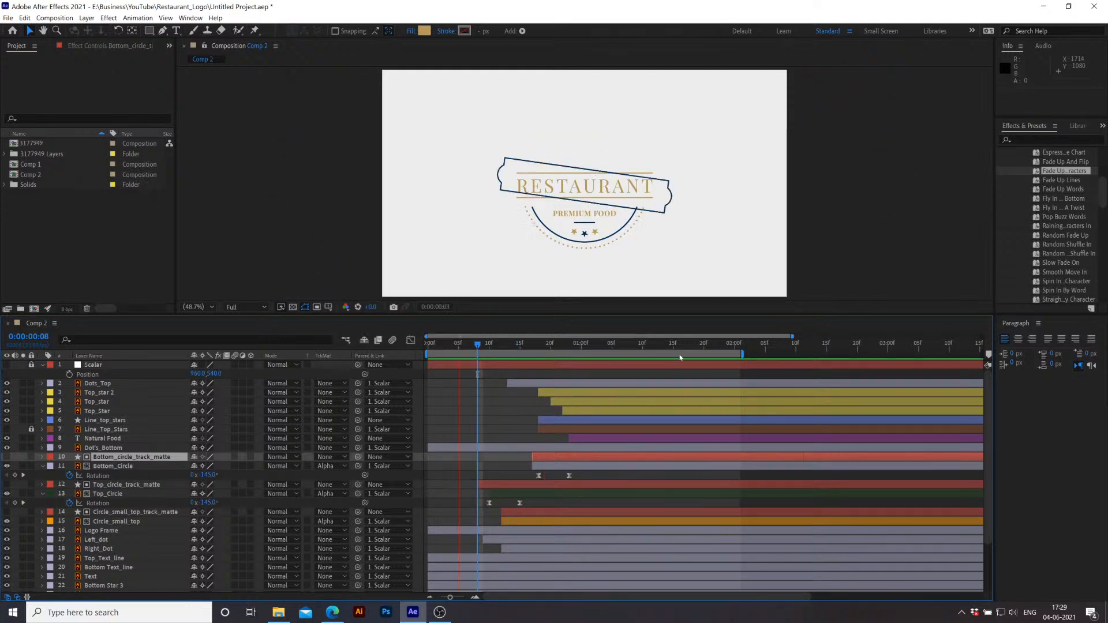
key(space)
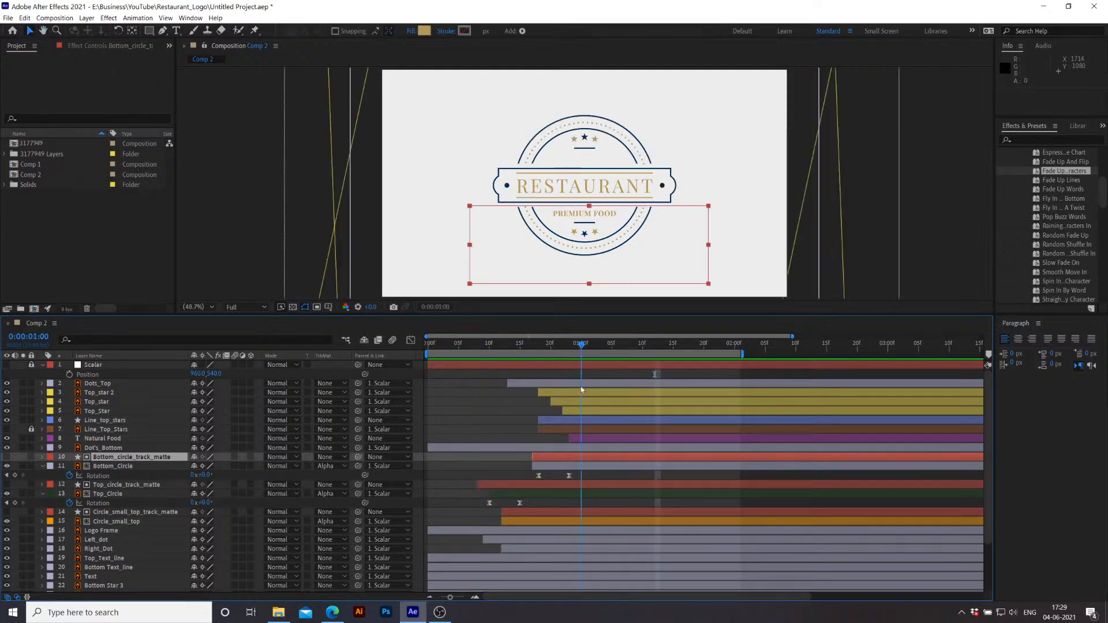
Step: Move Bottom_Circle's second Rotation keyframe to 0:00:01:00 and preview the slower reveal
click(583, 469)
drag(570, 476, 582, 477)
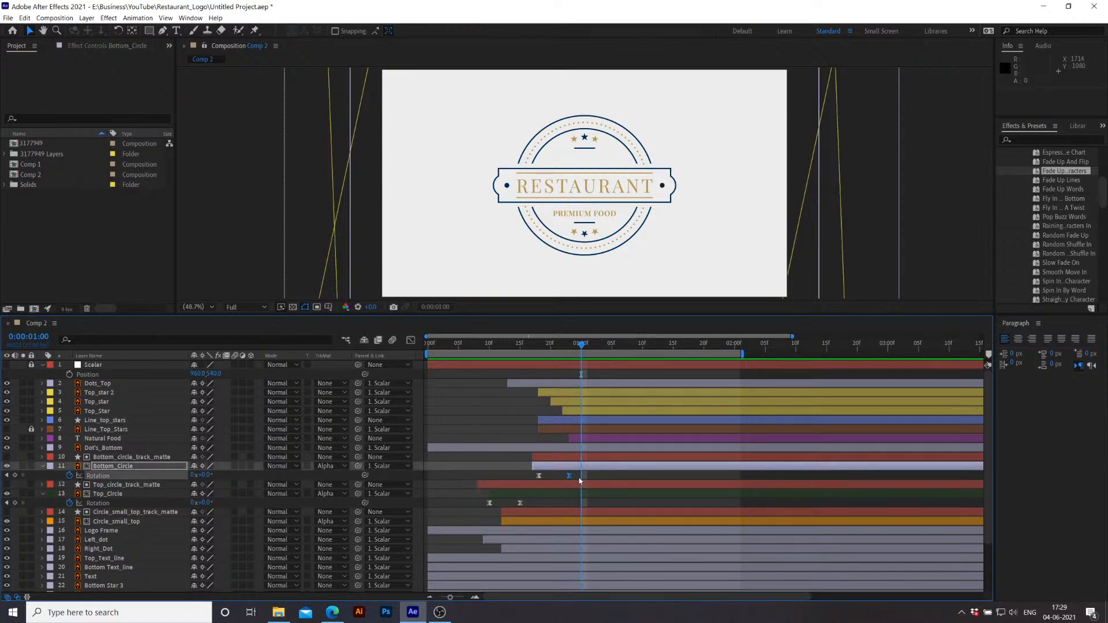
click(526, 346)
key(space)
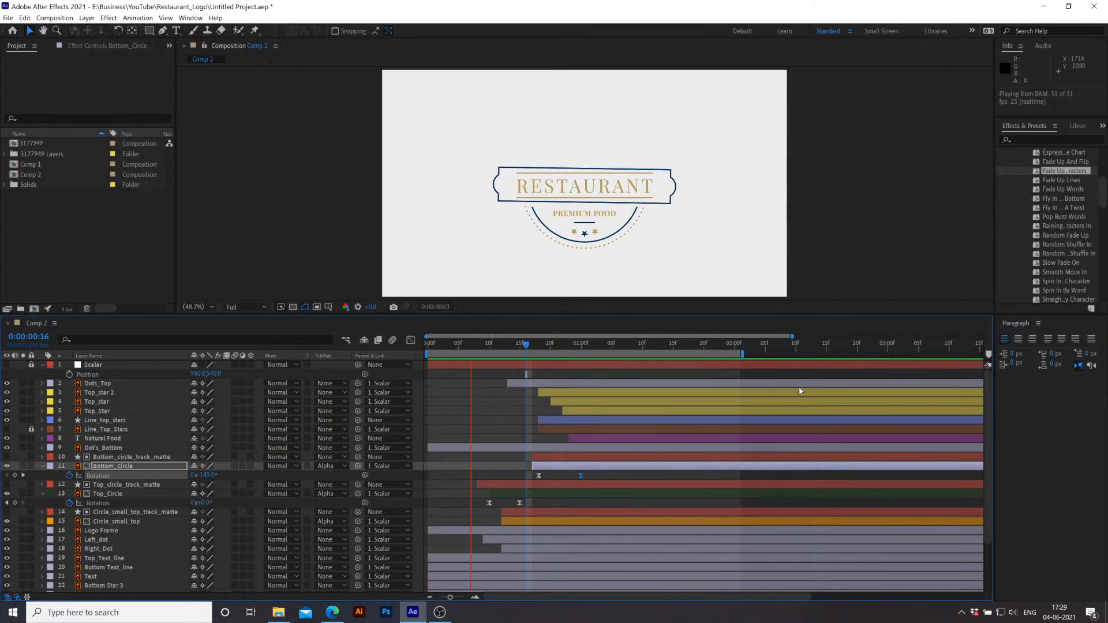
key(space)
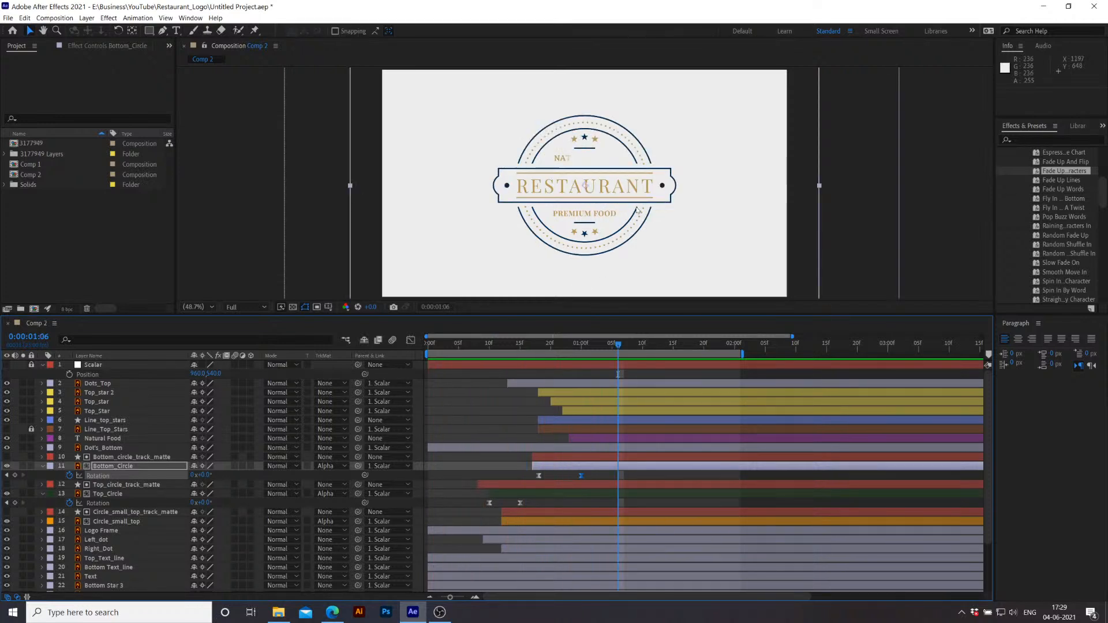
Step: Reorder the layers so Dot's_Bottom sits directly below Bottom_Circle, followed by Circle_small_bottom
click(590, 476)
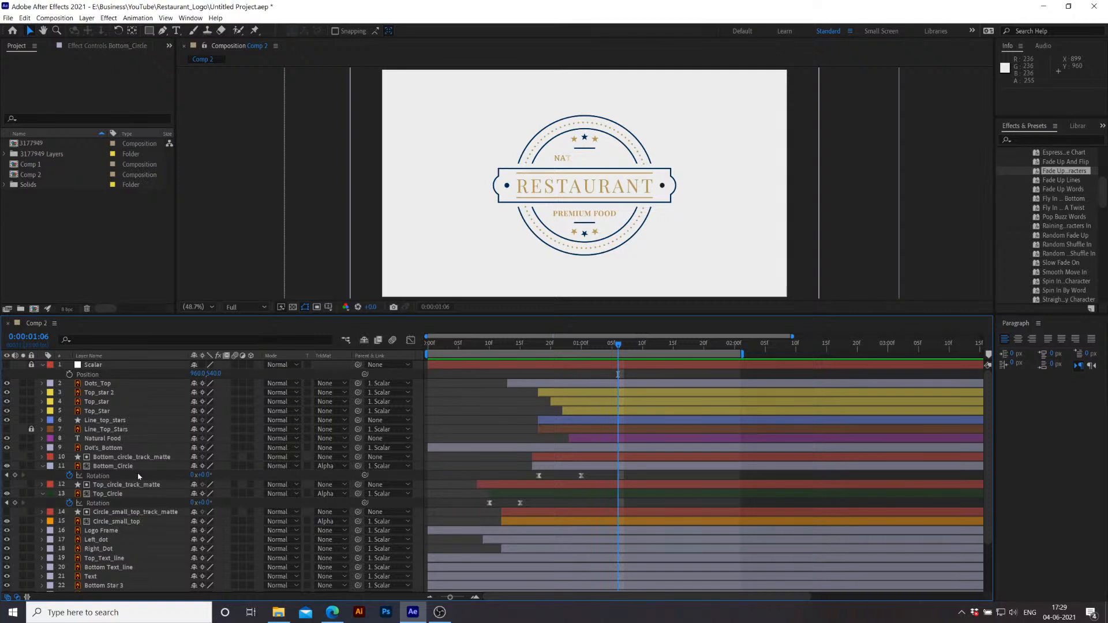
scroll(151, 476, down, 3)
scroll(147, 475, up, 3)
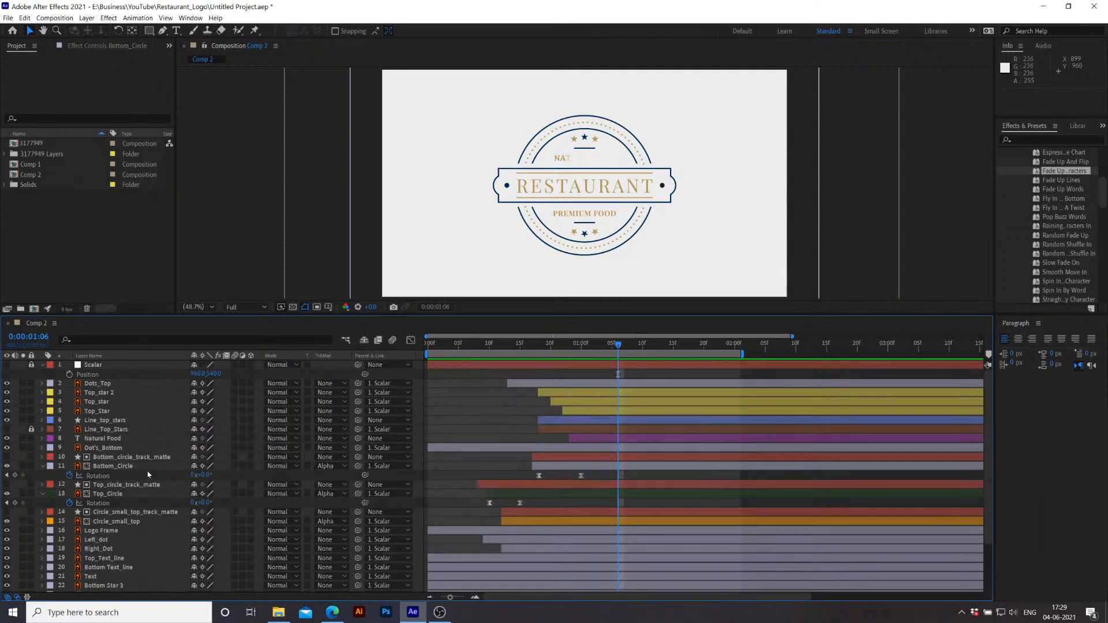
click(125, 448)
mouse_move(116, 473)
mouse_down()
mouse_move(121, 508)
mouse_move(125, 480)
mouse_up()
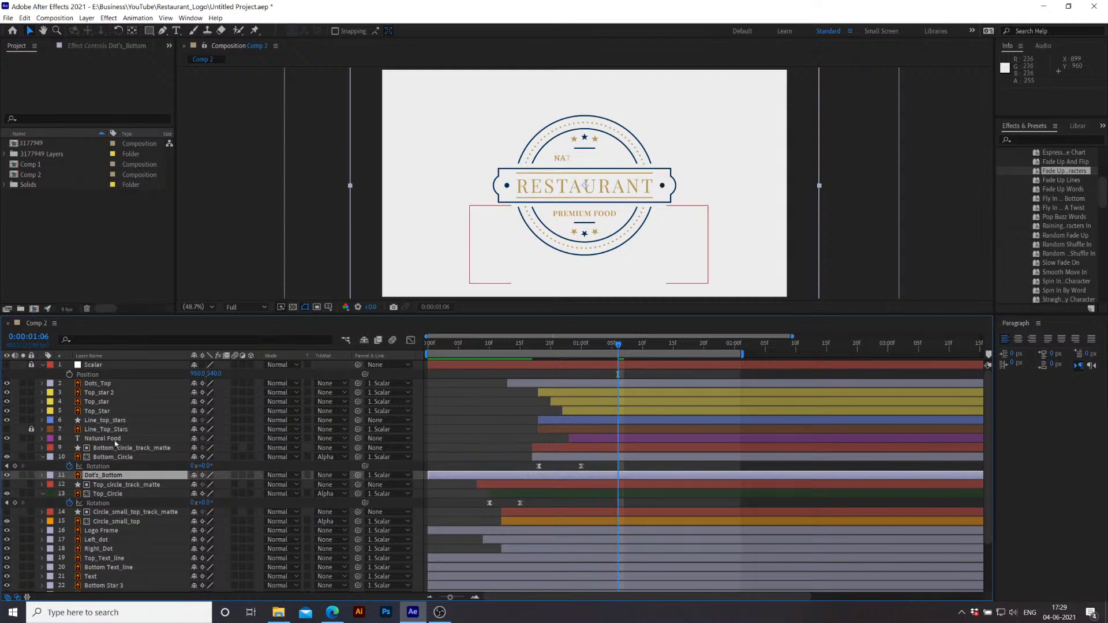
scroll(142, 543, down, 2)
drag(119, 572, 119, 423)
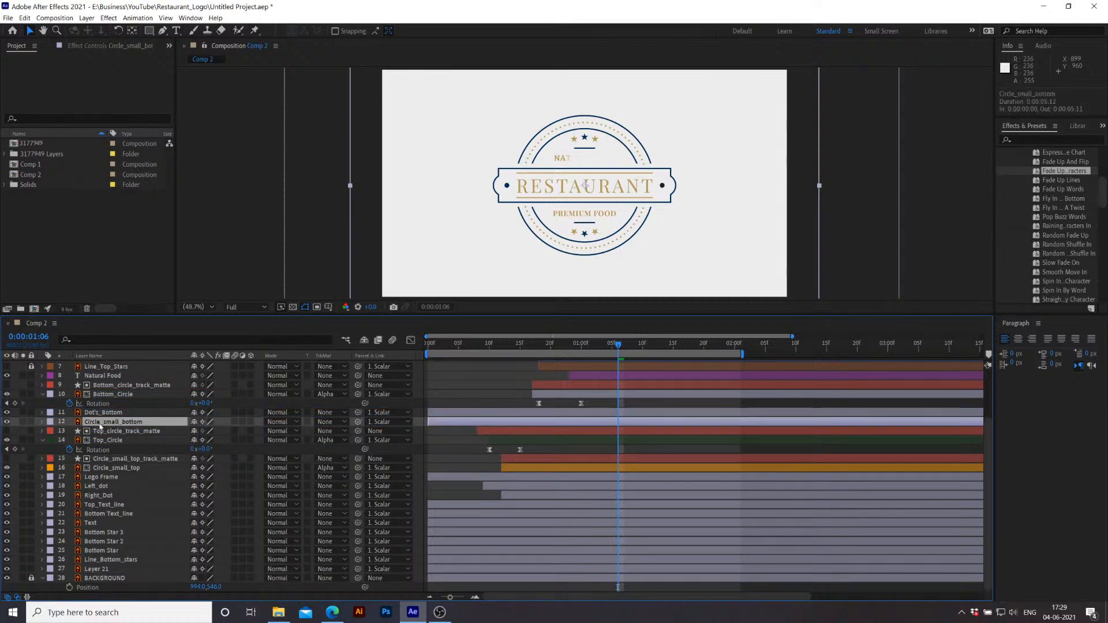
scroll(159, 453, up, 3)
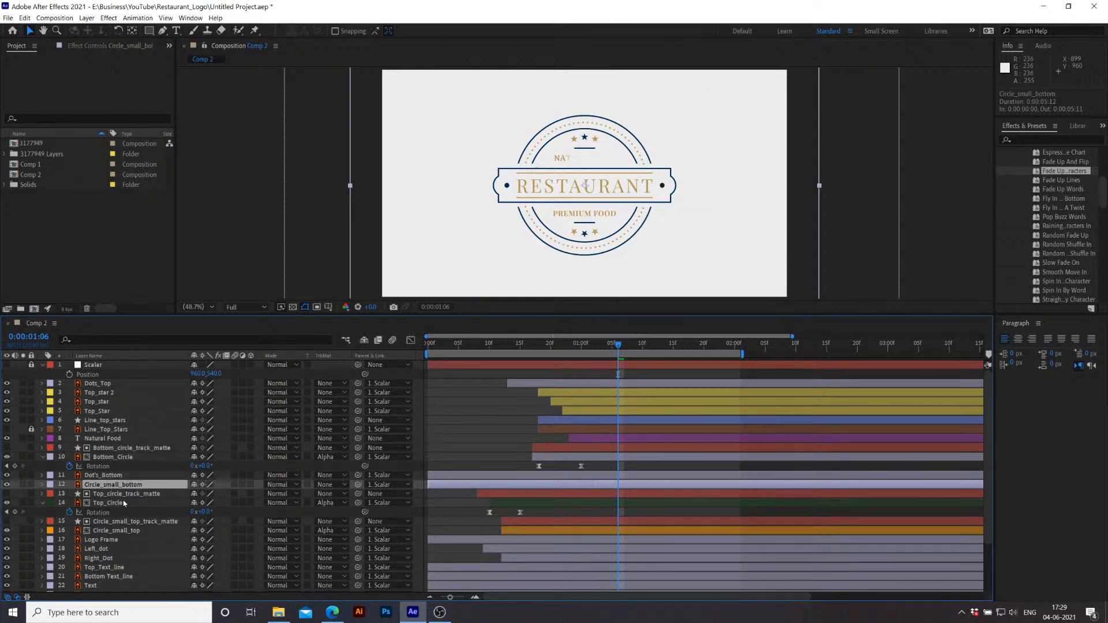
Step: Show the Rotation property of Circle_small_top and copy its two keyframes
click(112, 521)
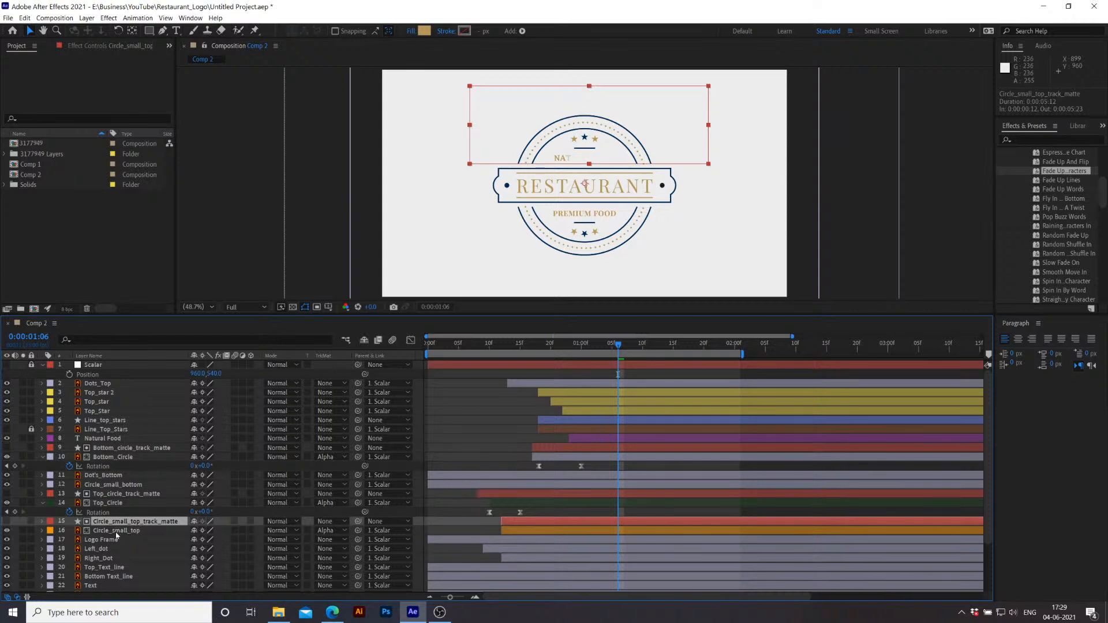
click(110, 531)
key(r)
click(99, 539)
key(ctrl+c)
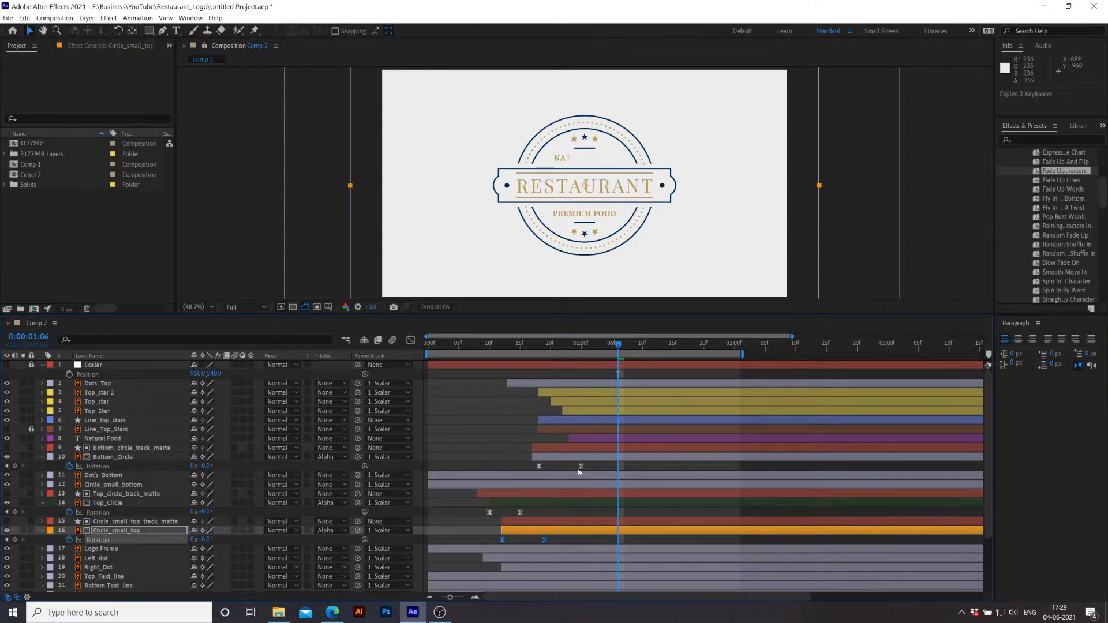
click(473, 465)
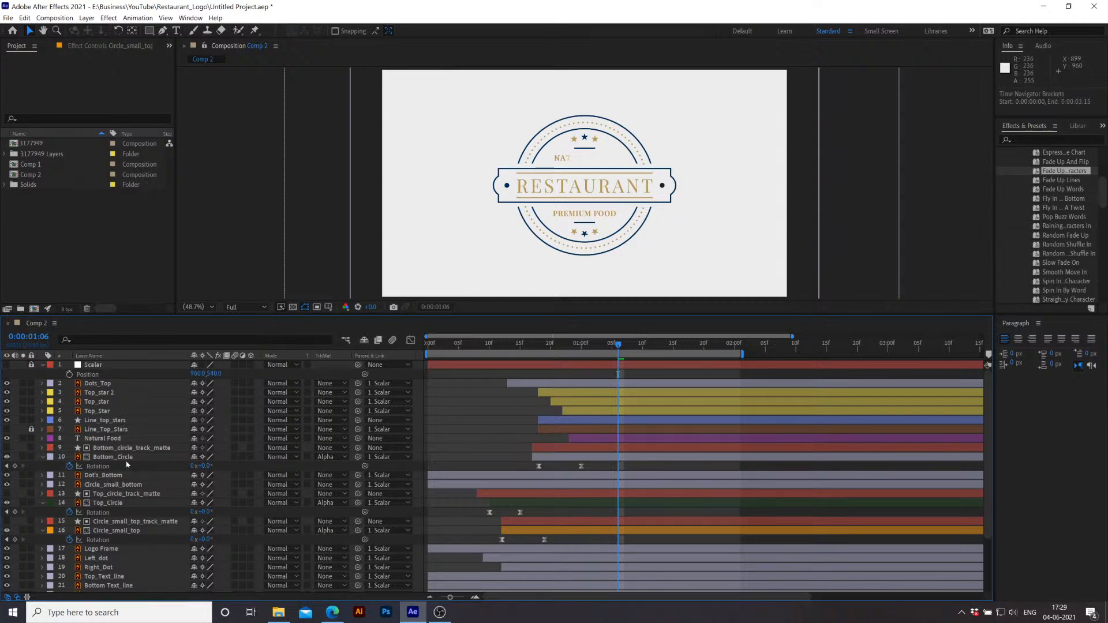
Step: Shift the Circle_small_bottom layer in time so it starts at 0:00:00:21
click(115, 485)
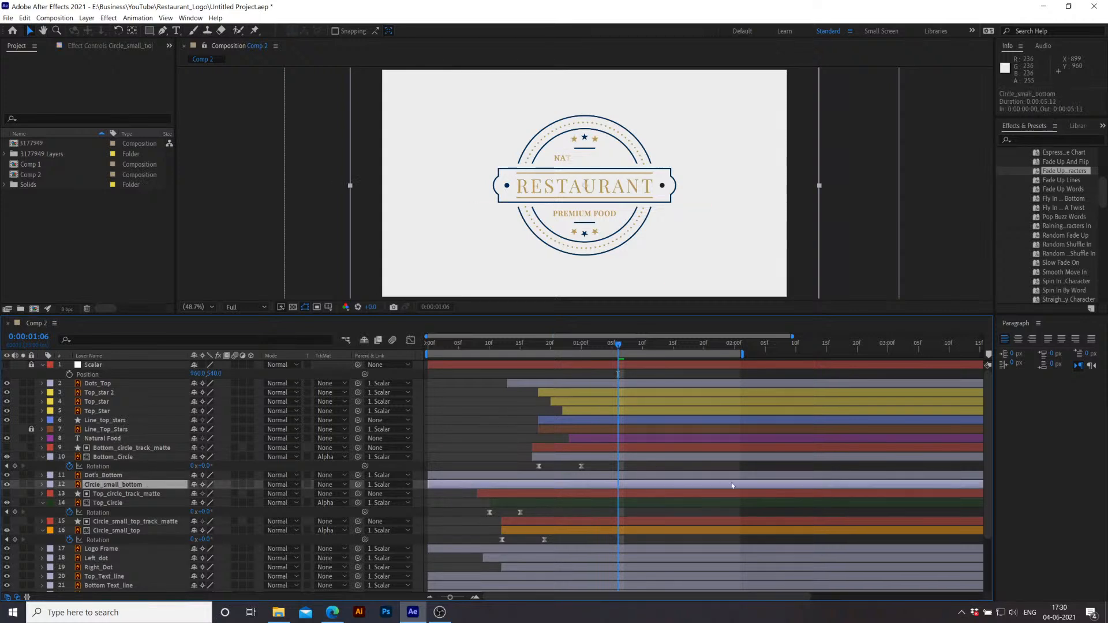
drag(559, 488, 604, 486)
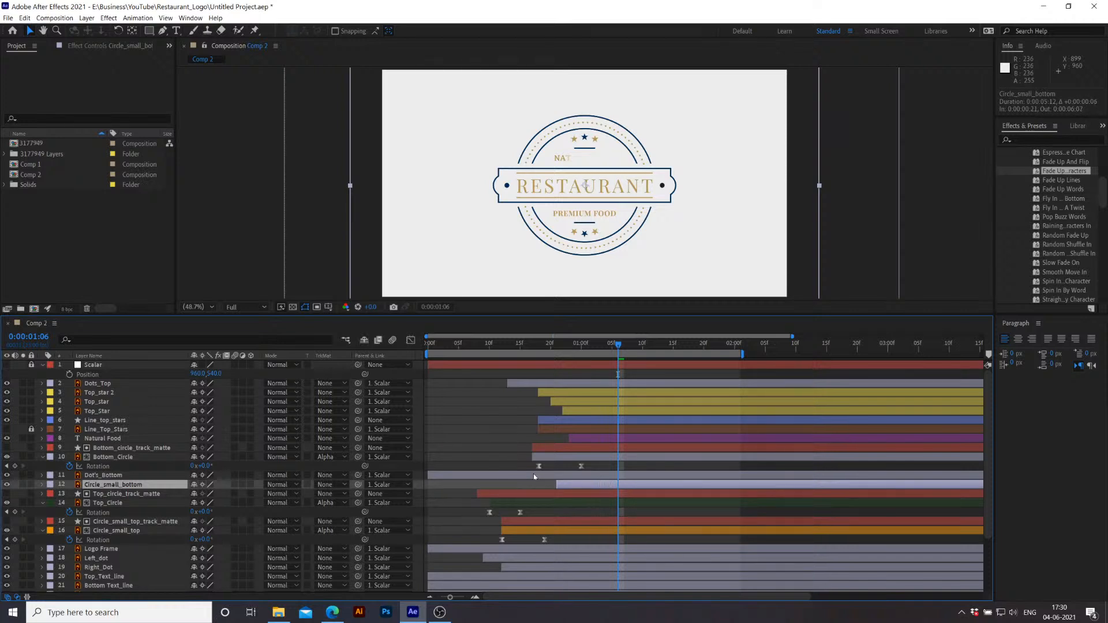
Step: Paste a copy of Bottom_circle_track_matte directly above Circle_small_bottom and start the copy at 0:00:00:21
click(126, 449)
key(ctrl+c)
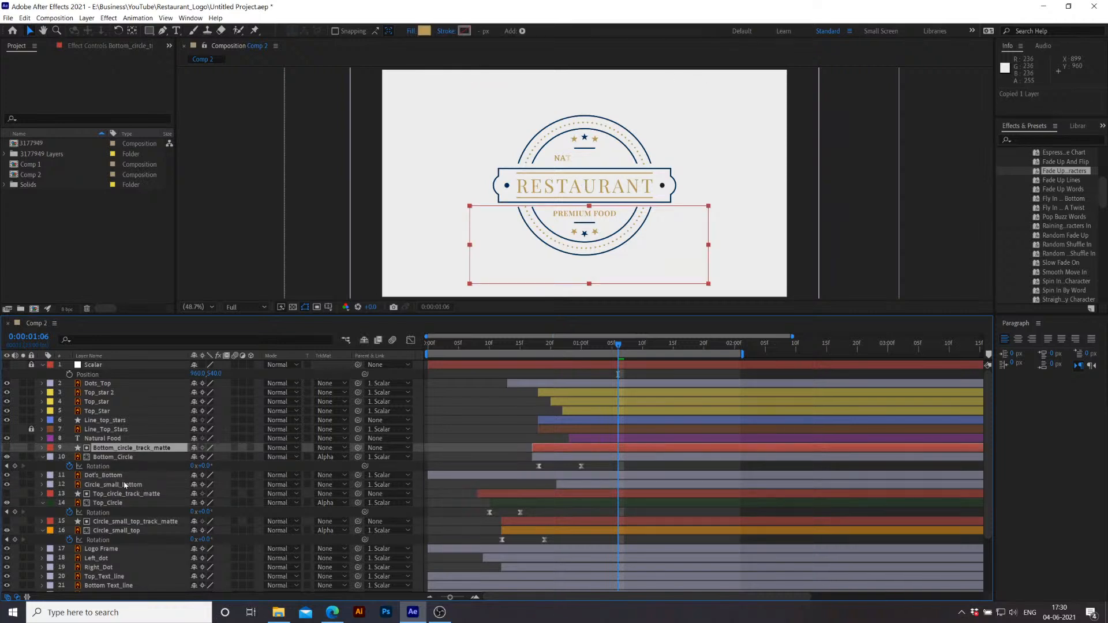
click(179, 486)
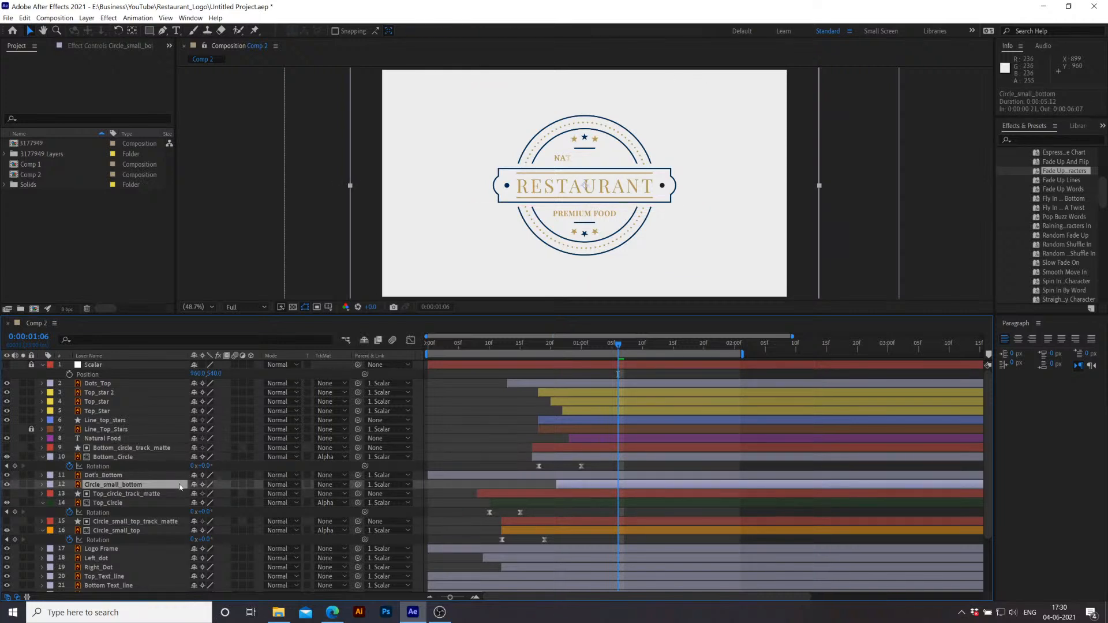
key(ctrl+v)
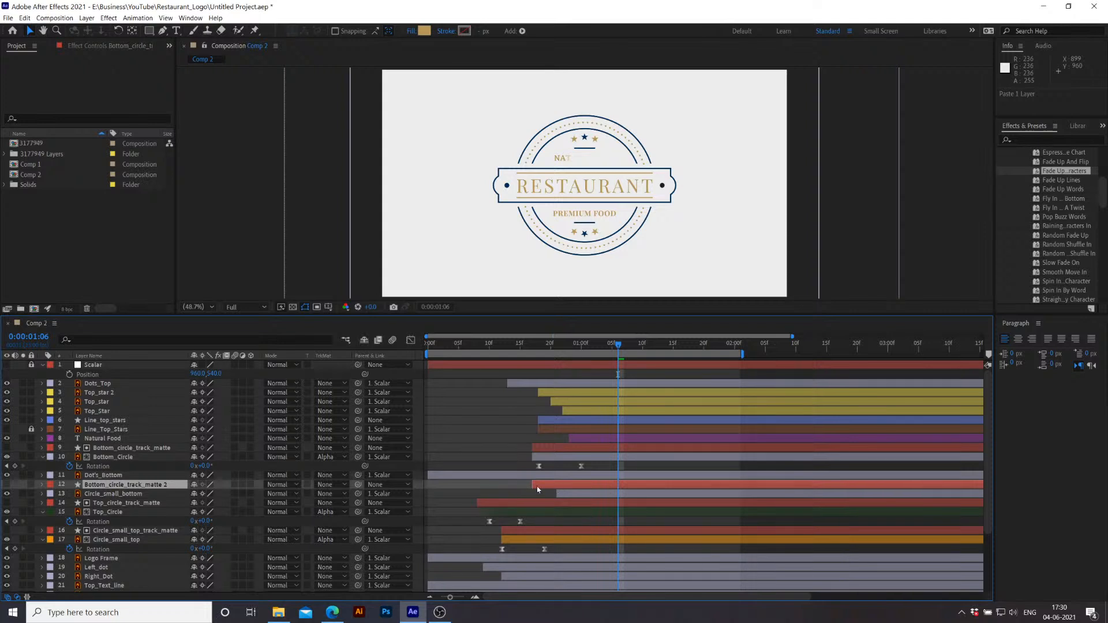
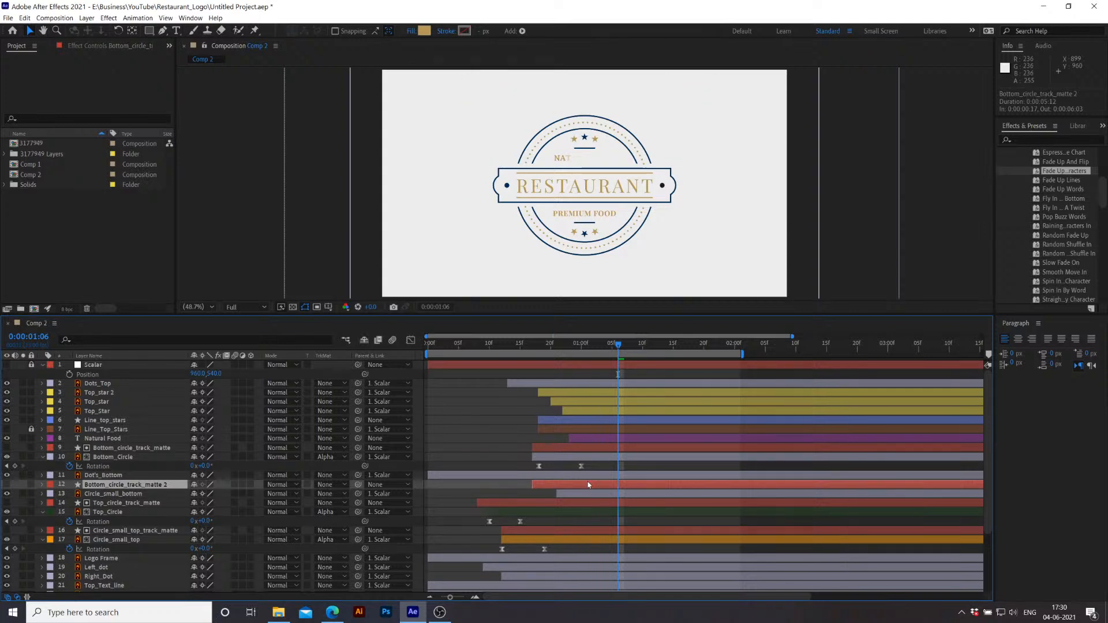
drag(553, 485, 590, 486)
Step: Shift the work area to run from about 0:00:00:10 to 0:00:02:10 and preview the animation
drag(610, 349, 560, 410)
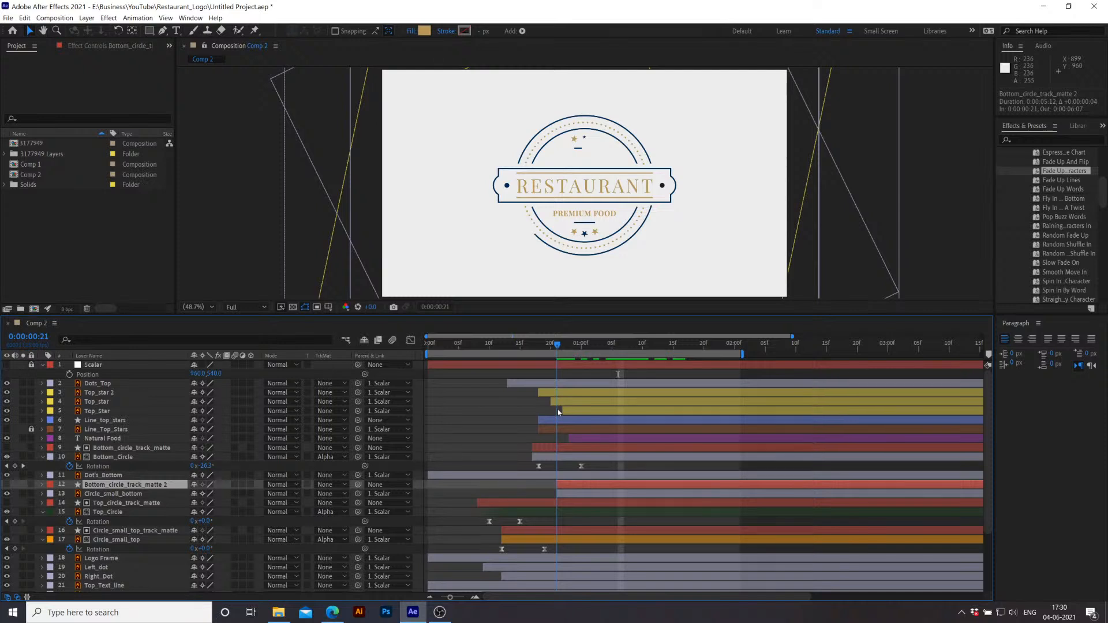
click(474, 496)
click(143, 486)
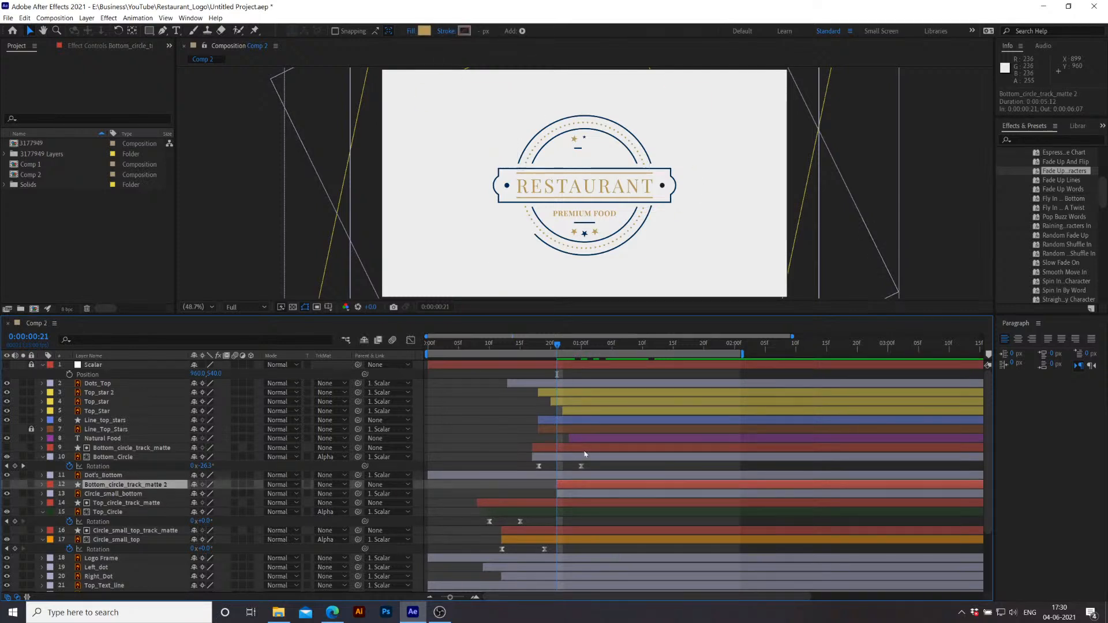
drag(567, 352, 630, 355)
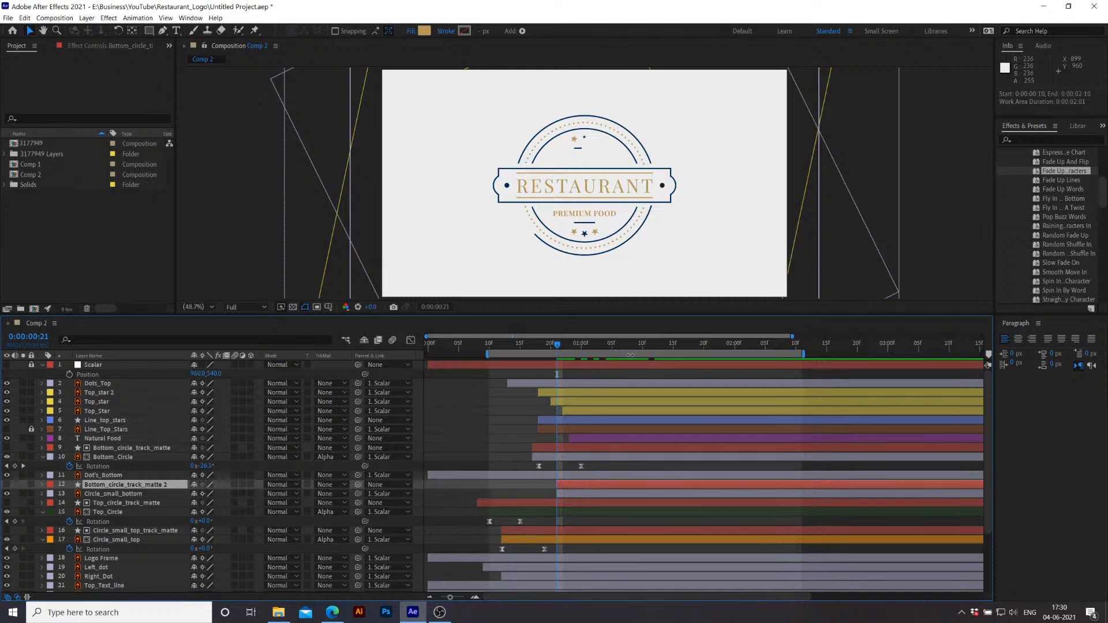
key(space)
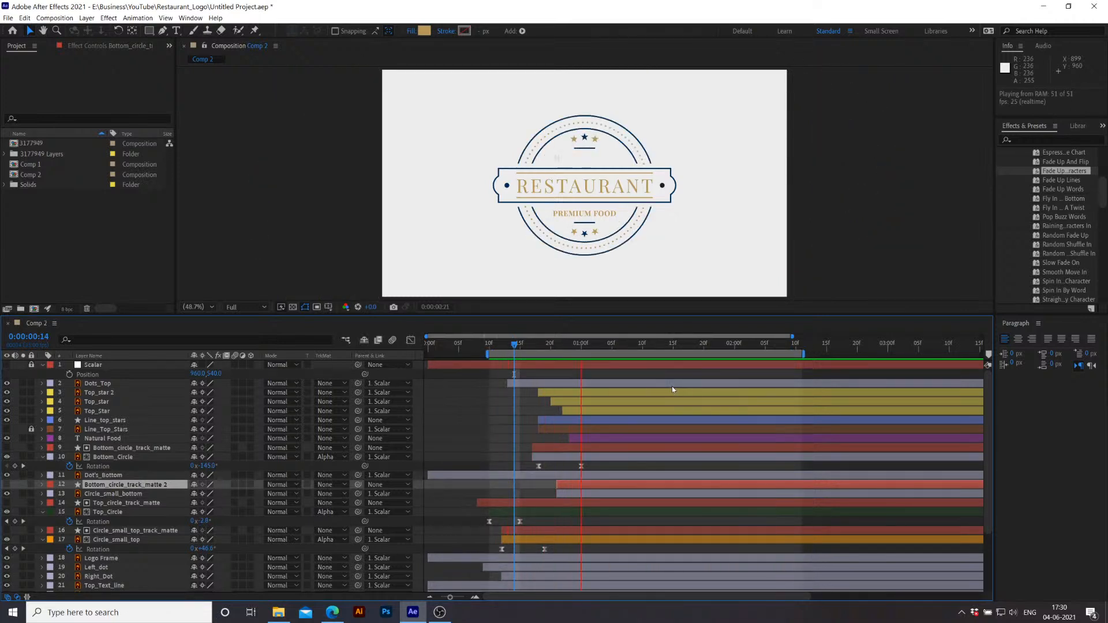
key(space)
Step: Set the current time to 0:00:00:21 with Circle_small_bottom selected, try pasting the clipboard there, and undo the paste
drag(661, 348, 552, 347)
click(572, 495)
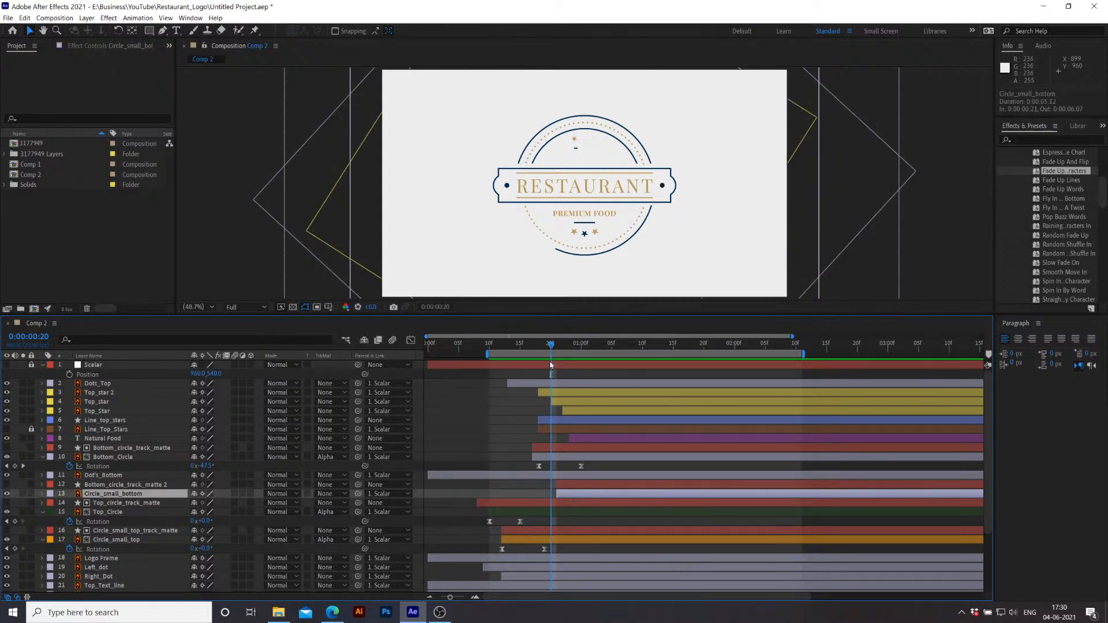
click(564, 346)
key(Page_Up)
key(Page_Up)
key(Page_Down)
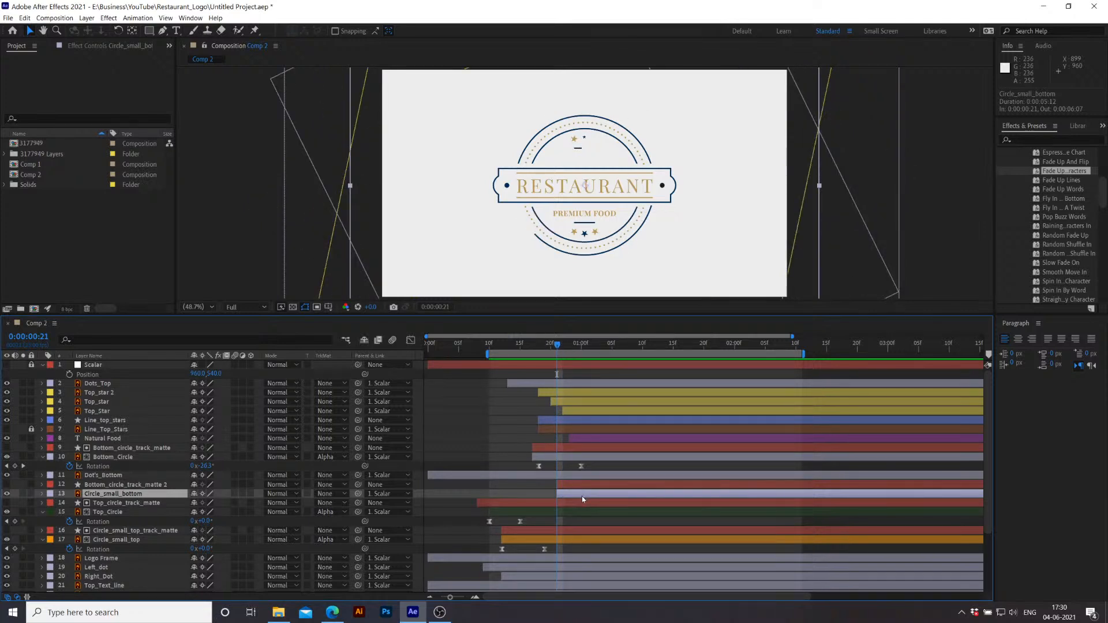
key(ctrl+v)
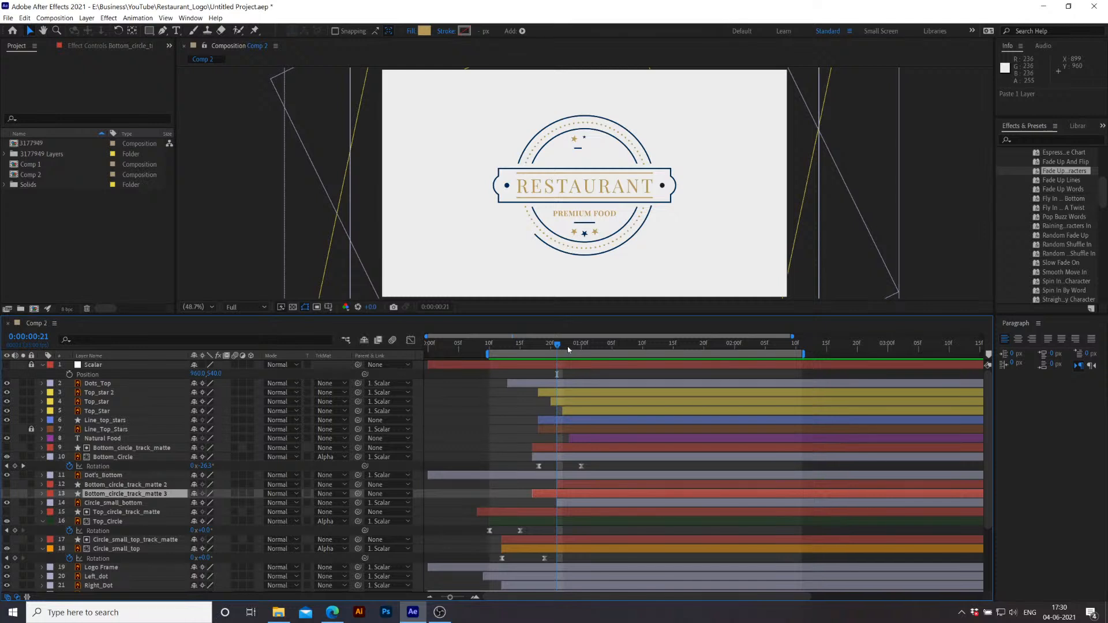
key(ctrl+z)
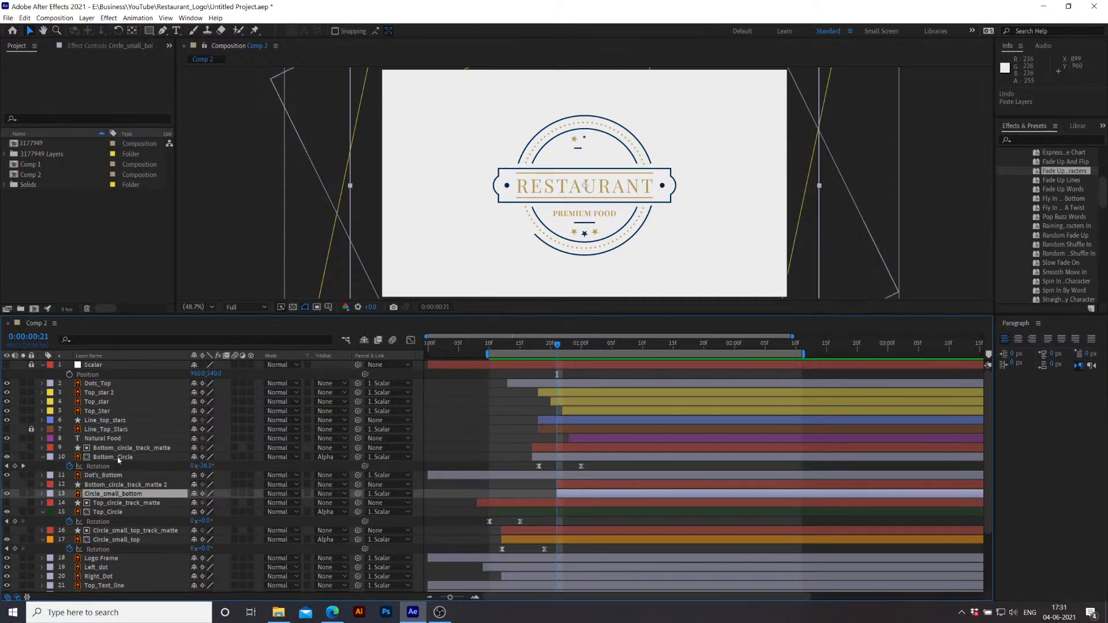
Step: Copy Bottom_Circle's two Rotation keyframes onto Circle_small_bottom at 0:00:00:21 and preview the motion
click(101, 467)
click(101, 467)
key(ctrl+c)
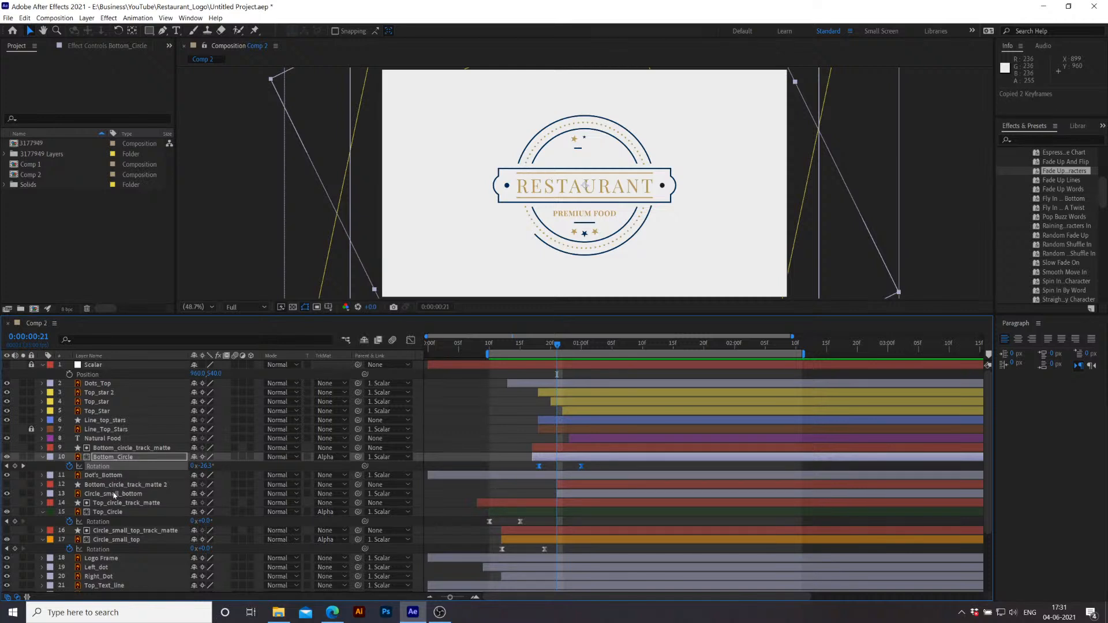
click(114, 495)
key(space)
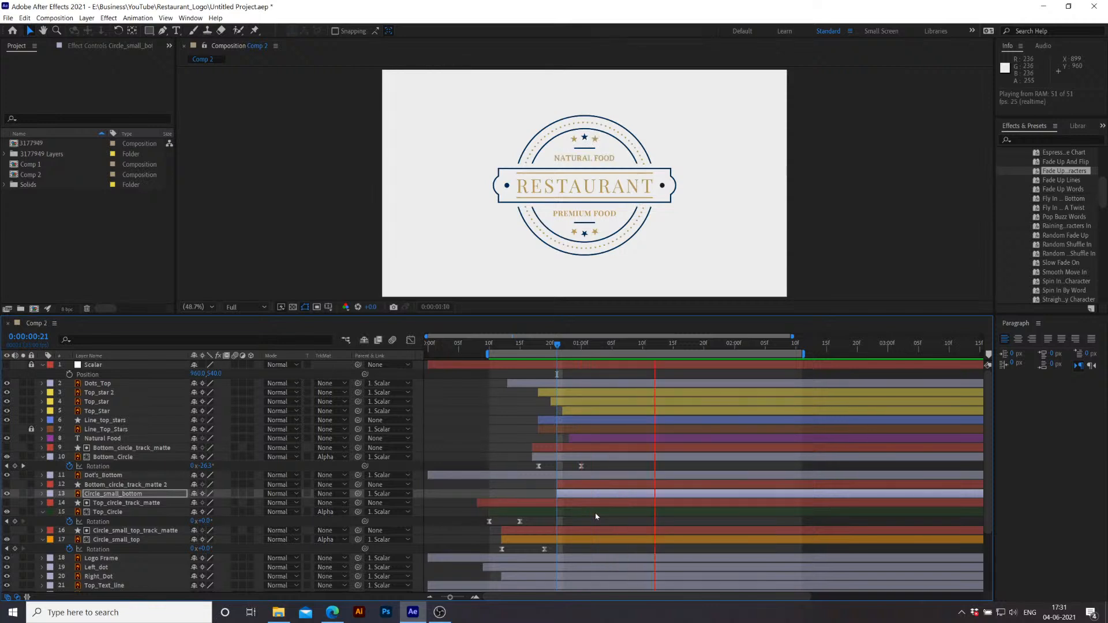
key(space)
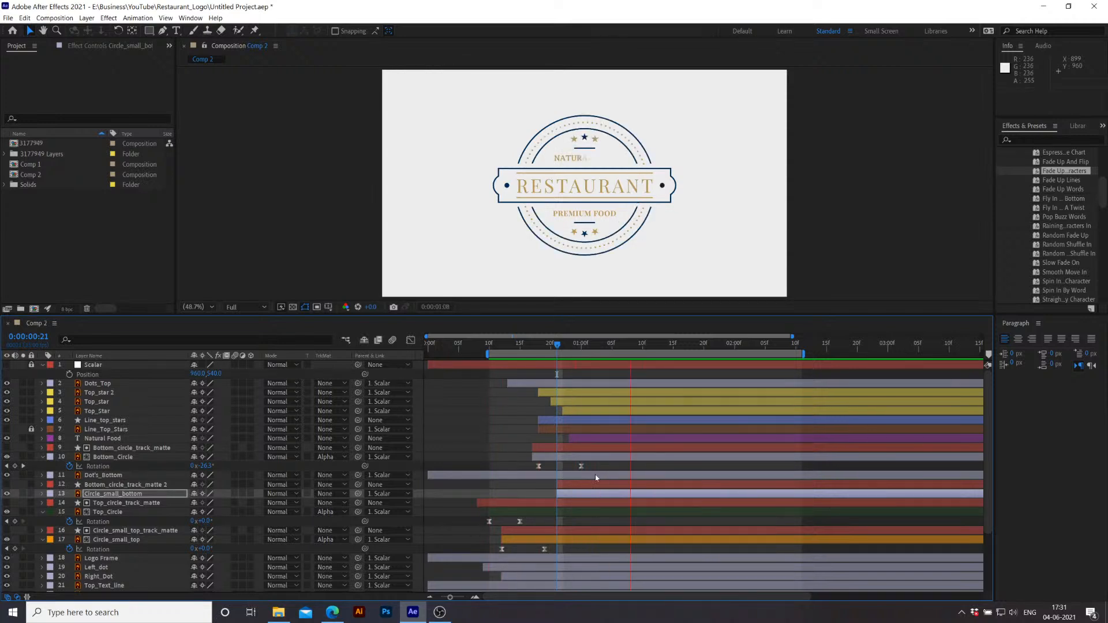
key(Page_Down)
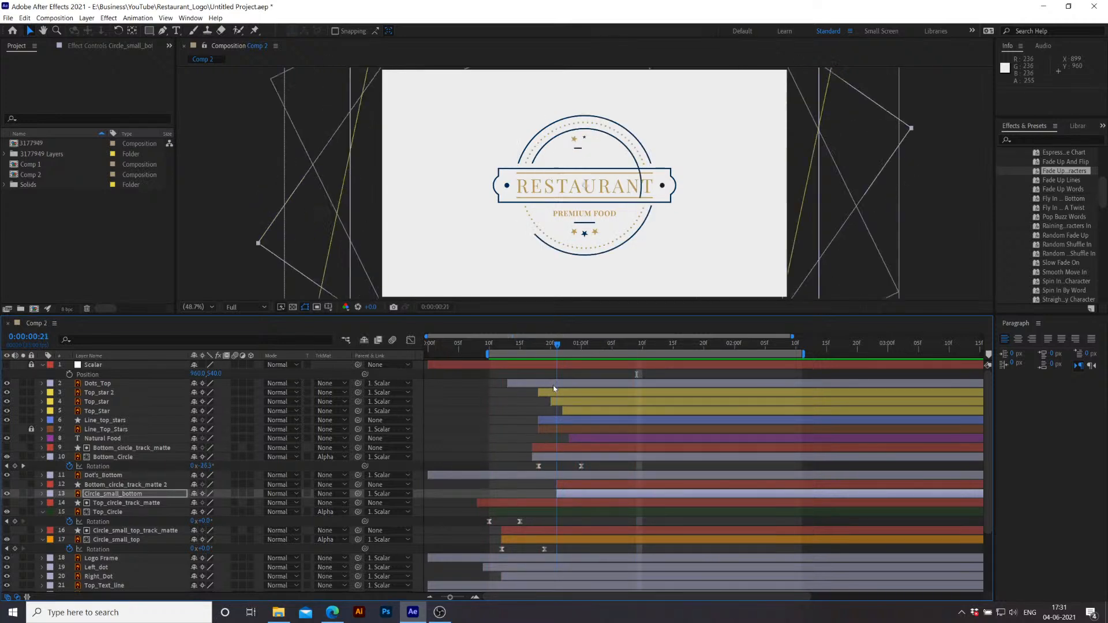
Step: Try lowering Bottom_circle_track_matte 2 to a Y position of 1326.7, undo the move, and delete that layer
click(583, 486)
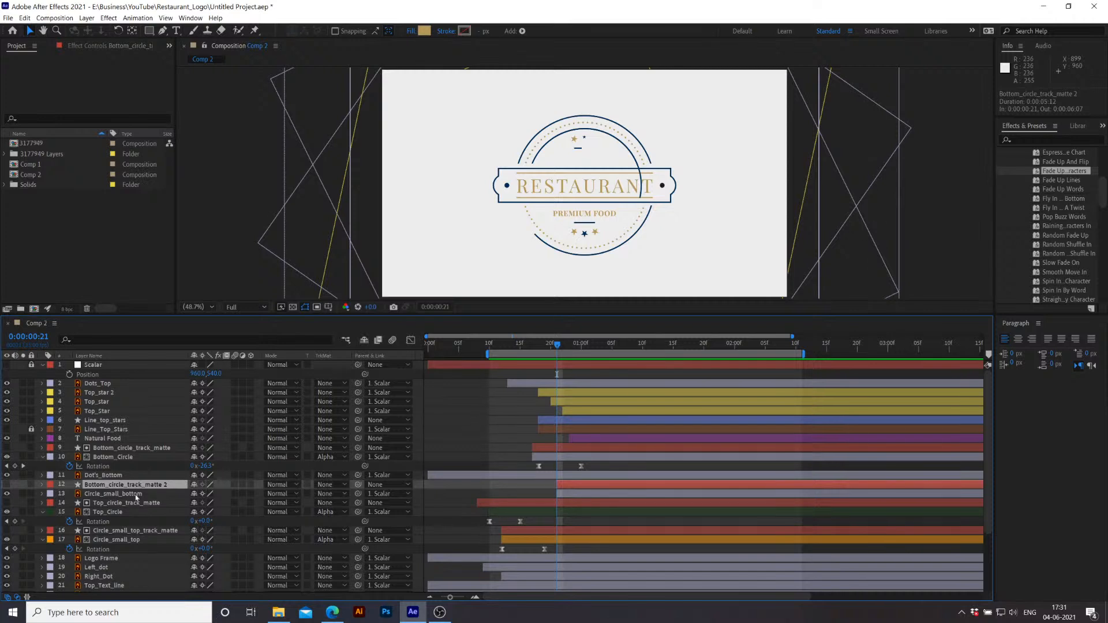
drag(581, 337, 597, 337)
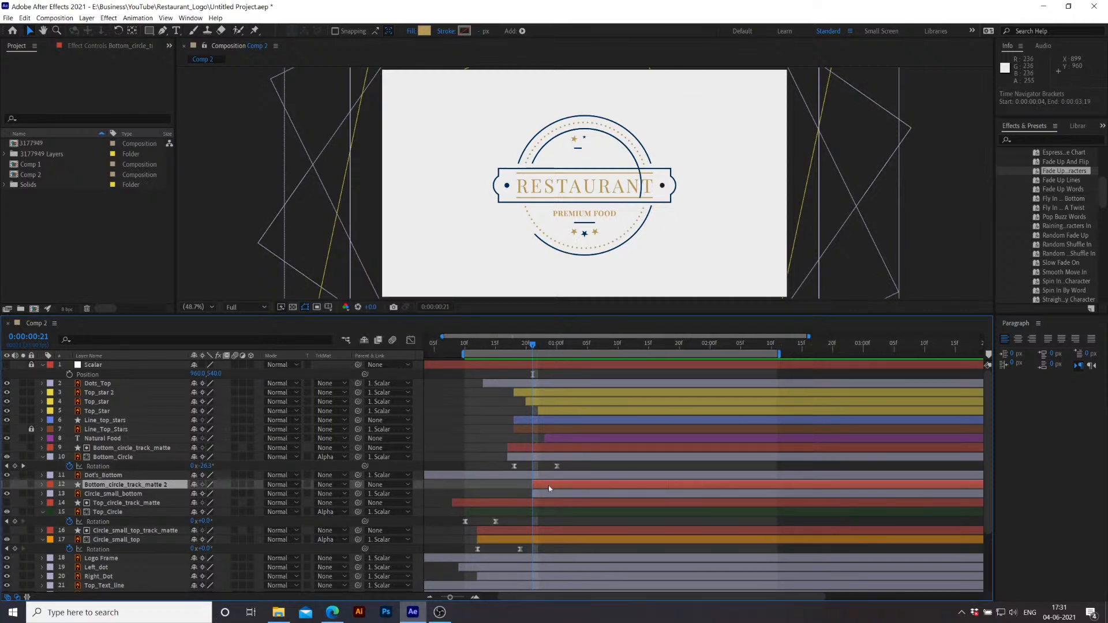
drag(546, 350, 532, 377)
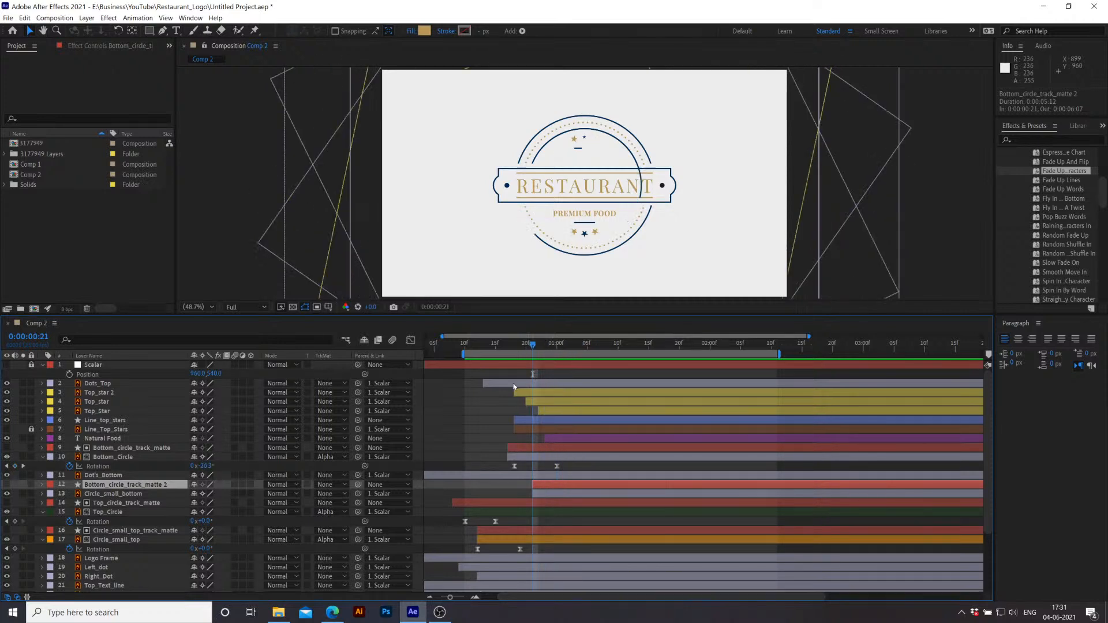
click(42, 484)
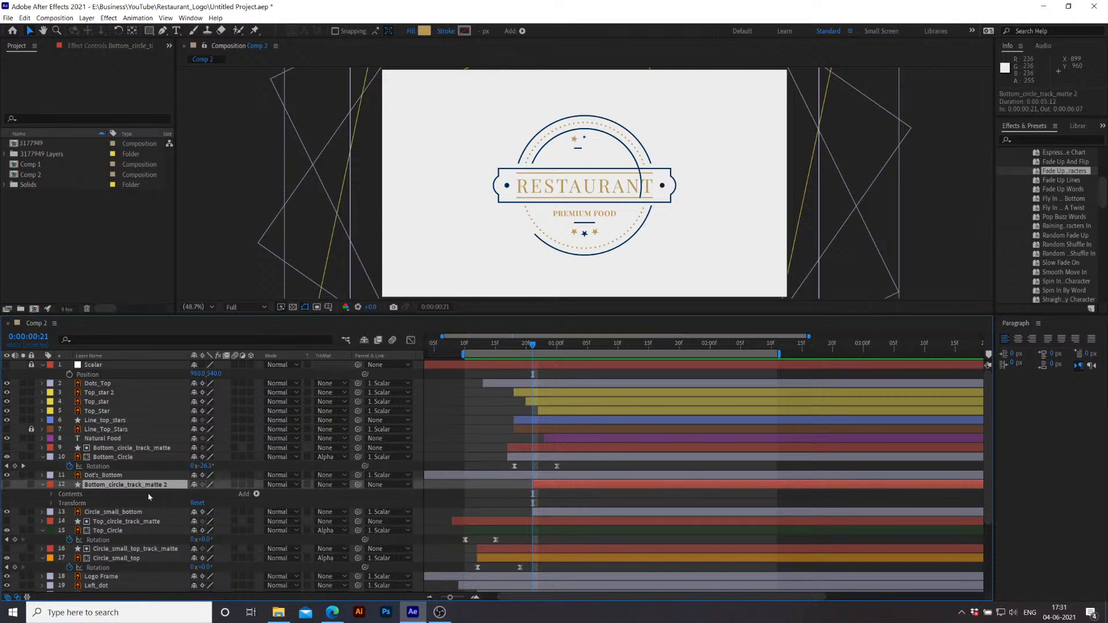
click(51, 504)
drag(218, 521, 345, 522)
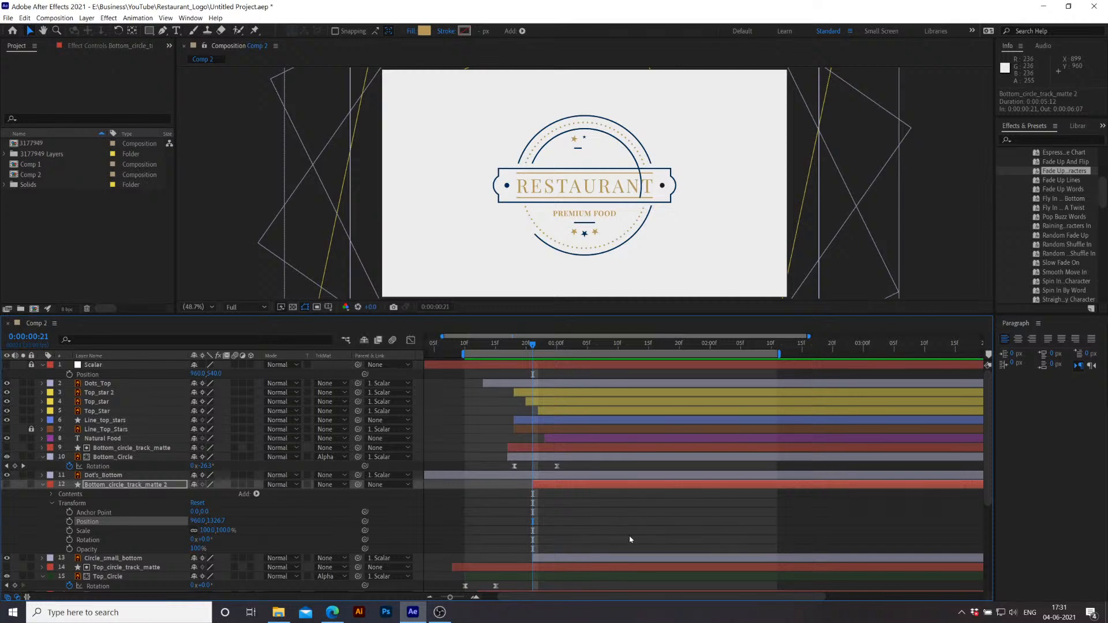
key(ctrl+z)
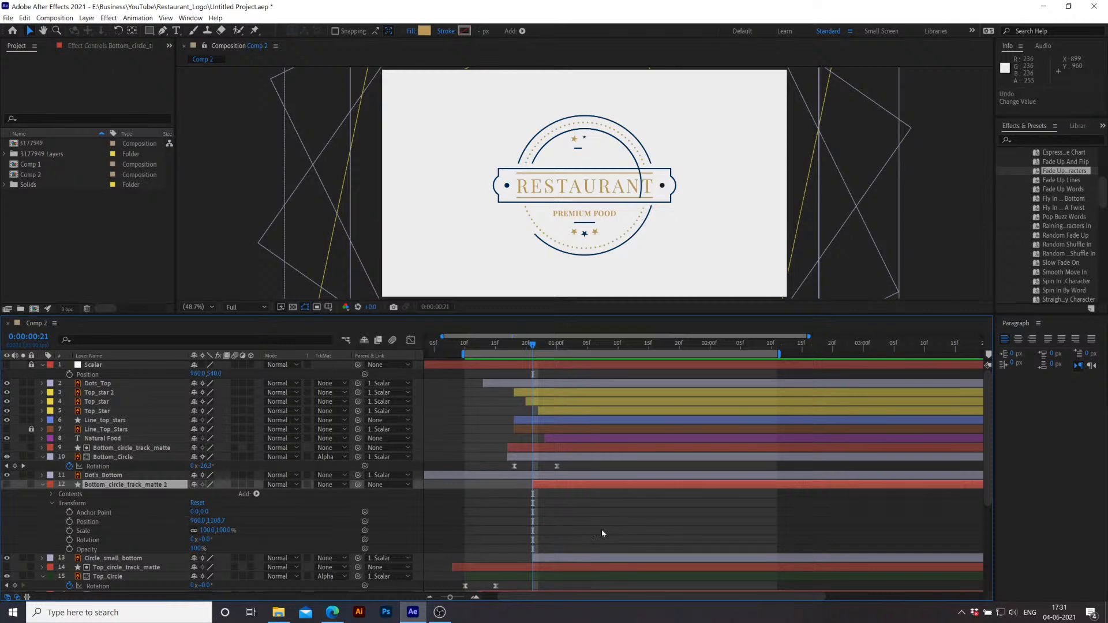
click(41, 484)
key(Delete)
Step: Copy Bottom_circle_track_matte, paste it directly above Circle_small_bottom, and start the duplicate at 0:00:00:21
click(125, 495)
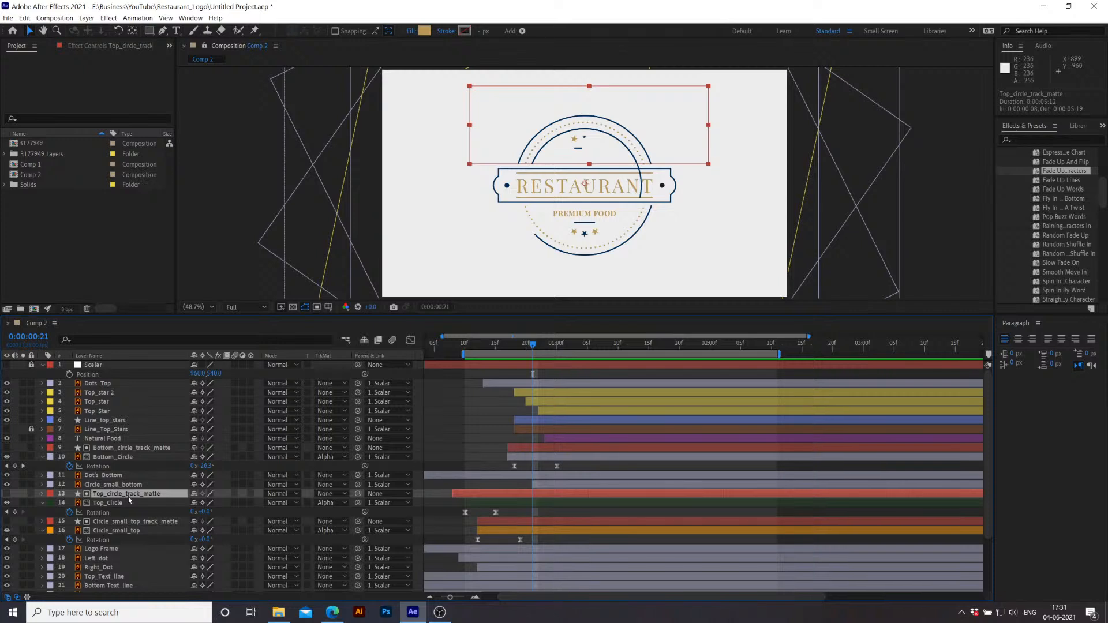
click(132, 448)
click(111, 476)
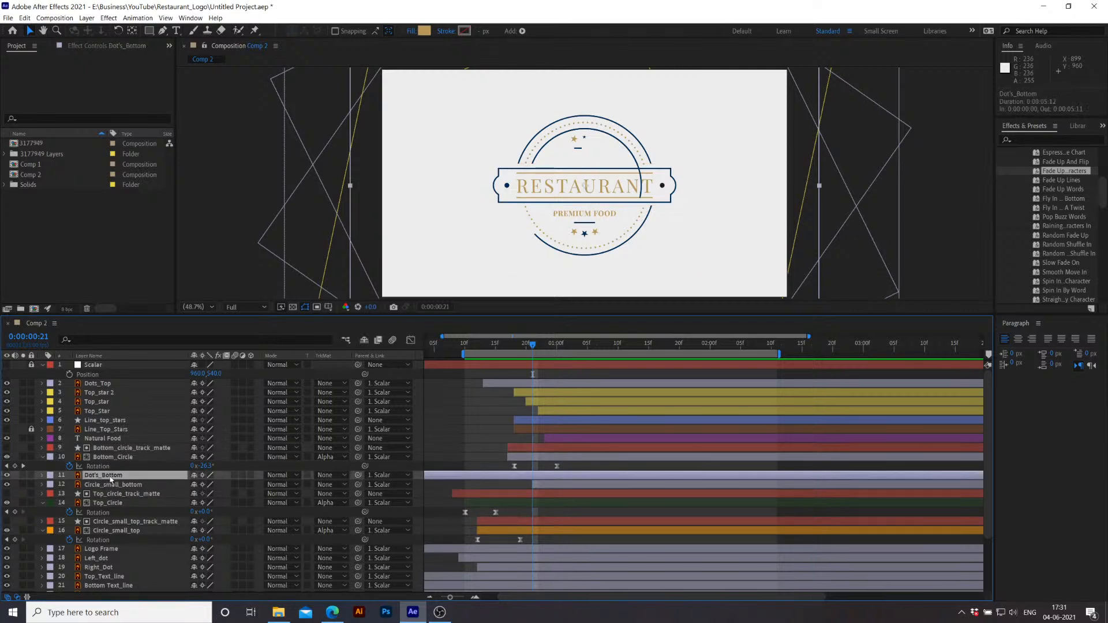
click(127, 484)
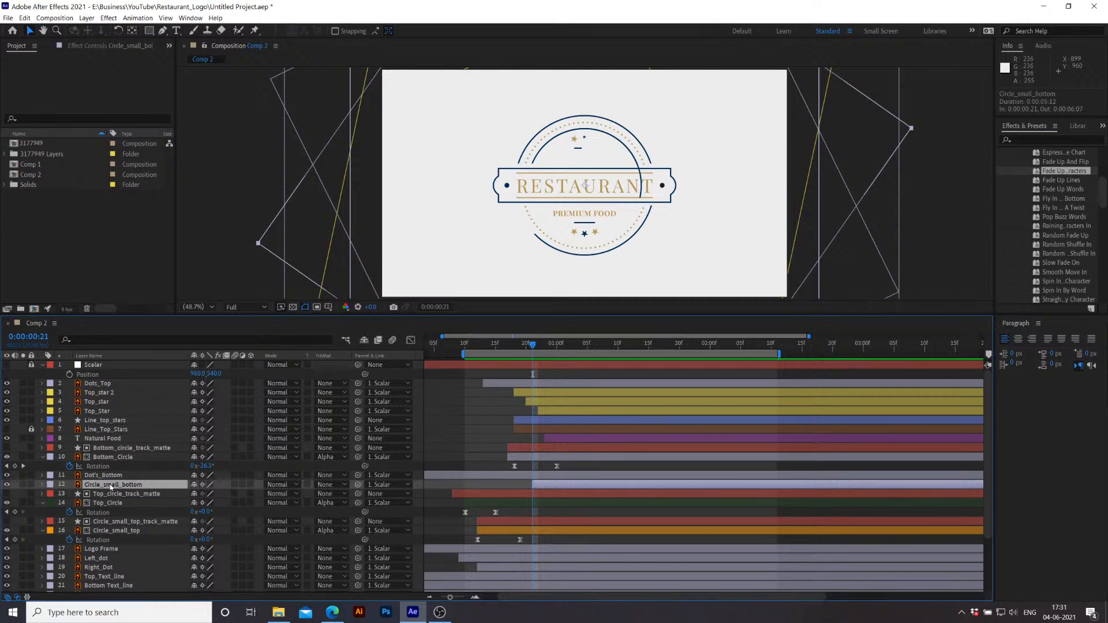
key(ctrl+v)
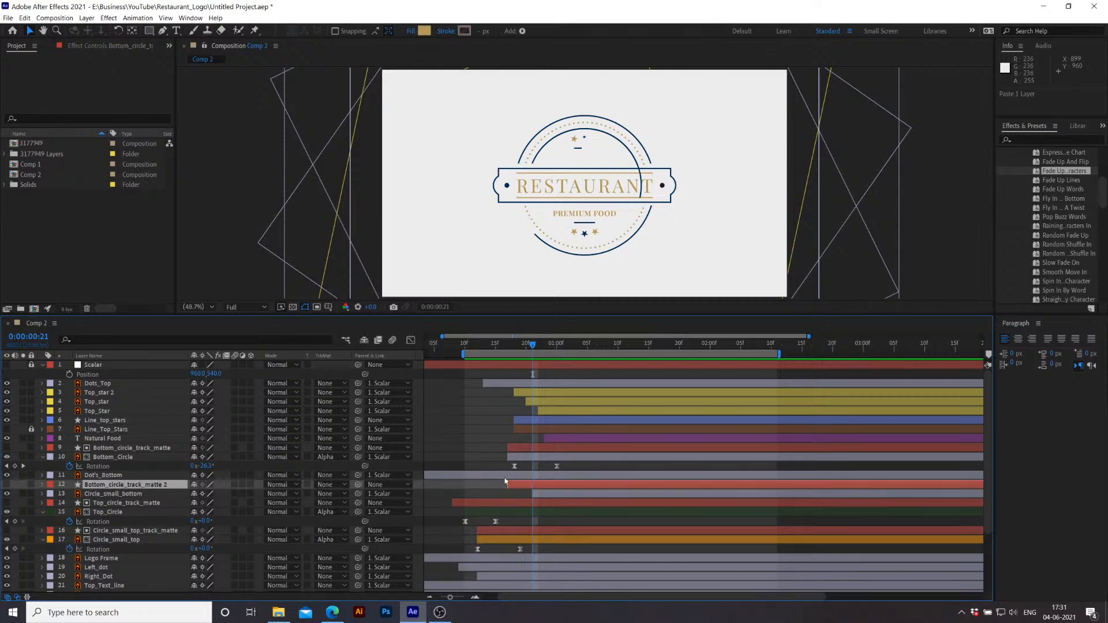
click(492, 479)
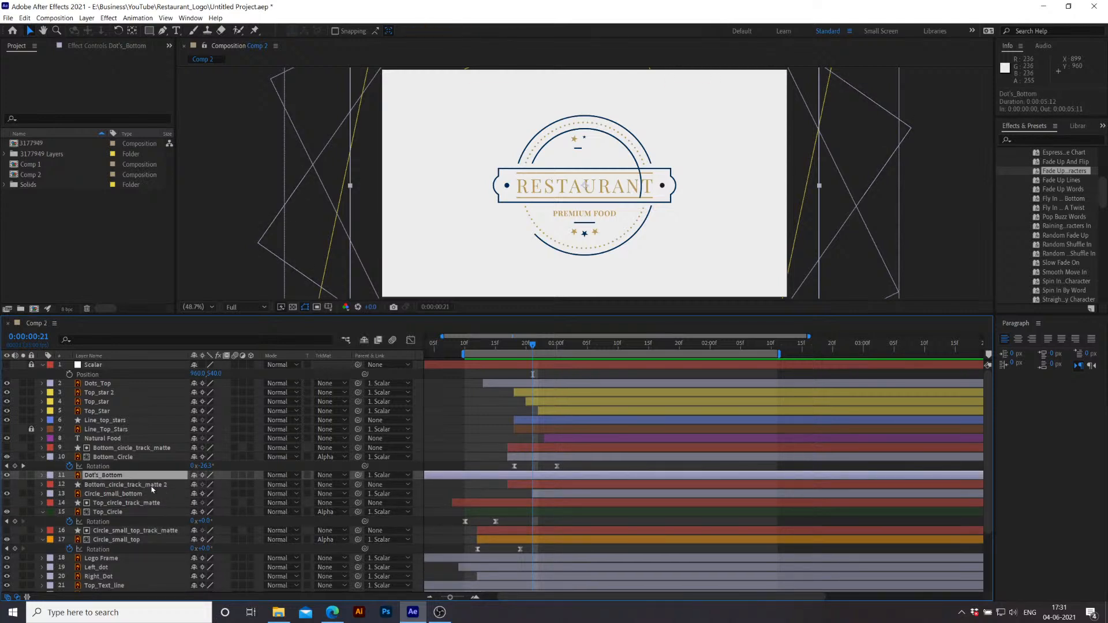
click(576, 486)
drag(558, 487, 581, 486)
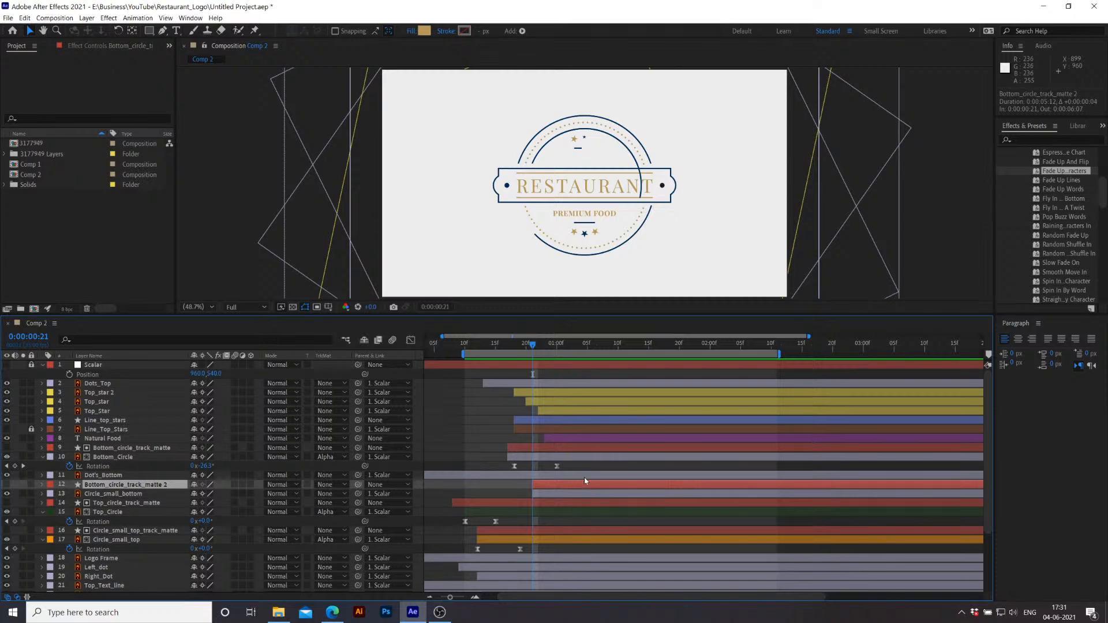
Step: Set Circle_small_bottom's track matte to Alpha Matte "Bottom_circle_track_matte 2" and preview the reveal
click(148, 496)
click(327, 494)
click(358, 519)
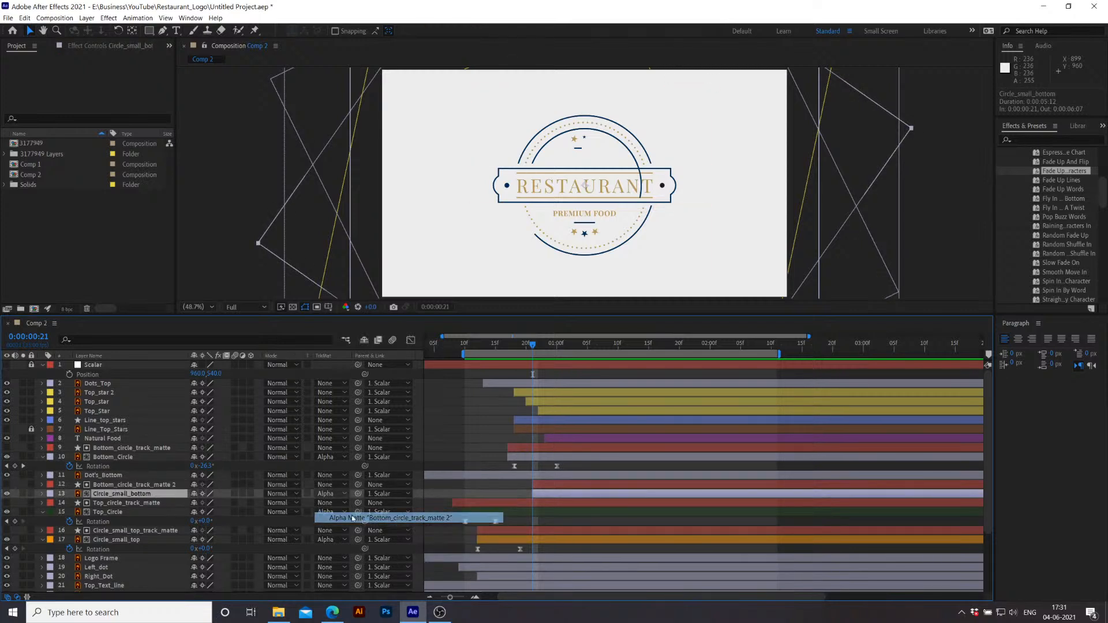
key(space)
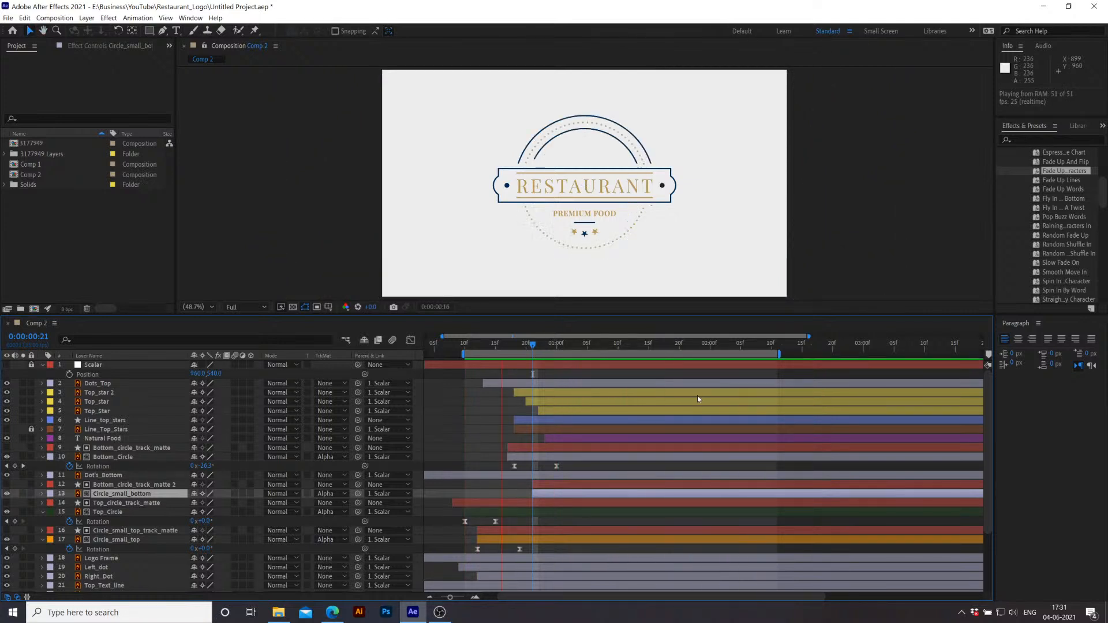
click(648, 344)
Step: Set Circle_small_bottom's first Rotation keyframe at 0:00:00:21 to 143° and preview the reveal
drag(642, 351, 531, 377)
click(555, 486)
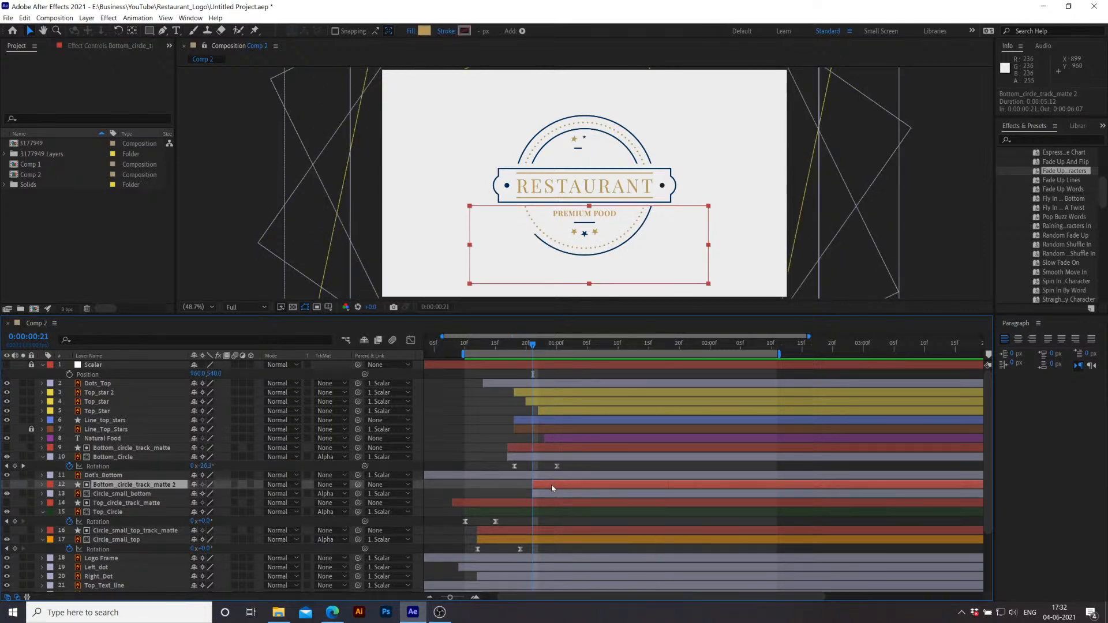
click(549, 490)
key(r)
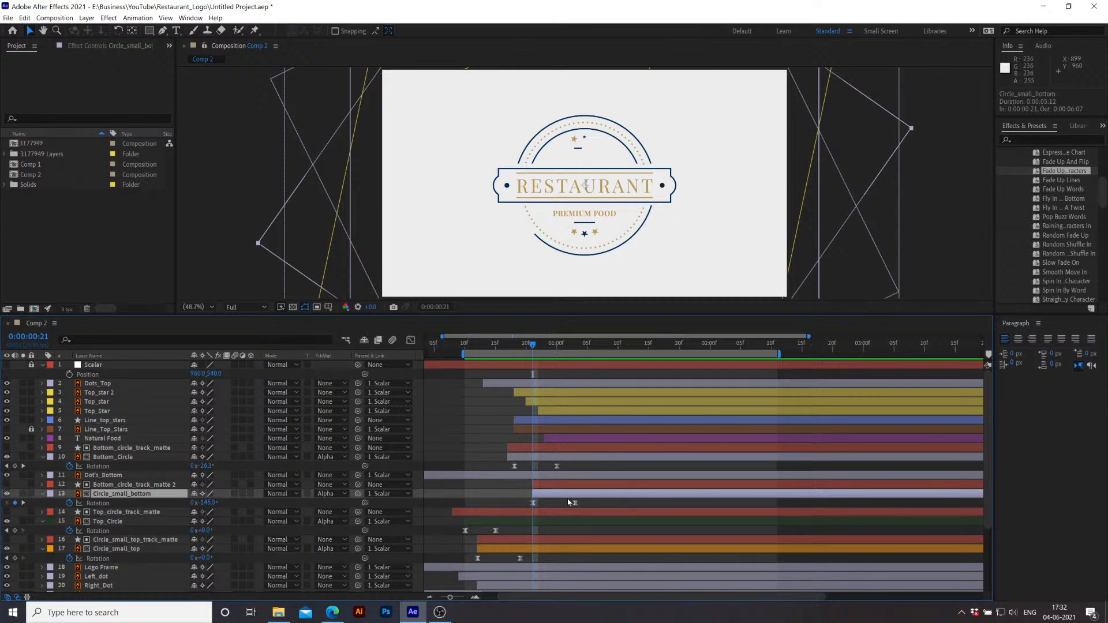
click(534, 504)
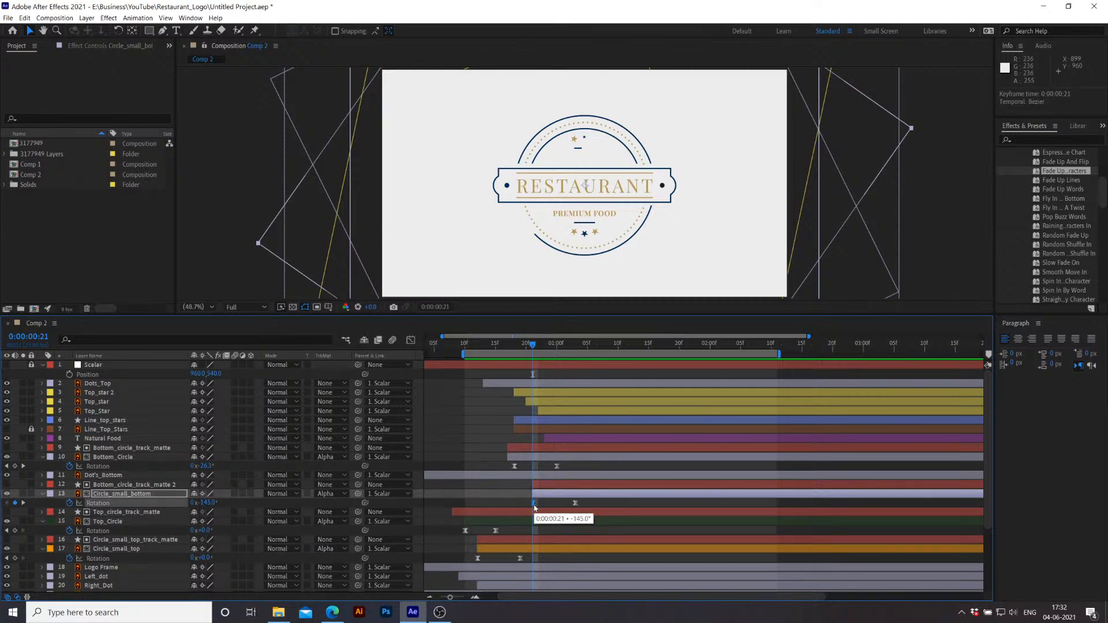
drag(206, 503, 364, 503)
key(space)
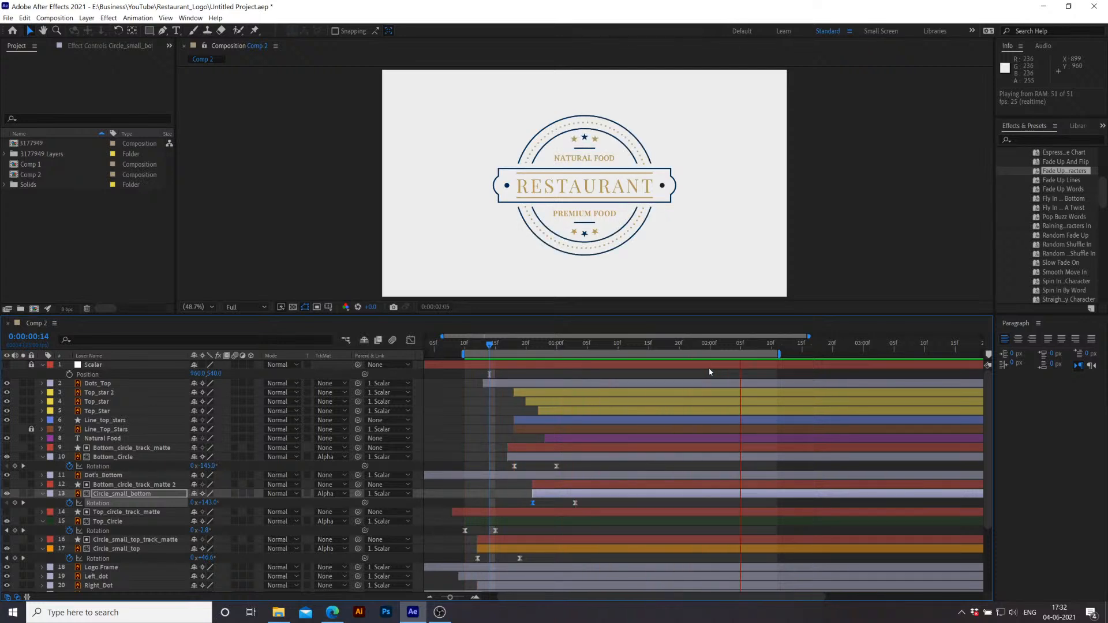
key(space)
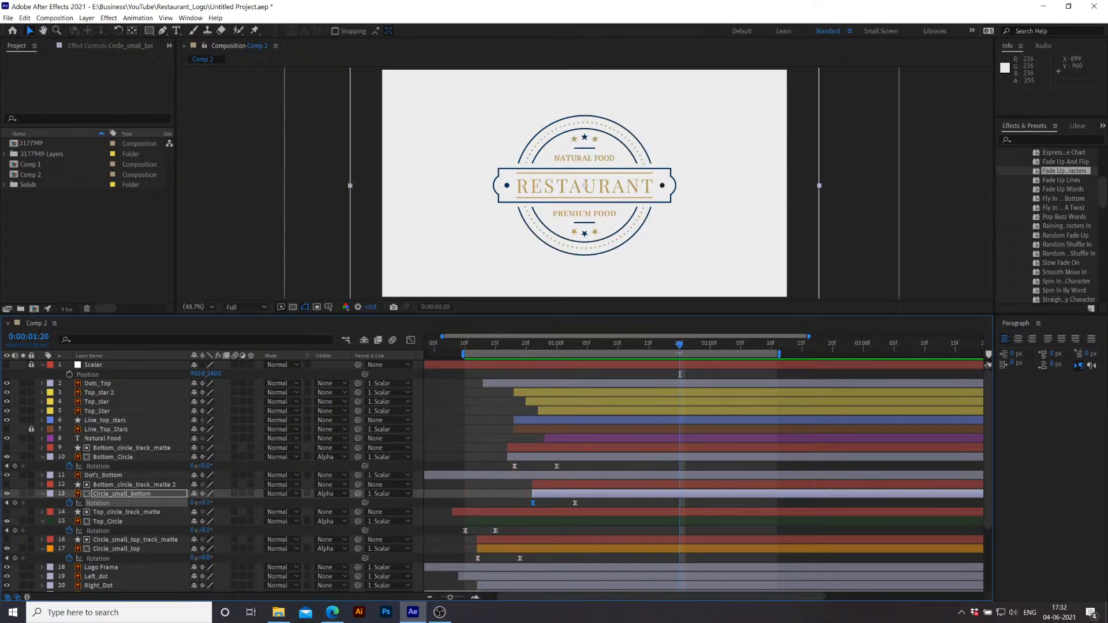
Step: Move Circle_small_bottom's ending Rotation keyframe to 0:00:01:02 and preview the timing
drag(661, 351, 508, 386)
key(space)
key(space)
drag(639, 347, 576, 389)
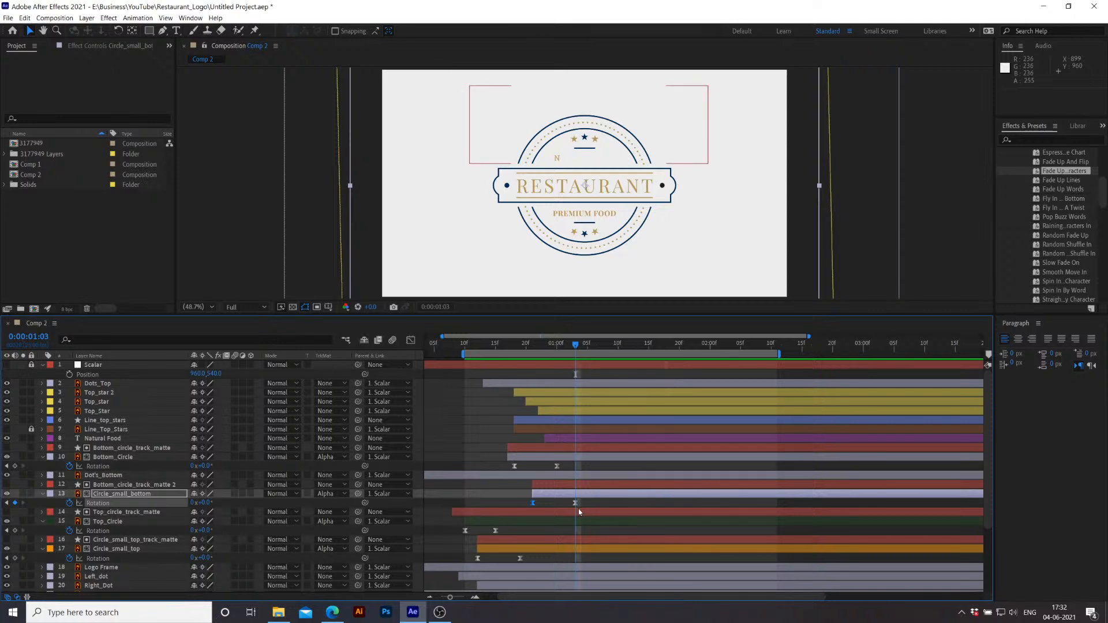
drag(576, 504, 570, 507)
key(space)
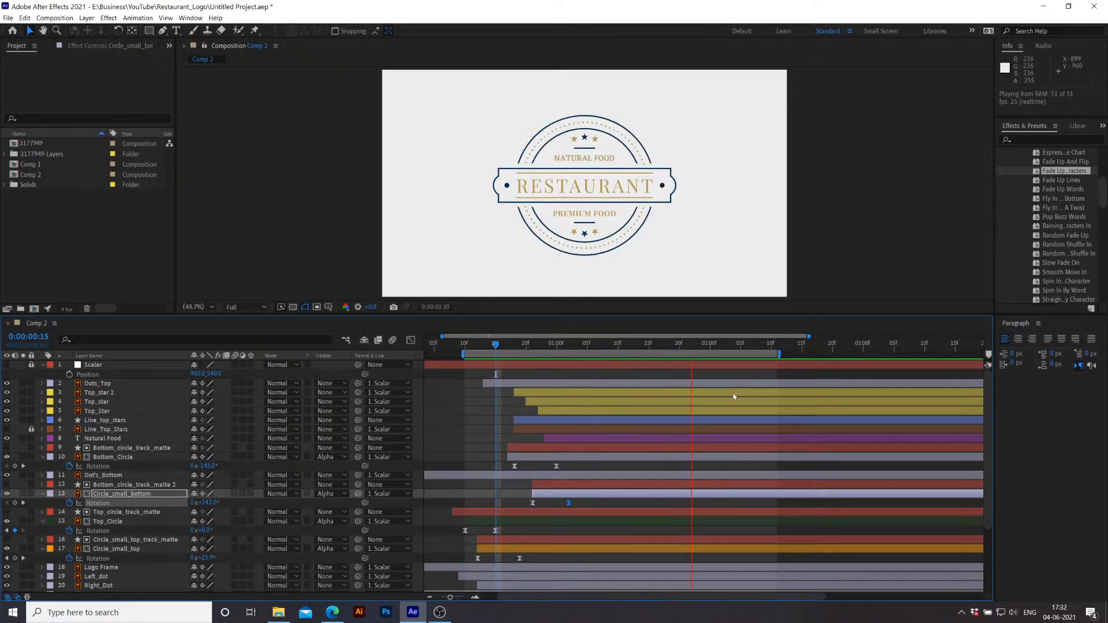
key(space)
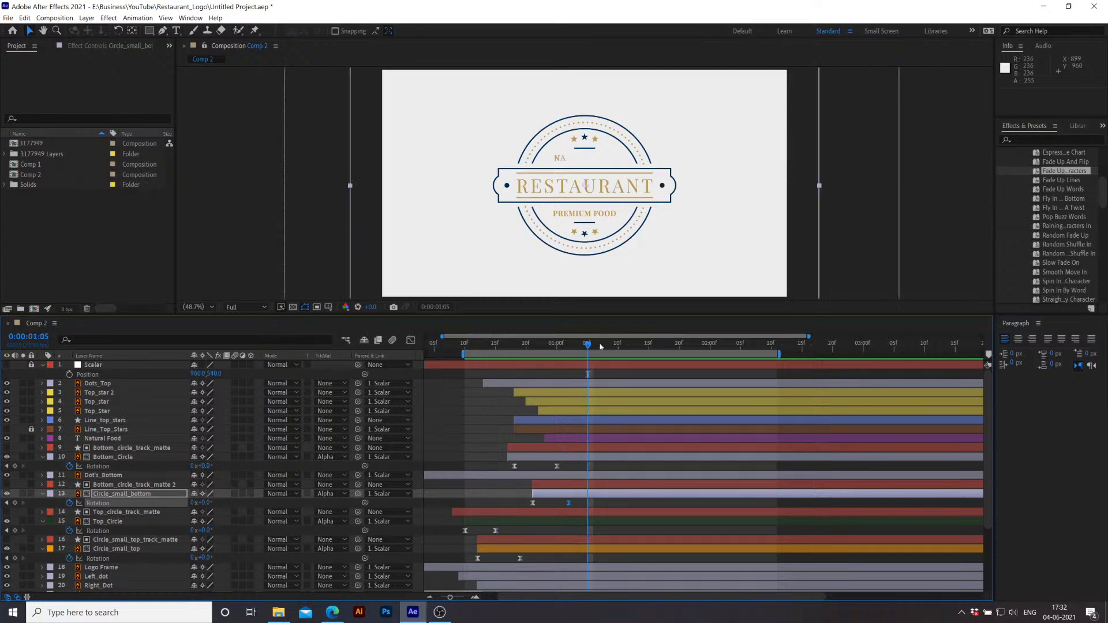
drag(584, 349, 576, 349)
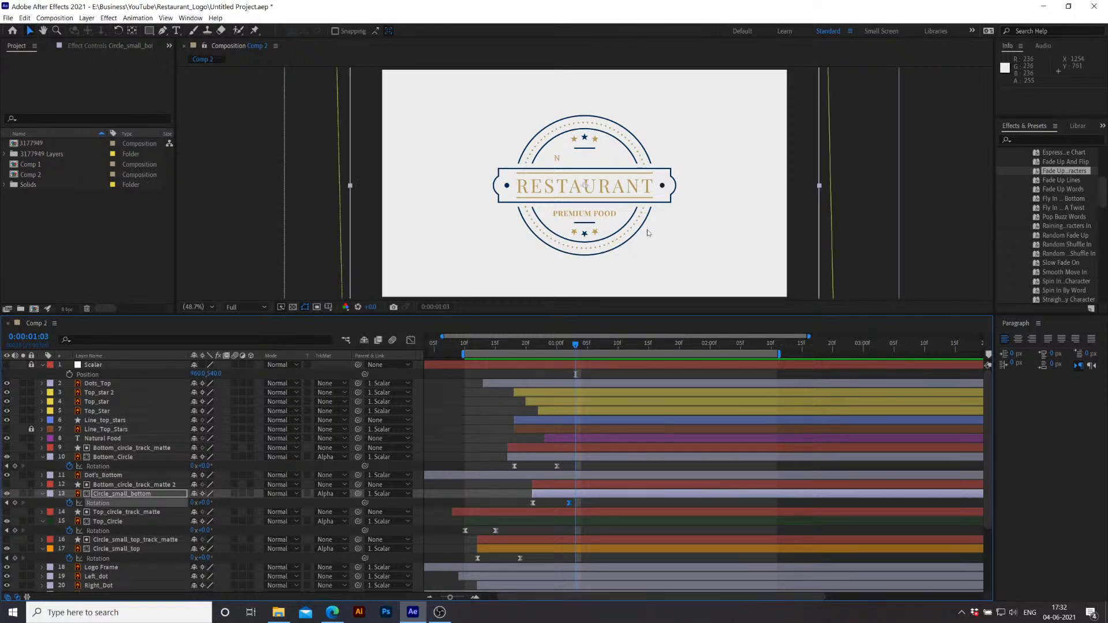
Step: Rename the layer Bottom_circle_track_matte 2 as Circle_small_bottom_track_matte
click(122, 486)
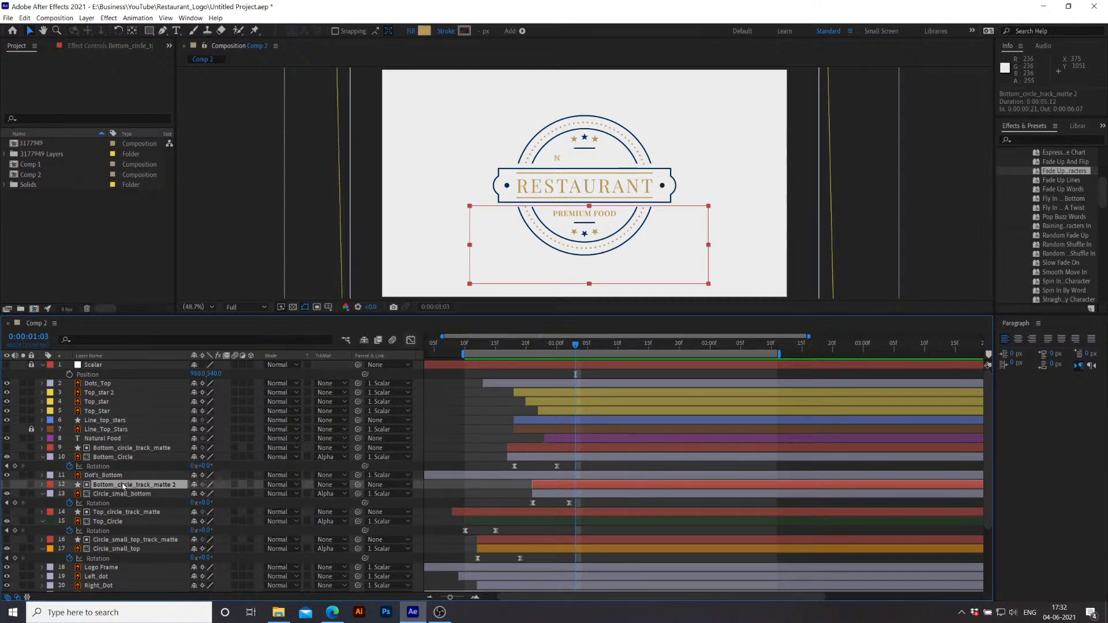
key(Return)
text(Circle_s)
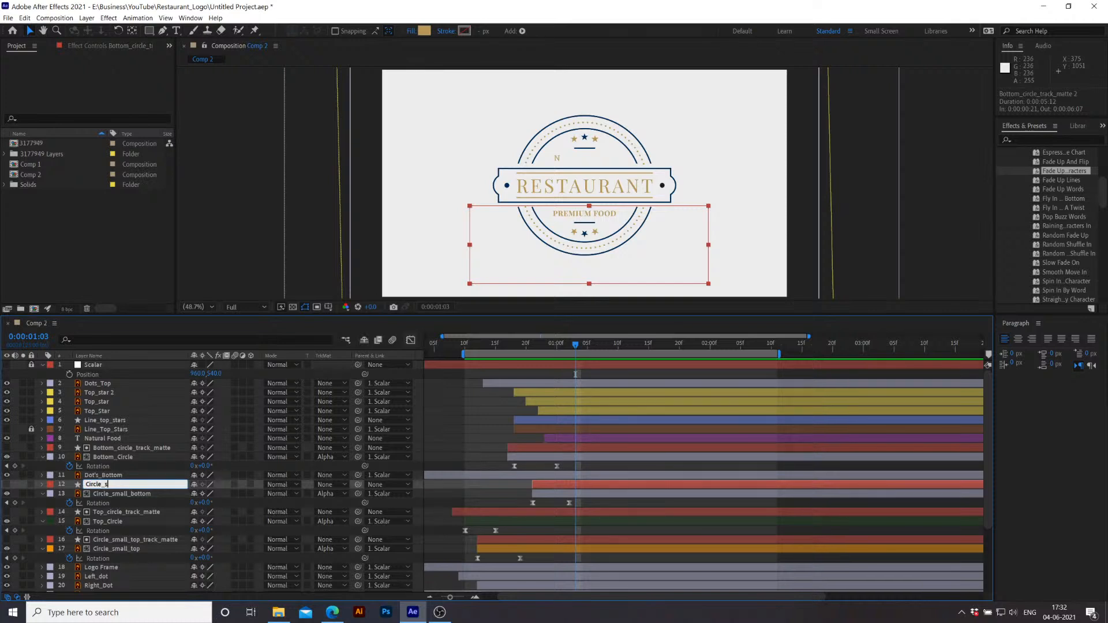
text(mall_bottom_track_matte)
key(Return)
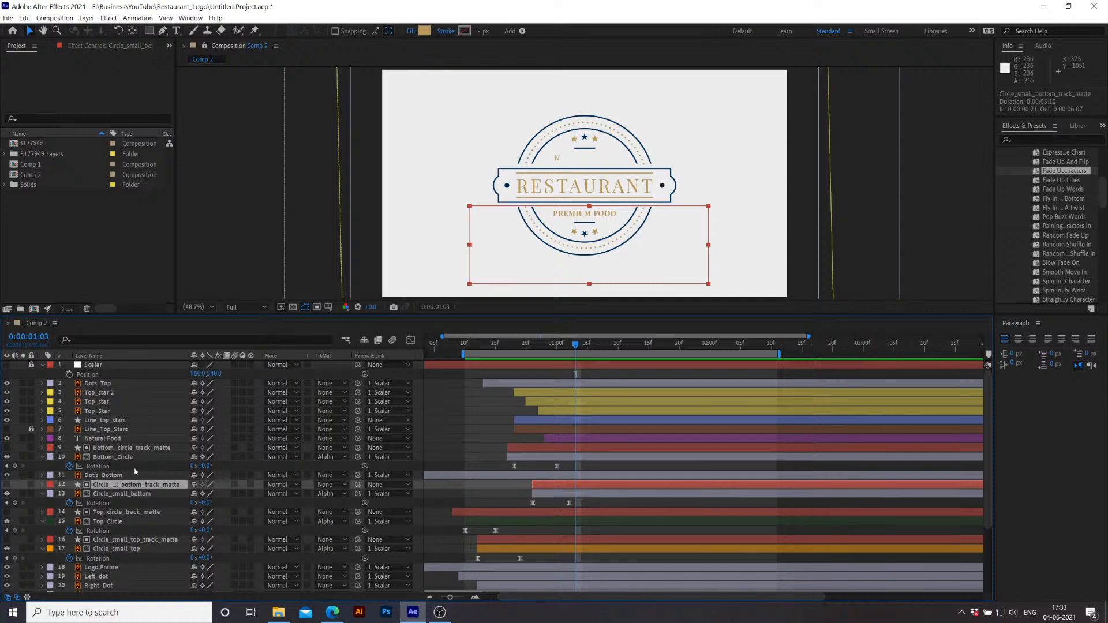
Step: Start the Dot's_Bottom layer at 0:00:00:19 and copy Dots_Top's animated mask onto it
click(597, 475)
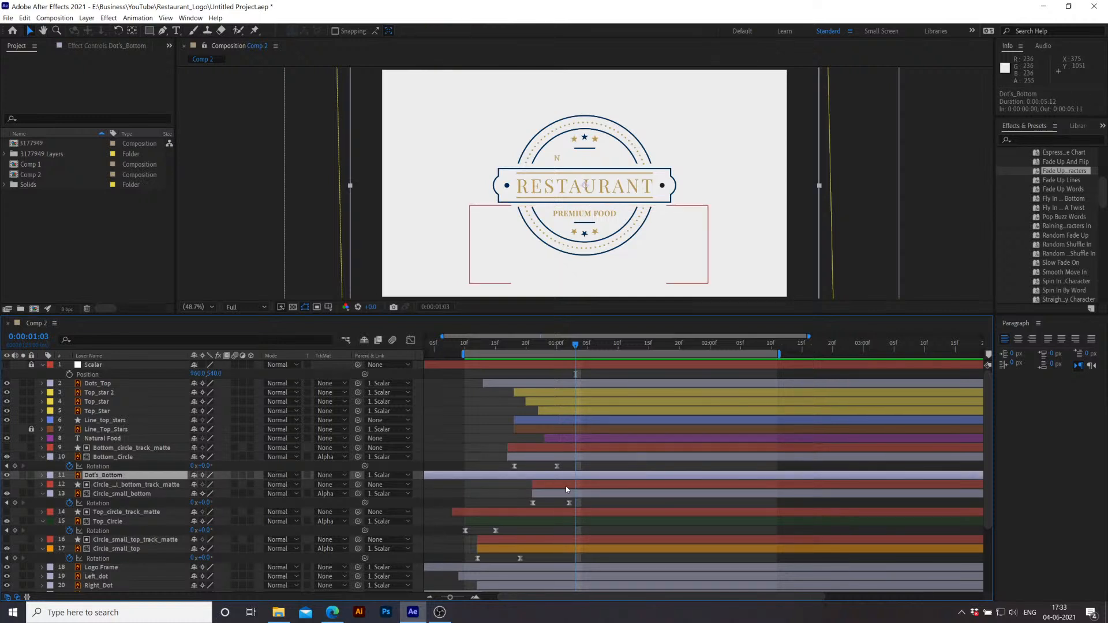
drag(553, 476, 670, 481)
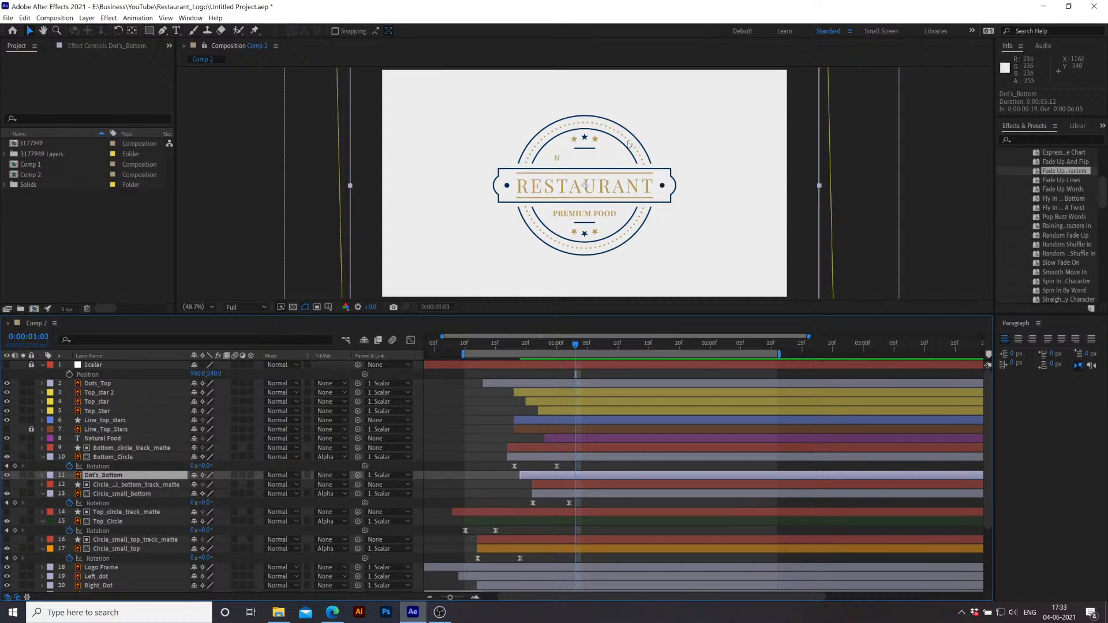
click(104, 384)
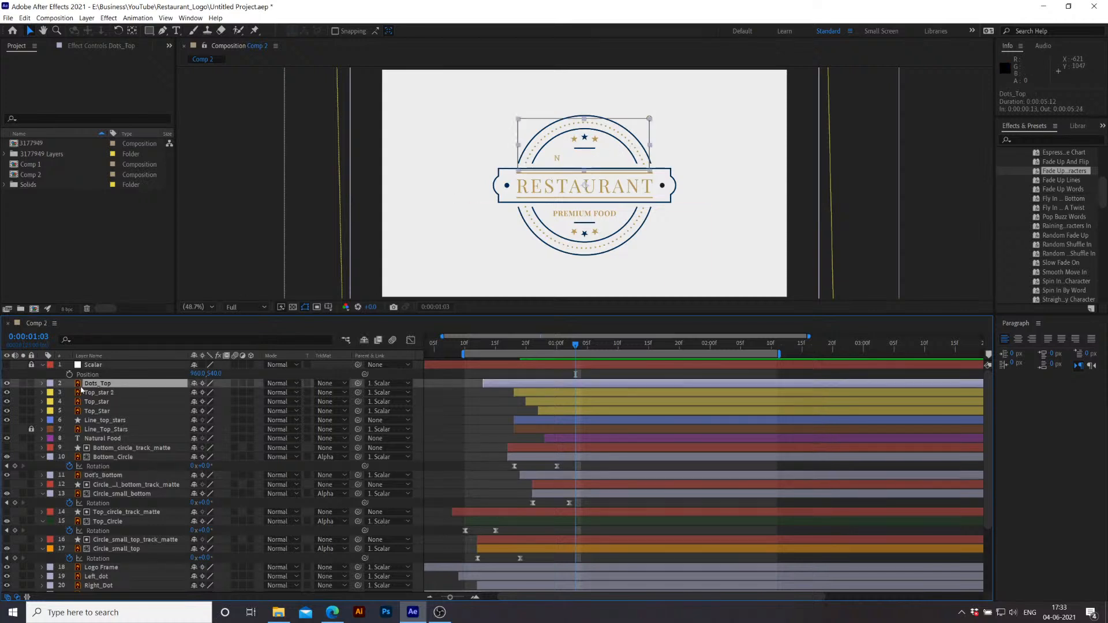
click(42, 383)
click(85, 395)
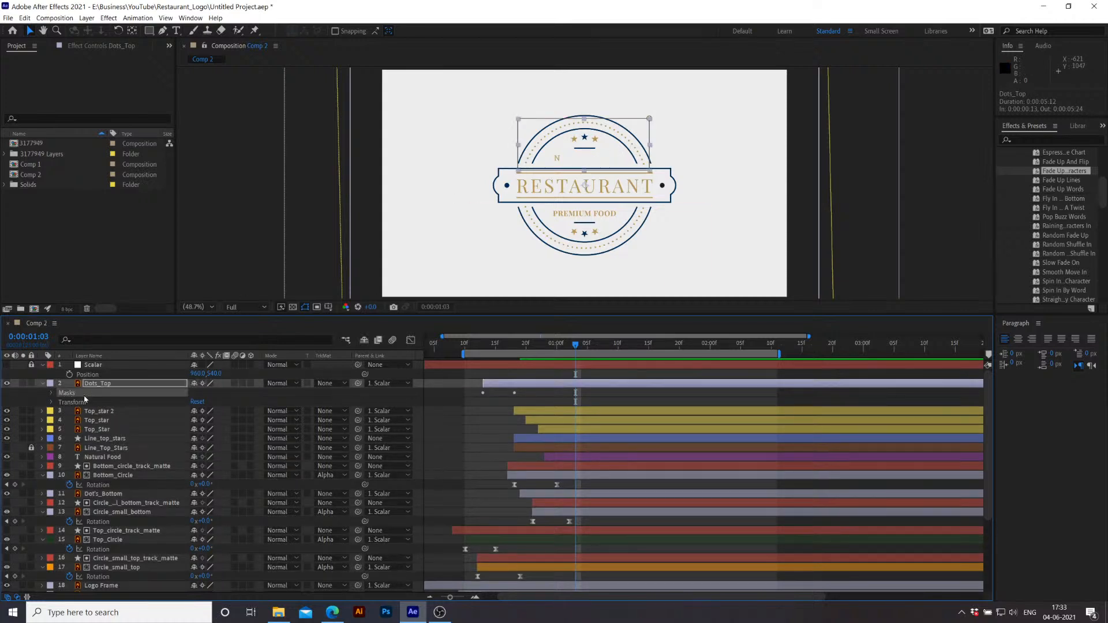
click(43, 384)
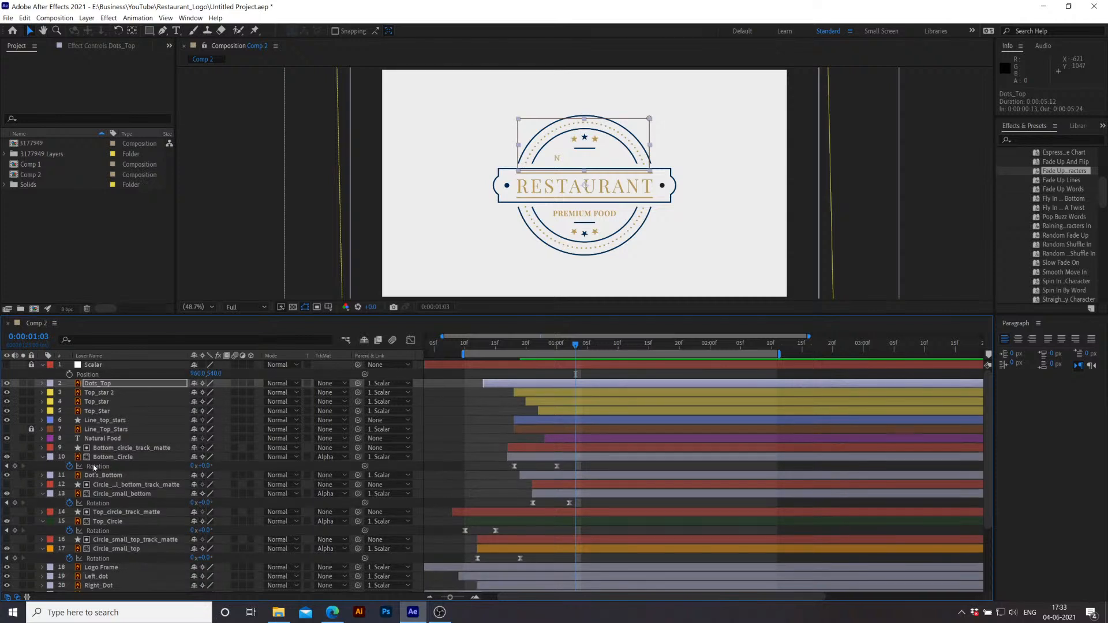
click(104, 476)
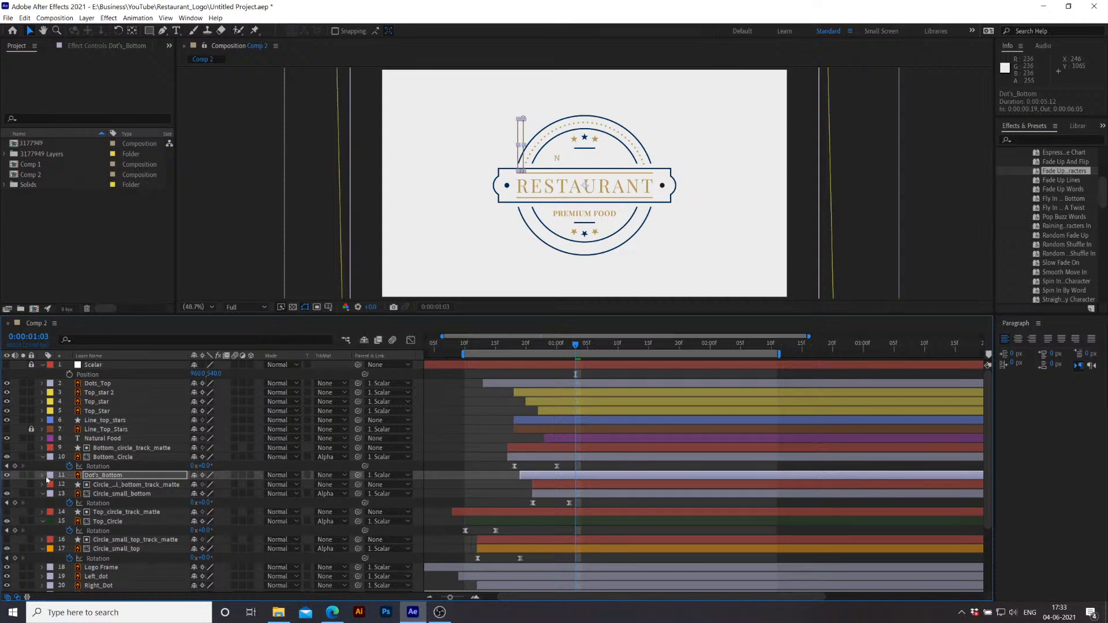
Step: Reveal Dot's_Bottom's Mask Path keyframes and shift both earlier so the first one sits at 0:00:00:19
click(41, 476)
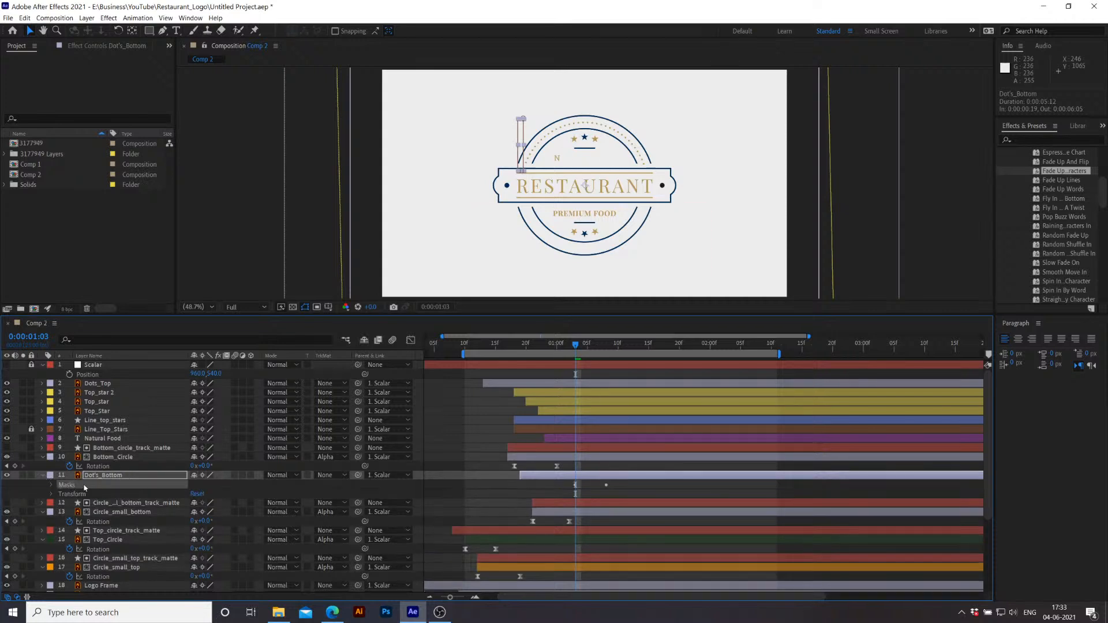
click(52, 485)
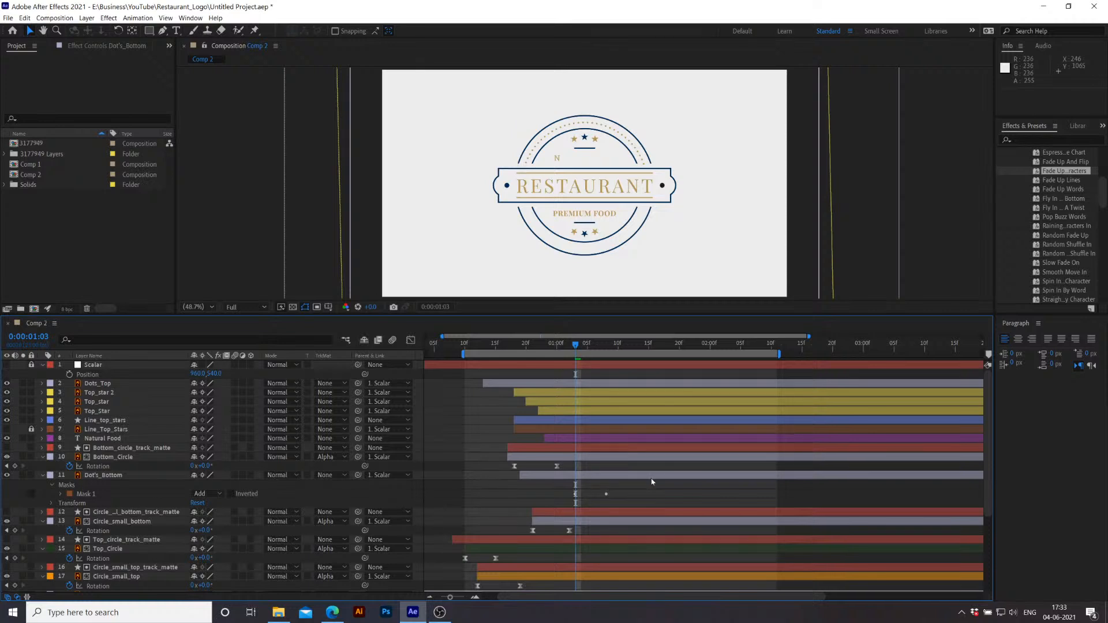
click(582, 478)
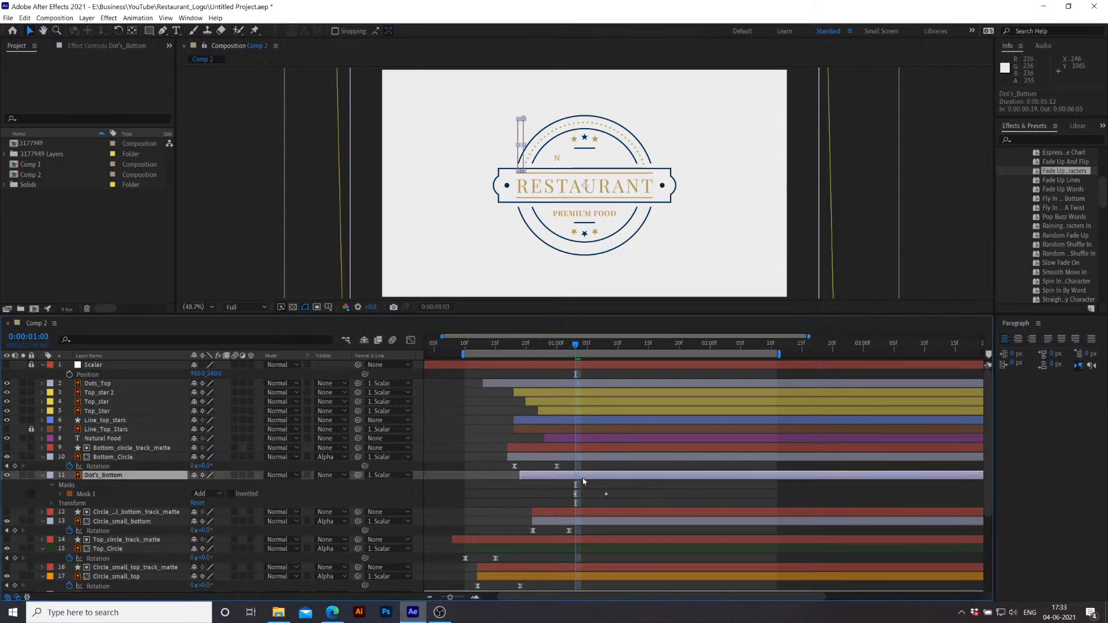
key(u)
click(567, 498)
drag(610, 494, 522, 504)
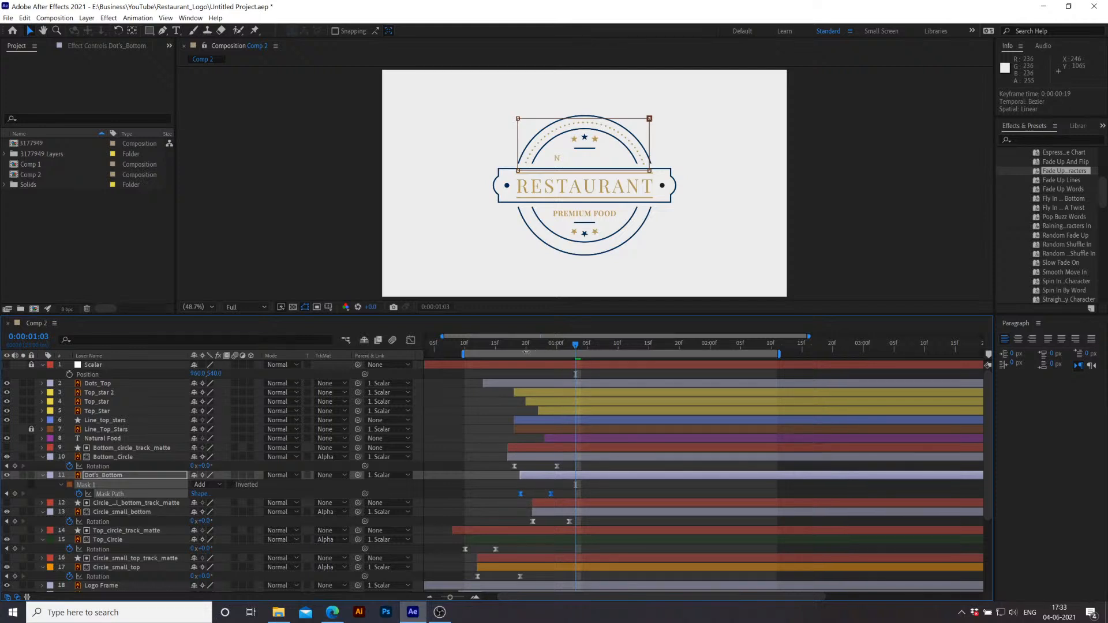
Step: At 0:00:00:19, move Dot's_Bottom's narrow Mask 1 straight down beside the left edge of the logo's lower half and preview
drag(571, 344, 520, 345)
click(593, 492)
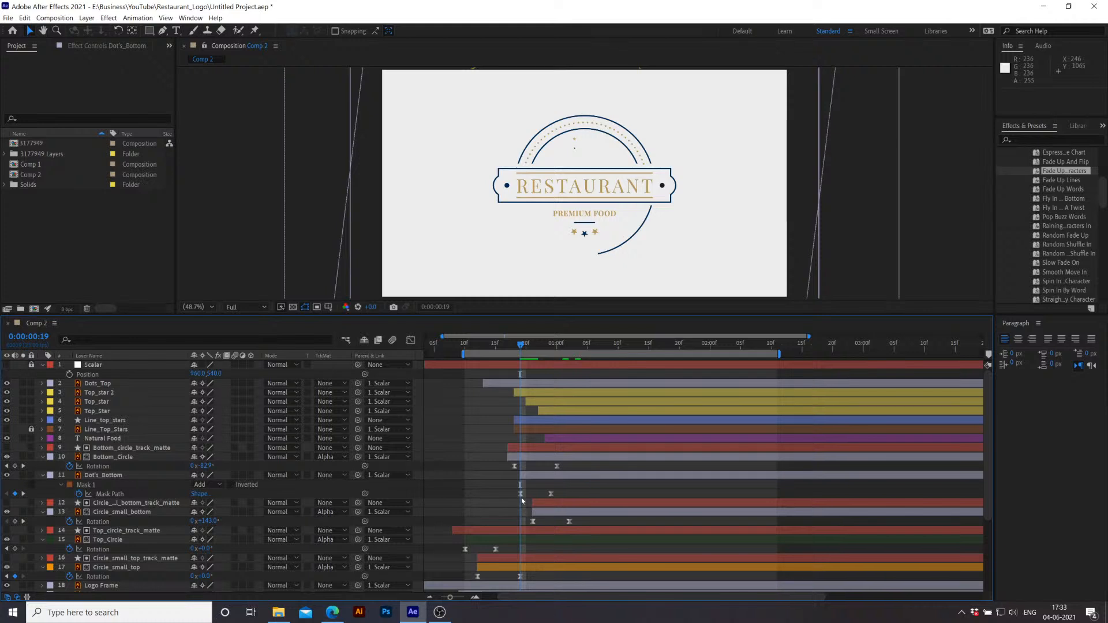
click(521, 124)
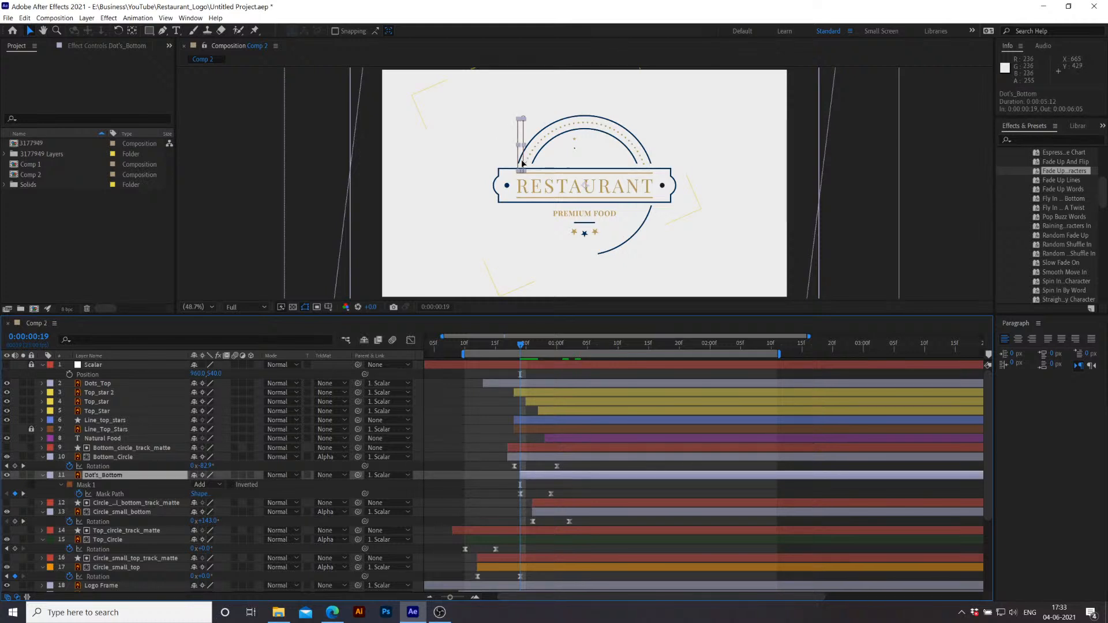
key(ctrl+z)
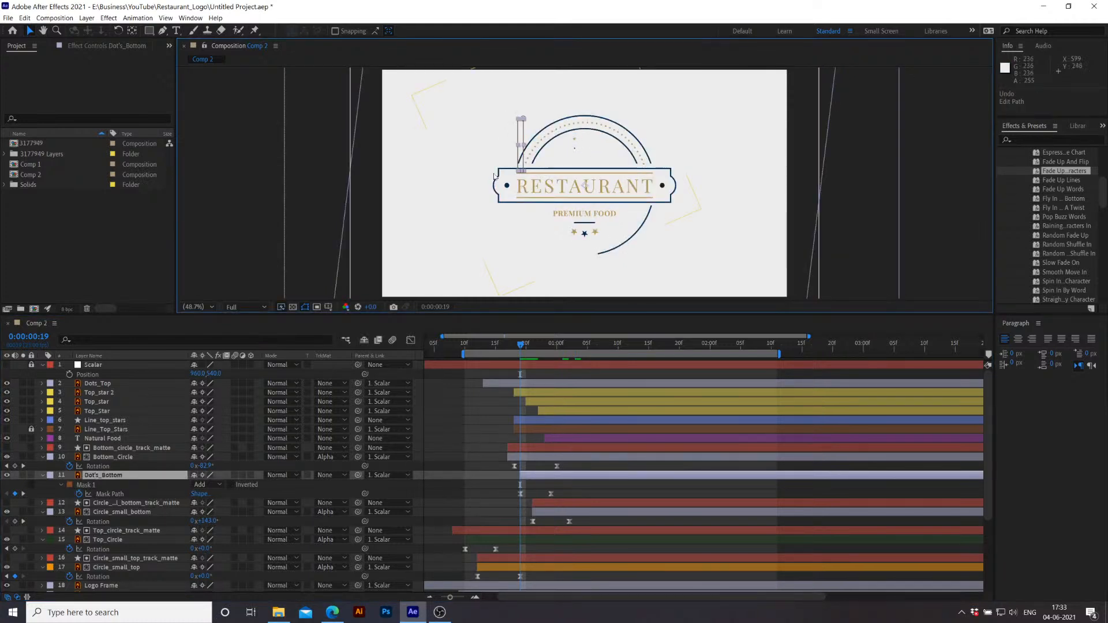
click(109, 487)
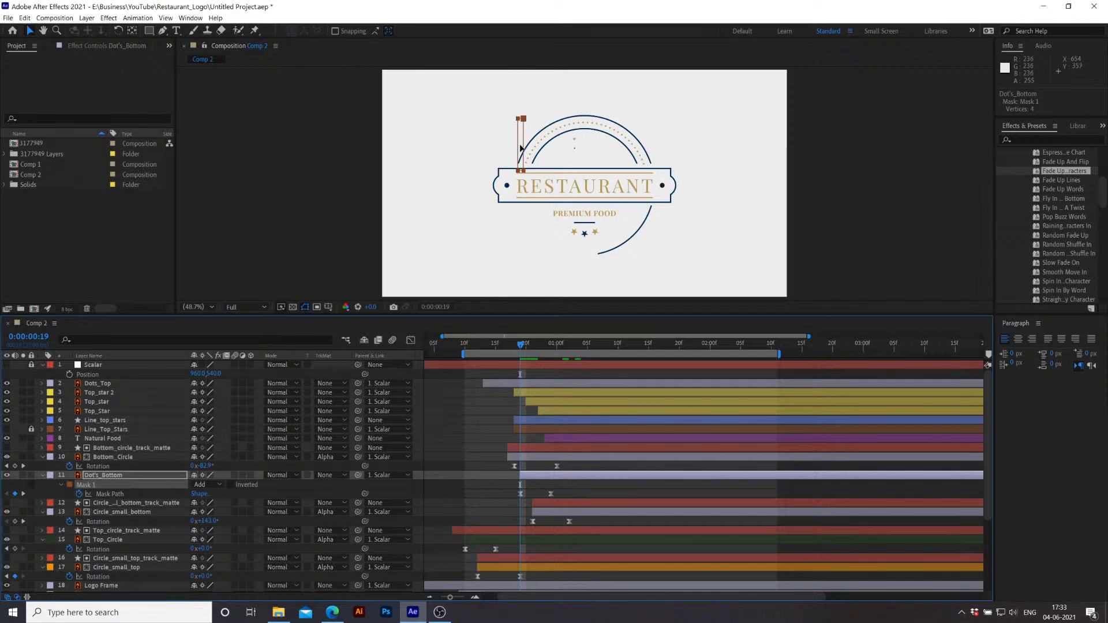
drag(522, 147, 517, 240)
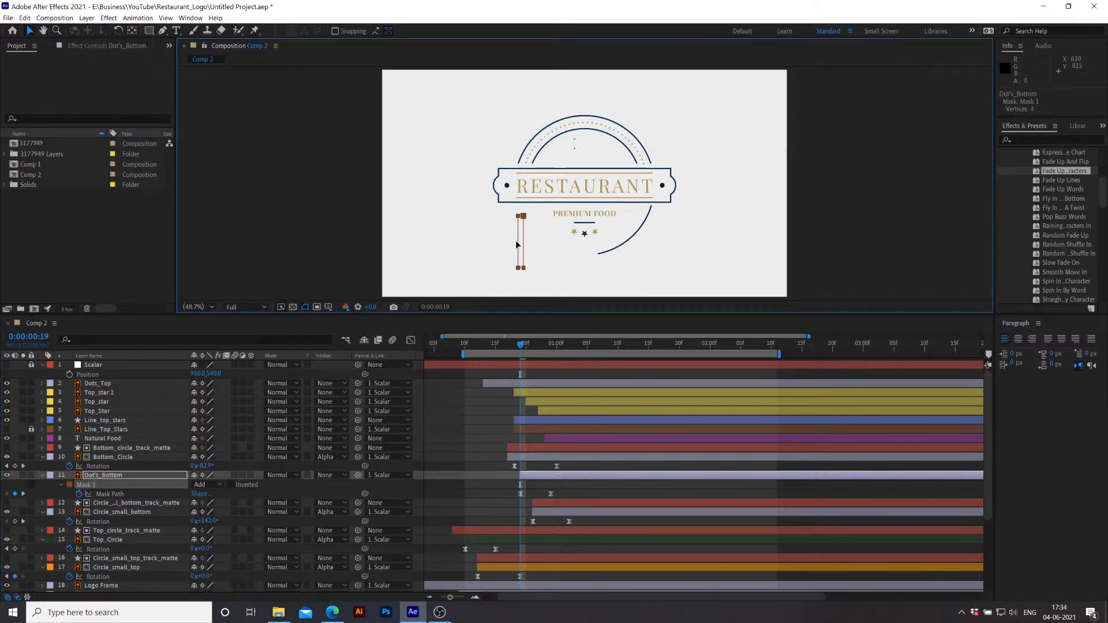
key(space)
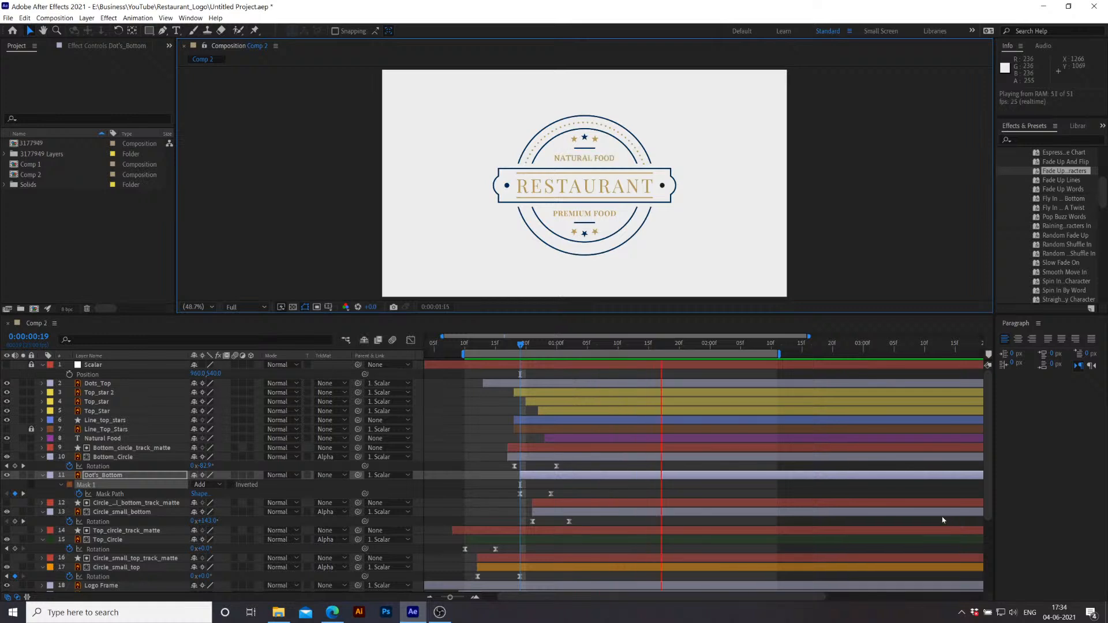
key(space)
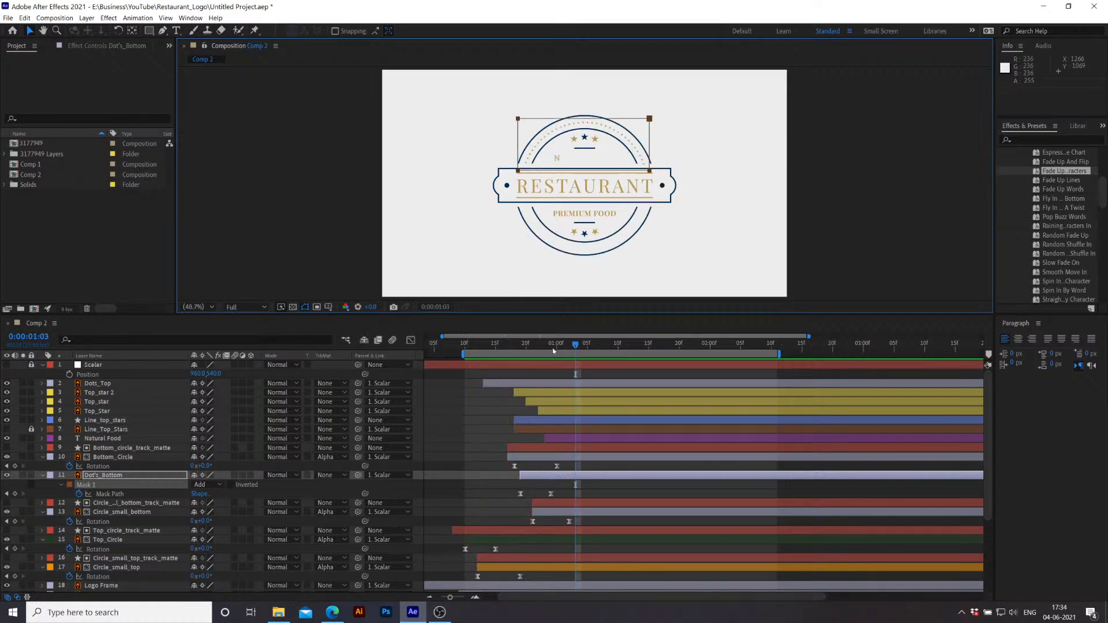
Step: Clear the Mask Path keyframes of Dot's_Bottom's Mask 1 and set a single new keyframe at 0:00:00:19
click(520, 345)
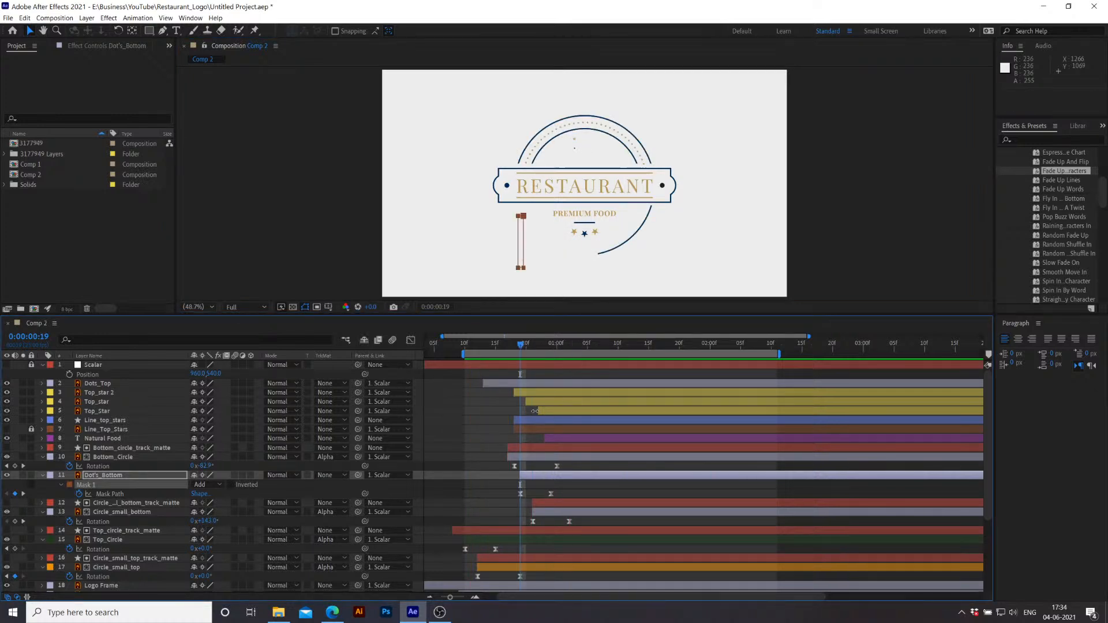
drag(524, 347, 520, 358)
click(80, 494)
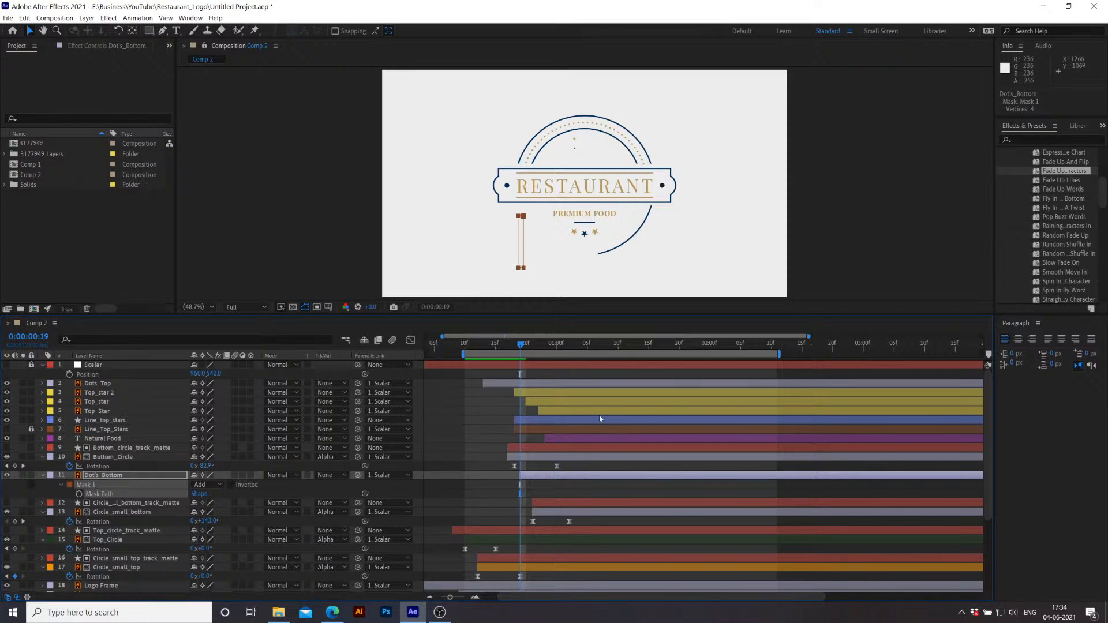
click(80, 494)
Step: At 0:00:01:02, widen Dot's_Bottom's narrow Mask 1 rightward until it spans the full width of the logo's lower half
drag(525, 345, 570, 358)
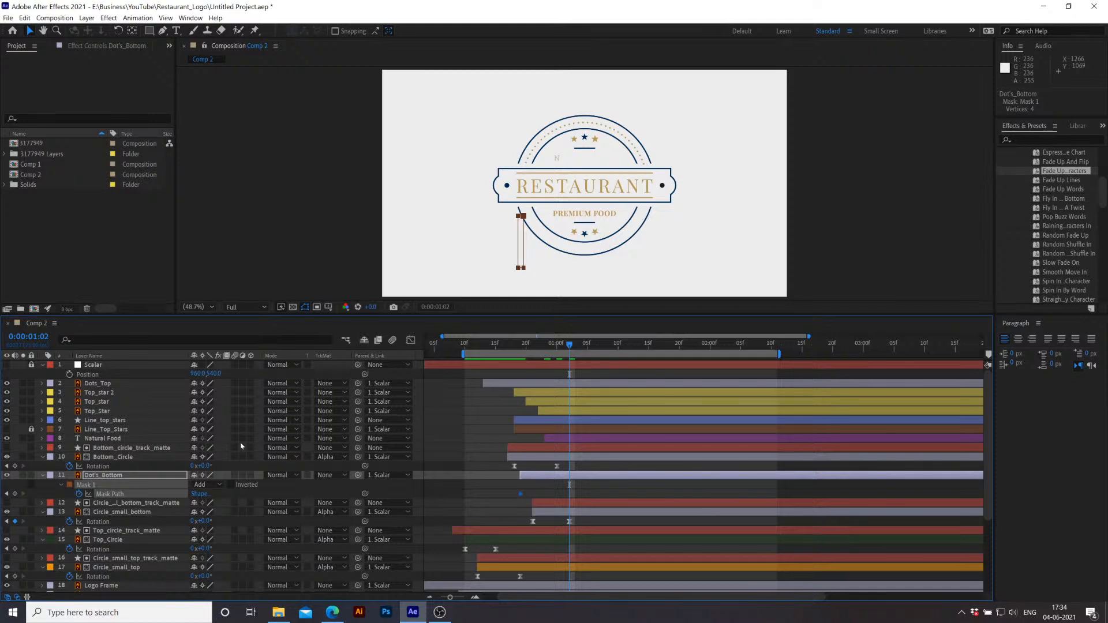
click(285, 494)
click(117, 495)
drag(522, 216, 513, 215)
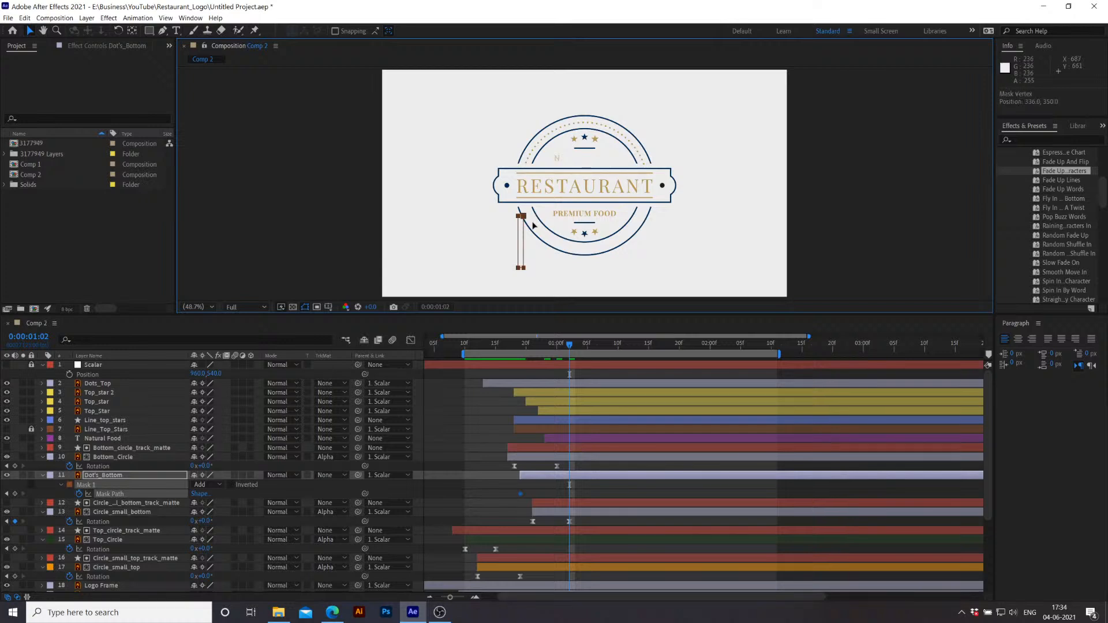
key(ctrl+z)
click(468, 454)
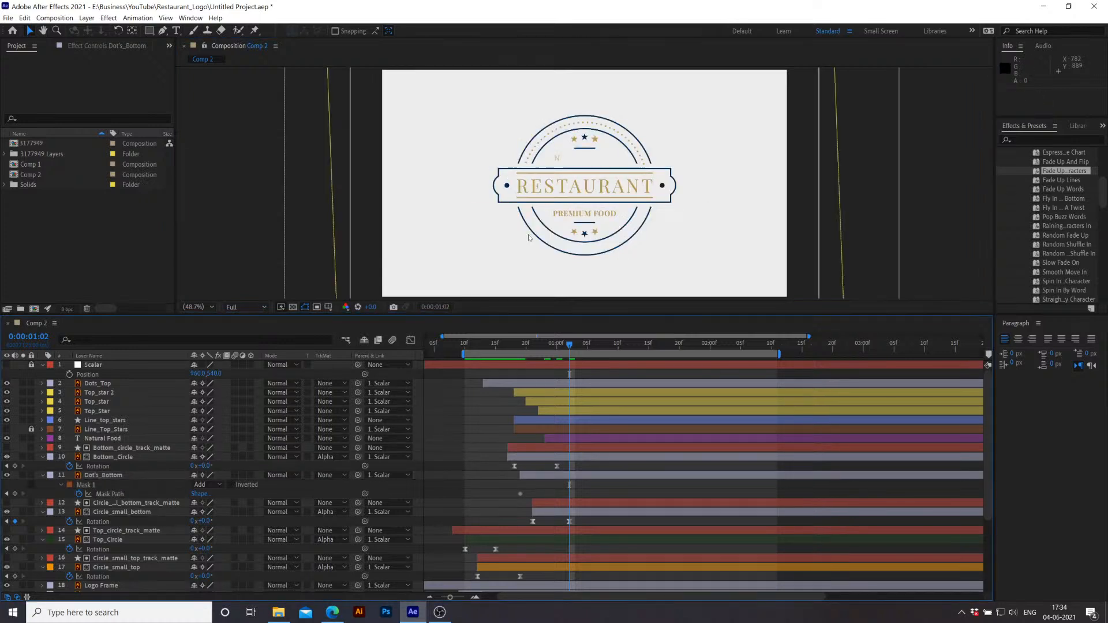
click(110, 494)
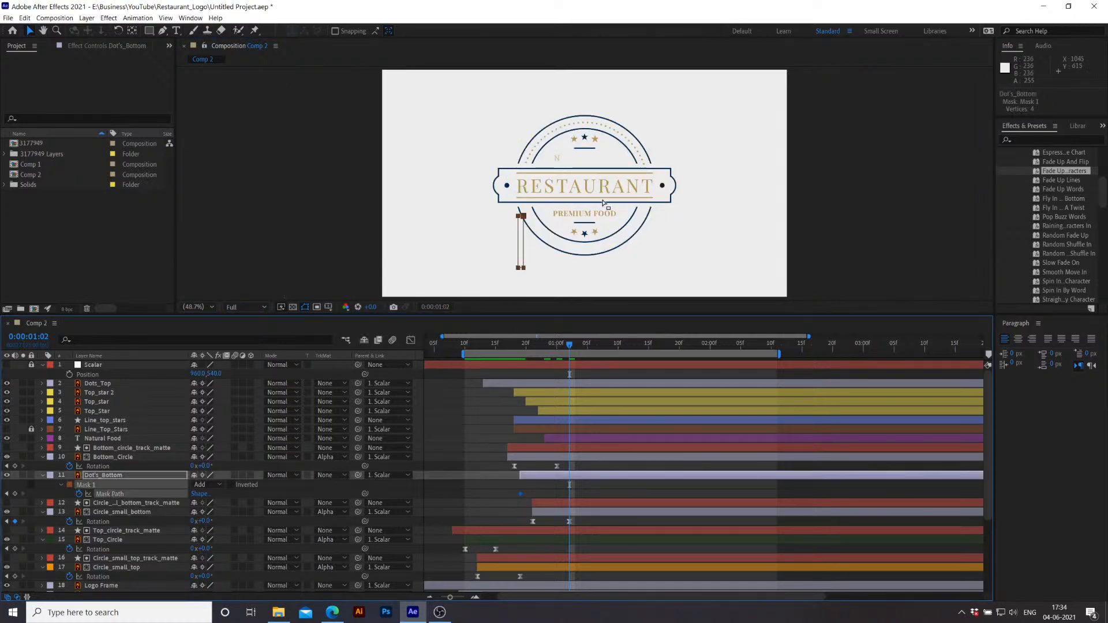
click(519, 218)
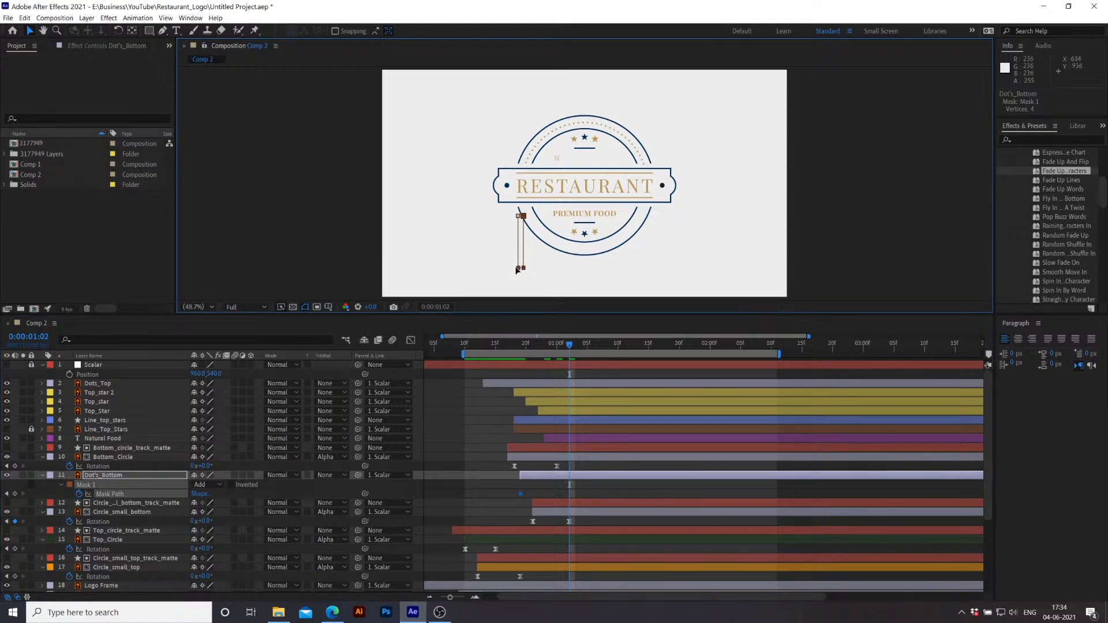
drag(526, 218, 669, 217)
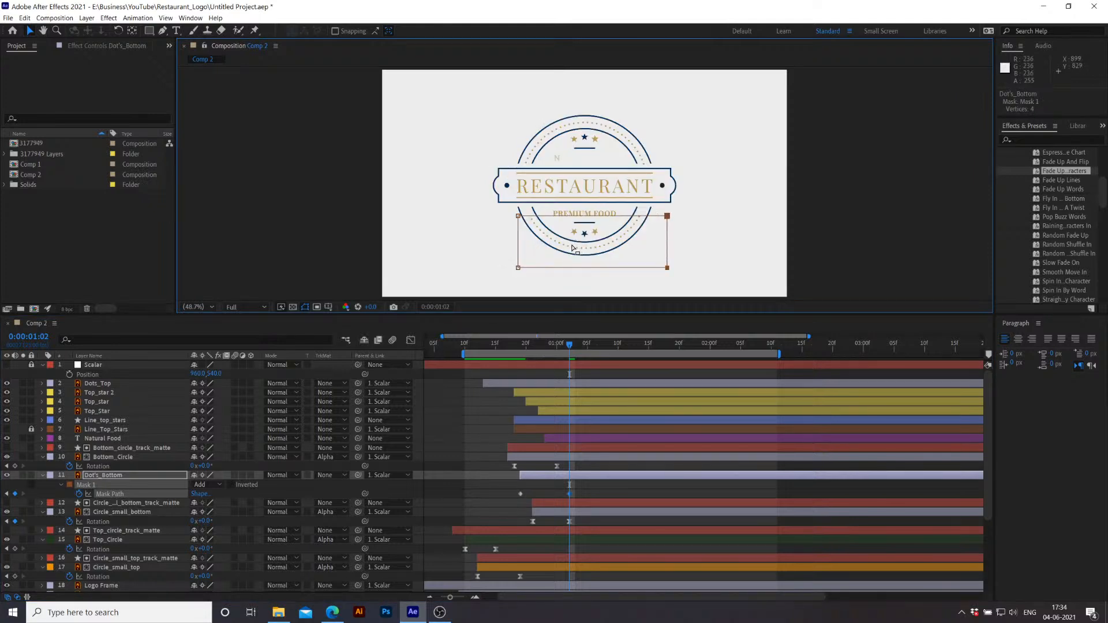
Step: Raise Mask 1's top edge to the lower edge of the RESTAURANT banner and delete the Mask Path keyframe at 0:00:00:19
click(561, 219)
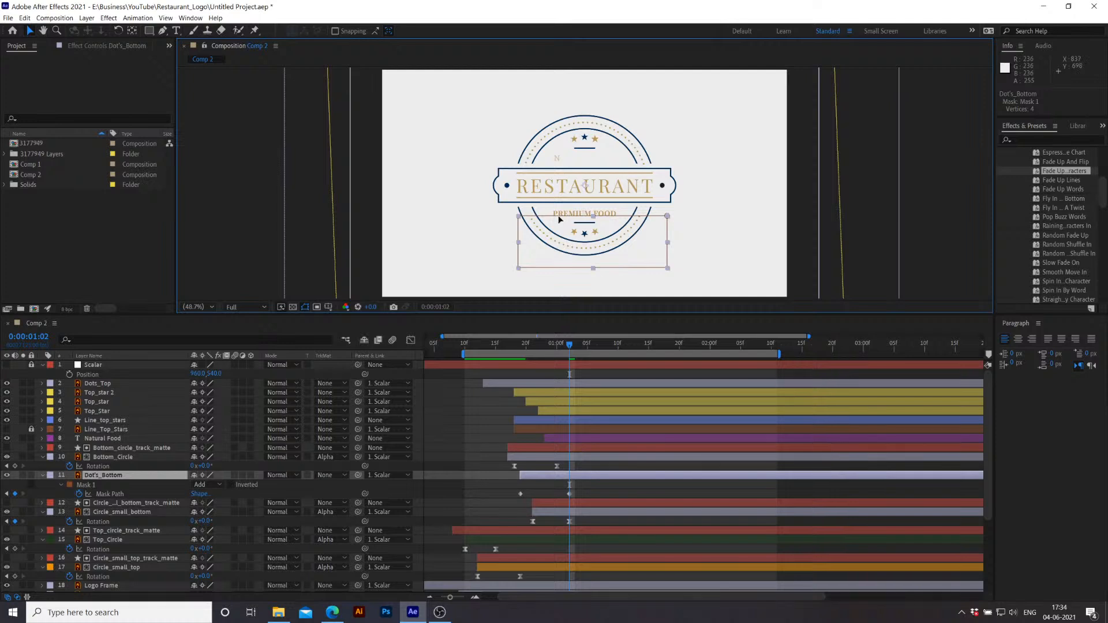
drag(560, 219, 559, 203)
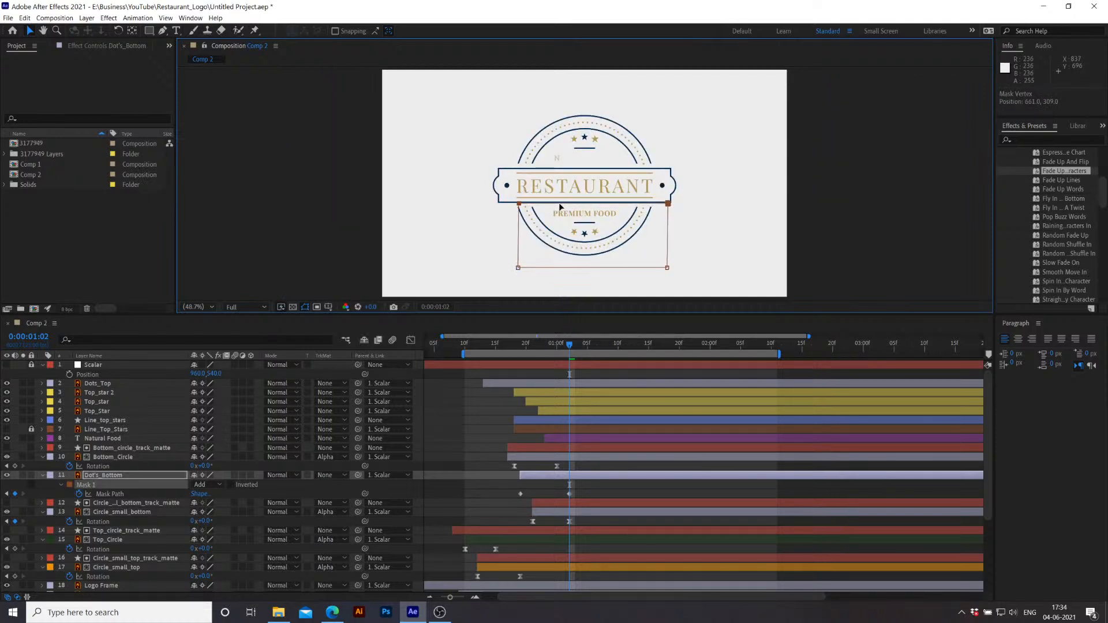
drag(568, 345, 569, 372)
click(520, 495)
key(Delete)
key(space)
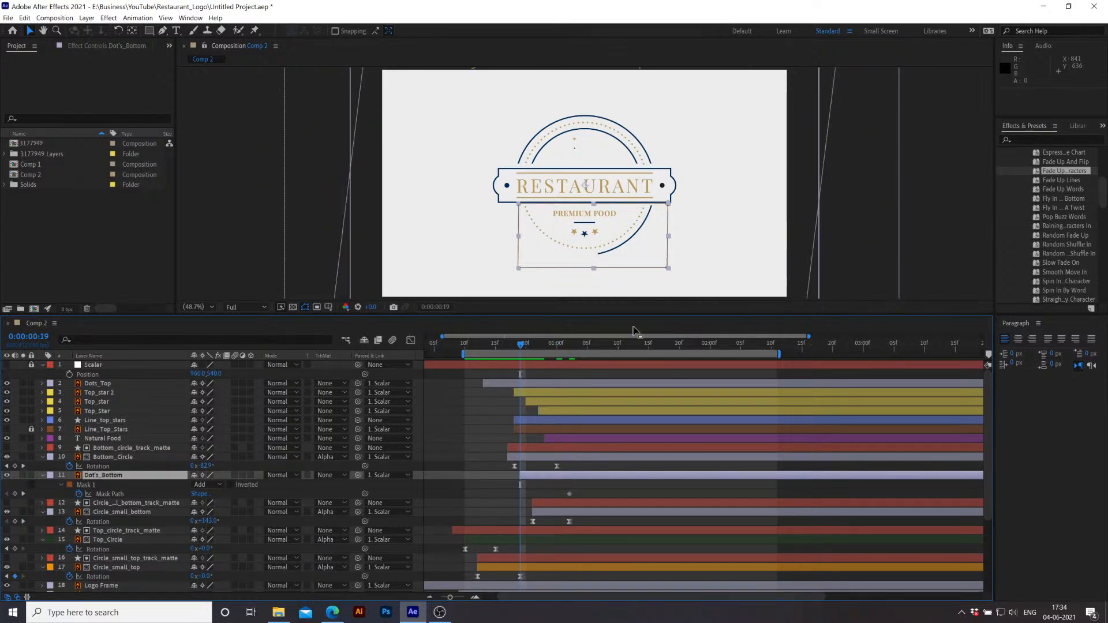
Step: At 0:00:00:19, collapse Dot's_Bottom's Mask 1 into a thin strip at the logo's left side and preview the reveal
click(101, 486)
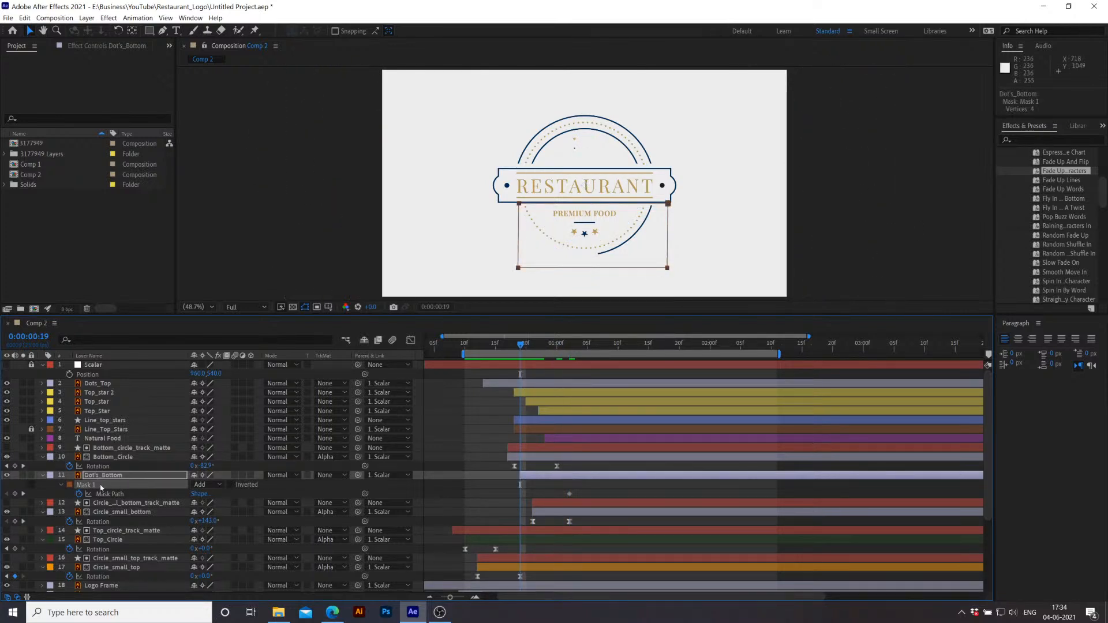
click(518, 205)
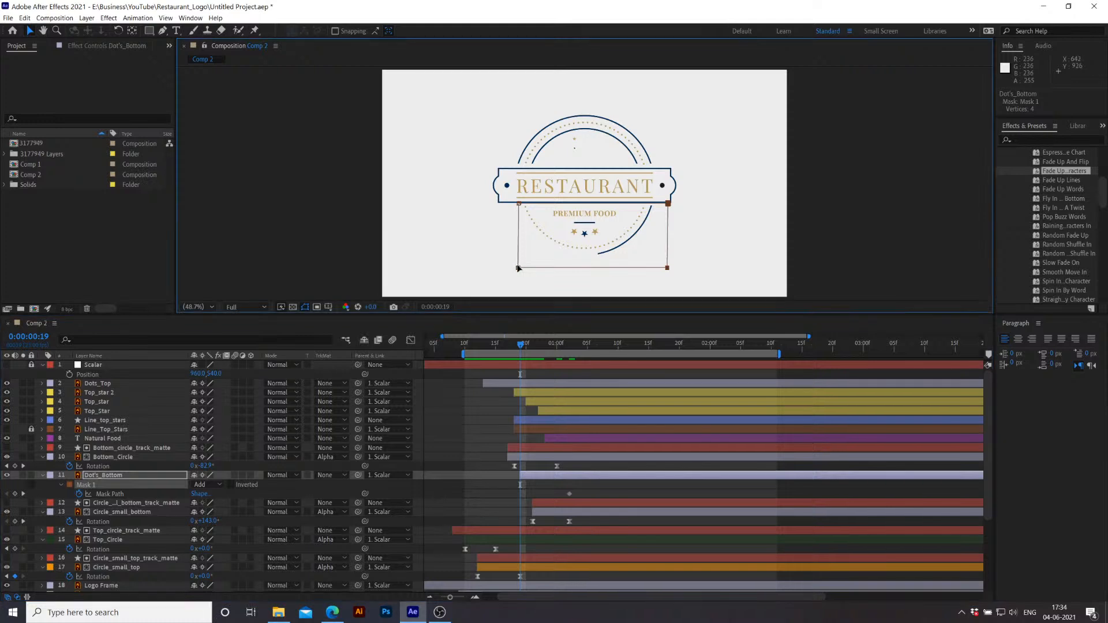
drag(670, 208, 522, 214)
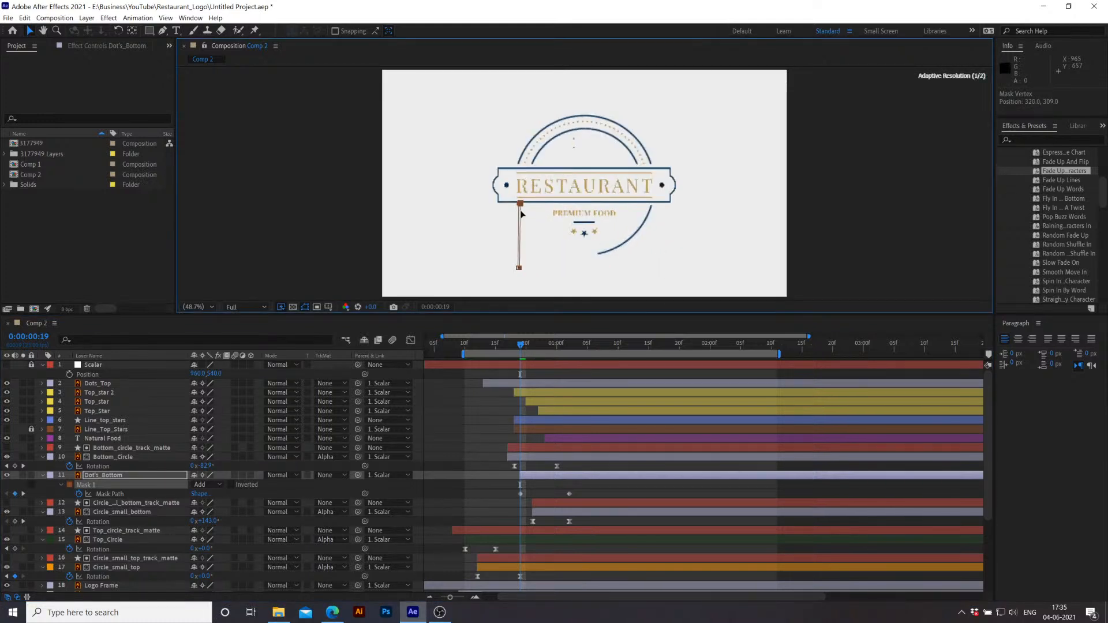
key(space)
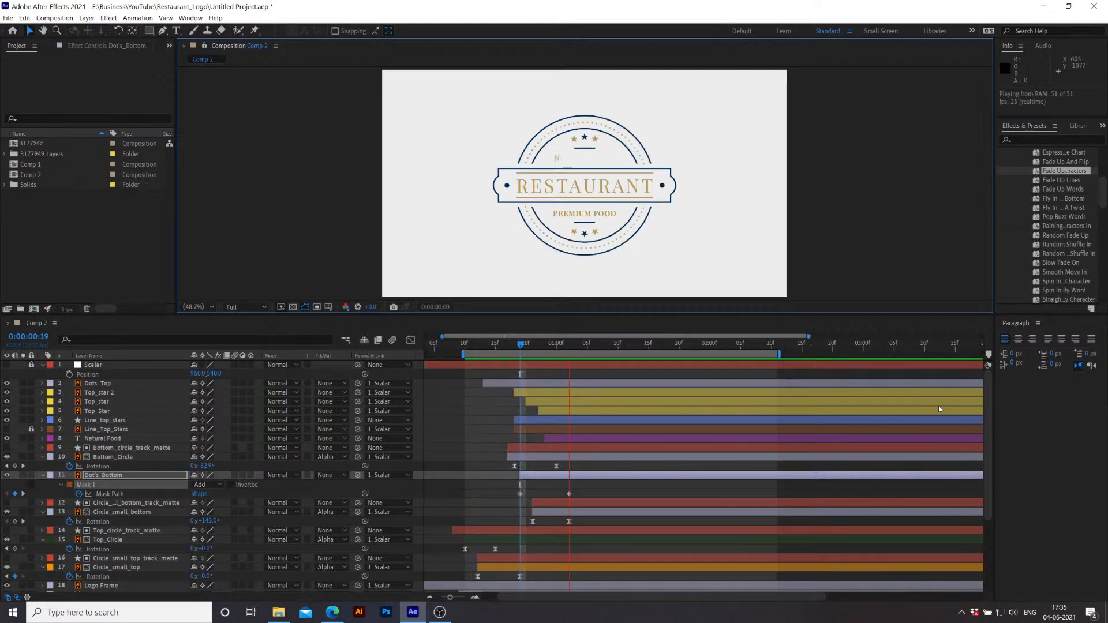
Step: Move Dot's_Bottom's second Mask Path keyframe to 0:00:01:10 and preview the slower reveal from 0:00:00:10
key(space)
drag(637, 345, 528, 388)
drag(569, 494, 618, 494)
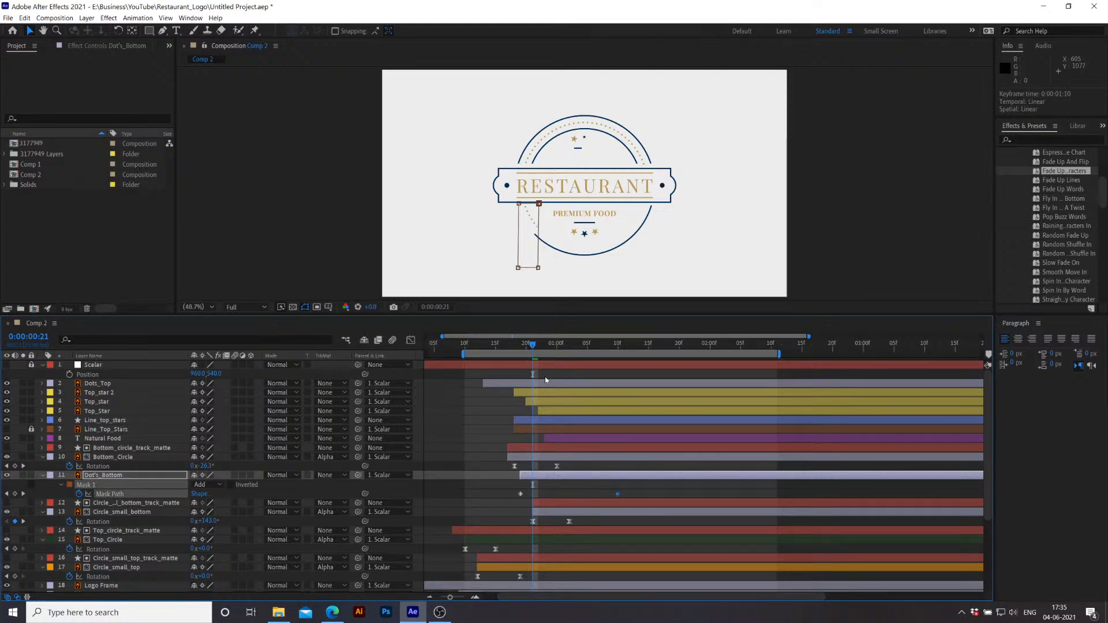
key(space)
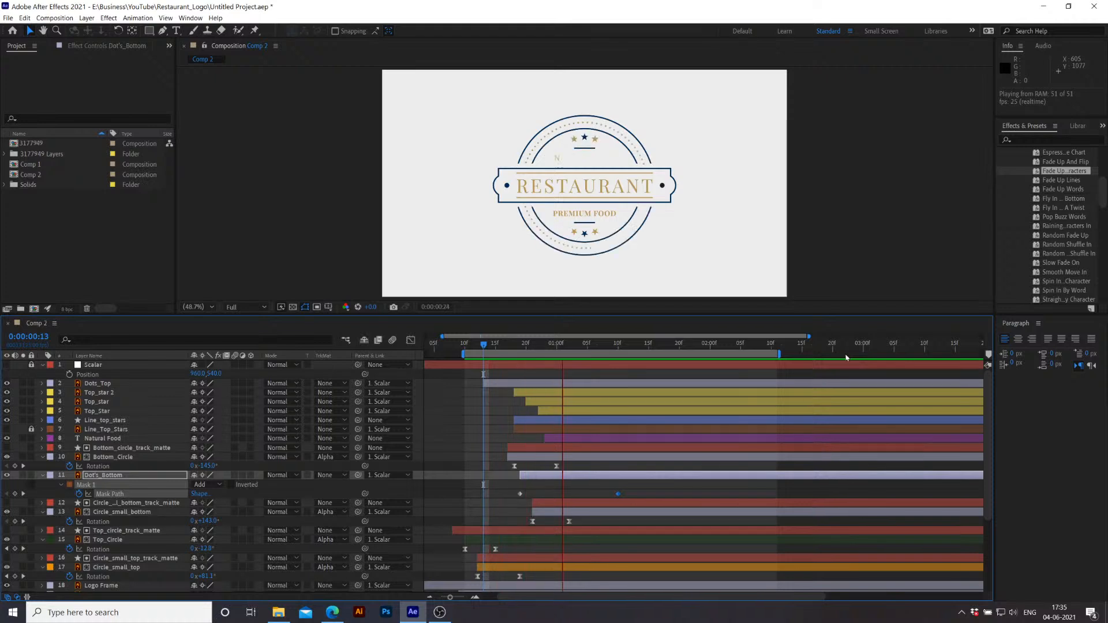
key(space)
drag(688, 348, 469, 350)
key(space)
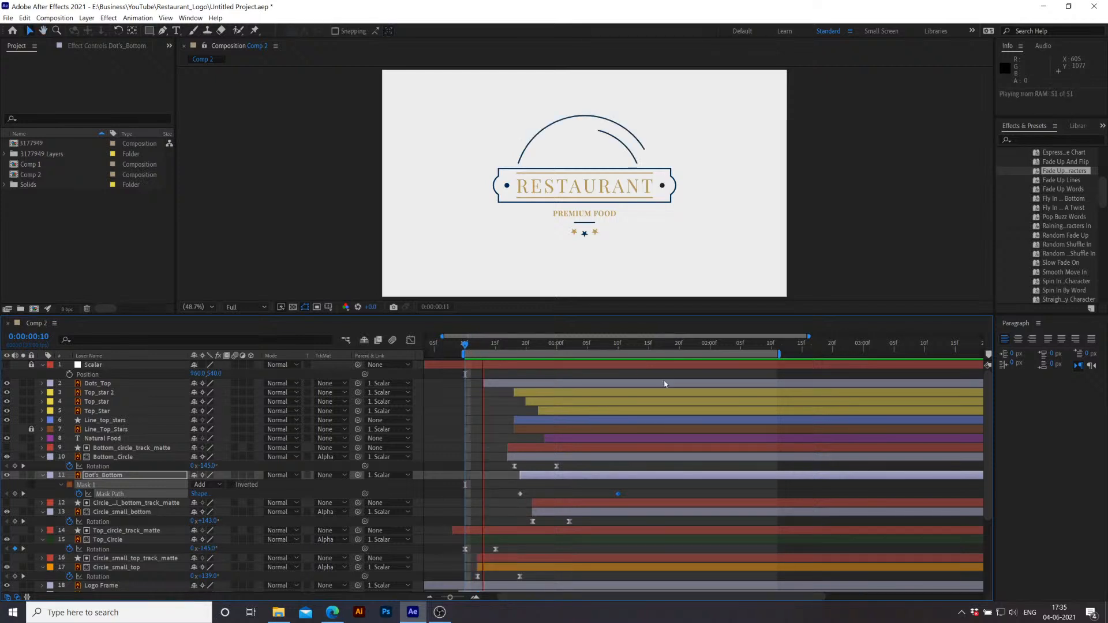
Step: Reveal the Dots_Top mask keyframes and step frame by frame through the logo animation from 0:00:00:13 to 0:00:01:01
key(space)
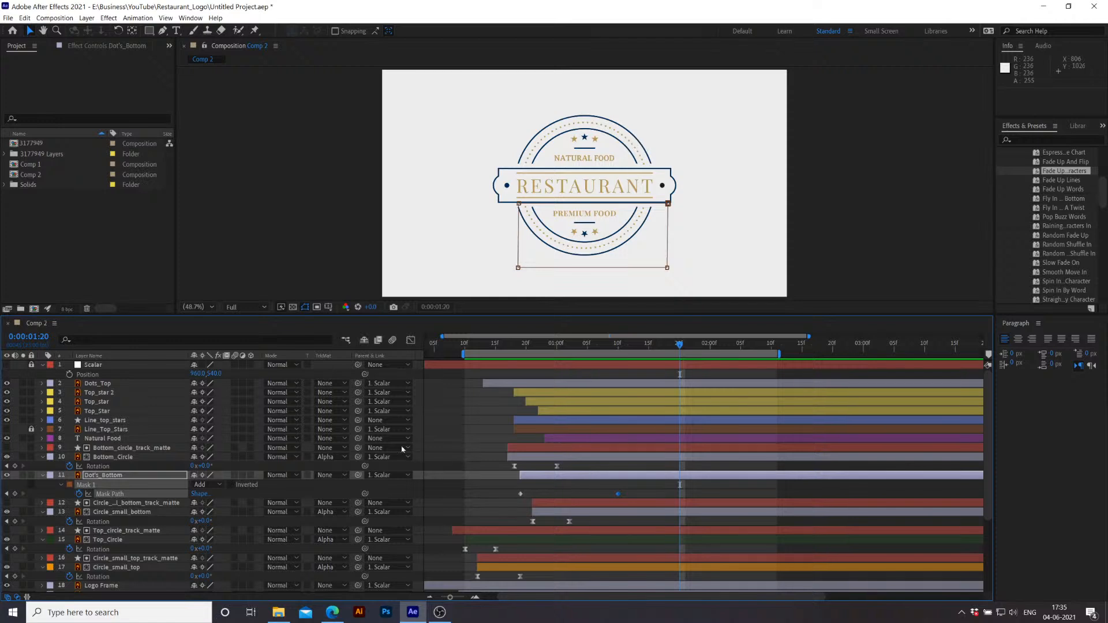
click(98, 384)
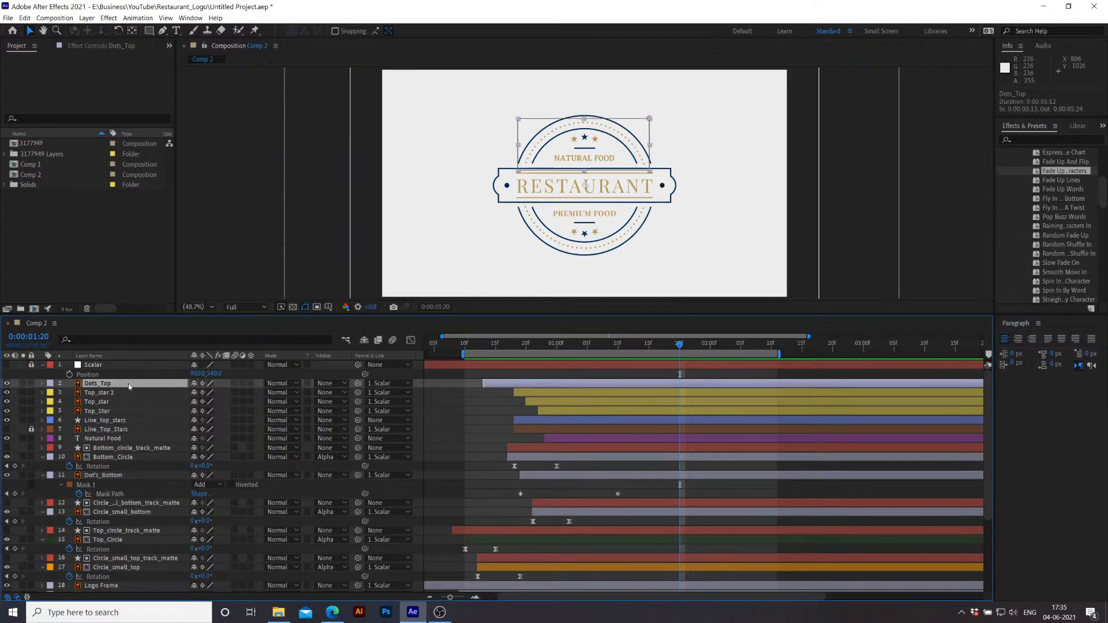
key(m)
mouse_move(680, 348)
mouse_down()
mouse_move(465, 377)
mouse_move(483, 389)
mouse_up()
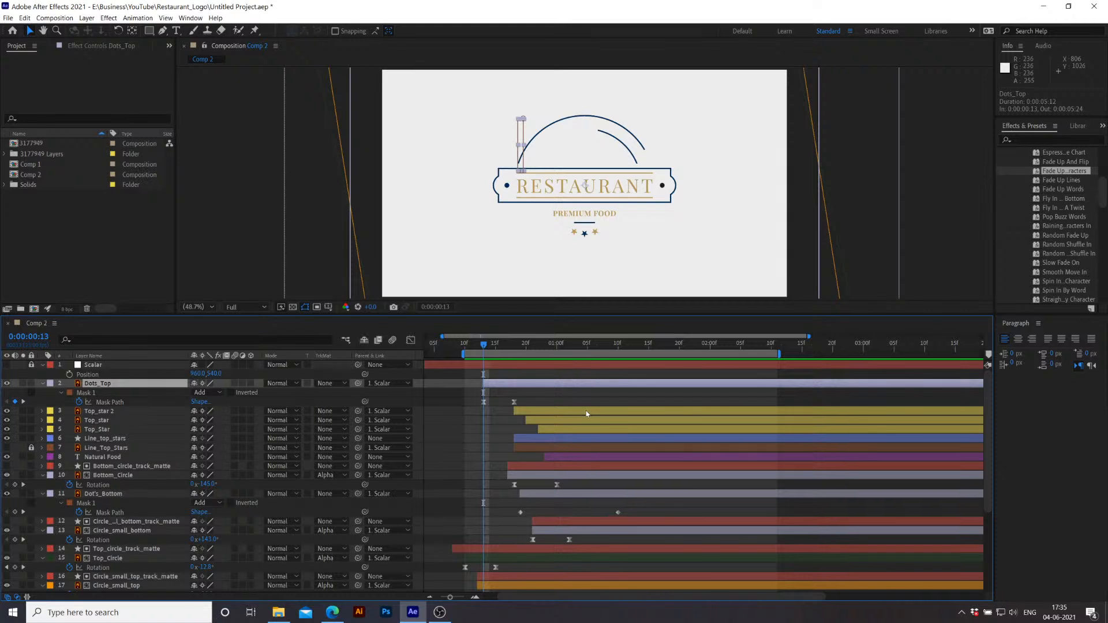
key(Page_Down)
key(Page_Down)
key(Page_Down)
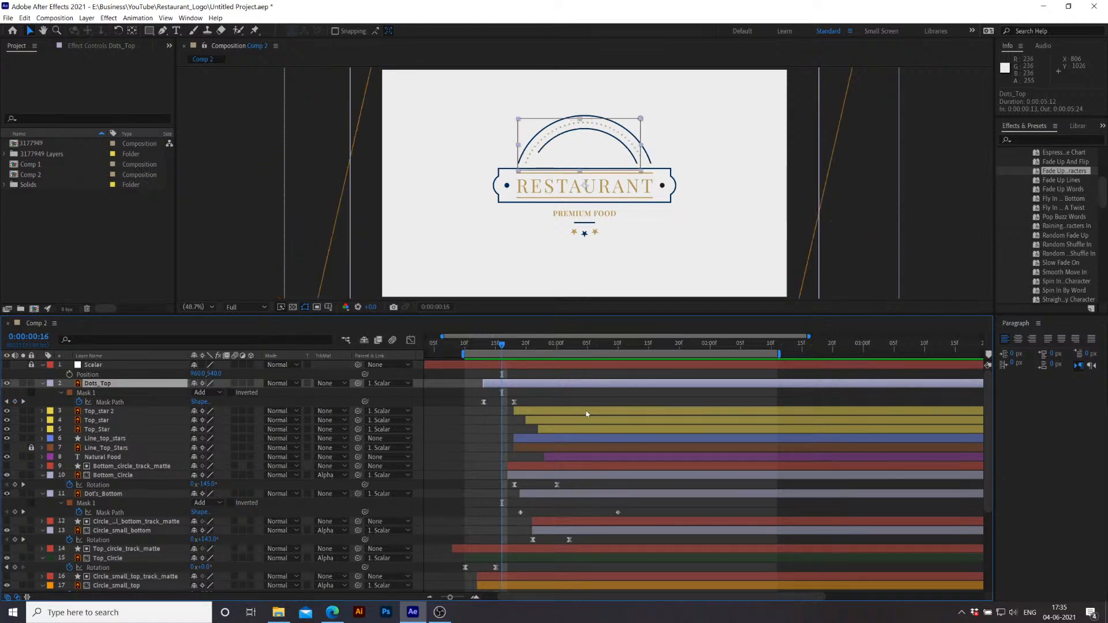
key(Page_Down)
key(Page_Down)
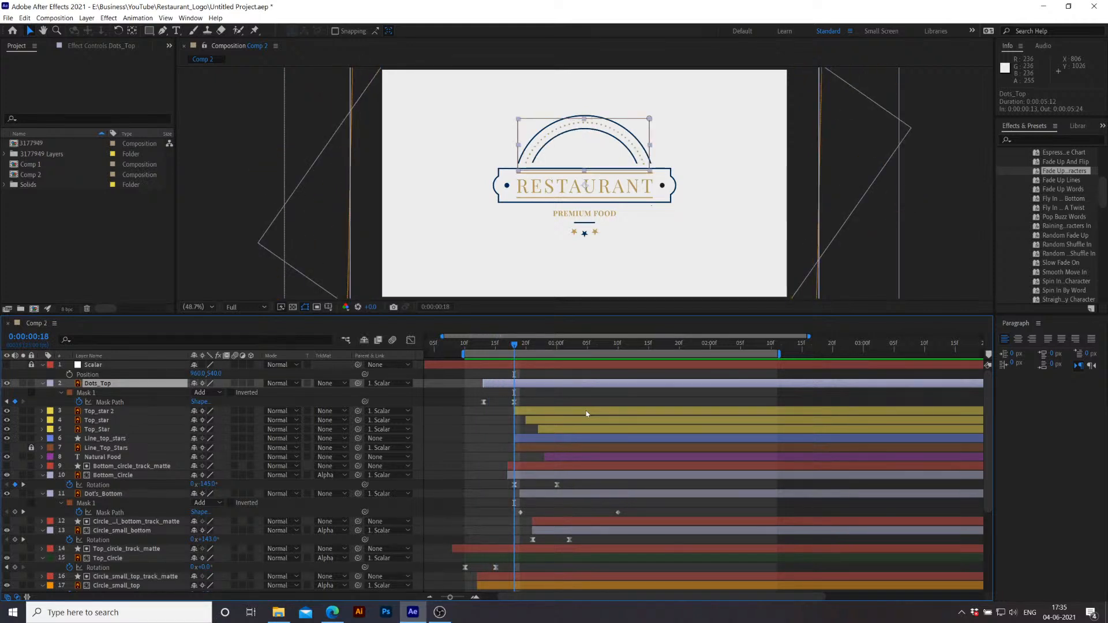
key(Page_Down)
key(Page_Down)
key(Page_Down)
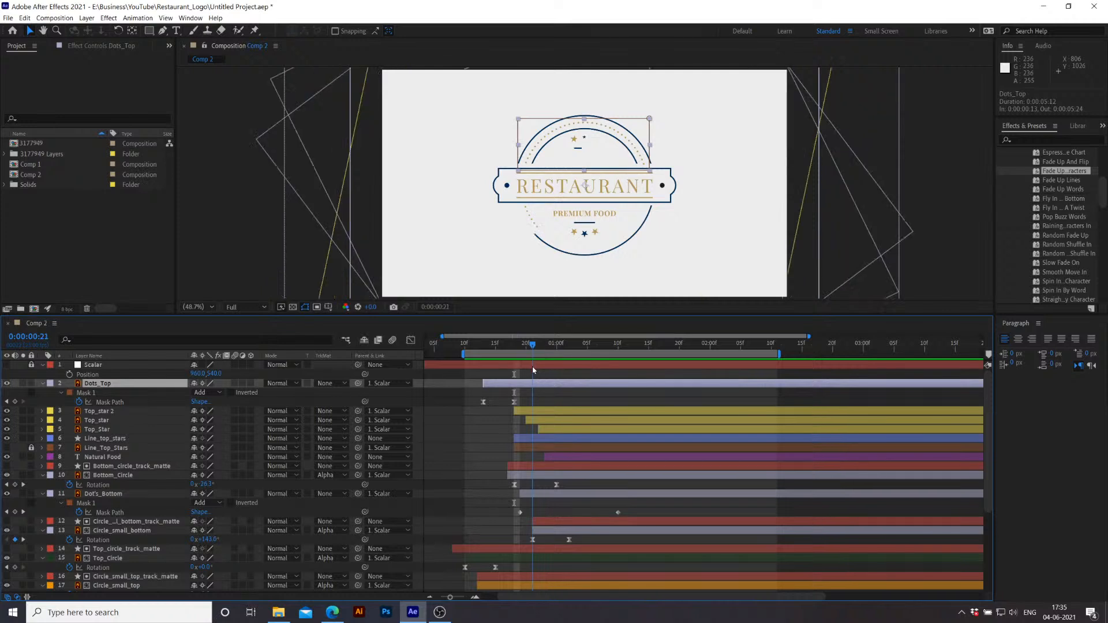
key(Page_Down)
key(Page_Down)
key(Page_Down)
key(Page_Down)
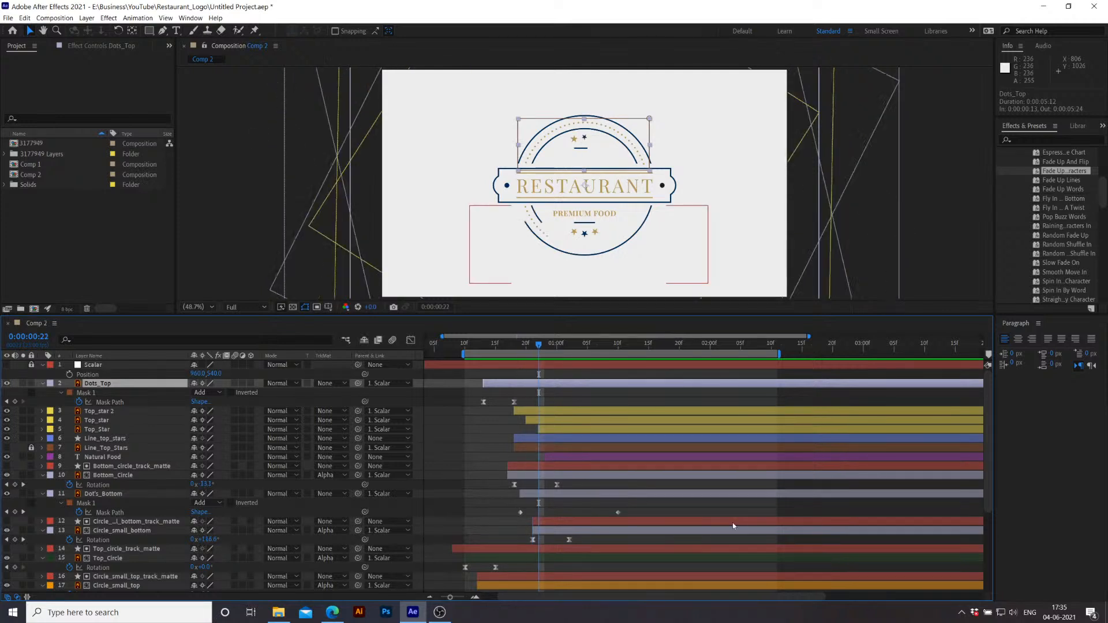
key(Page_Down)
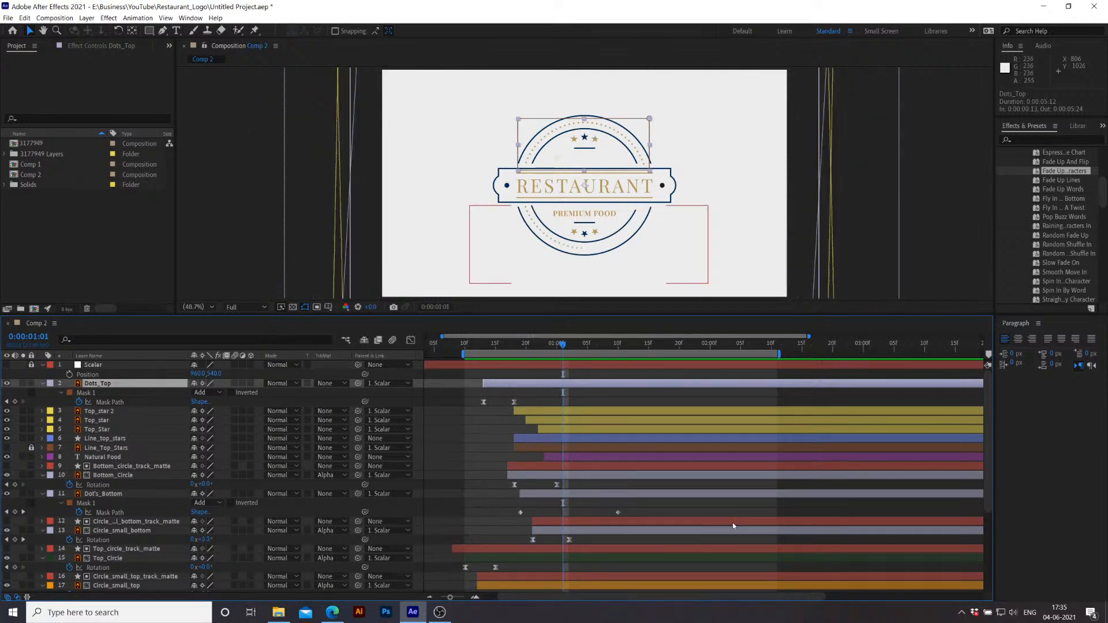
Step: Move the last Rotation keyframe of Circle_small_bottom to 0:00:01:01 and preview the animation
drag(569, 539, 563, 543)
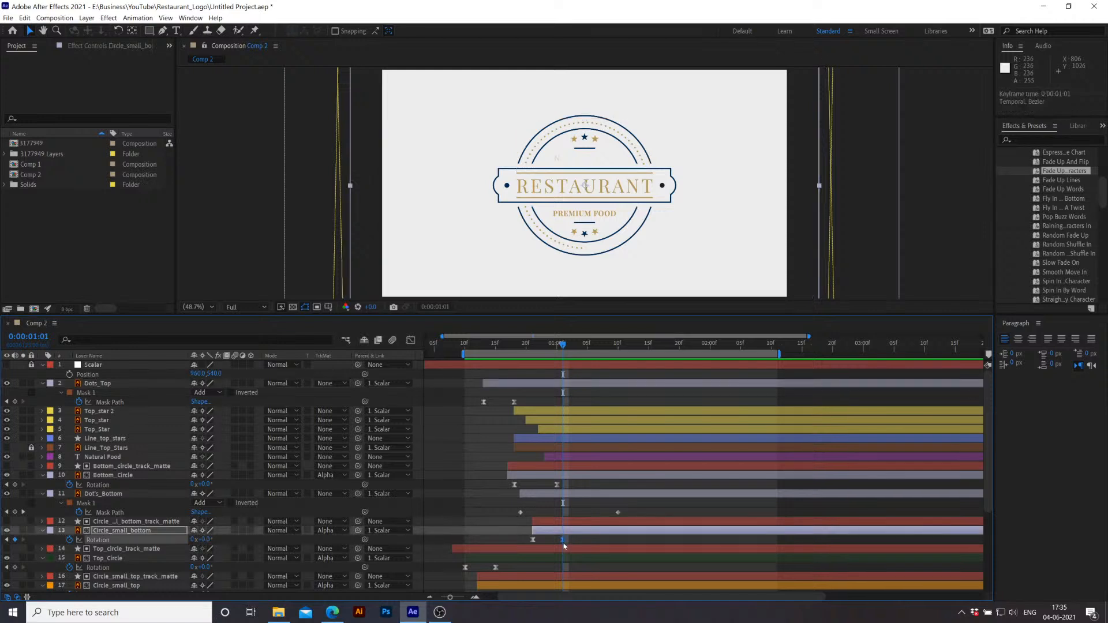
key(space)
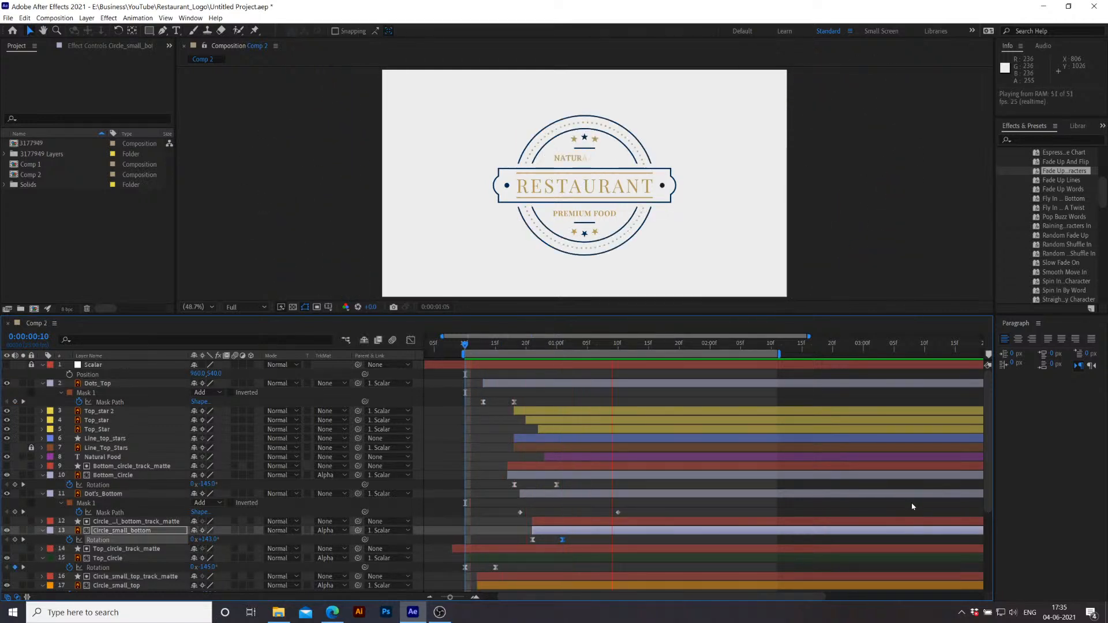
key(space)
click(582, 512)
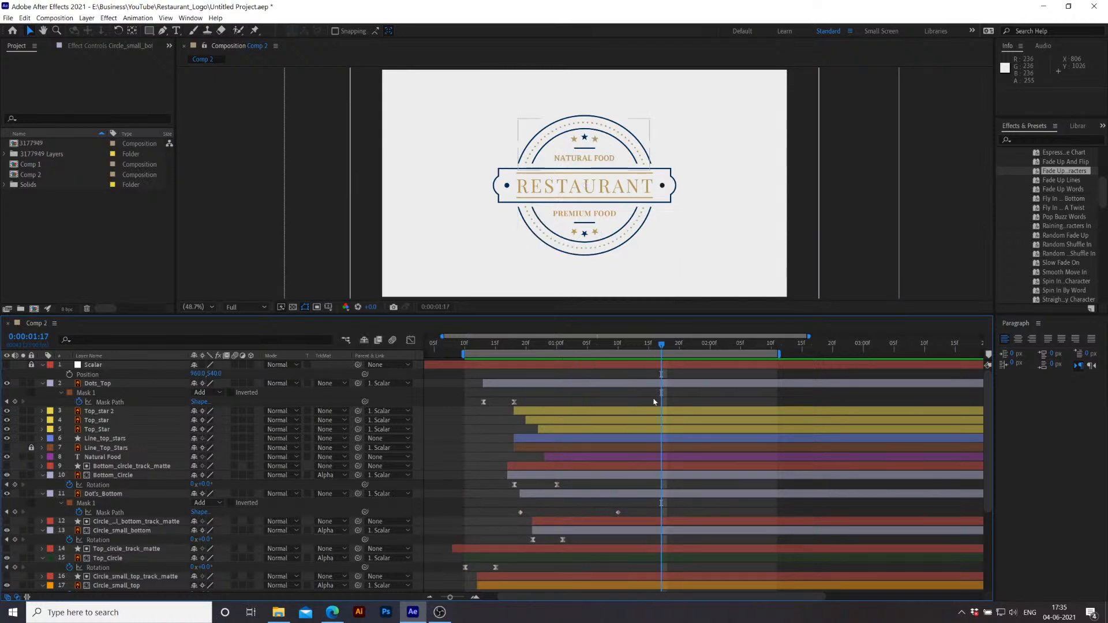
Step: Copy all Scale and Rotation keyframes of the Top_star 2 layer
click(539, 345)
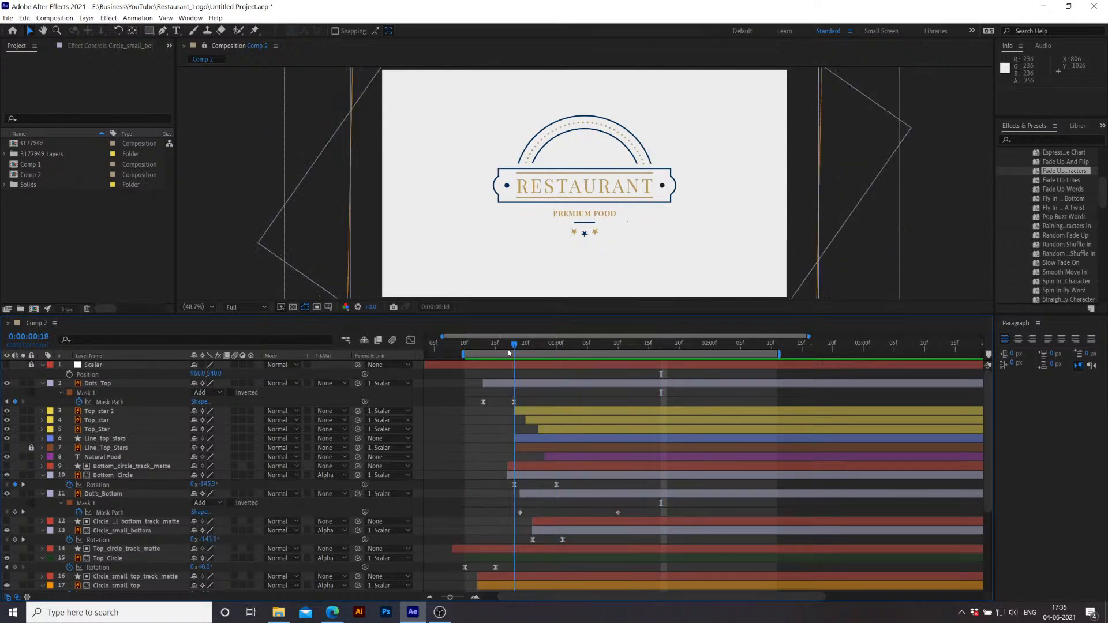
mouse_move(553, 350)
mouse_down()
mouse_move(618, 351)
mouse_move(576, 350)
mouse_up()
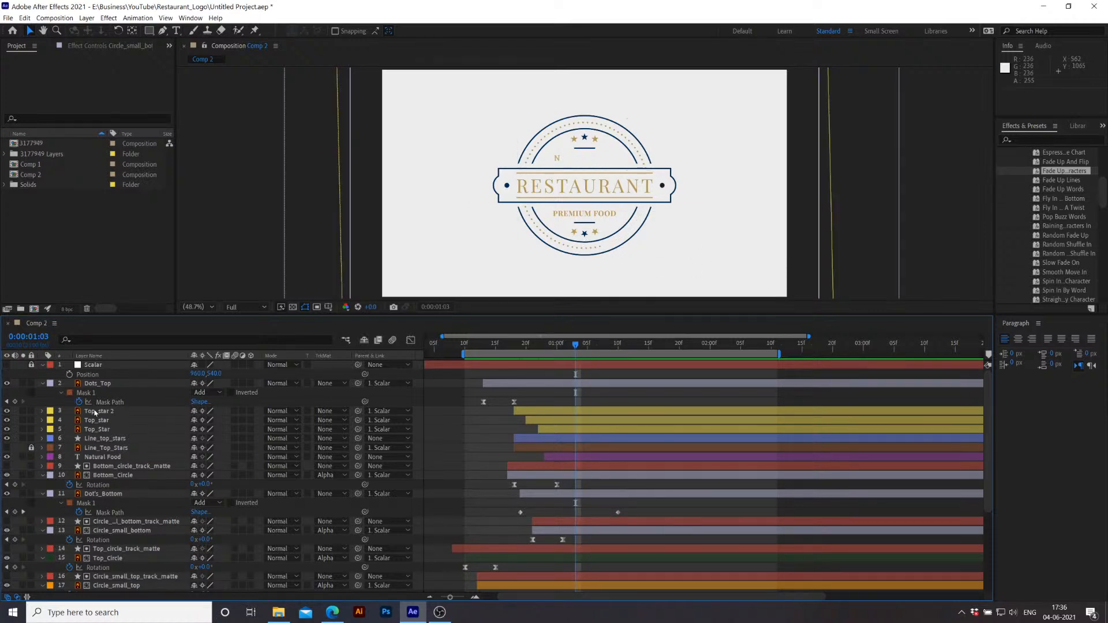
click(95, 411)
shift+click(125, 431)
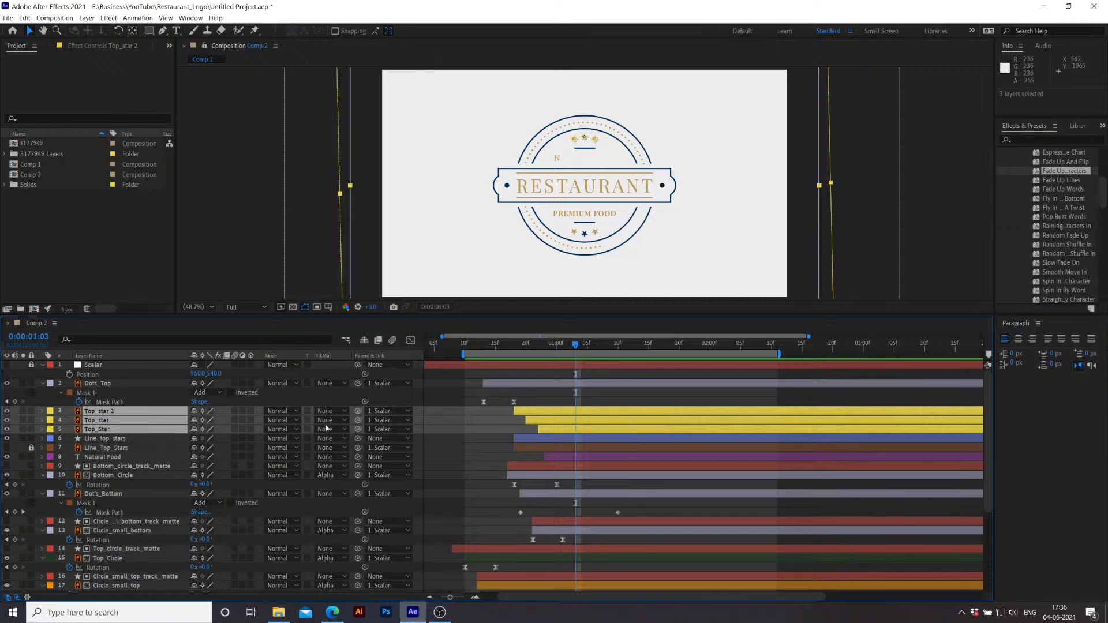
click(490, 427)
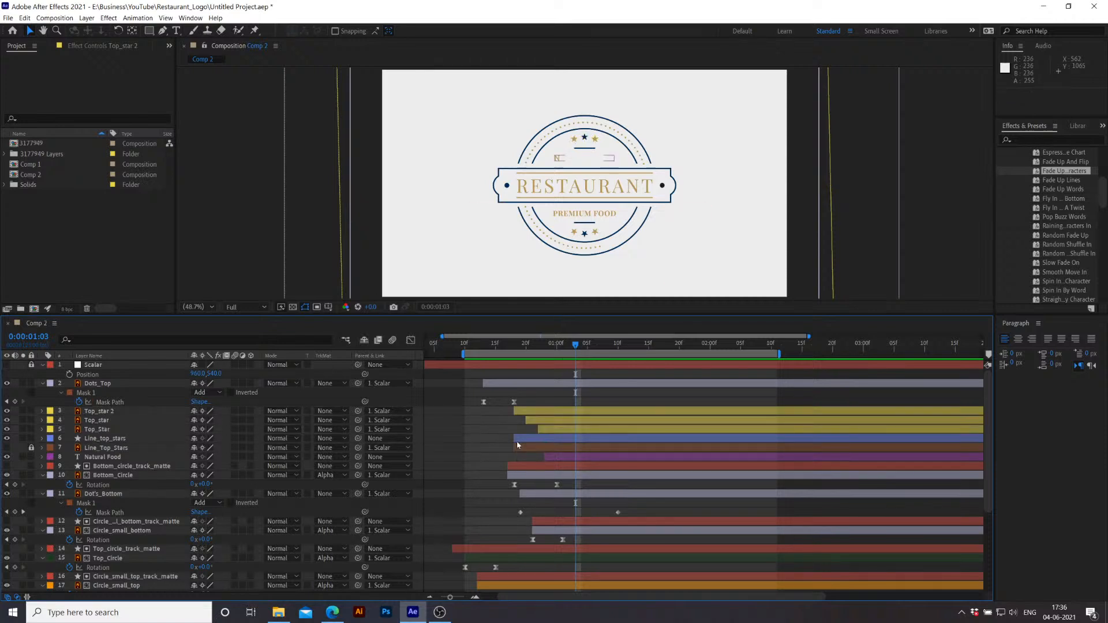
click(91, 412)
key(u)
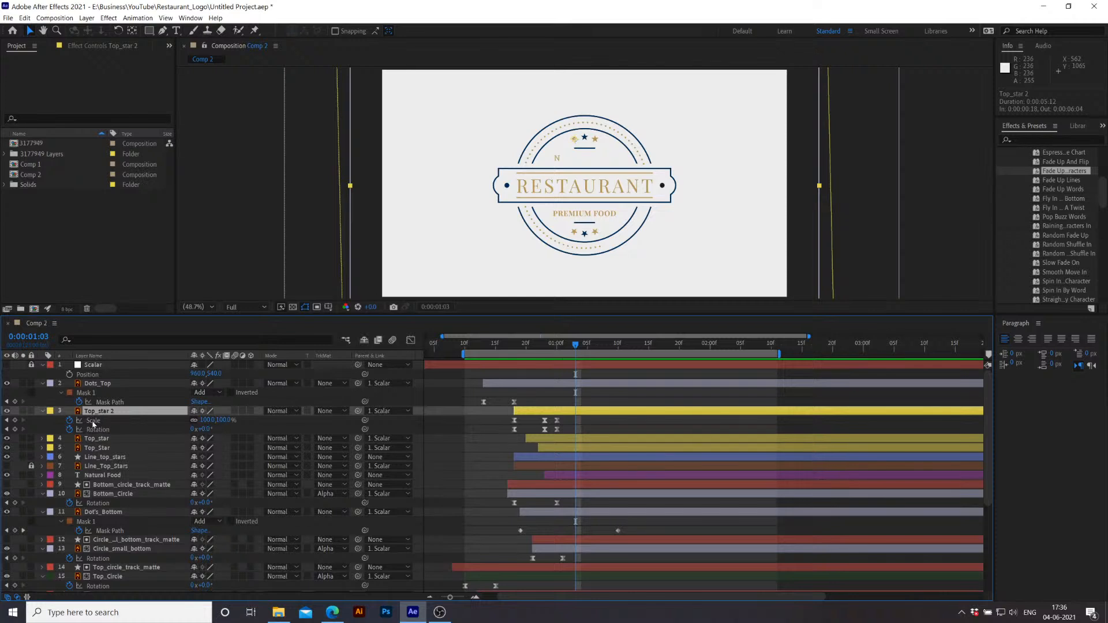
click(102, 422)
shift+click(123, 430)
key(ctrl+c)
click(42, 411)
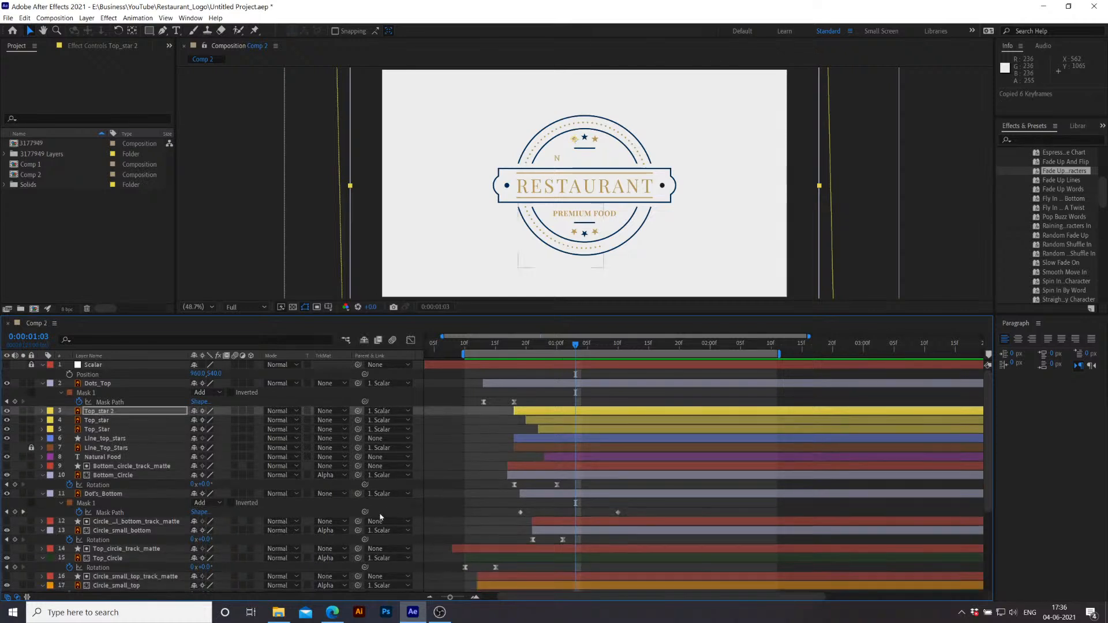
Step: Identify the bottom star layers by toggling their visibility, and place Bottom Star between Bottom Star 3 and Bottom Star 2
scroll(504, 513, down, 4)
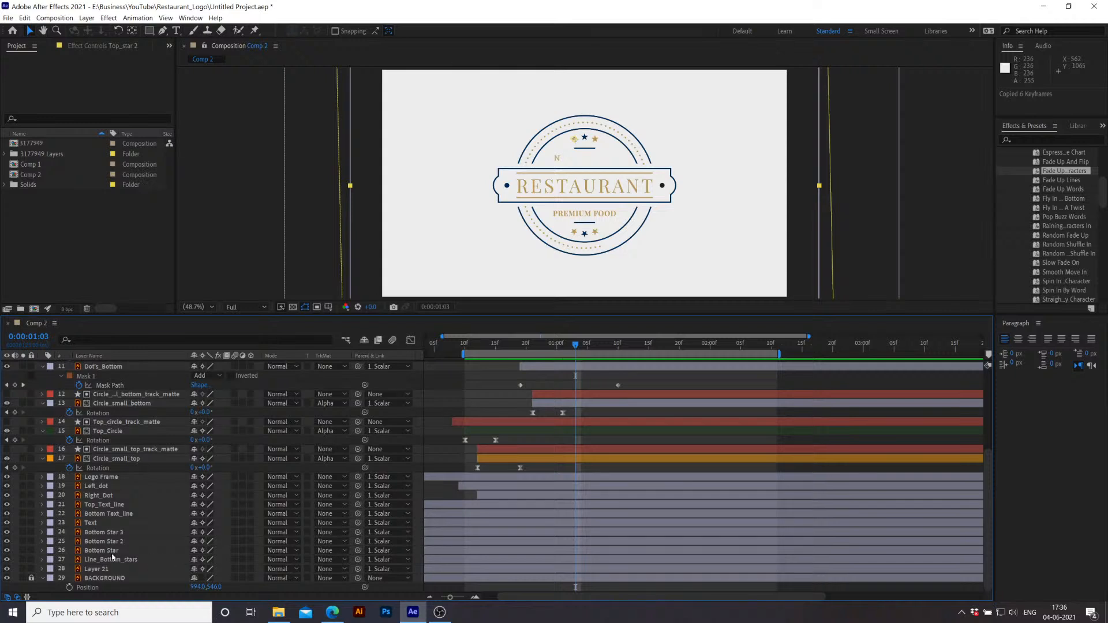
click(104, 532)
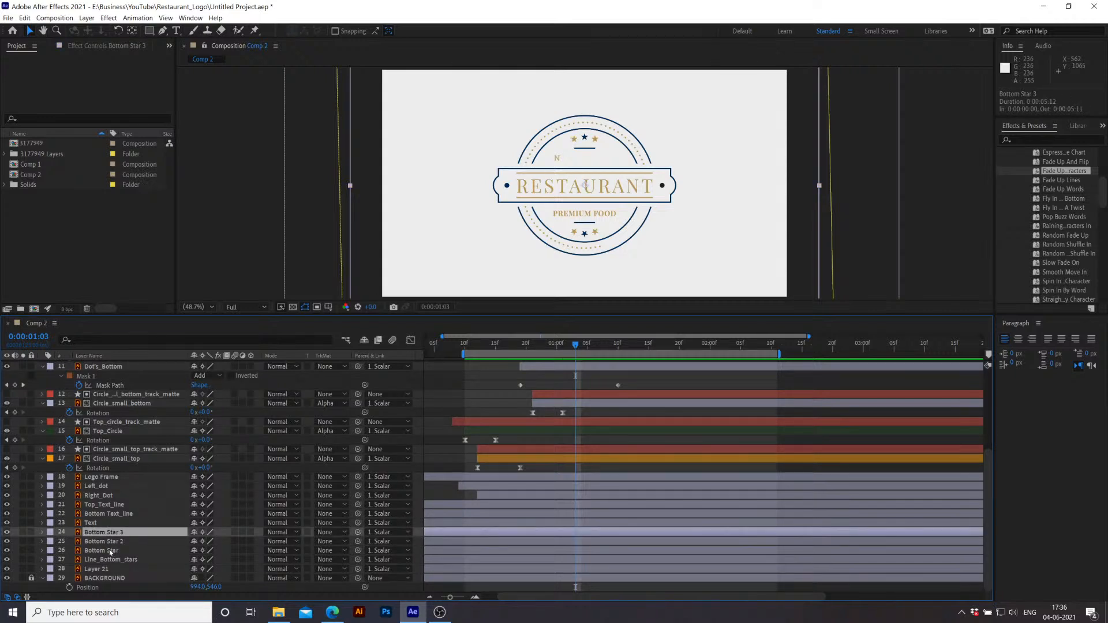
click(7, 532)
click(7, 532)
click(7, 541)
drag(106, 543, 104, 555)
click(101, 543)
click(7, 541)
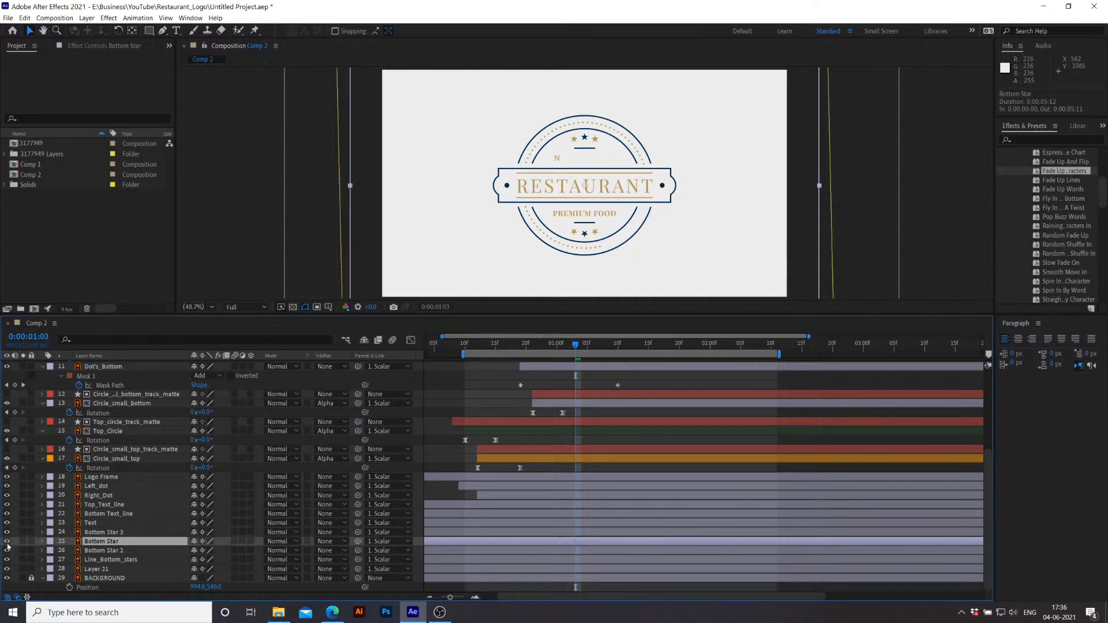
Step: Move the Bottom Star 3, Bottom Star and Bottom Star 2 layers directly above Logo Frame in the layer stack
ctrl+click(106, 533)
ctrl+click(107, 548)
drag(105, 533, 114, 478)
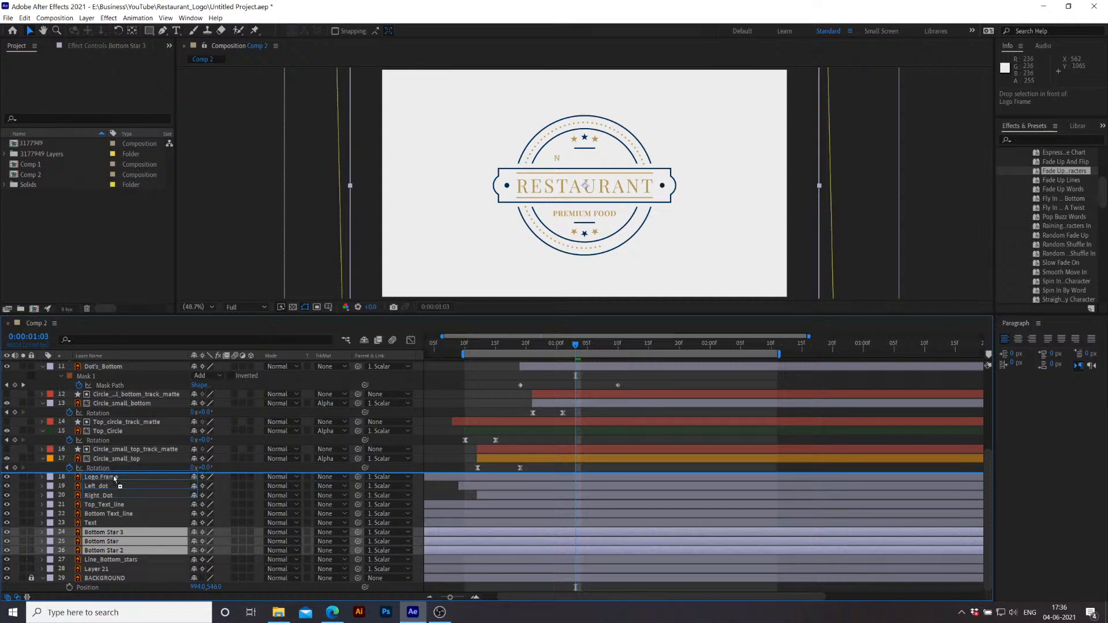
drag(115, 478, 114, 478)
Step: Shift the three bottom star layers to start at 0:00:00:23 and give them the Fuchsia label colour
drag(503, 478, 623, 482)
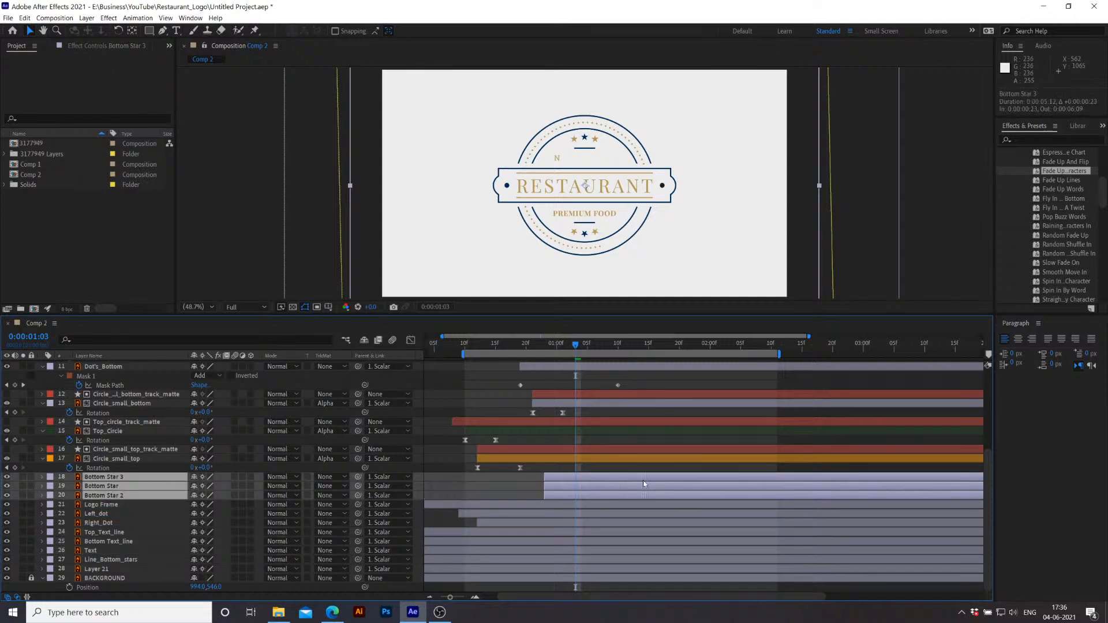
click(52, 479)
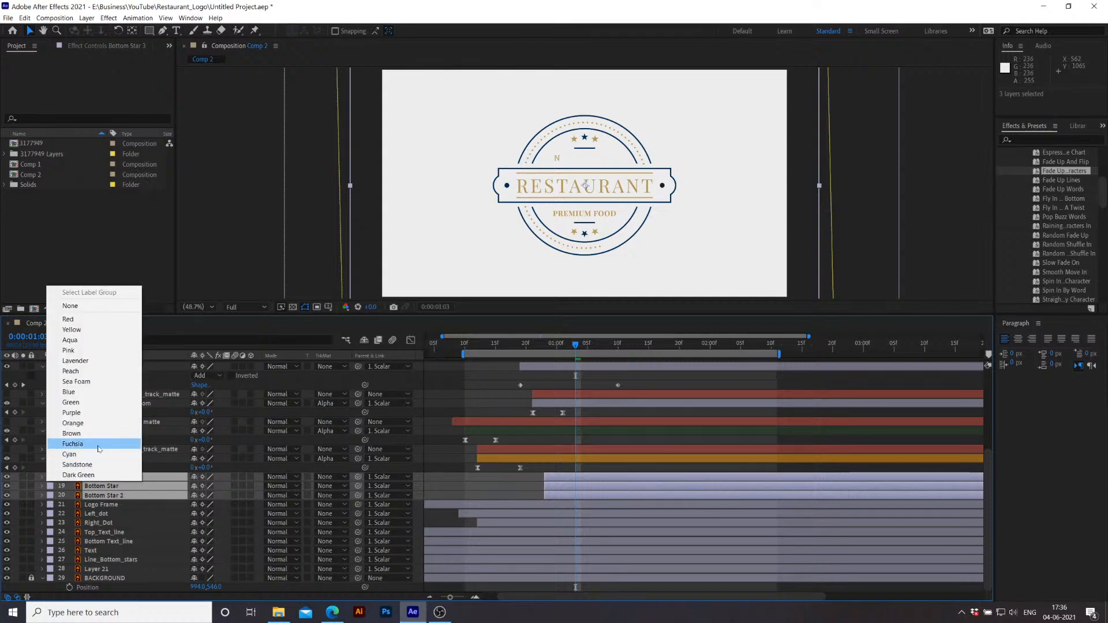
click(58, 445)
Step: Try pasting the copied star keyframes onto the three bottom star layers at 0:00:00:23, preview them, and undo the paste
drag(576, 346, 545, 368)
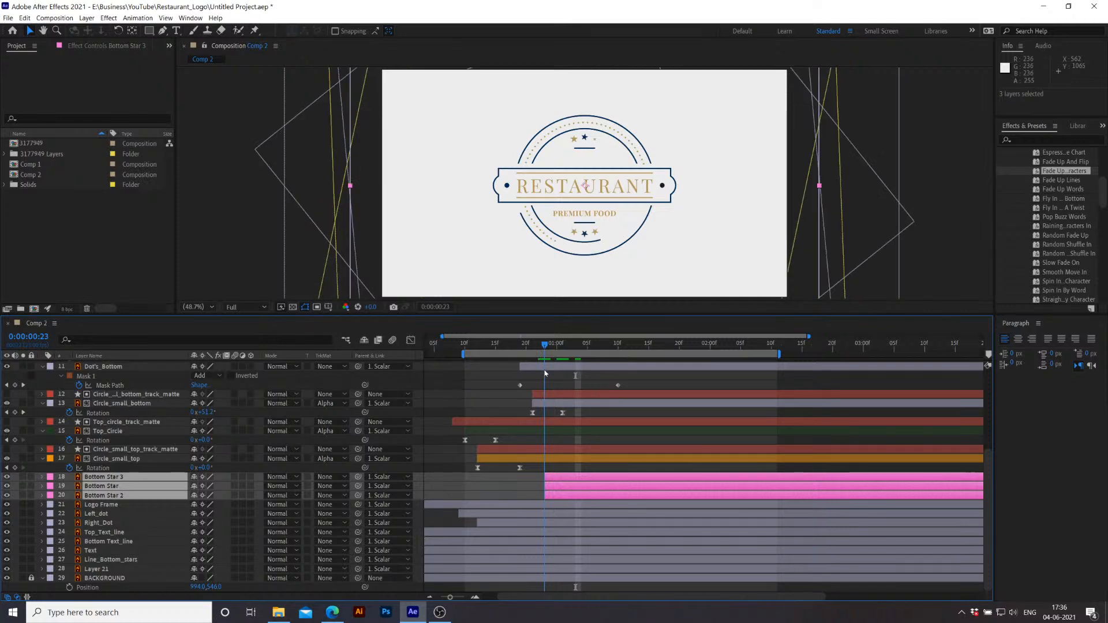
key(ctrl+v)
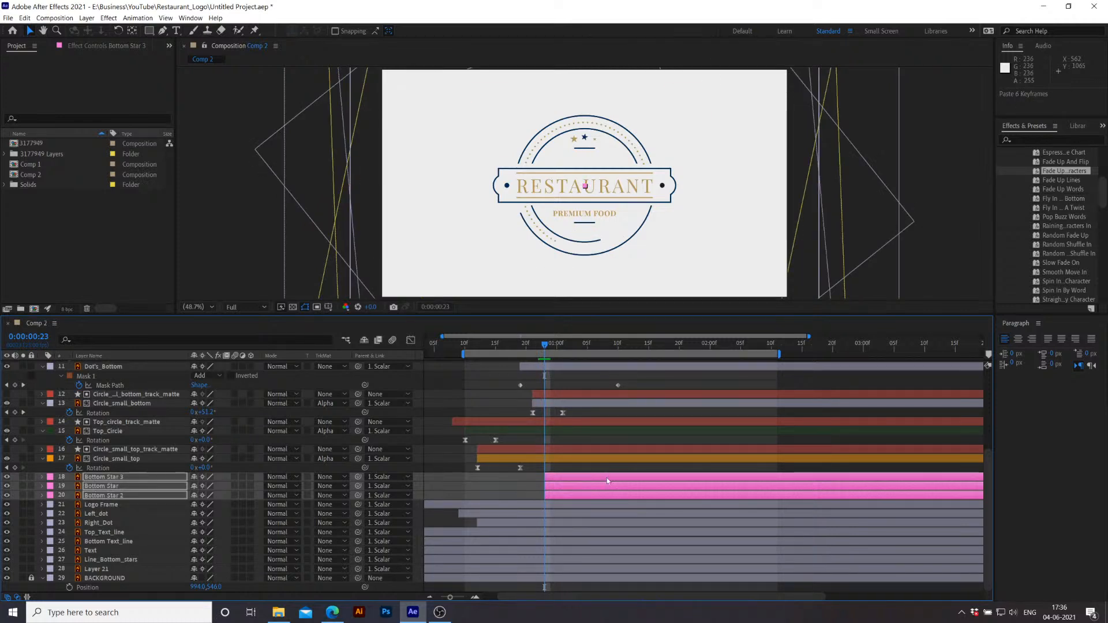
key(space)
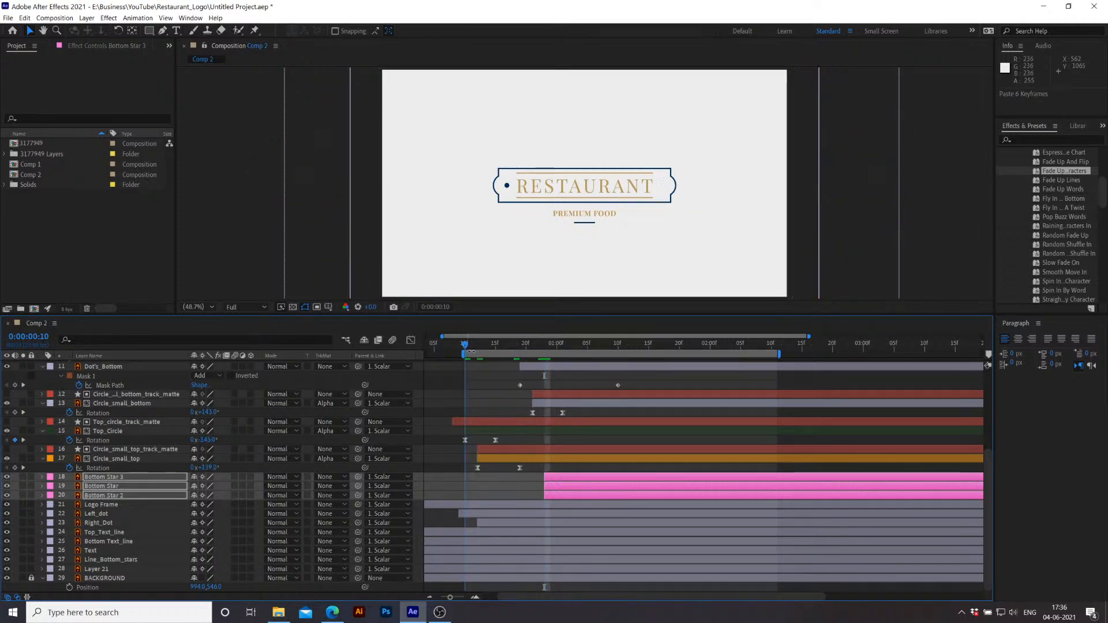
drag(663, 375, 583, 371)
key(ctrl+z)
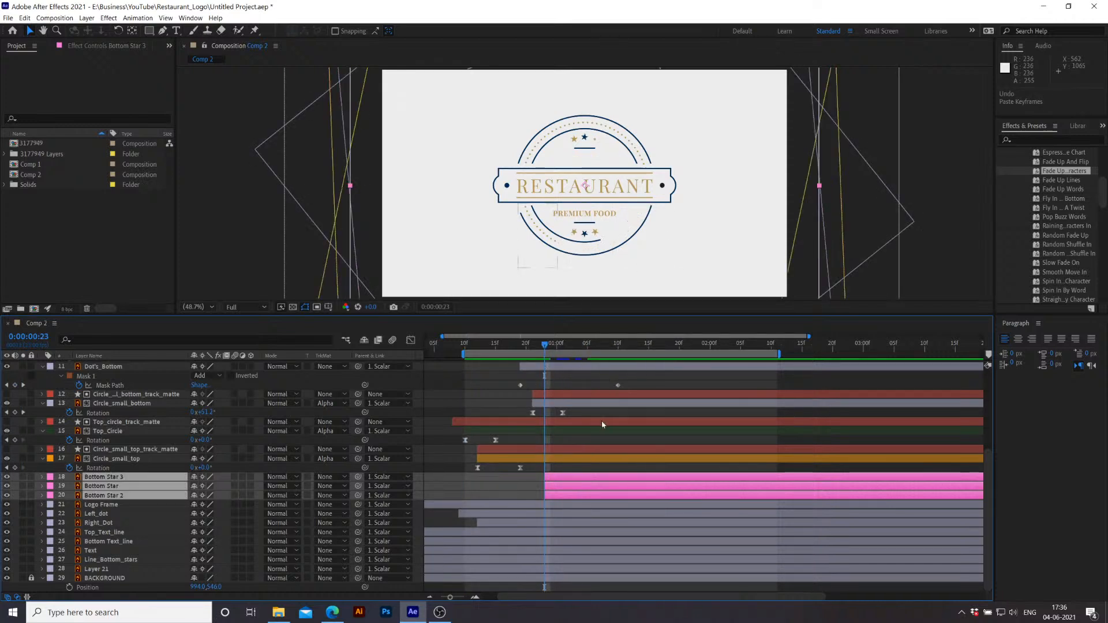
Step: Move the anchor point of Bottom Star 3 to the centre of the left star below PREMIUM FOOD
click(579, 477)
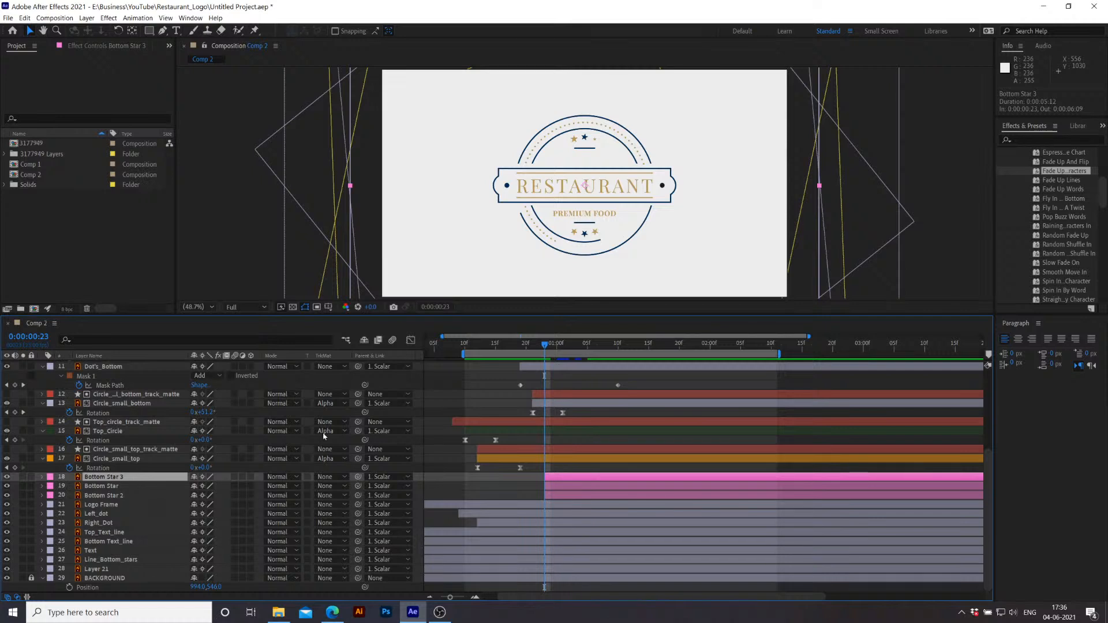
click(6, 477)
key(z)
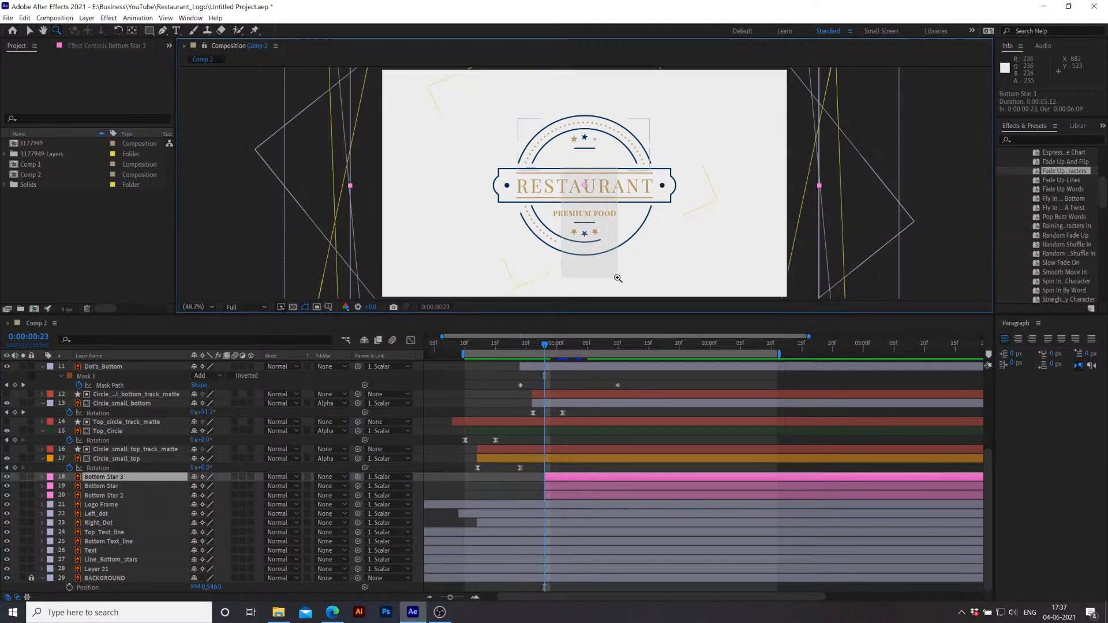
click(594, 259)
key(h)
drag(641, 185, 637, 248)
key(z)
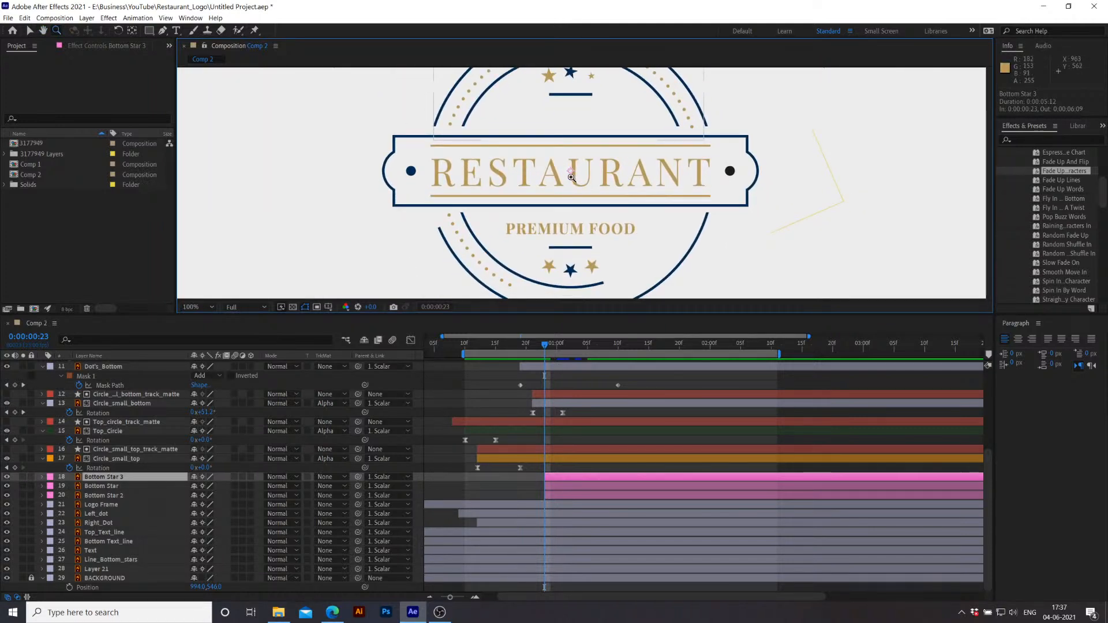
key(v)
drag(570, 187, 549, 266)
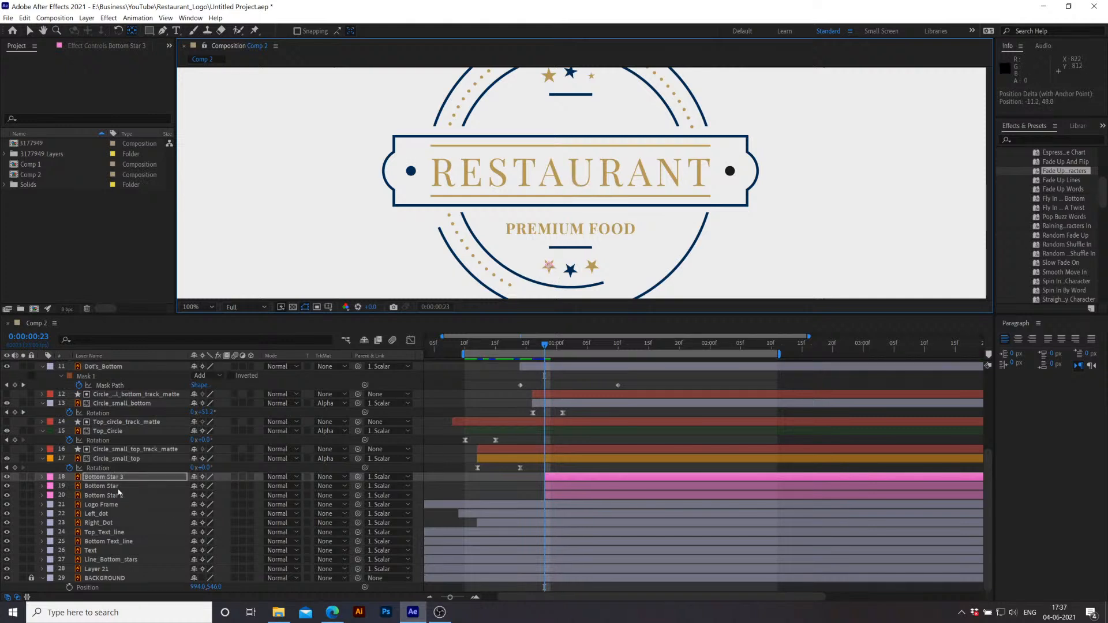
Step: Centre the anchor point of Bottom Star on the middle star and that of Bottom Star 2 on the right star
click(116, 487)
drag(567, 172, 569, 272)
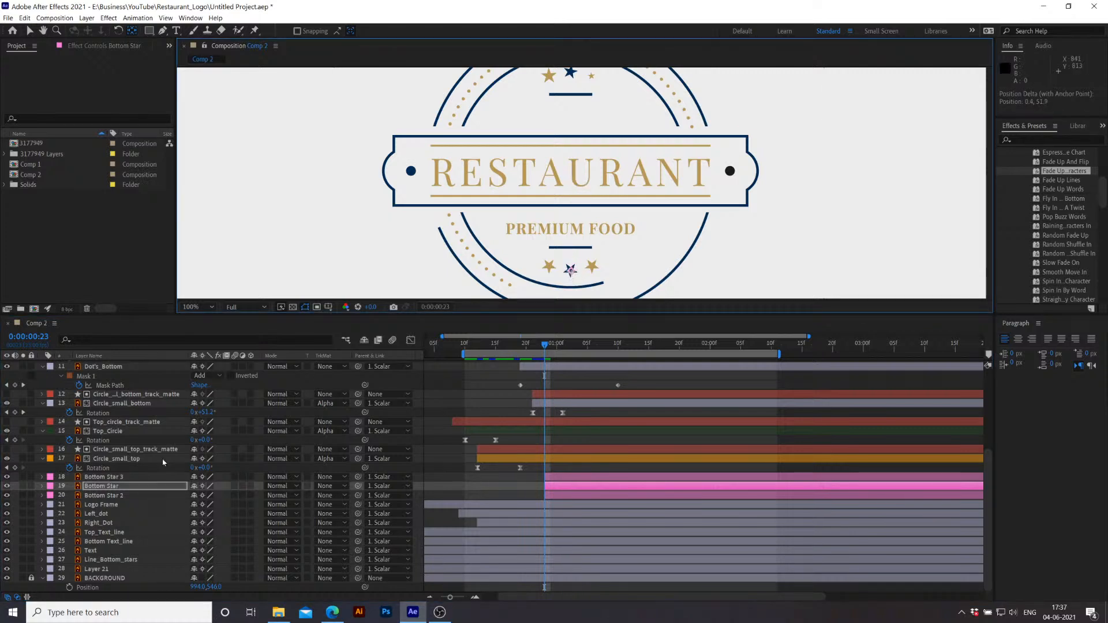
click(123, 497)
drag(571, 171, 595, 272)
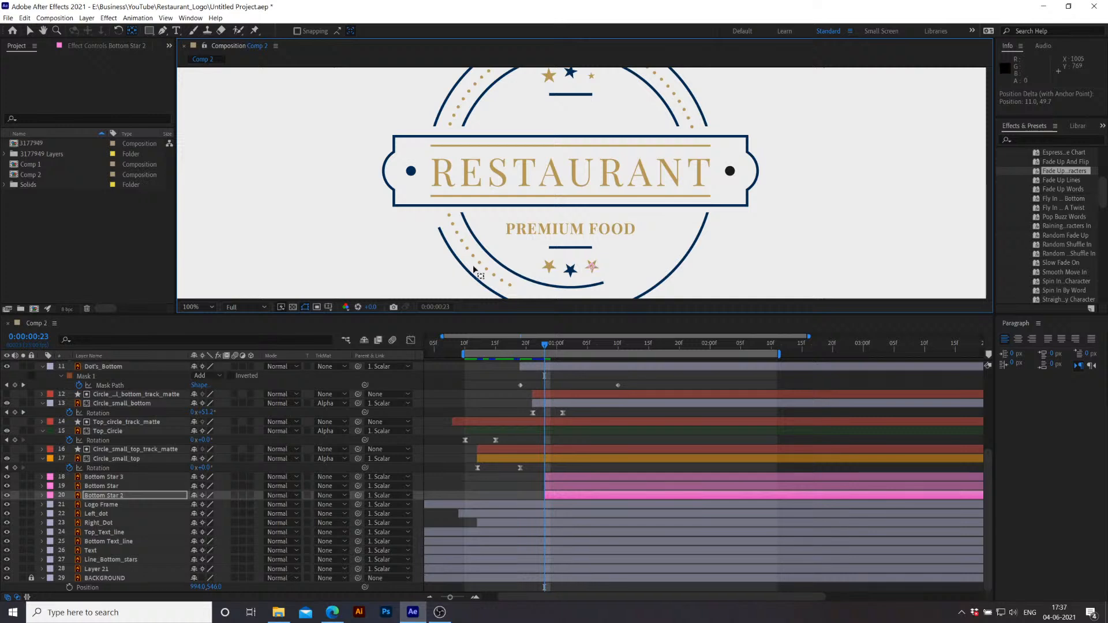
Step: Paste the copied star keyframes onto Bottom Star 3, Bottom Star and Bottom Star 2 at 0:00:00:23 and preview the animation
click(29, 31)
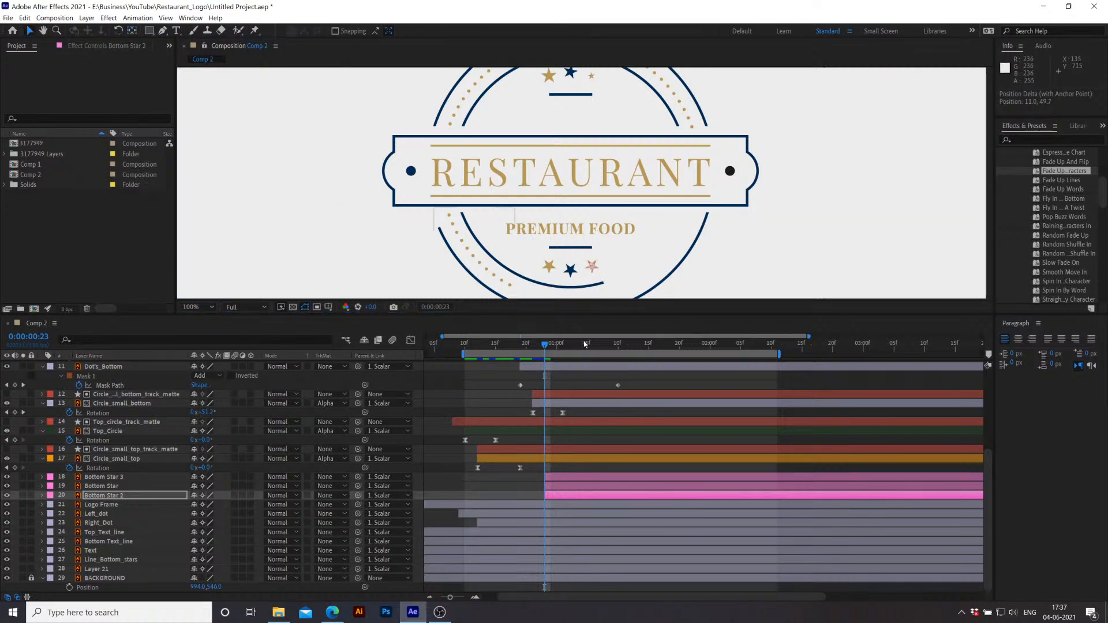
click(574, 478)
shift+click(661, 496)
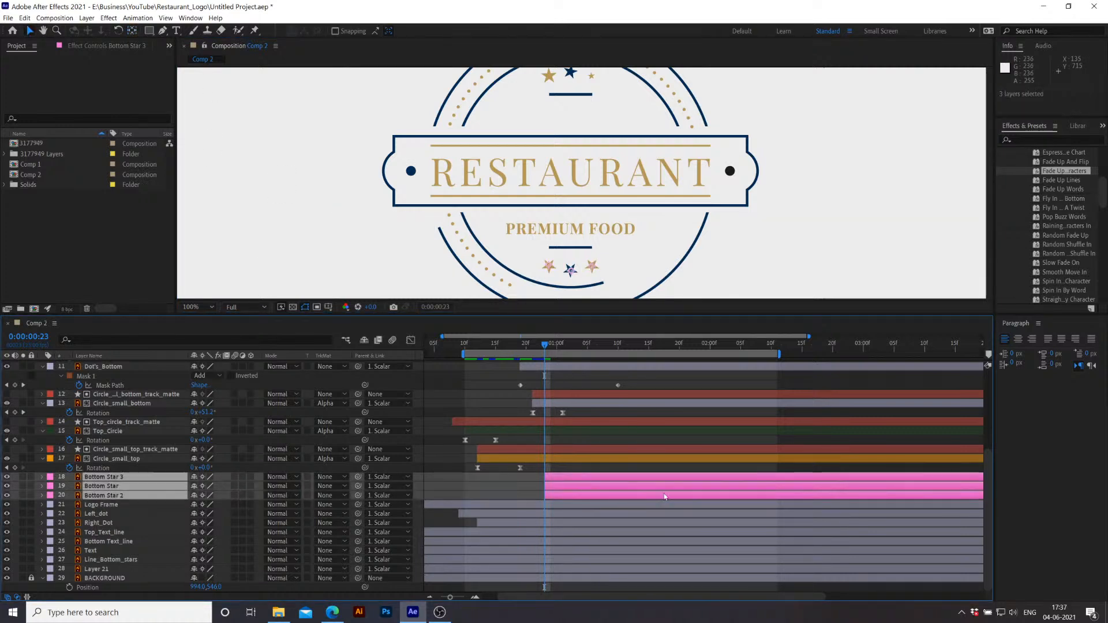
key(space)
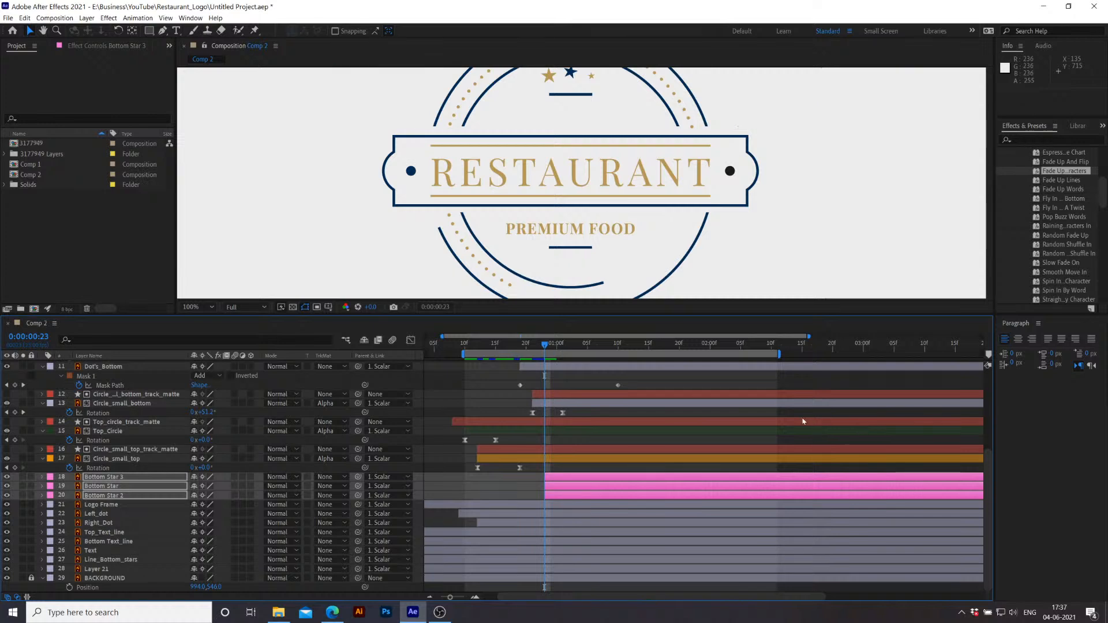
key(space)
key(space)
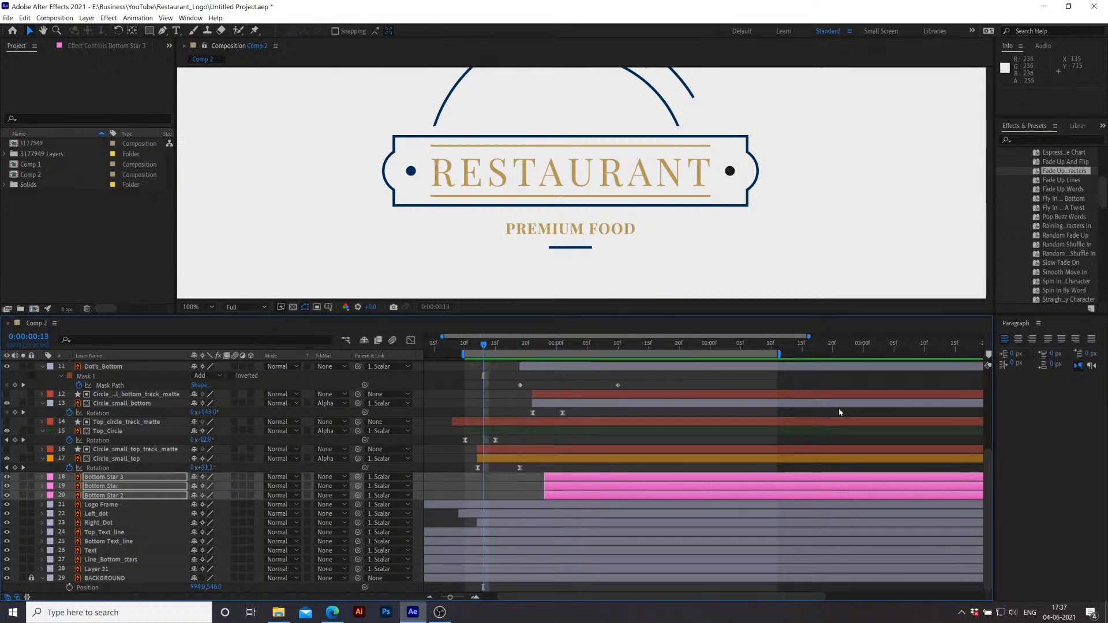
key(space)
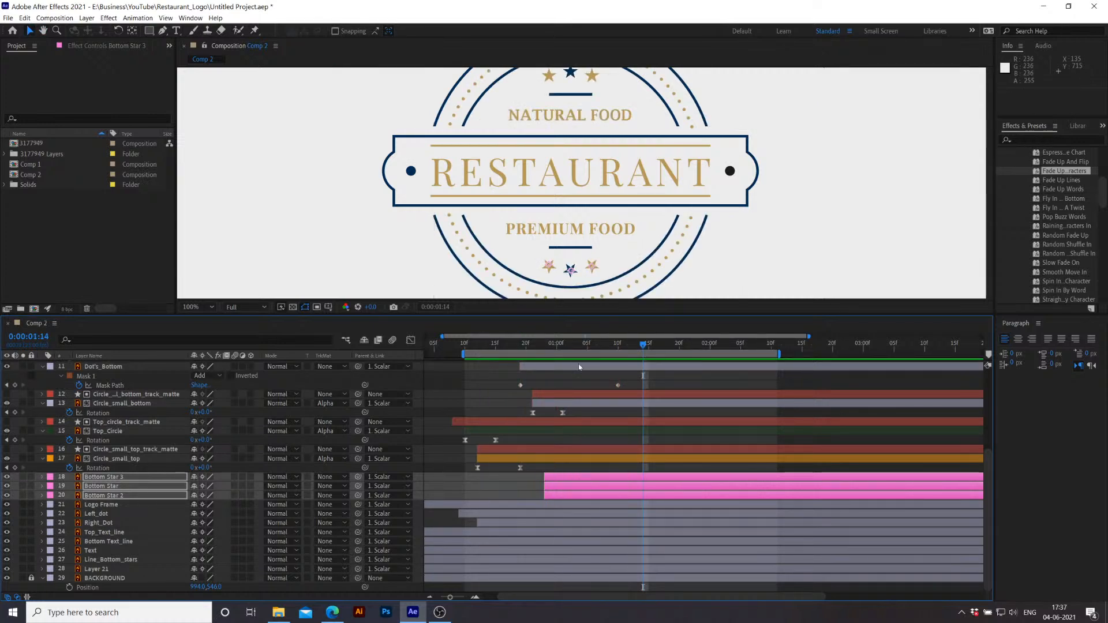
key(space)
key(space)
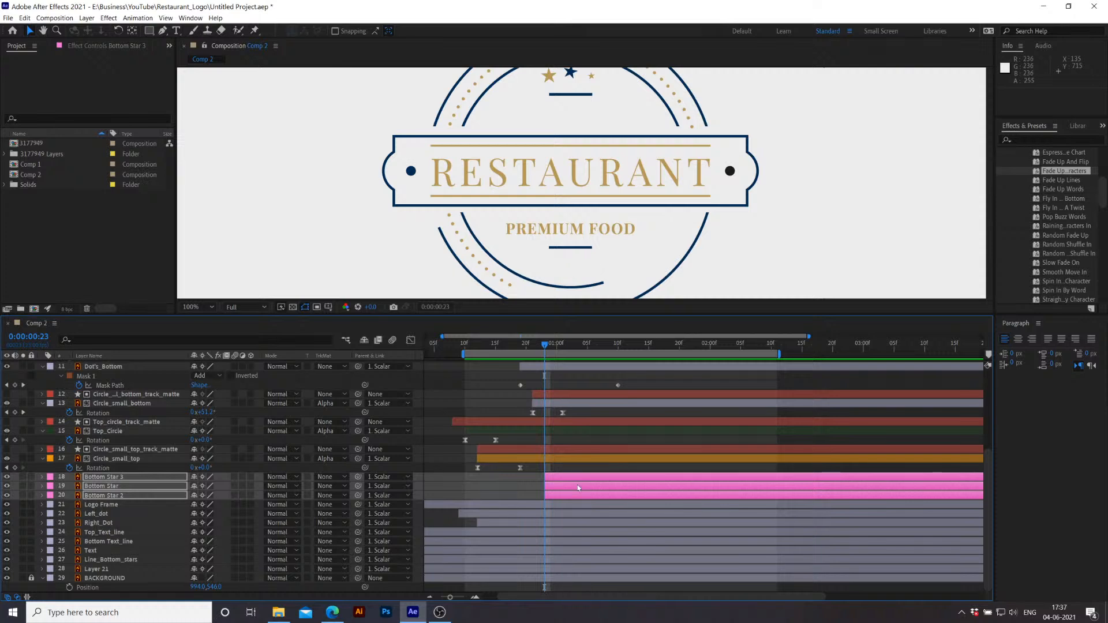
Step: Stagger the bottom stars by starting Bottom Star at 0:00:01:00 and Bottom Star 2 at 0:00:01:02, and preview the result
click(574, 487)
key(alt+Page_Down)
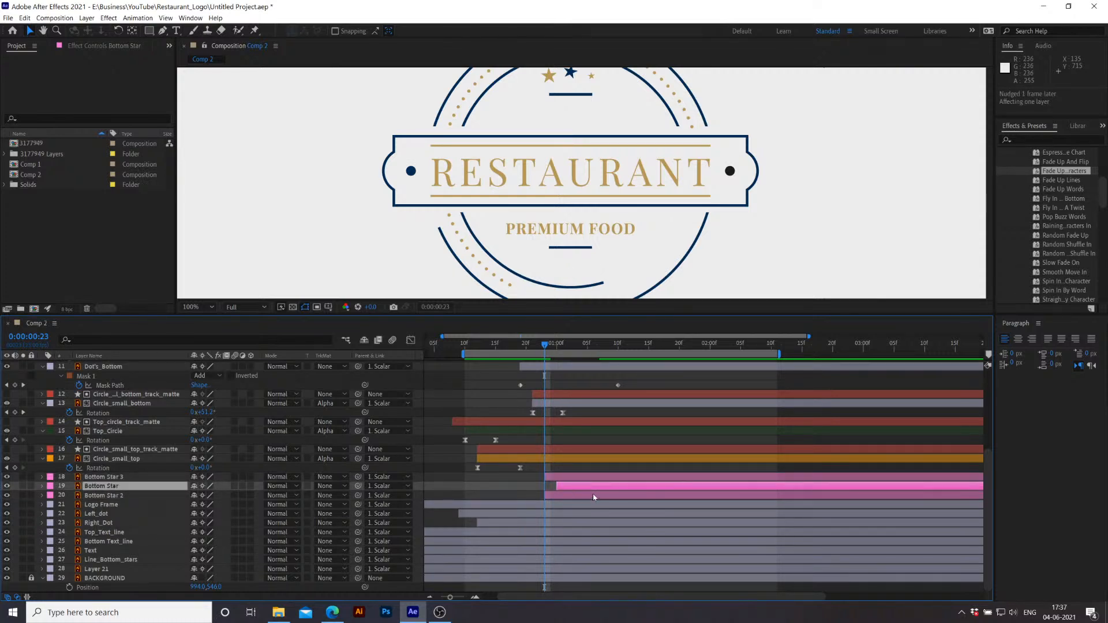
click(594, 497)
key(alt+Page_Down)
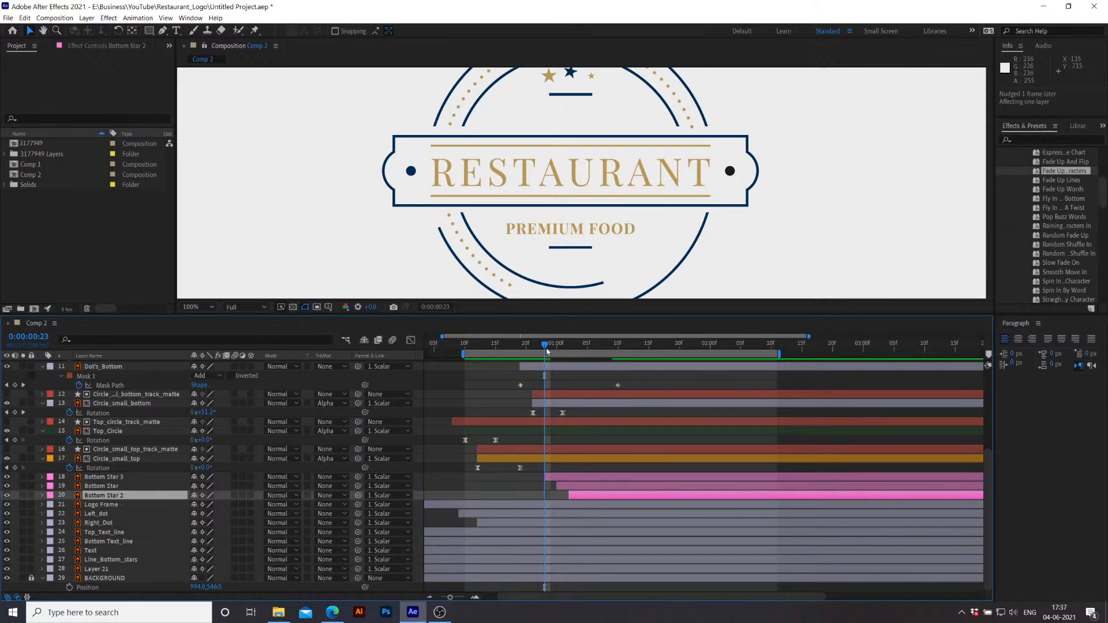
key(space)
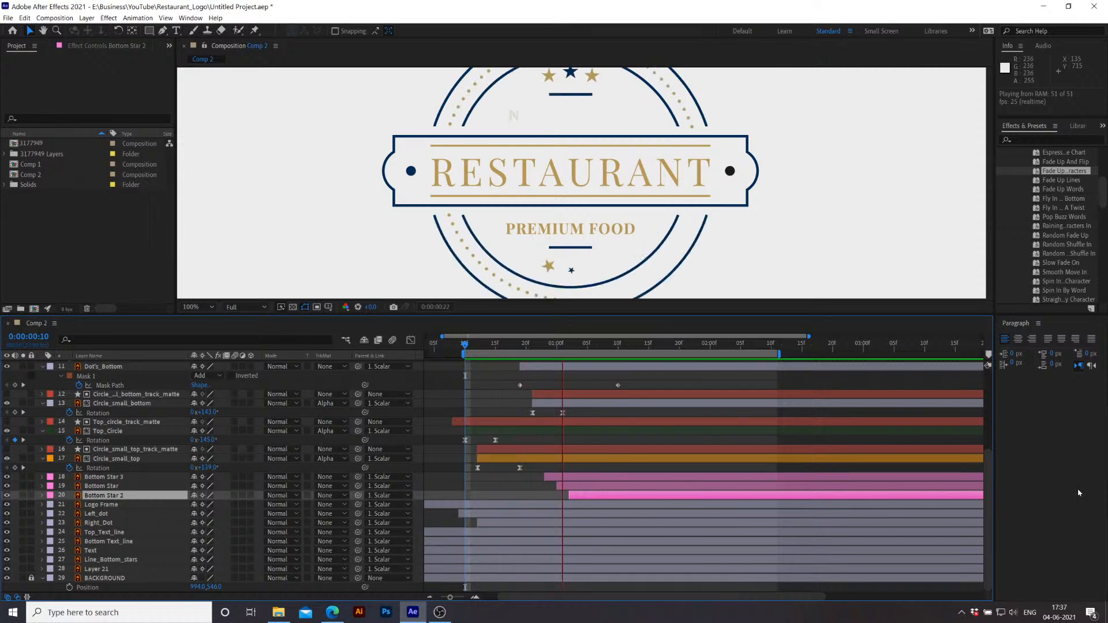
key(space)
click(581, 444)
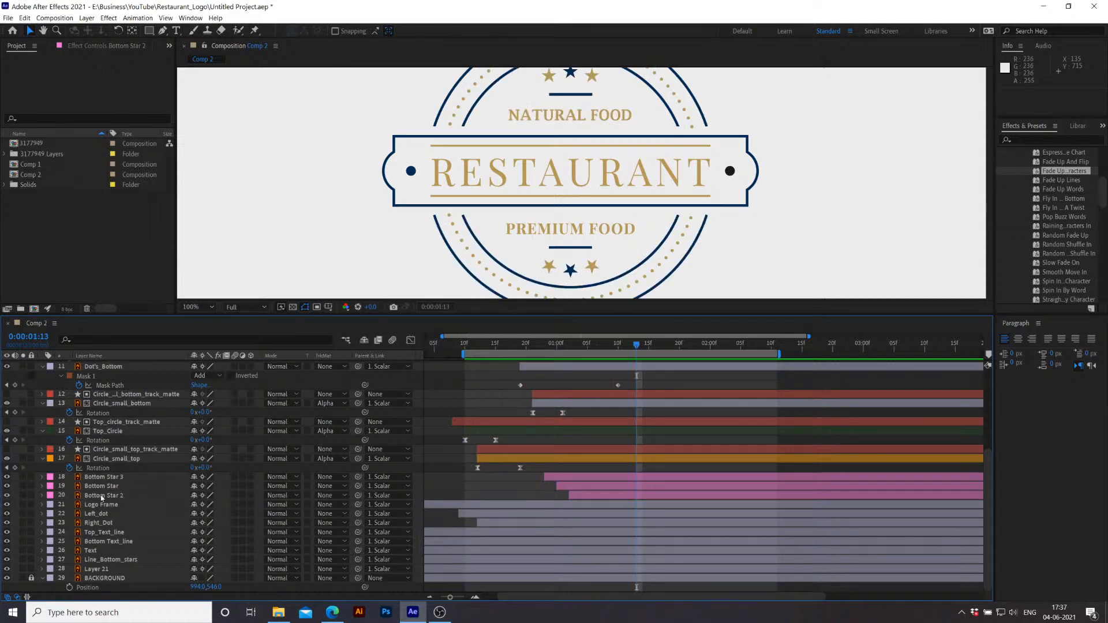
Step: Identify the line layer above the bottom stars by toggling its visibility and move Line_Bottom_stars directly below Bottom Star 2
click(105, 543)
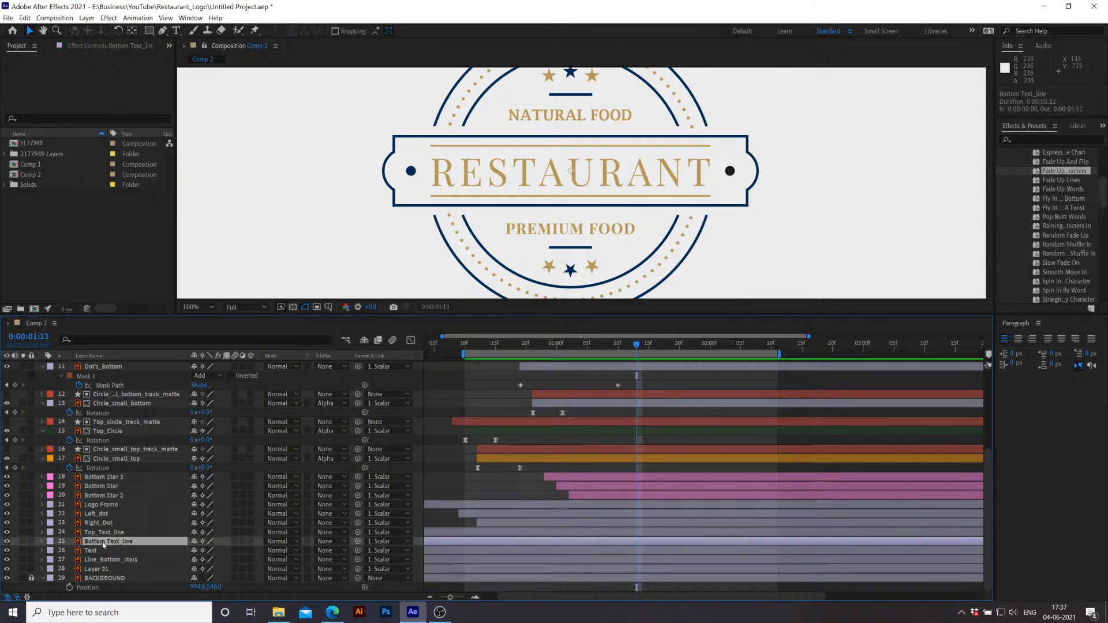
click(92, 551)
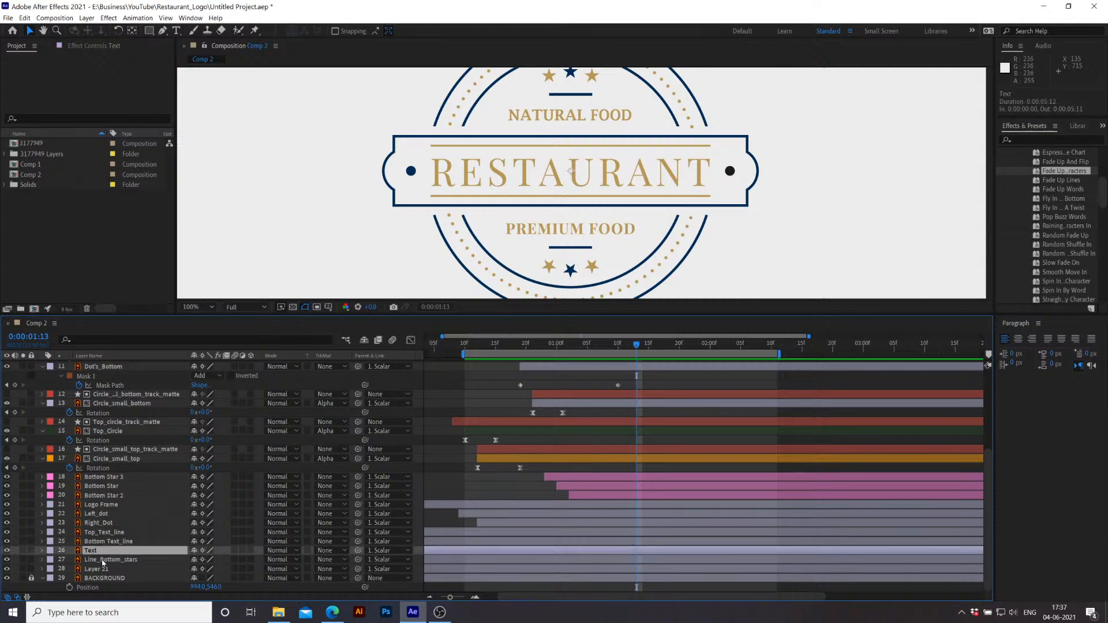
click(101, 558)
click(7, 560)
click(7, 560)
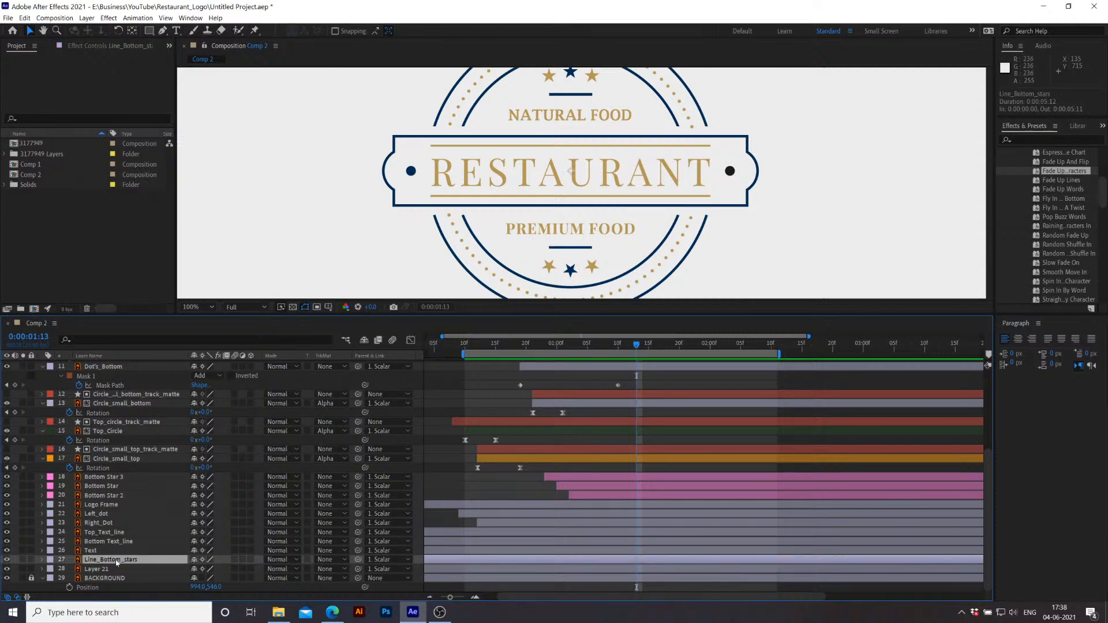
drag(108, 560, 113, 505)
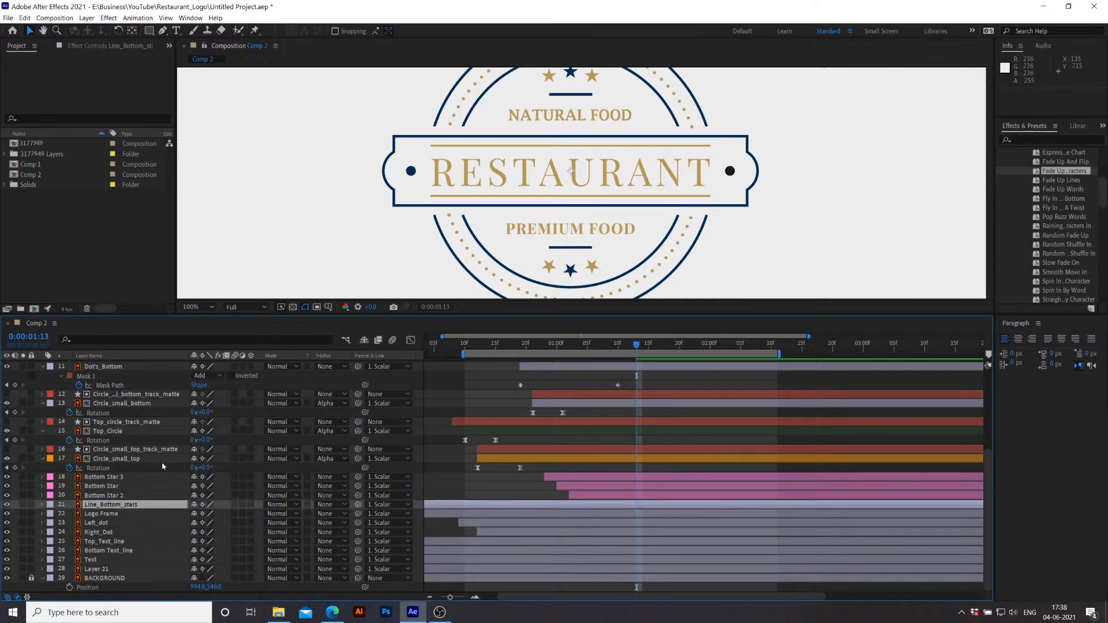
Step: Copy the Line_top_stars layer and paste it directly above Line_Bottom_stars
scroll(163, 466, up, 3)
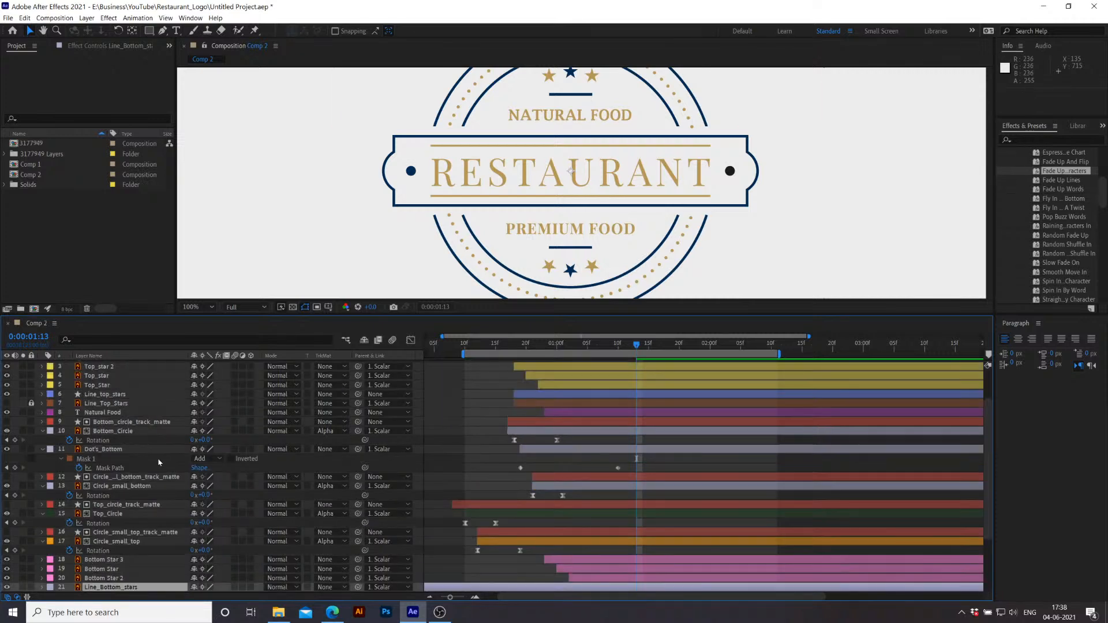
click(105, 395)
key(ctrl+c)
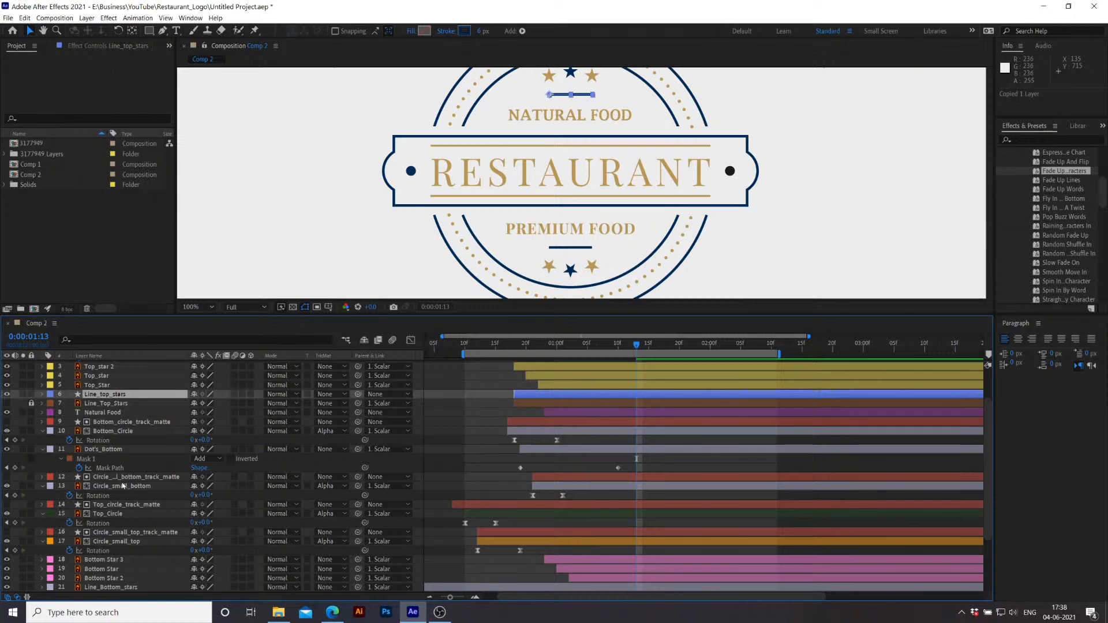
scroll(145, 522, down, 3)
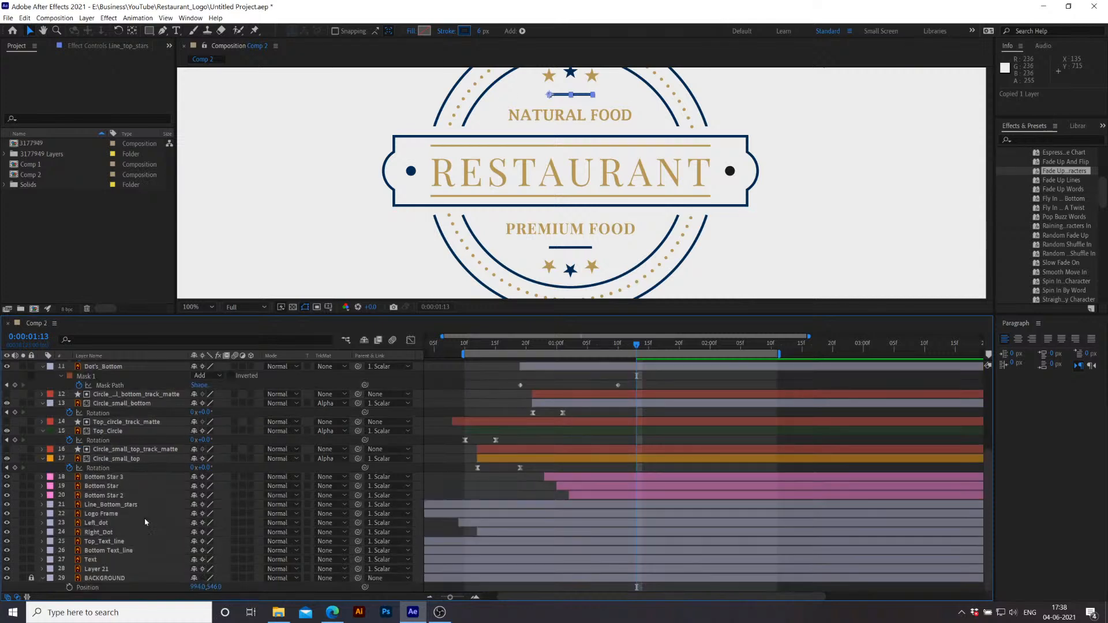
click(103, 506)
key(ctrl+v)
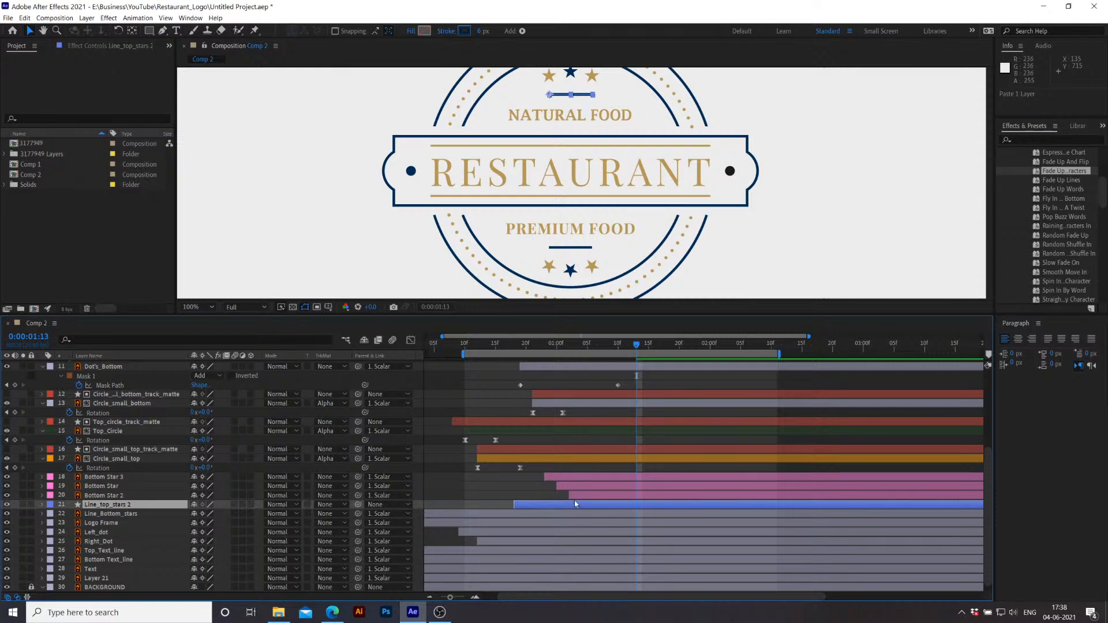
Step: Start the pasted line layer at 0:00:00:23 and move it 354 px straight down onto the line below PREMIUM FOOD
drag(574, 503, 609, 510)
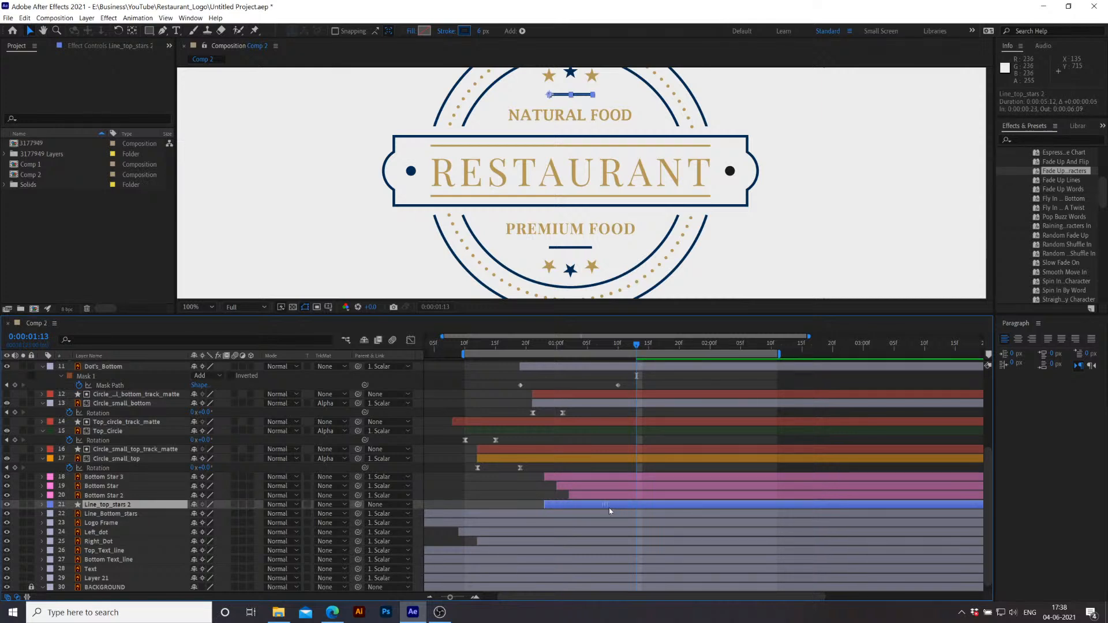
drag(636, 346, 544, 377)
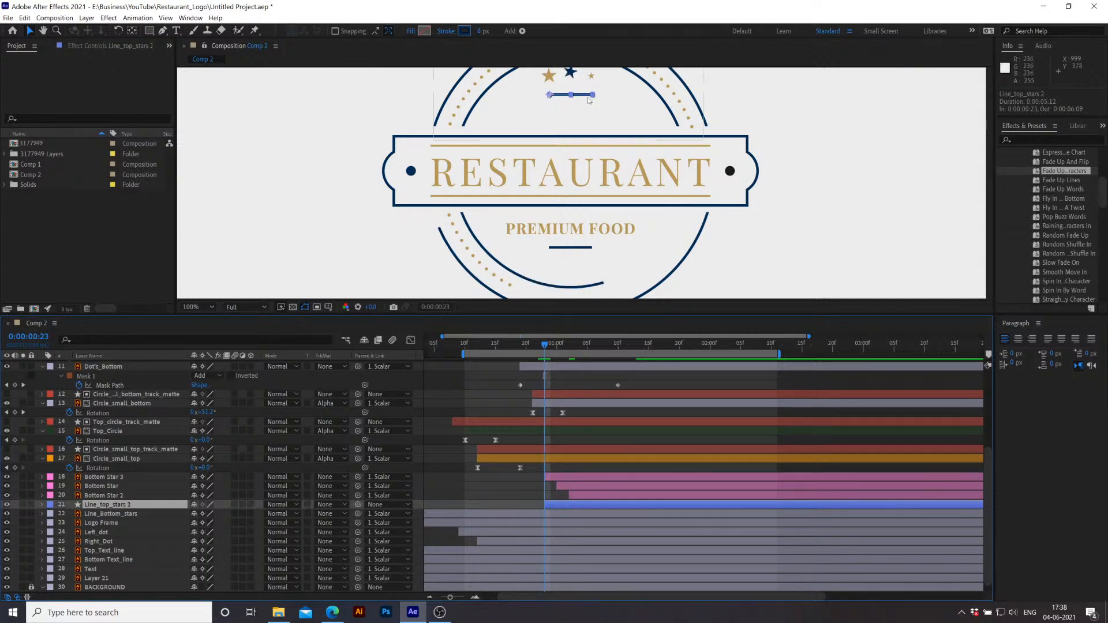
drag(585, 110, 585, 249)
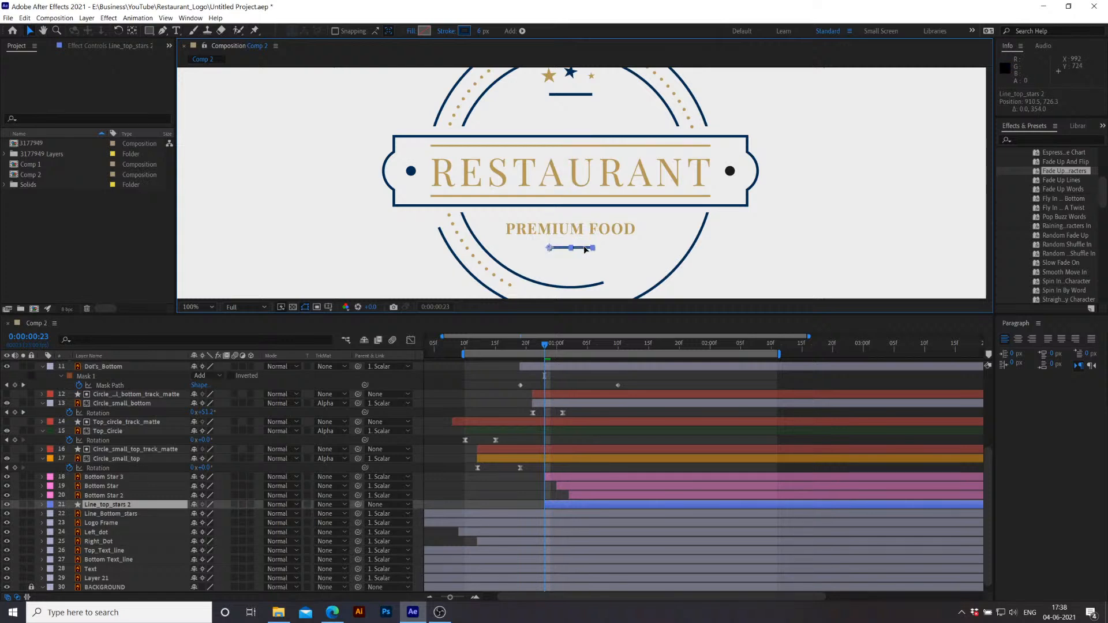
click(563, 493)
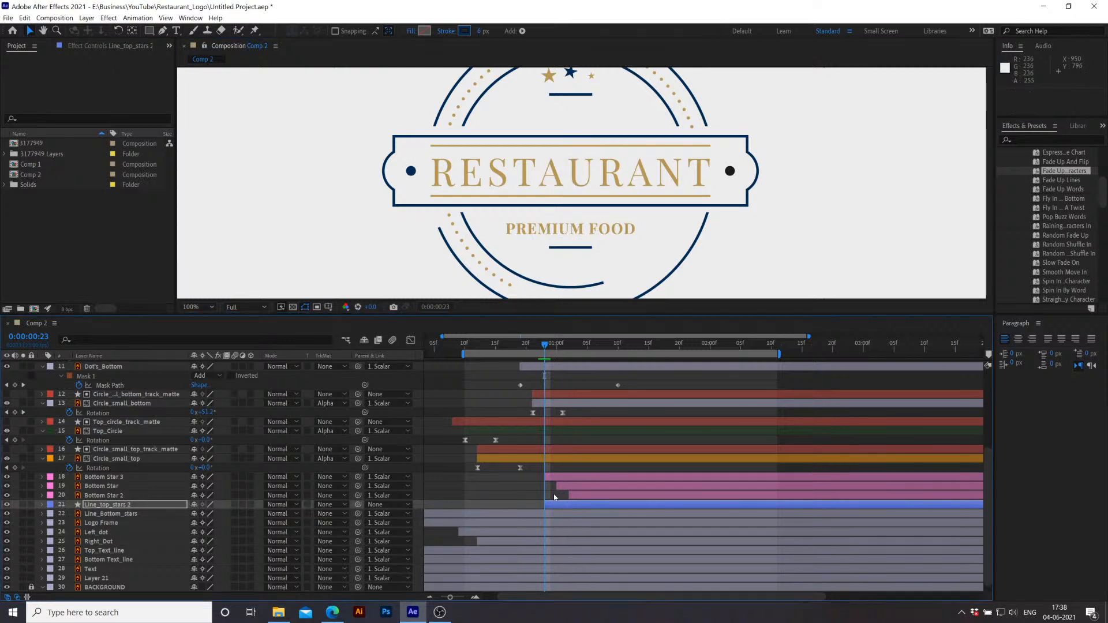
Step: Hide and lock the original Line_Bottom_stars layer and preview the animated replacement line
click(119, 514)
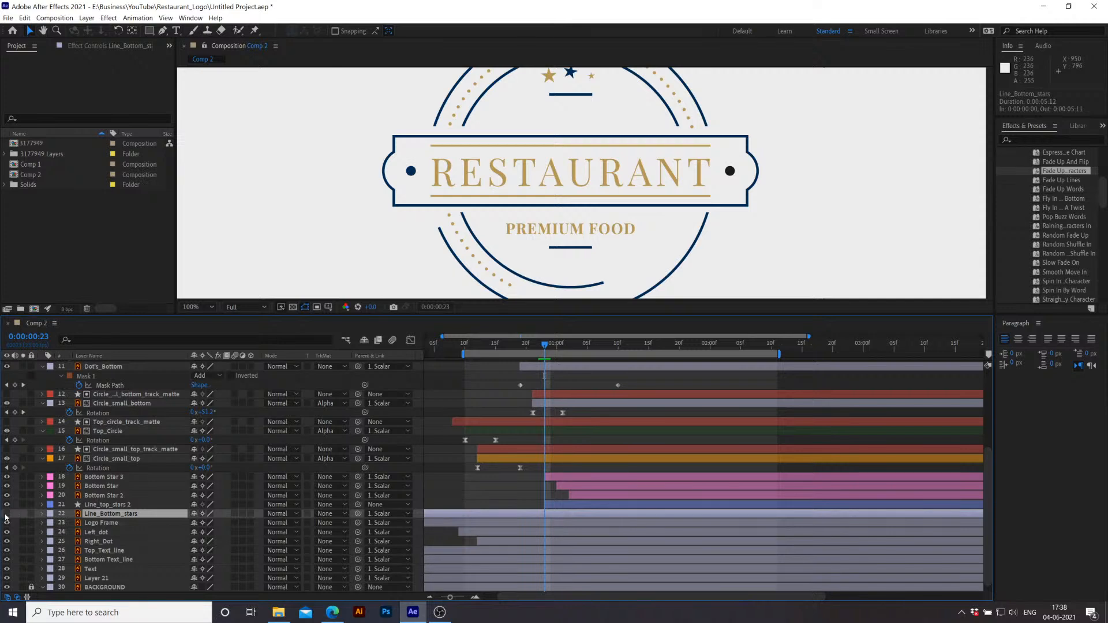
click(31, 514)
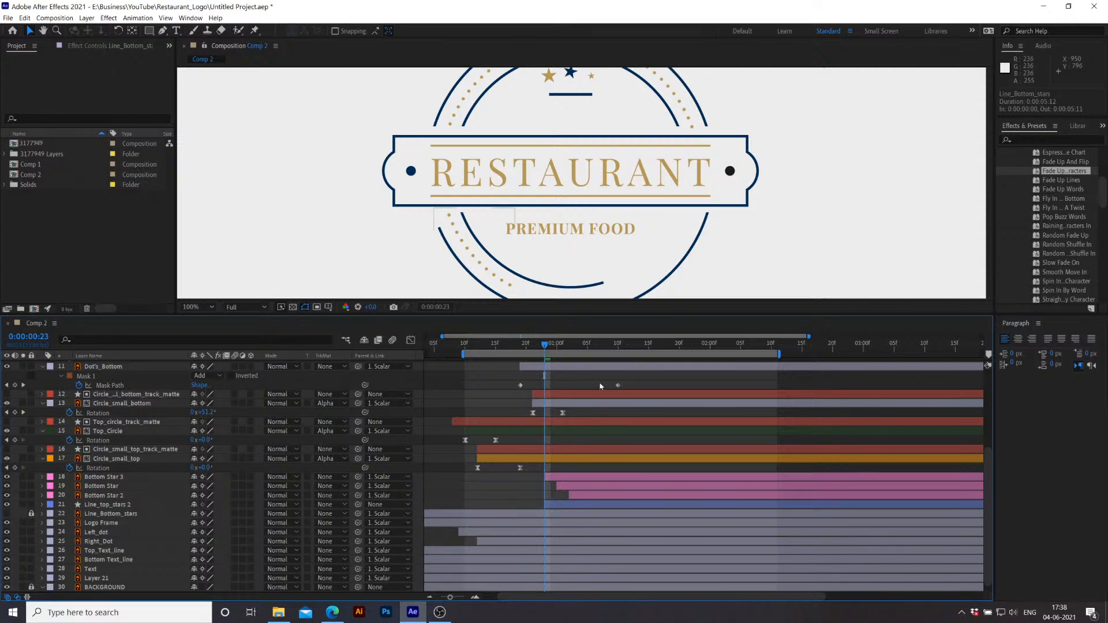
key(space)
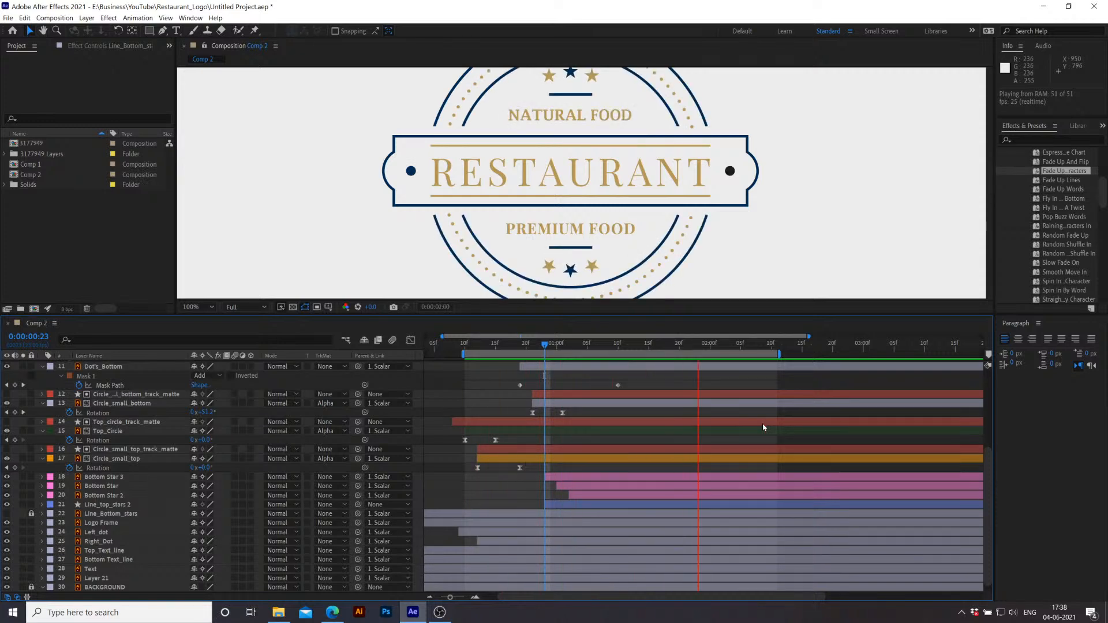
key(space)
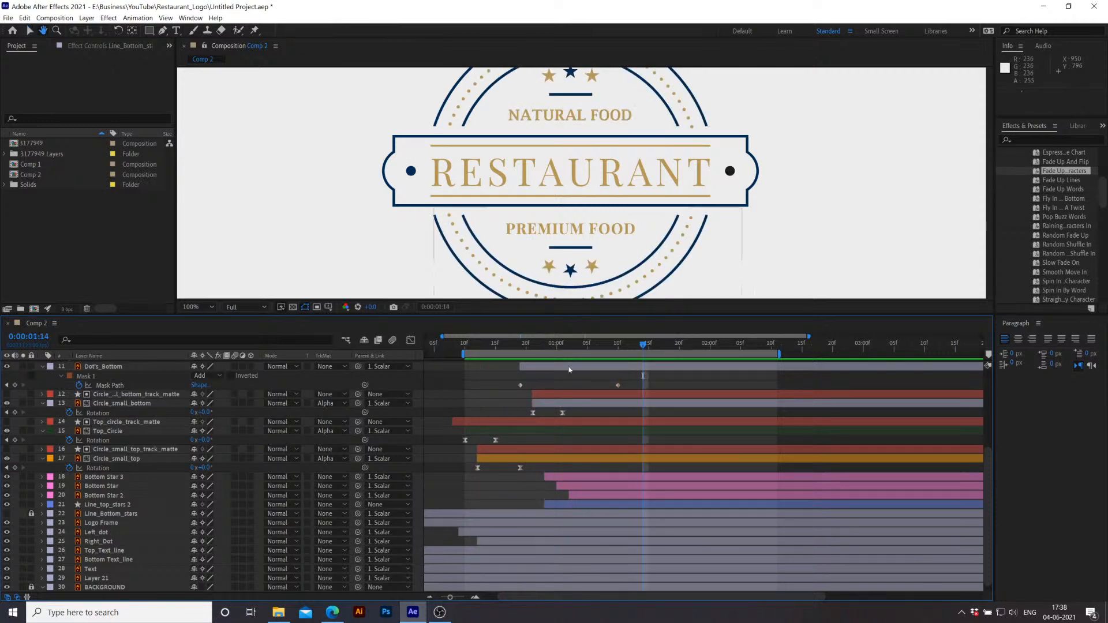
click(570, 350)
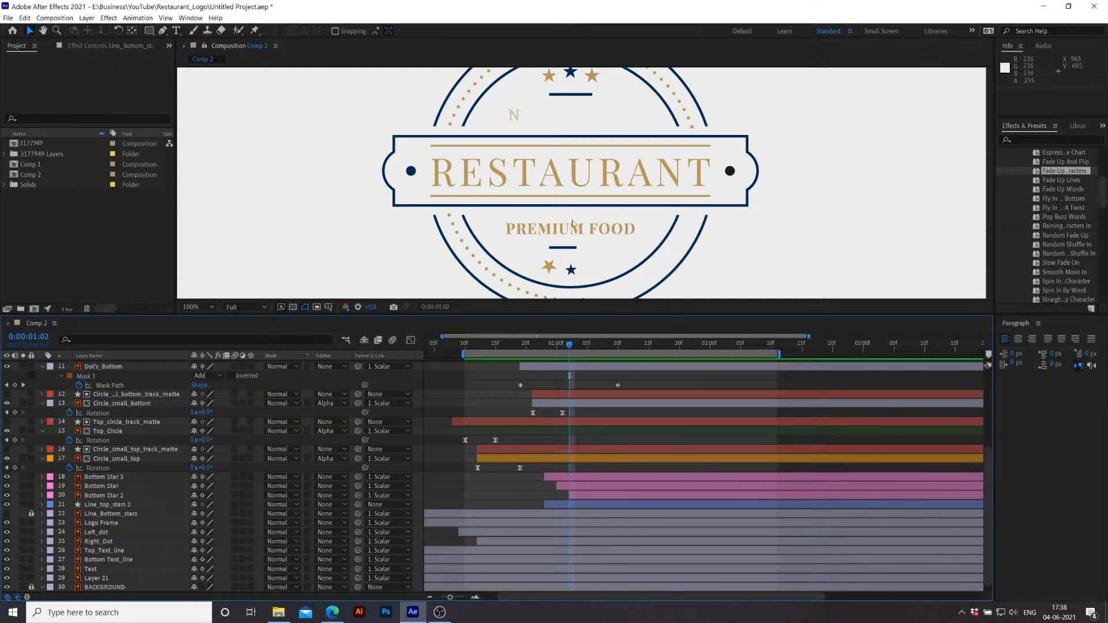
drag(559, 345, 643, 349)
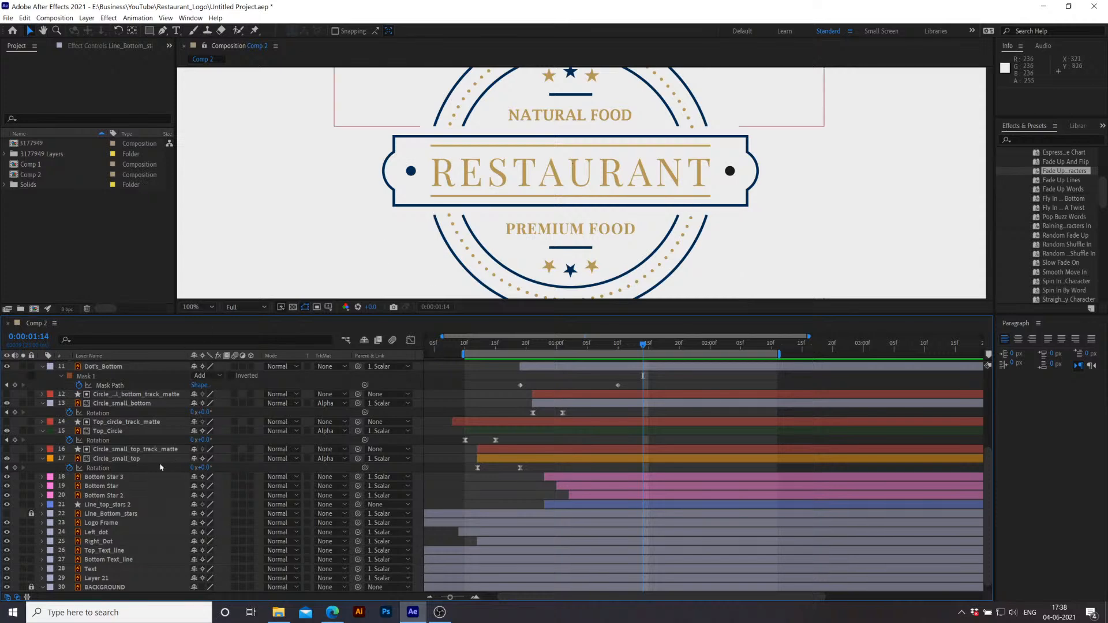
Step: Copy the Natural Food text layer
scroll(139, 479, up, 5)
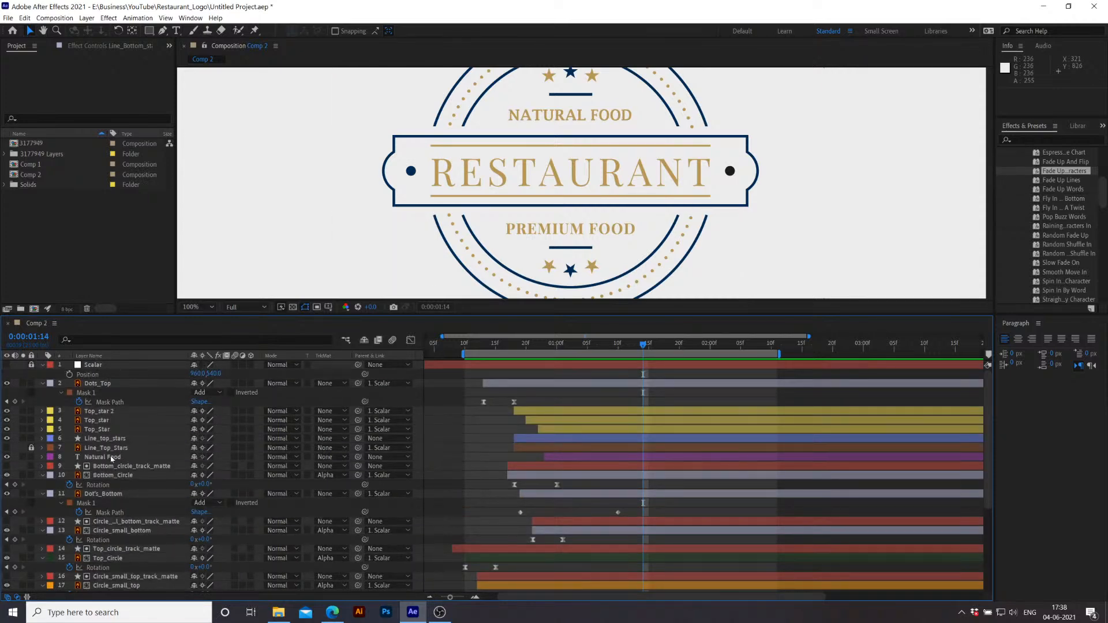
click(139, 457)
key(ctrl+c)
scroll(145, 478, down, 3)
scroll(145, 478, down, 2)
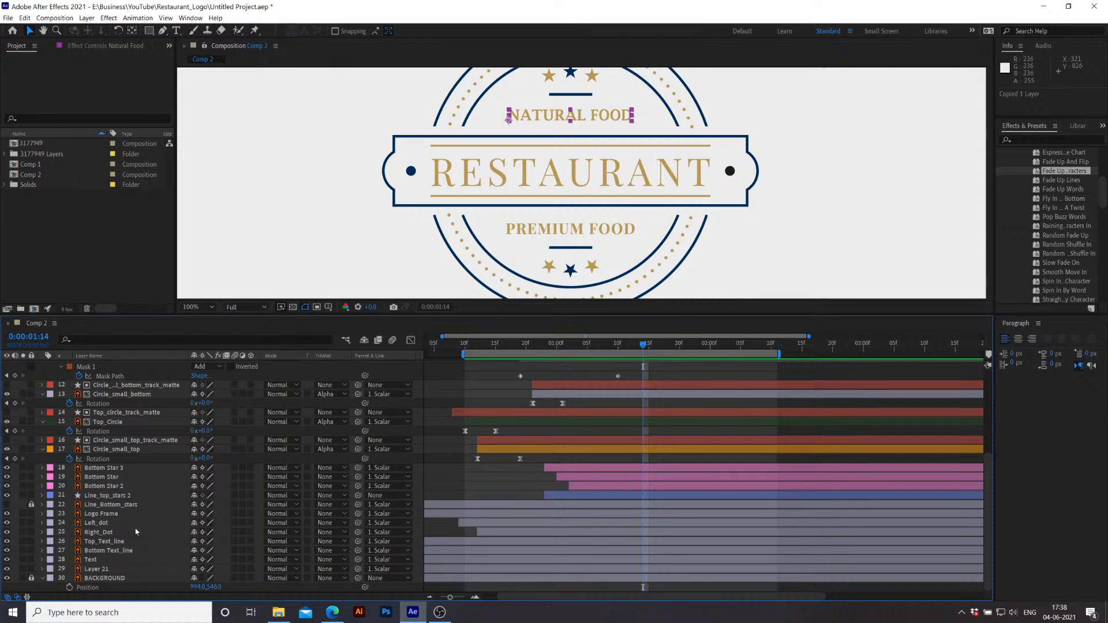
Step: Identify the PREMIUM FOOD layer by toggling the visibility of Text and Layer 21, and move Layer 21 directly below Line_Bottom_stars
click(95, 559)
click(94, 570)
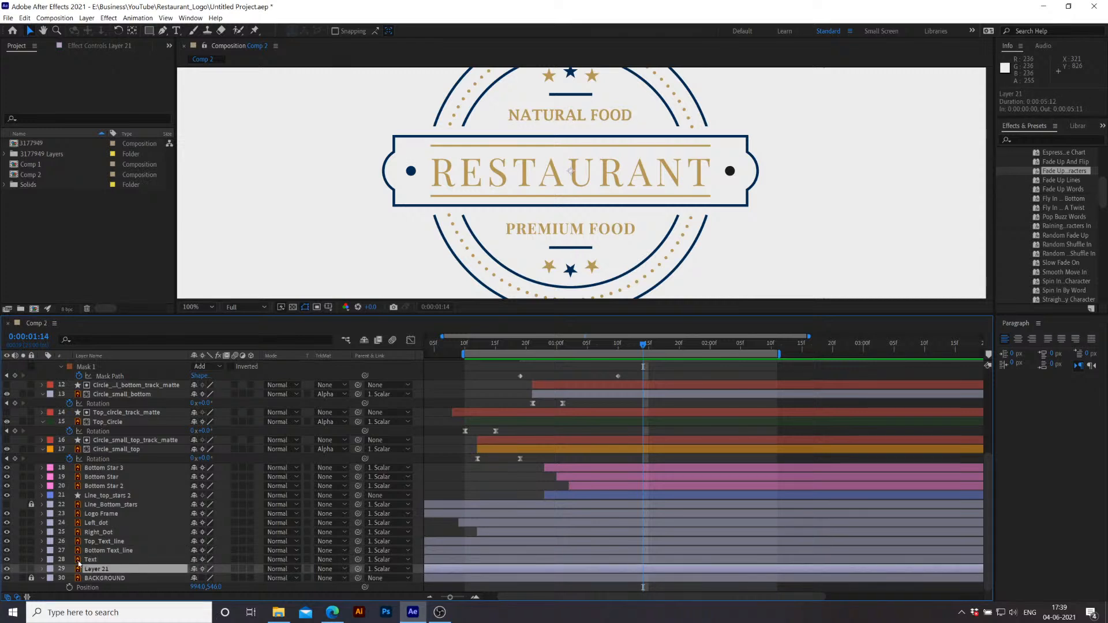
click(84, 561)
click(6, 559)
click(7, 560)
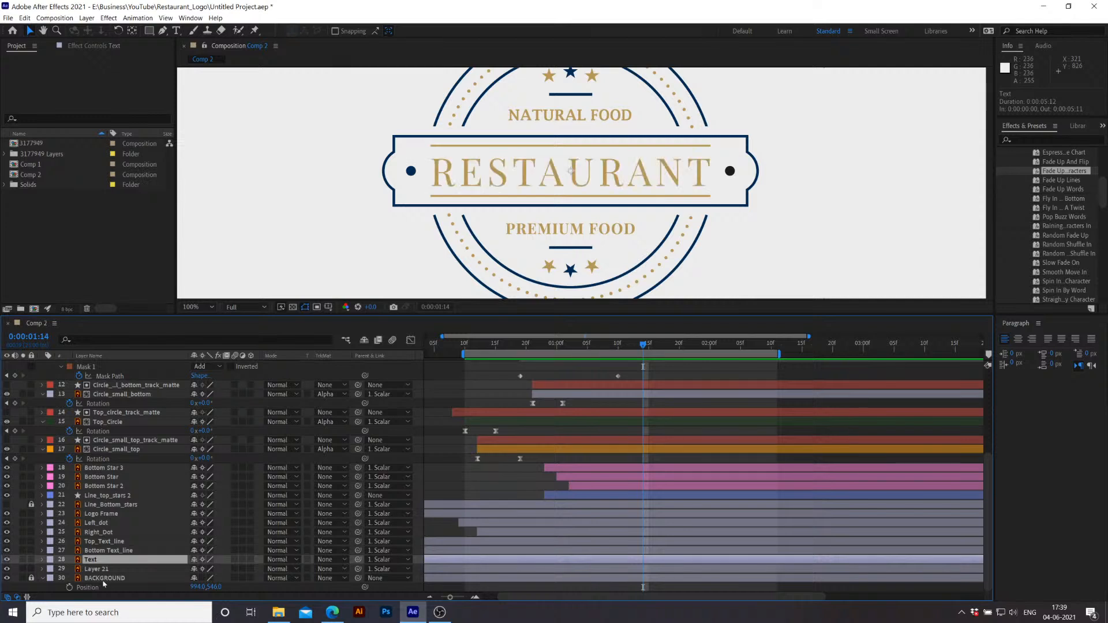
click(97, 569)
click(7, 569)
click(7, 569)
drag(113, 568, 120, 523)
Step: Paste the copied text layer directly above Layer 21 and shift it to start at 0:00:01:07
key(ctrl+v)
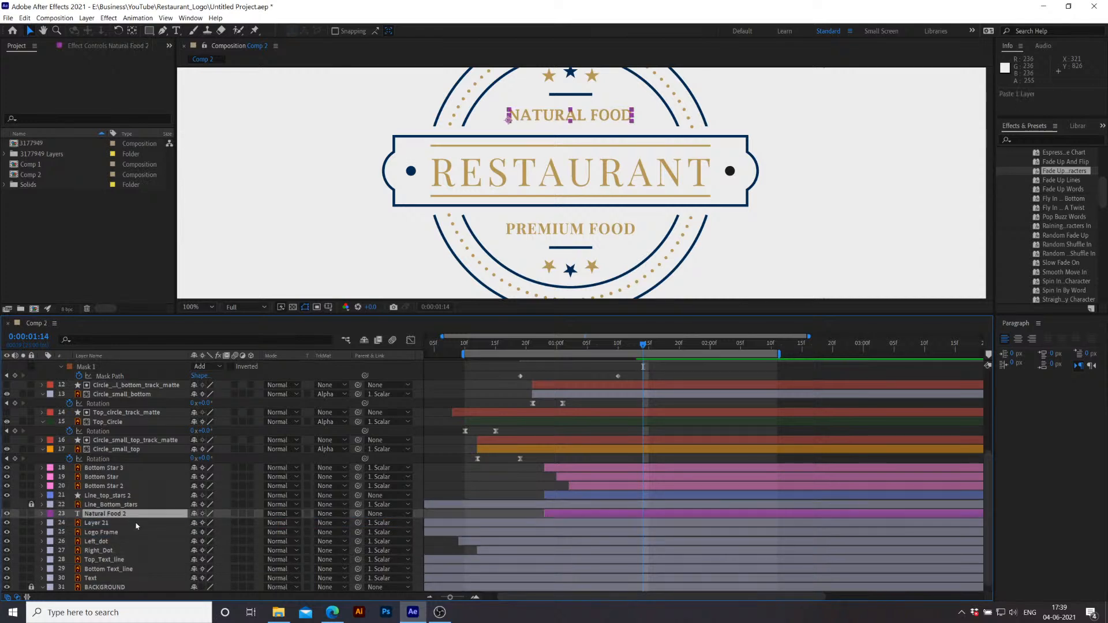
click(505, 507)
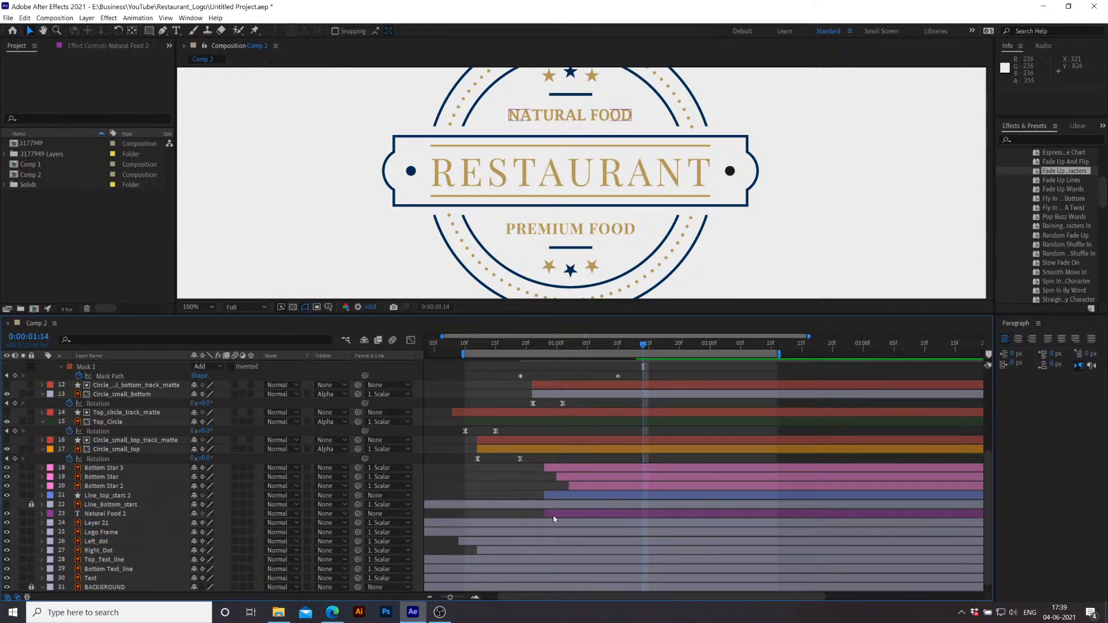
drag(572, 515, 645, 518)
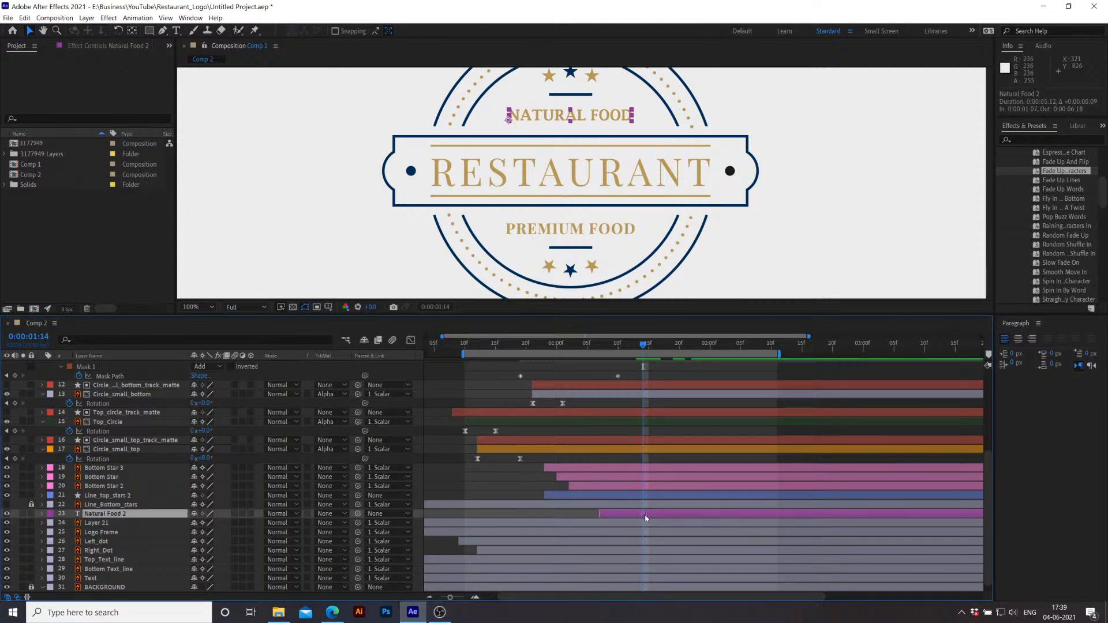
Step: Move the Natural Food 2 text straight down onto the PREMIUM FOOD lettering and hide Layer 21
drag(646, 347, 605, 371)
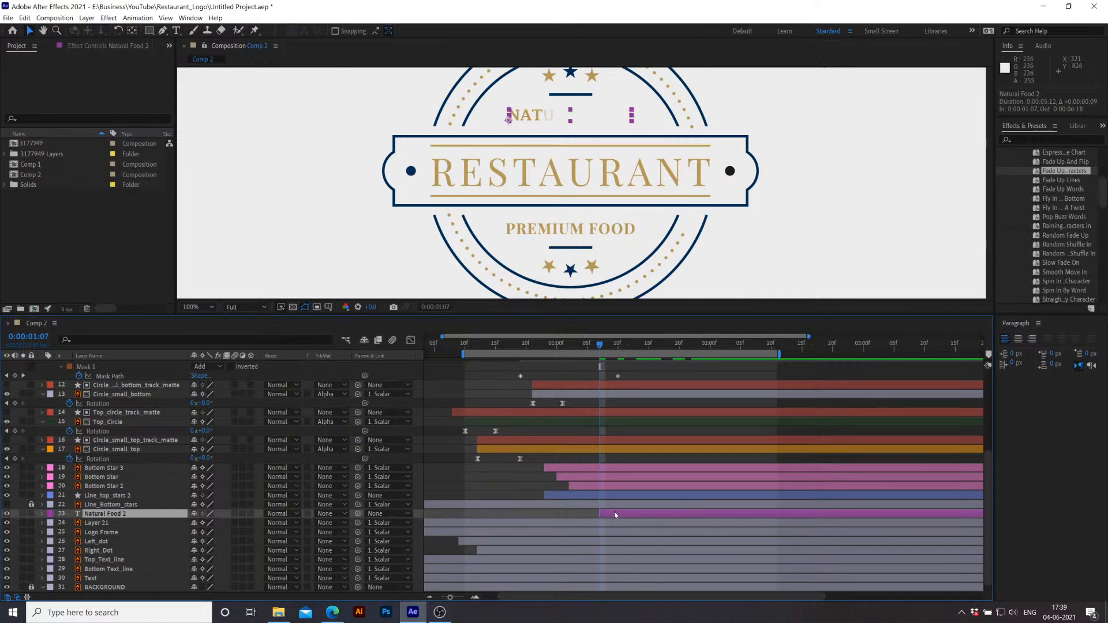
click(89, 523)
click(102, 515)
drag(534, 114, 534, 228)
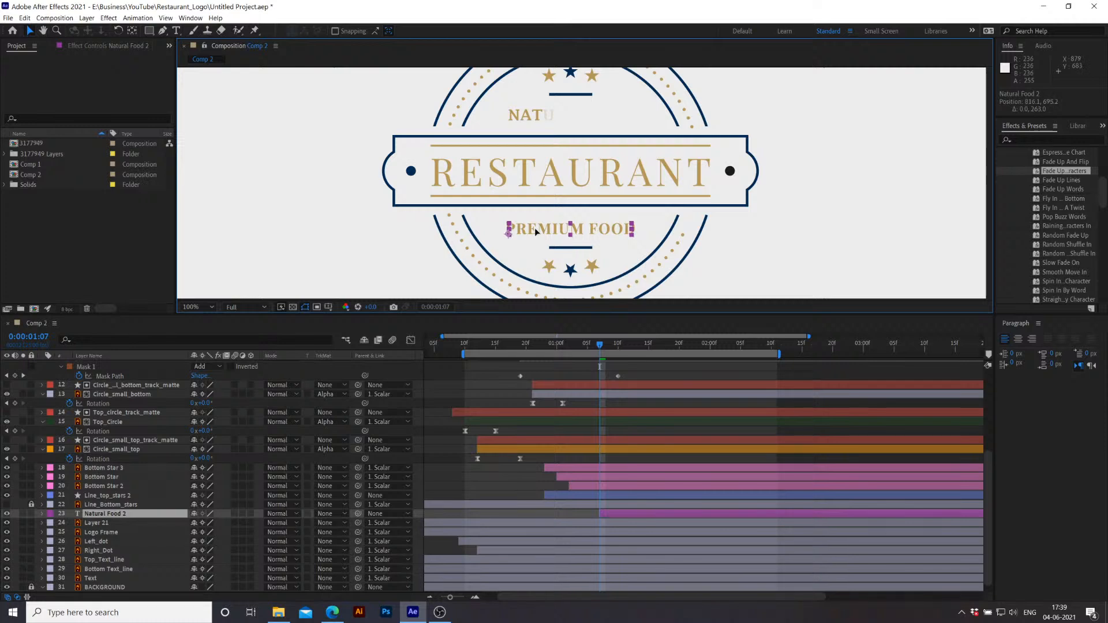
click(657, 345)
drag(666, 349, 694, 350)
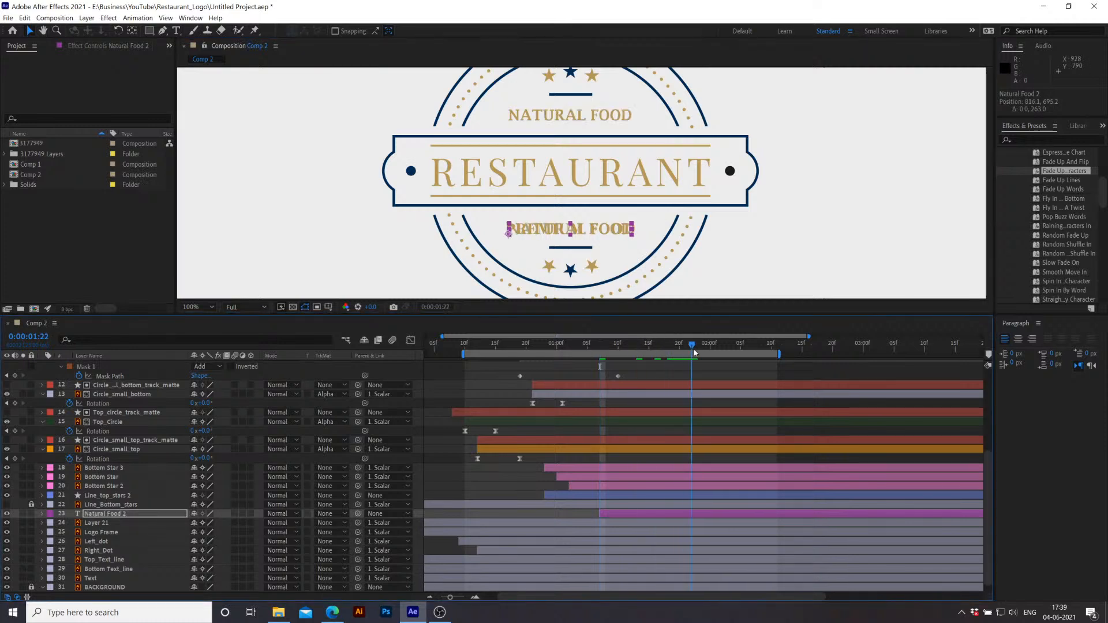
click(7, 522)
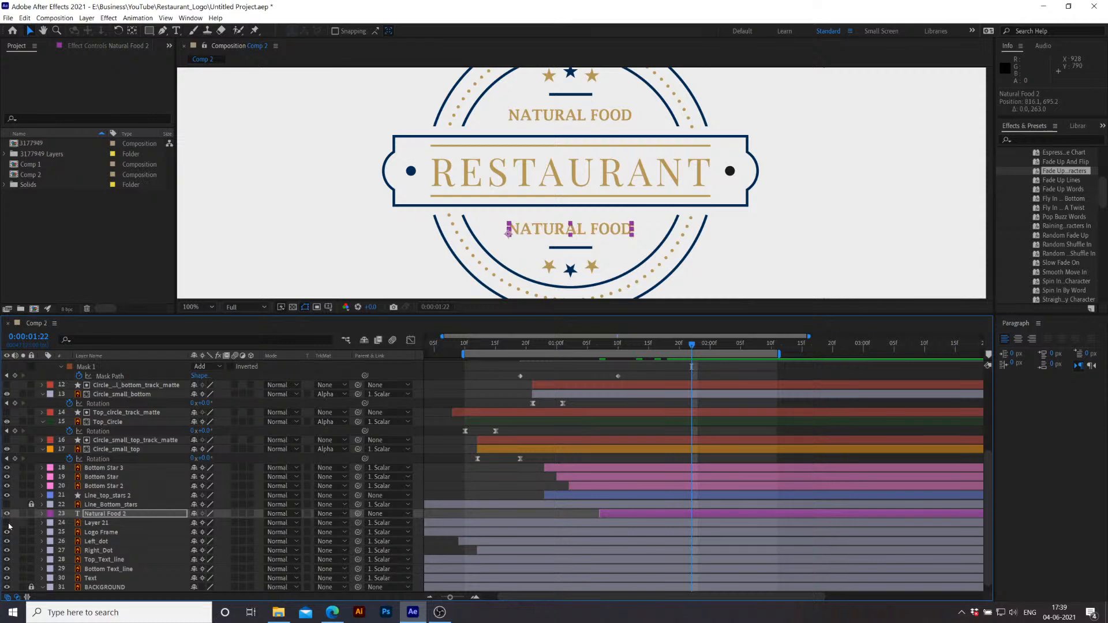
Step: Replace the wording of the lower text copy with "Premium FOOD" and preview the animation
double_click(604, 233)
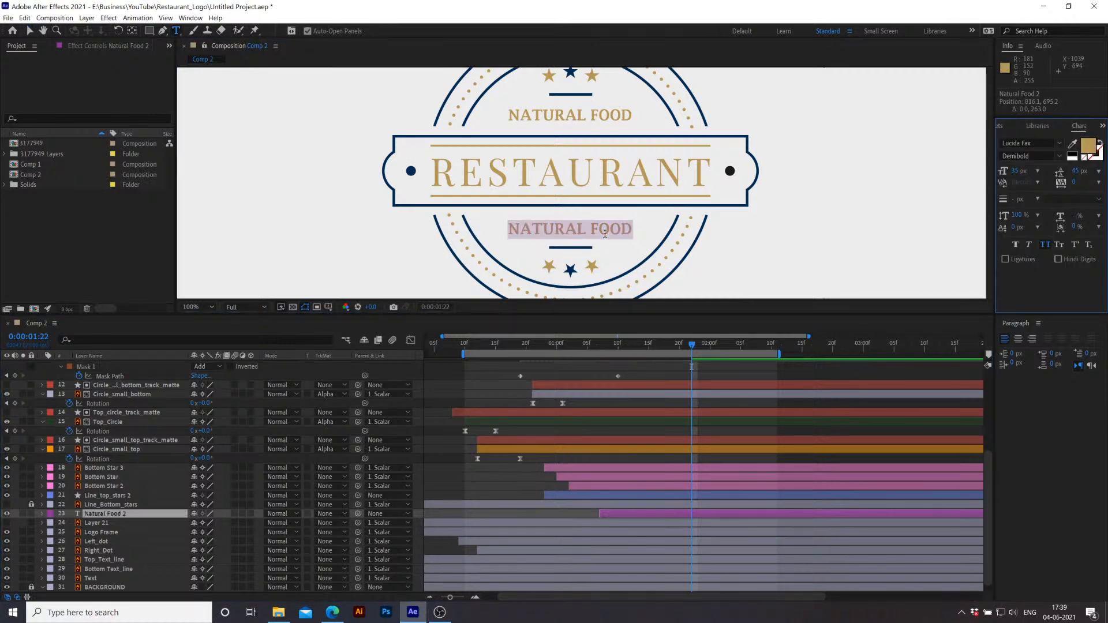
text(Premium )
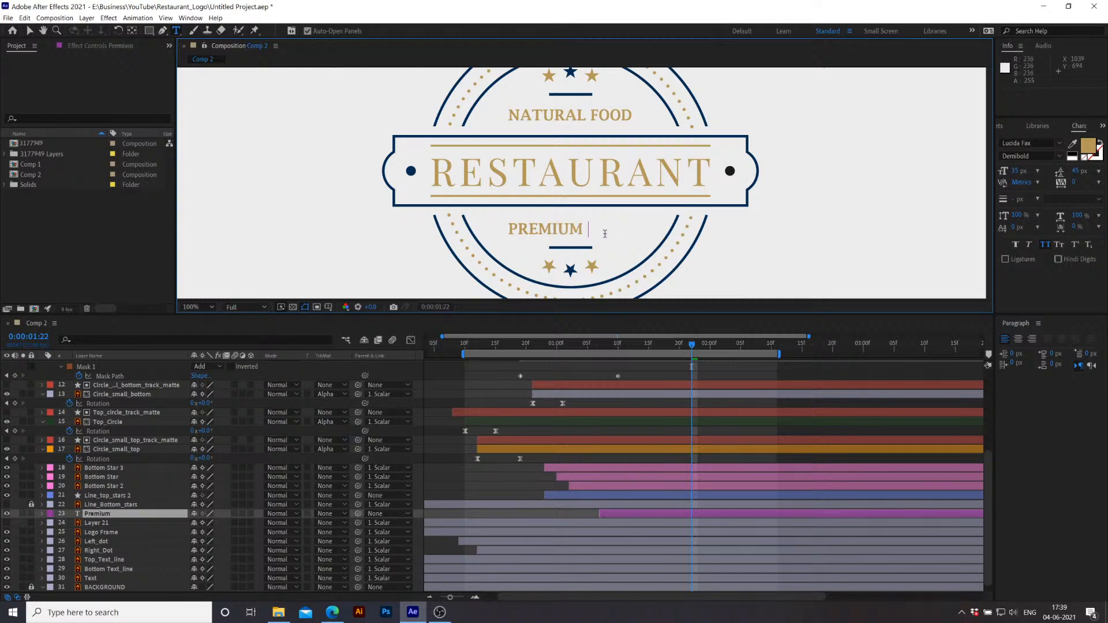
text(FOOD)
click(30, 31)
drag(692, 345, 522, 347)
key(space)
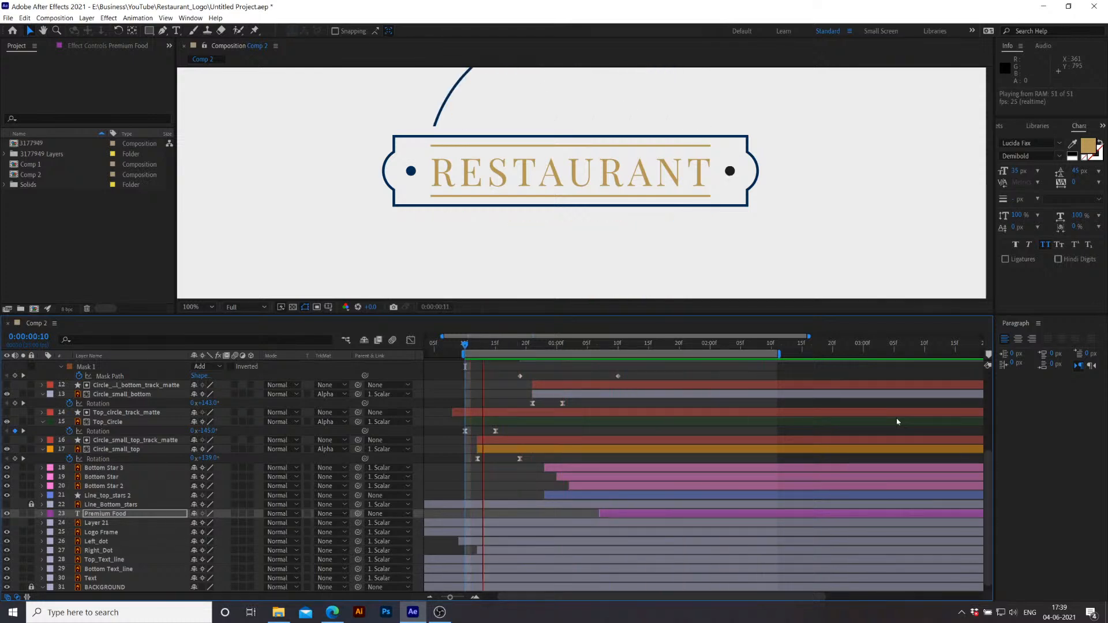
key(space)
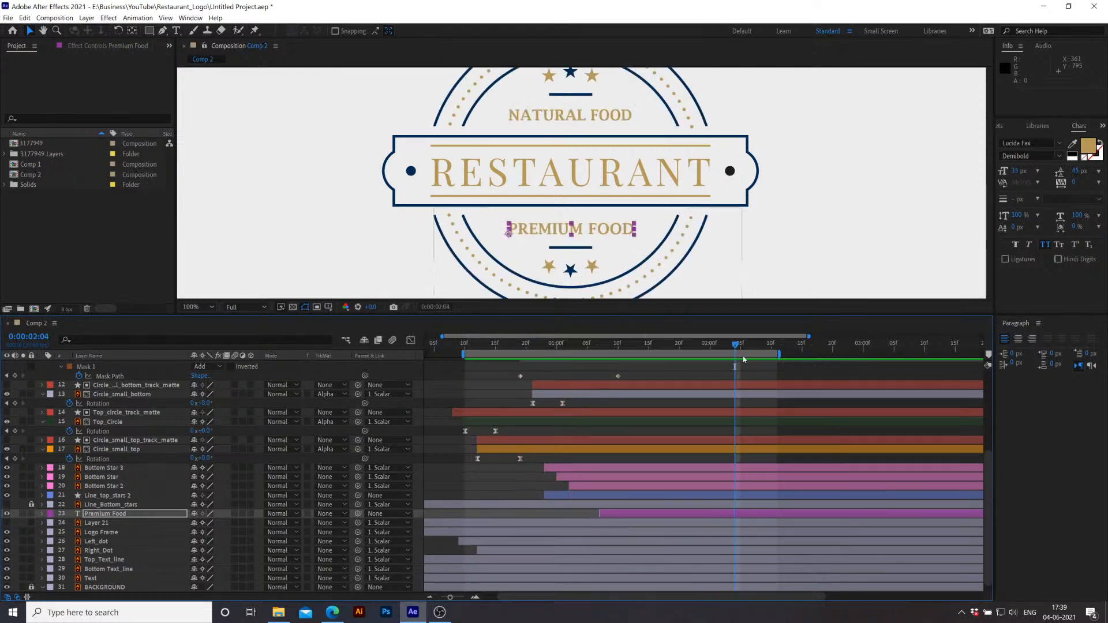
Step: Shift the Premium Food layer 3 frames earlier to start at 0:00:01:04 and preview the timing
drag(711, 346, 568, 430)
drag(615, 514, 601, 519)
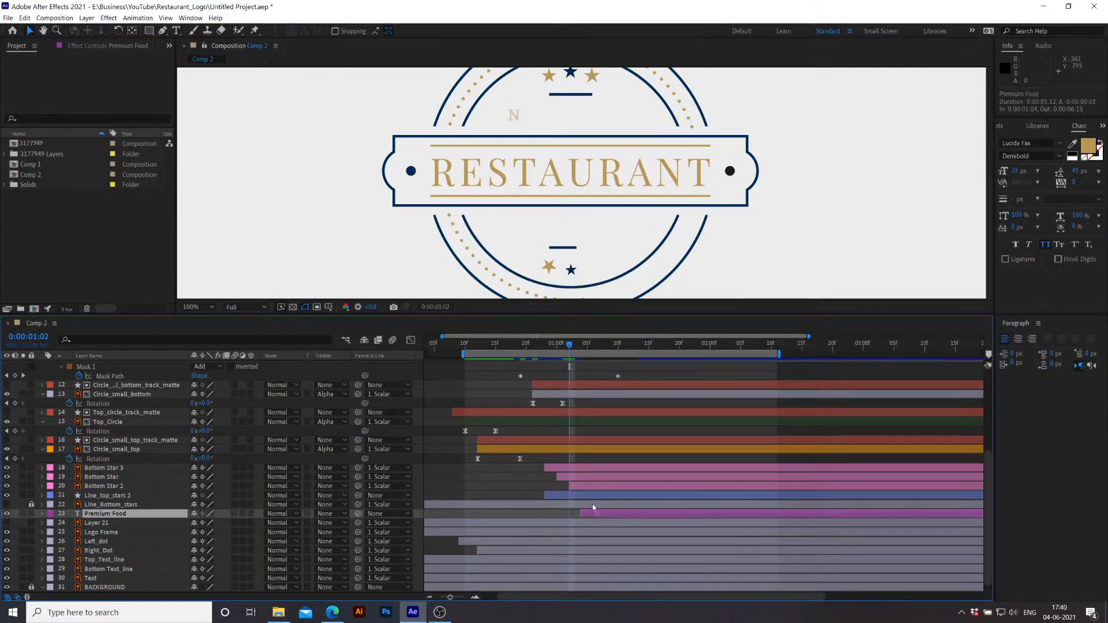
key(space)
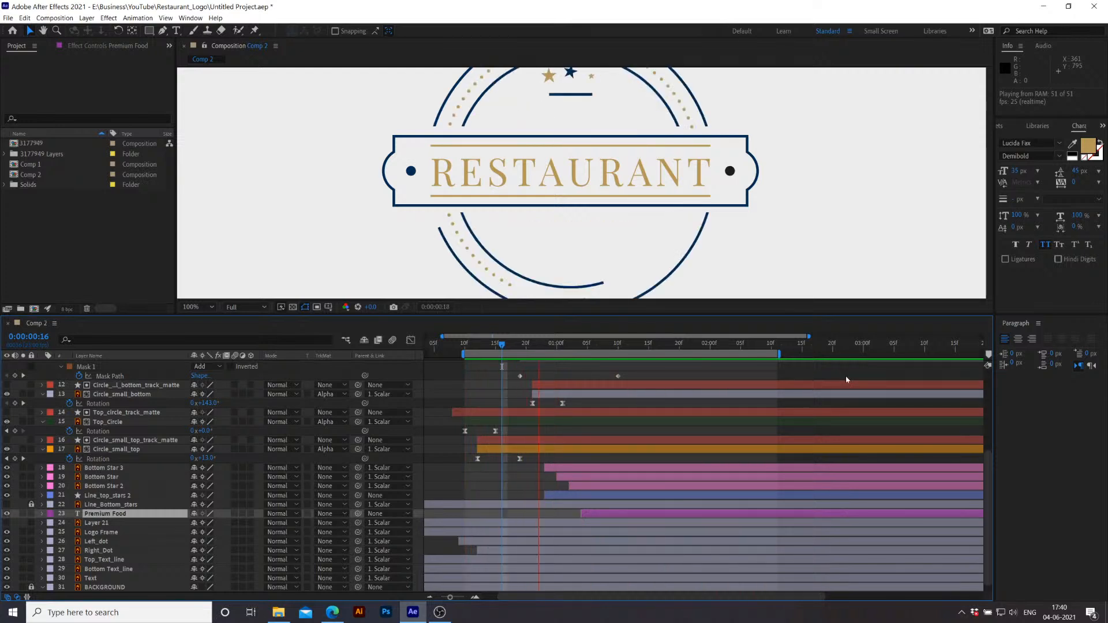
key(space)
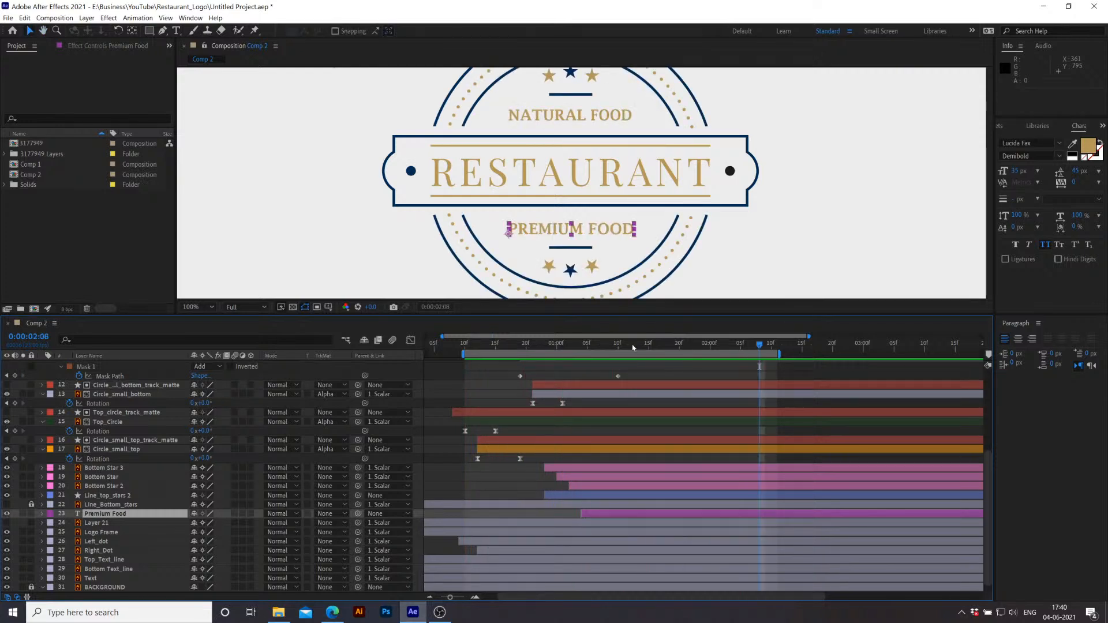
drag(690, 348, 574, 370)
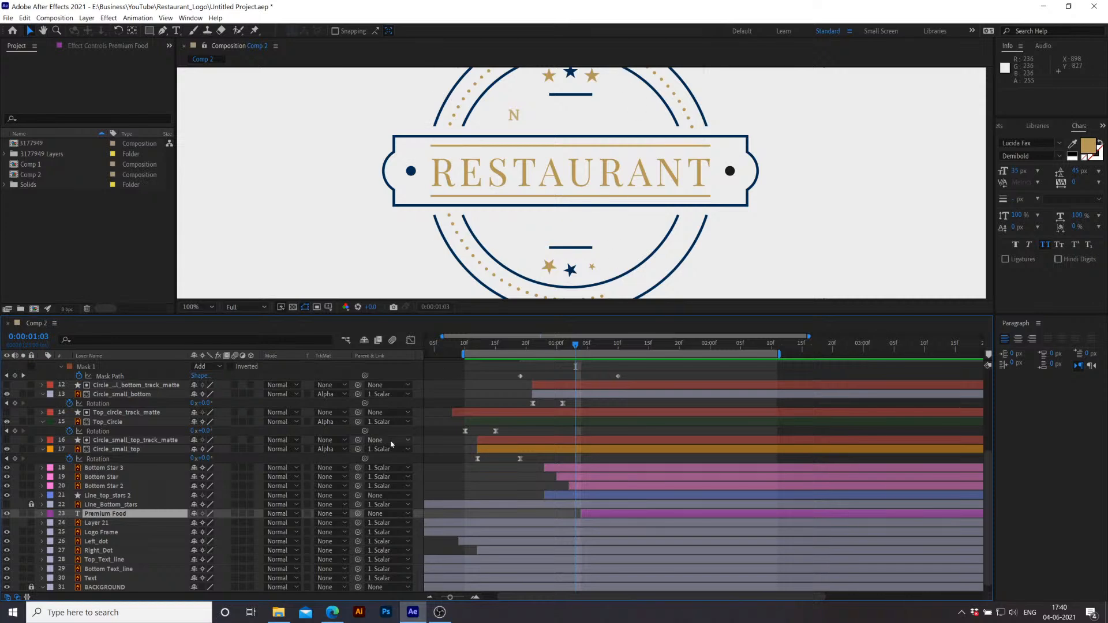
Step: Collapse the revealed properties of all unlocked layers and of the BACKGROUND layer in the timeline
scroll(132, 517, up, 5)
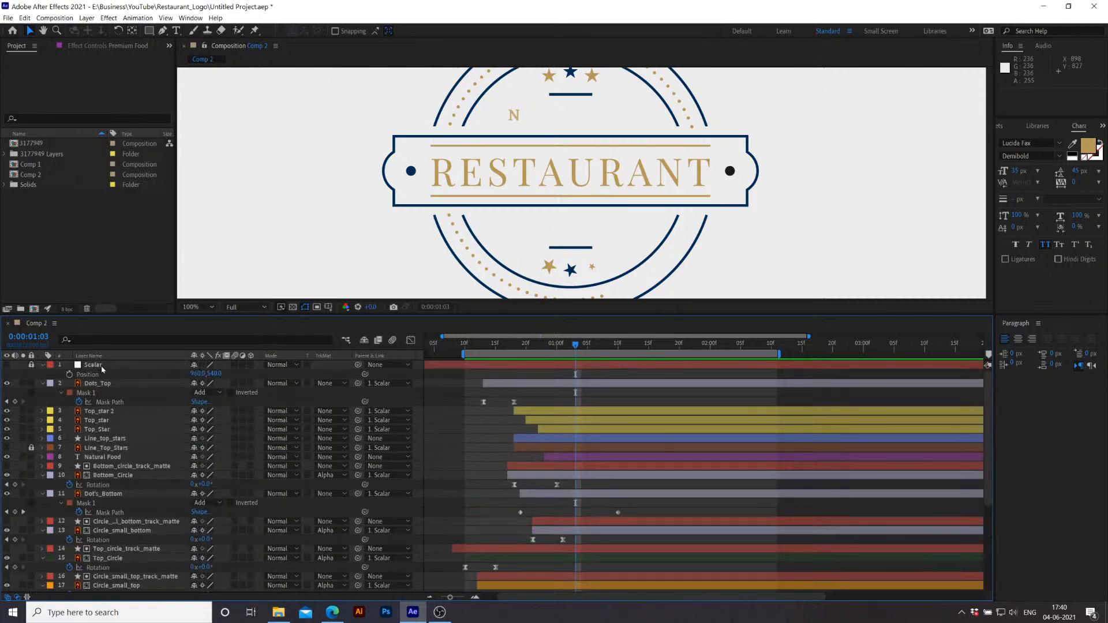
click(103, 384)
key(ctrl+a)
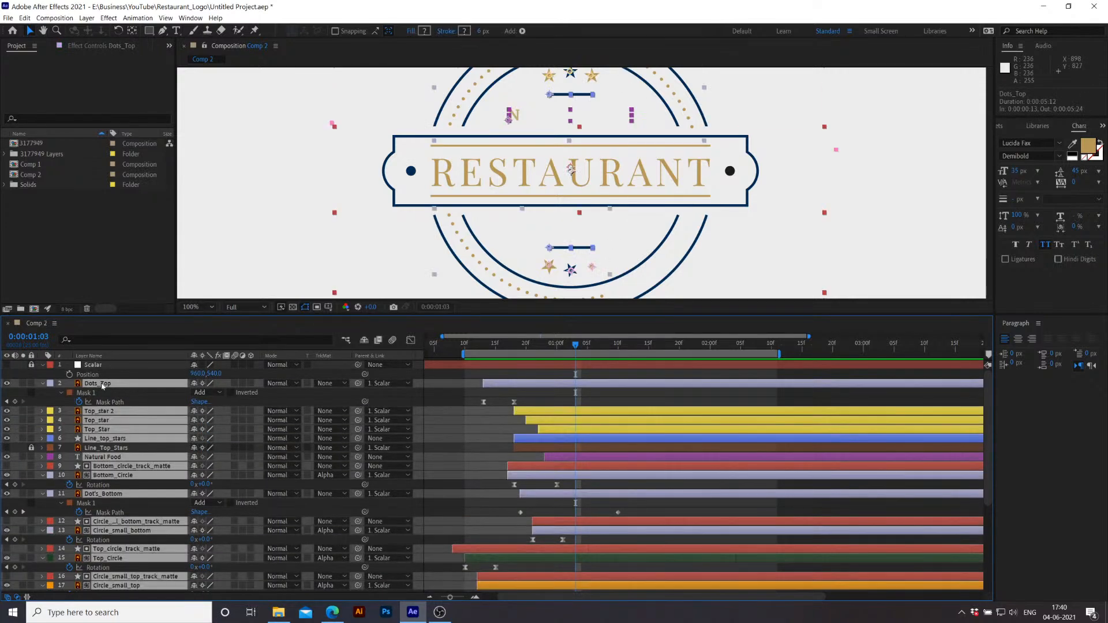
key(u)
key(u)
key(u)
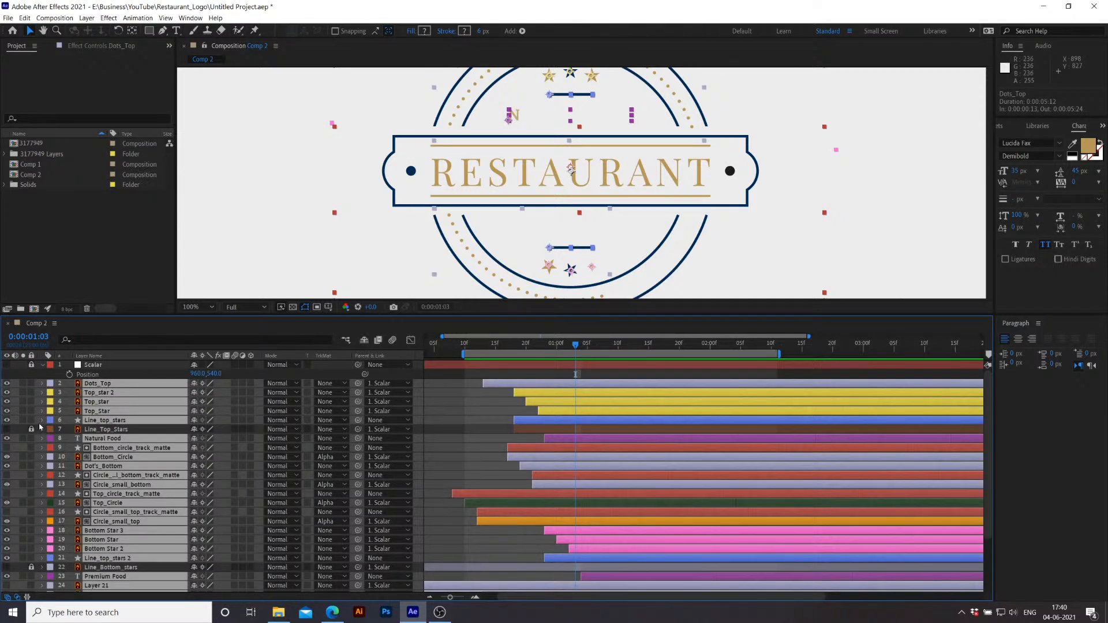
scroll(429, 531, down, 3)
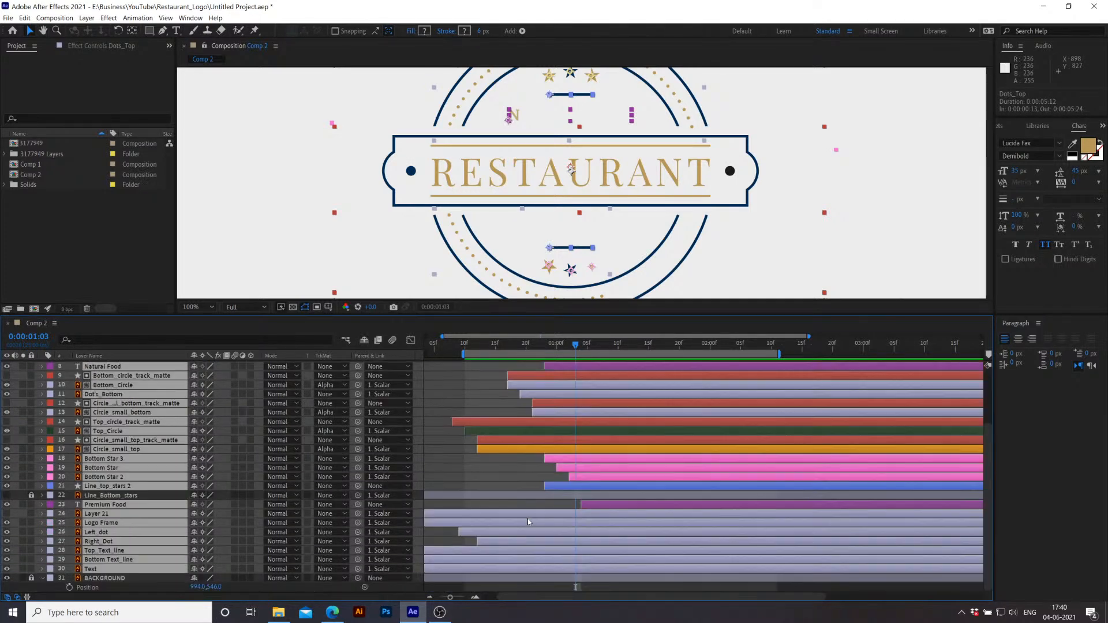
click(41, 579)
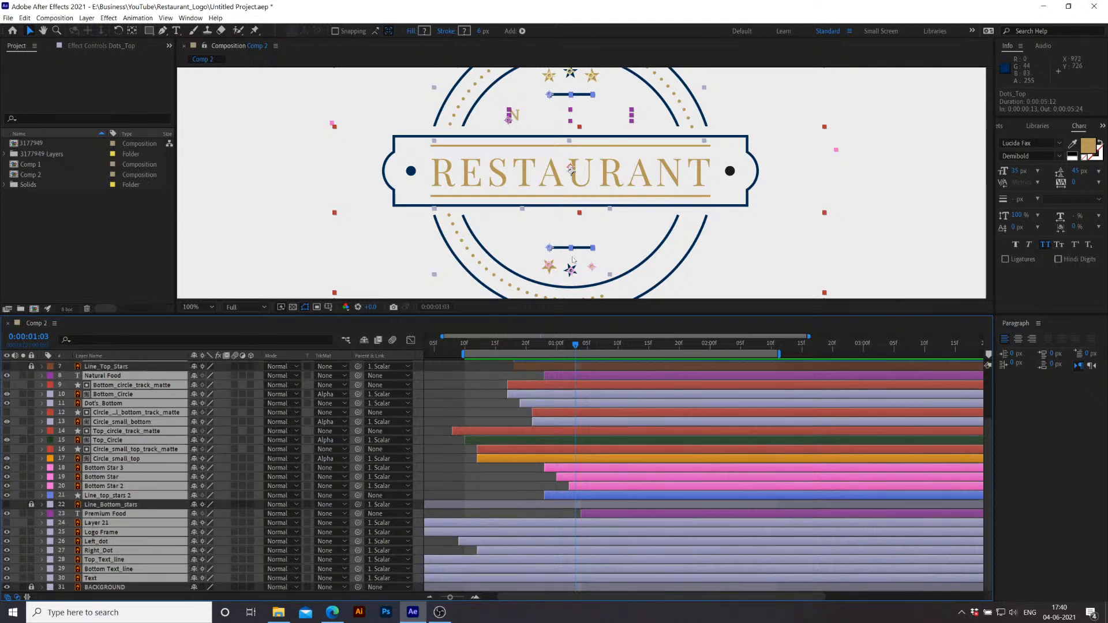
Step: Fit the whole composition in the viewer and preview the complete logo animation
key(space)
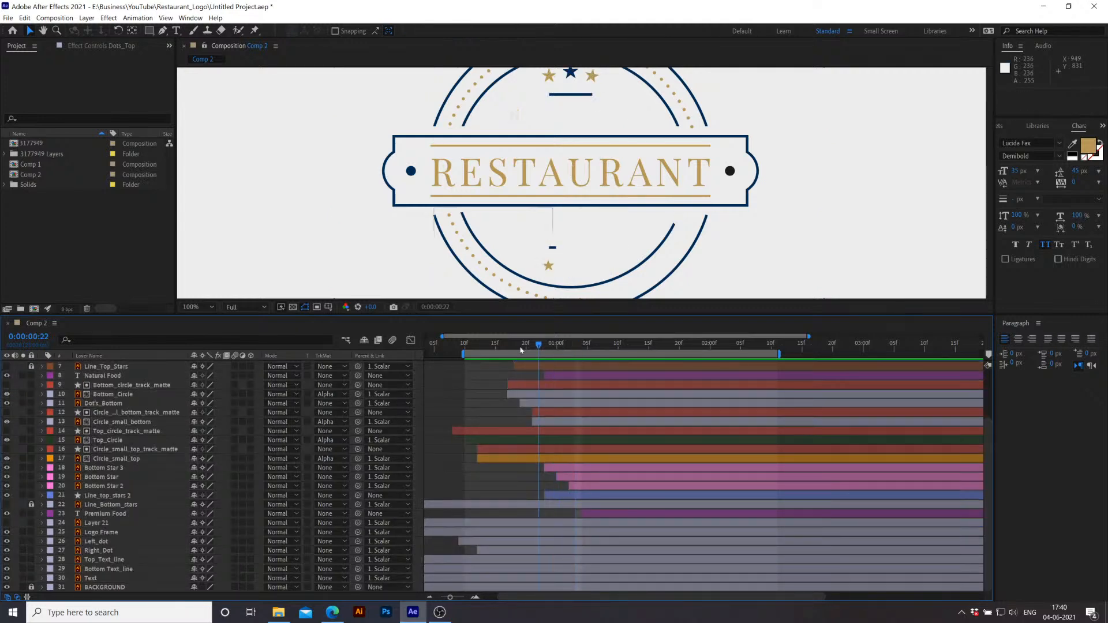
click(206, 309)
click(196, 318)
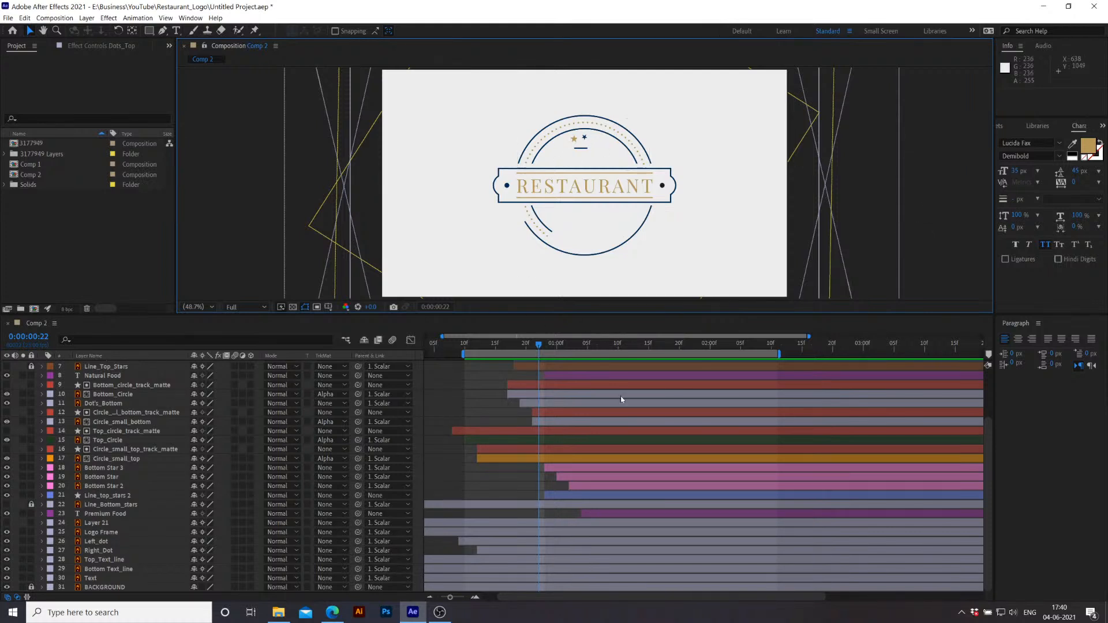
key(space)
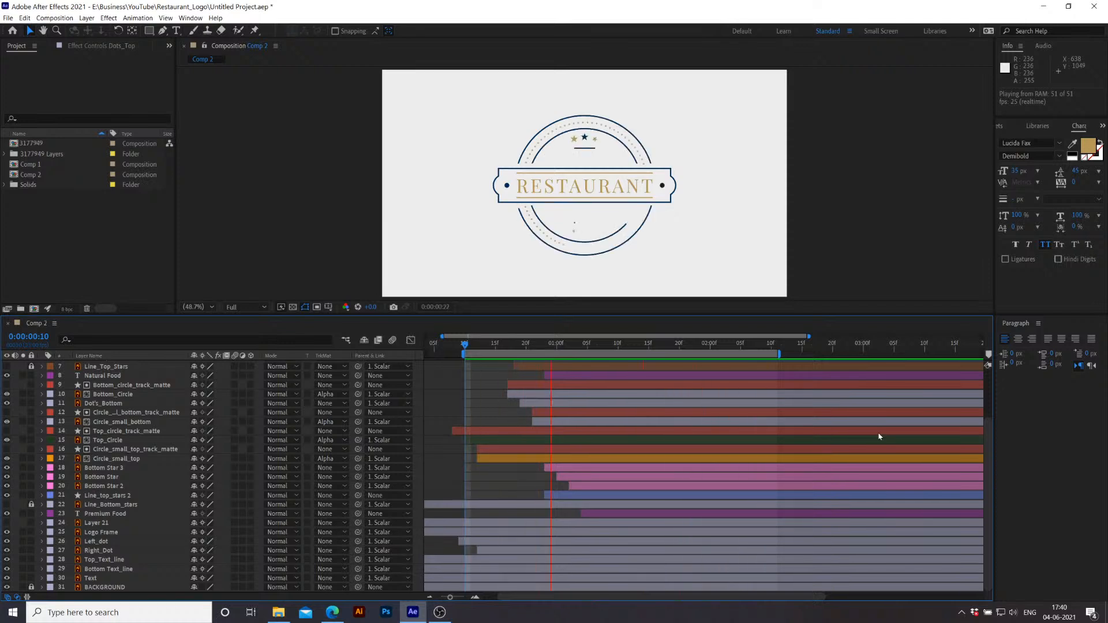
key(space)
drag(633, 346, 521, 352)
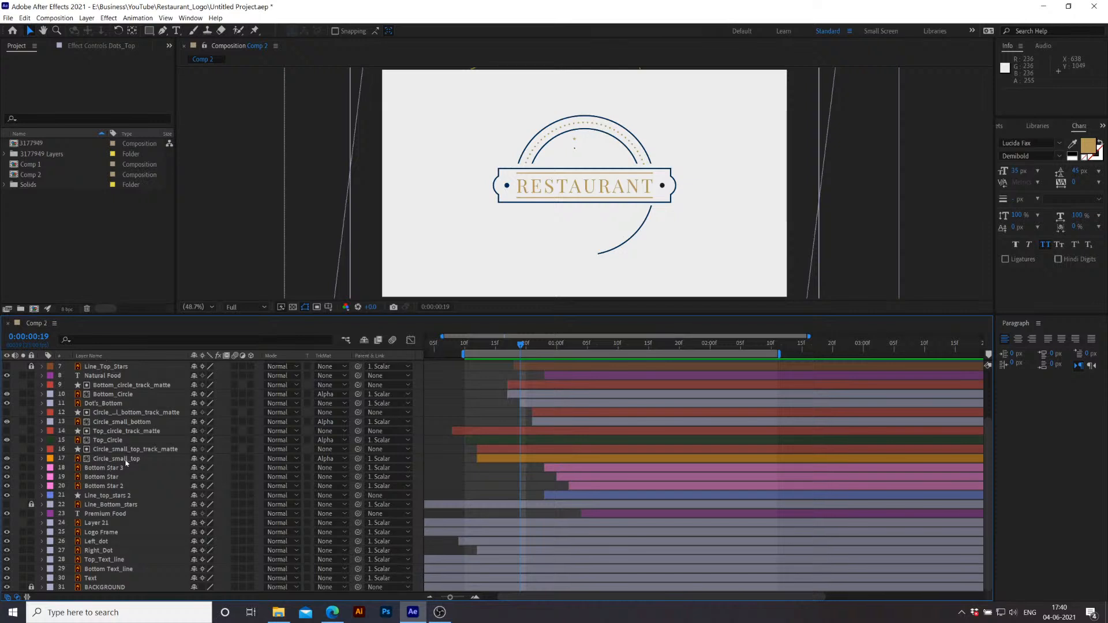
Step: Rename the Line_top_stars 2 layer as Line_bottom_stars 2
click(120, 496)
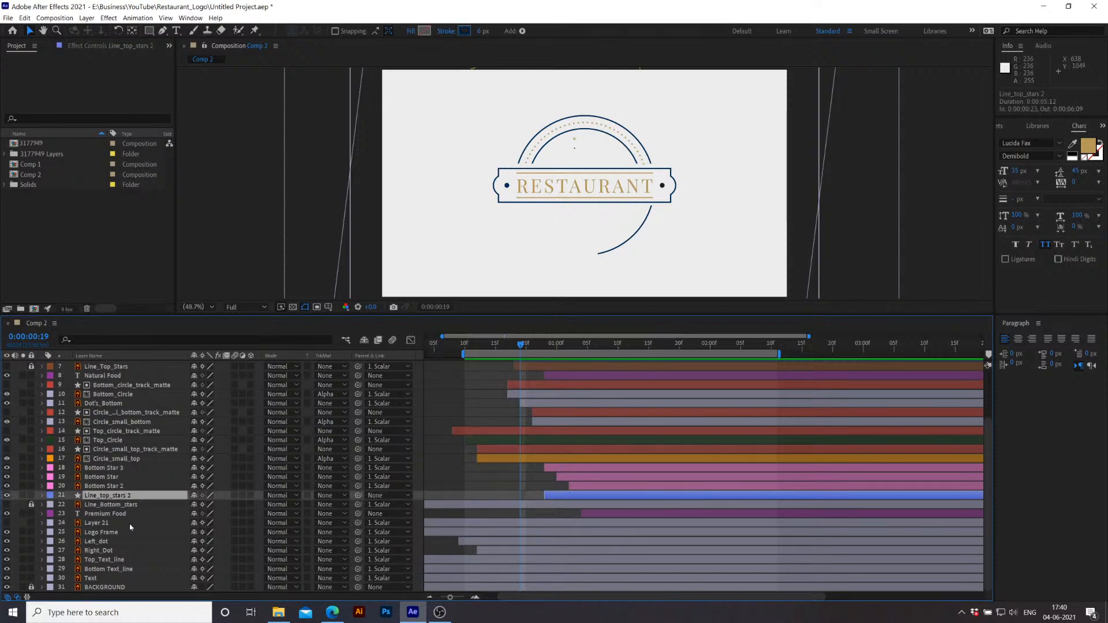
key(Return)
drag(111, 495, 101, 498)
text(bottom)
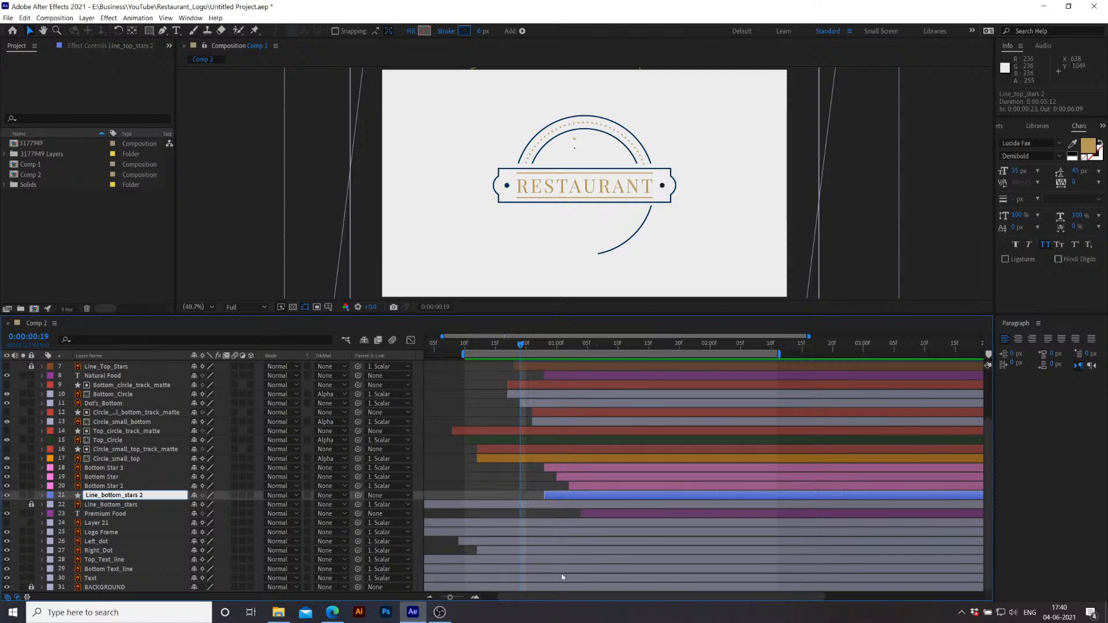
click(527, 514)
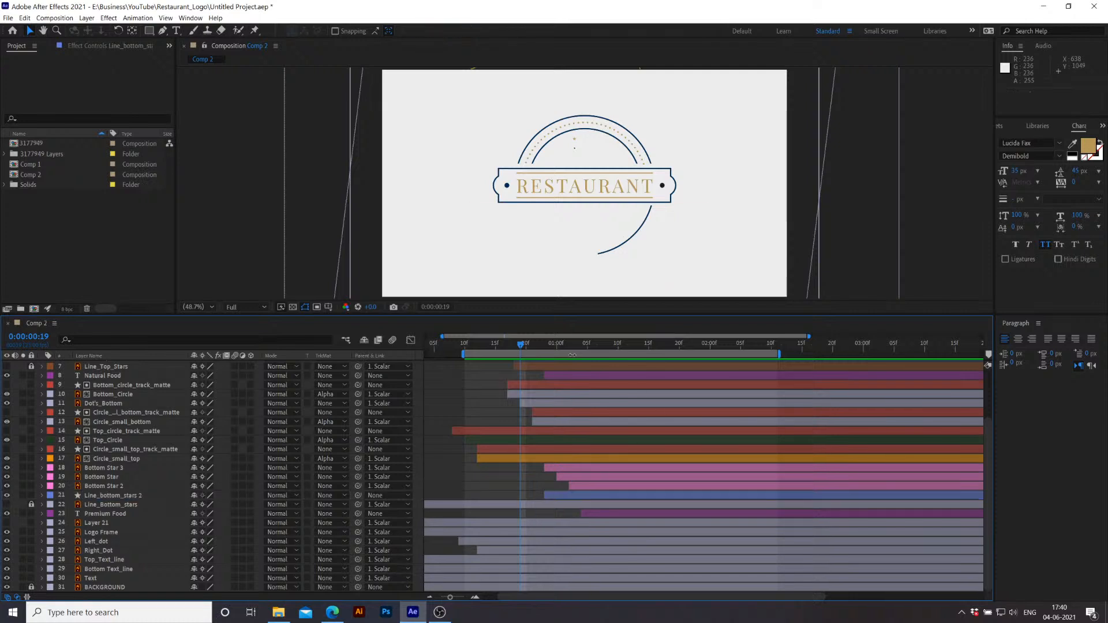
Step: Shift the three Bottom Star layers, Line_bottom_stars 2 and Premium Food 7 frames later, with Bottom Star 3 starting at 0:00:01:05
drag(537, 348, 576, 370)
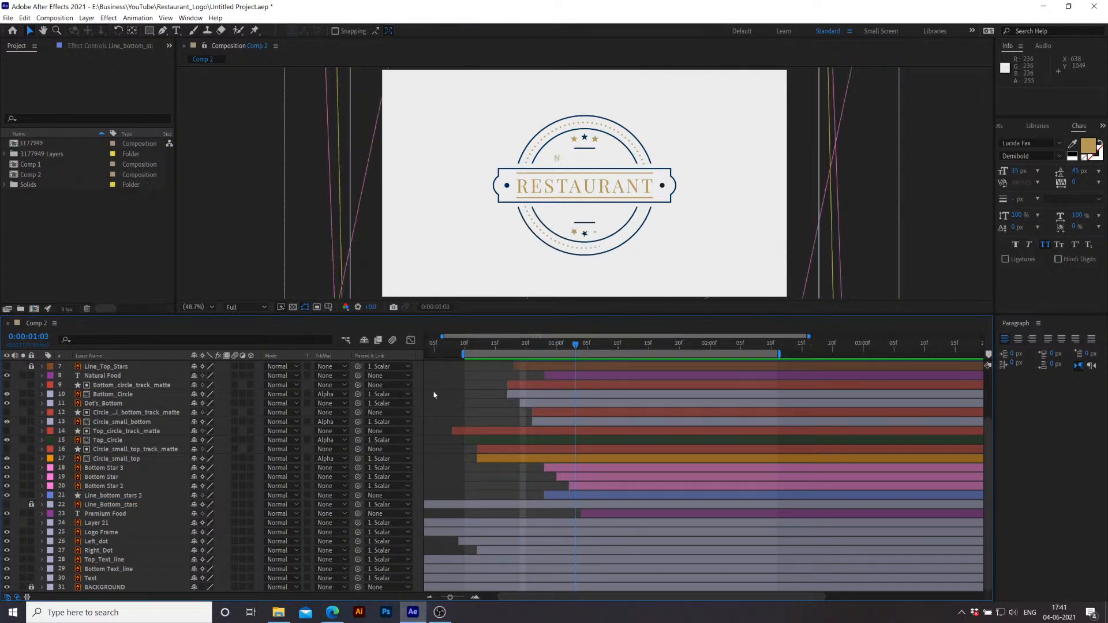
click(138, 461)
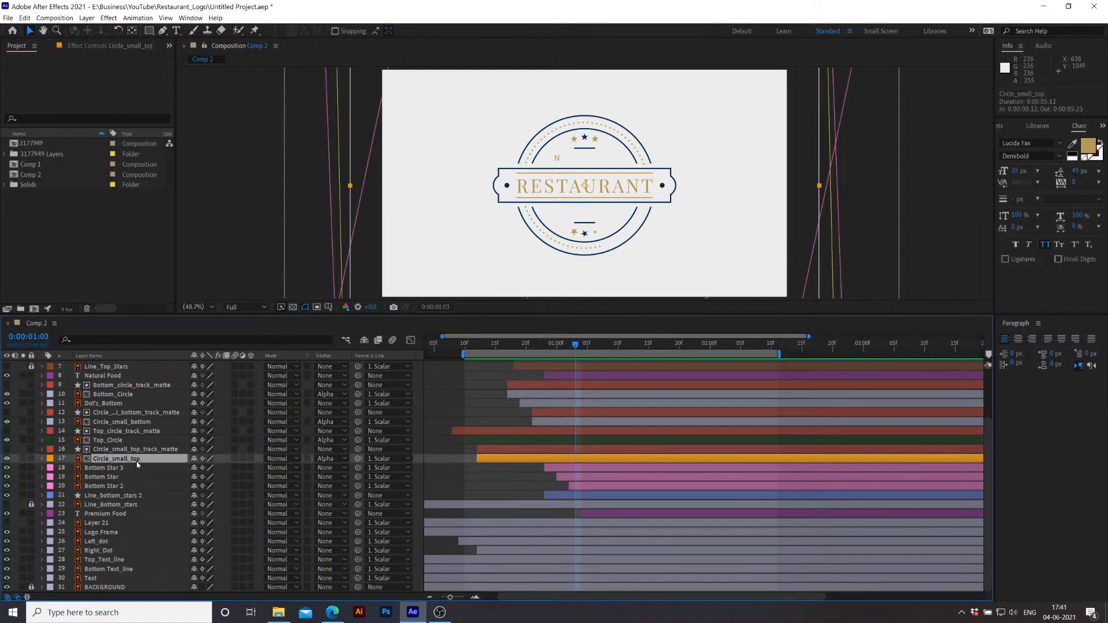
click(604, 468)
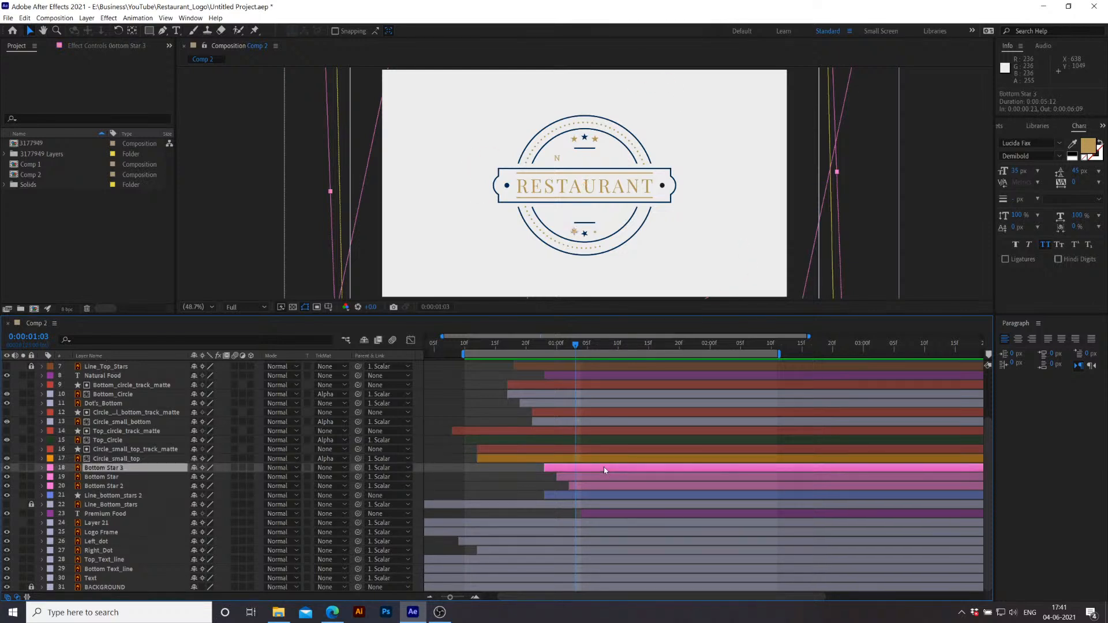
shift+click(611, 514)
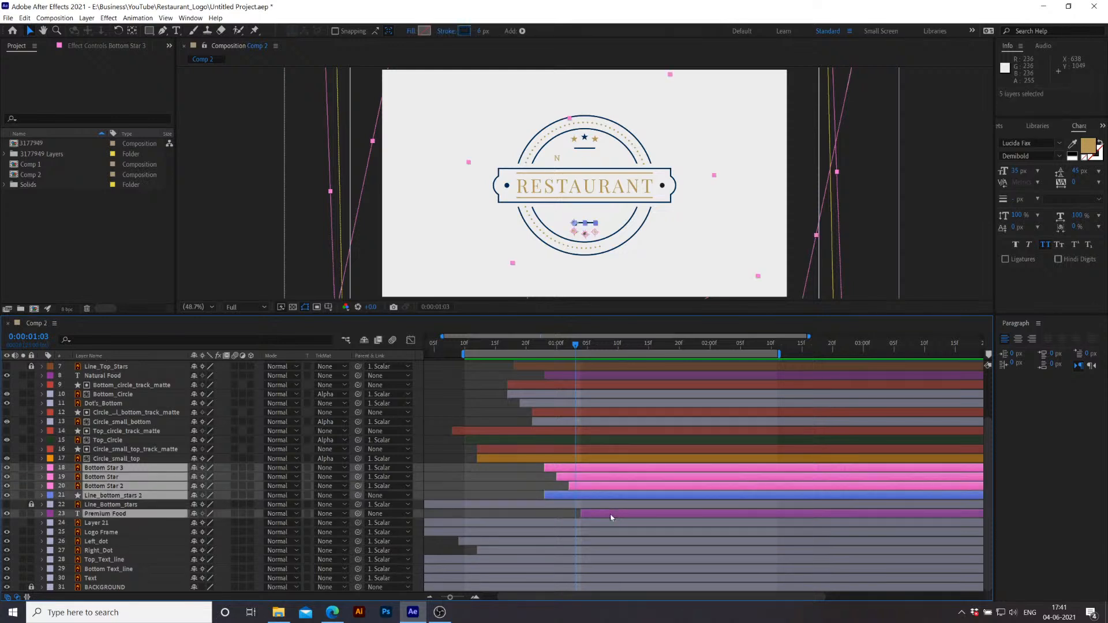
drag(599, 473, 632, 476)
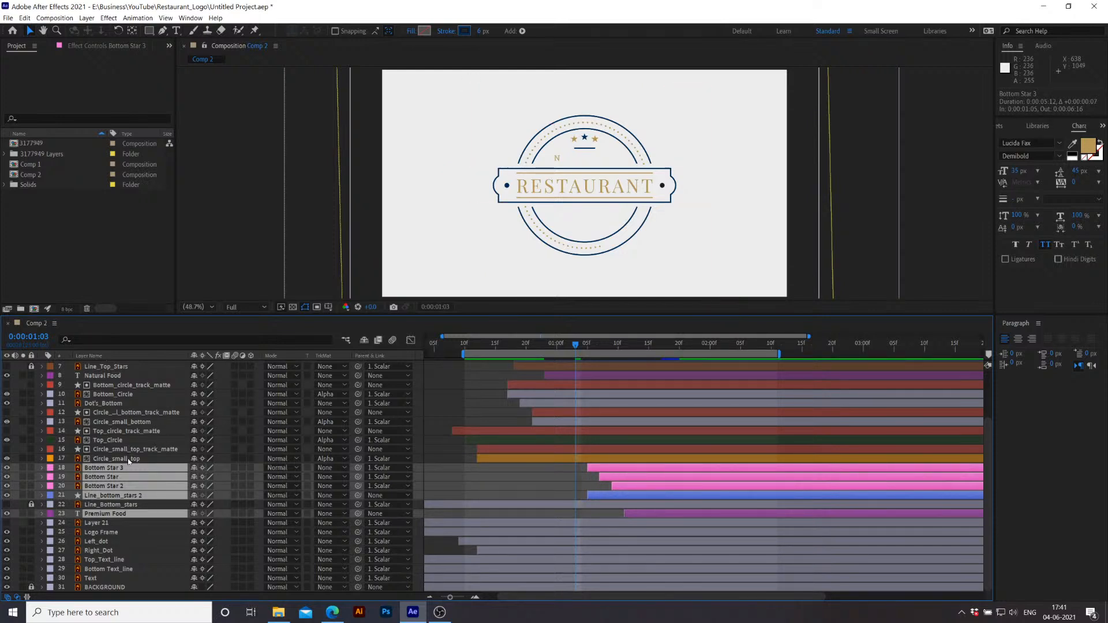
Step: Move the bottom circle, small bottom circle, their track mattes and Dot's_Bottom directly above Bottom Star 3 in the layer stack
click(120, 422)
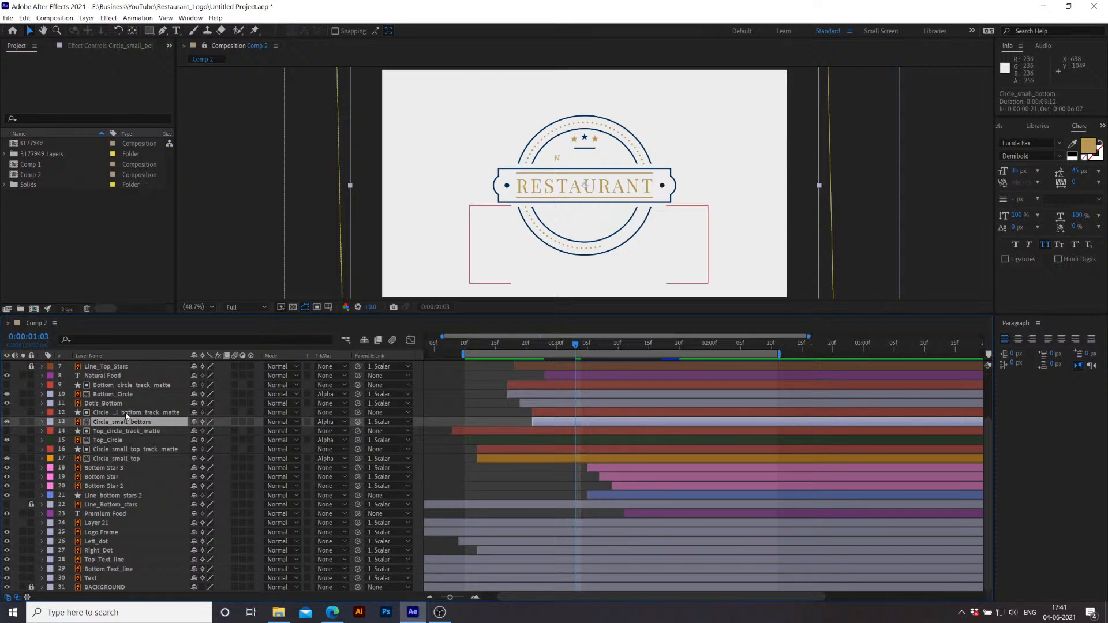
ctrl+click(126, 413)
ctrl+click(121, 404)
ctrl+click(123, 396)
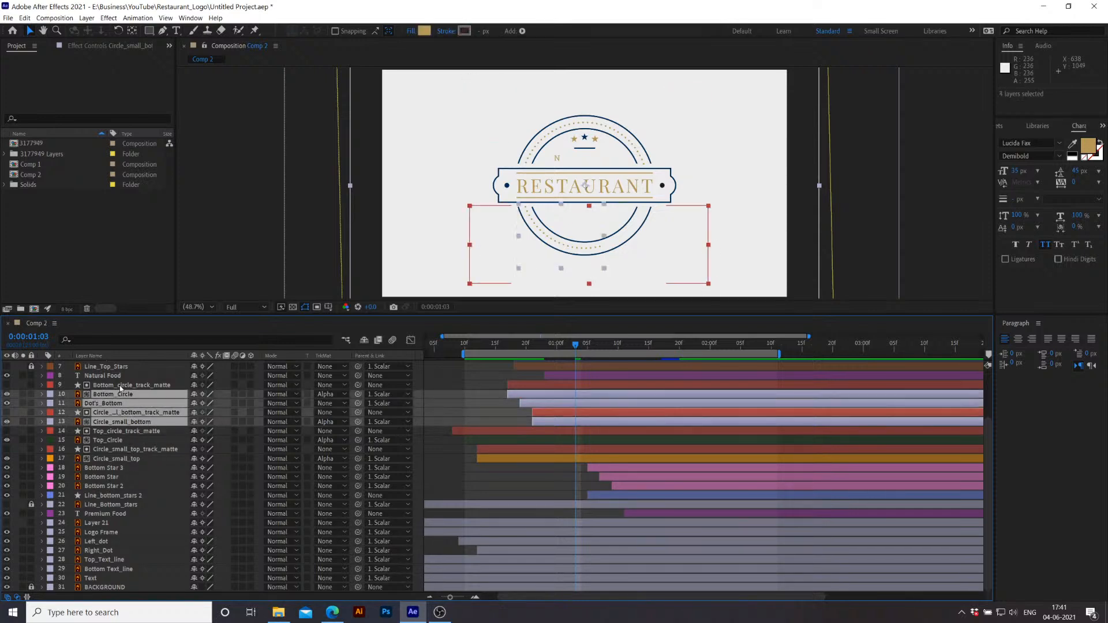
ctrl+click(126, 386)
drag(127, 385, 134, 468)
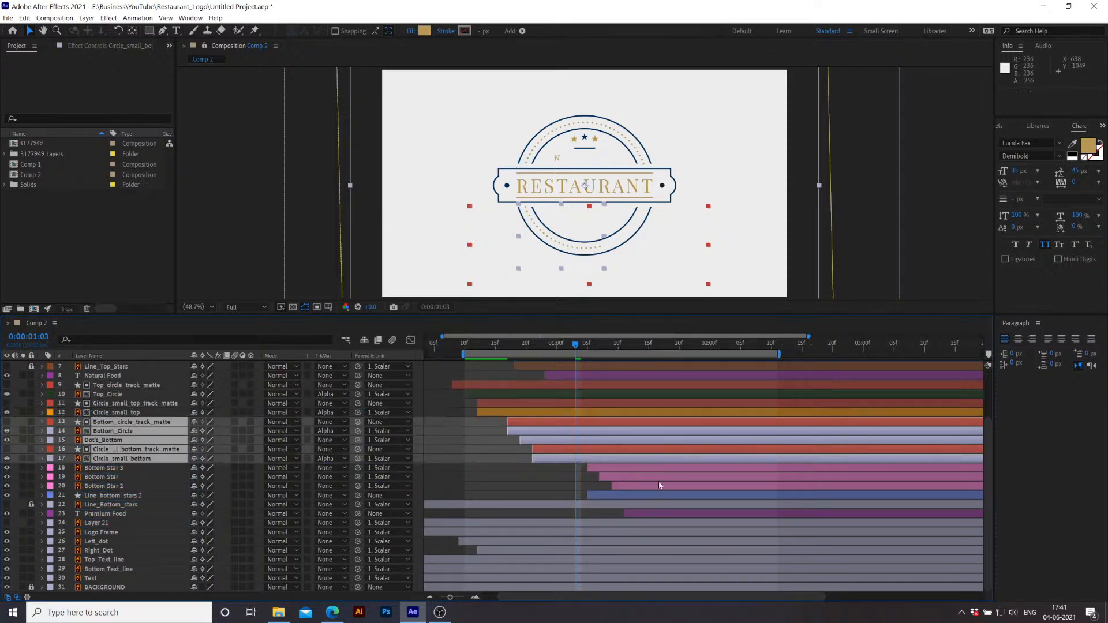
Step: Shift the five bottom circle and dots layers 5 frames later, with Bottom_circle_track_matte starting at 0:00:00:22, and preview the animation
click(558, 479)
click(583, 460)
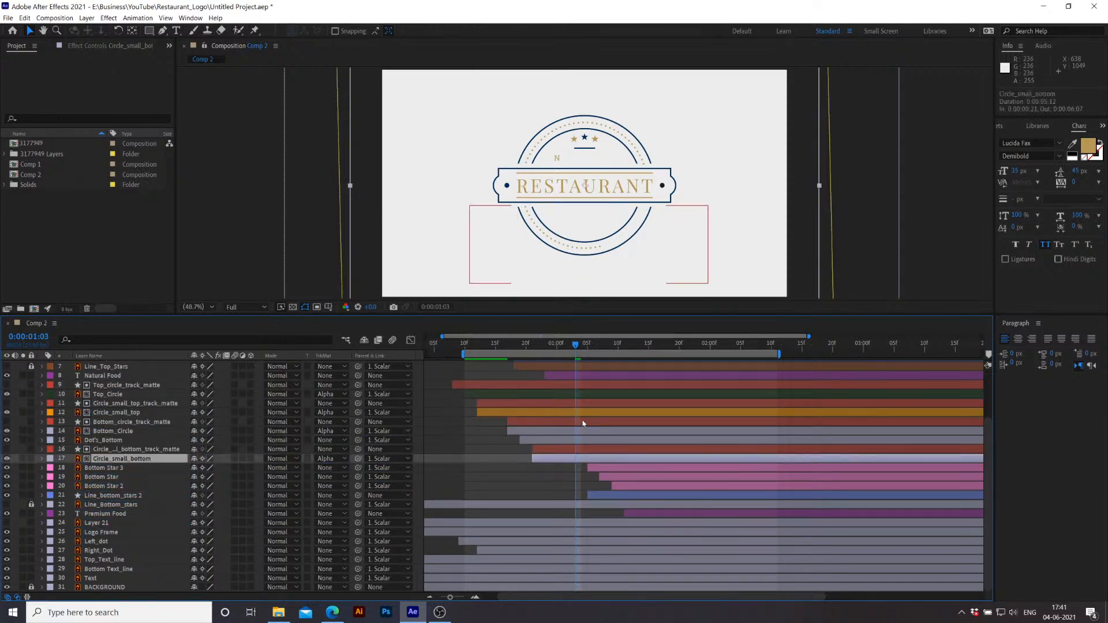
shift+click(585, 423)
drag(591, 427, 626, 428)
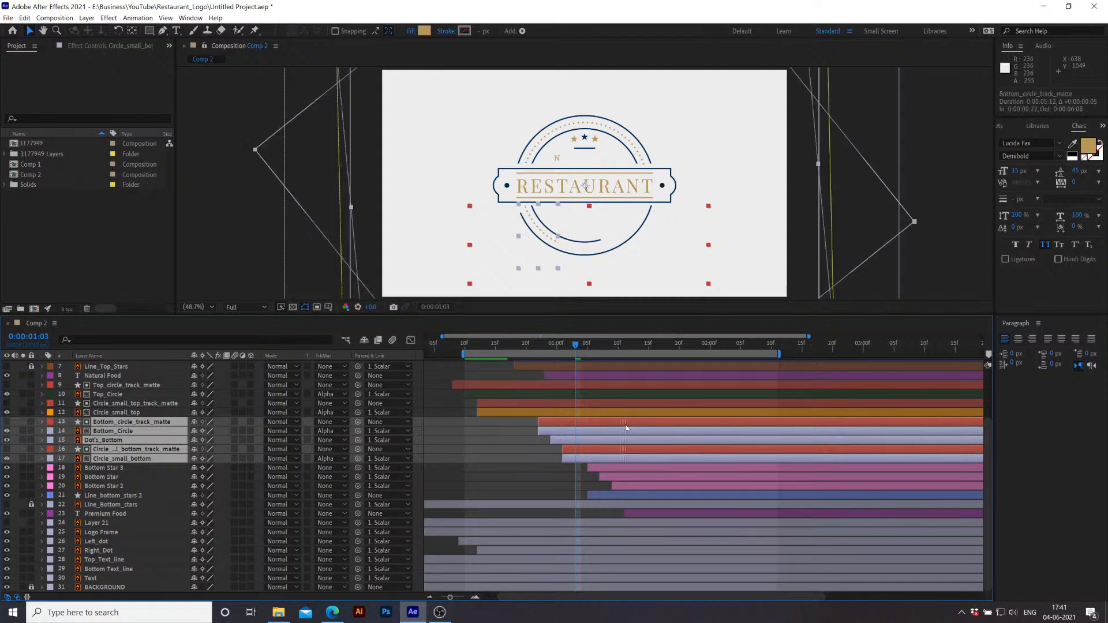
key(space)
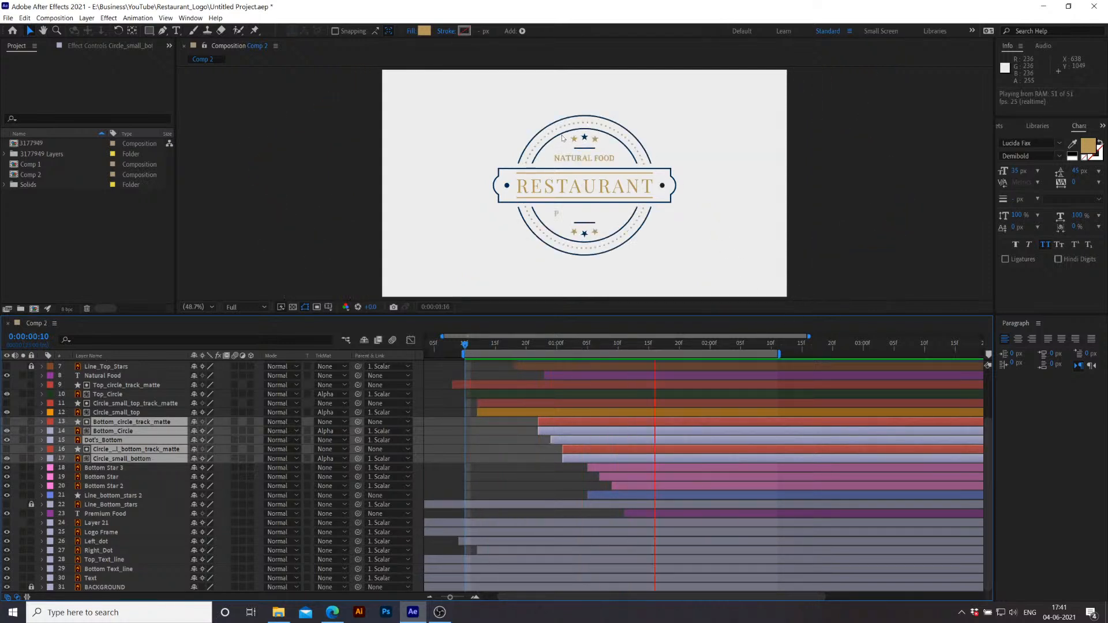
Step: Stop the preview and reveal the animated Start keyframes of the Natural Food text layer
key(space)
drag(682, 348, 600, 351)
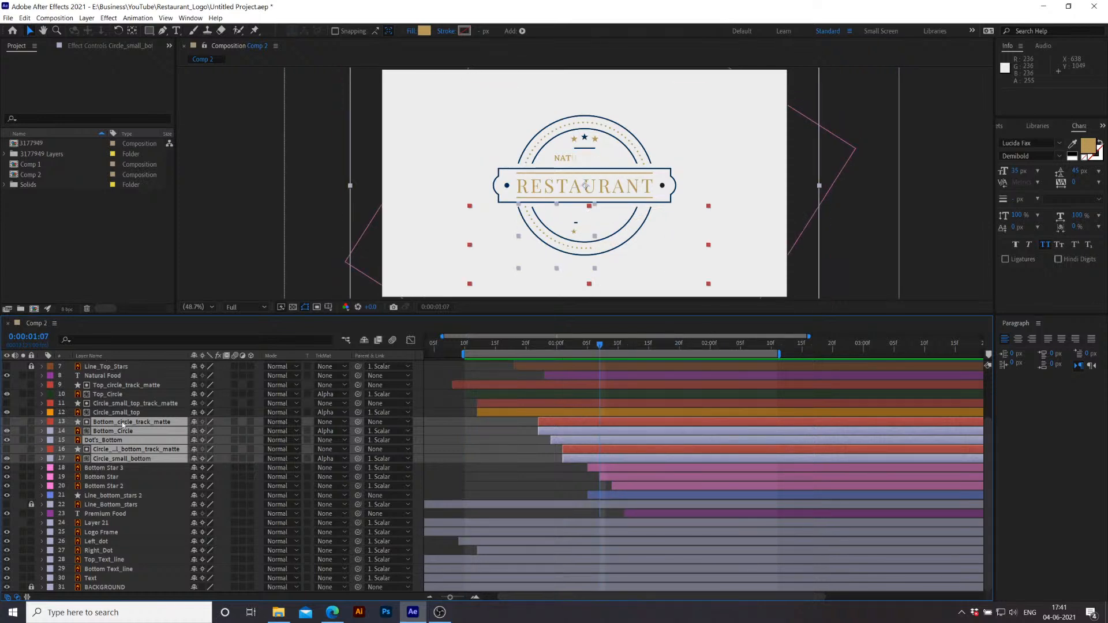
scroll(123, 426, up, 3)
click(105, 440)
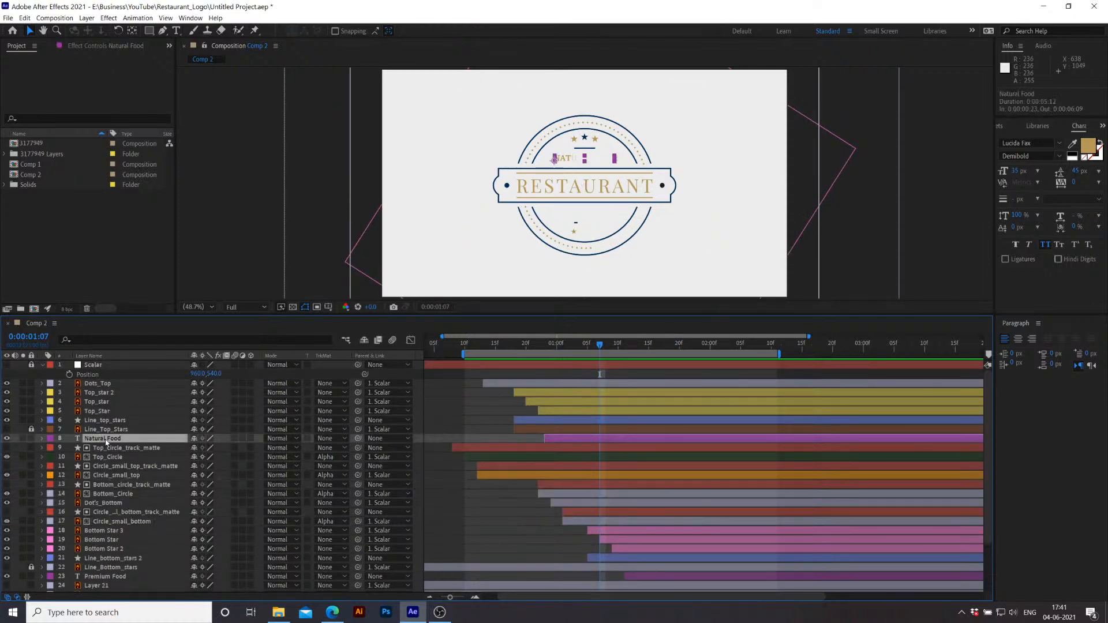
key(u)
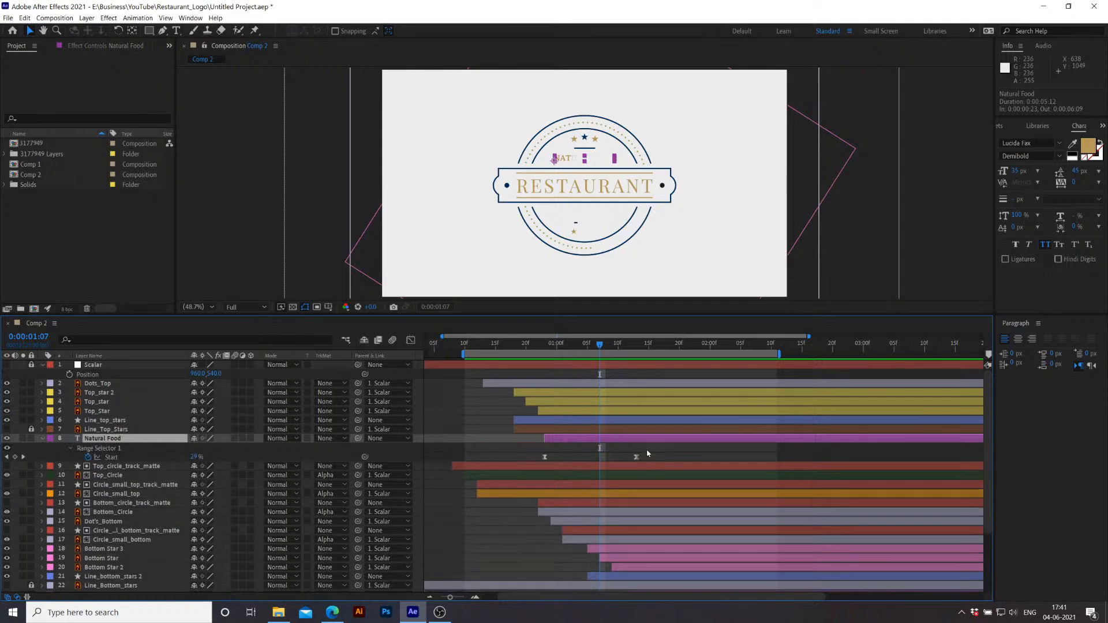
click(624, 568)
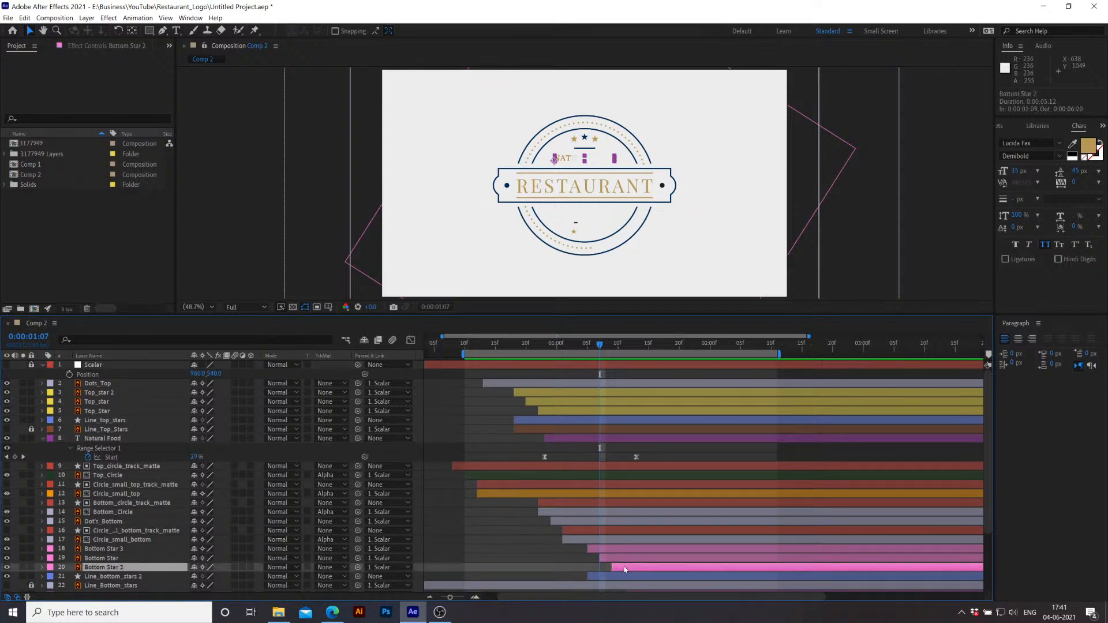
shift+click(604, 493)
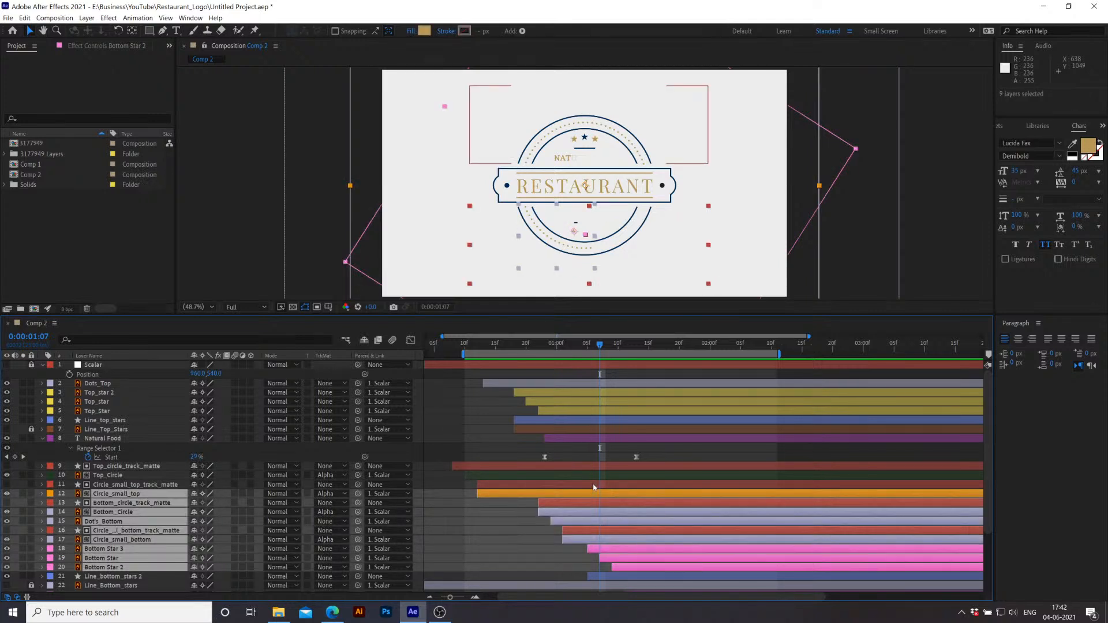
click(505, 524)
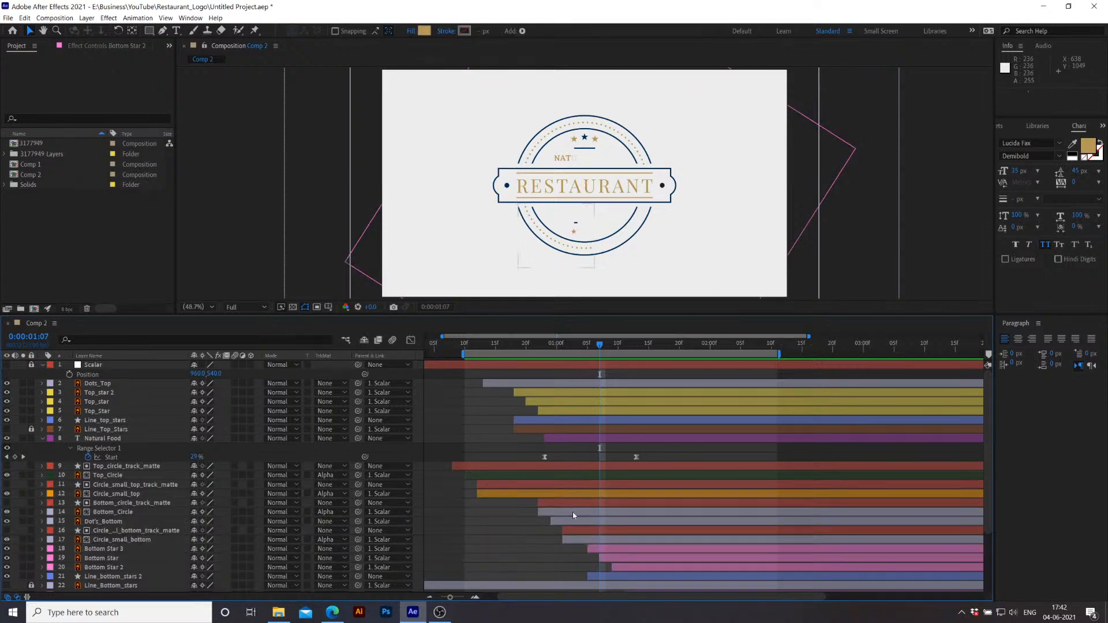
Step: Shift the nine layers from Bottom_circle_track_matte through Line_bottom_stars 2 together, with the matte starting at 0:00:01:13, and preview the animation
click(113, 505)
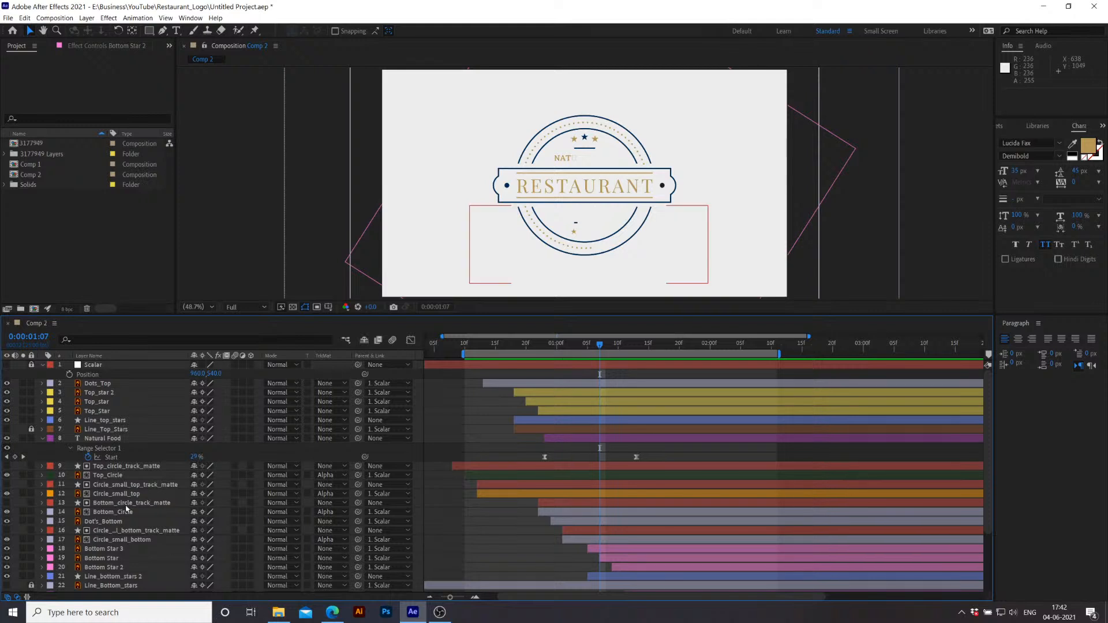
scroll(132, 506, down, 3)
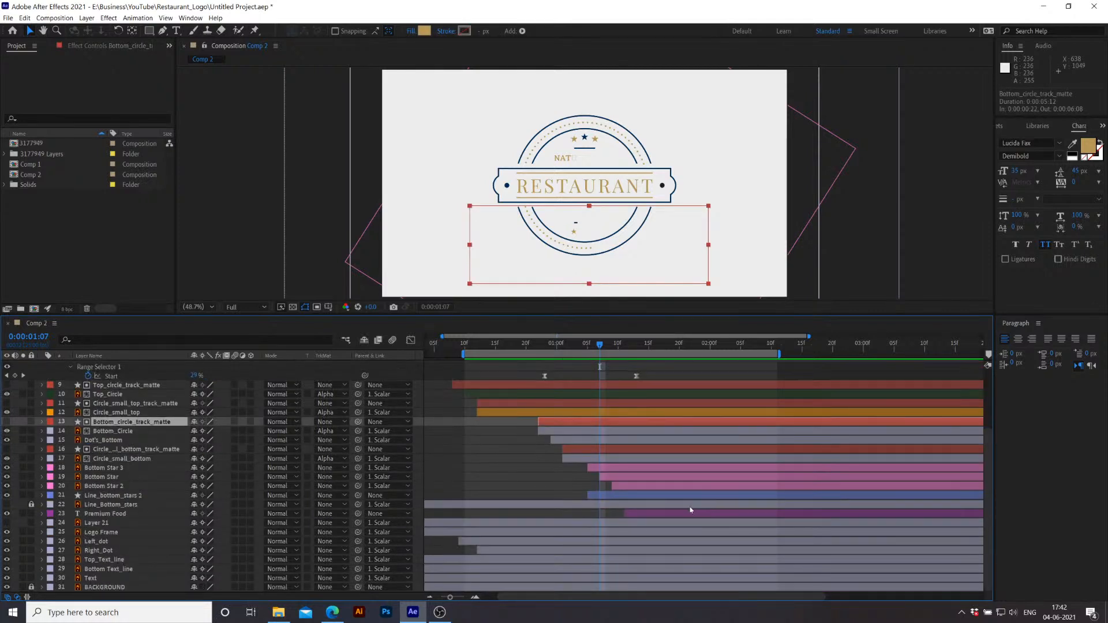
shift+click(647, 497)
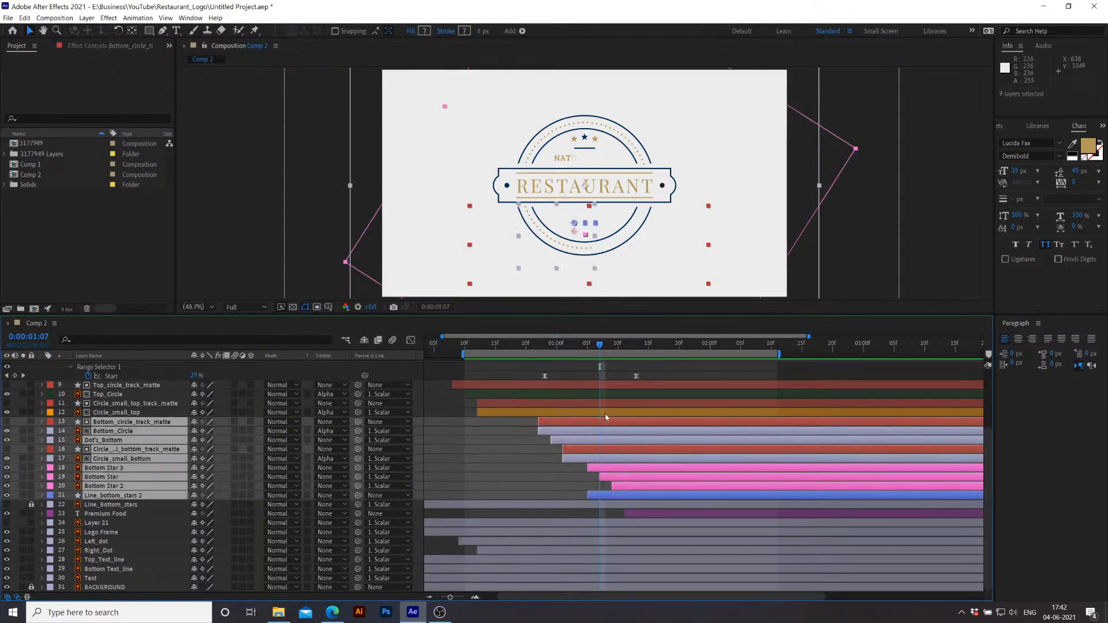
drag(625, 427, 668, 429)
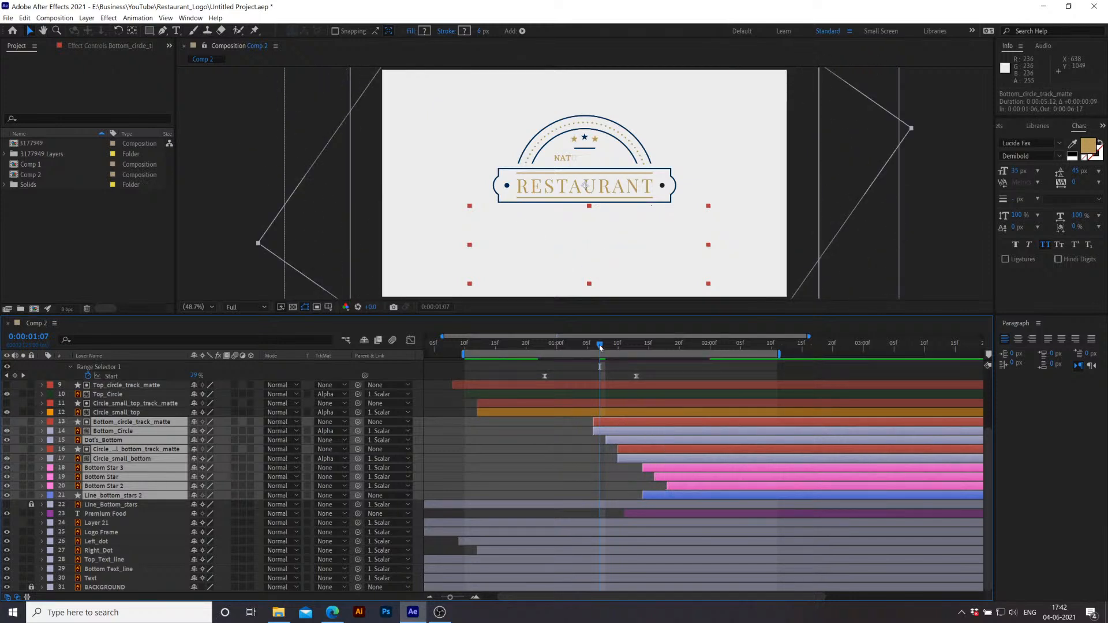
drag(626, 423, 670, 426)
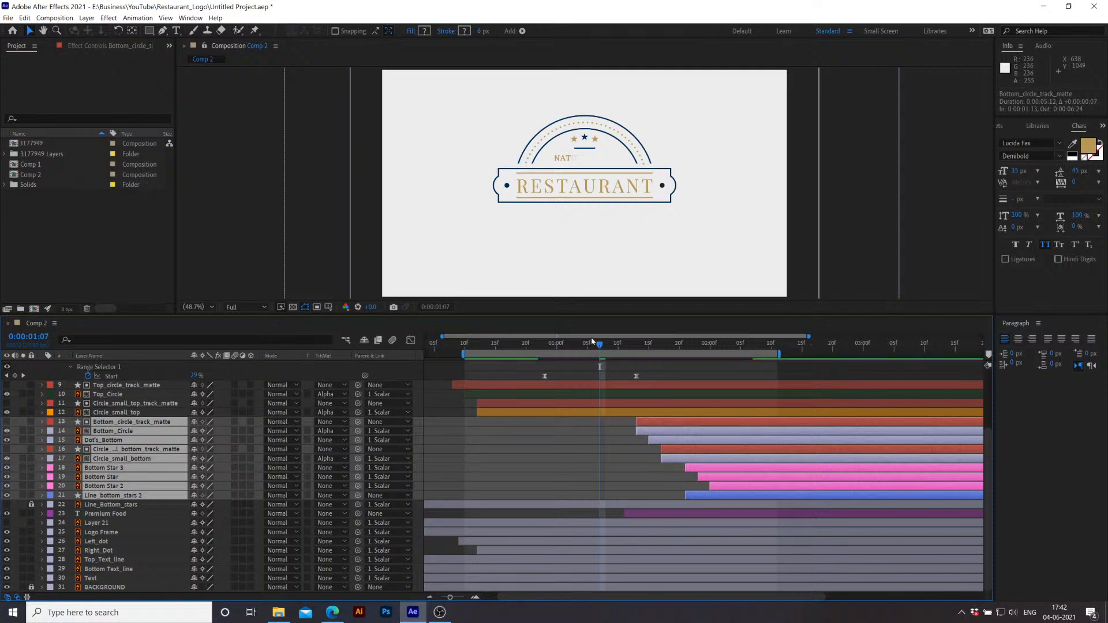
key(space)
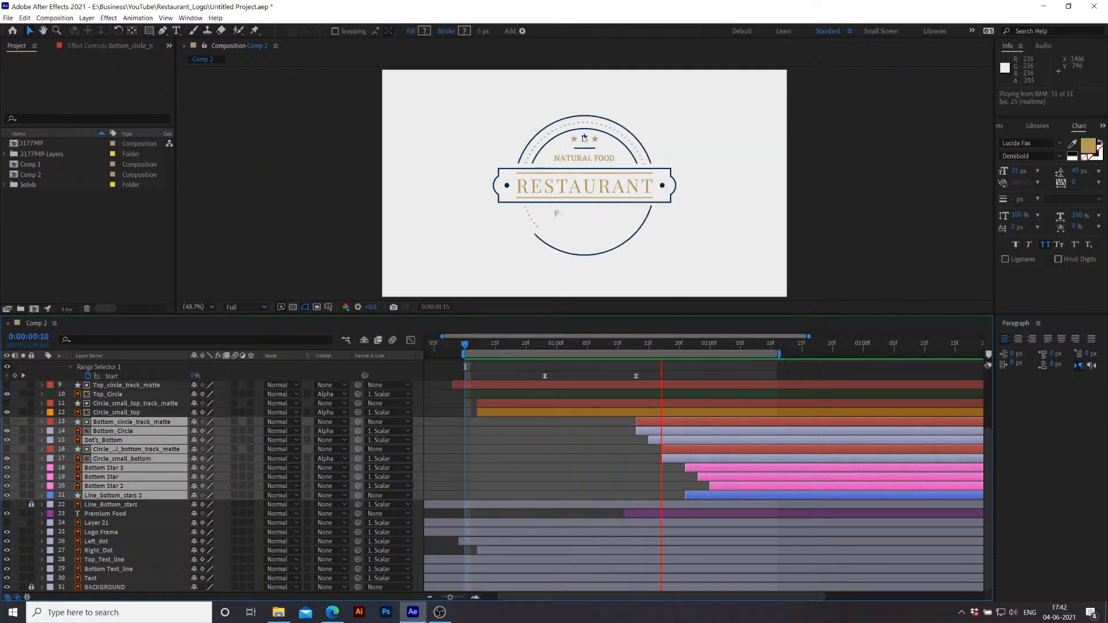
key(space)
key(space)
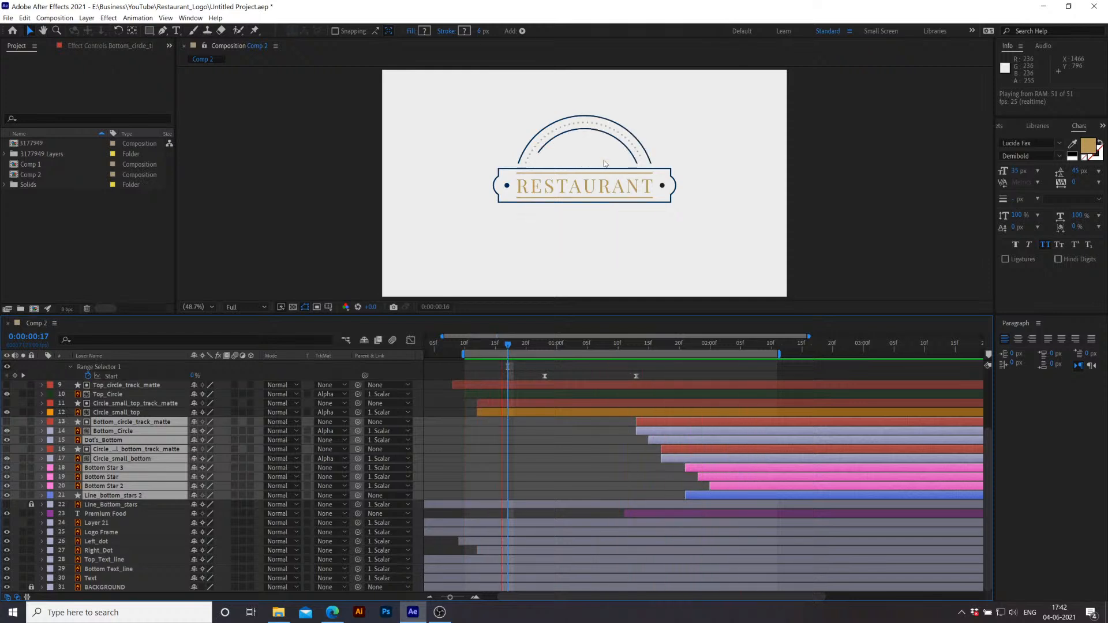
key(space)
Step: Shift the same nine bottom layers 3 frames later, with Bottom_circle_track_matte starting at 0:00:01:16, and preview the animation
drag(672, 426, 688, 427)
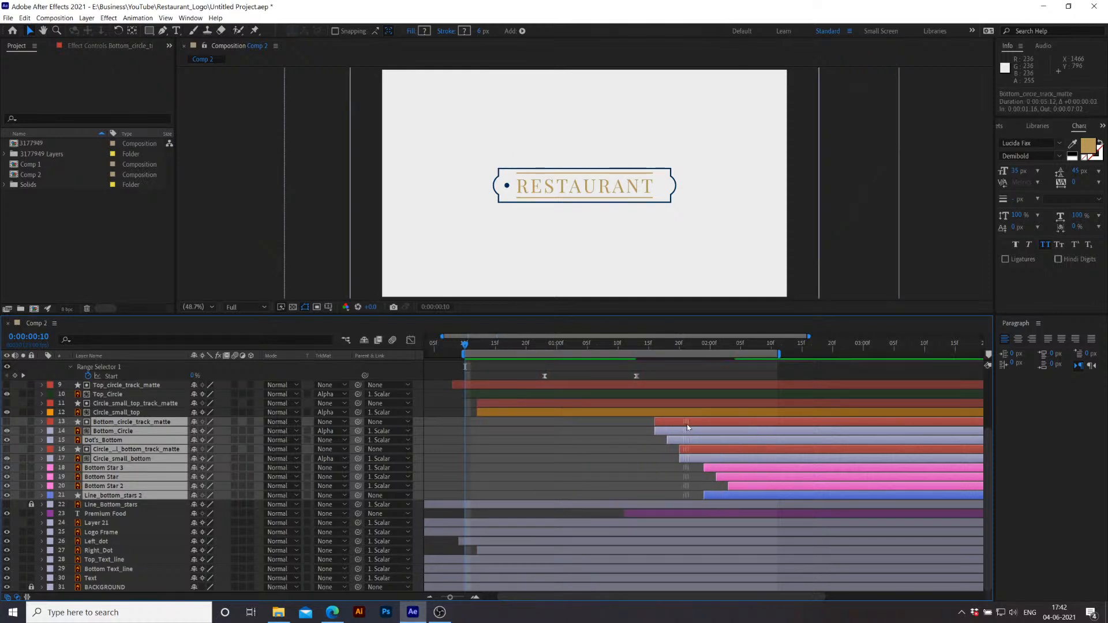
key(space)
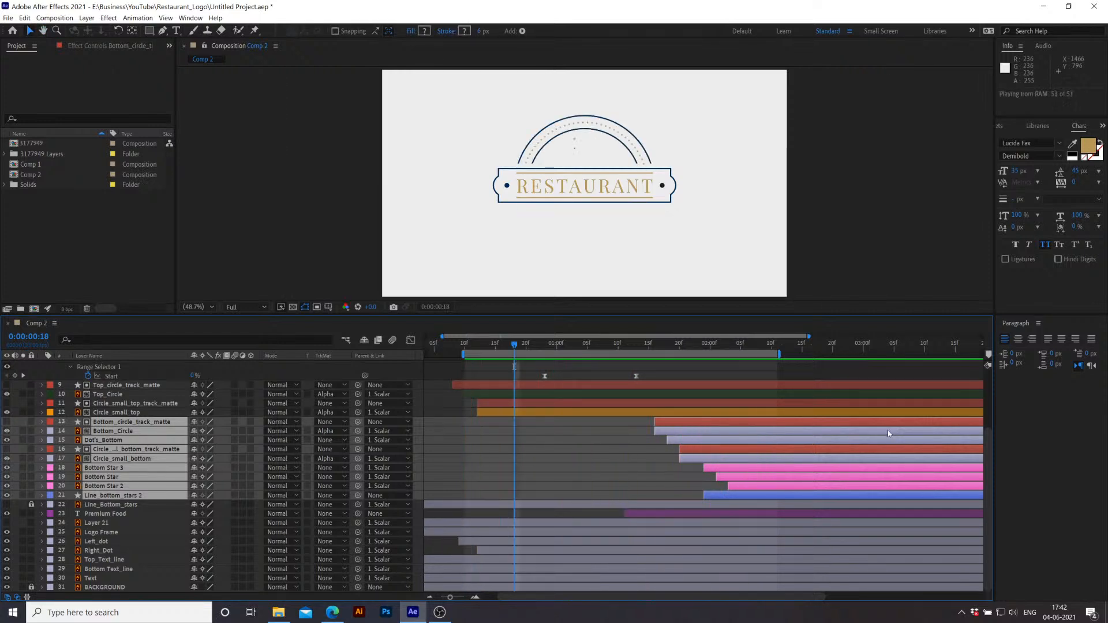
key(space)
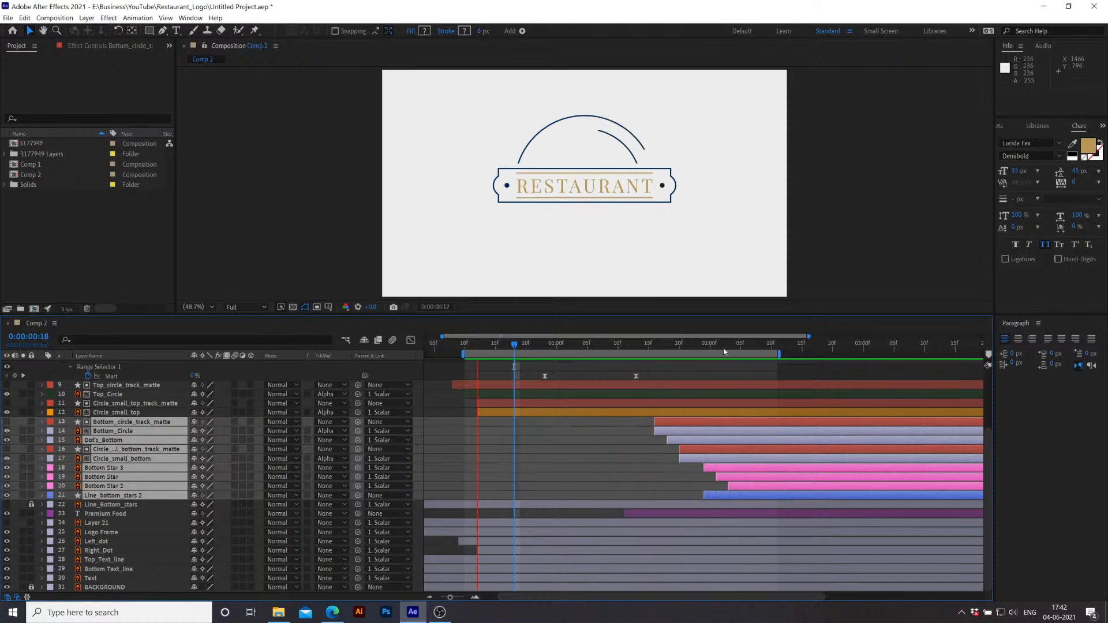
key(space)
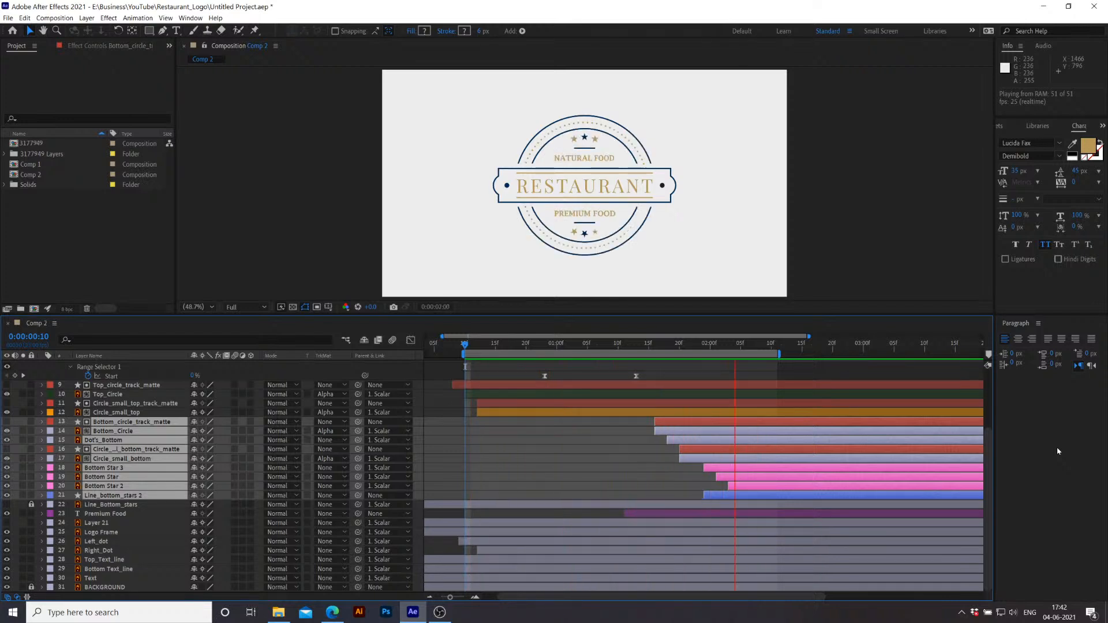
key(space)
Step: Move the last Rotation keyframe of Bottom_Circle 3 frames later to 0:00:02:02 and preview the slower rotation
click(601, 466)
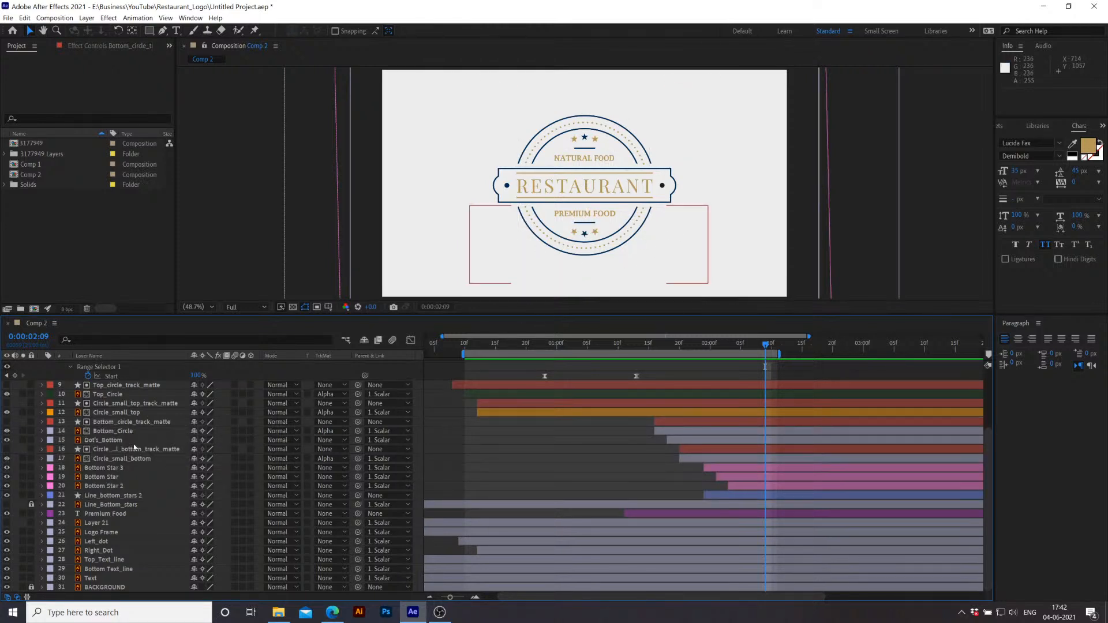
click(124, 423)
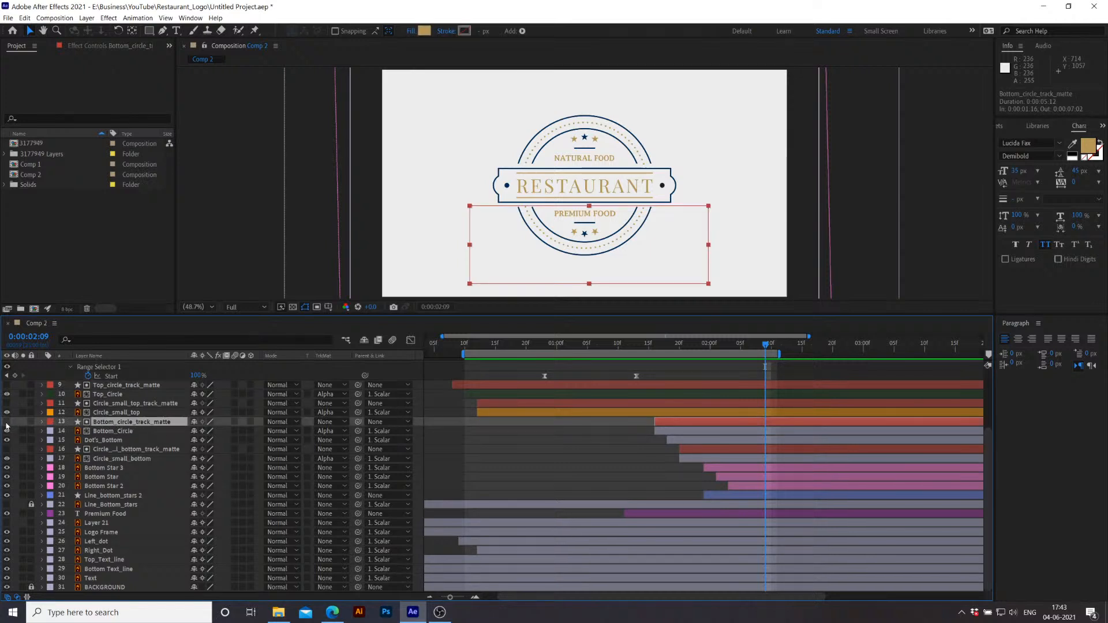
click(103, 431)
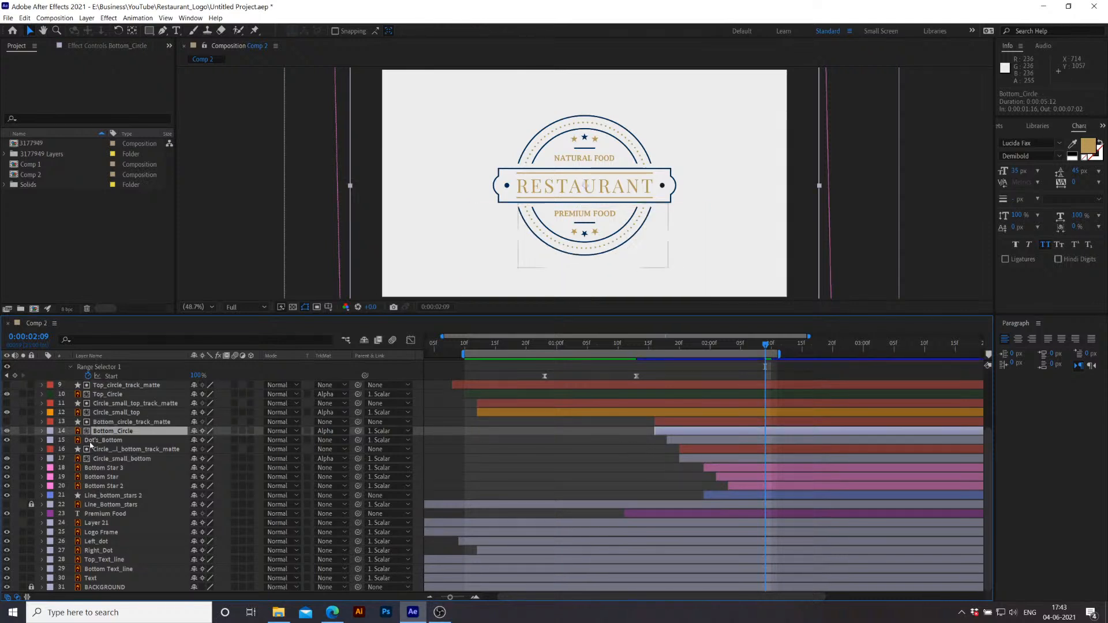
key(r)
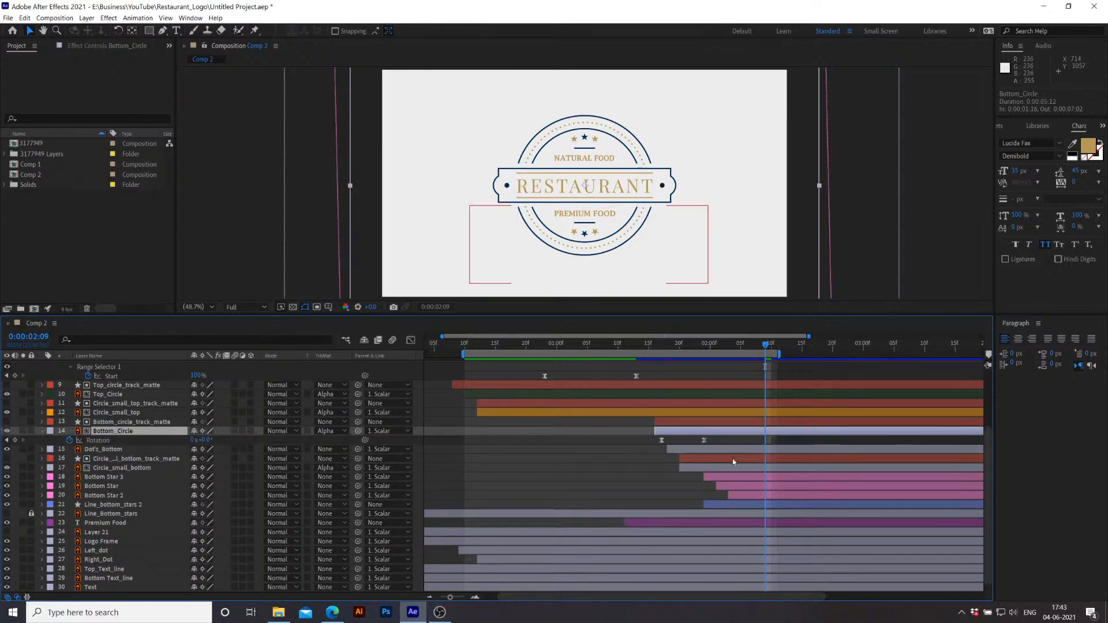
drag(704, 441, 721, 440)
key(space)
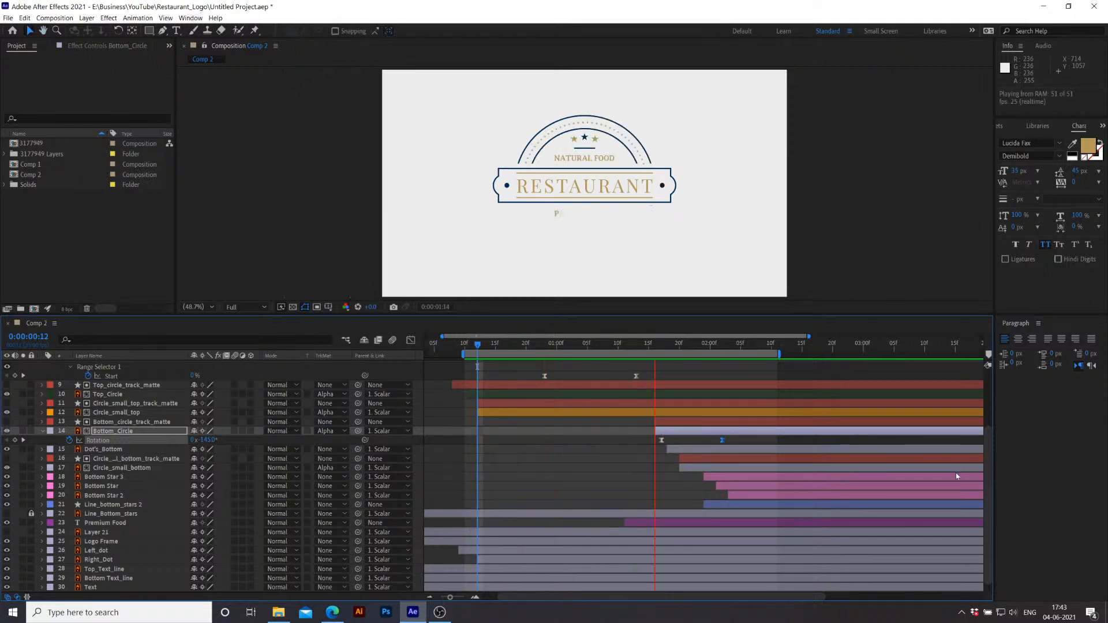
key(space)
key(Page_Down)
key(space)
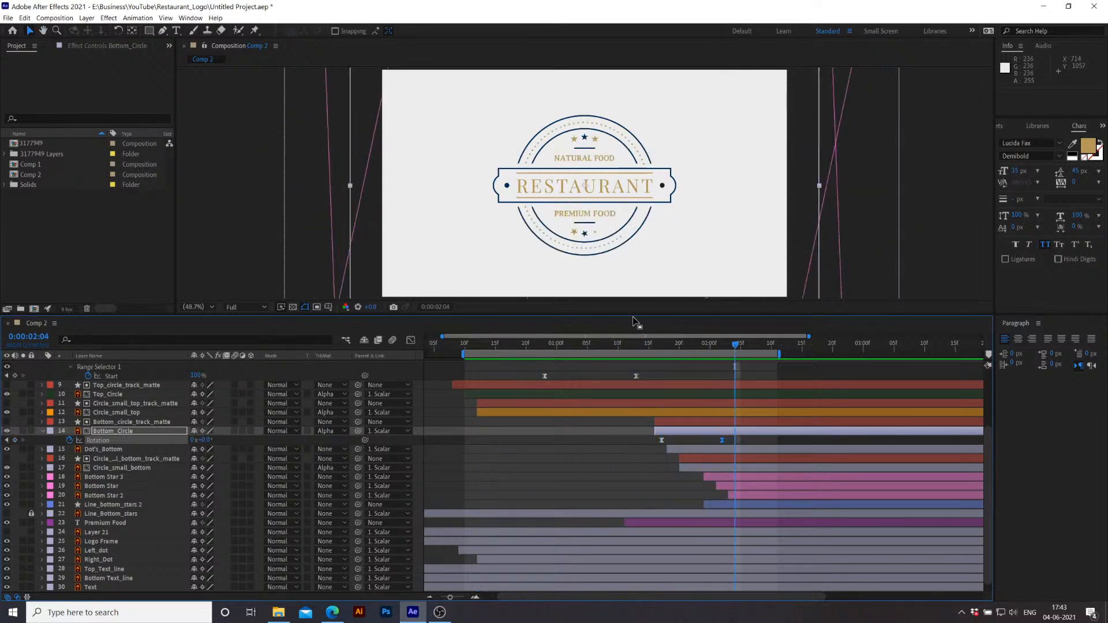
click(504, 466)
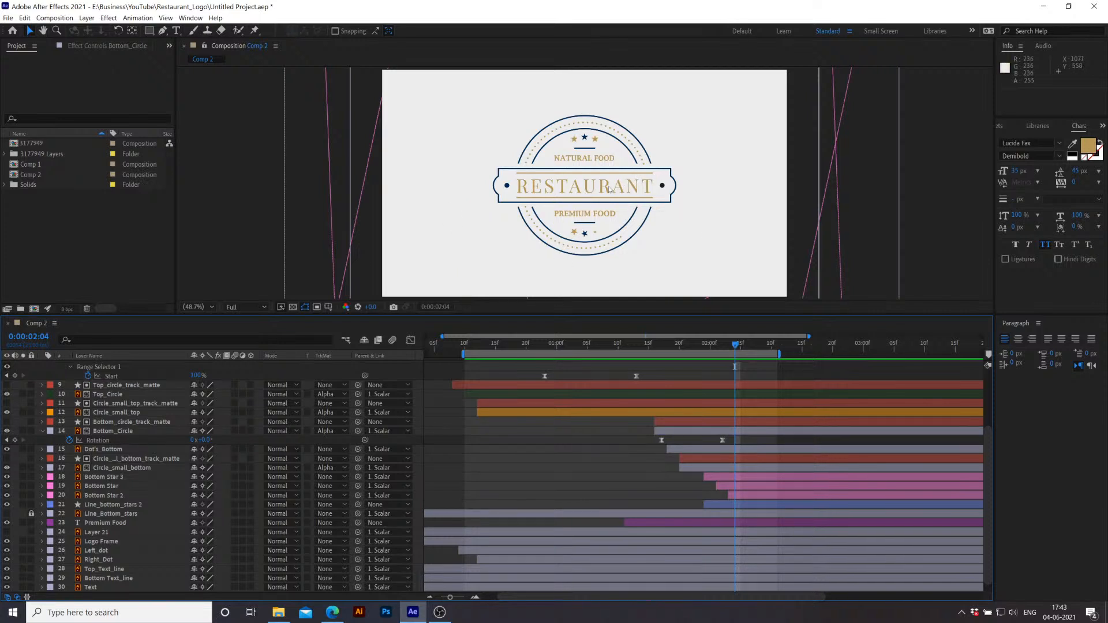
Step: Select the Bottom Text_line layer and move the work area to span 0:00:01:15 to 0:00:03:15
scroll(120, 560, down, 1)
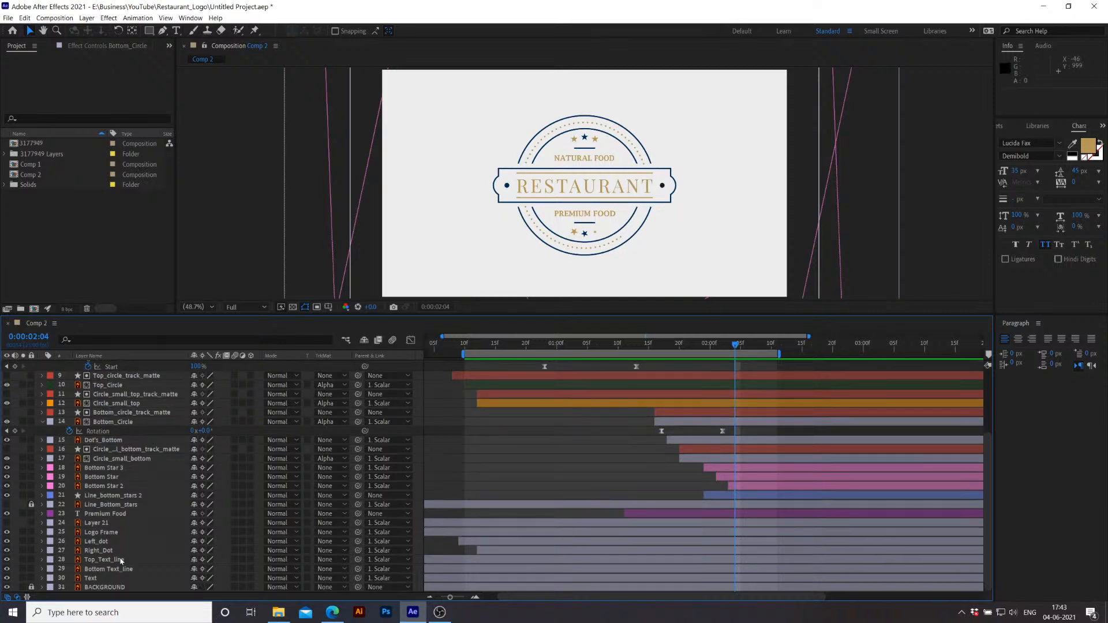
click(103, 578)
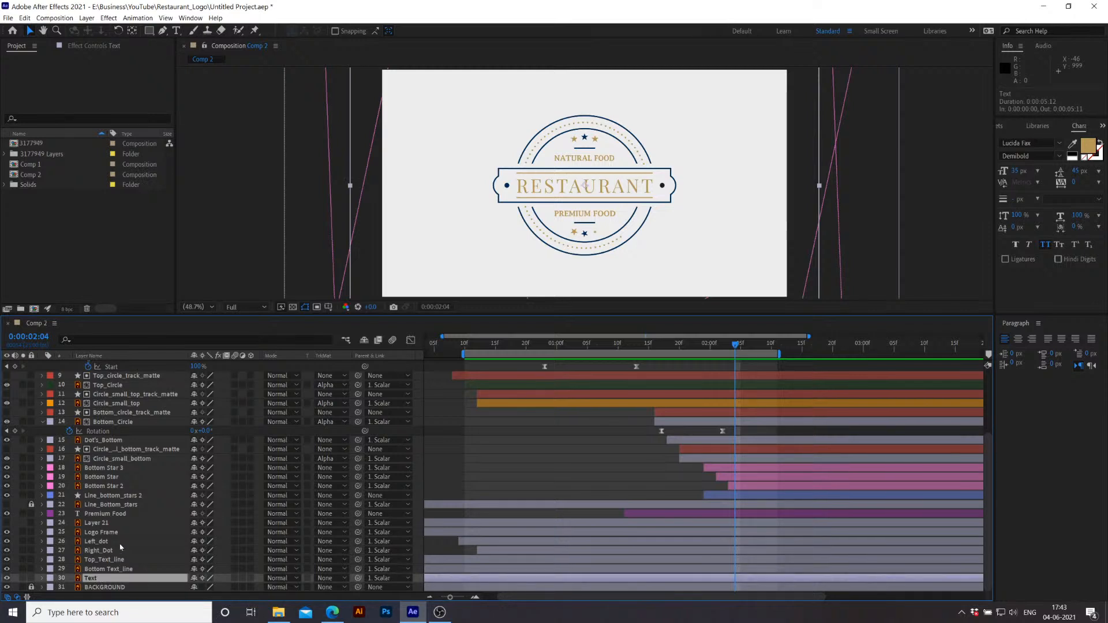
click(107, 561)
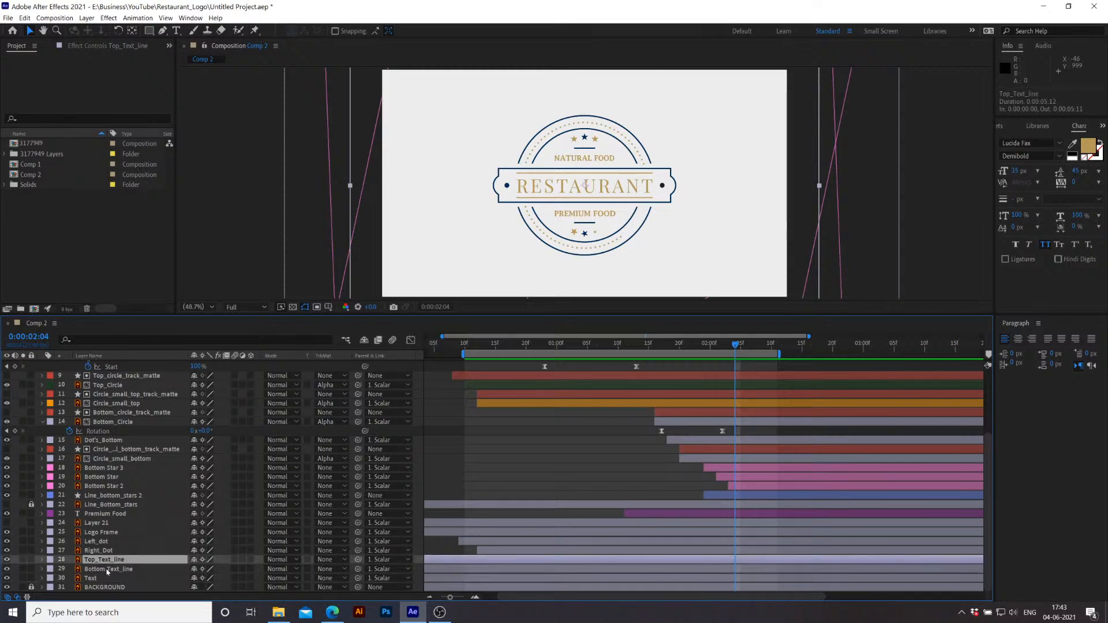
click(108, 569)
drag(710, 357, 626, 408)
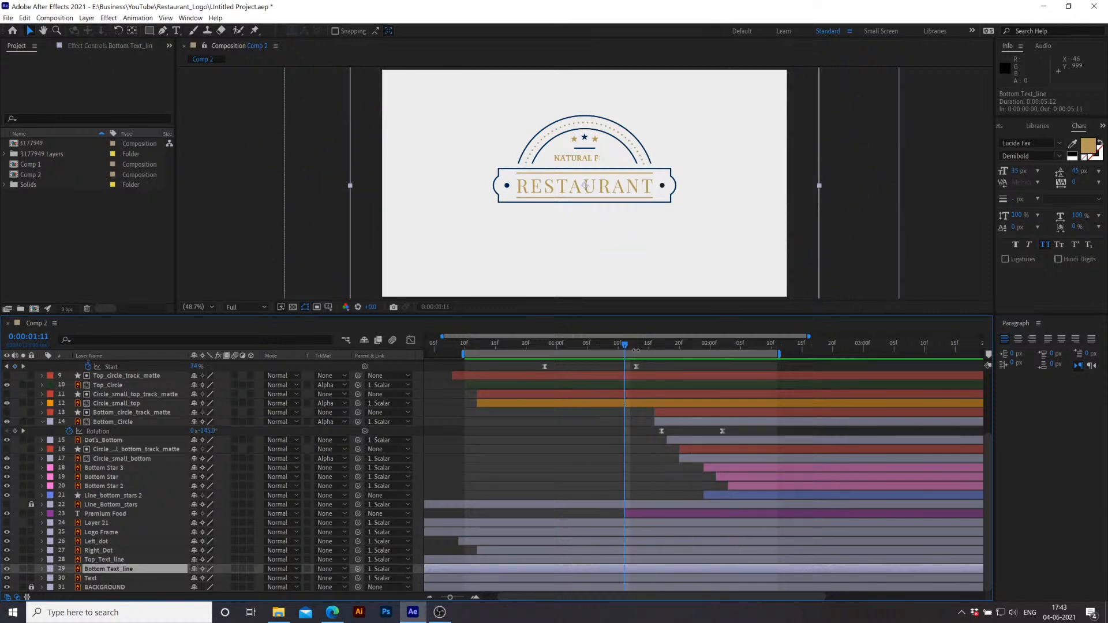
drag(653, 348, 940, 354)
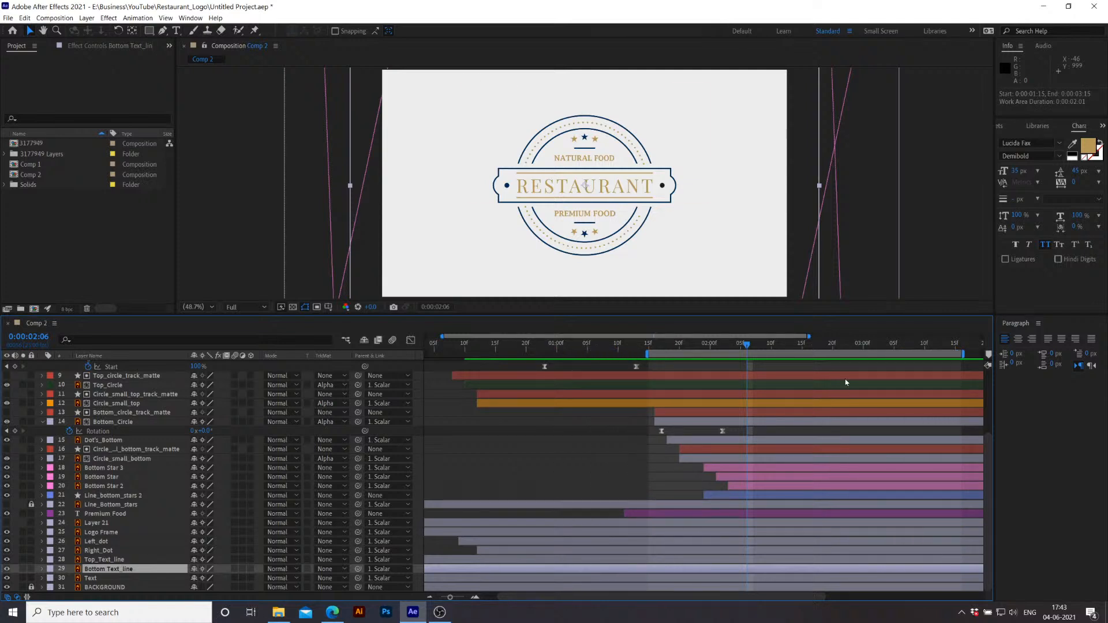
drag(810, 336, 889, 337)
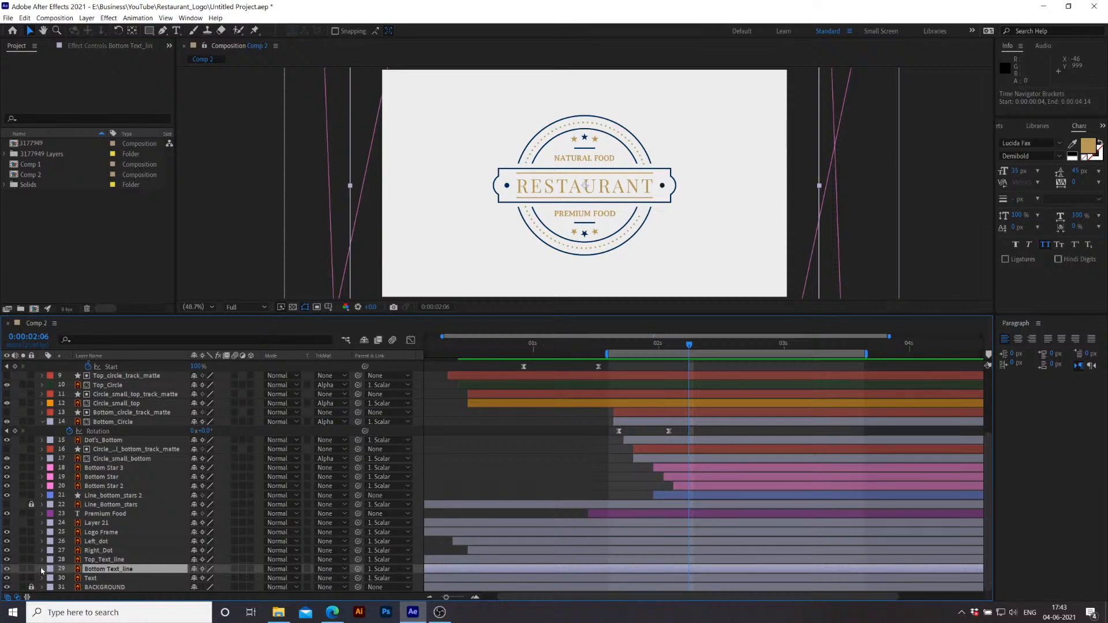
Step: Shift the Bottom Text_line and Top_Text_line layers so that both start at 0:00:02:03
click(6, 569)
click(7, 569)
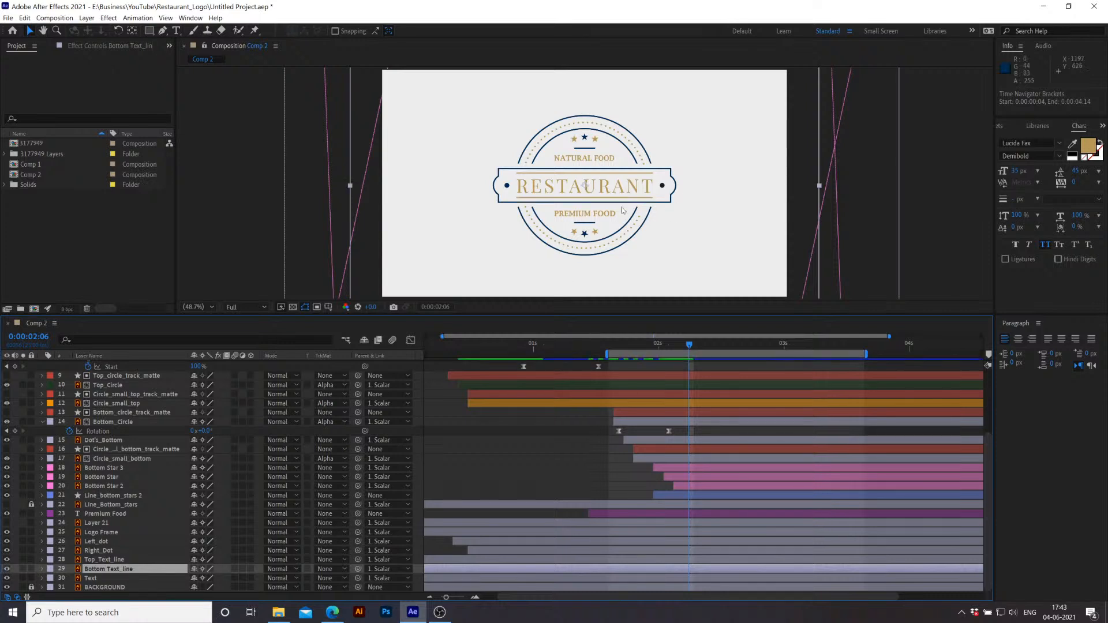
drag(590, 570, 738, 567)
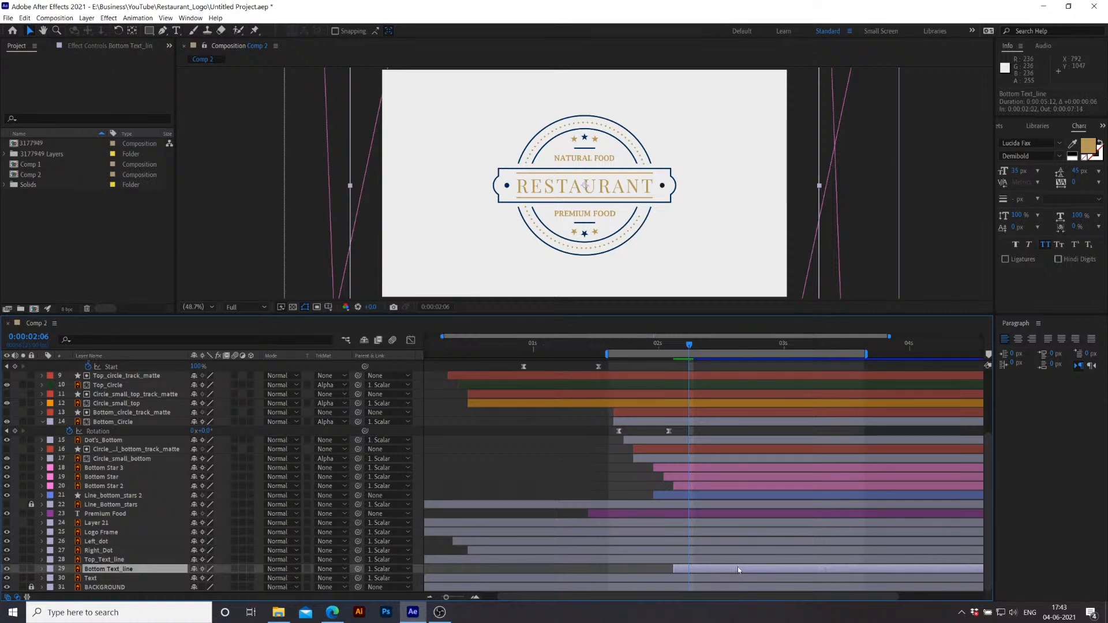
click(121, 560)
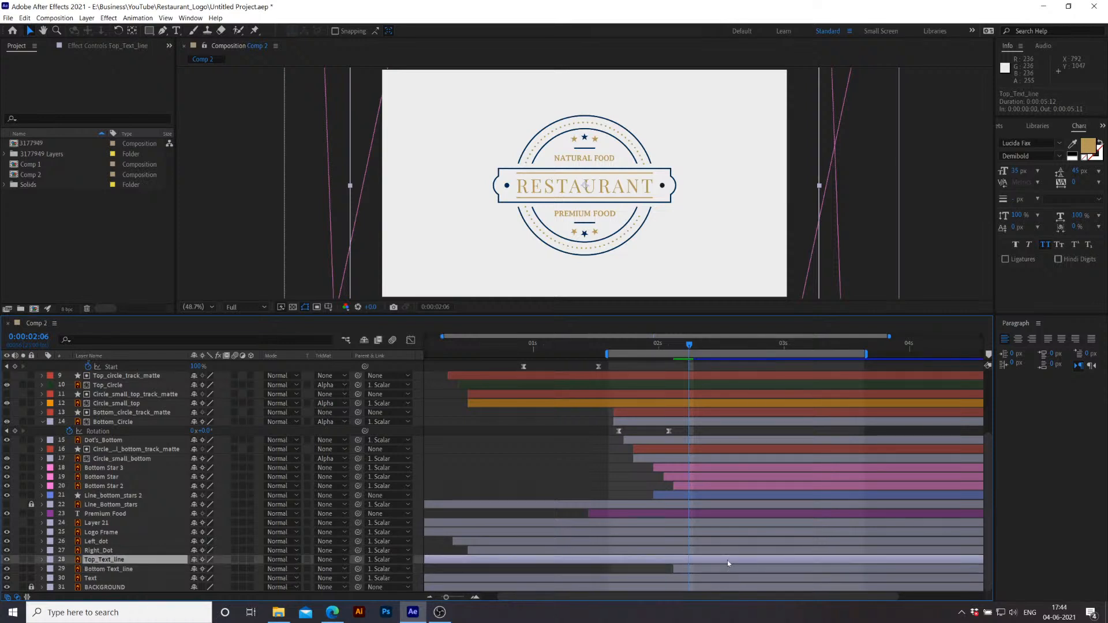
drag(685, 562, 754, 563)
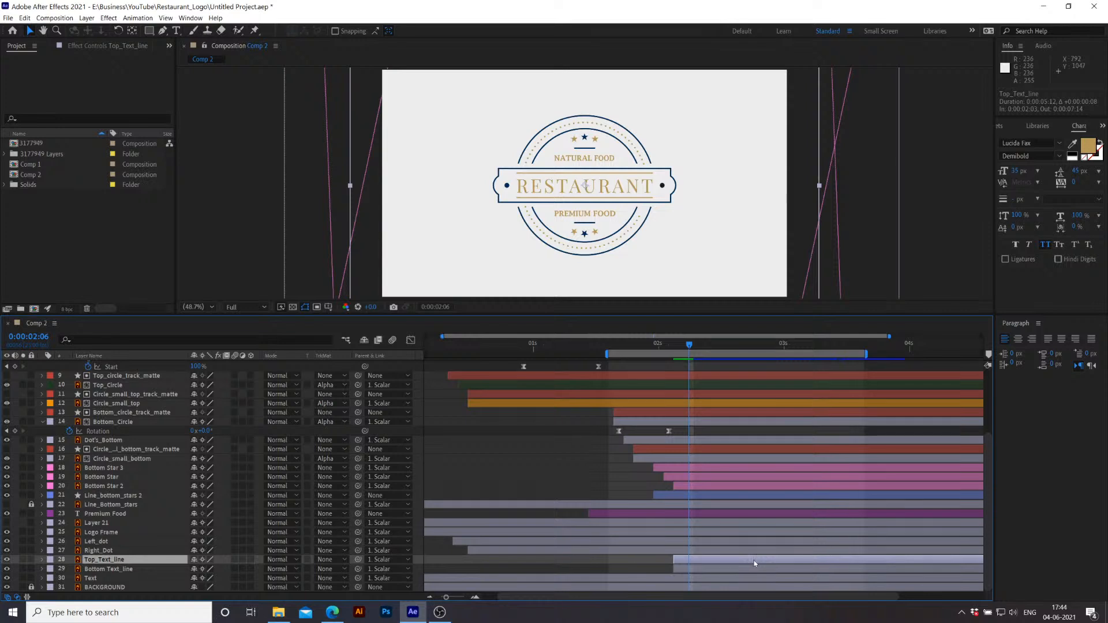
Step: Set the label colour of the Top_Text_line and Bottom Text_line layers to Green
shift+click(98, 569)
click(50, 560)
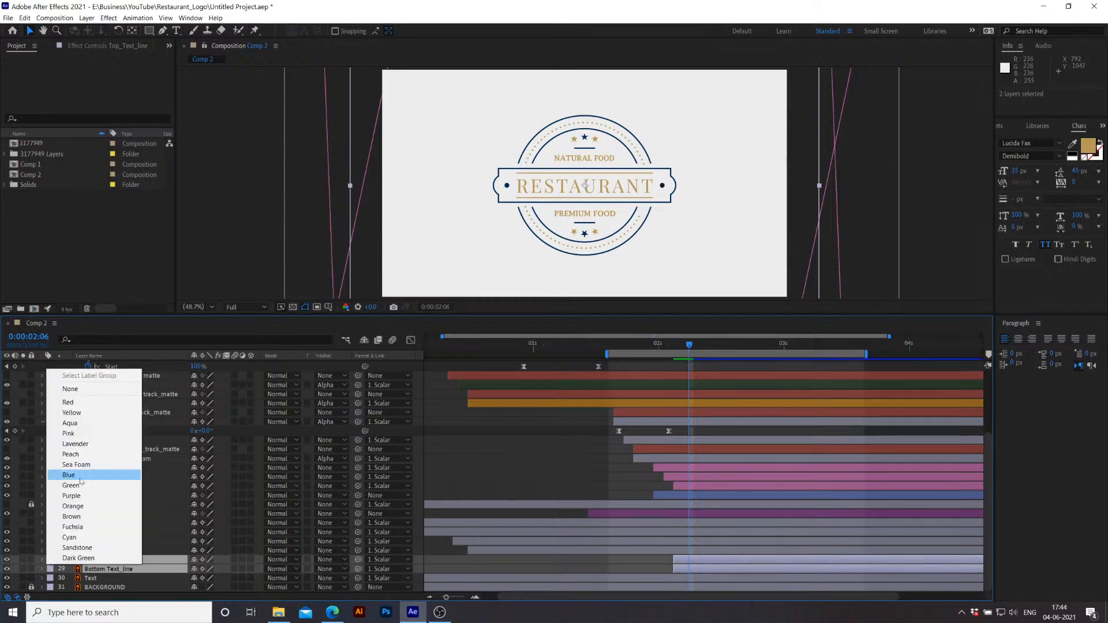
click(87, 487)
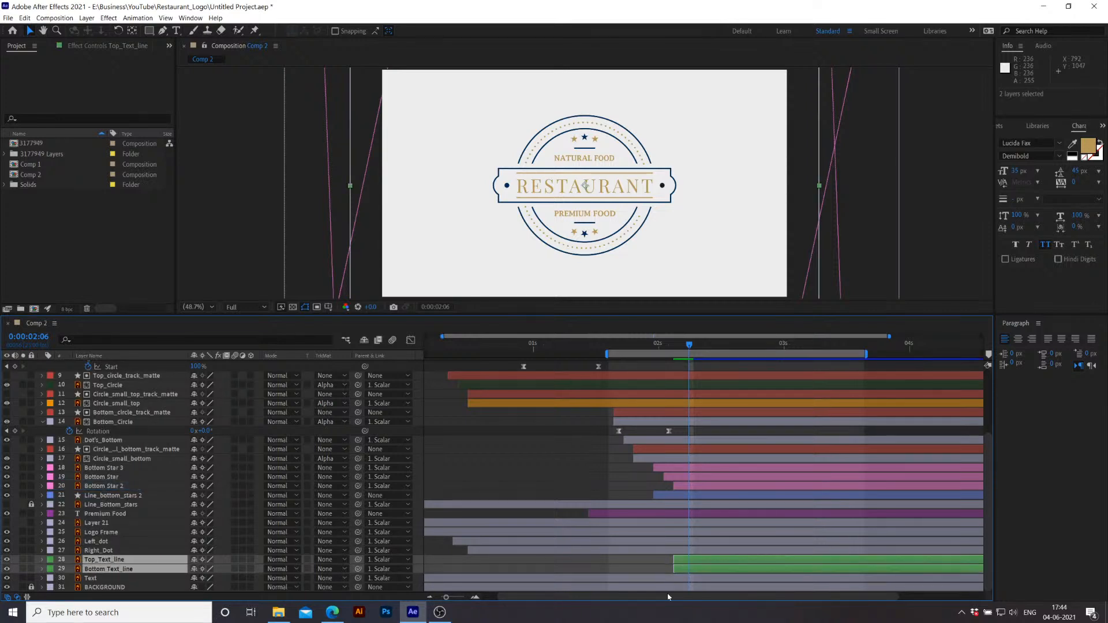
click(703, 572)
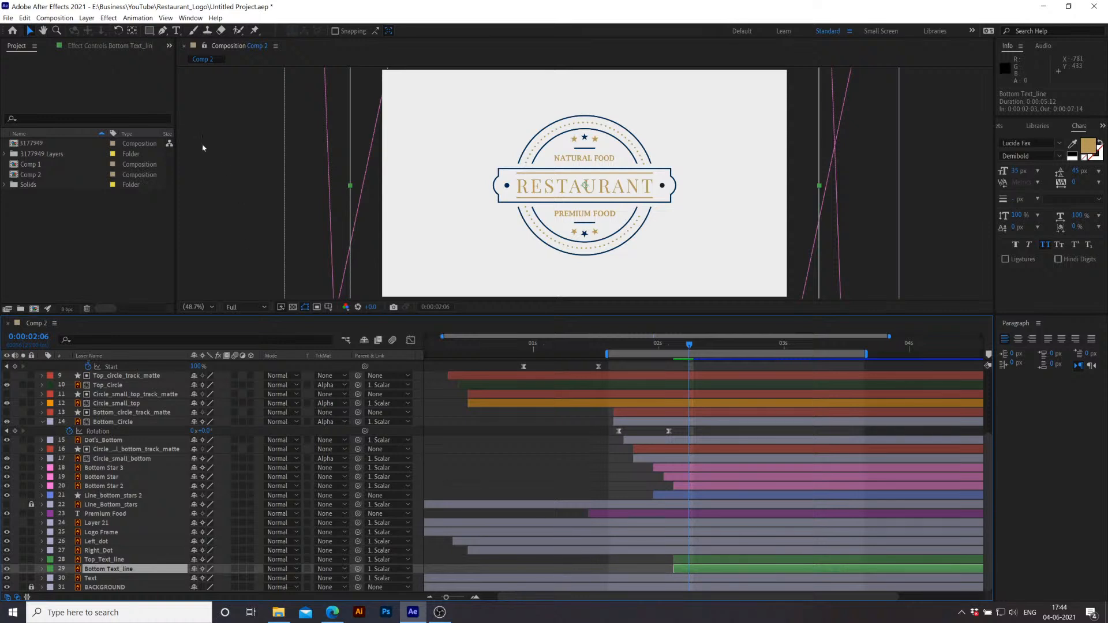
Step: Draw a rectangular mask on the Top_Text_line layer tightly around the gold line above RESTAURANT
click(121, 560)
click(149, 31)
drag(514, 169, 656, 175)
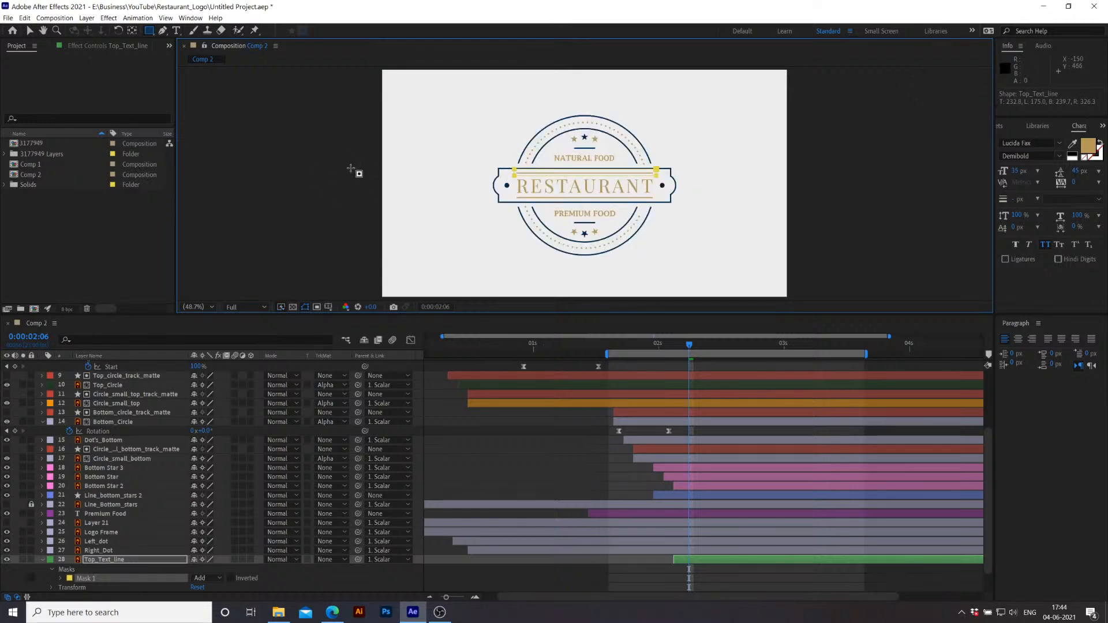
click(30, 33)
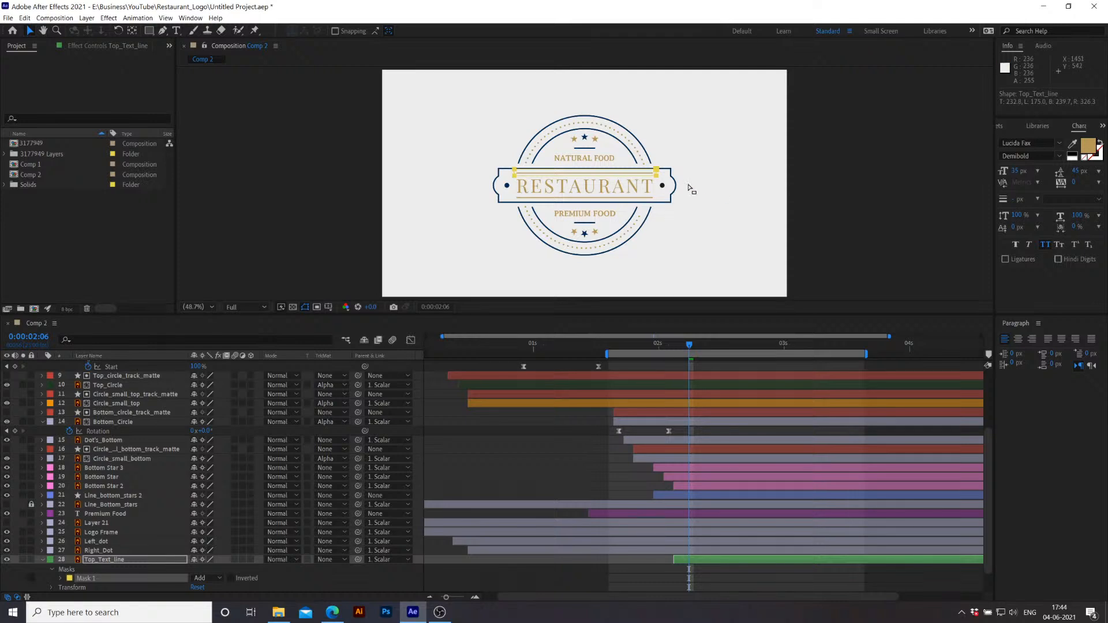
click(514, 173)
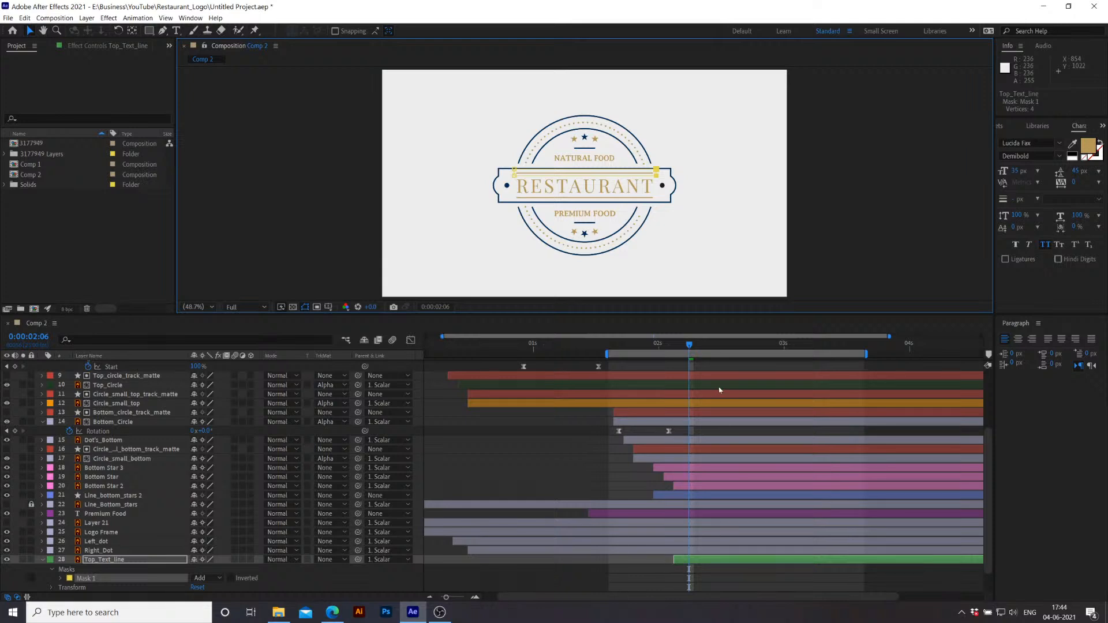
Step: Enable Mask Path keyframing on Top_Text_line's Mask 1 at 0:00:02:03 and move that keyframe to 0:00:02:18
key(Page_Up)
key(Page_Up)
key(Page_Up)
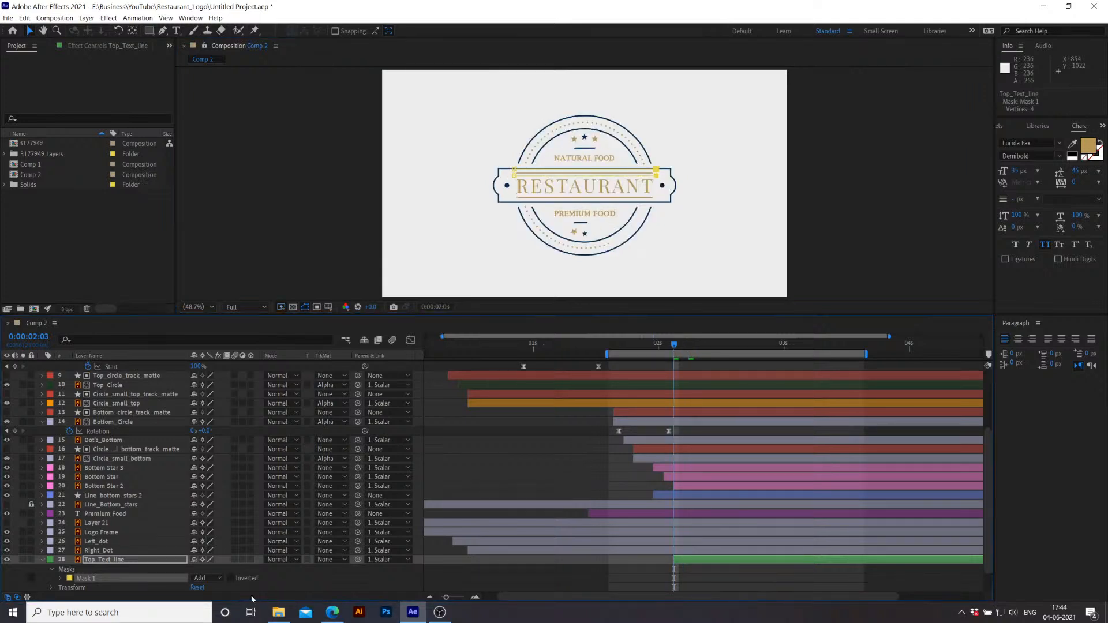
scroll(128, 579, down, 2)
click(61, 551)
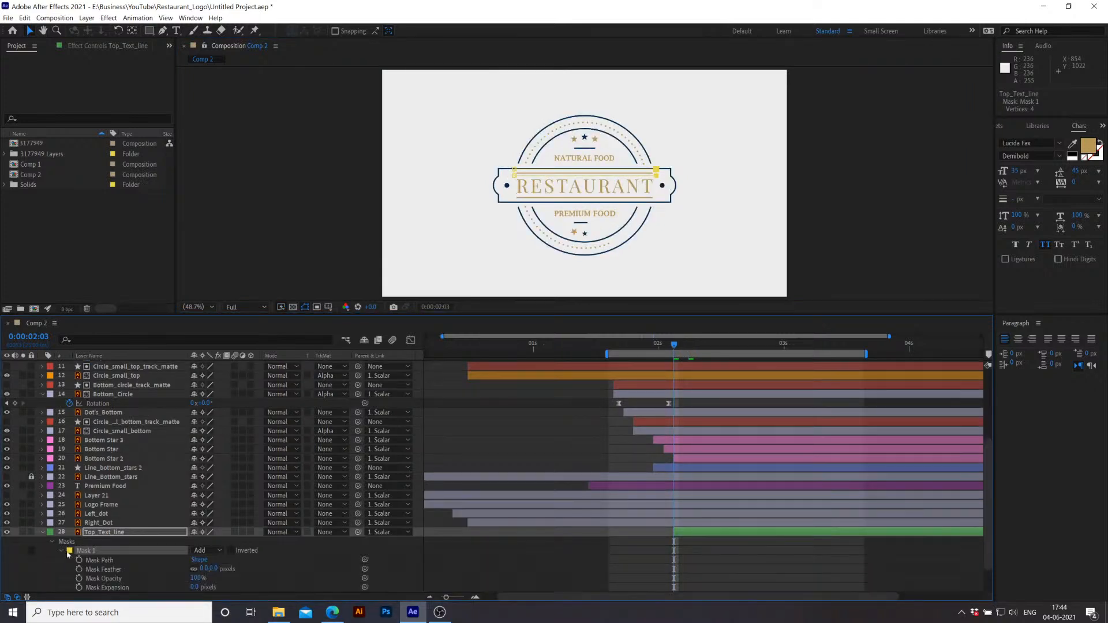
scroll(80, 522, down, 3)
click(79, 523)
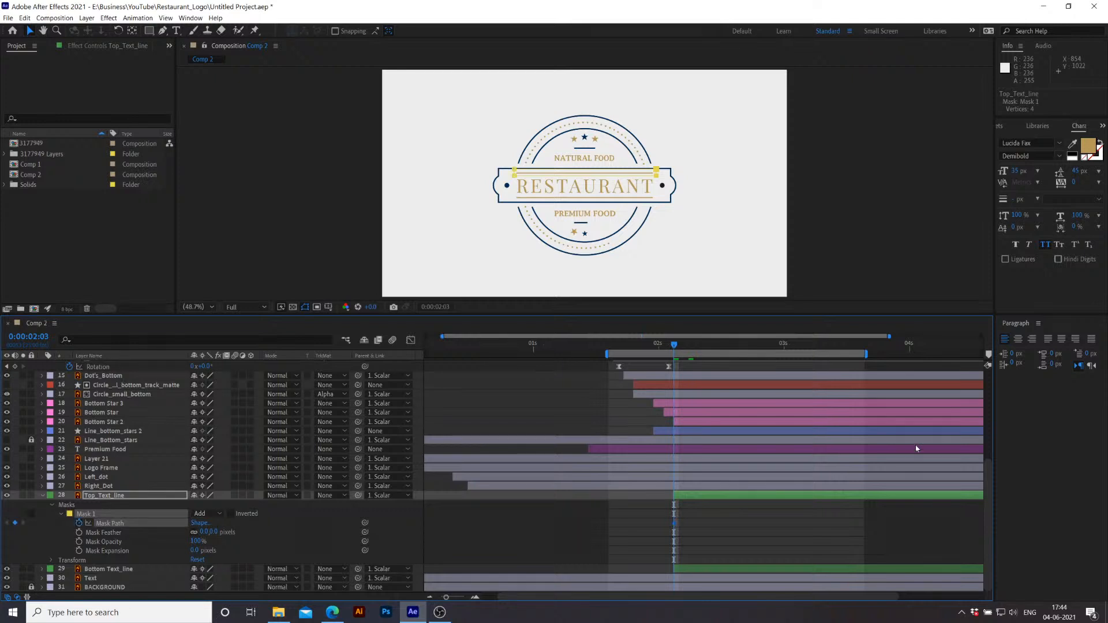
drag(675, 527, 748, 530)
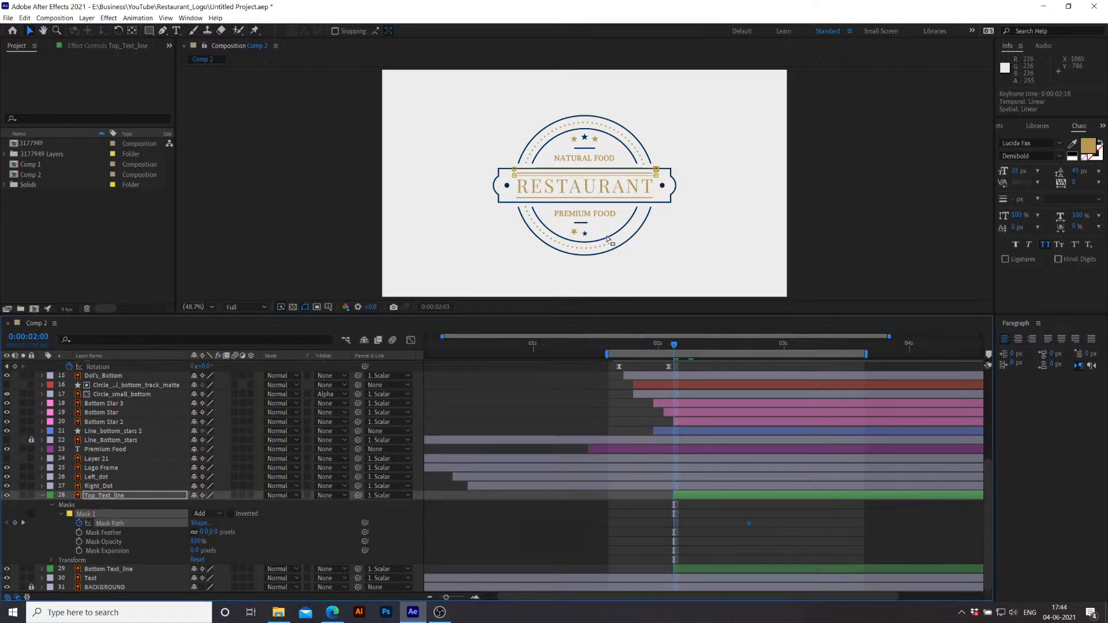
Step: Collapse the Top_Text_line mask's right edge onto its left edge at 0:00:02:03 and preview the line reveal
click(657, 172)
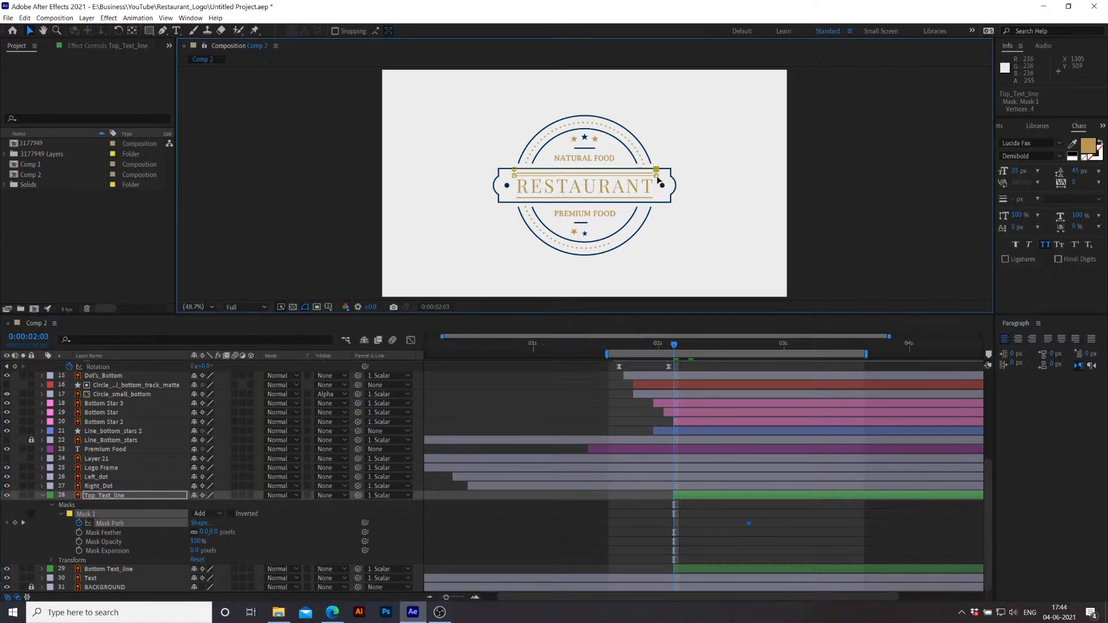
drag(658, 172, 516, 176)
key(space)
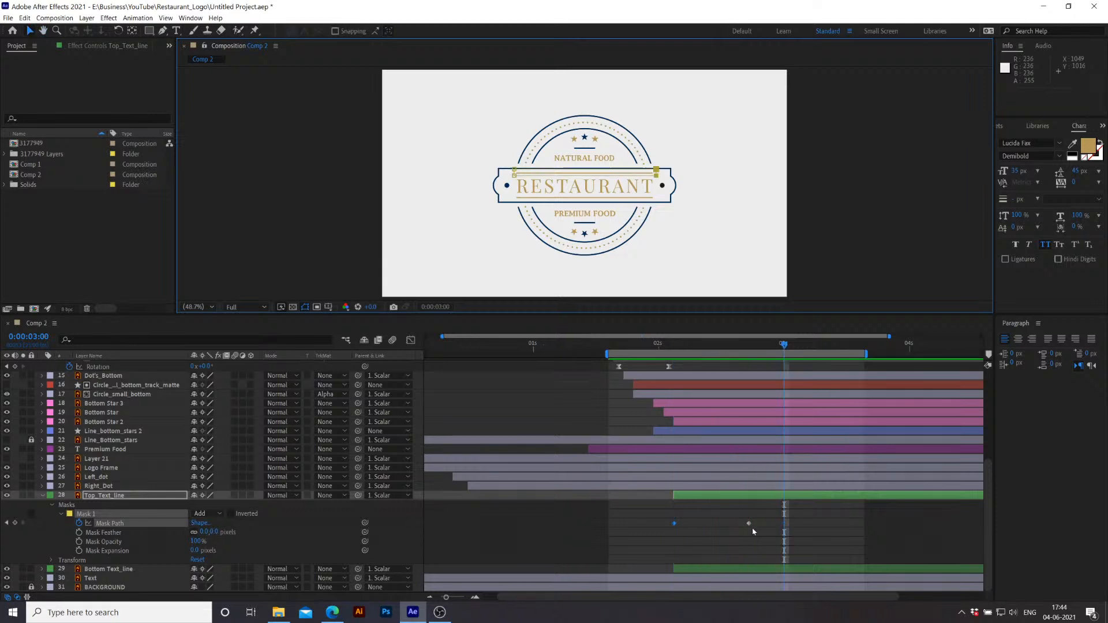
Step: Move Top_Text_line's last Mask Path keyframe to 0:00:02:09 and preview the faster reveal
drag(749, 523, 704, 523)
drag(784, 344, 661, 355)
key(space)
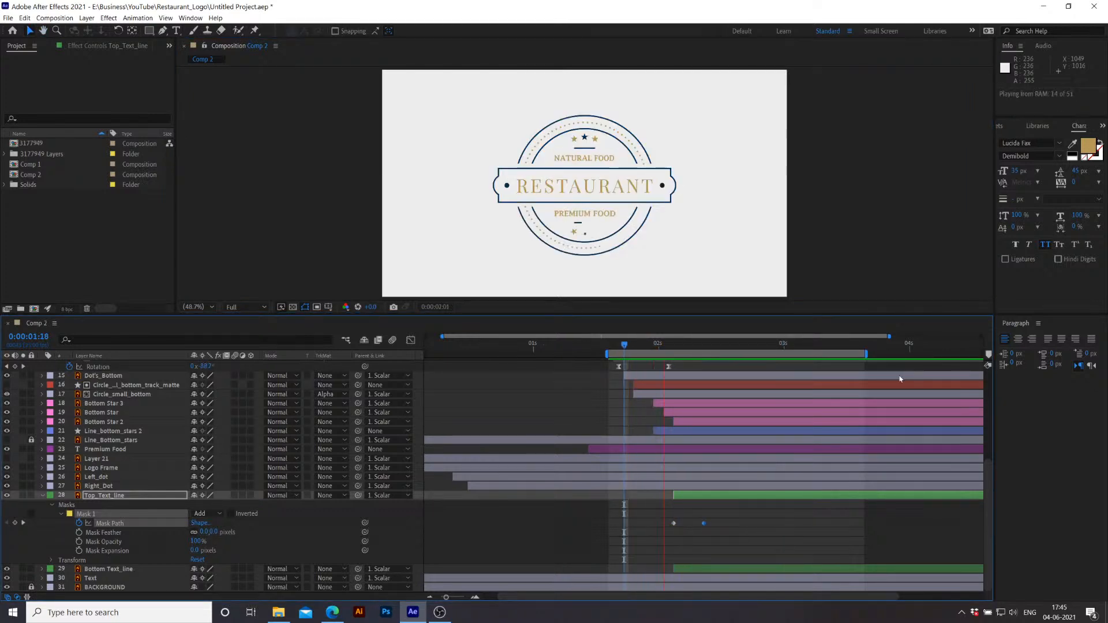
drag(775, 345, 608, 362)
key(space)
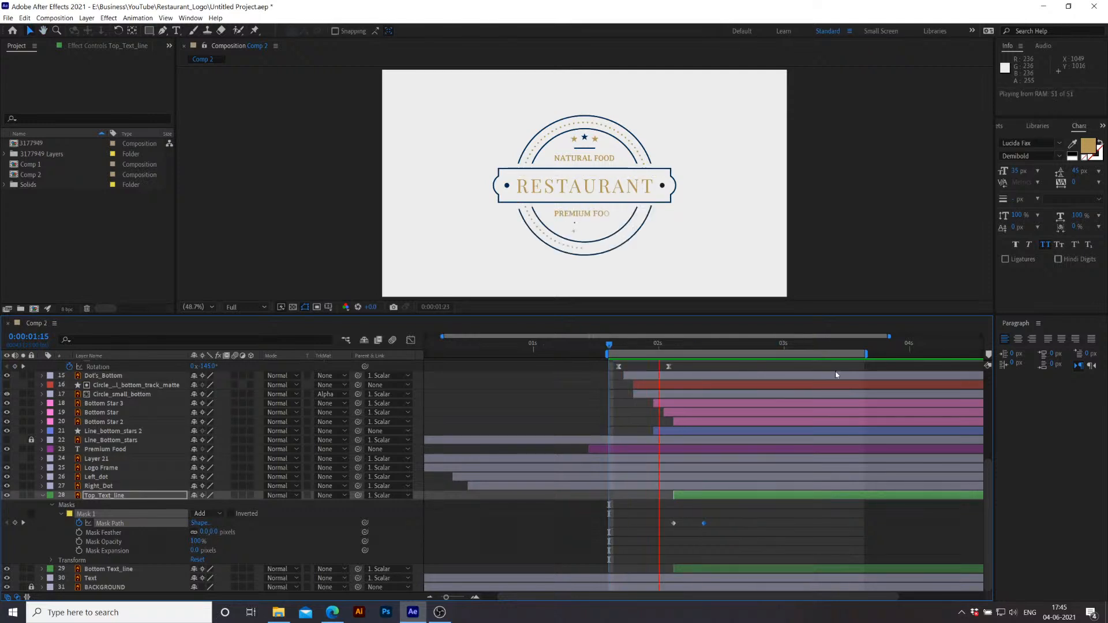
key(space)
drag(755, 346, 704, 347)
Step: Draw a rectangular mask on the Bottom Text_line layer around the gold line below RESTAURANT at 0:00:02:03
click(706, 572)
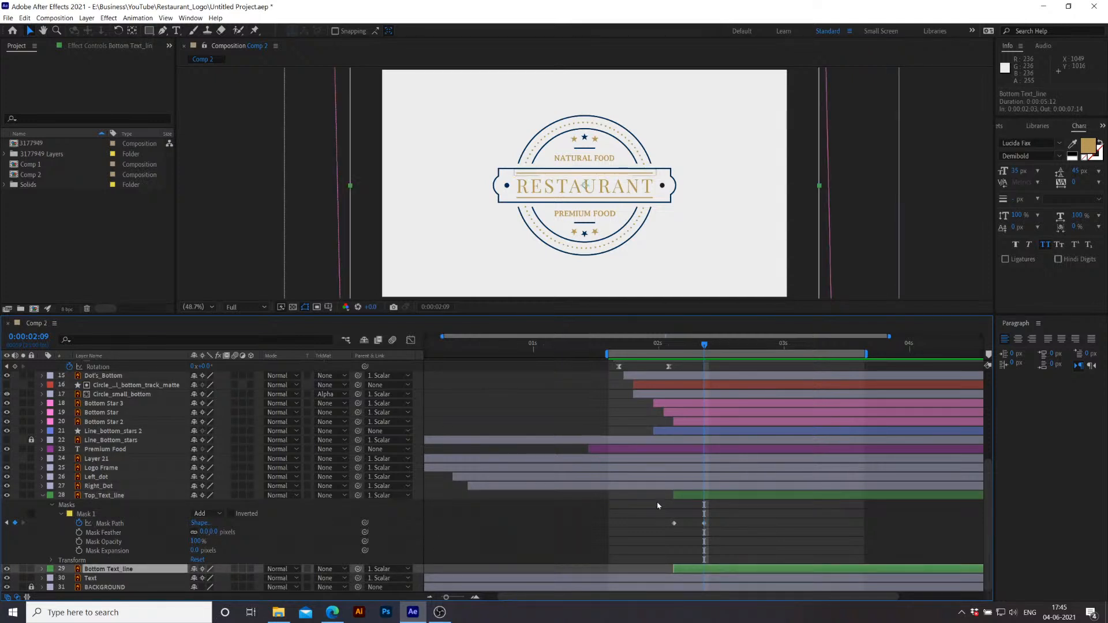
key(j)
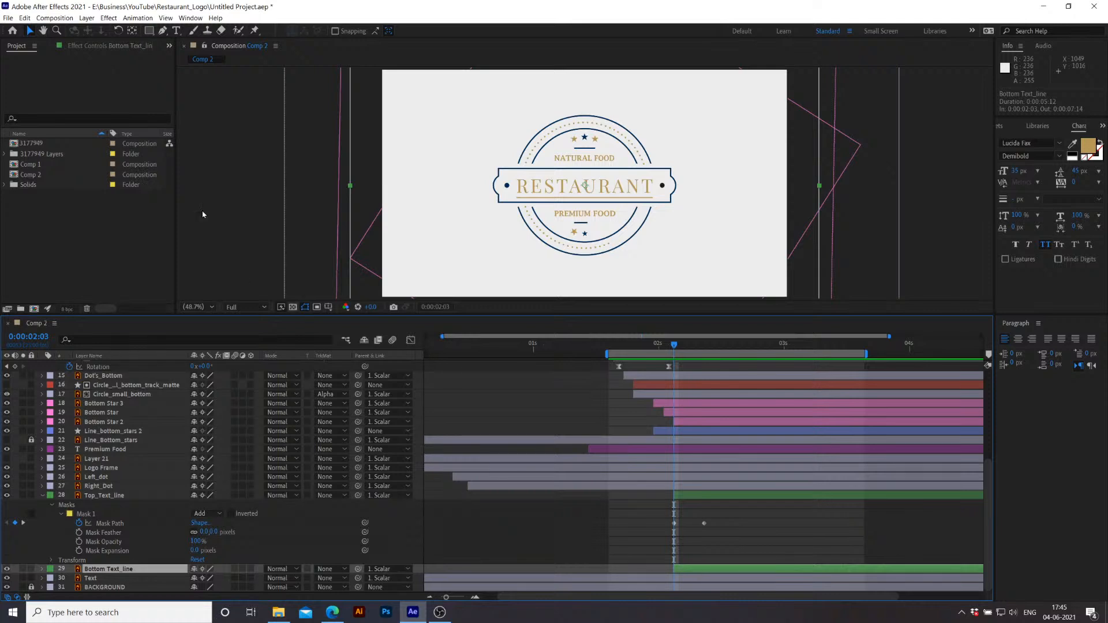
click(148, 31)
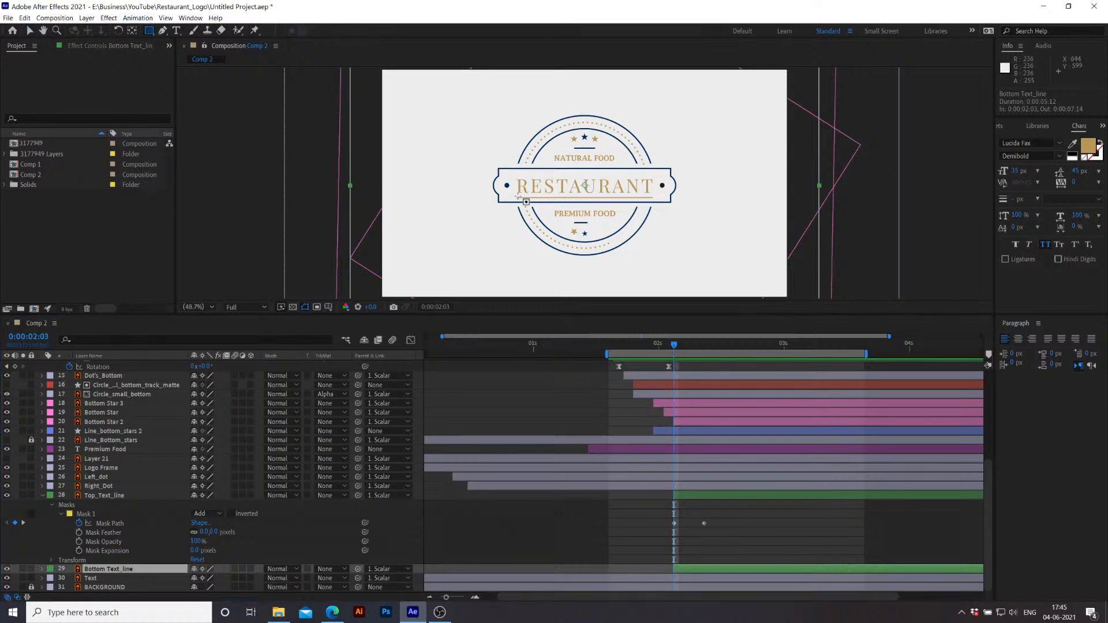
drag(516, 197, 662, 199)
Step: Nudge the lower edge of the Bottom Text_line mask slightly down so it fully encloses the line
key(z)
drag(501, 180, 700, 234)
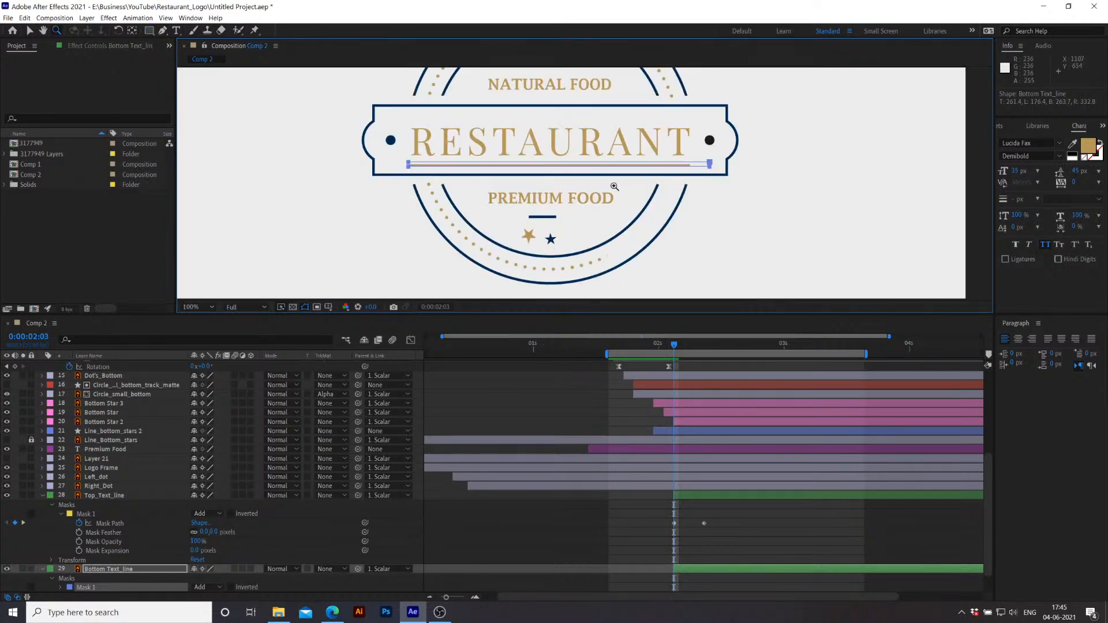
key(v)
click(710, 164)
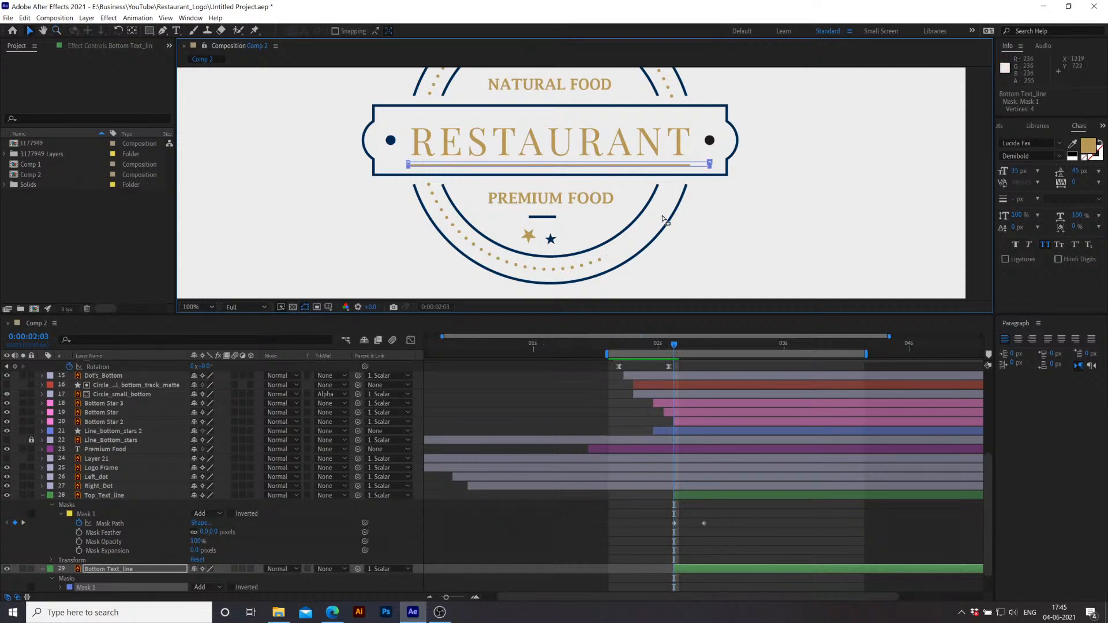
key(Down)
key(Down)
key(Down)
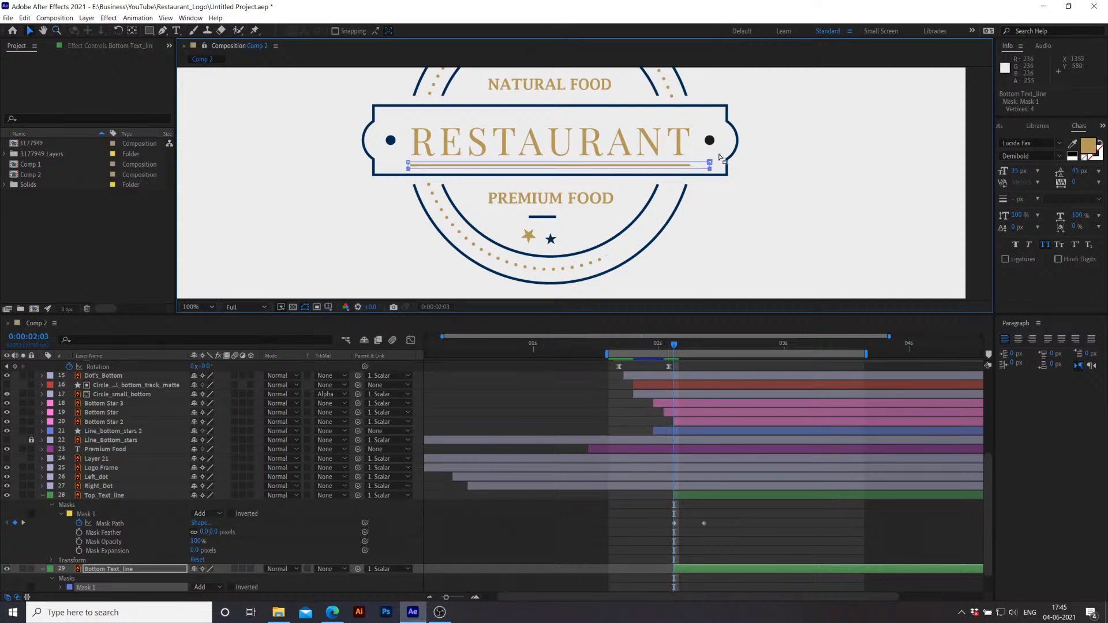
drag(710, 168, 715, 175)
key(ctrl+z)
shift+click(709, 163)
key(ctrl+z)
Step: Nudge the right edge of the Bottom Text_line mask inward to the right end of the gold line
click(408, 170)
key(Left)
key(Left)
key(Left)
key(Left)
key(Left)
key(Left)
key(Left)
key(Left)
key(Left)
key(Left)
key(Left)
key(Left)
key(Left)
Step: Keyframe the Mask Path of Bottom Text_line at 0:00:02:03 and move that keyframe to 0:00:02:09
scroll(115, 578, down, 2)
click(65, 559)
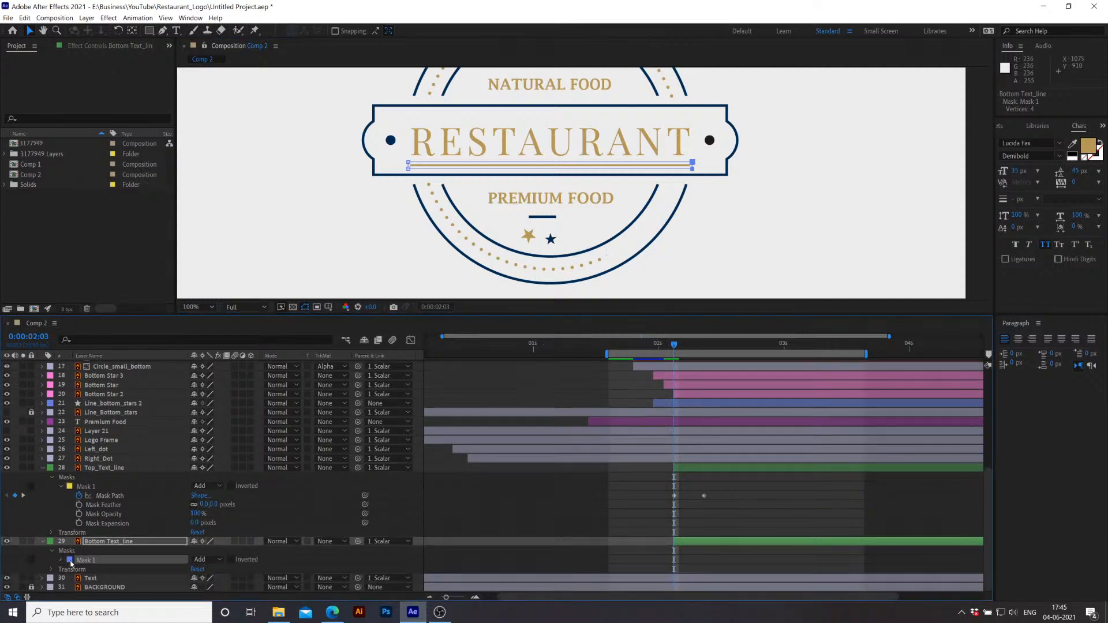
scroll(119, 555, down, 3)
click(79, 533)
drag(673, 533, 709, 534)
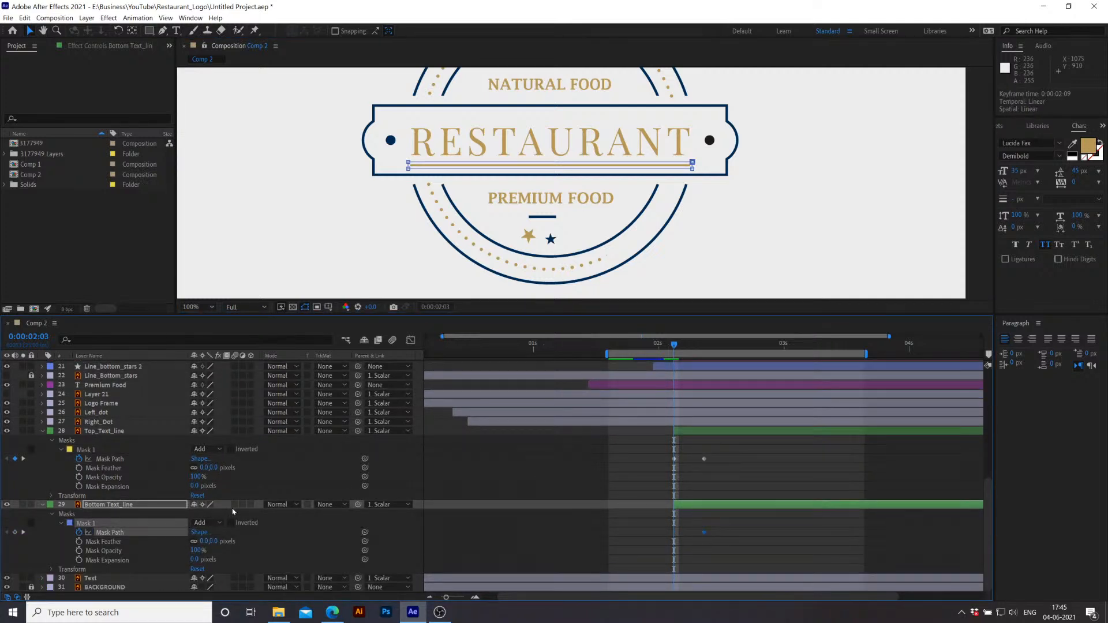
Step: Collapse the Bottom Text_line mask's right edge onto its left edge at 0:00:02:03 and preview the reveal
click(693, 166)
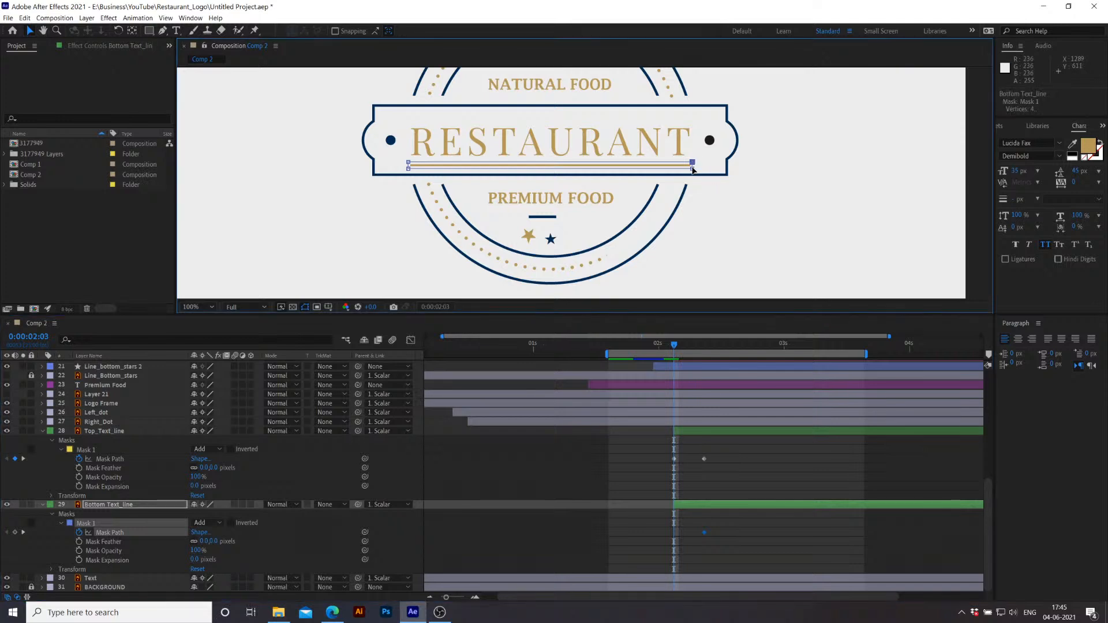
shift+click(692, 168)
drag(694, 166, 408, 175)
key(space)
click(771, 344)
click(674, 345)
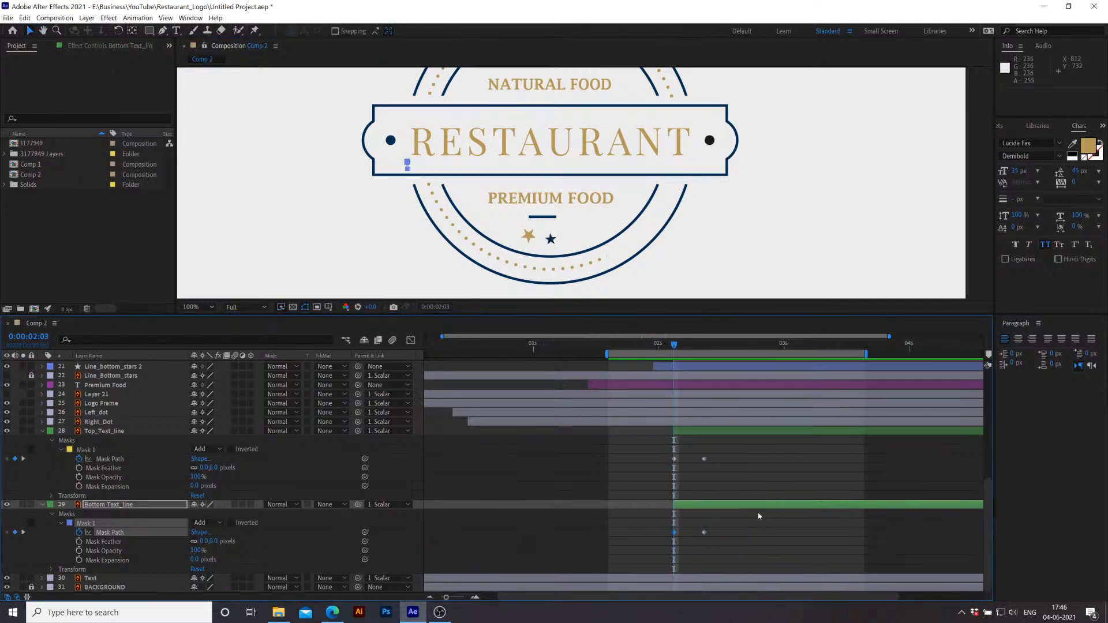
Step: Undo the collapsed mask shape and the Mask Path keyframing on Bottom Text_line
key(ctrl+z)
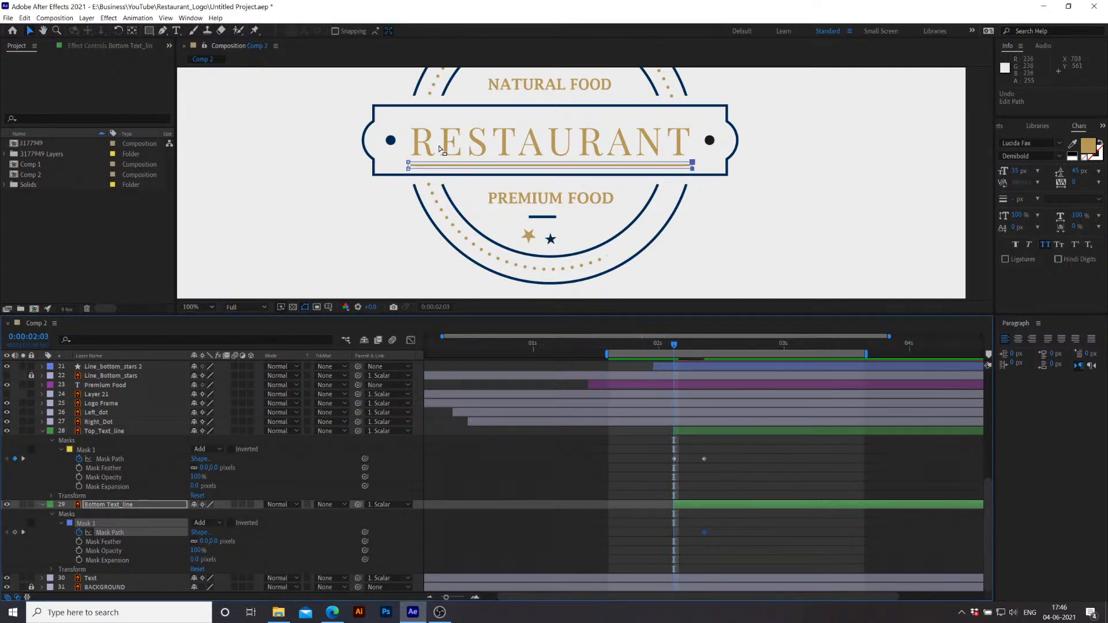
drag(677, 345, 716, 347)
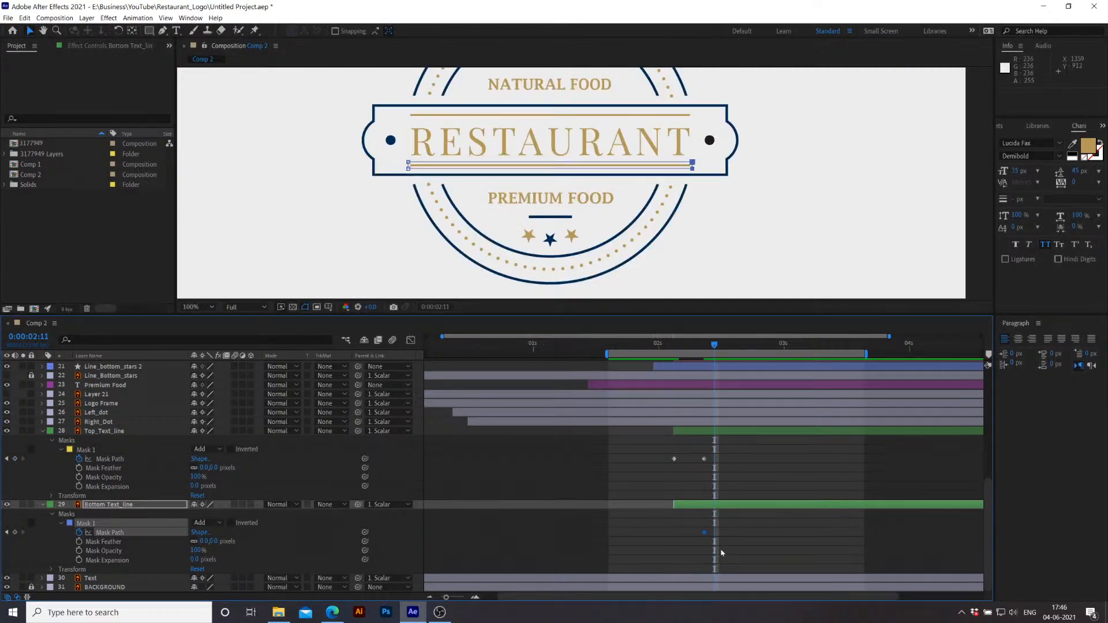
key(ctrl+z)
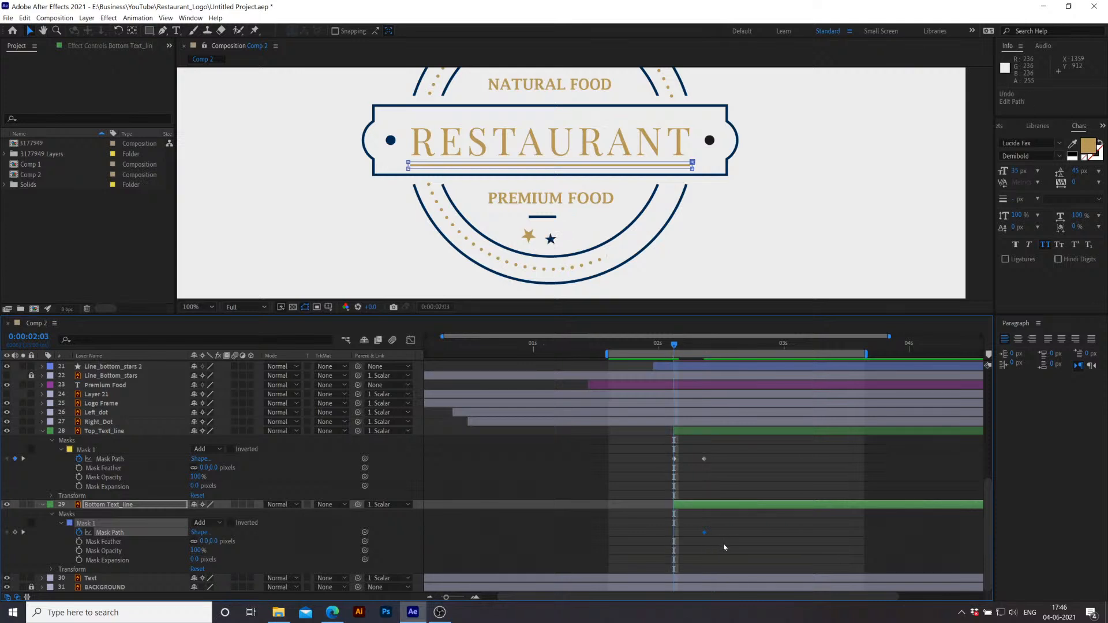
key(ctrl+z)
key(ctrl+z)
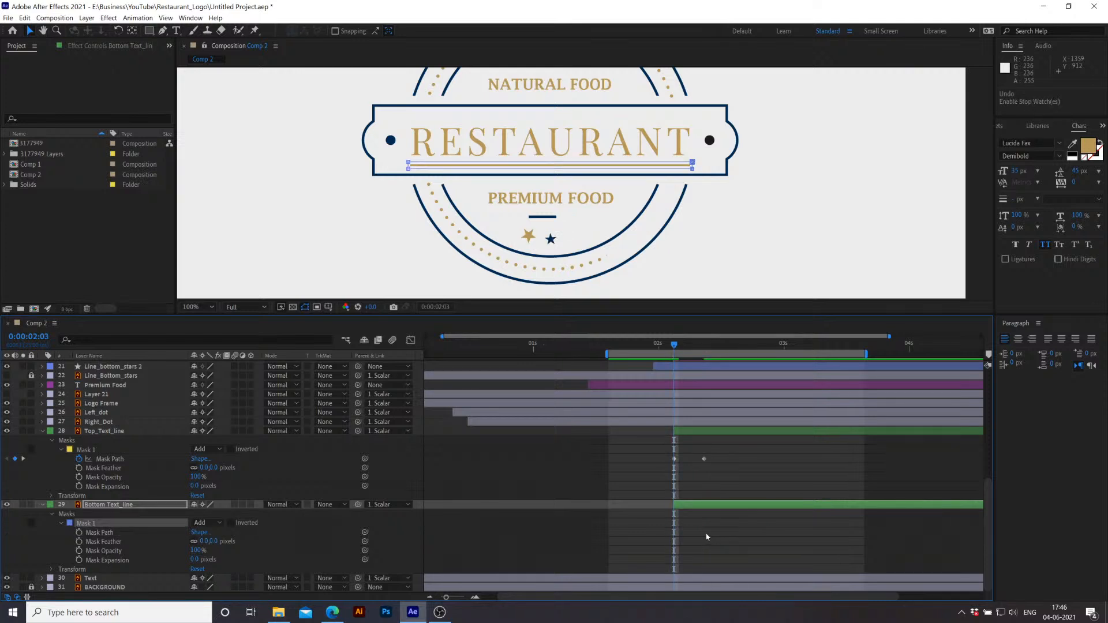
Step: Enable Mask Path keyframing on Bottom Text_line again at 0:00:02:03 and shift the keyframe to 0:00:02:09
mouse_move(686, 349)
mouse_down()
mouse_move(713, 352)
mouse_move(675, 359)
mouse_move(693, 359)
mouse_move(681, 367)
mouse_up()
mouse_move(682, 347)
mouse_down()
mouse_move(695, 348)
mouse_move(679, 353)
mouse_up()
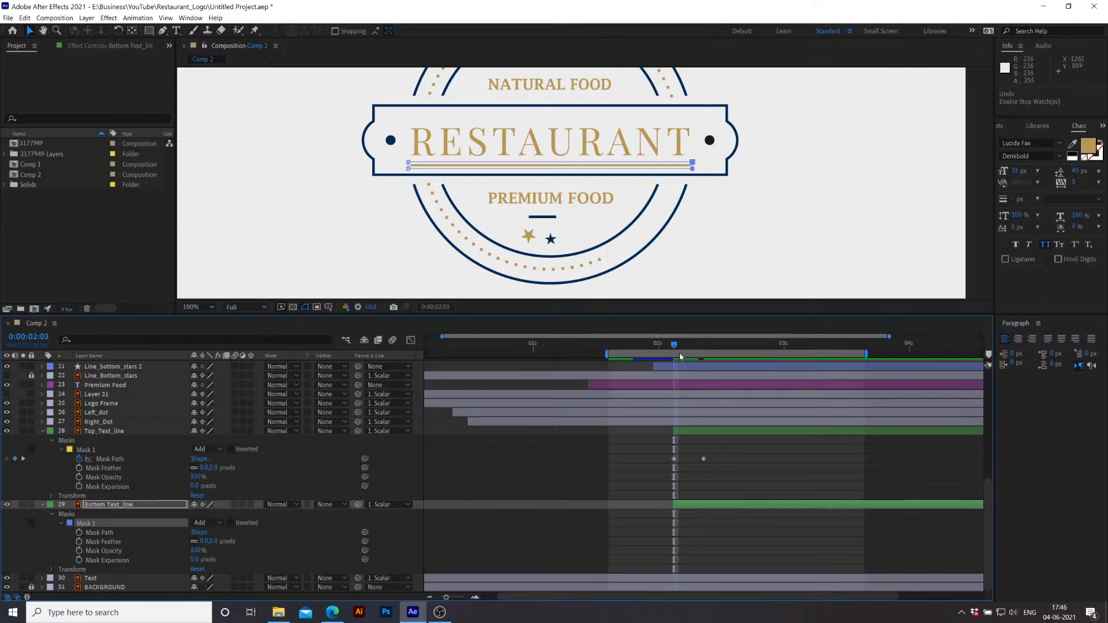
click(80, 533)
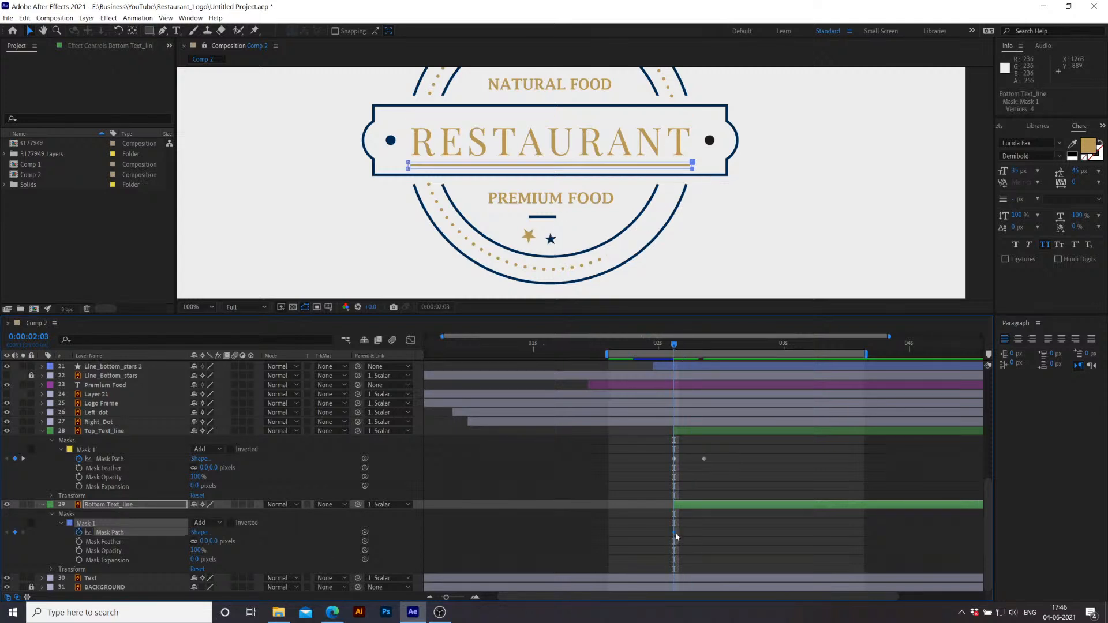
drag(673, 533, 704, 534)
Step: Collapse the Bottom Text_line mask's left edge onto its right edge at 0:00:02:03 and preview both line reveals
drag(404, 160, 417, 178)
key(ctrl+z)
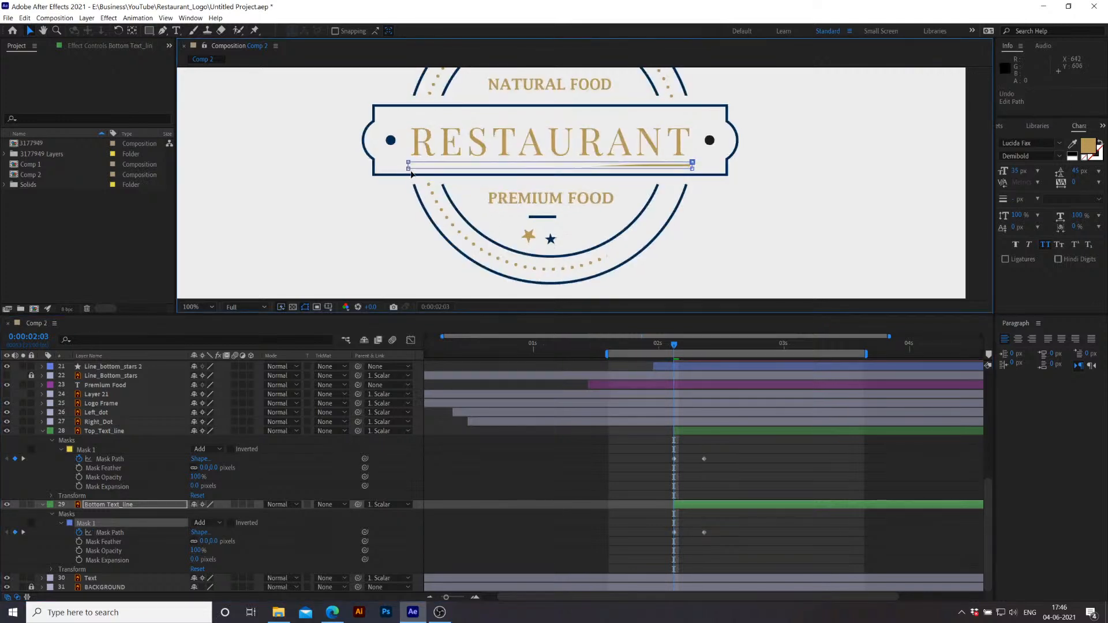
click(408, 163)
shift+click(408, 168)
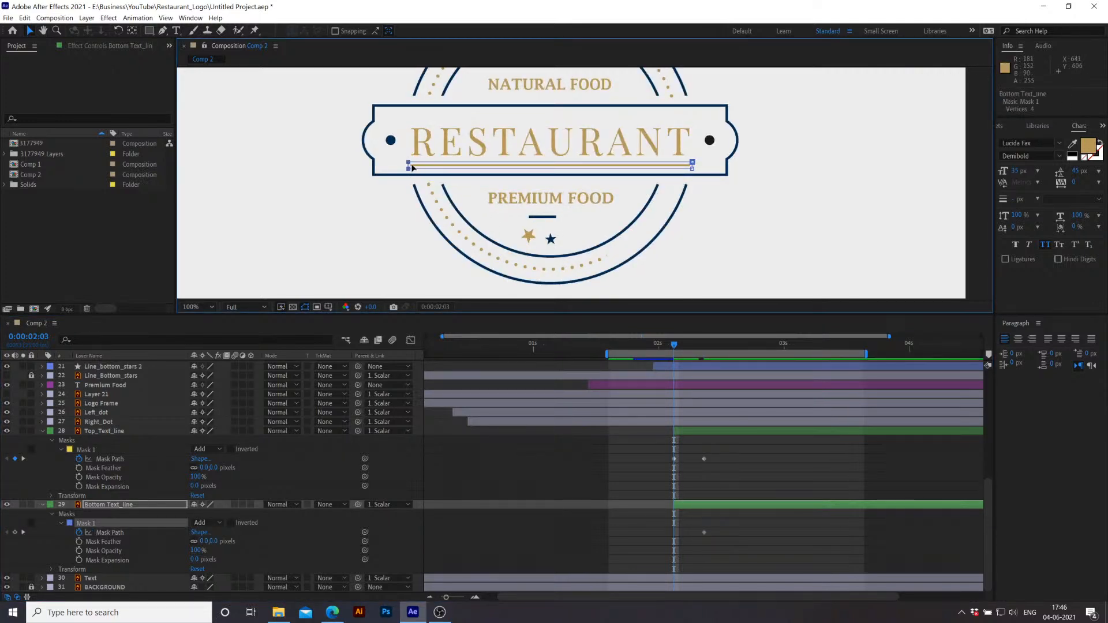
drag(408, 166, 693, 169)
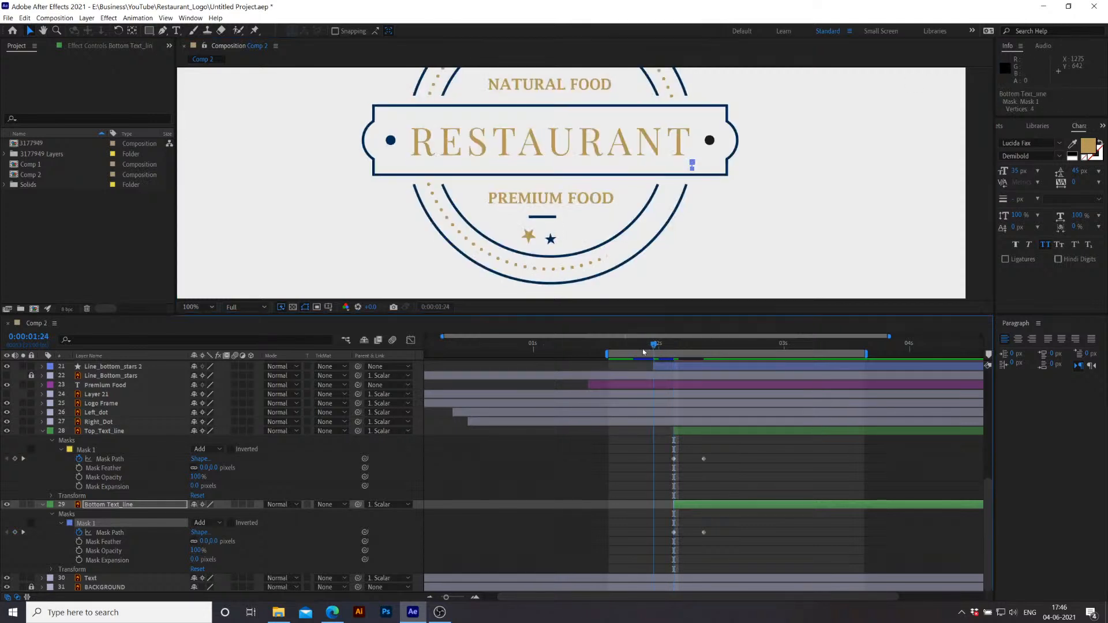
drag(647, 352, 742, 374)
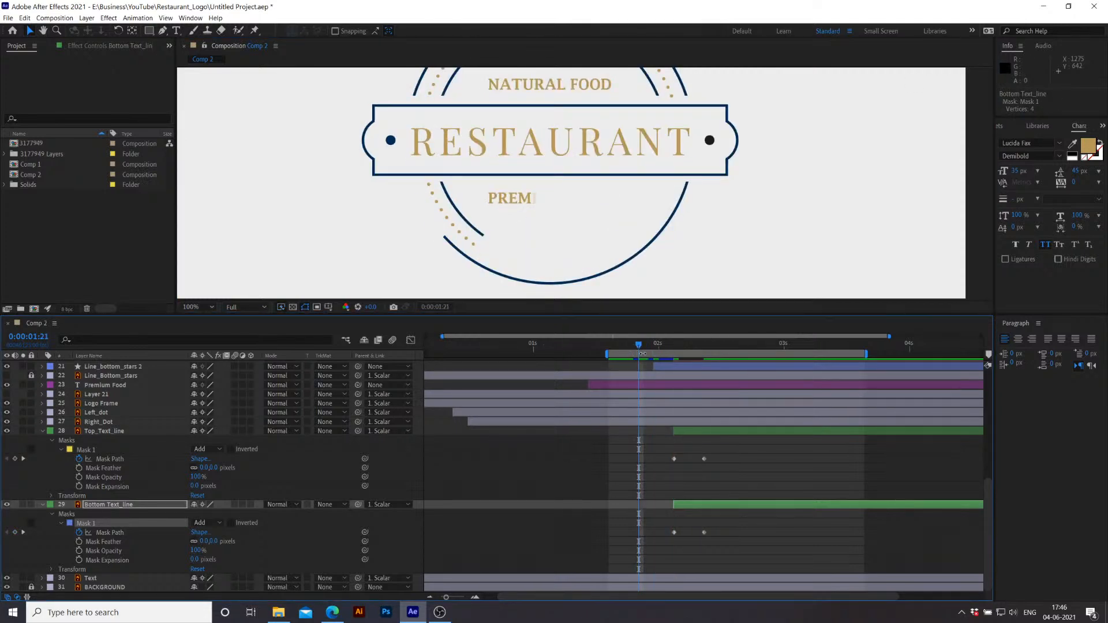
key(space)
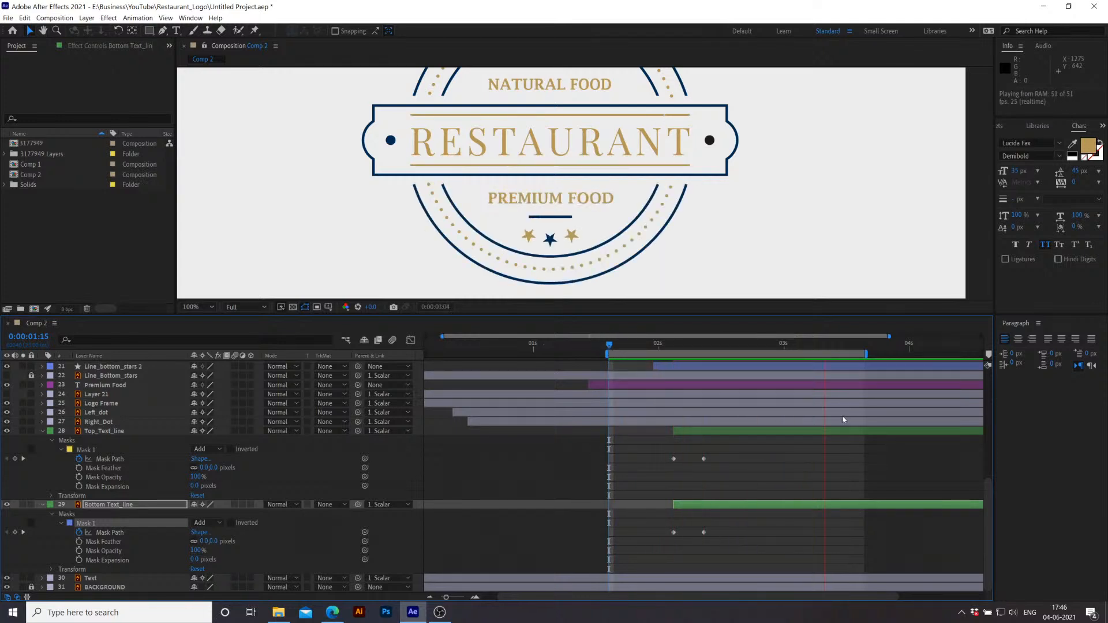
Step: Shift the Bottom Text_line layer four frames later in the timeline and preview the staggered line reveals
click(700, 508)
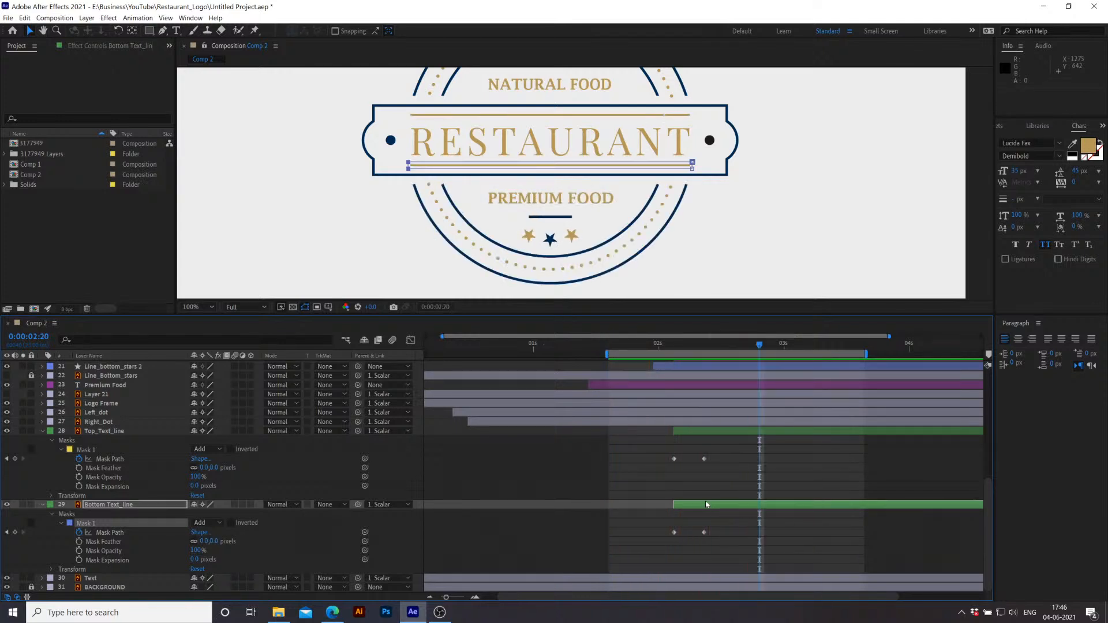
drag(700, 508, 722, 504)
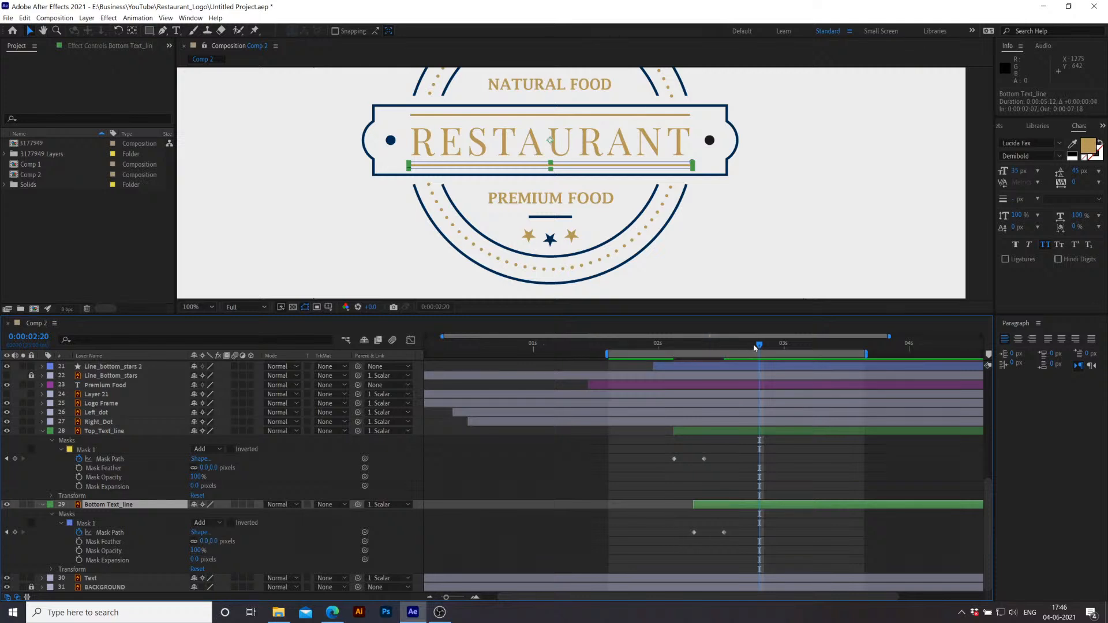
key(space)
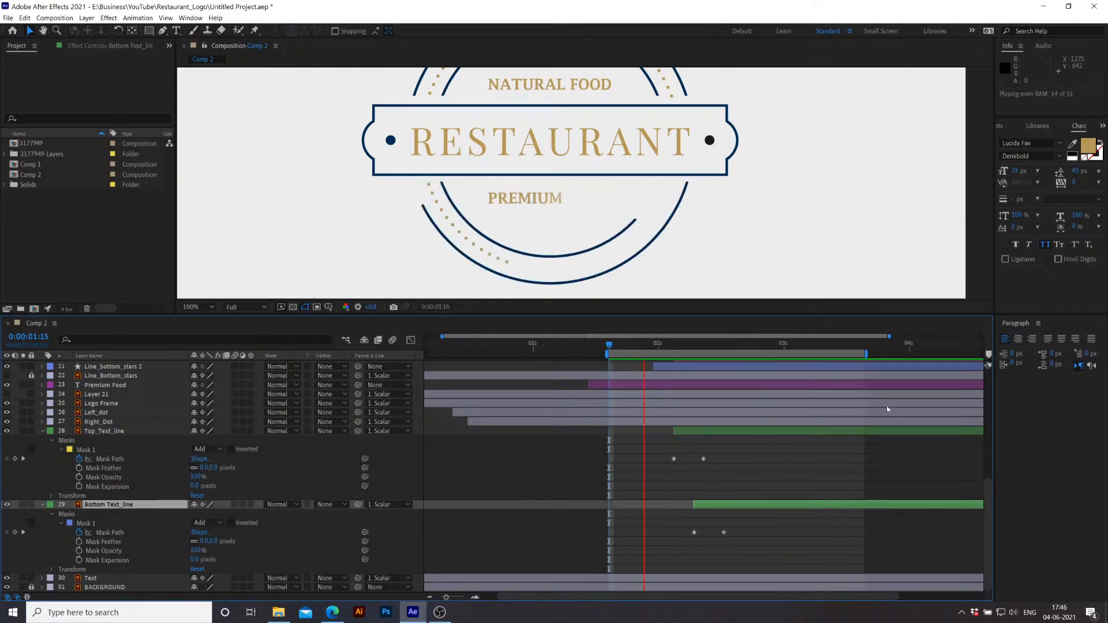
key(space)
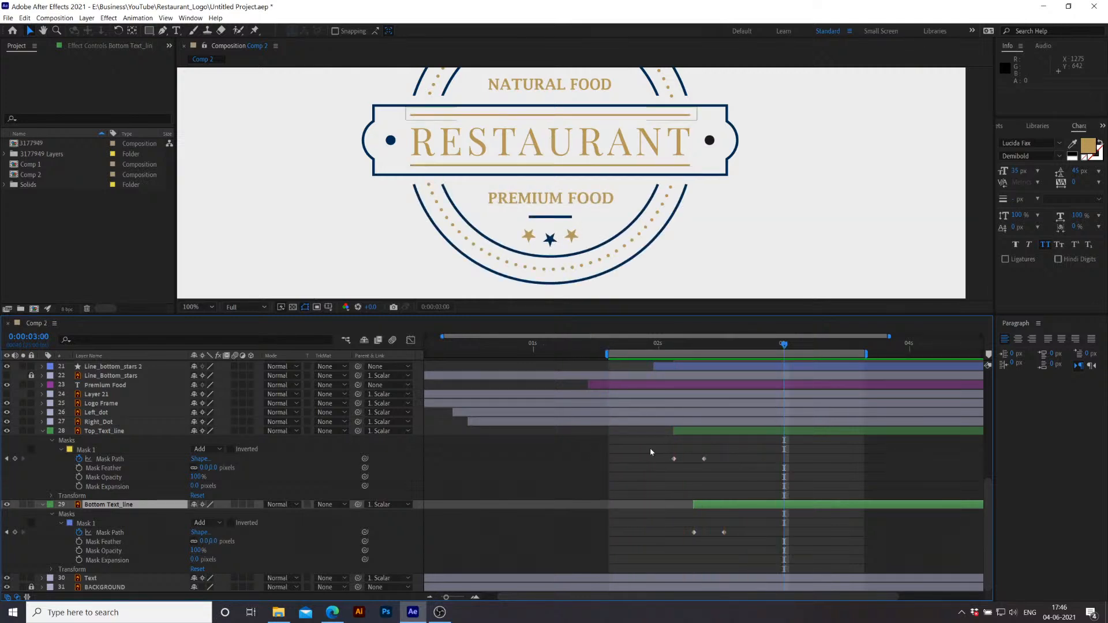
Step: Apply Easy Ease to the Mask Path keyframes of Top_Text_line and Bottom Text_line
click(672, 458)
drag(733, 547, 681, 526)
drag(732, 479, 648, 446)
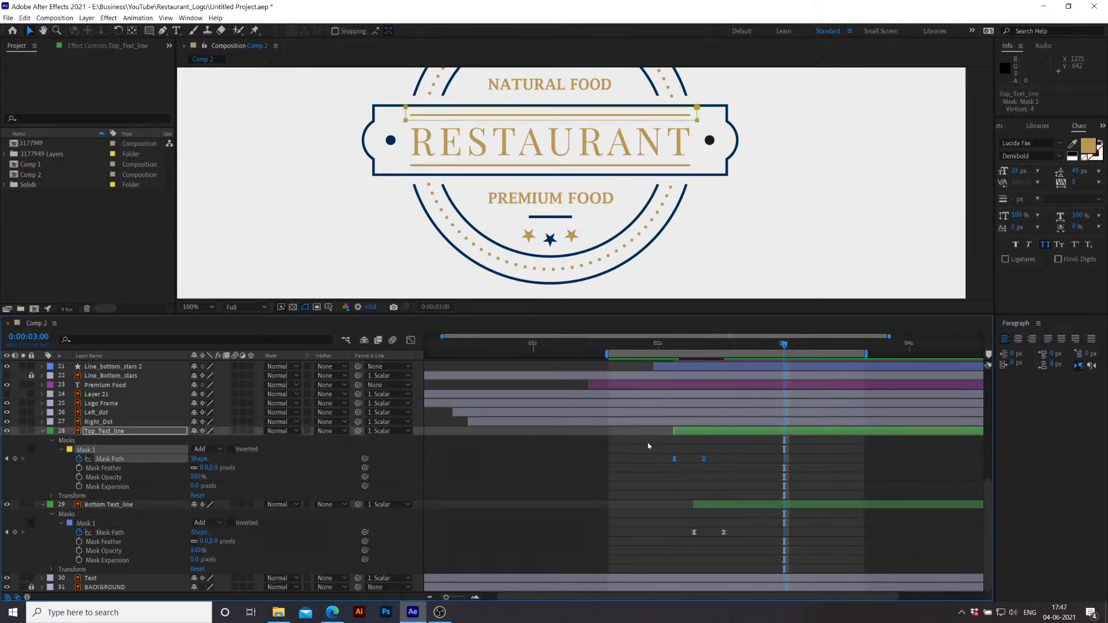
Step: Reshape the Top_Text_line Mask Path speed curve so it peaks early and eases out slowly
click(411, 340)
drag(657, 536, 707, 571)
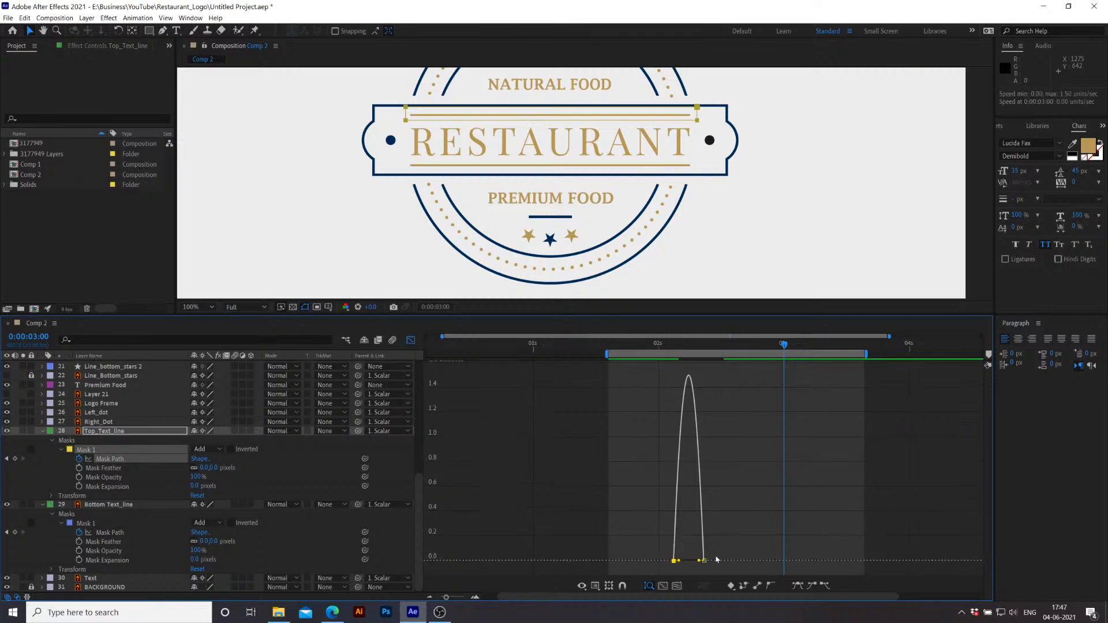
click(663, 586)
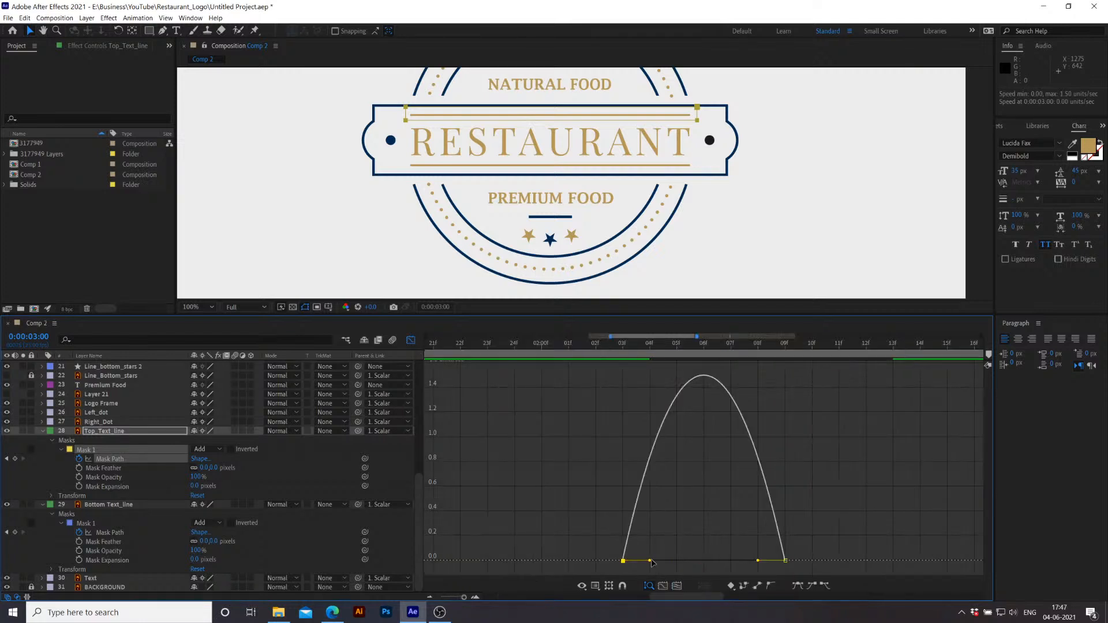
drag(758, 560, 649, 565)
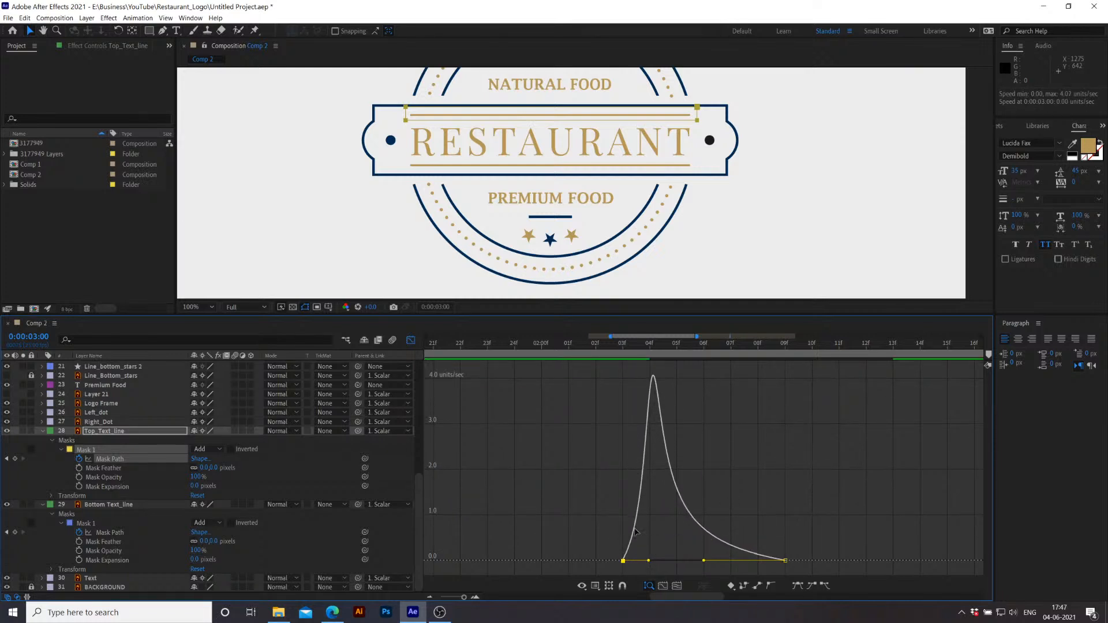
Step: Reshape the Bottom Text_line Mask Path speed curve to a steep early peak with a long ease-out, and leave the graph view
click(140, 535)
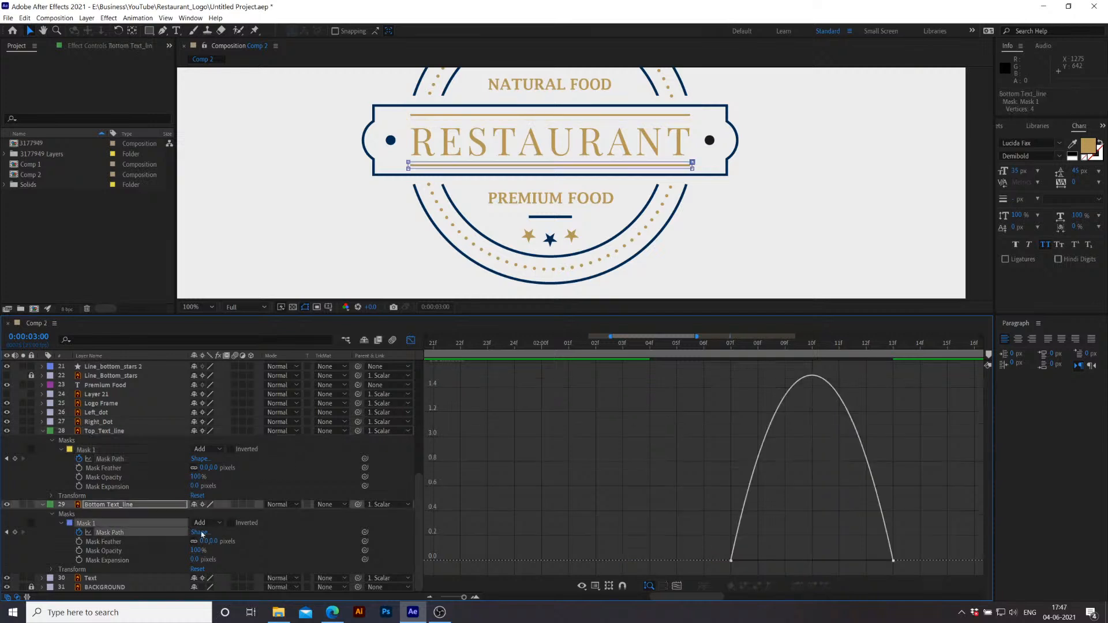
drag(723, 528, 740, 566)
drag(866, 560, 821, 567)
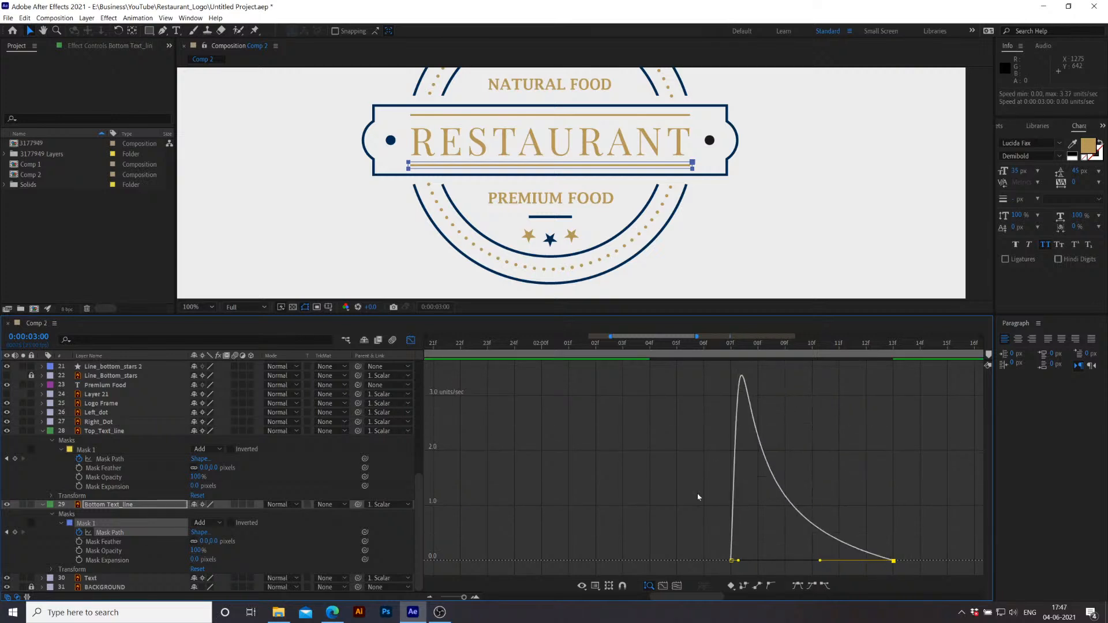
drag(739, 563, 752, 564)
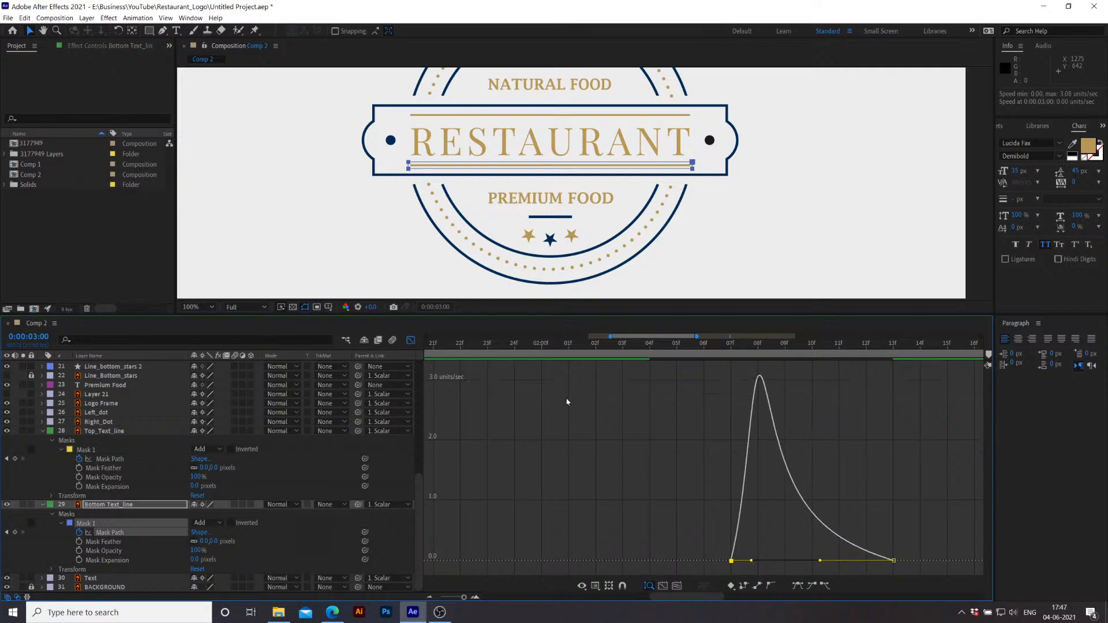
click(410, 340)
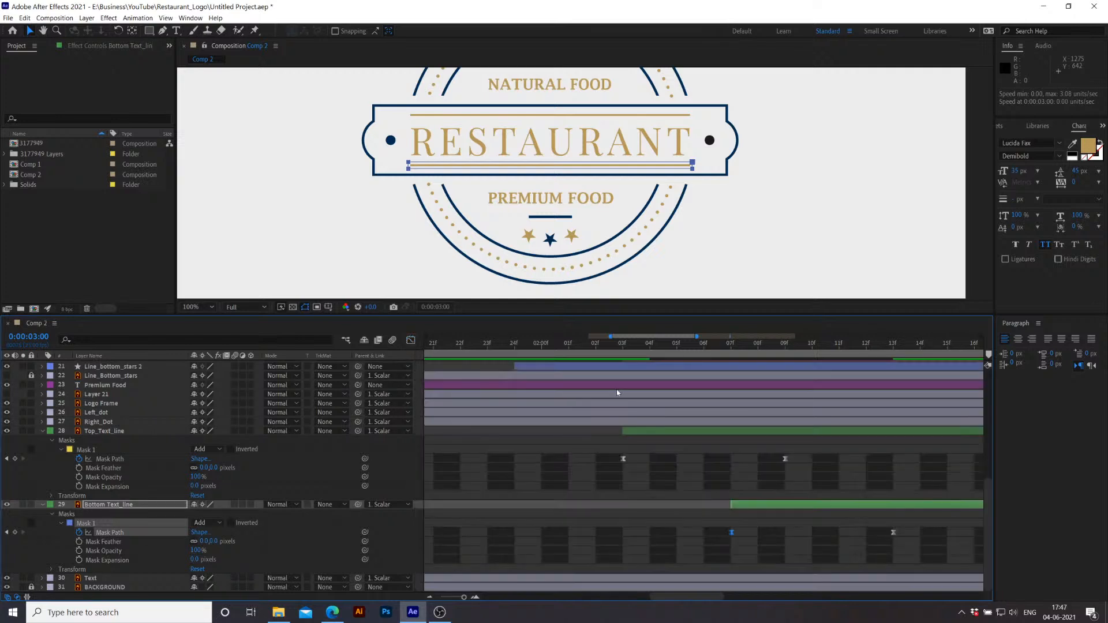
Step: Preview the eased reveals of both text lines over a wider span of the timeline
drag(612, 336, 575, 336)
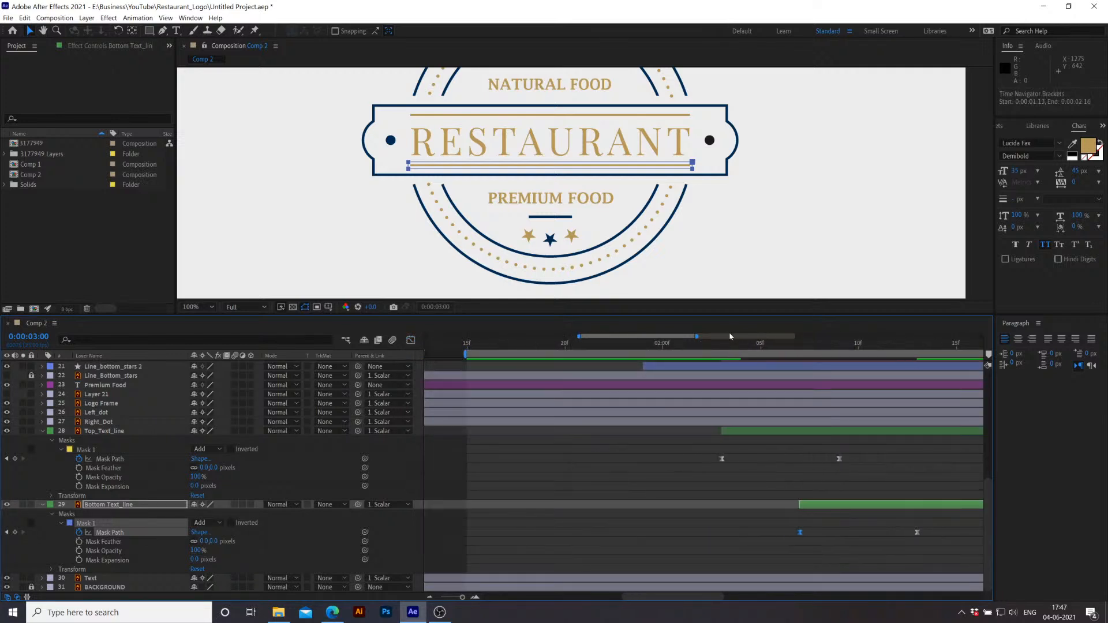
drag(694, 336, 831, 336)
drag(578, 337, 498, 342)
key(space)
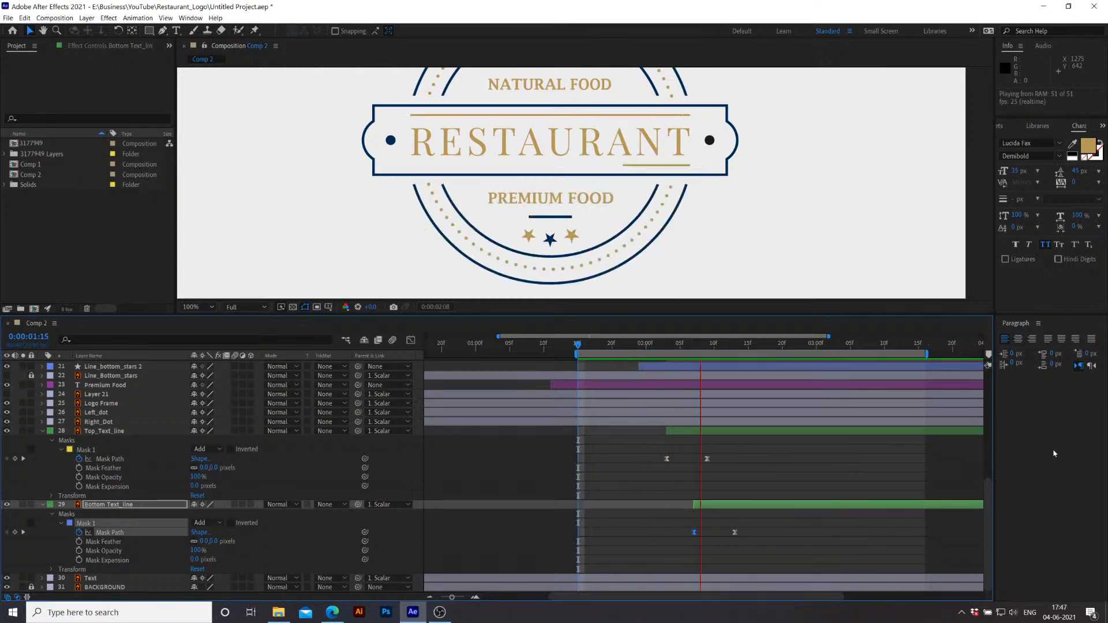
key(space)
drag(818, 345, 775, 345)
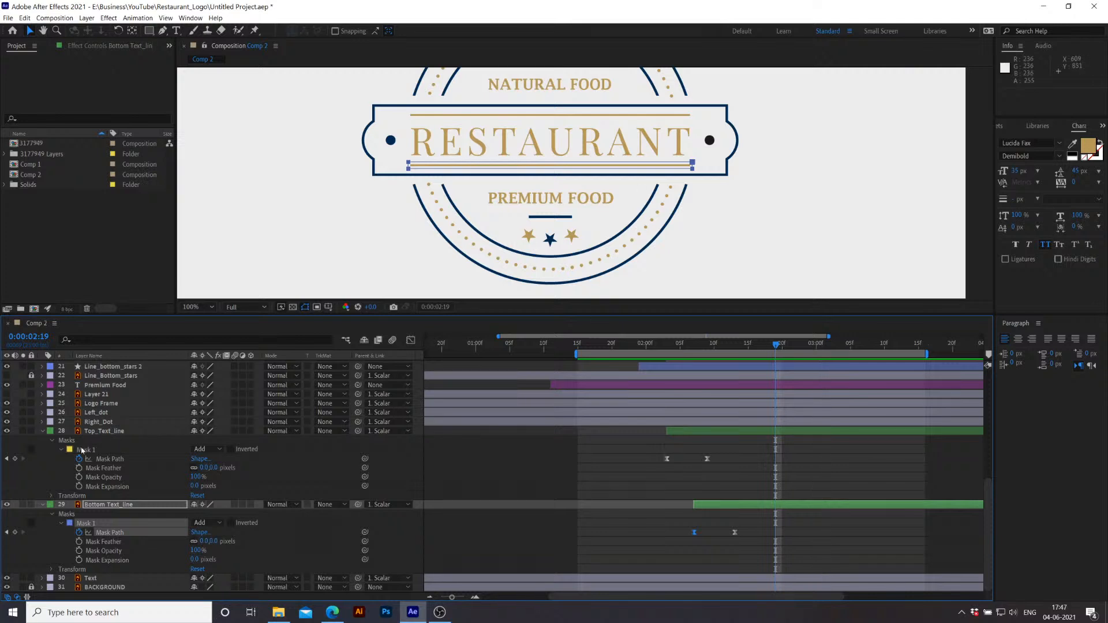
Step: Collapse the expanded properties of the Top_Text_line, Bottom Text_line and Bottom_Circle layers
click(42, 431)
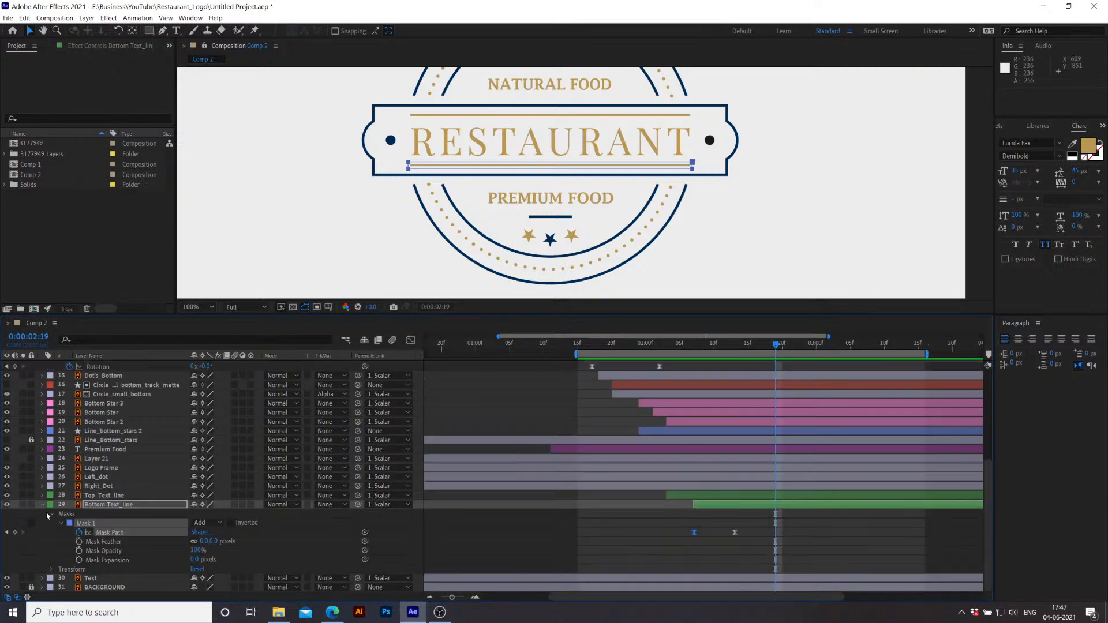
click(43, 506)
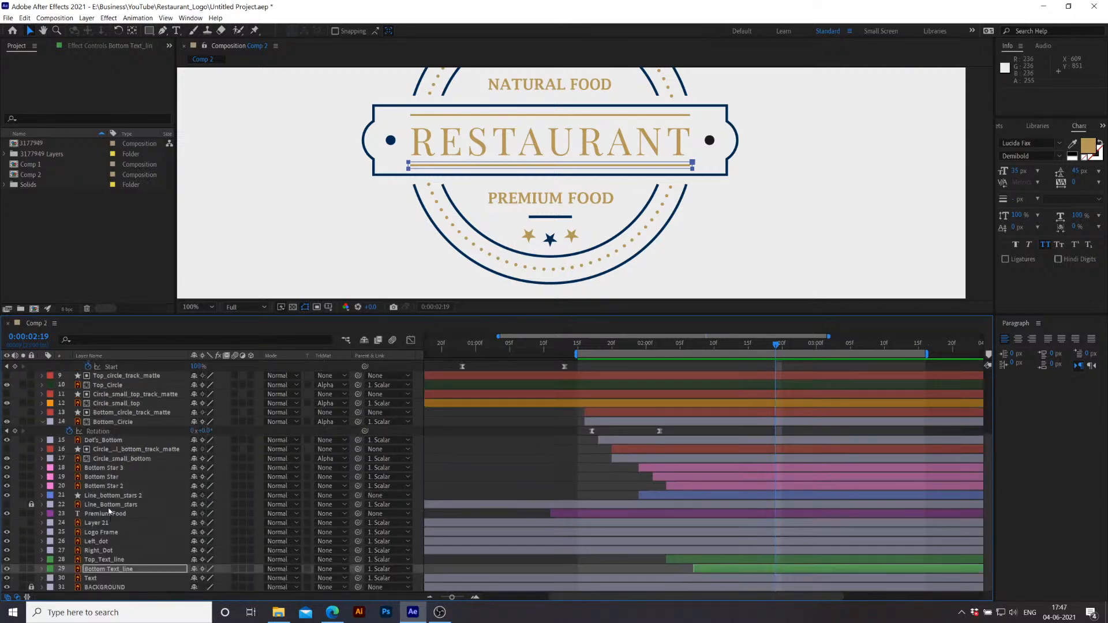
scroll(106, 421, up, 3)
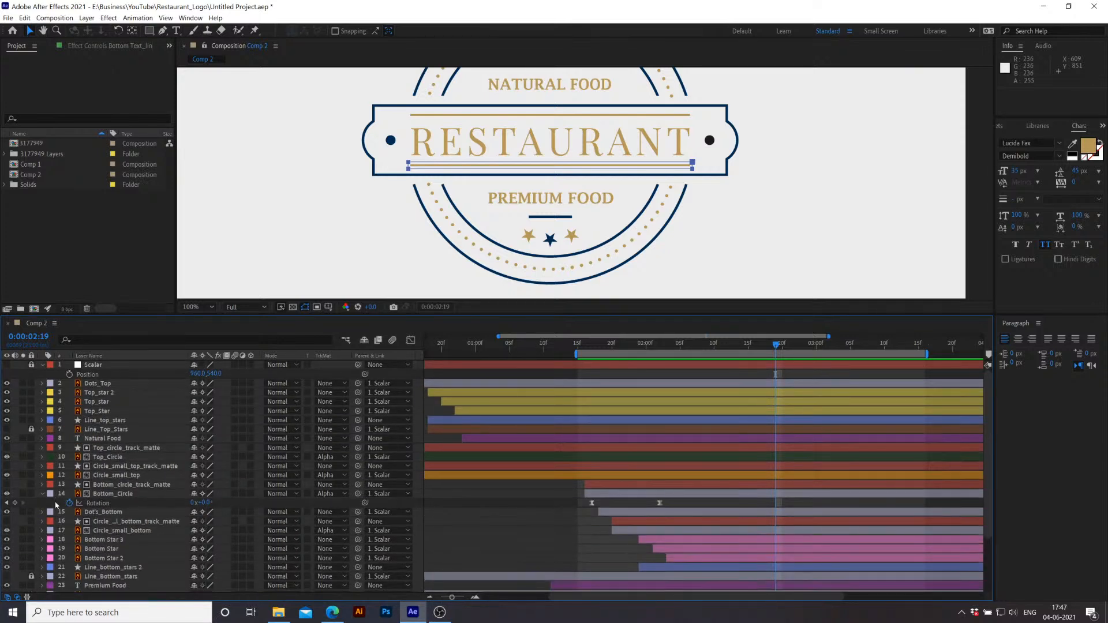
click(43, 497)
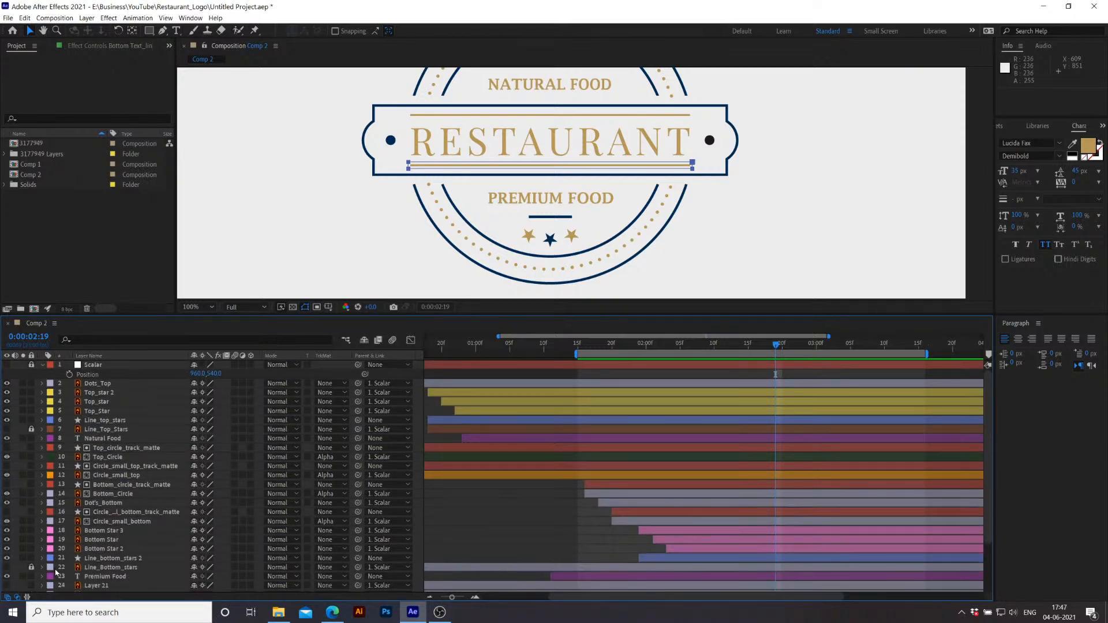
click(341, 616)
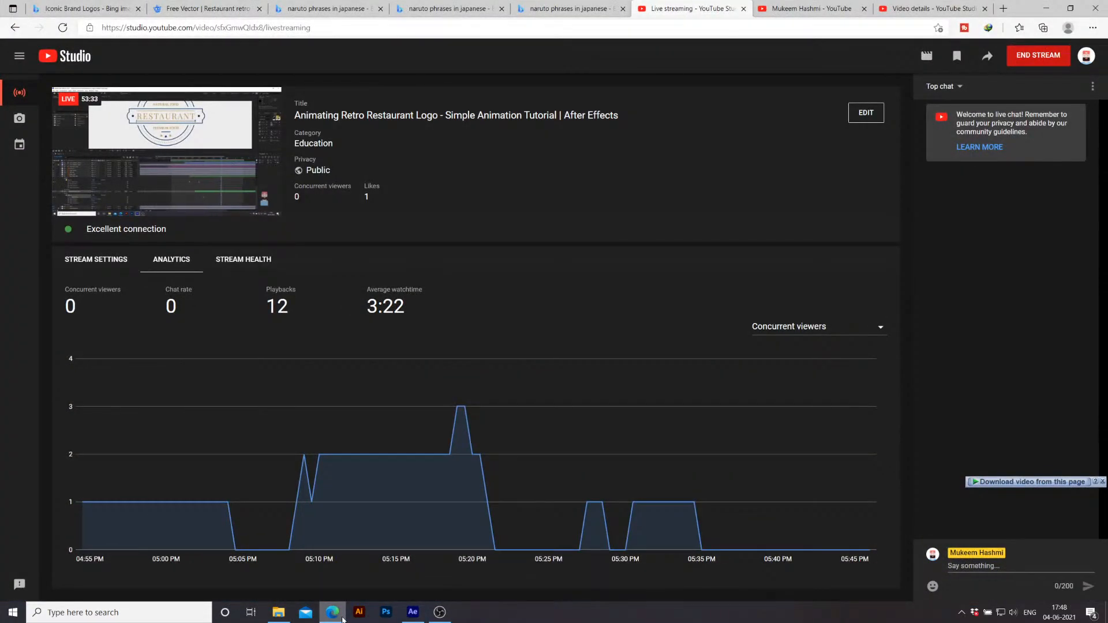
click(413, 612)
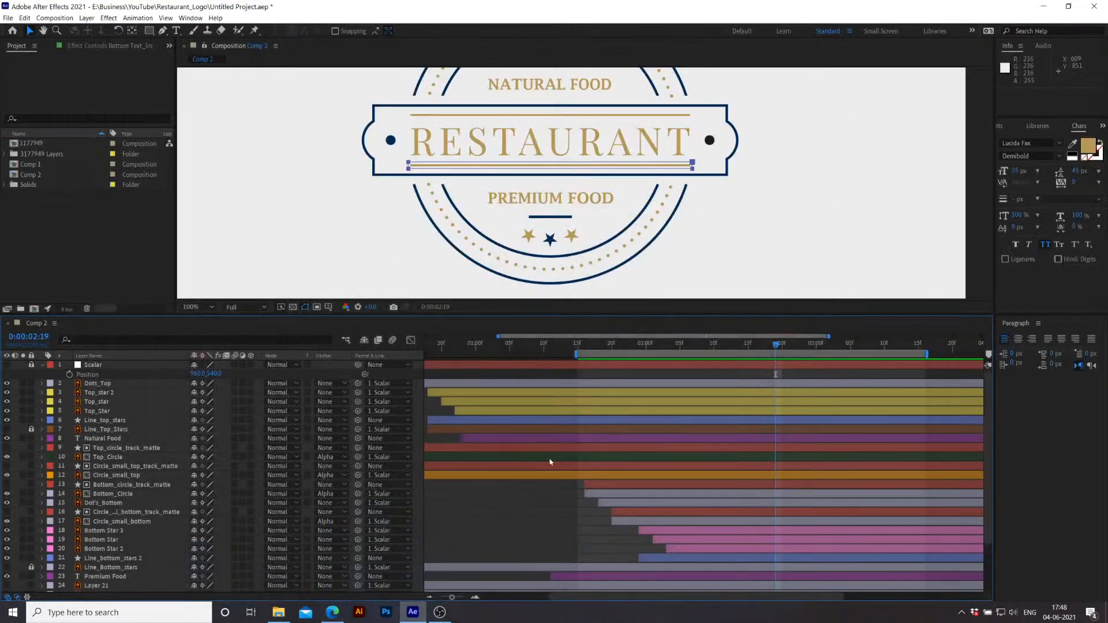
Step: Create a text layer reading LEGO above the Text layer and place it over the word RESTAURANT
click(498, 521)
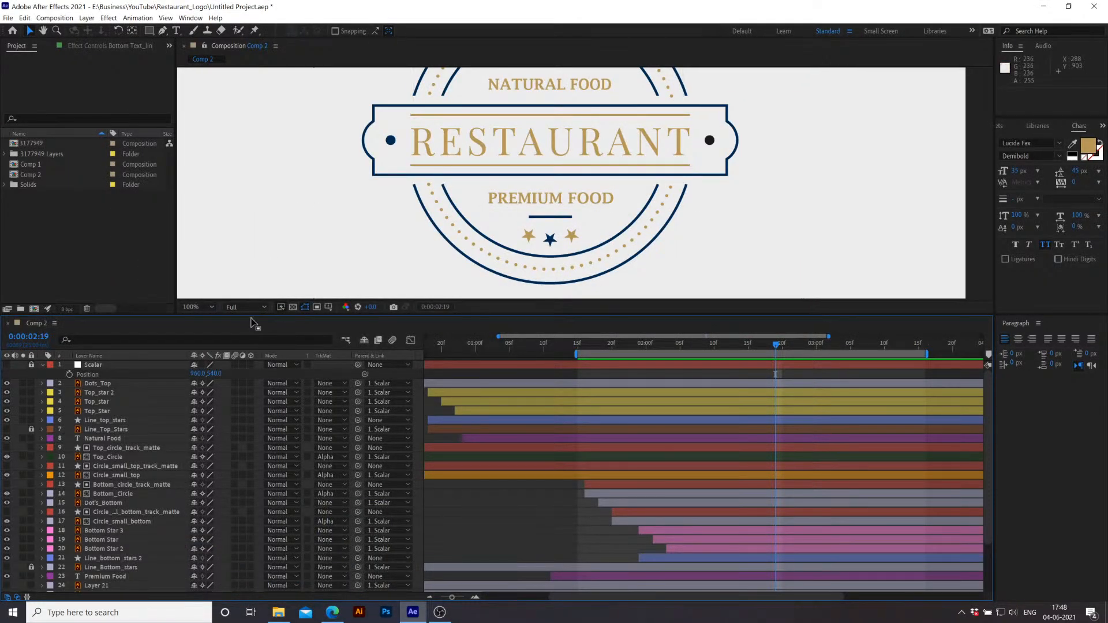
scroll(140, 577, down, 3)
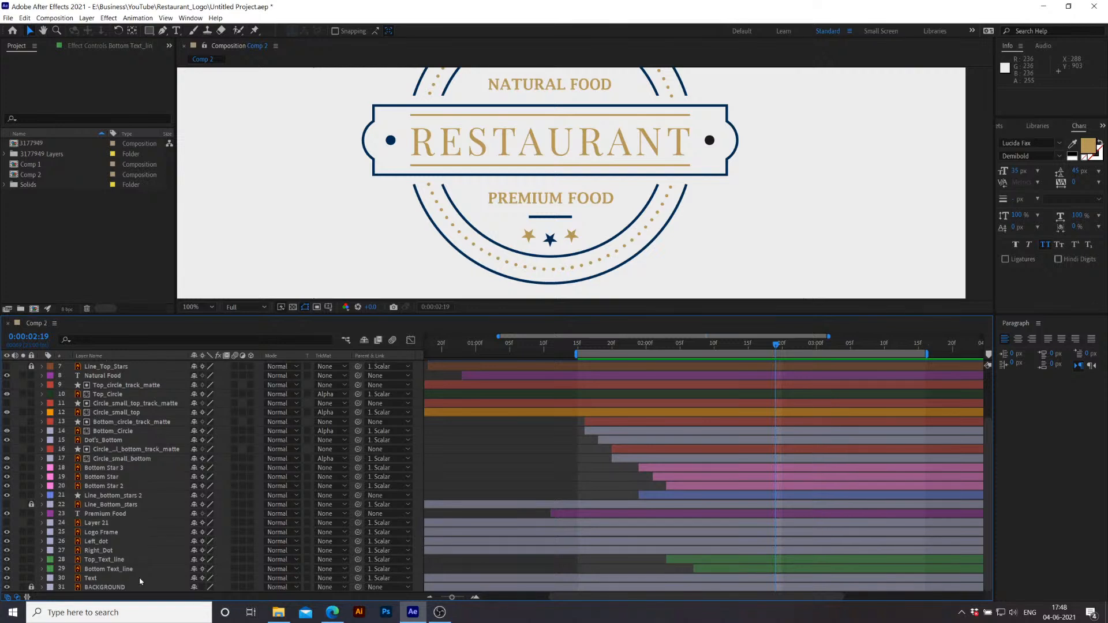
click(97, 579)
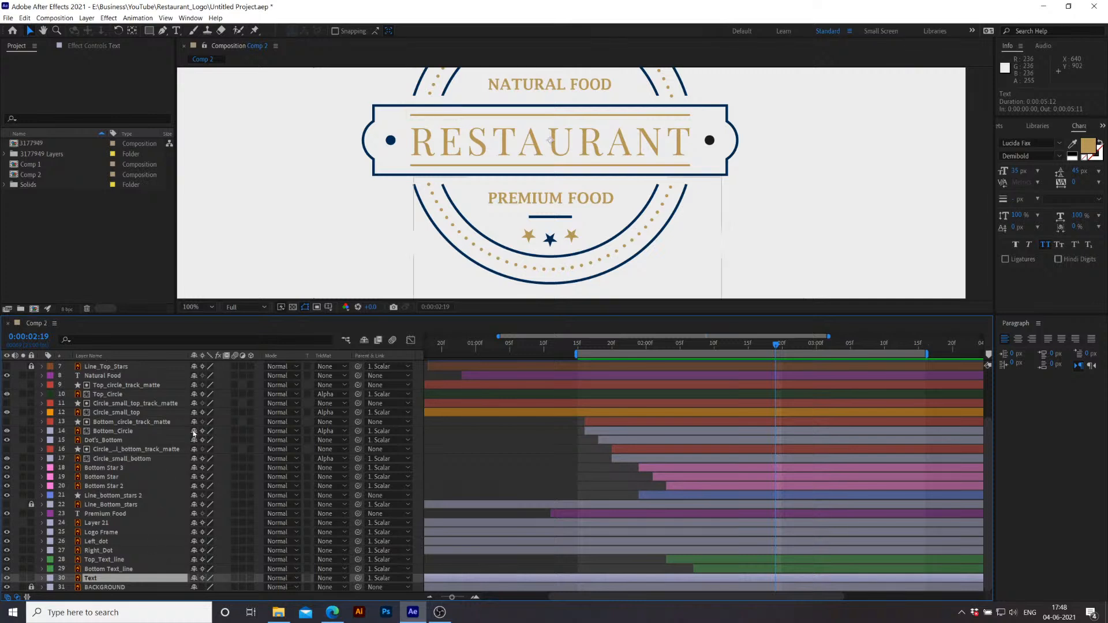
click(178, 32)
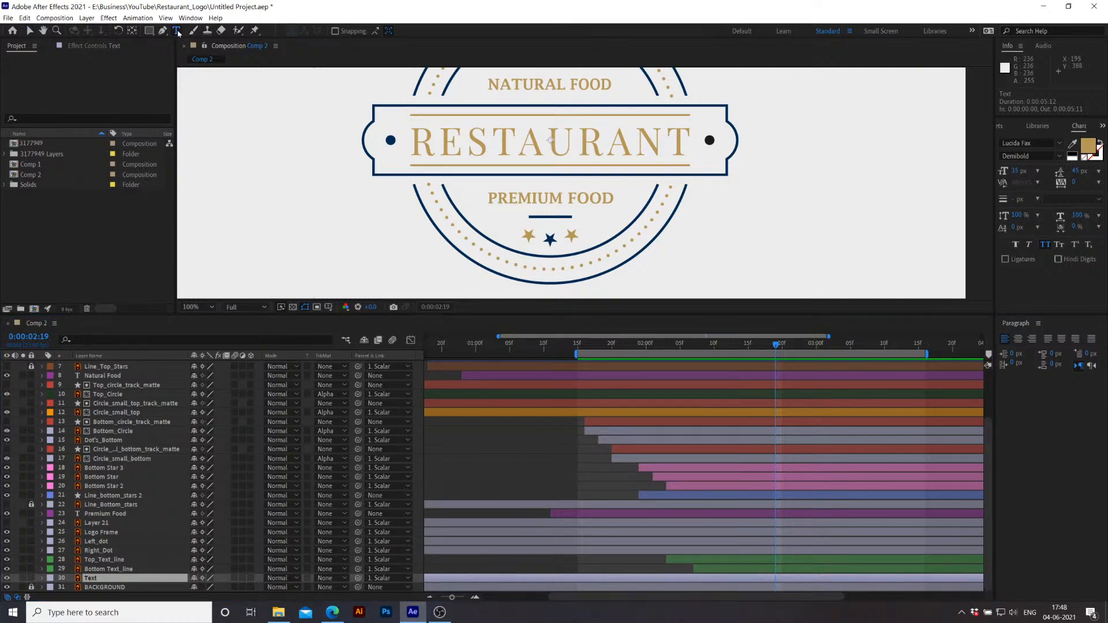
click(326, 231)
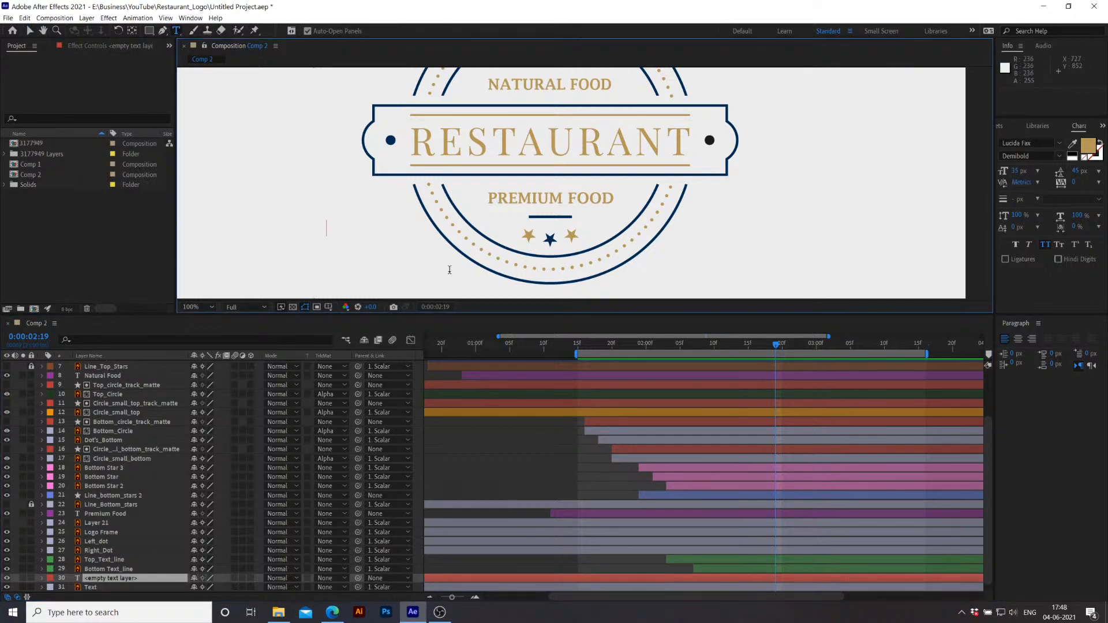
text(LE)
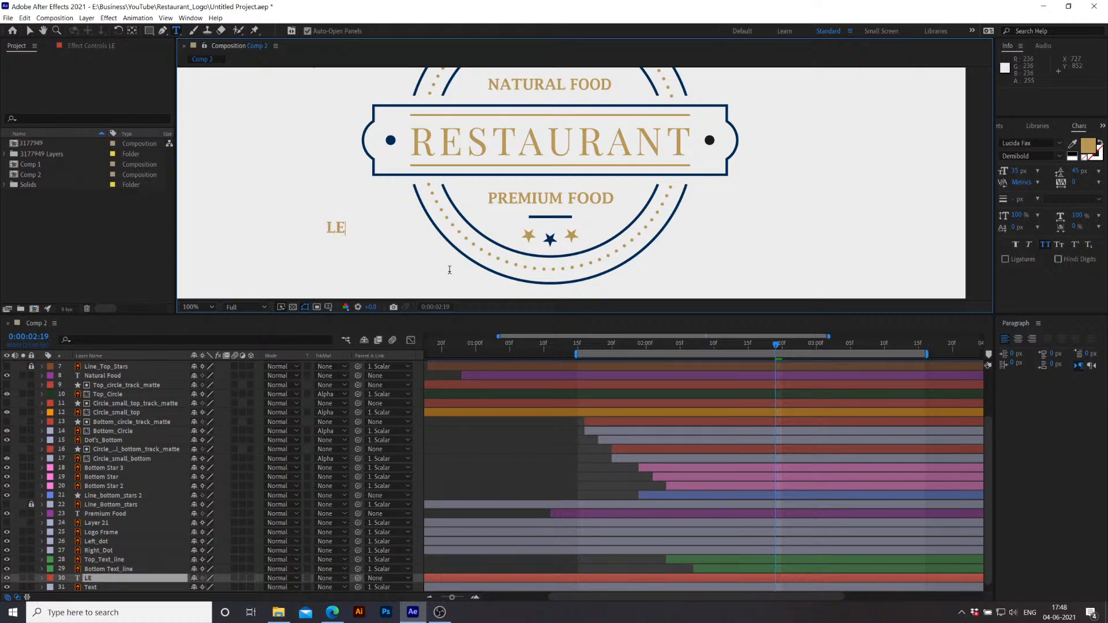
text(GO)
click(30, 31)
drag(378, 220, 560, 150)
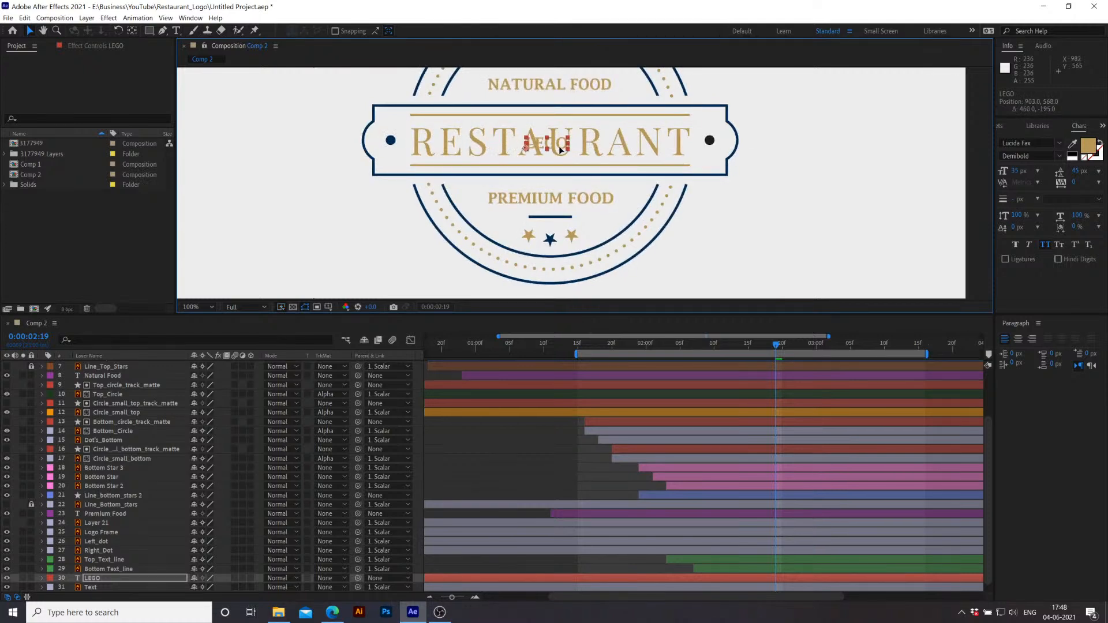
Step: Set the LEGO text's font size to 90 px and recentre it inside the logo frame
click(1017, 172)
text(70)
key(Return)
click(1017, 172)
text(90)
key(Return)
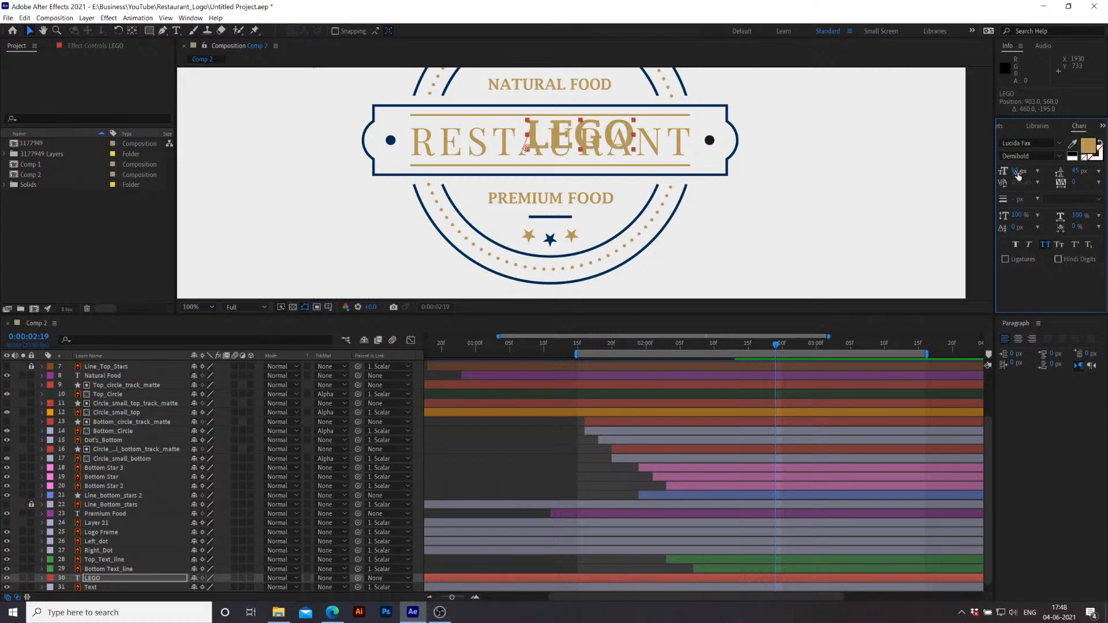
drag(595, 130, 561, 132)
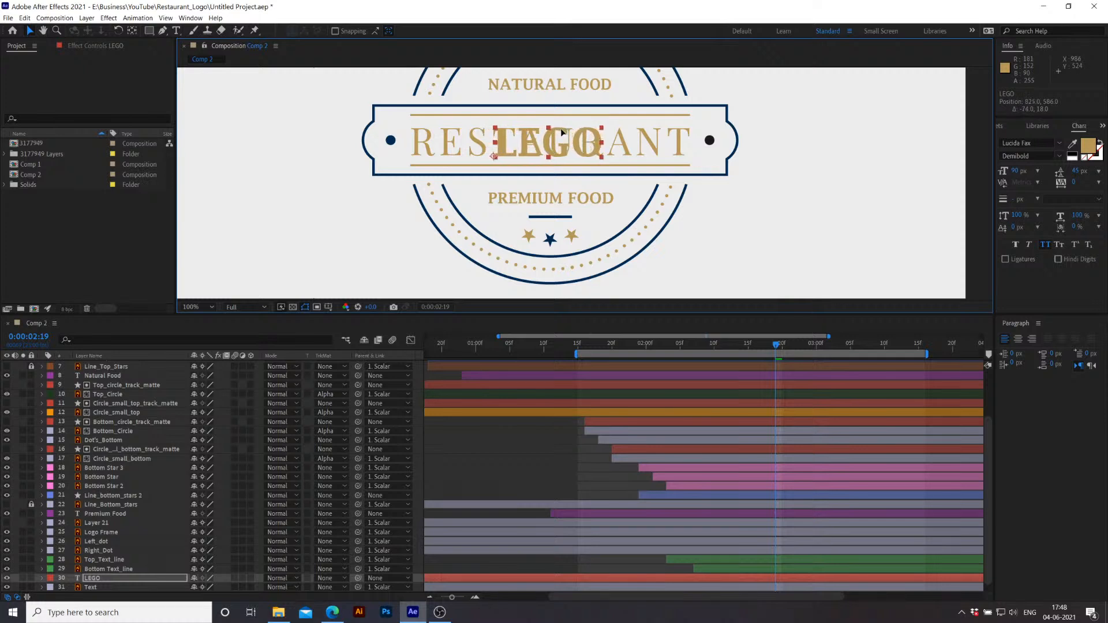
Step: Hide the original Text layer and set the LEGO text's font style to Regular
click(108, 577)
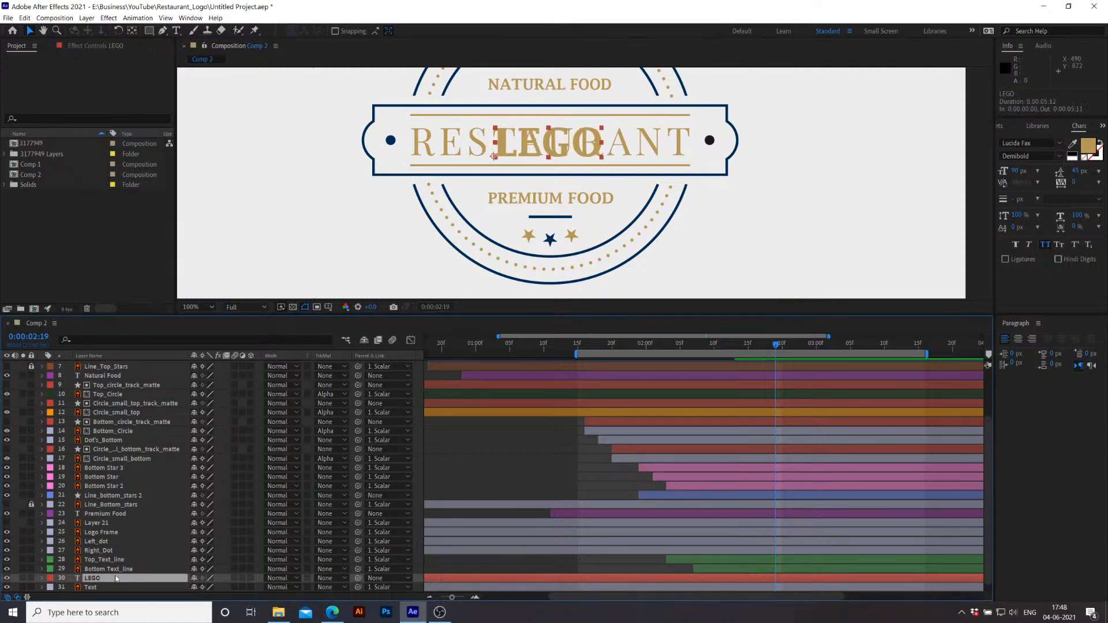
click(6, 587)
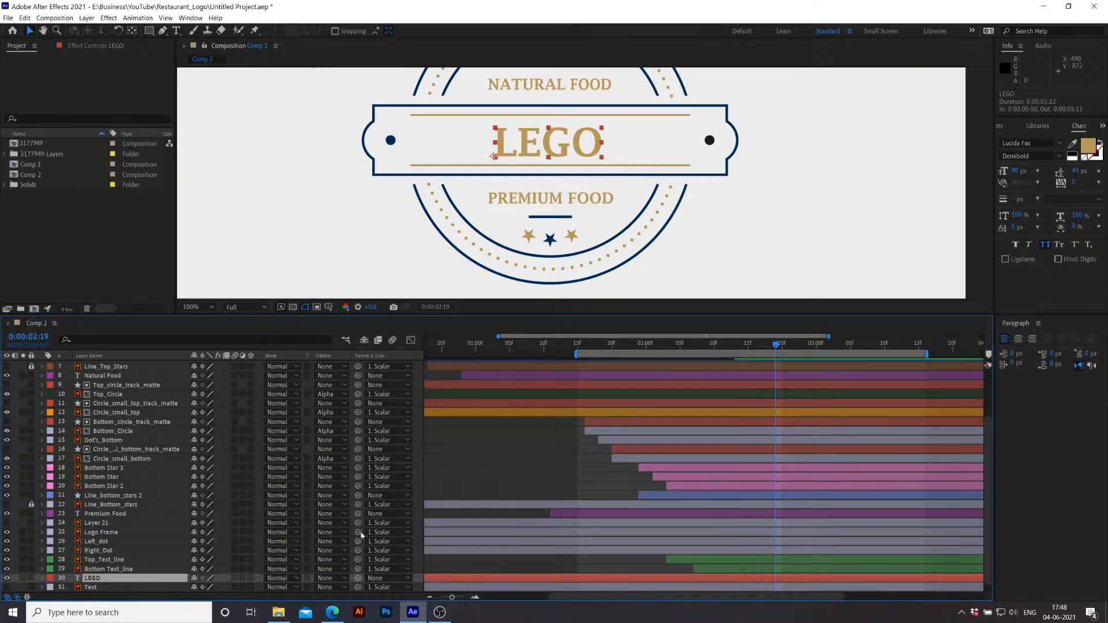
click(1058, 156)
click(1041, 168)
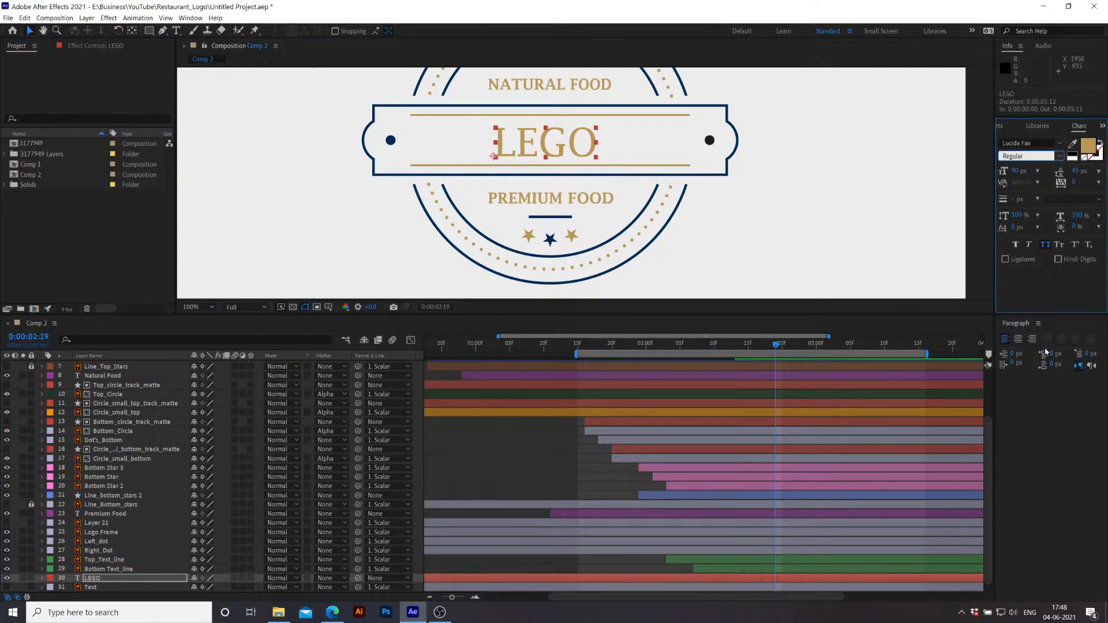
Step: Fine-tune the LEGO text's placement between the two text lines to position 834, 583
drag(558, 149, 560, 149)
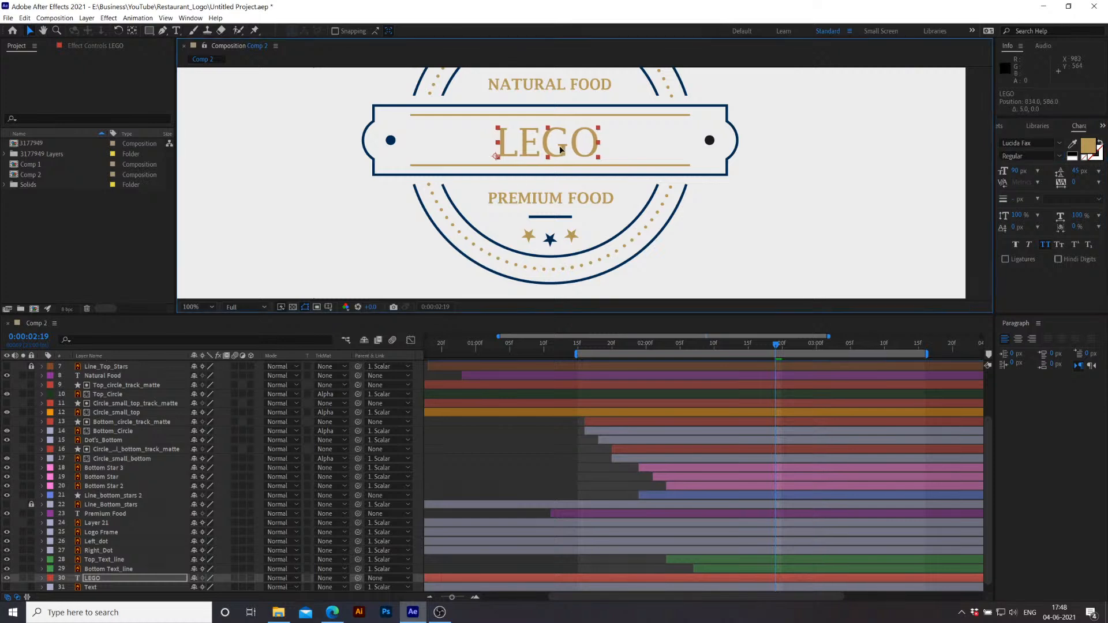
key(Up)
key(Up)
key(Up)
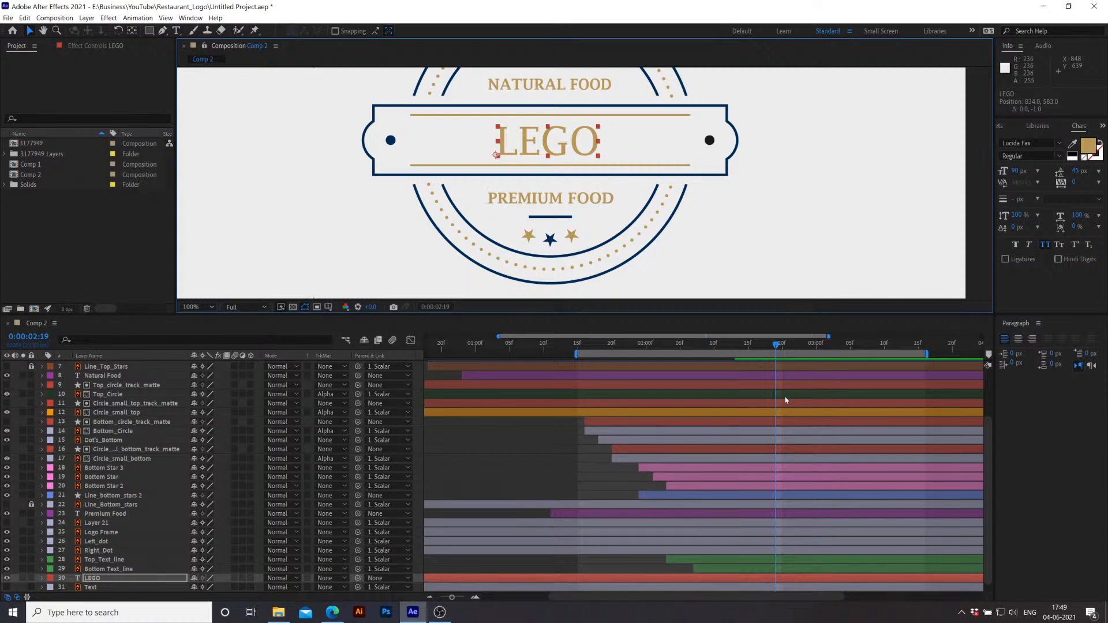
Step: Shift the LEGO layer in time to start at 0:00:02:03, in line with the start of Top_Text_line
drag(776, 340, 703, 371)
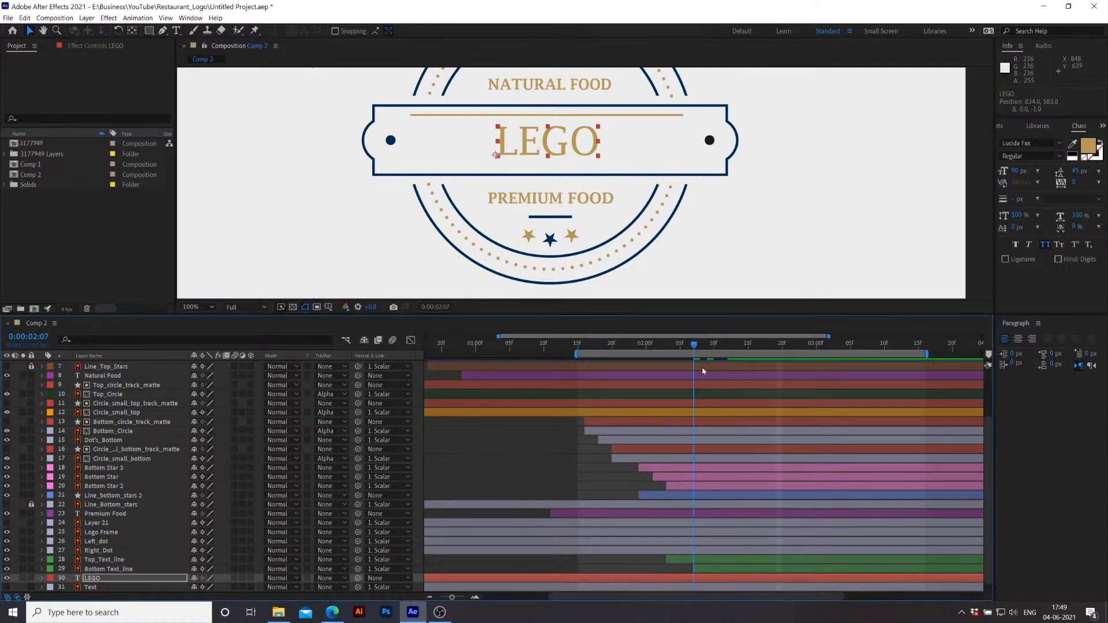
click(719, 569)
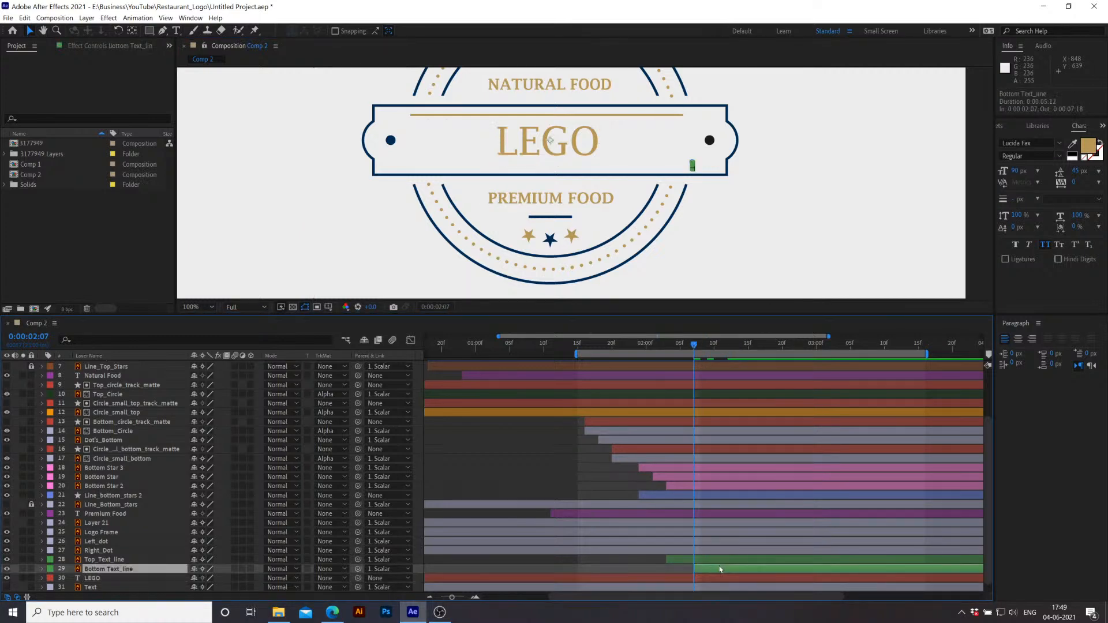
click(94, 578)
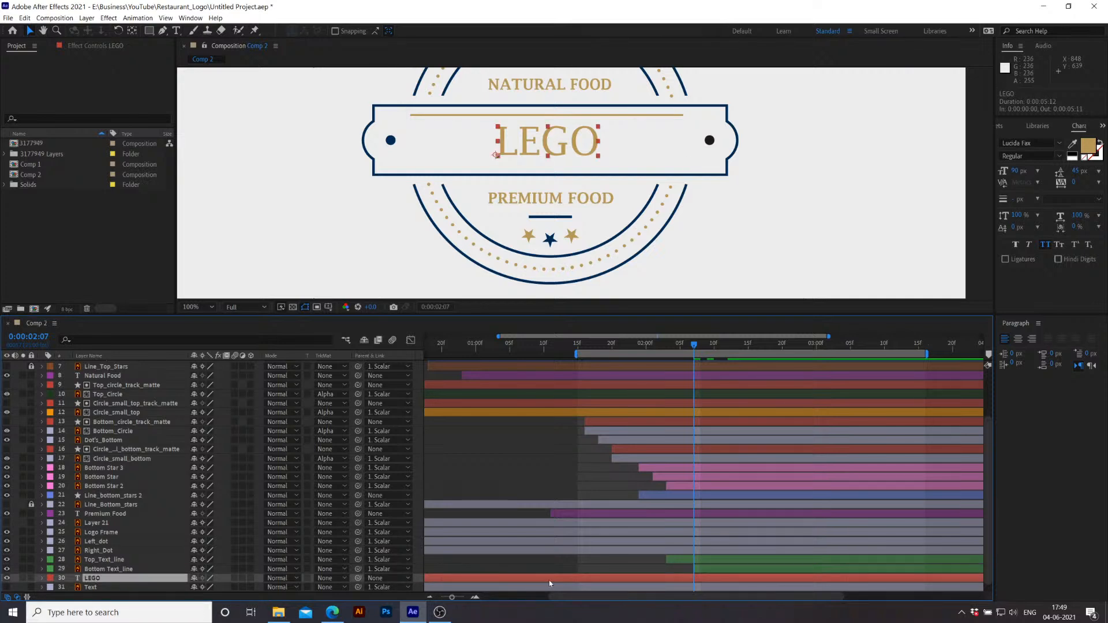
drag(563, 578, 815, 580)
drag(615, 580, 687, 567)
click(687, 560)
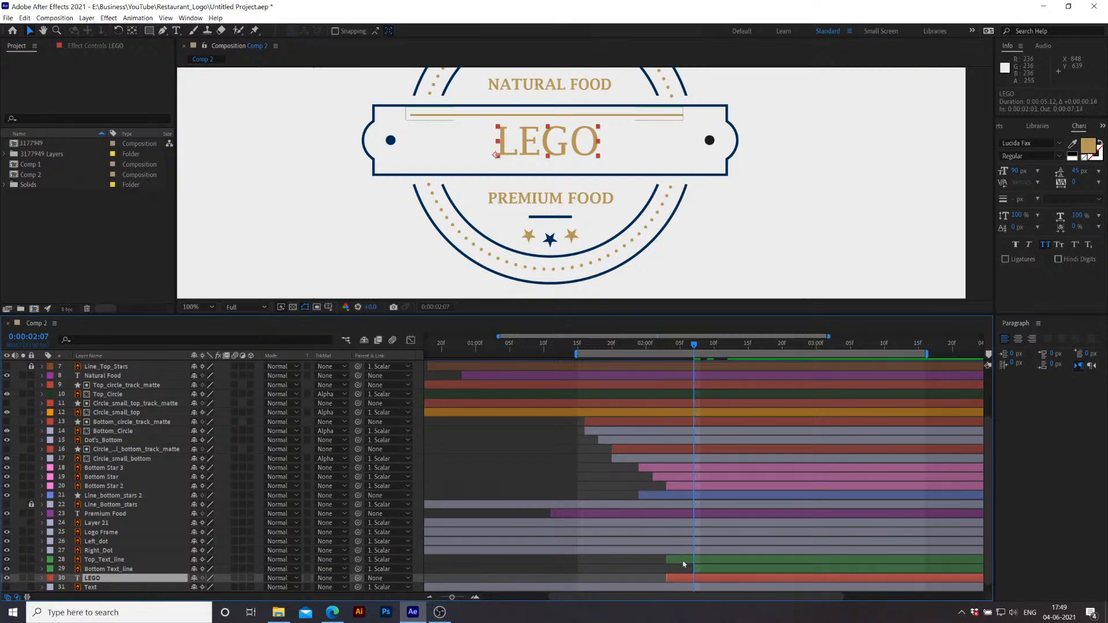
drag(690, 353, 666, 347)
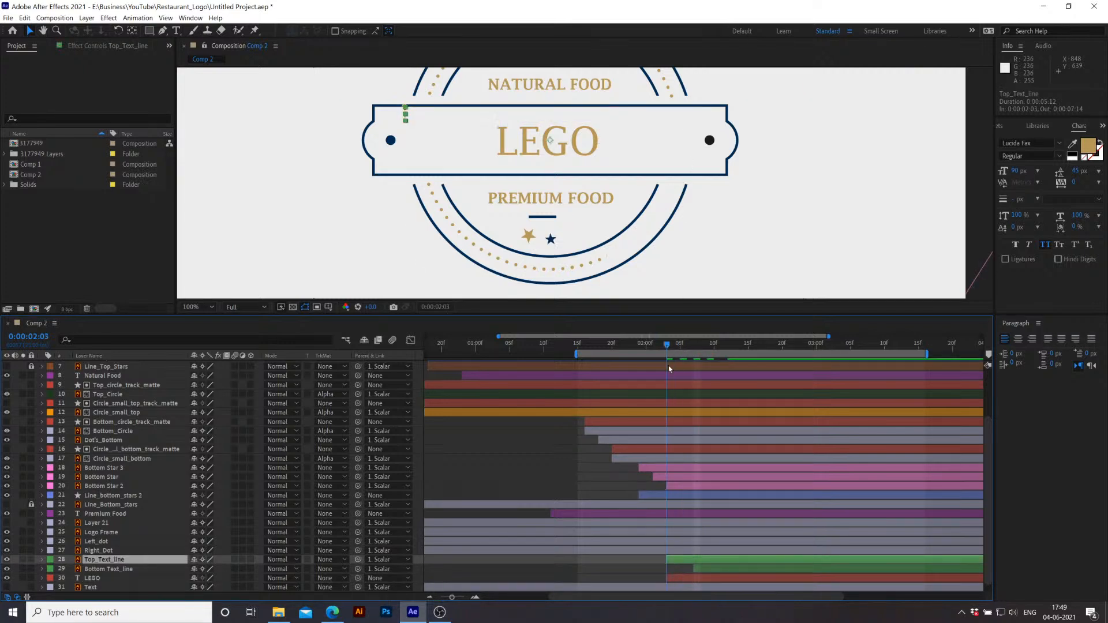
Step: Make three copies of the LEGO text layer
click(97, 579)
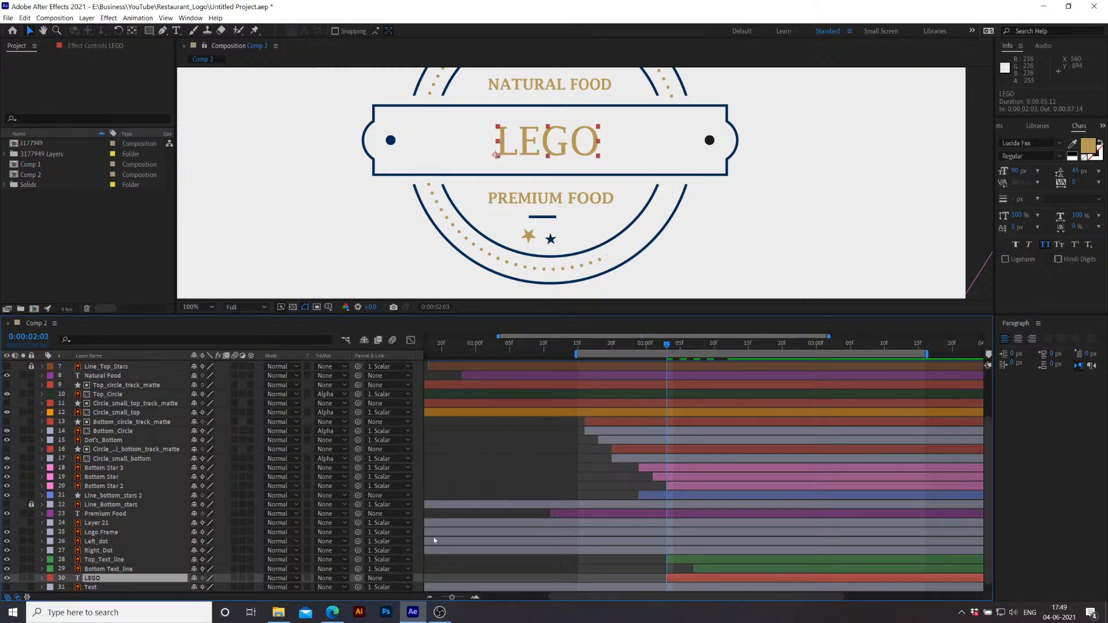
key(ctrl+c)
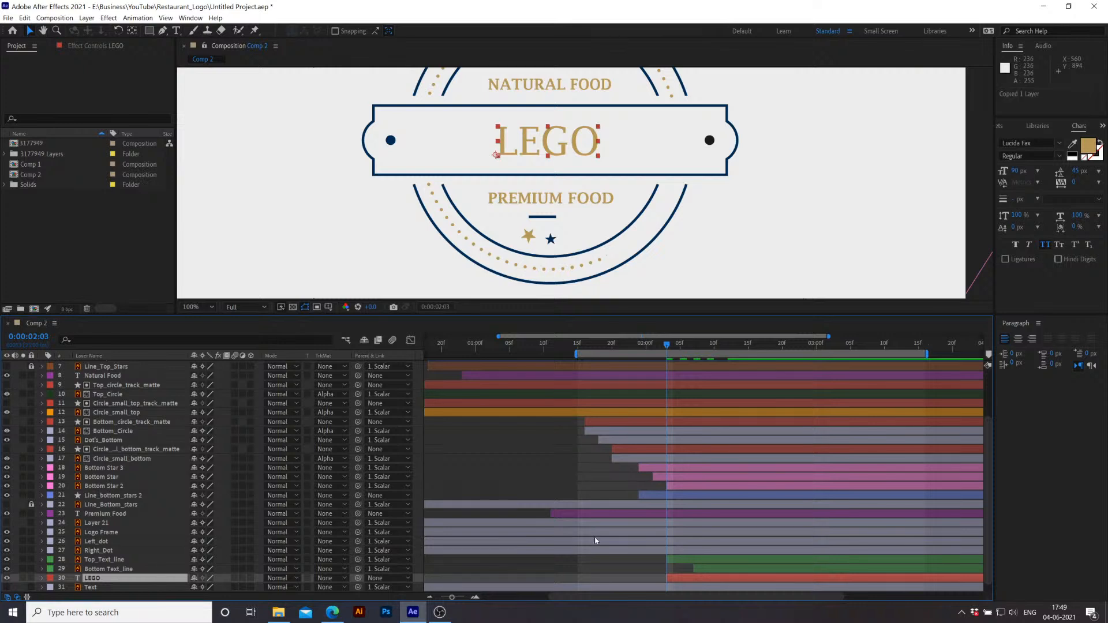
key(ctrl+v)
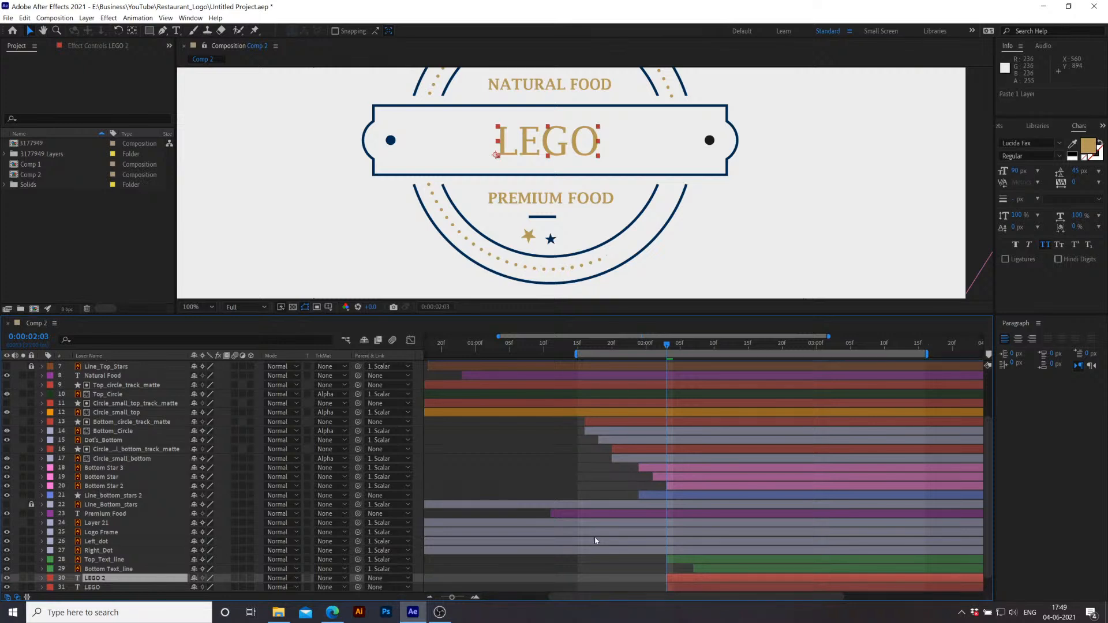
key(ctrl+v)
key(ctrl+v)
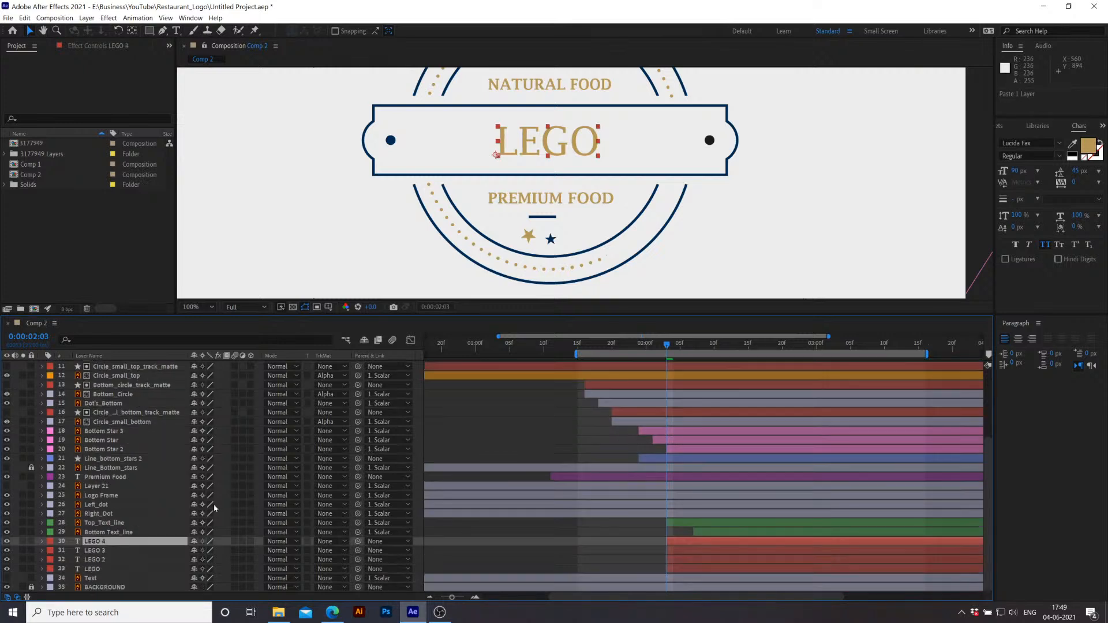
Step: Reduce the text of the original LEGO layer to the single letter L
click(144, 570)
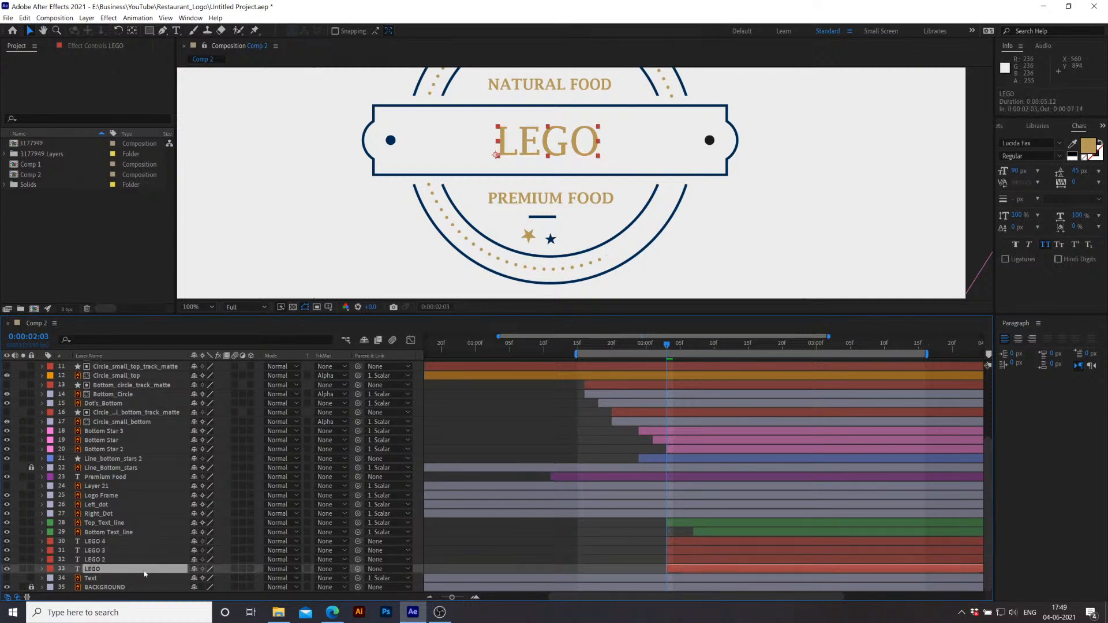
double_click(94, 570)
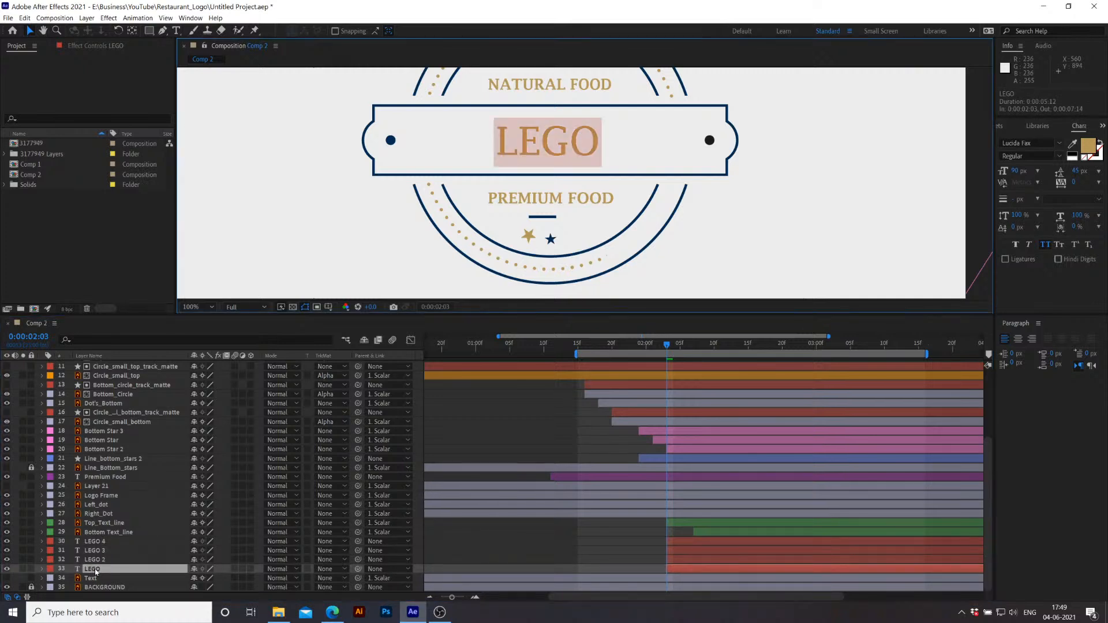
drag(594, 142, 522, 142)
key(BackSpace)
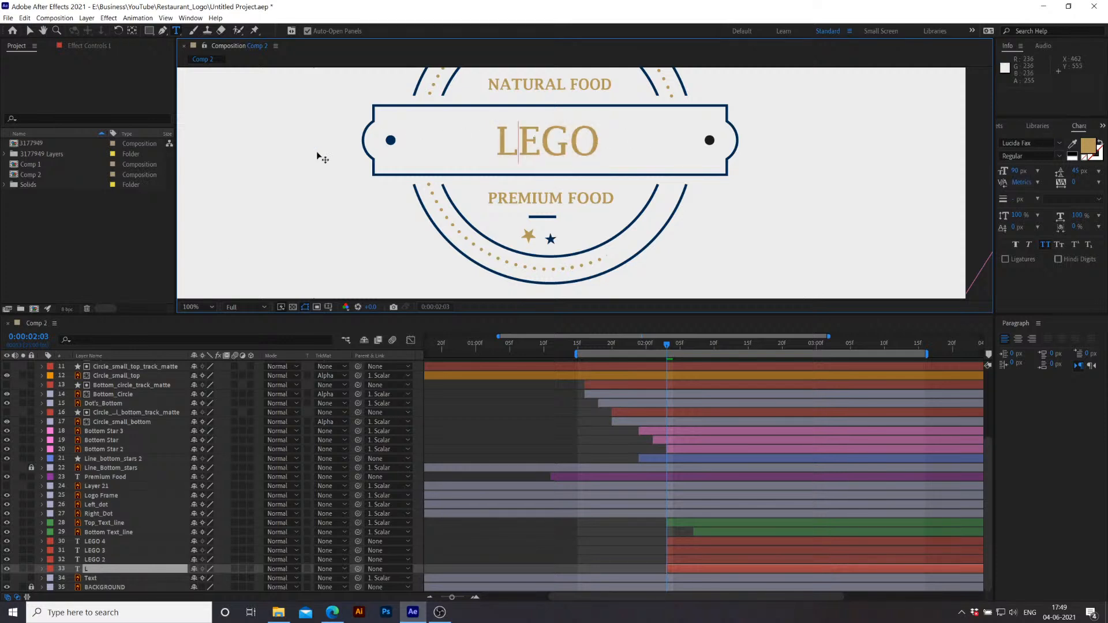
click(29, 31)
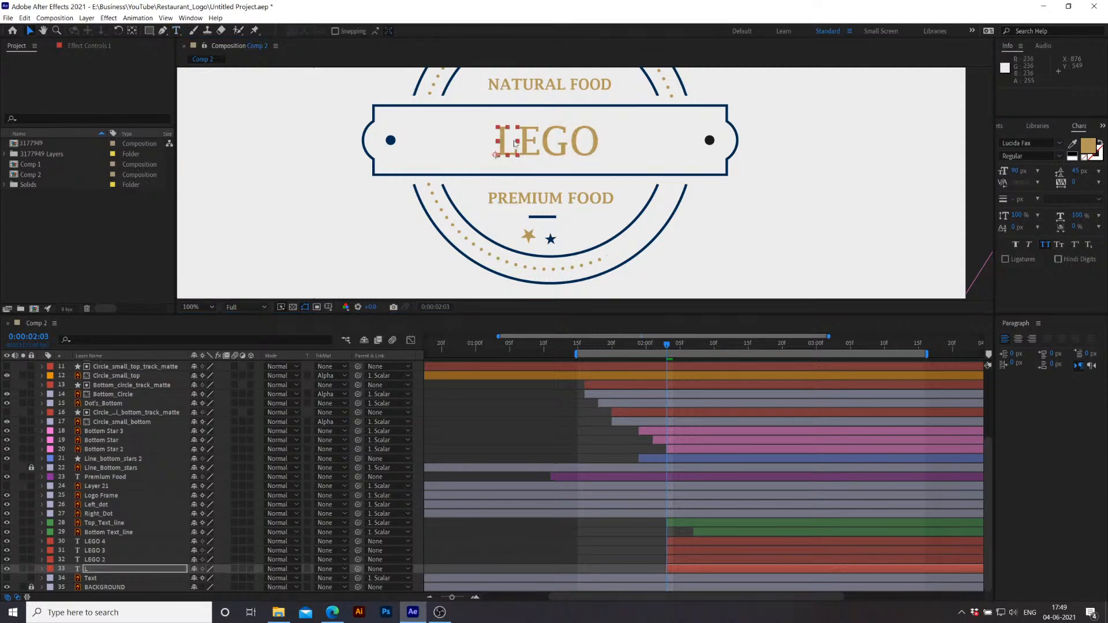
Step: Reduce the LEGO 2 text to the letter E and move it beside the L at position 886, 583
click(103, 560)
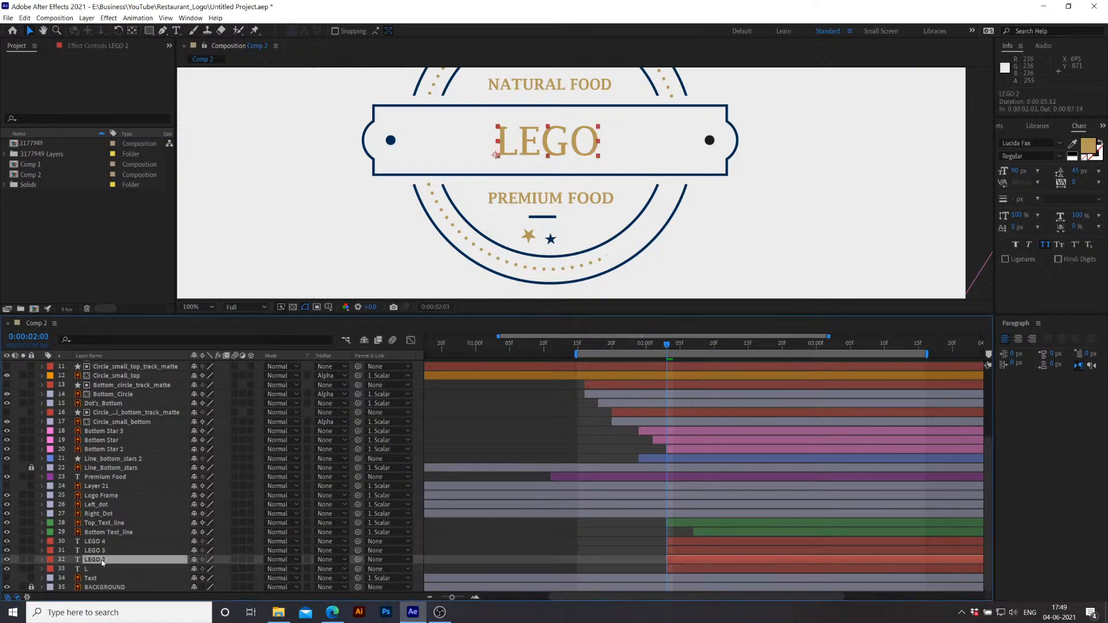
double_click(102, 559)
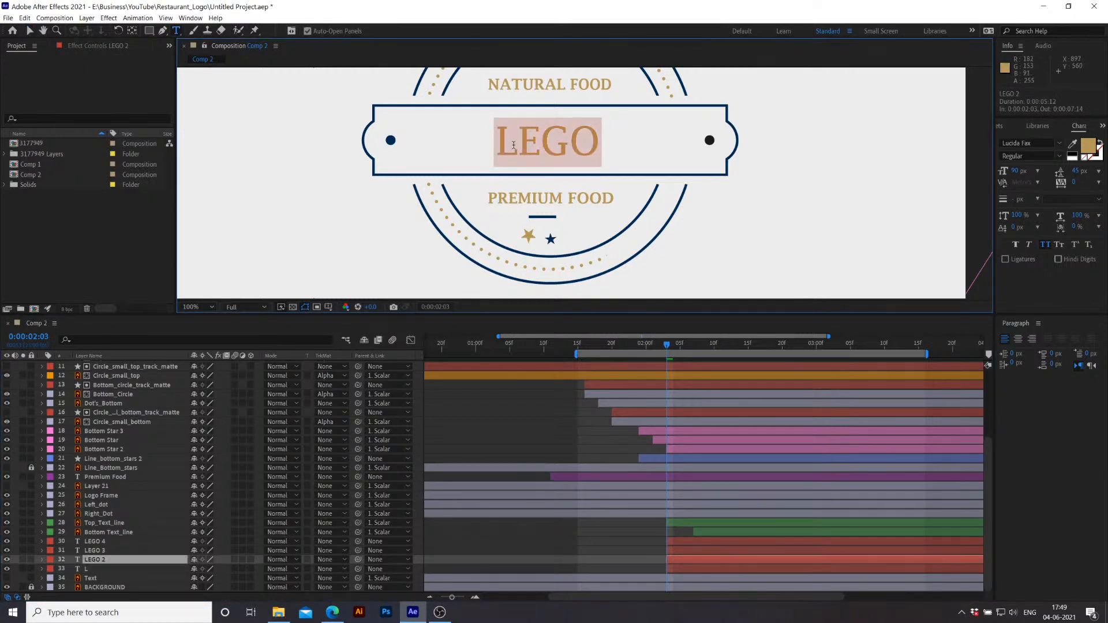
drag(517, 146, 496, 145)
key(BackSpace)
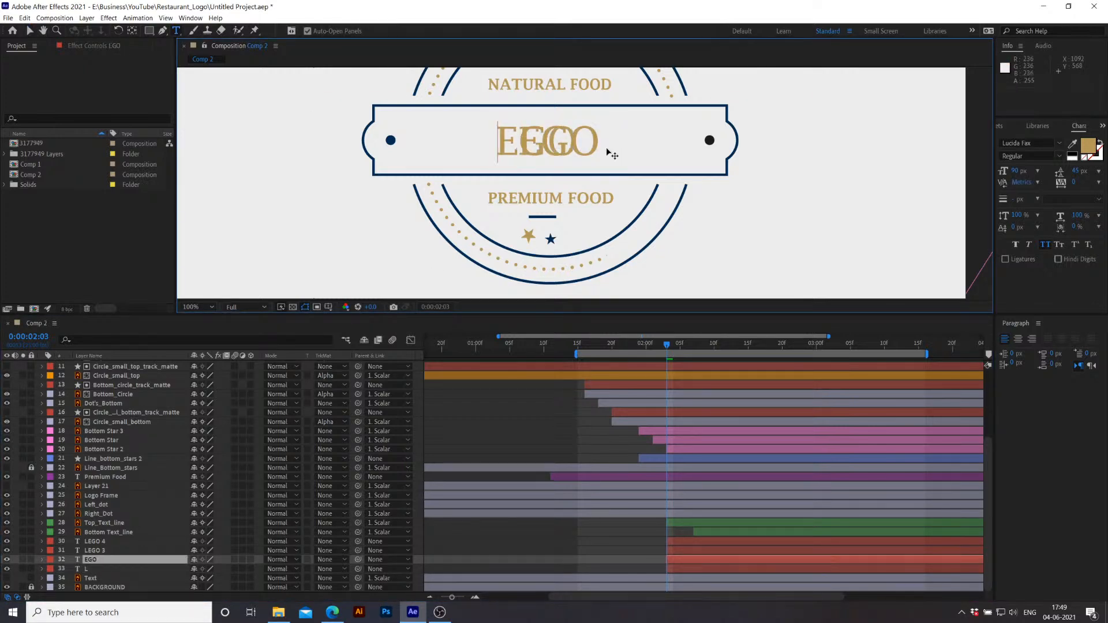
drag(578, 146, 526, 147)
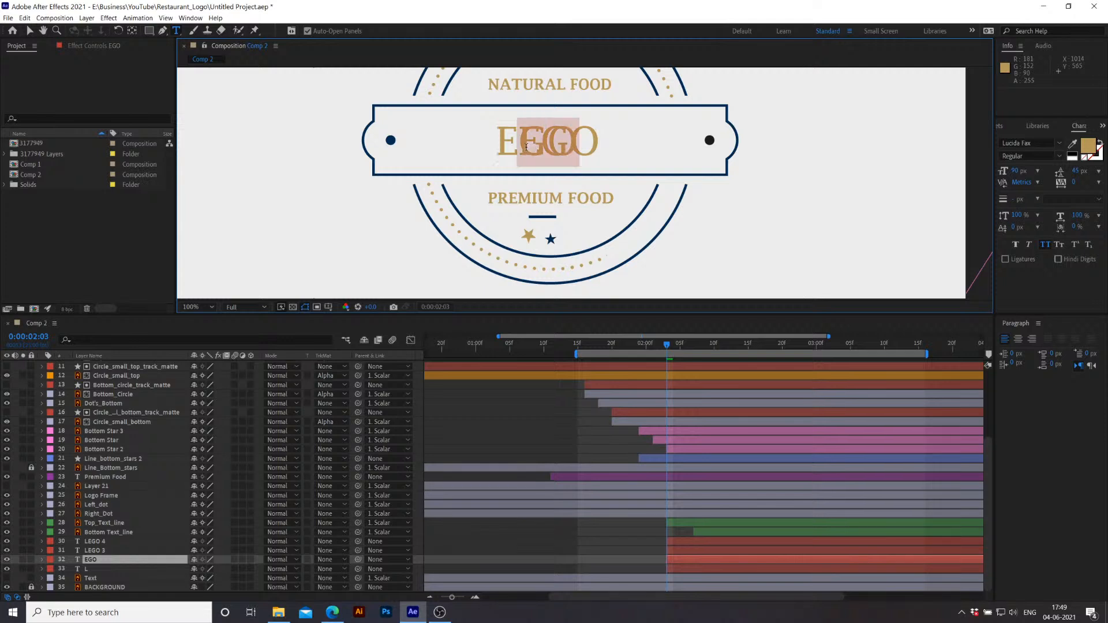
key(BackSpace)
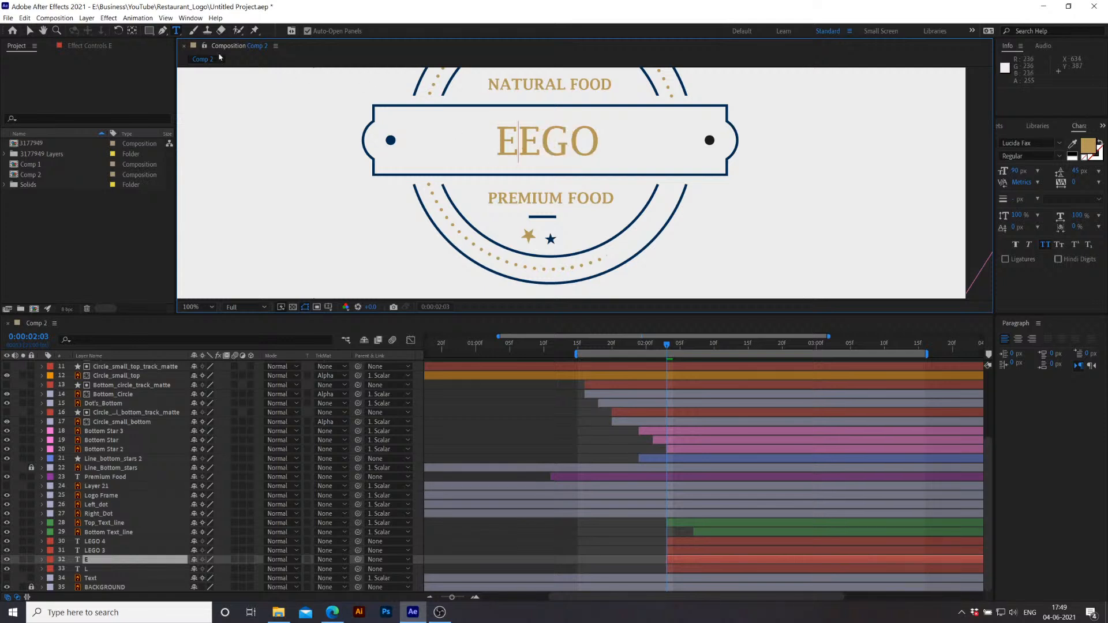
click(30, 30)
drag(508, 144, 529, 144)
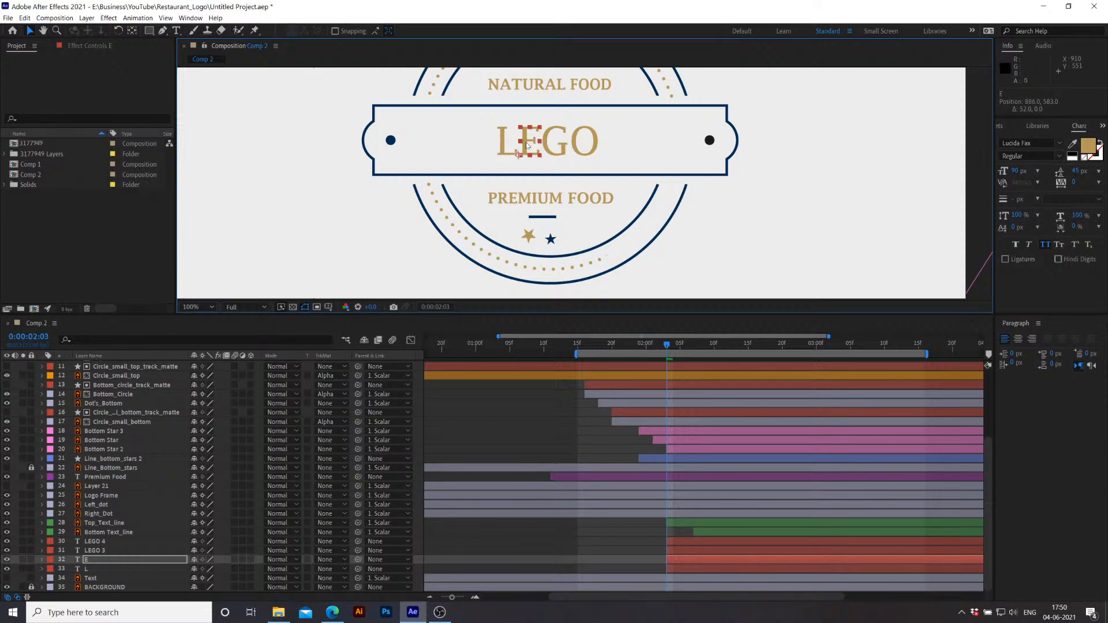
Step: Reduce the LEGO 3 text to the letter G and move it beside the E at position 938.7, 583
drag(514, 115, 552, 175)
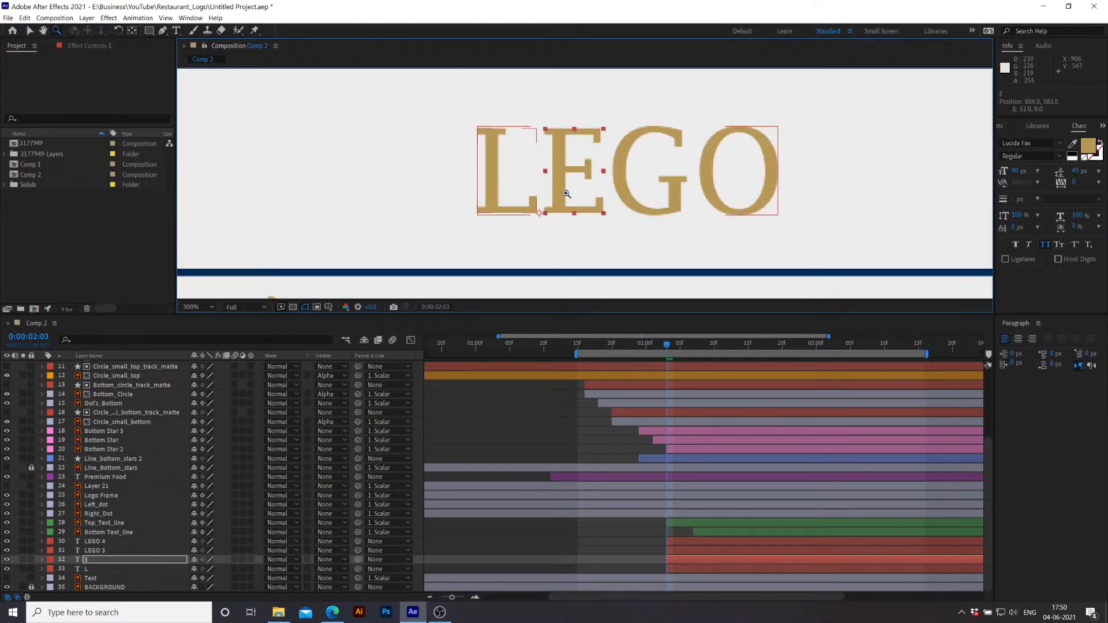
key(v)
click(106, 551)
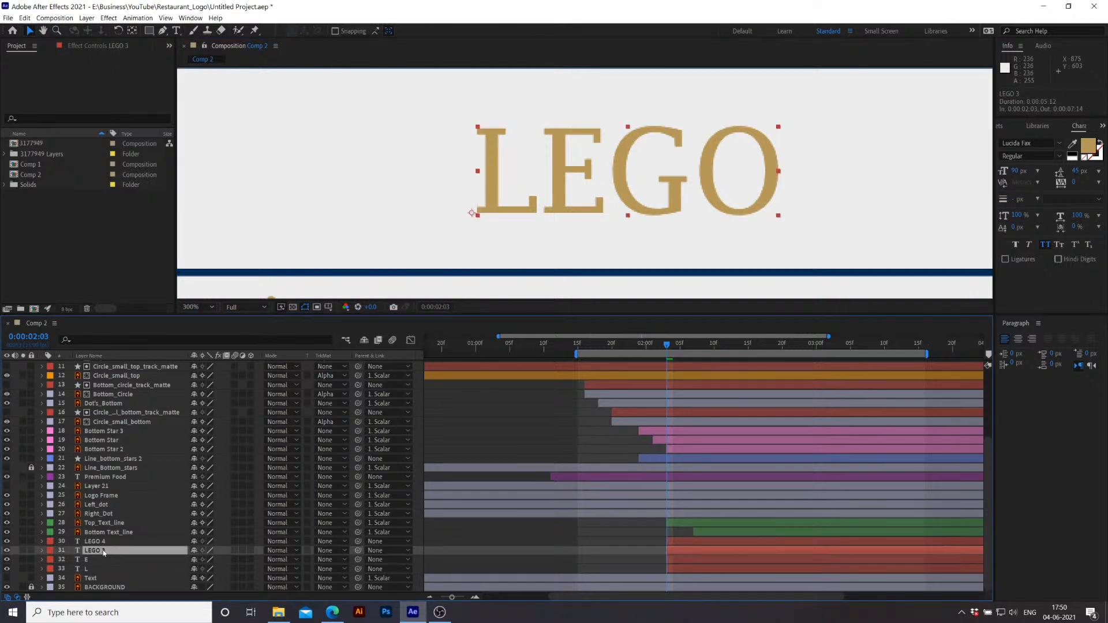
double_click(104, 553)
click(608, 177)
shift+click(482, 174)
key(BackSpace)
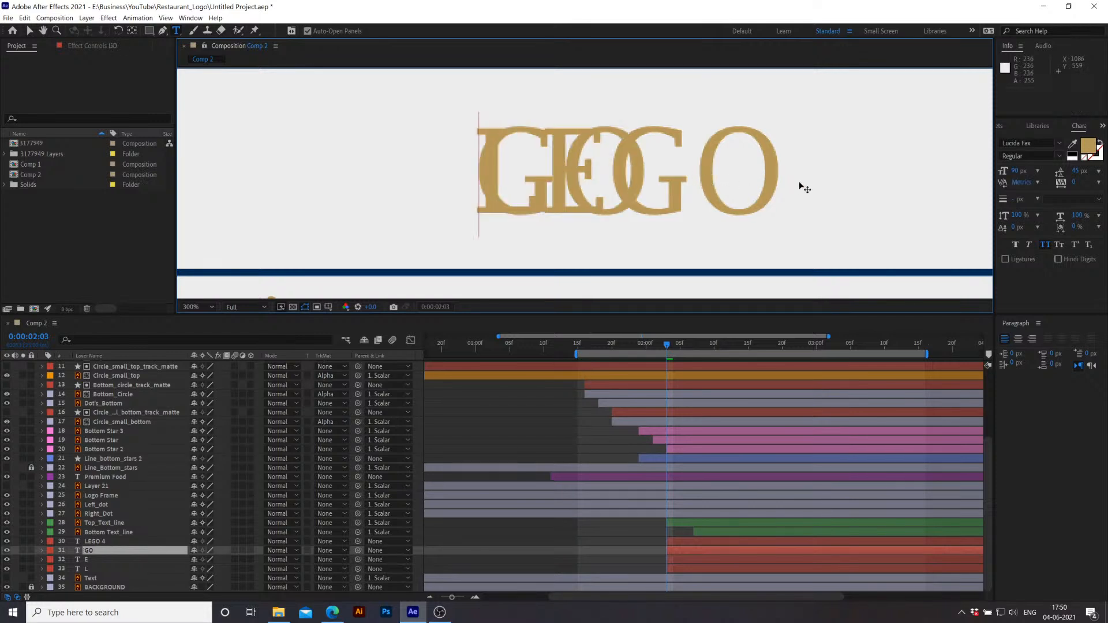
double_click(90, 551)
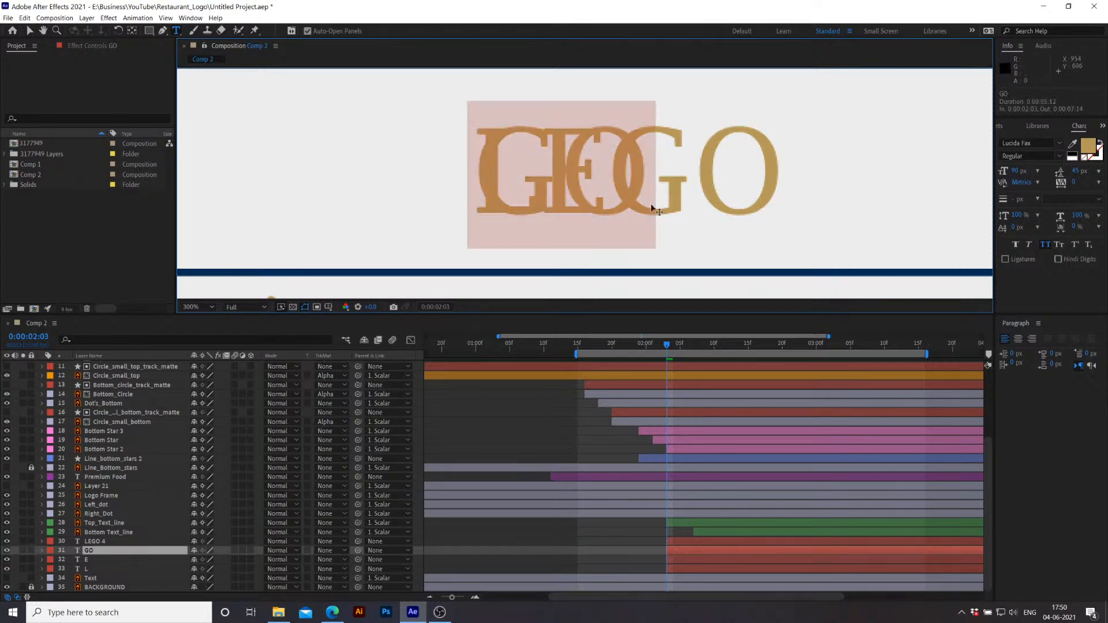
click(649, 180)
key(BackSpace)
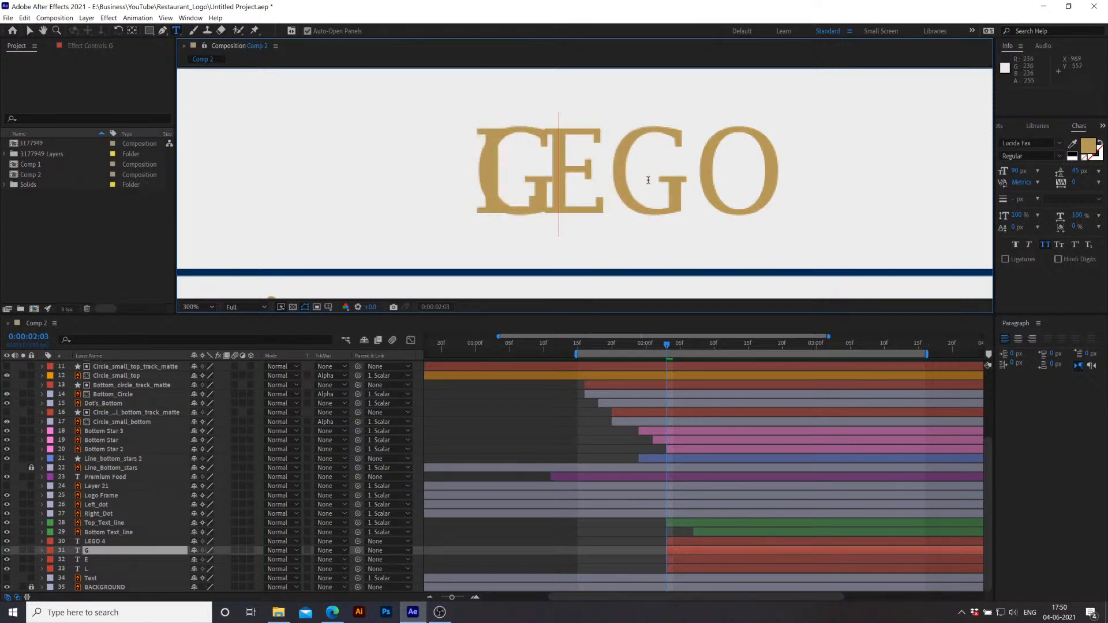
click(29, 31)
drag(511, 209, 646, 209)
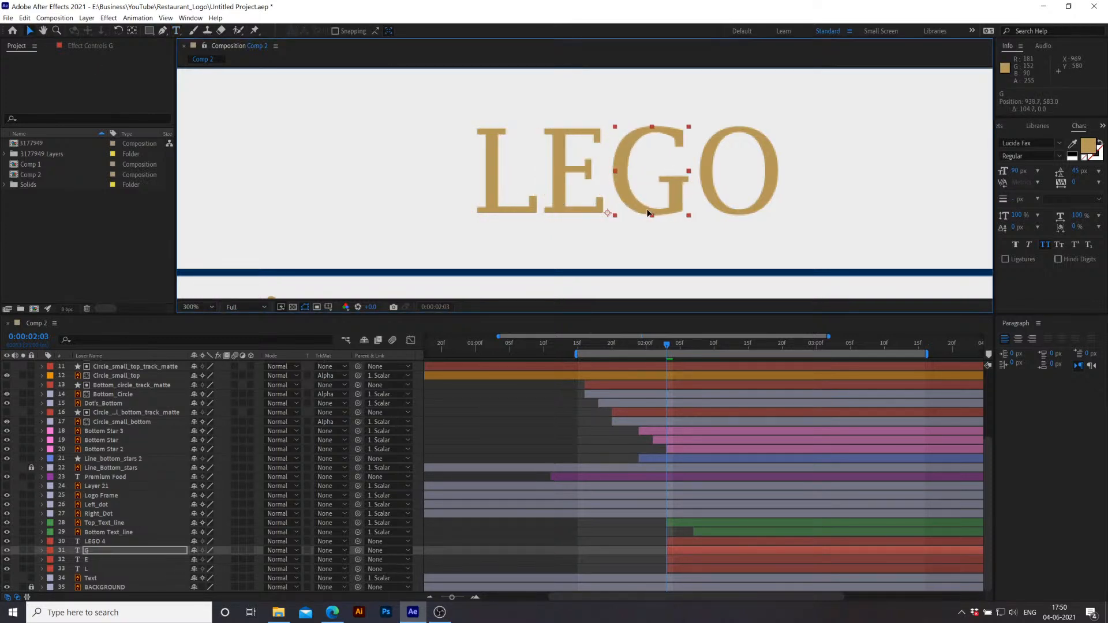
Step: Reduce the LEGO 4 text to the letter O and place it after the G at position 1001.3, 583
double_click(88, 542)
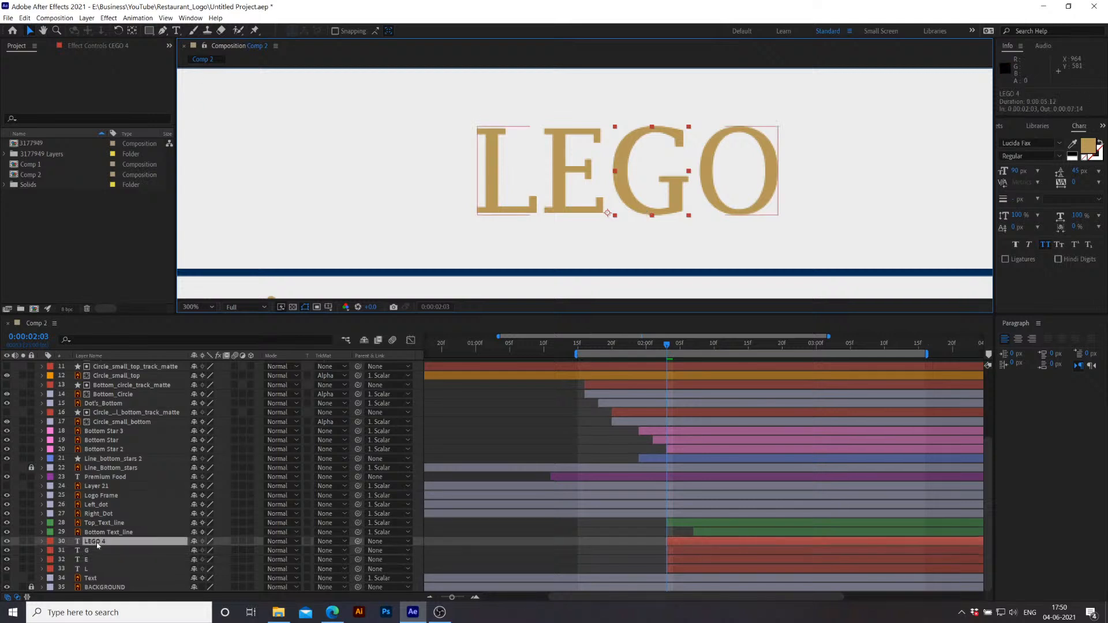
drag(699, 165, 487, 164)
key(BackSpace)
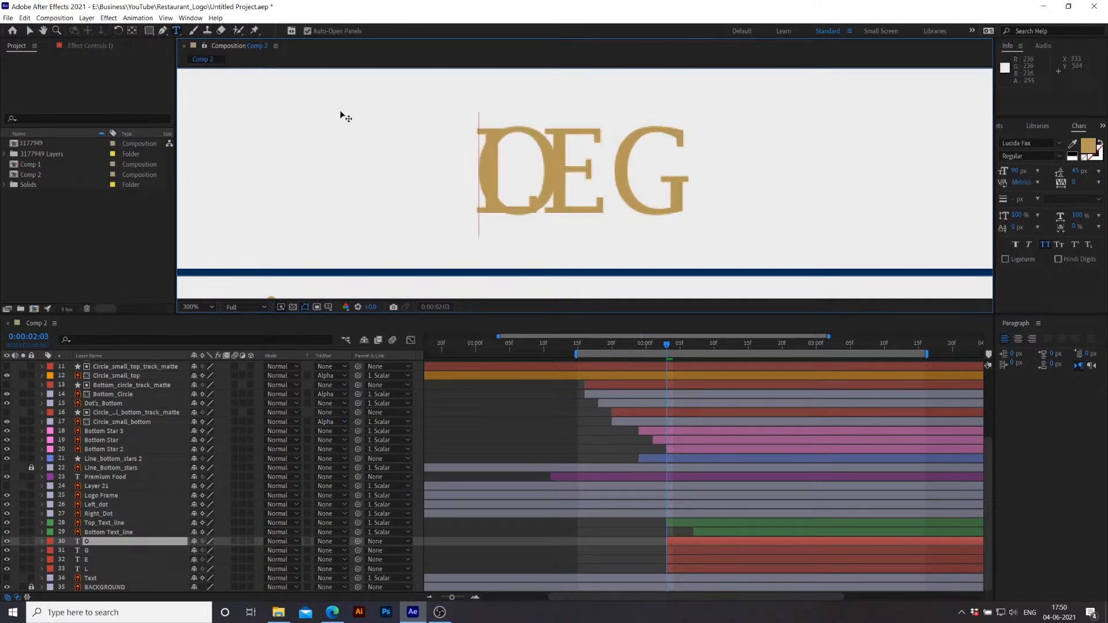
click(29, 30)
drag(553, 174, 770, 181)
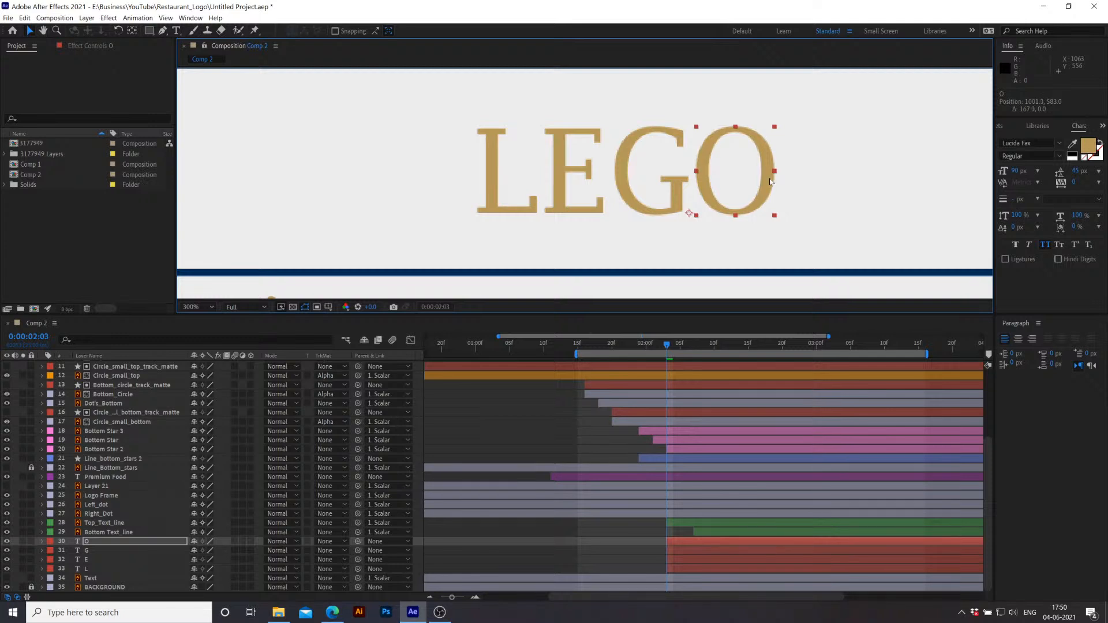
click(196, 306)
click(195, 317)
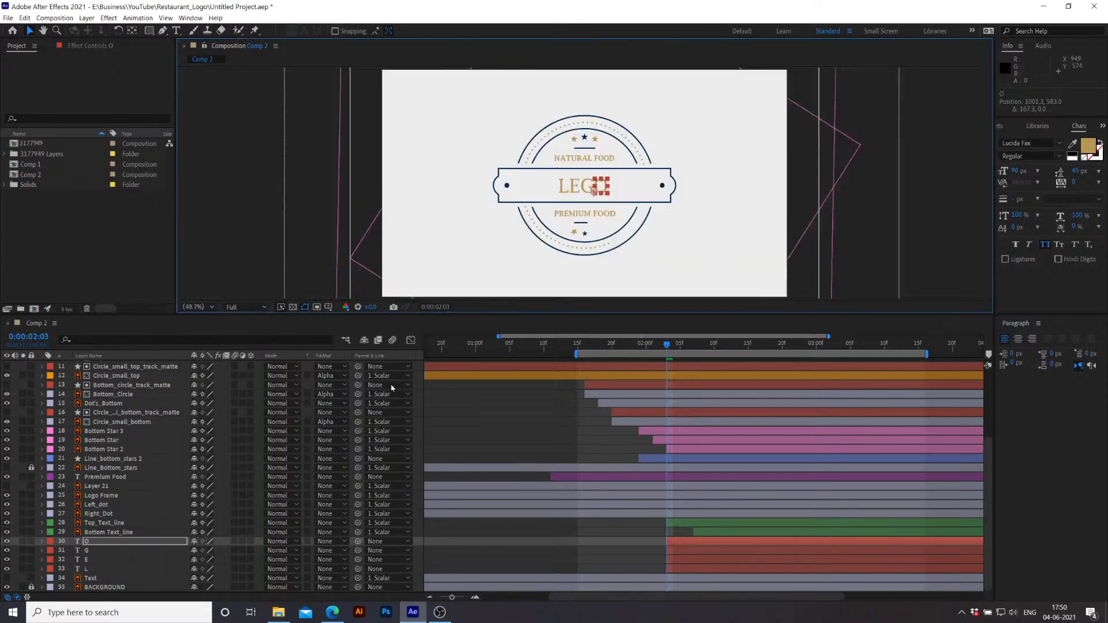
Step: Shift the O, G, E and L layers to start at 0:00:02:11 and add Position keyframes to all four at 0:00:02:14
click(547, 459)
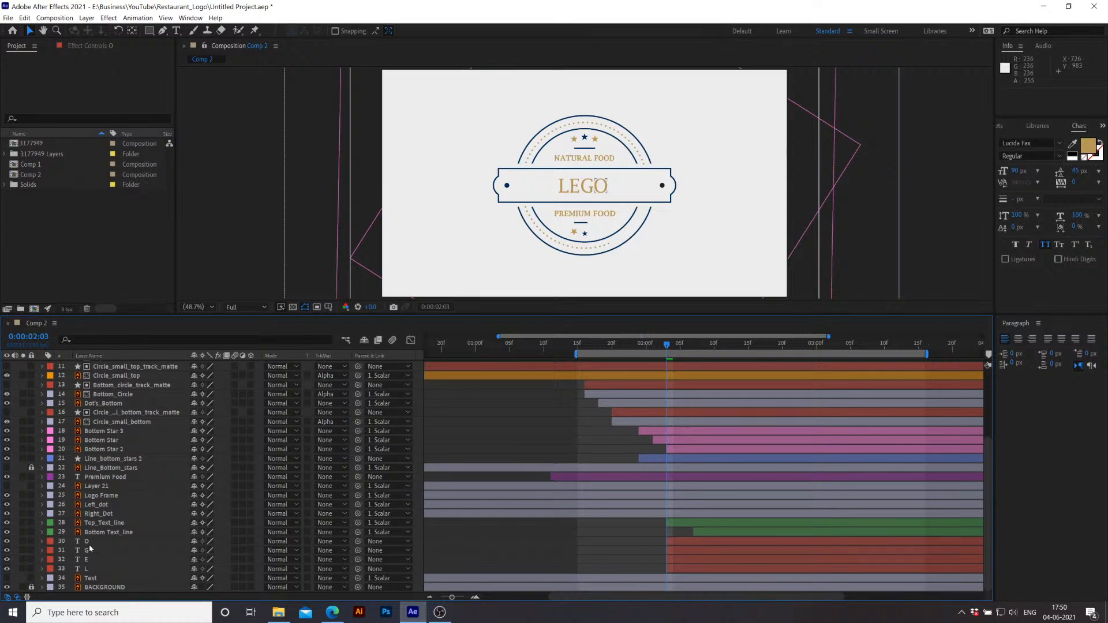
click(699, 543)
shift+click(693, 571)
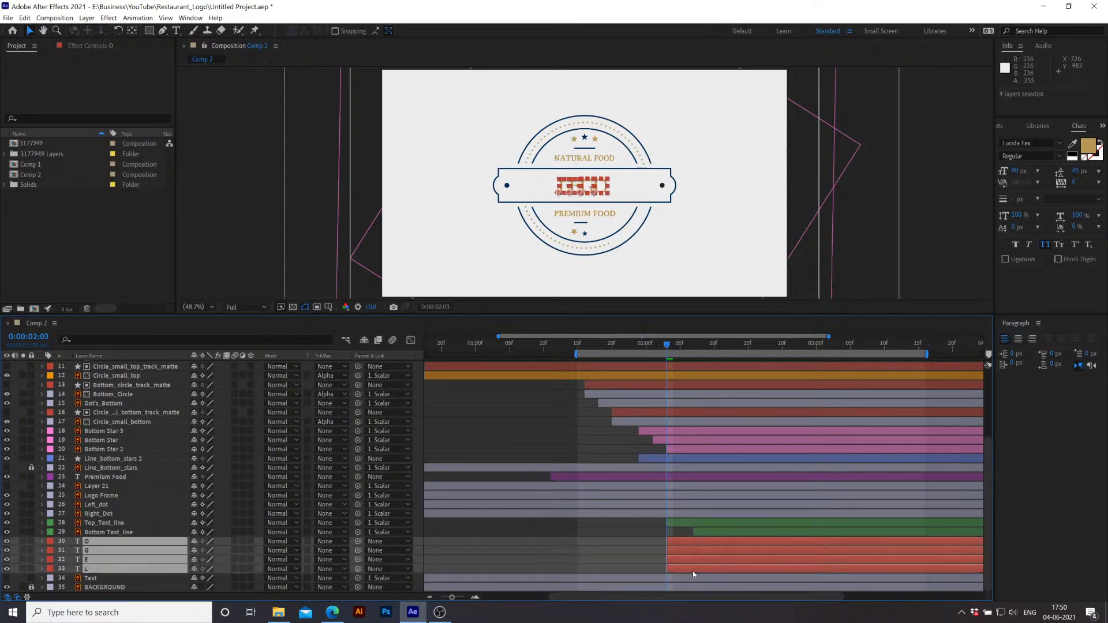
key(p)
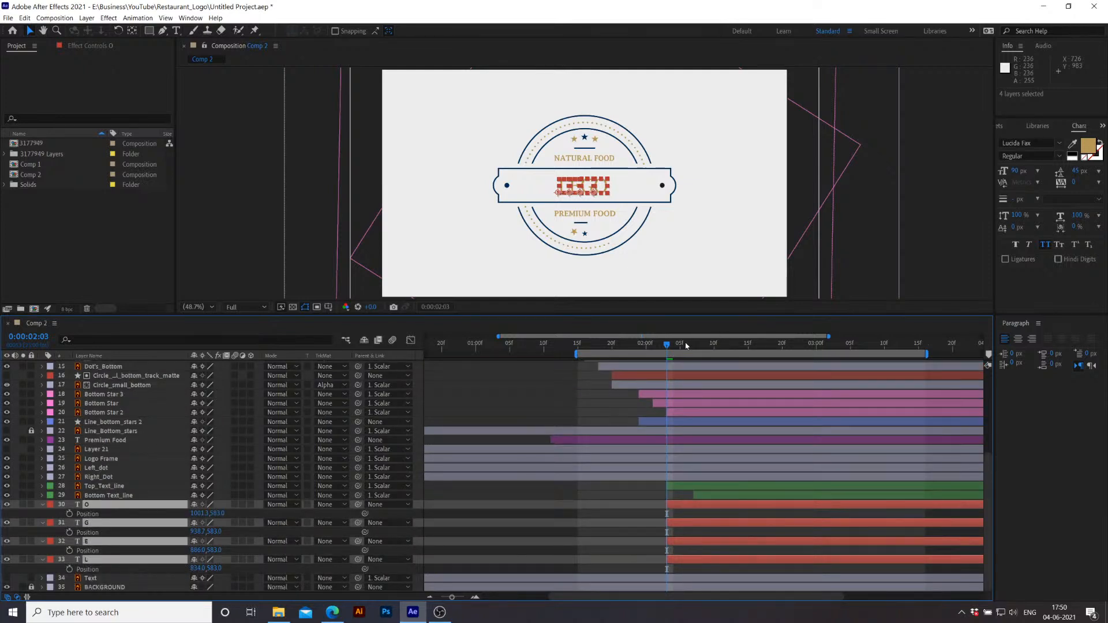
drag(668, 346, 744, 361)
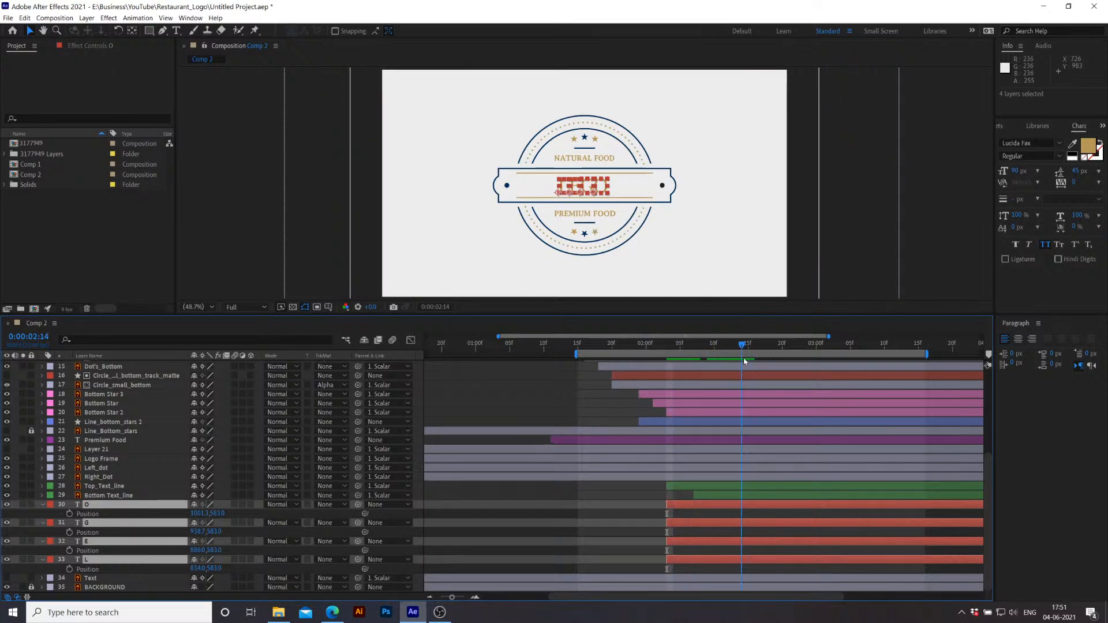
drag(728, 509, 774, 513)
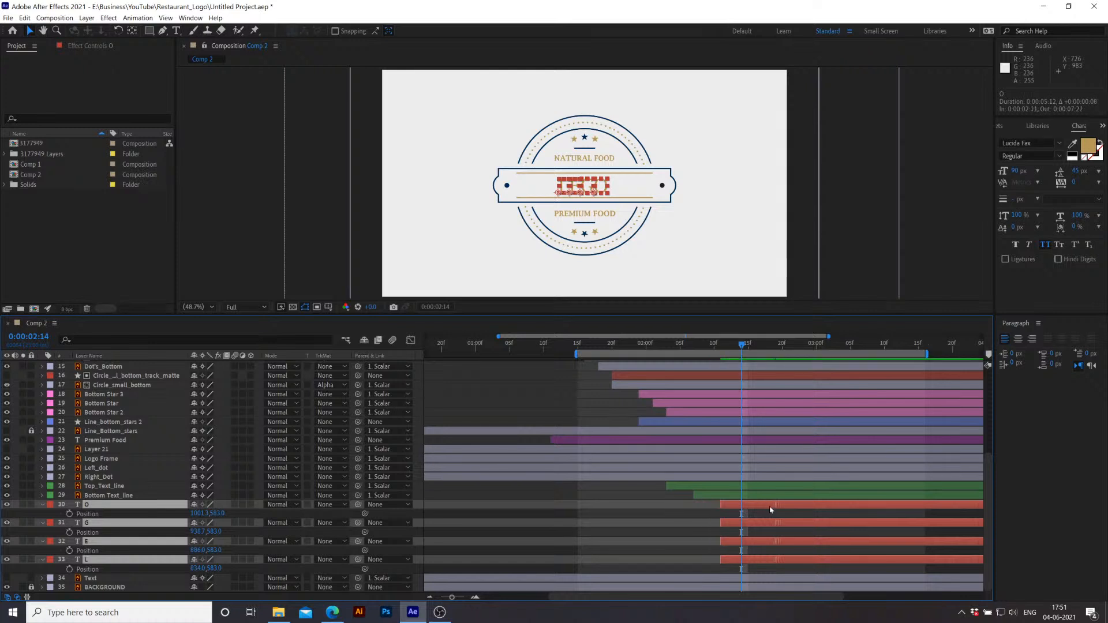
click(69, 514)
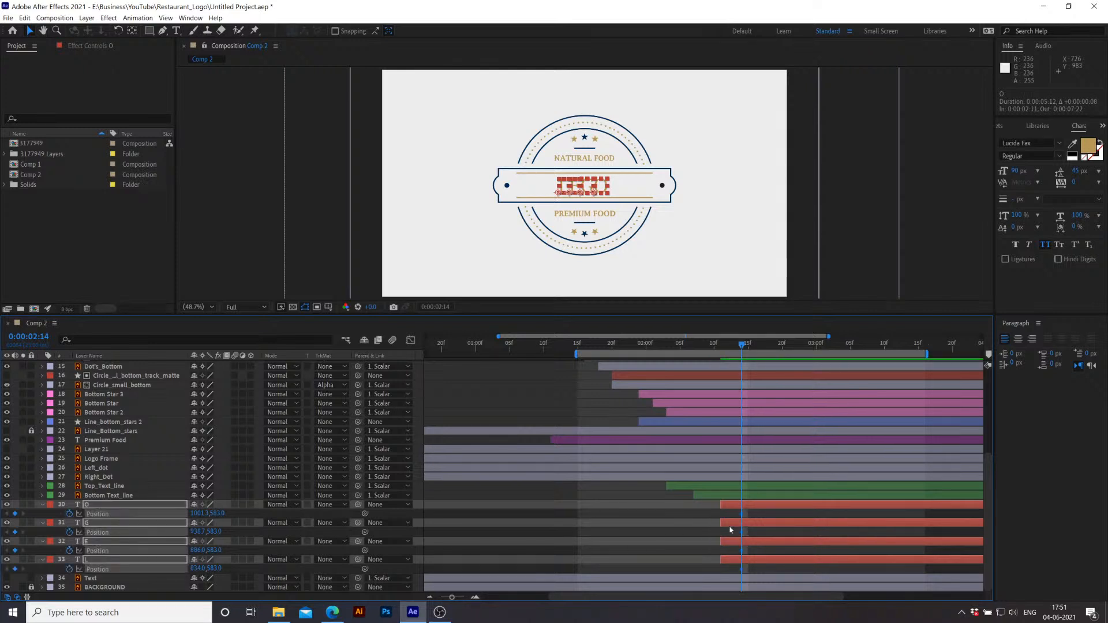
Step: Move the four letters' Position keyframes to 0:00:02:18 and lower their Y position to 674 at 0:00:02:14
drag(743, 514, 774, 518)
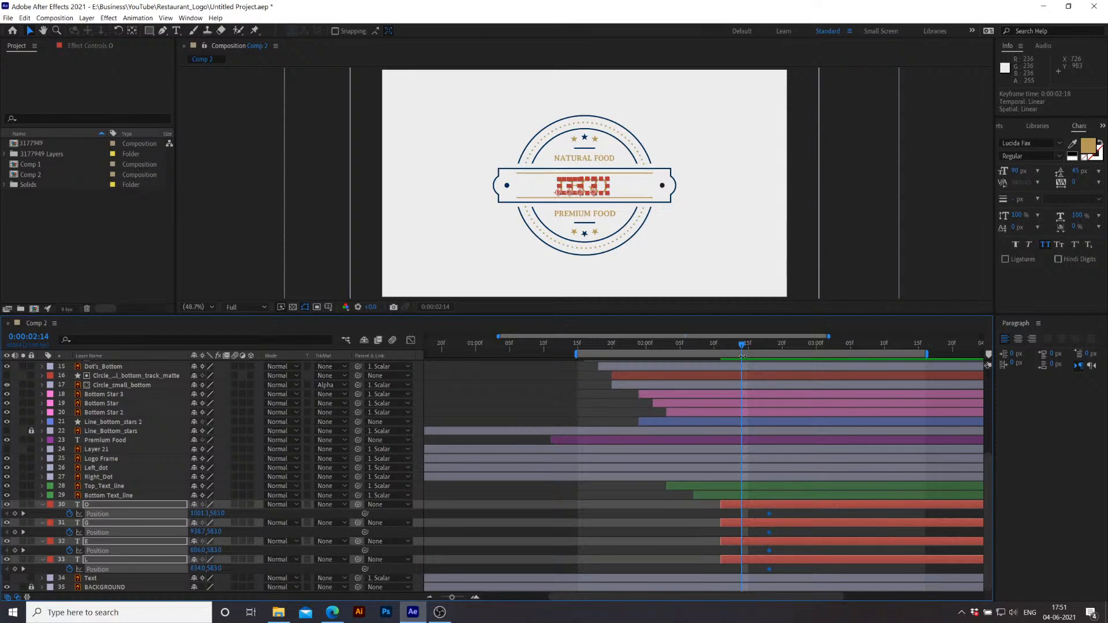
drag(218, 513, 237, 515)
drag(246, 515, 266, 515)
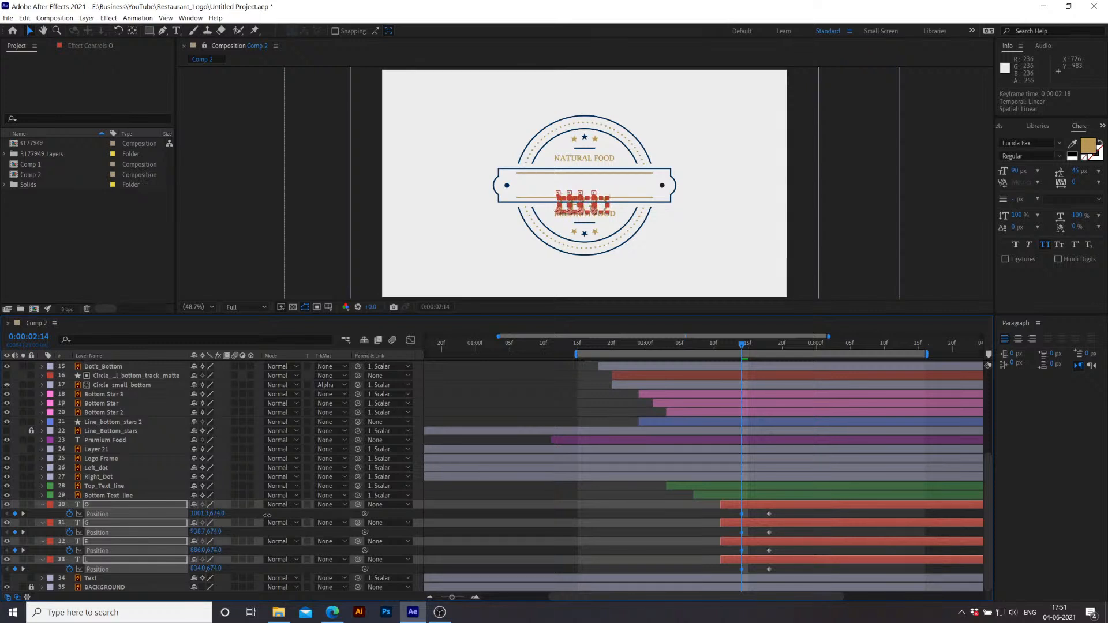
click(805, 527)
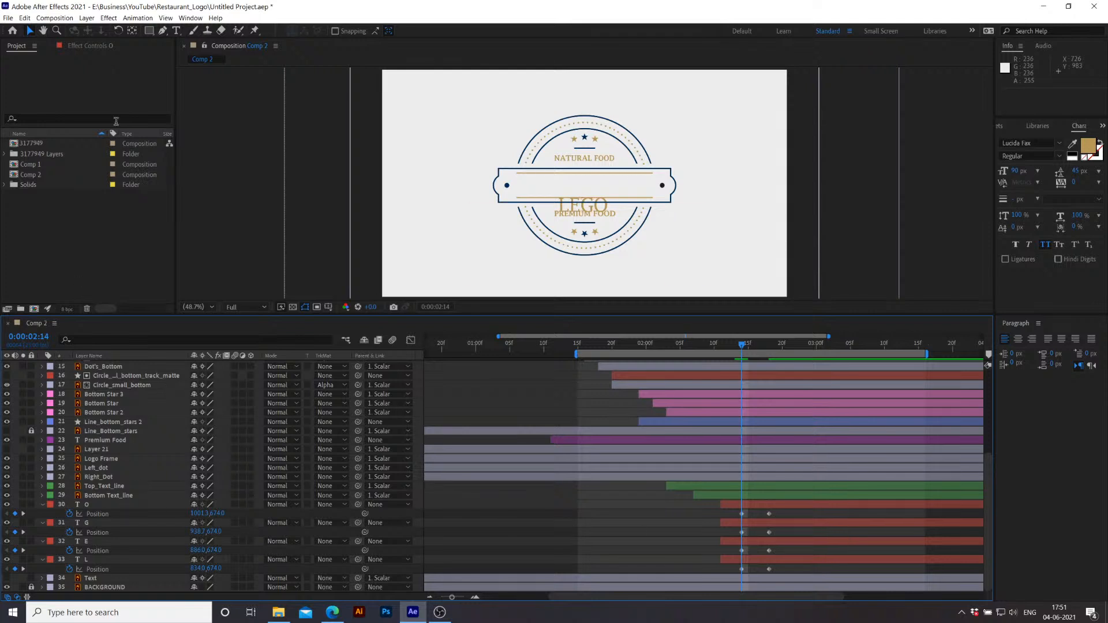
Step: Draw a rectangle inside the banner between the gold lines, placing its layer directly above the O layer with a start at 0:00:02:11
click(149, 31)
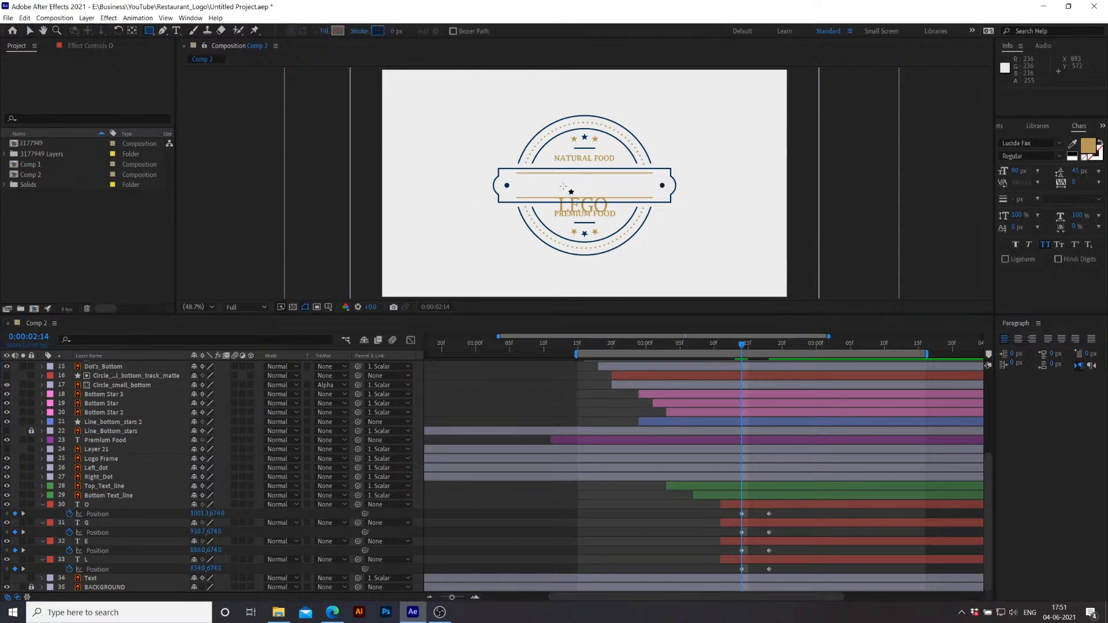
drag(540, 175, 641, 196)
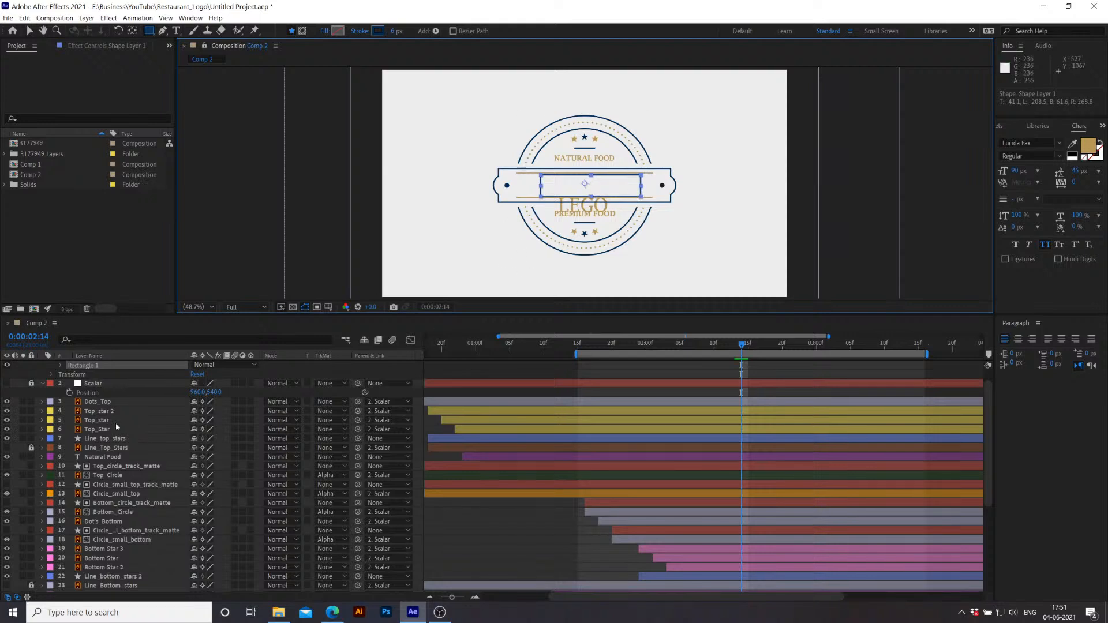
scroll(110, 381, up, 1)
drag(112, 368, 127, 576)
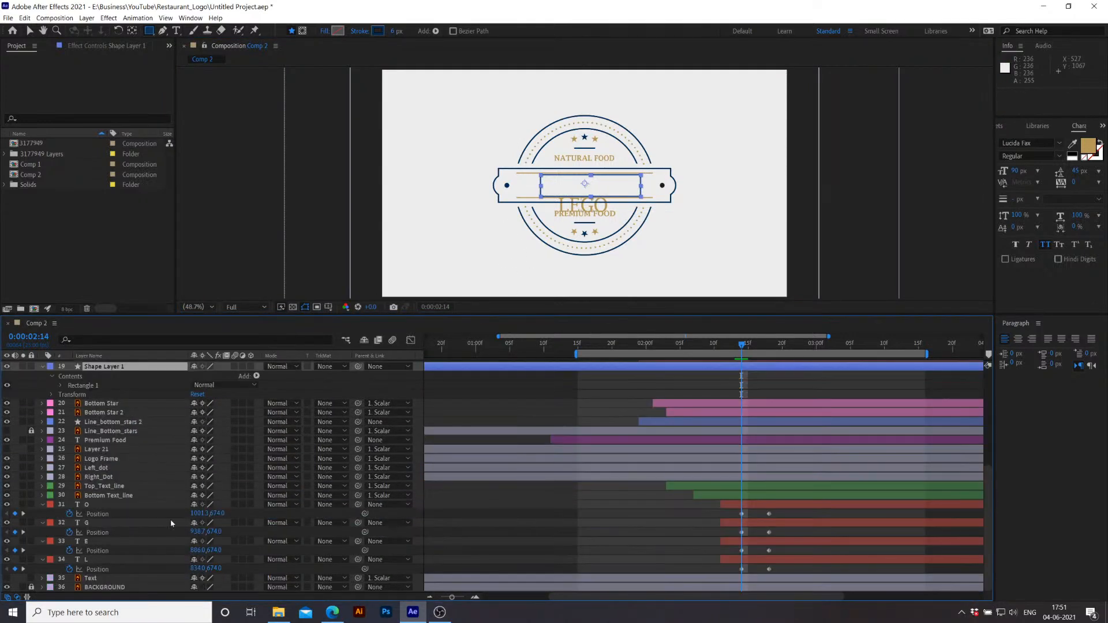
drag(144, 369, 166, 500)
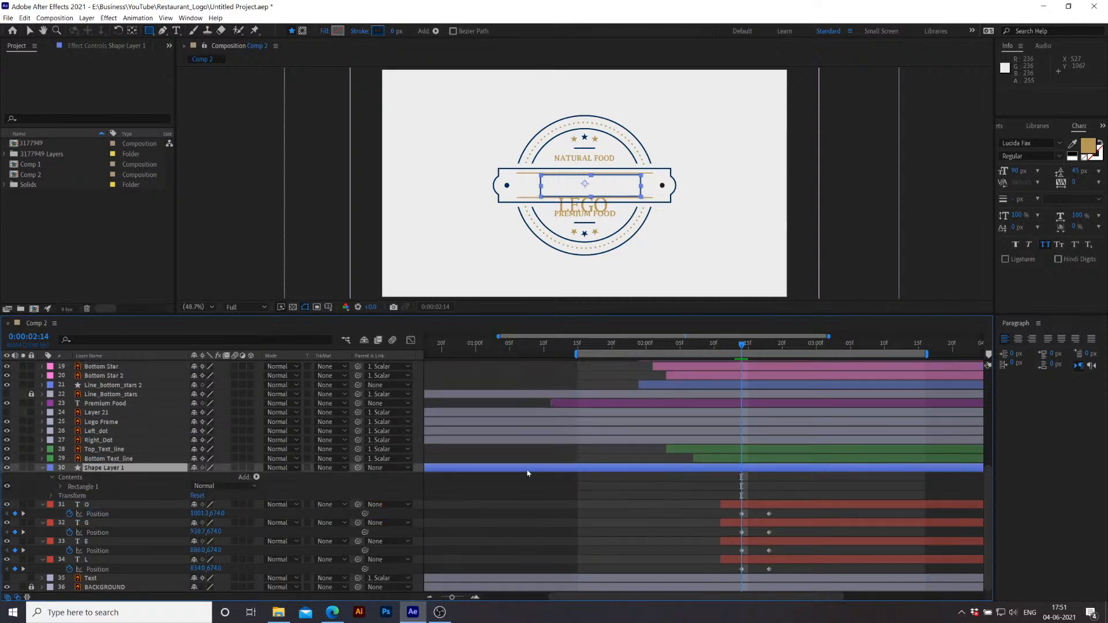
drag(526, 471, 930, 480)
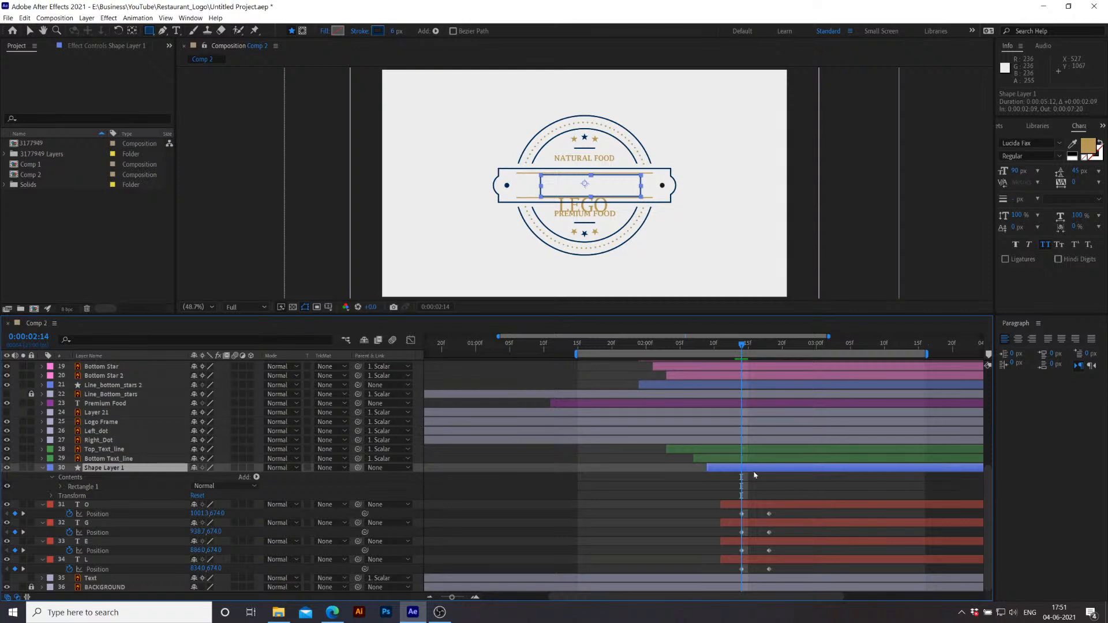
drag(754, 472, 758, 472)
Step: Give the new rectangle a gold fill and set its stroke to none
click(338, 31)
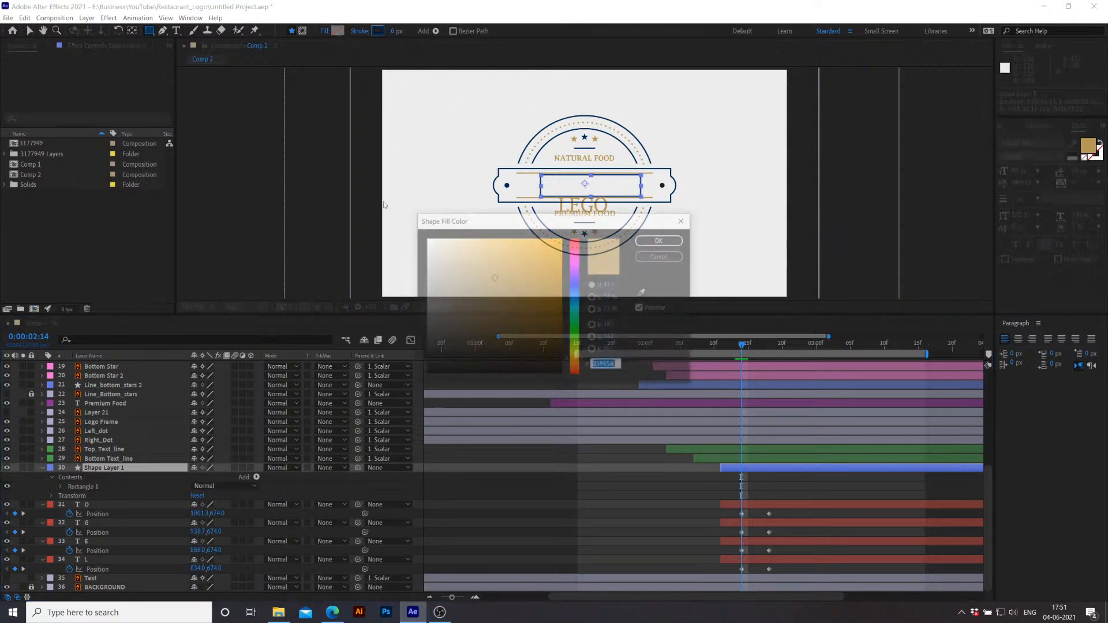
click(649, 240)
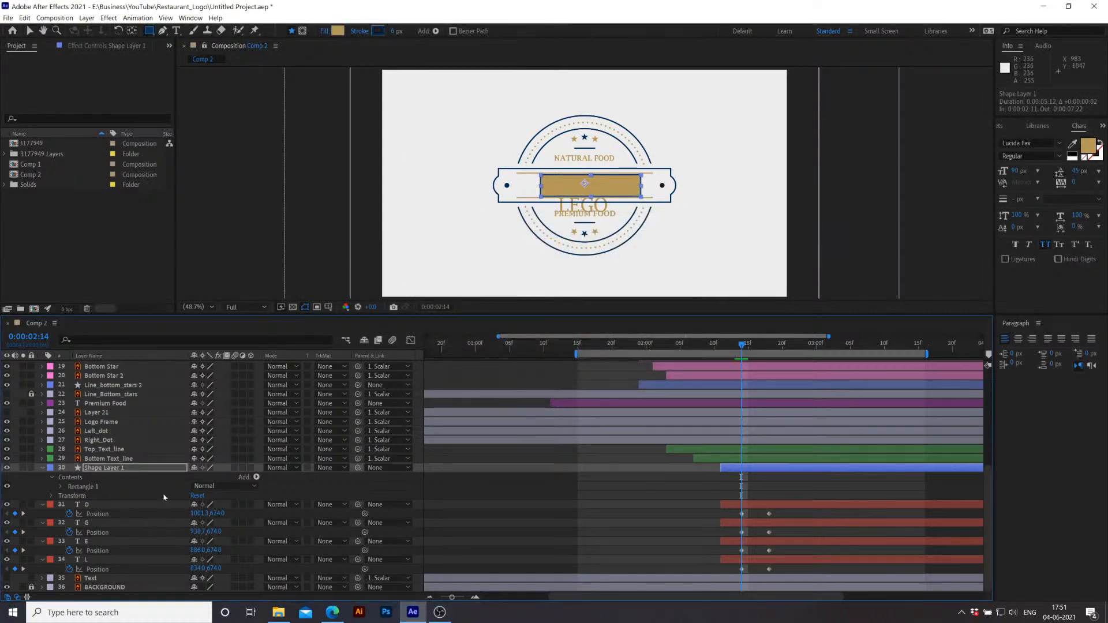
click(357, 31)
click(499, 275)
click(536, 338)
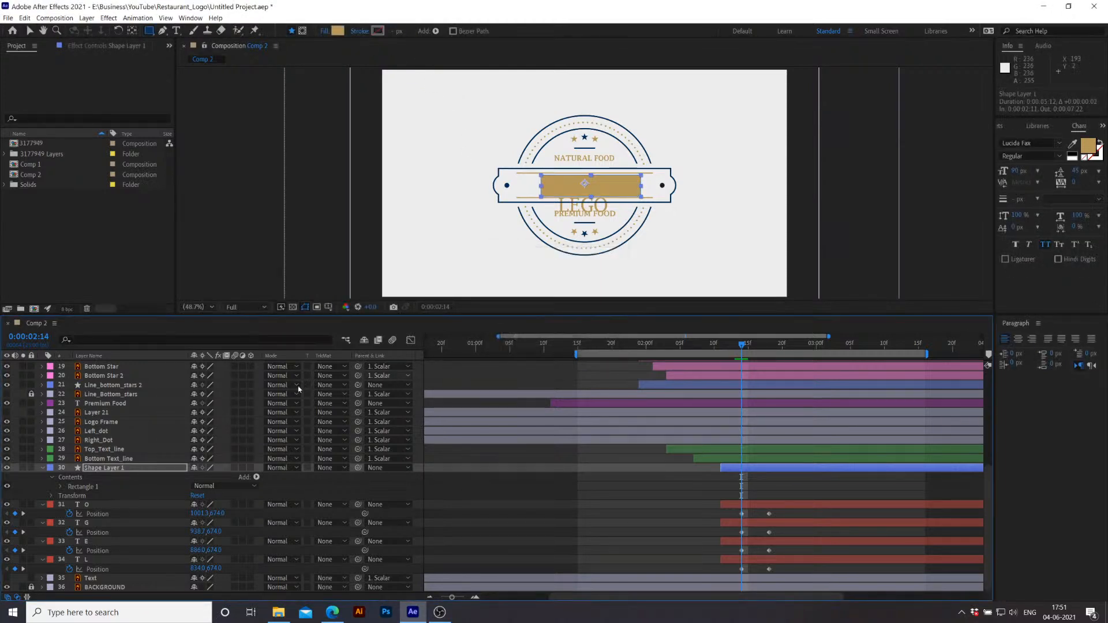
Step: Rename the rectangle's shape layer as Lego_track_matte
click(106, 469)
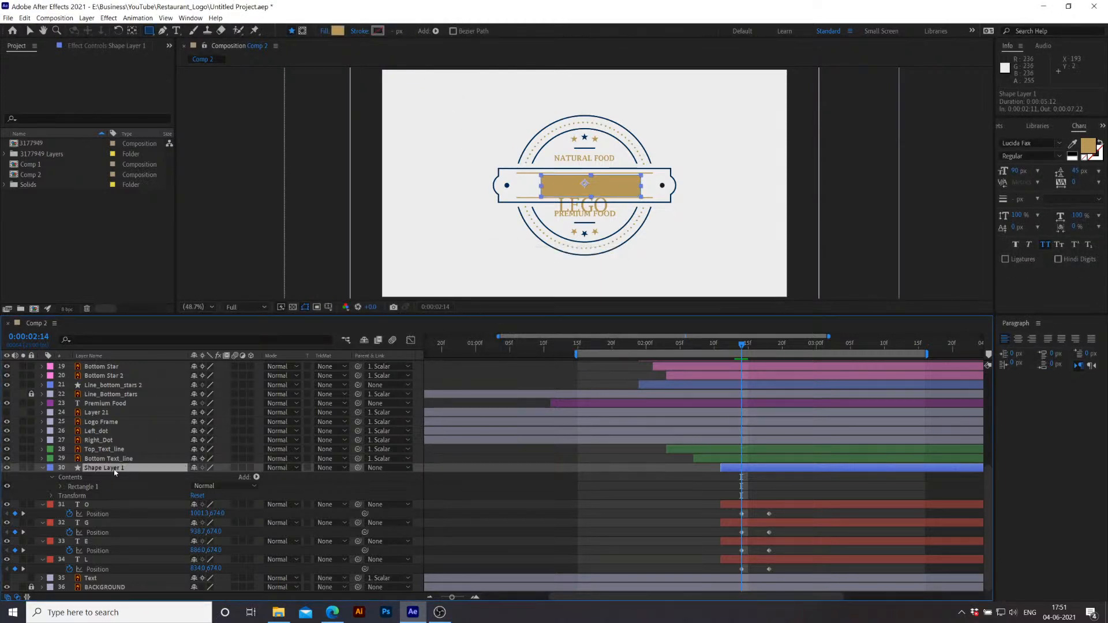
key(Return)
text(L)
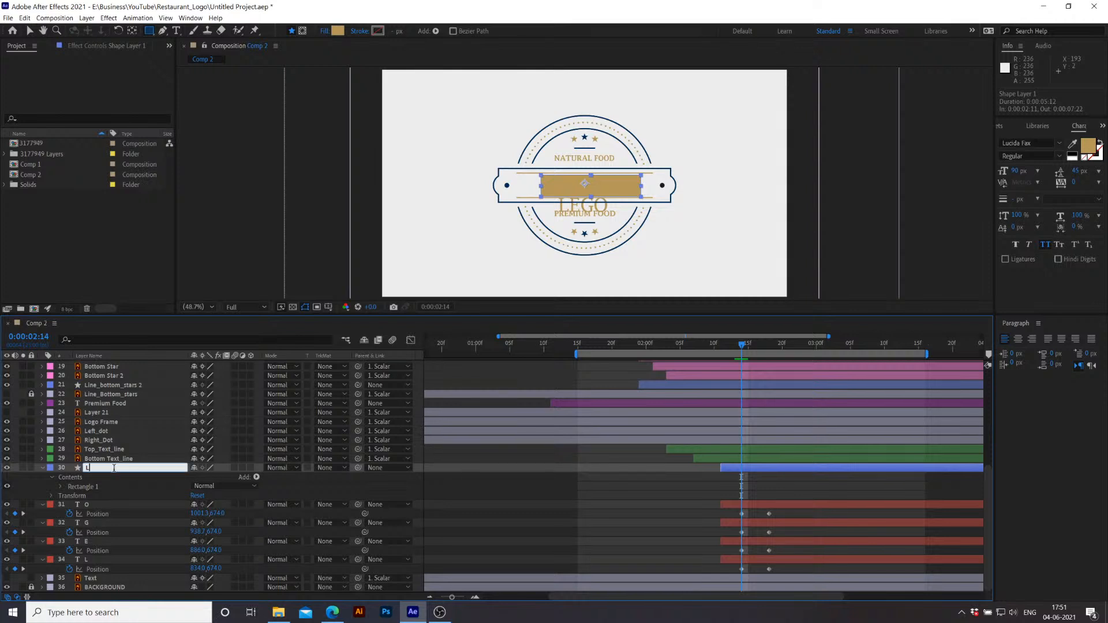
text(ego_track_matte)
click(485, 522)
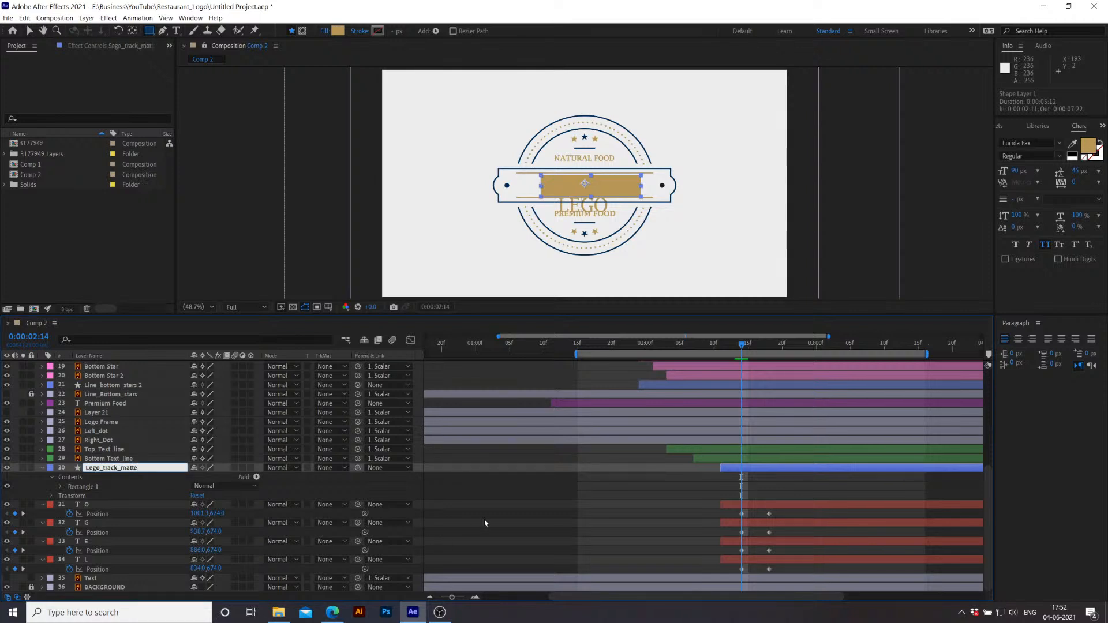
Step: Try the Lego_track_matte alpha matte on the O, G, E and L layers together, preview it, and undo the matte
click(114, 506)
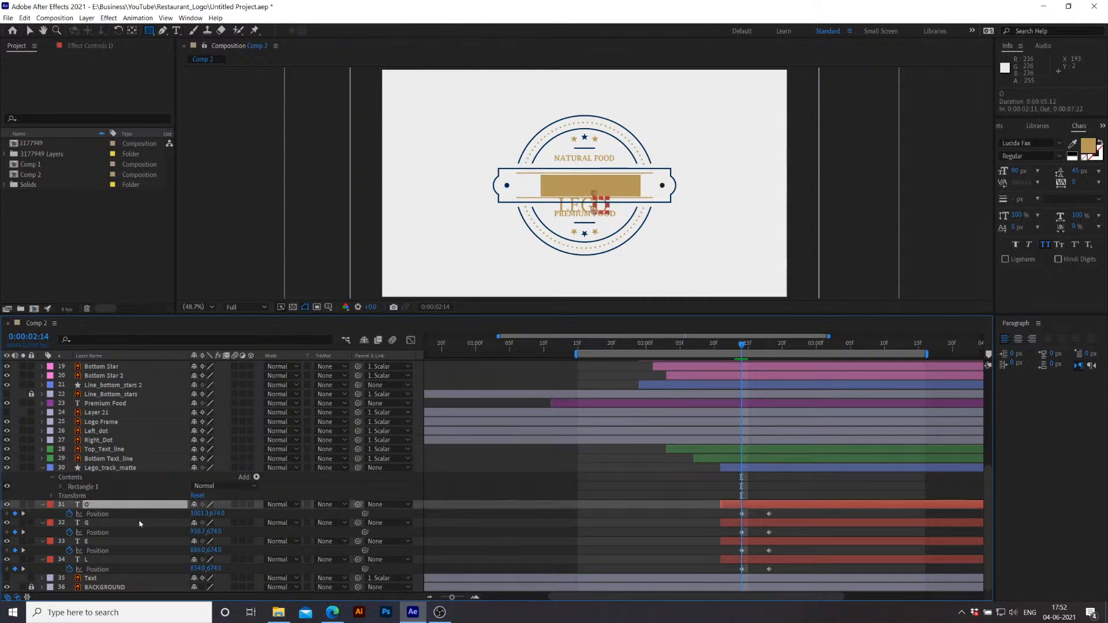
shift+click(127, 561)
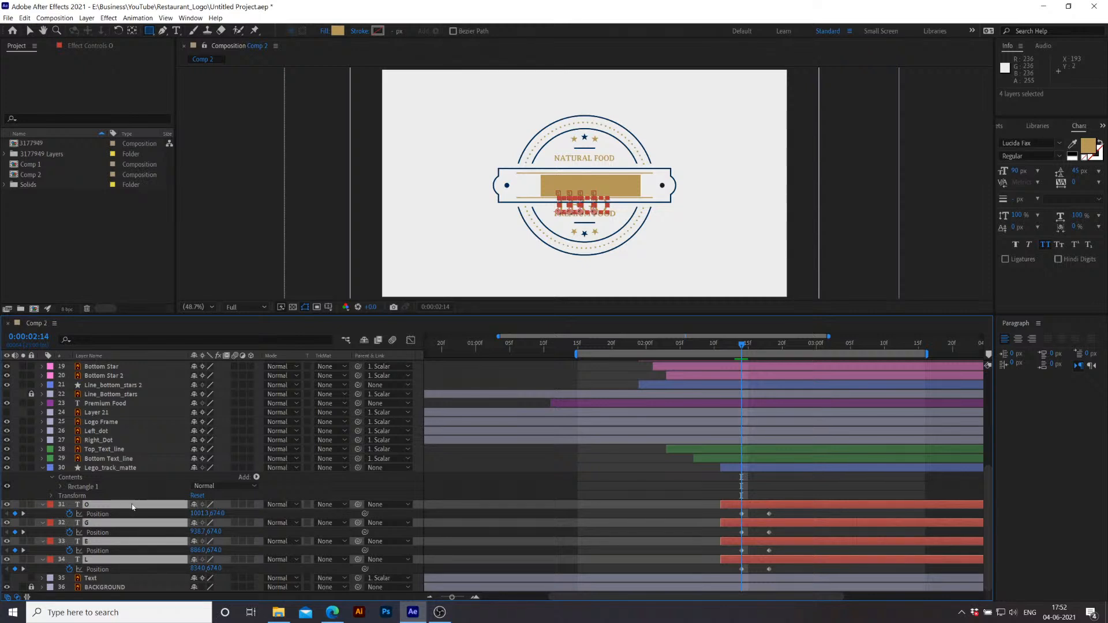
click(337, 506)
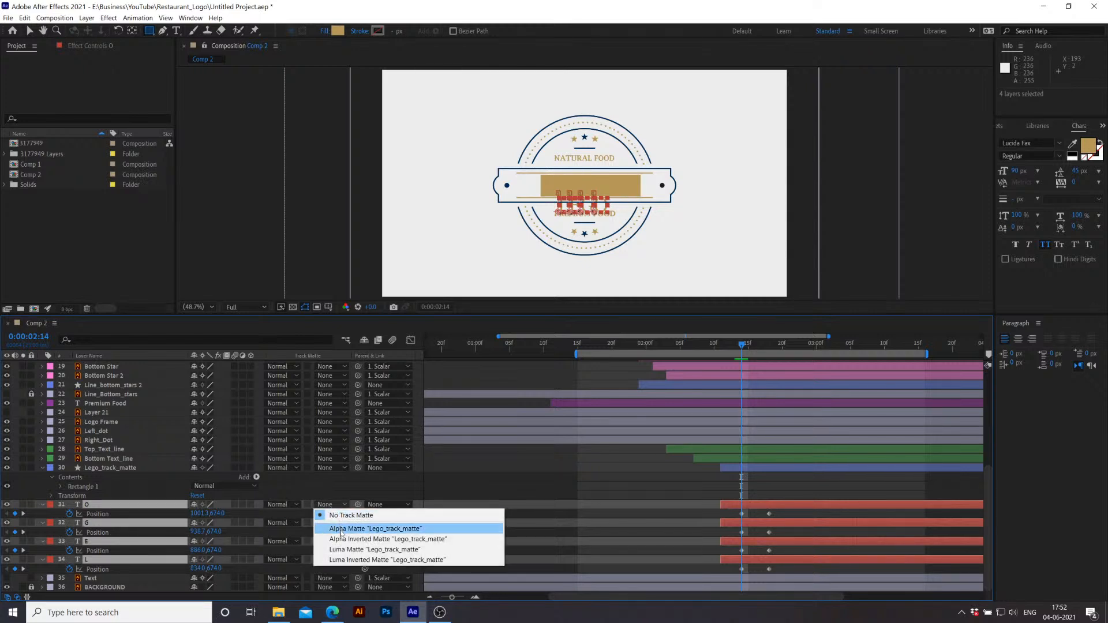
click(341, 530)
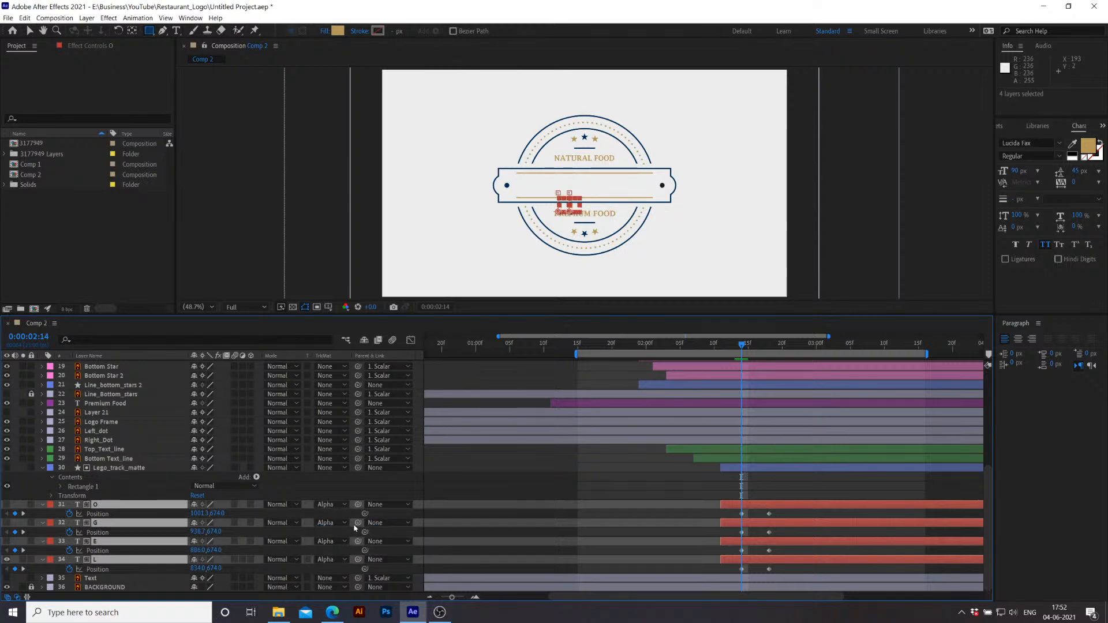
drag(742, 346, 721, 355)
key(space)
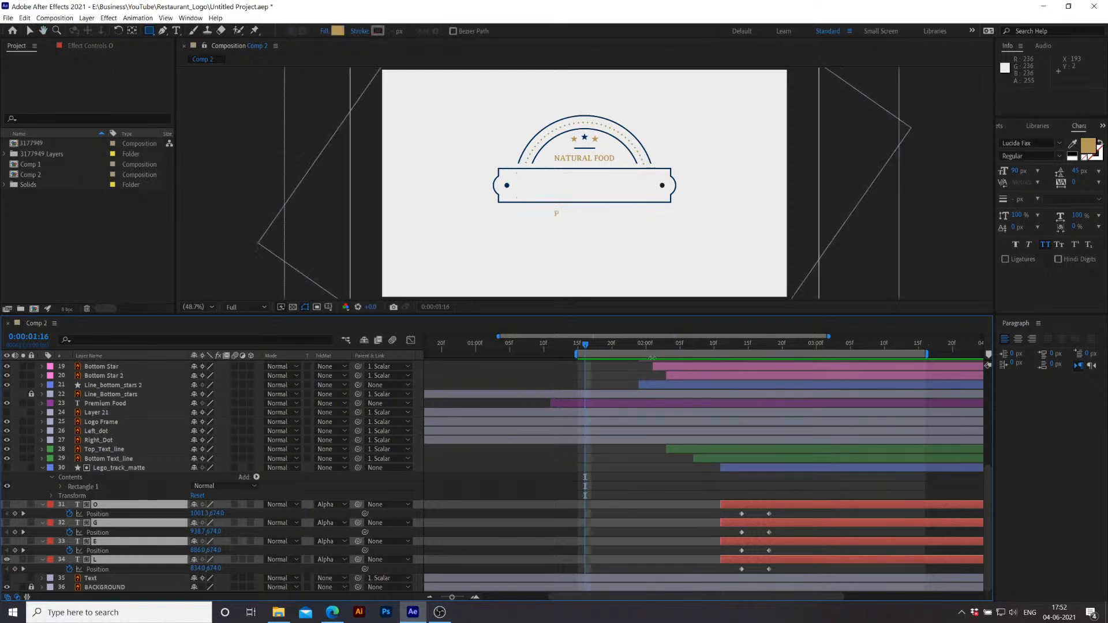
key(space)
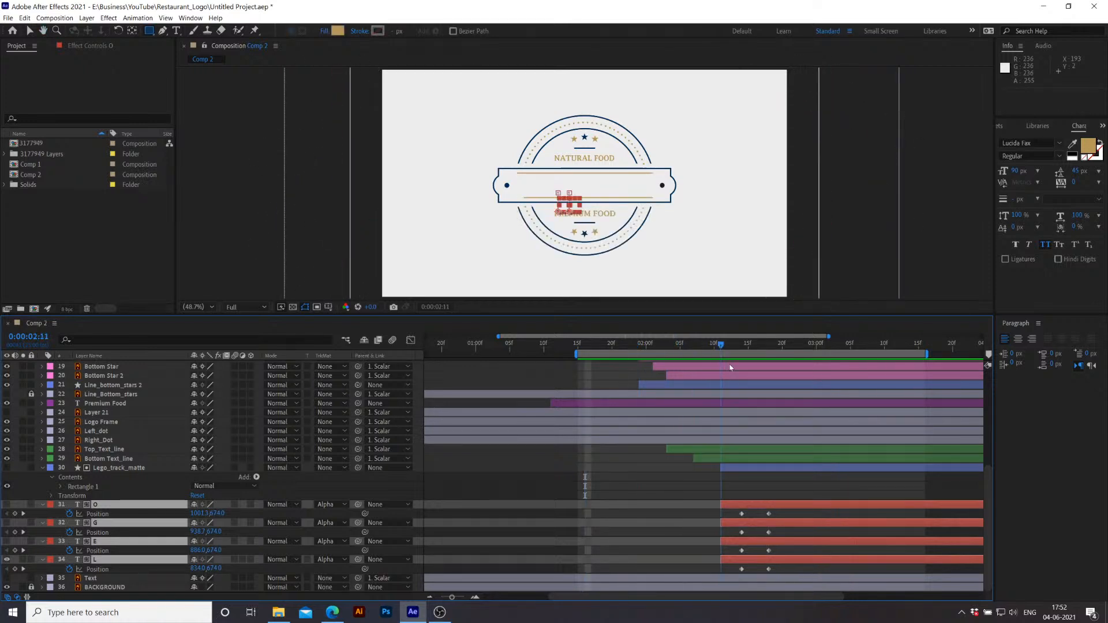
key(ctrl+z)
Step: Pre-compose the O, G, E and L layers into Pre-comp 1
right_click(102, 508)
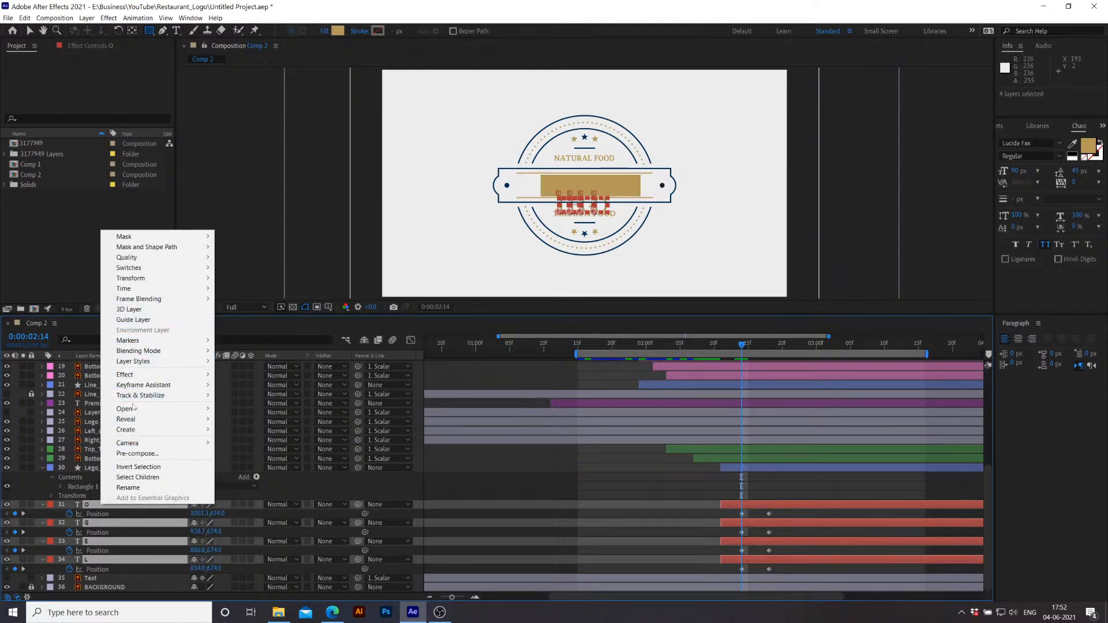
click(137, 454)
click(580, 375)
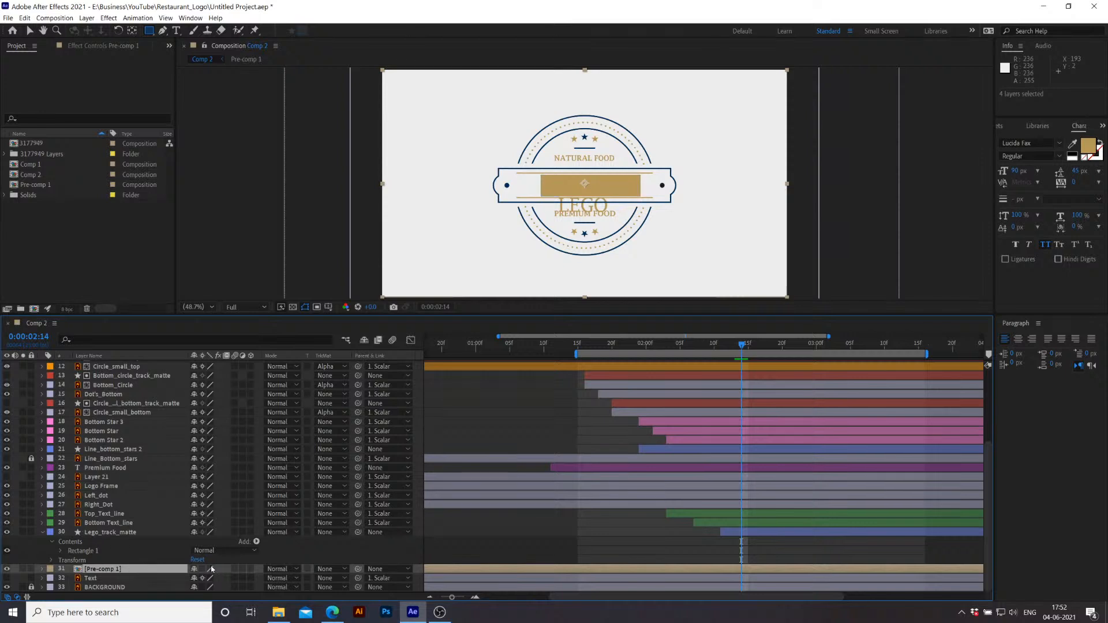
Step: Set Pre-comp 1 to the alpha matte Lego_track_matte and preview the letter reveal
click(130, 533)
click(121, 570)
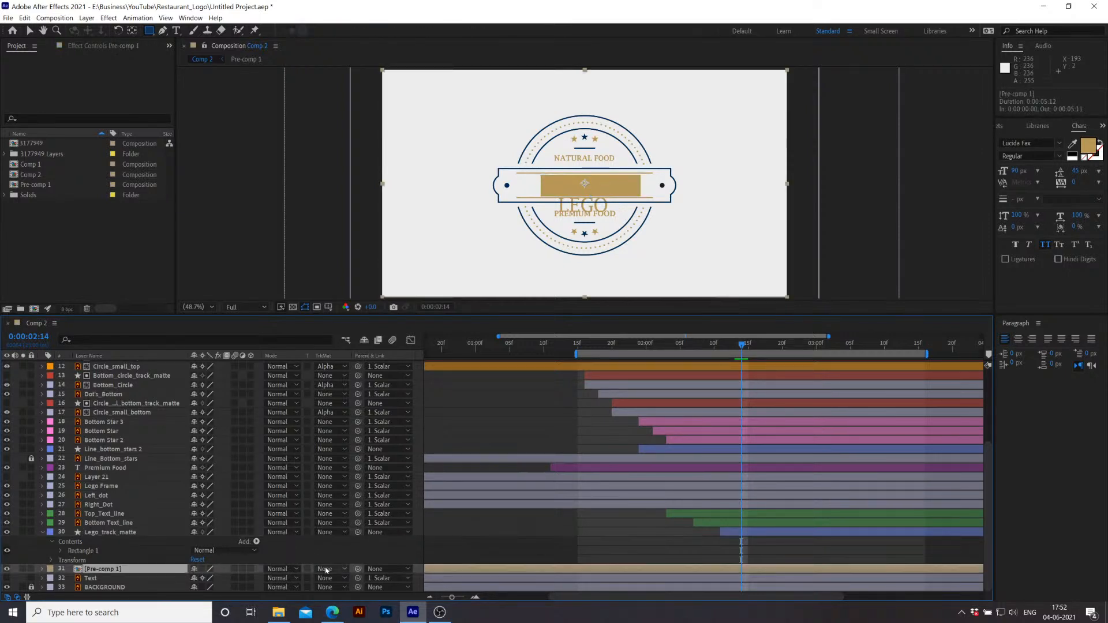
click(329, 570)
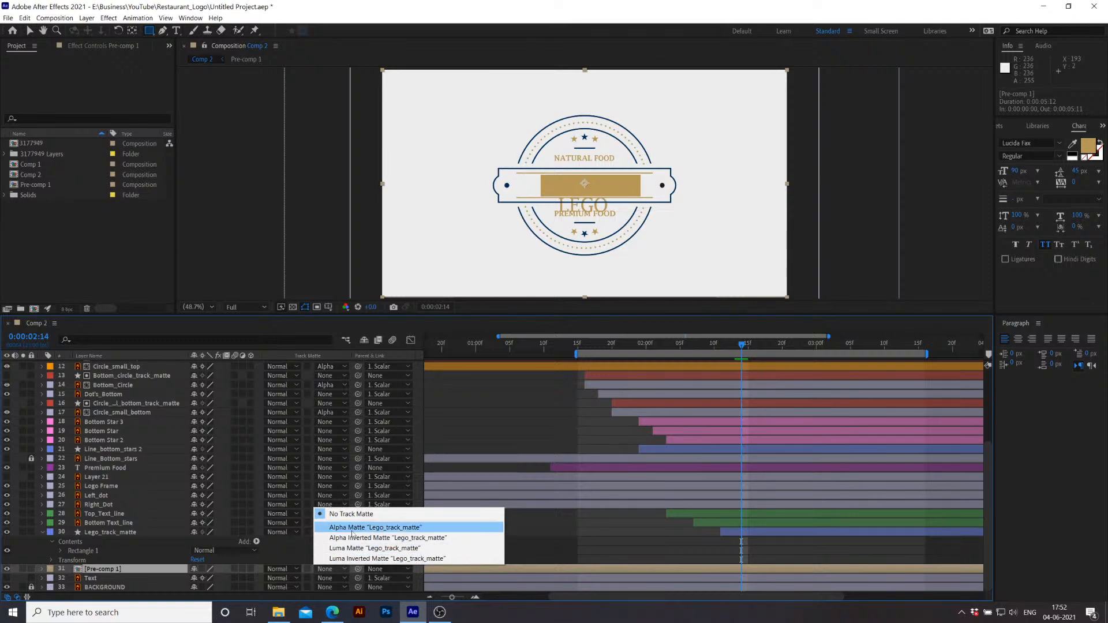
click(352, 527)
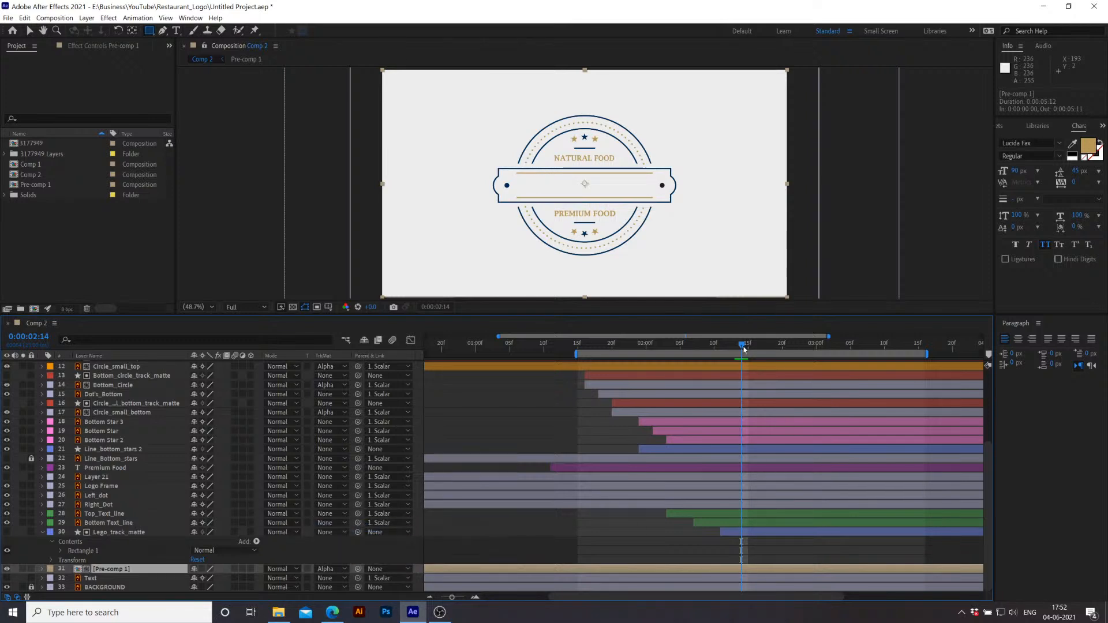
drag(733, 356, 726, 362)
key(space)
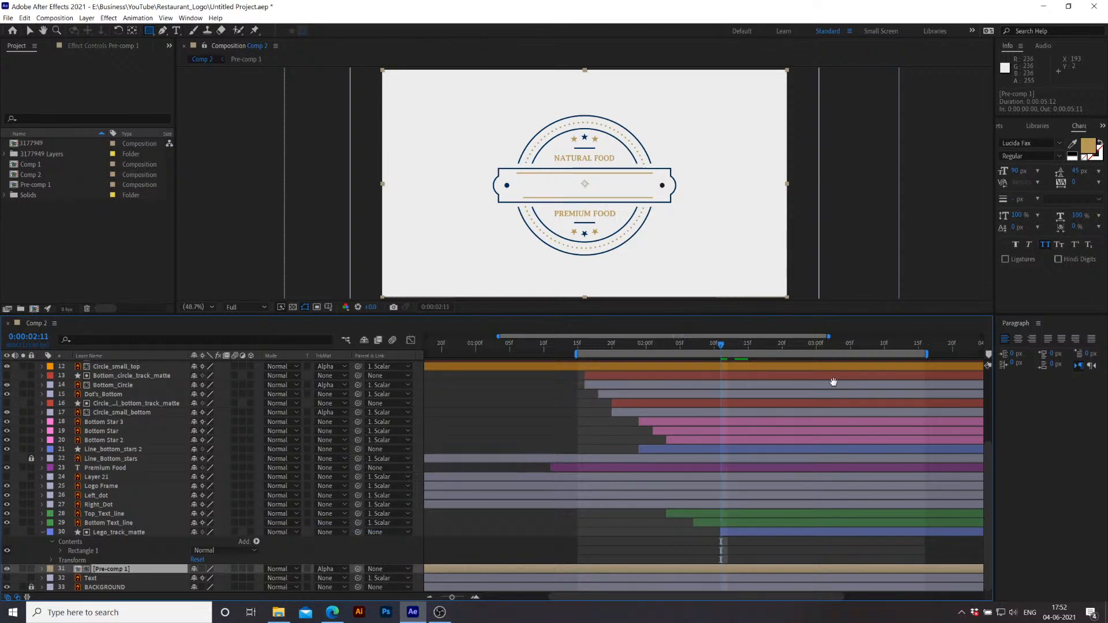
key(space)
key(space)
drag(817, 346, 783, 386)
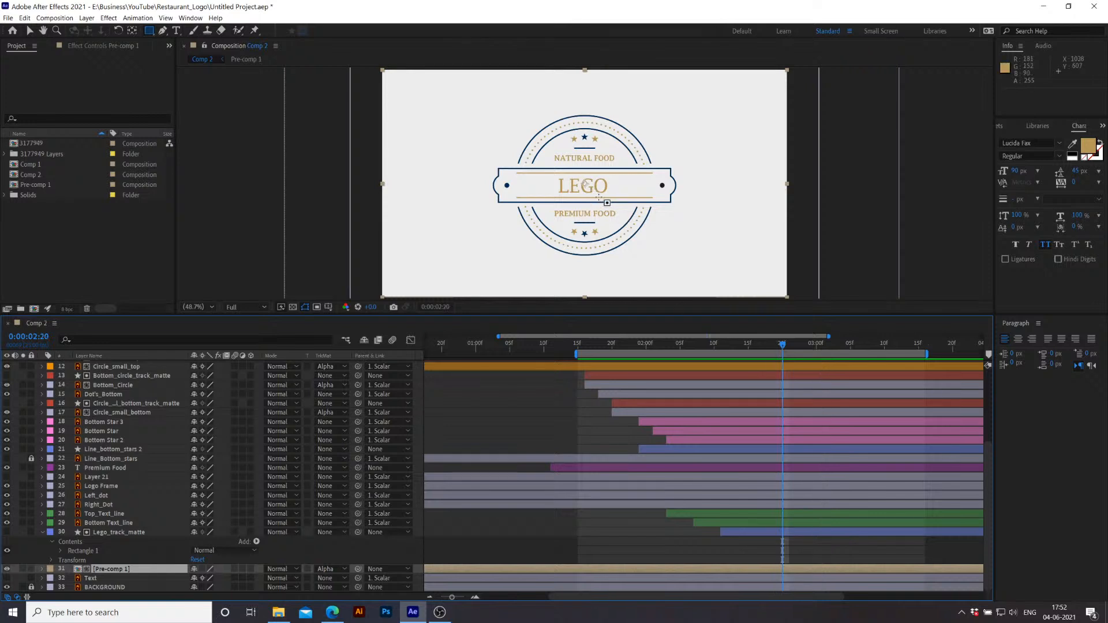
Step: Inside Pre-comp 1, delay the E layer by two frames and the G layer by four frames
key(v)
double_click(110, 570)
click(696, 376)
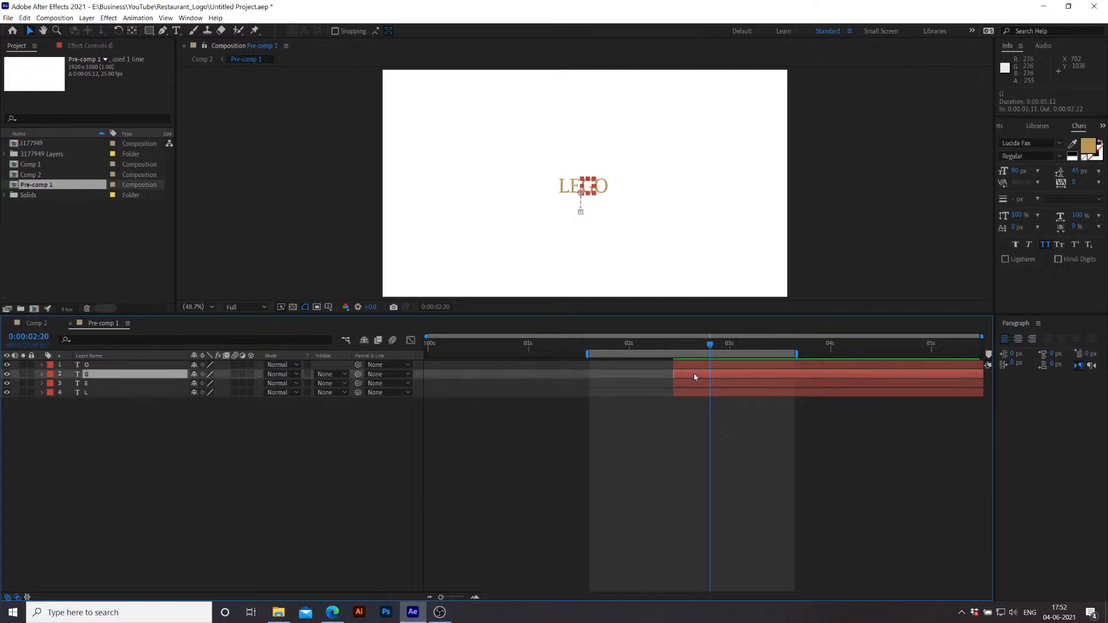
click(704, 384)
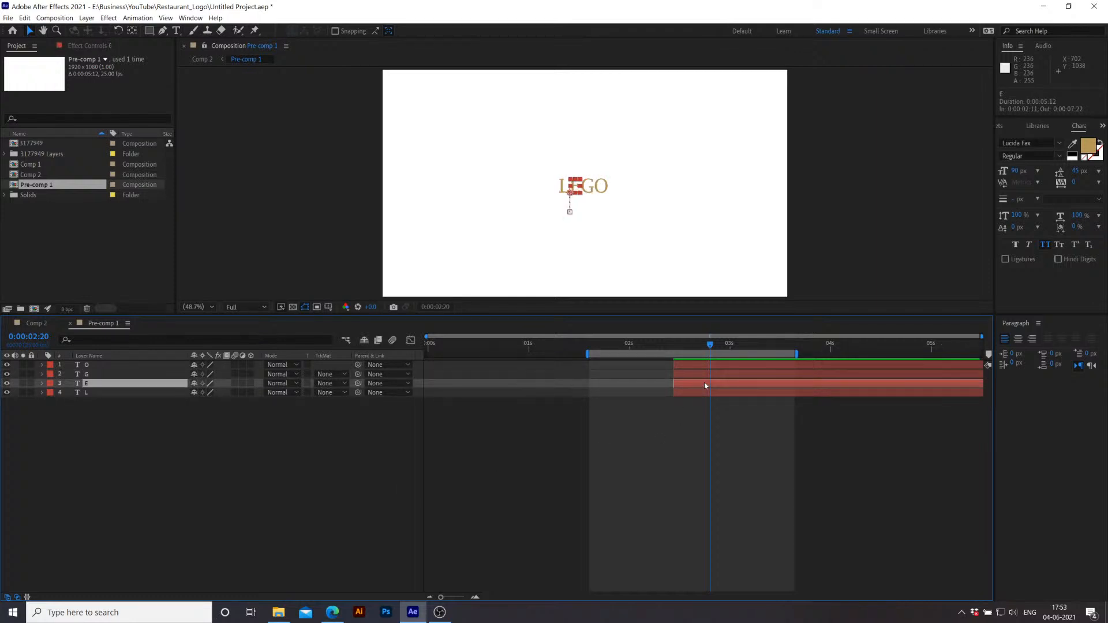
key(alt+Page_Down)
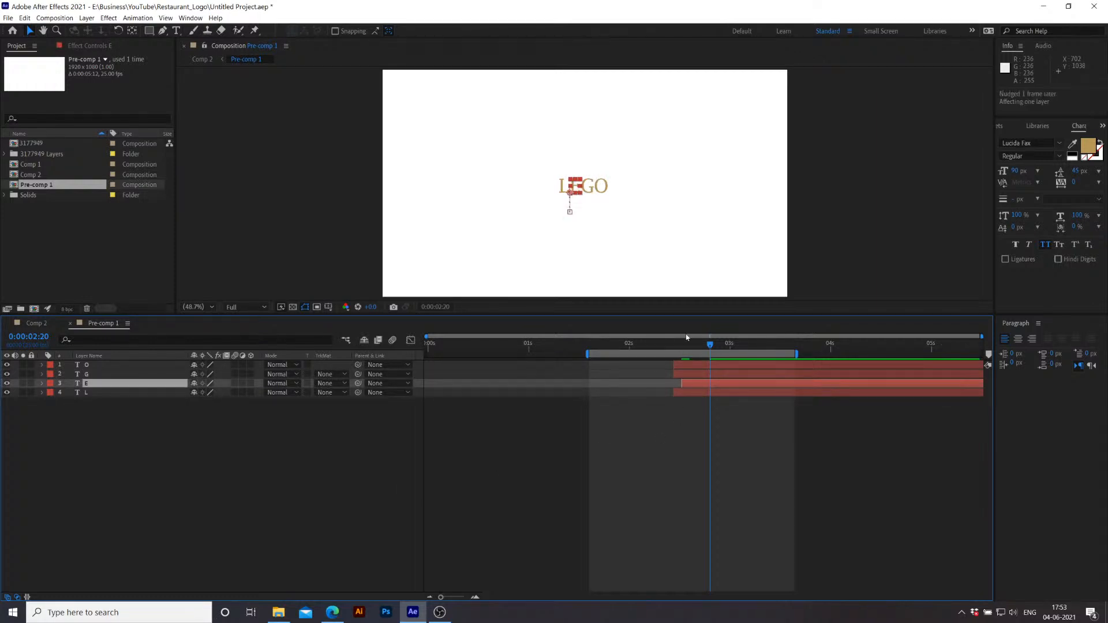
click(733, 376)
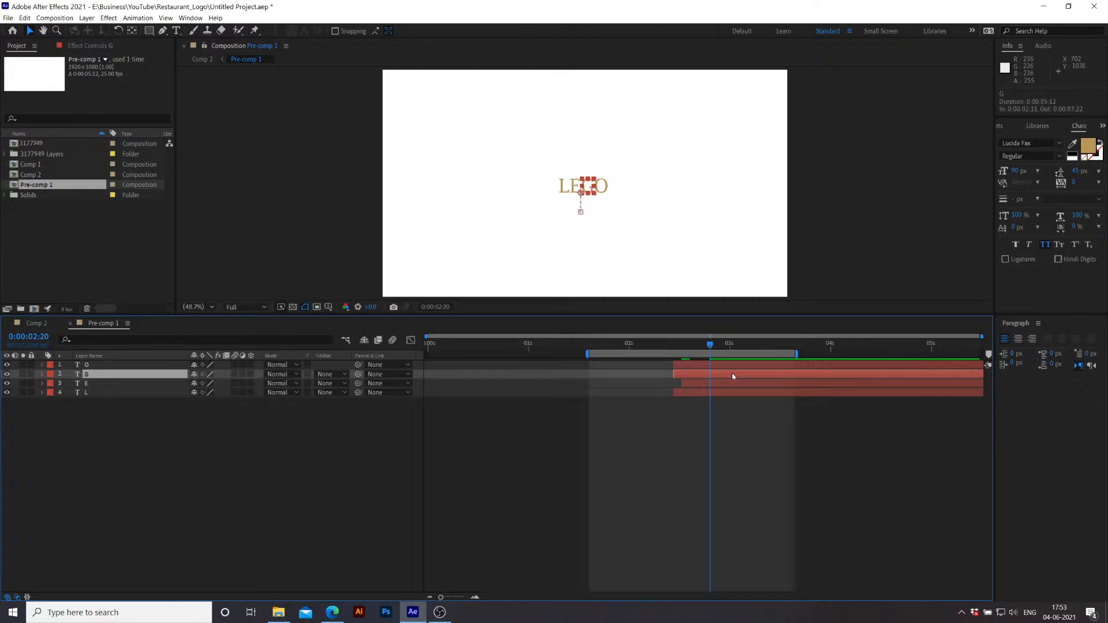
key(alt+Page_Down)
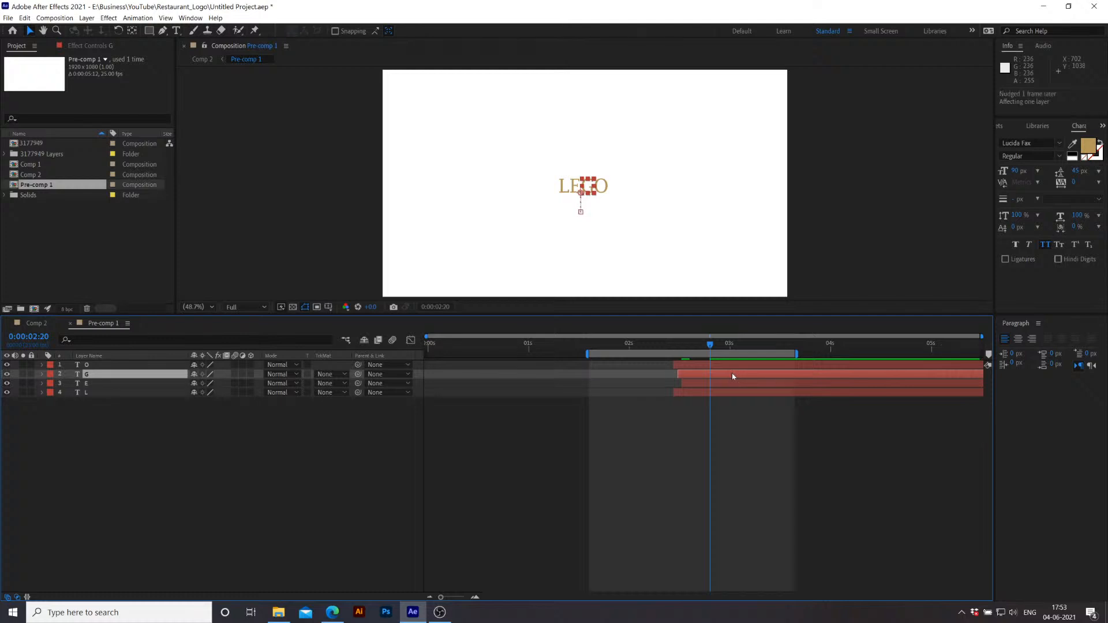
key(alt+Page_Down)
key(alt+Page_Down)
Step: Delay the O layer by six frames and preview the staggered letters in Comp 2
click(730, 365)
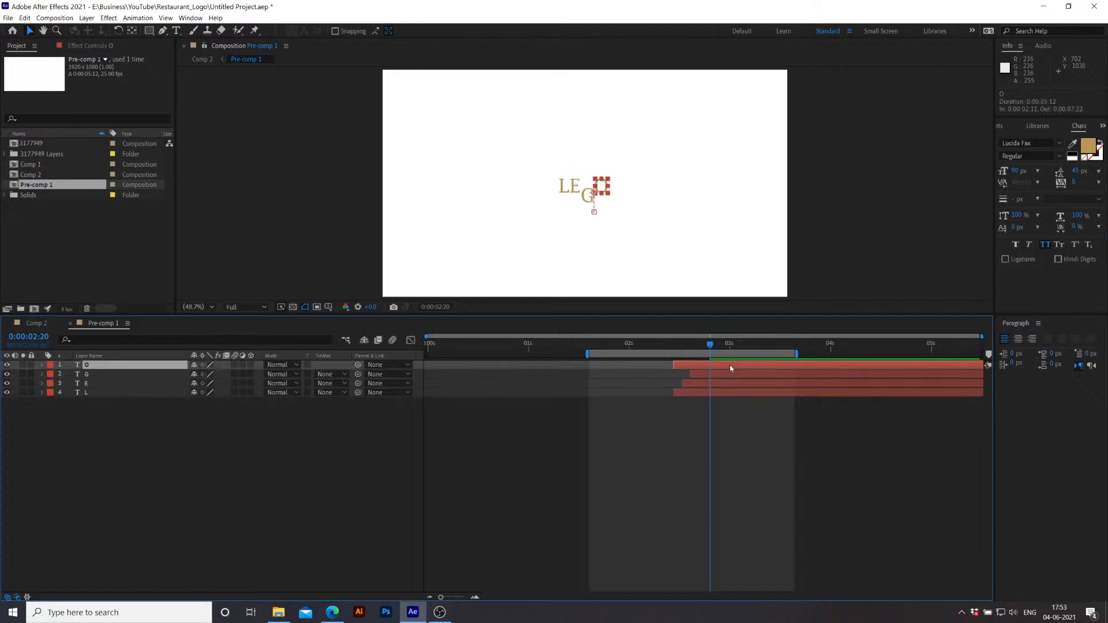
key(alt+Page_Down)
key(alt+Page_Down)
key(alt+Page_Down)
key(alt+Page_Down)
key(alt+Page_Down)
key(alt+Page_Down)
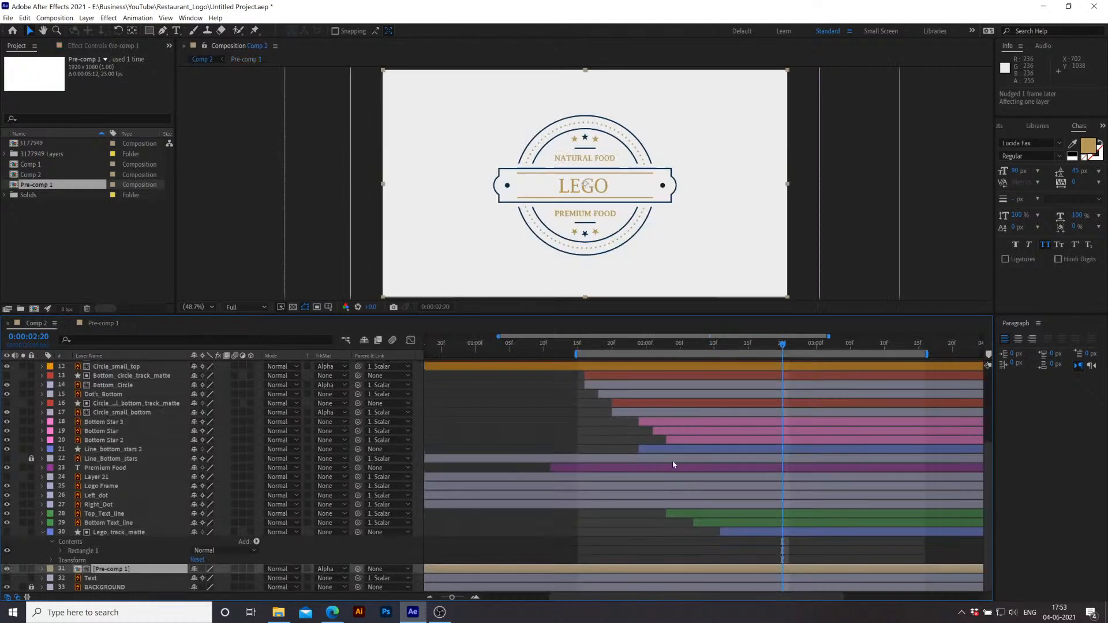
click(36, 323)
key(space)
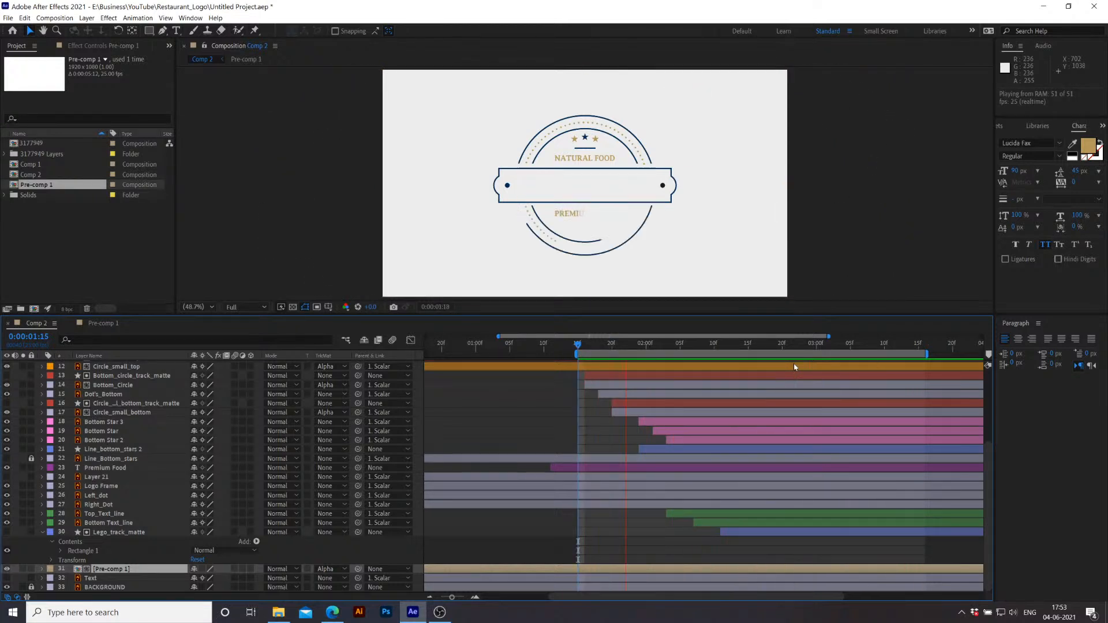
Step: Stop the preview, fit Comp 2's entire duration in the timeline, and collapse the Lego_track_matte layer
key(space)
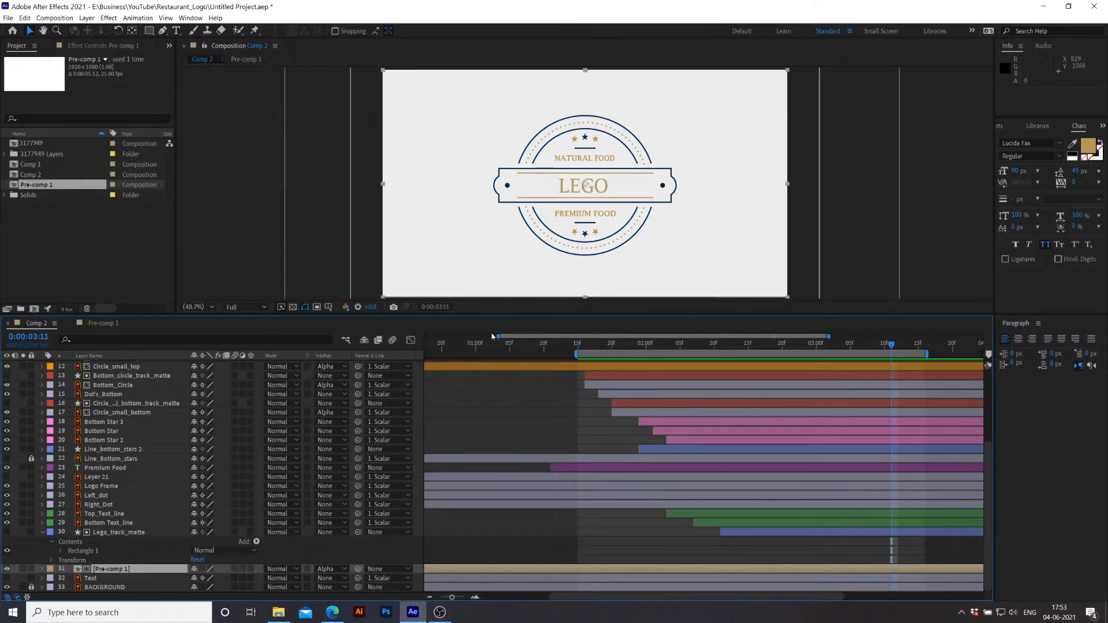
drag(497, 335, 426, 335)
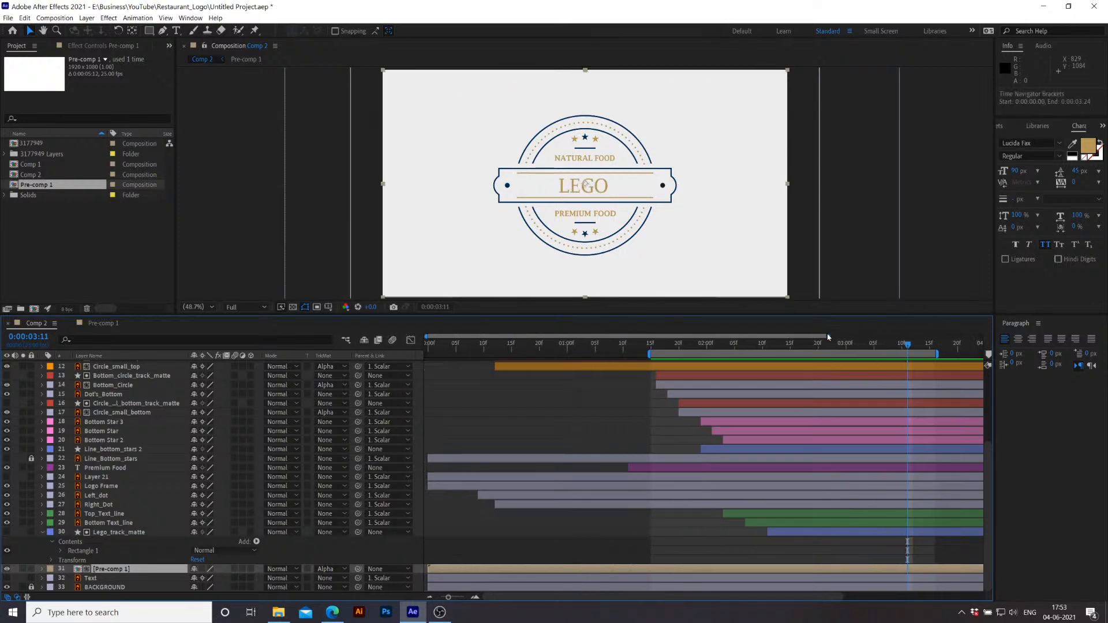
drag(860, 335, 981, 336)
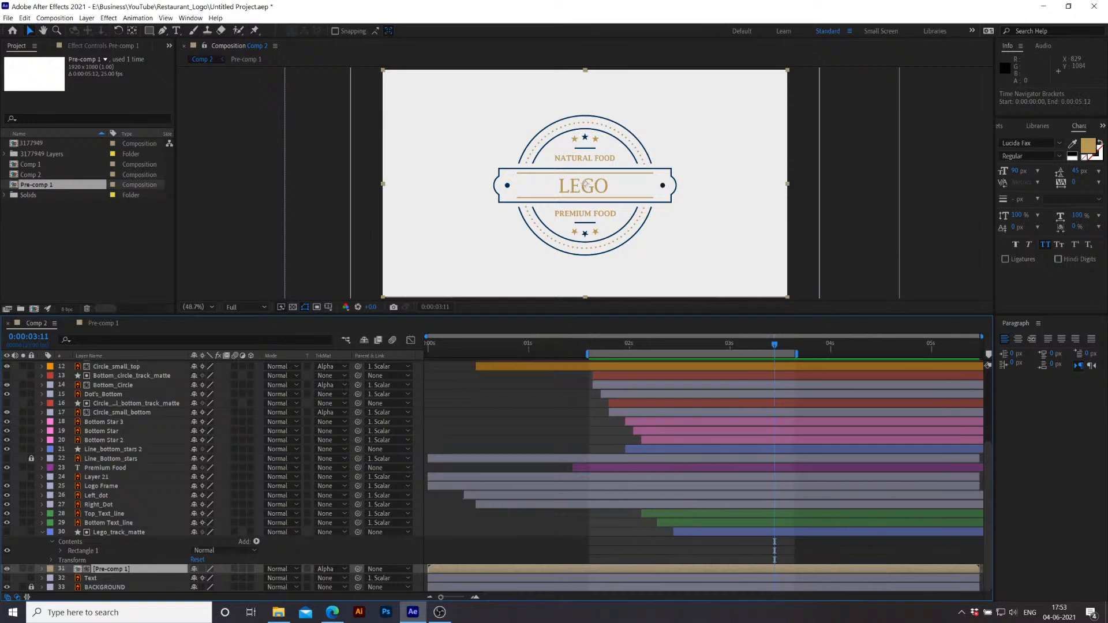
click(42, 532)
scroll(299, 429, up, 3)
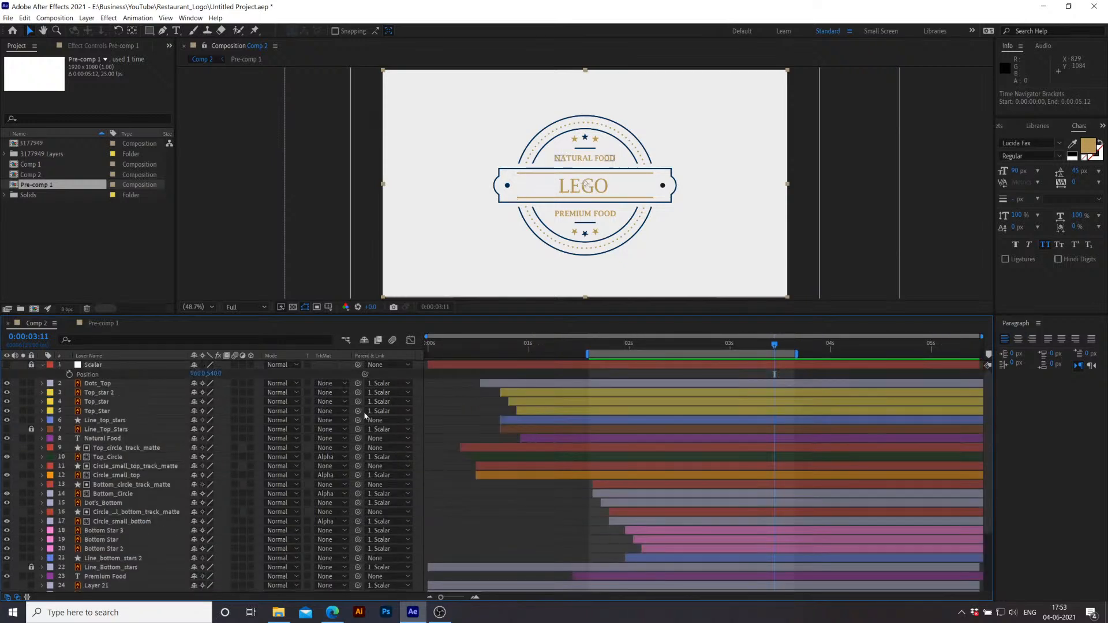
Step: Set Comp 2's work area from 0:00:00:00 to 0:00:04:01 and preview the complete logo animation
drag(595, 358, 428, 355)
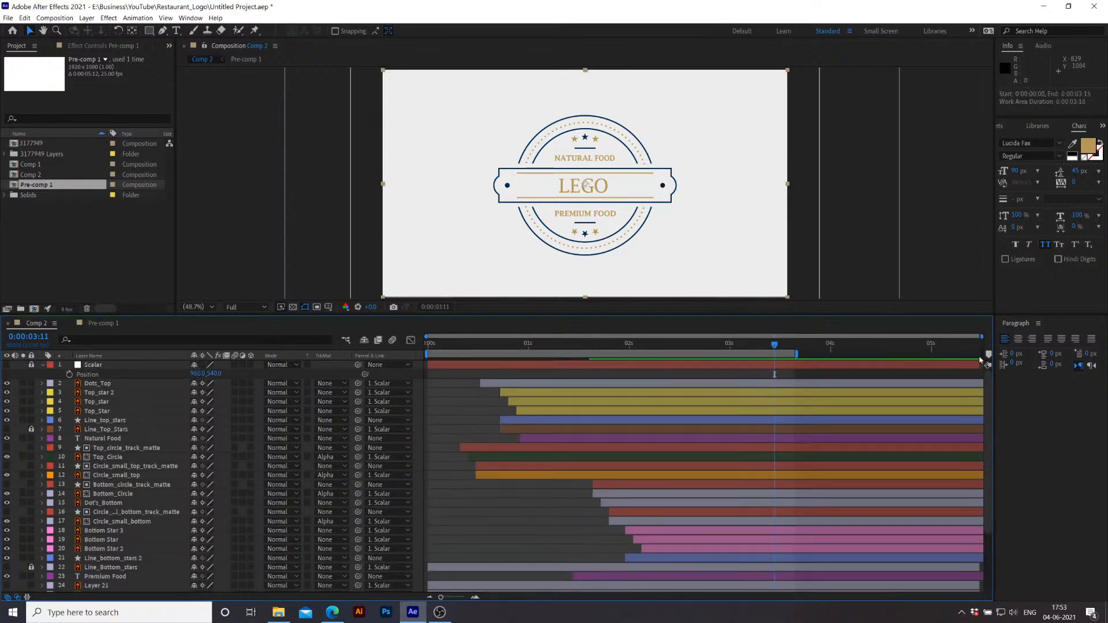
drag(797, 355, 843, 357)
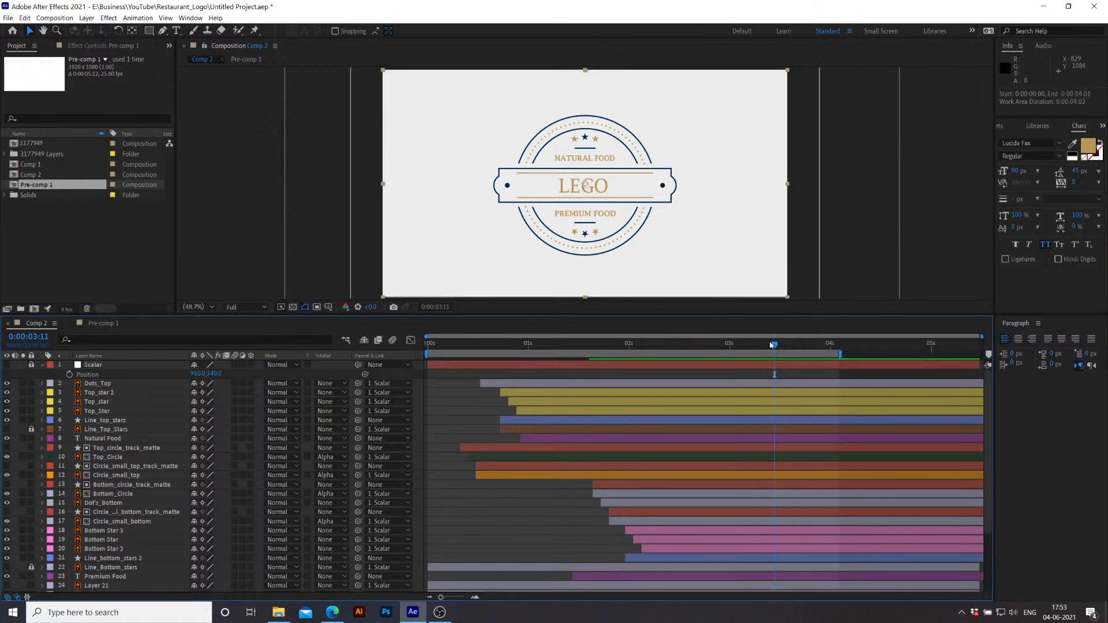
key(space)
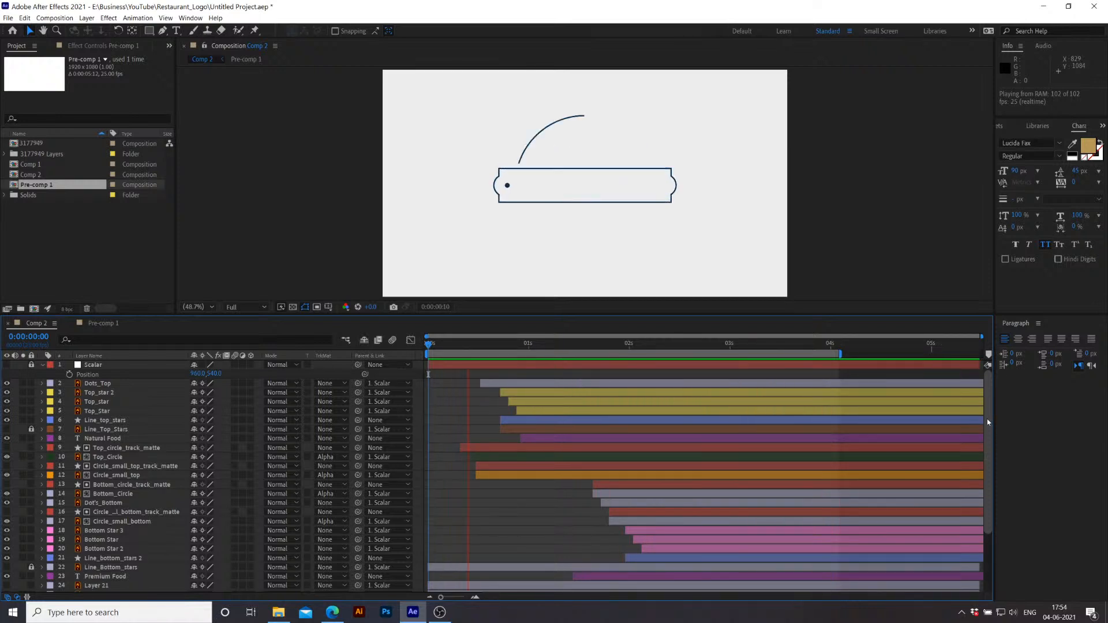
key(space)
Step: Save the project and collapse the Scalar layer's properties
key(ctrl+s)
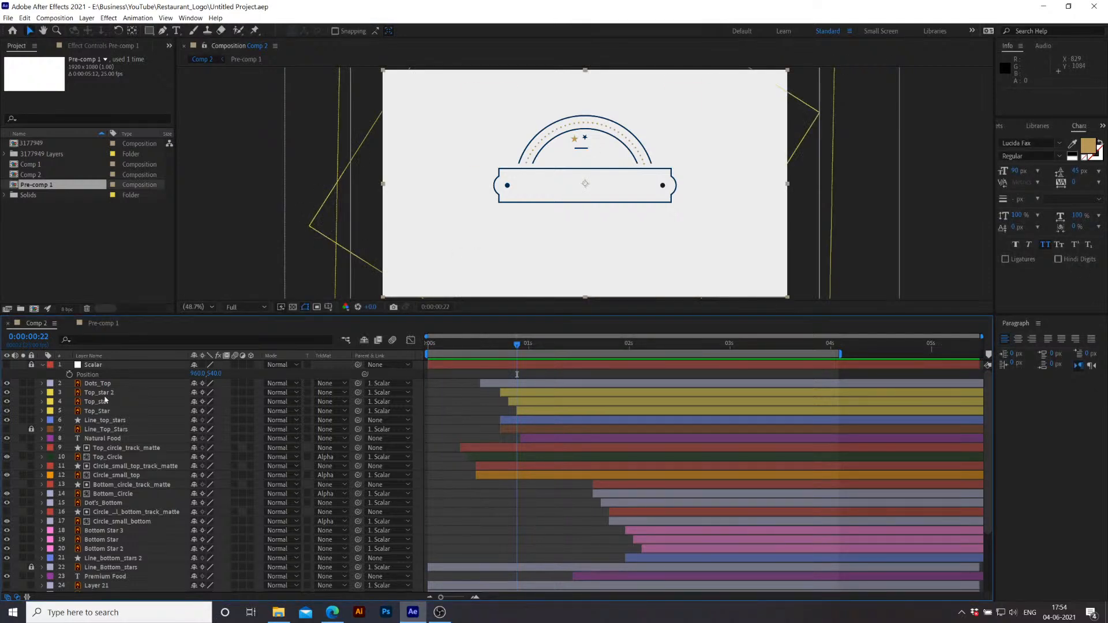
click(42, 367)
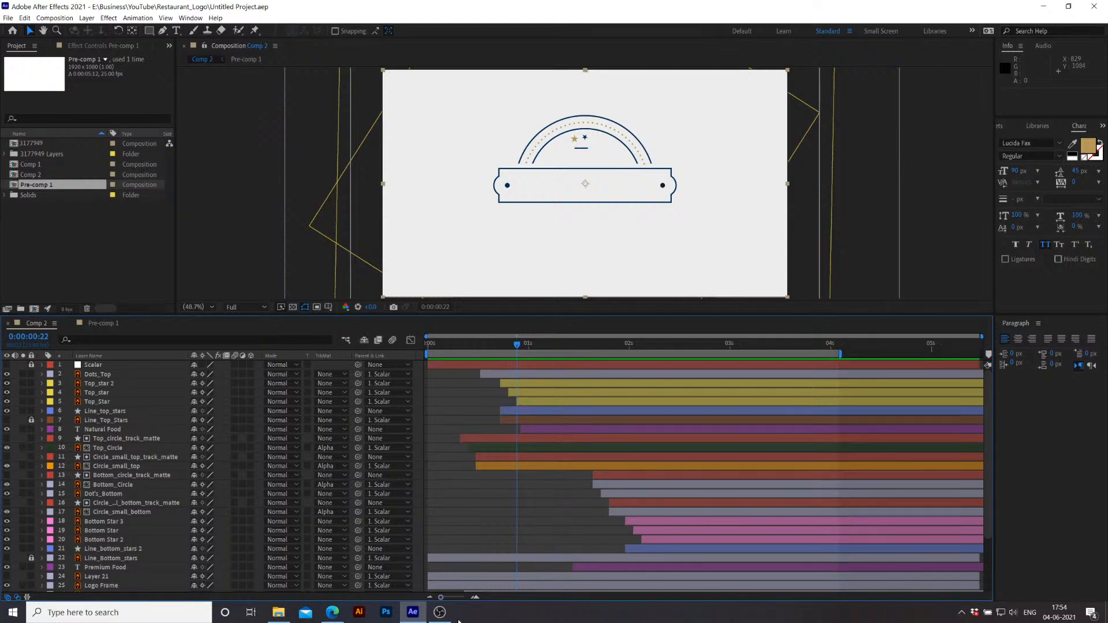
click(443, 559)
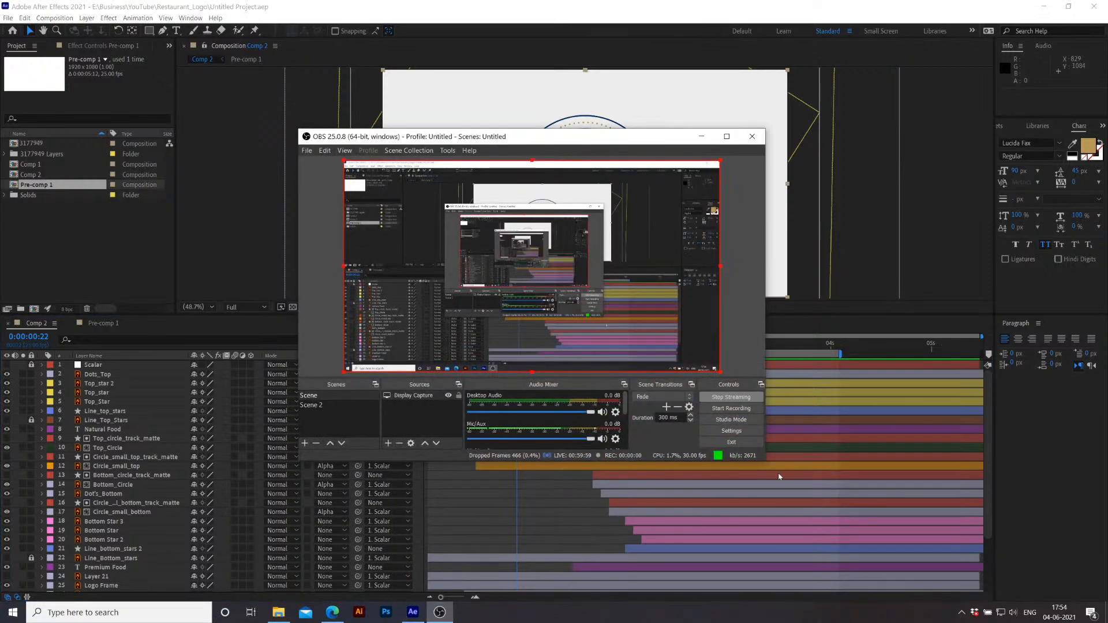